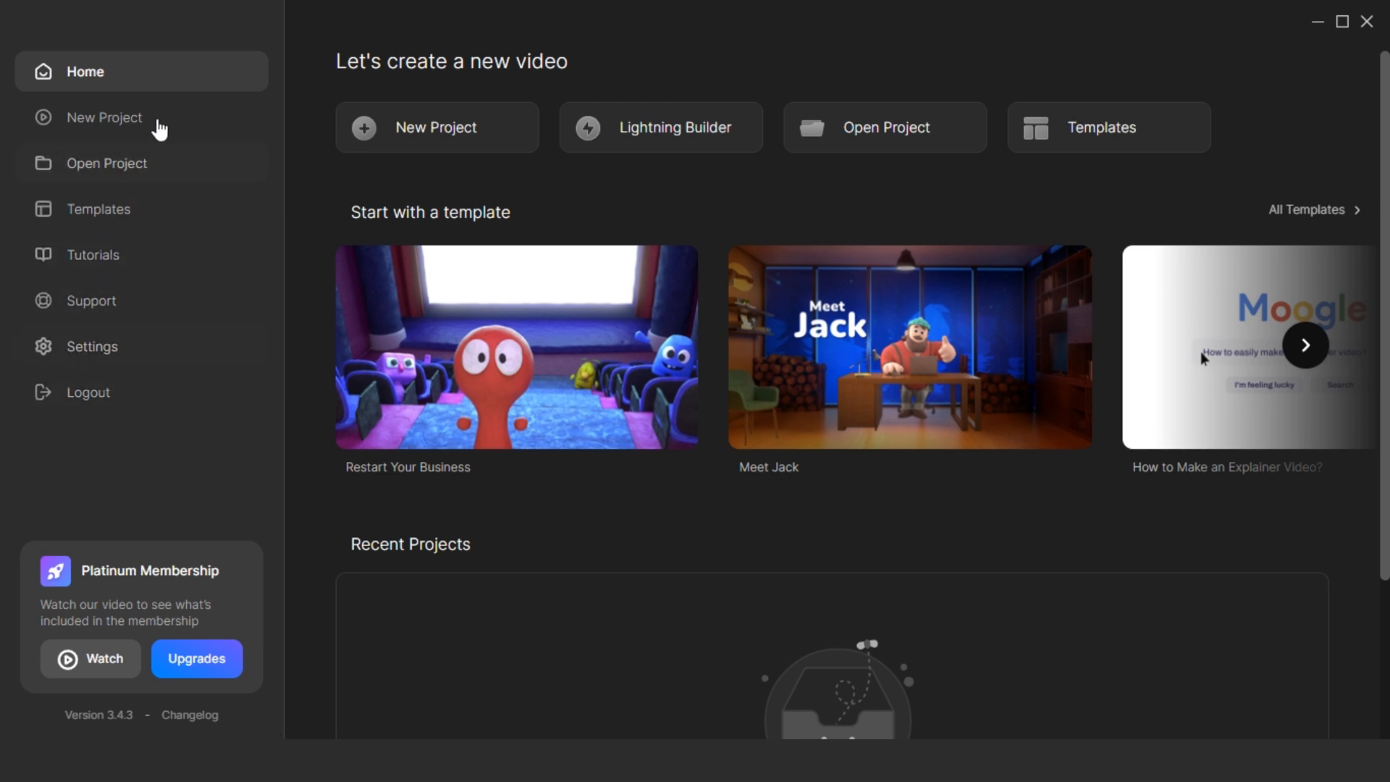
Create a new blank project and display its resolution settings.
{"action": "left_click", "coordinate": [135, 120]}
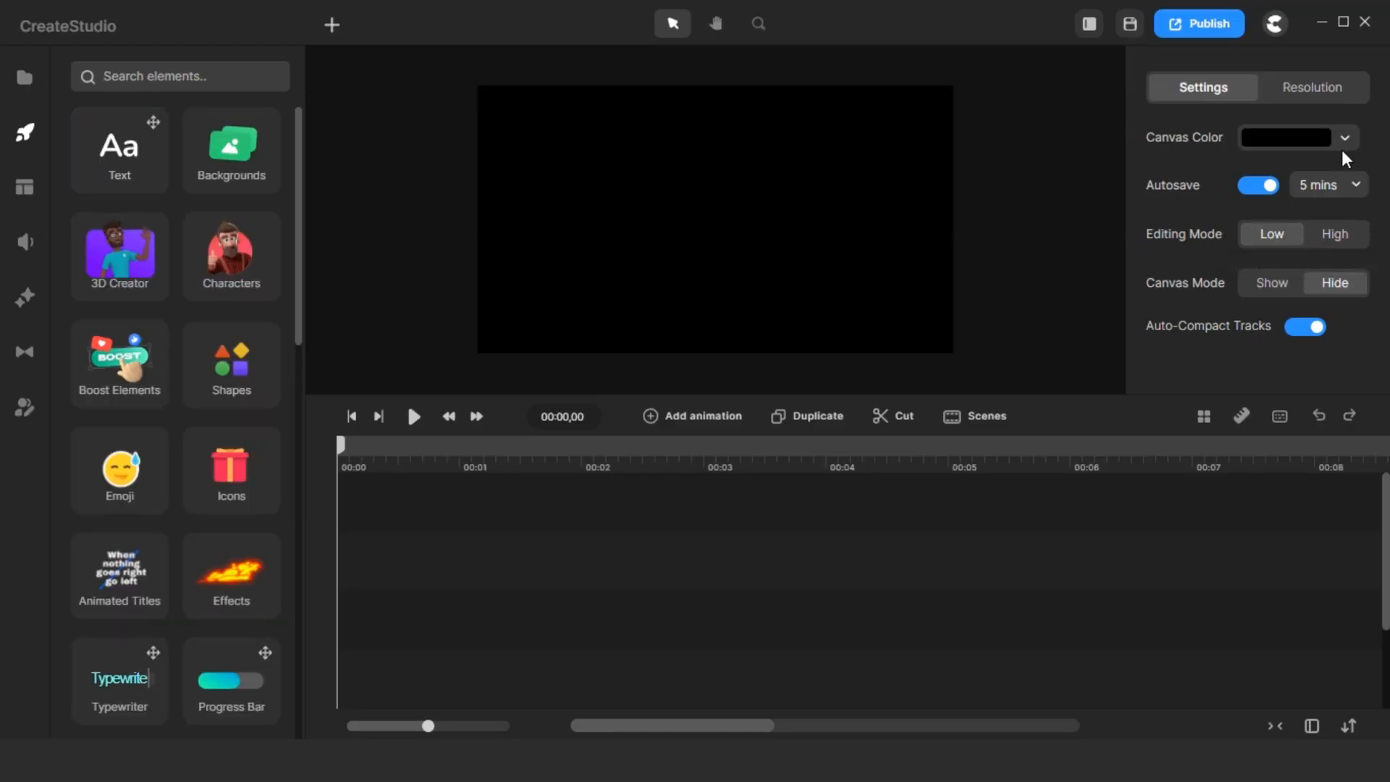
{"action": "left_click", "coordinate": [1314, 87]}
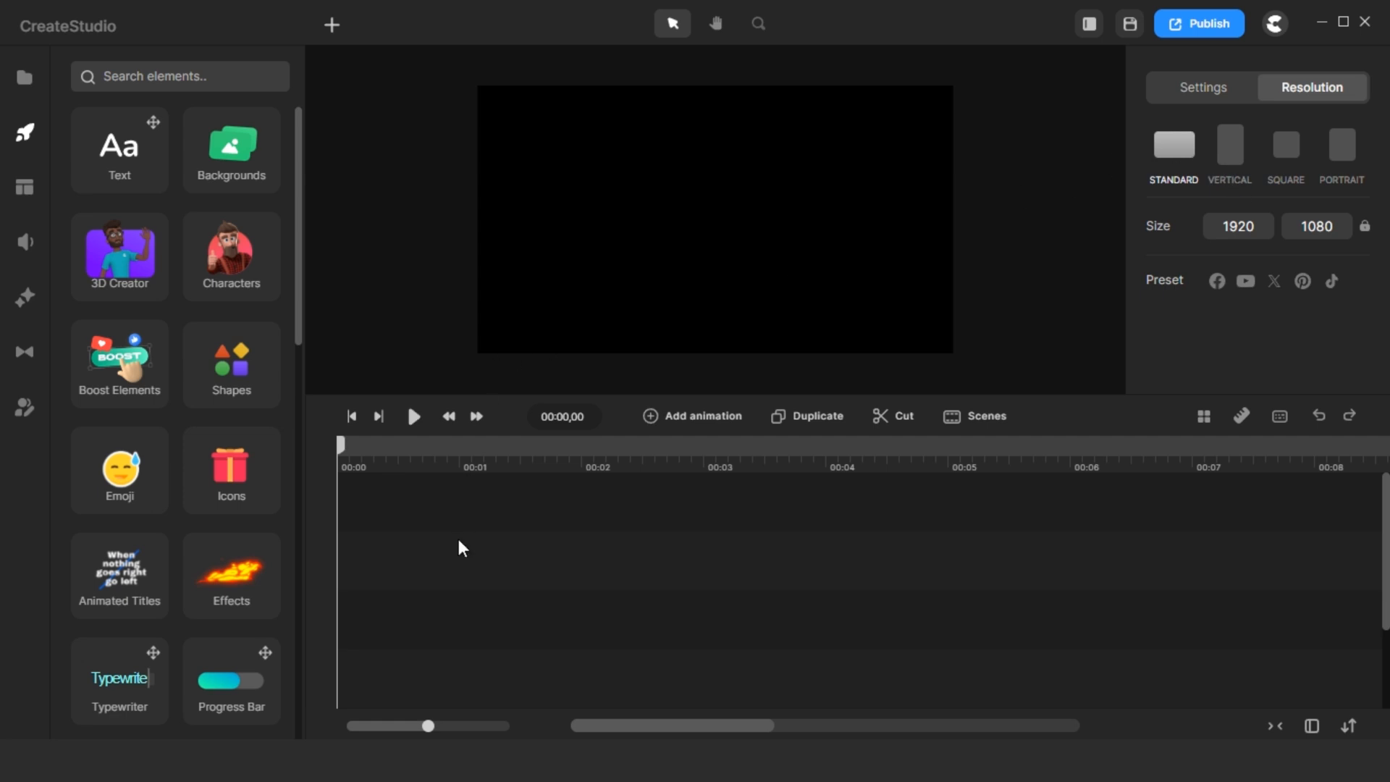
Add the BG and door images from the media library to the timeline, with door on the track above BG.
{"action": "left_click", "coordinate": [27, 85]}
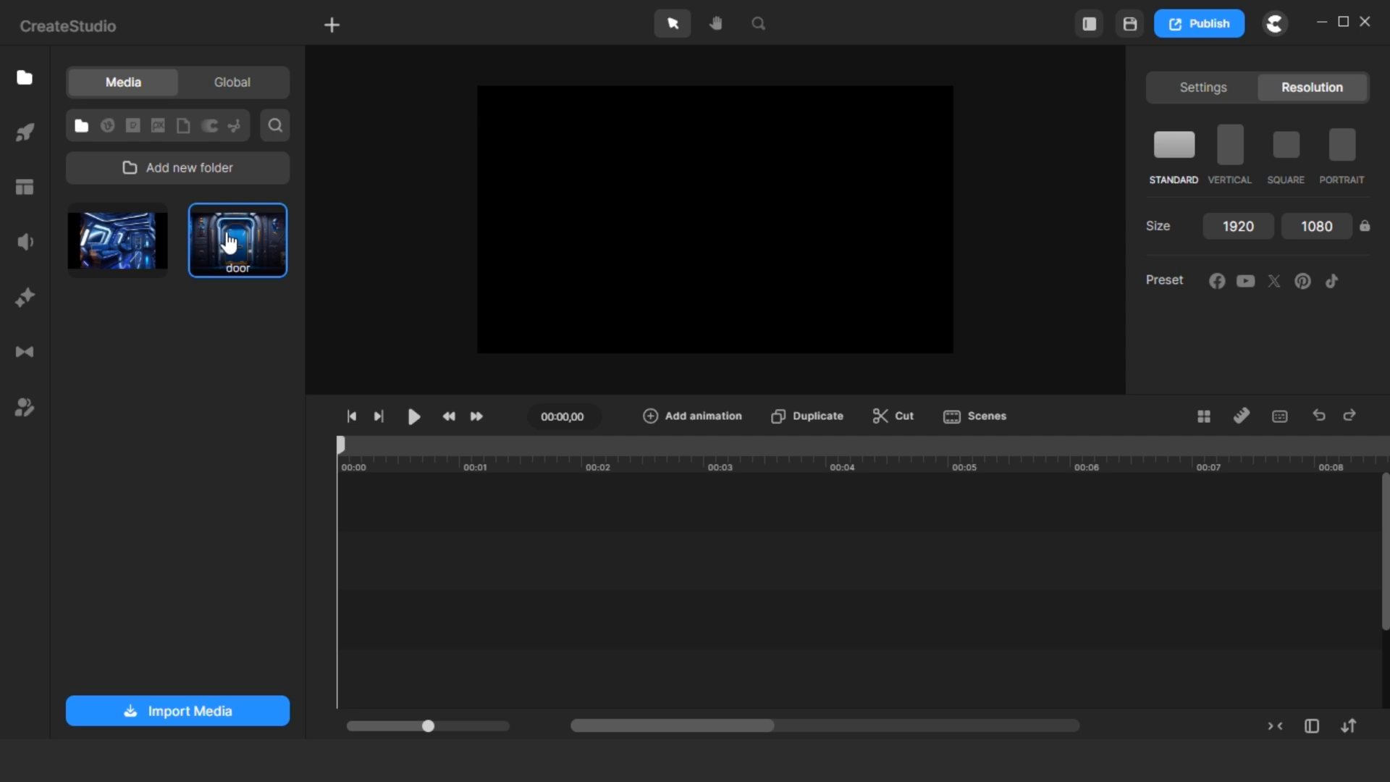
{"action": "left_click_drag", "start_coordinate": [229, 243], "coordinate": [365, 666]}
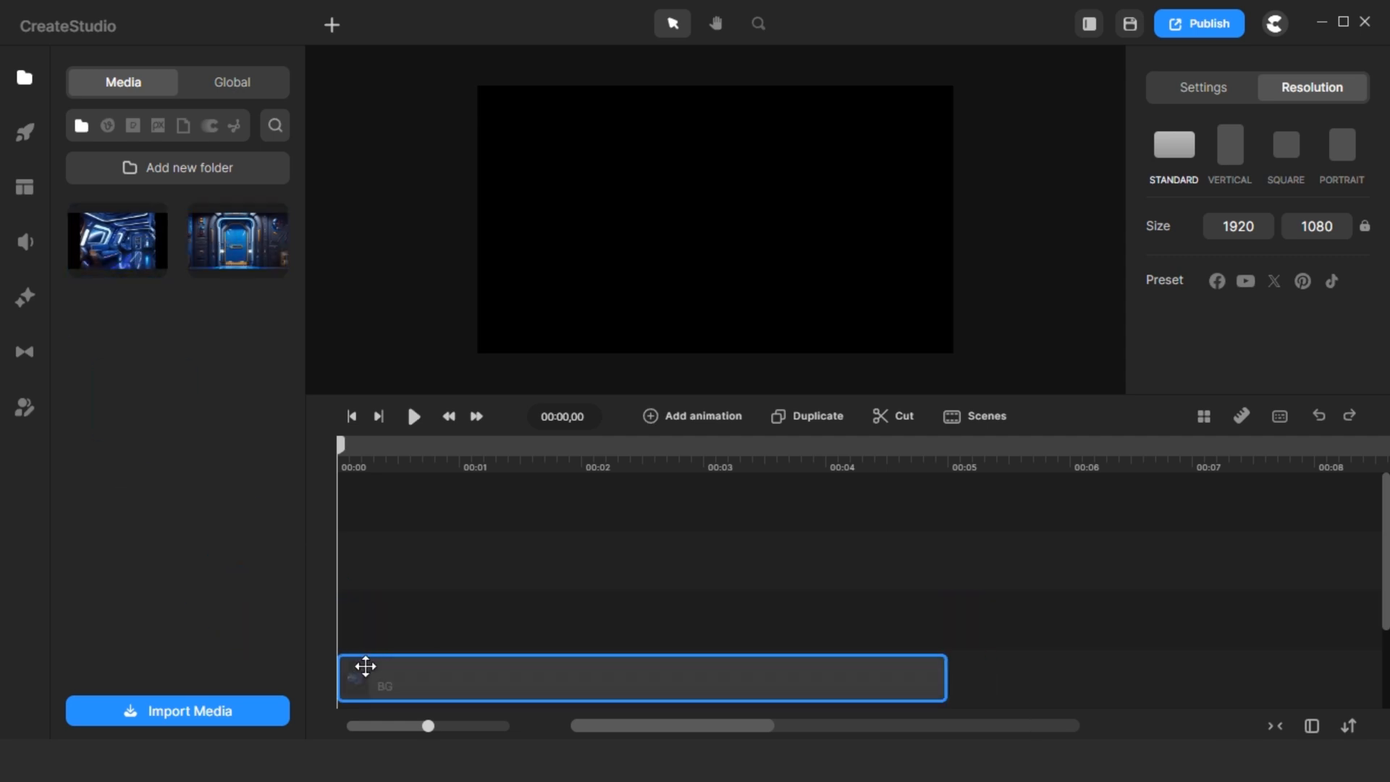
{"action": "left_click_drag", "start_coordinate": [242, 273], "coordinate": [399, 528]}
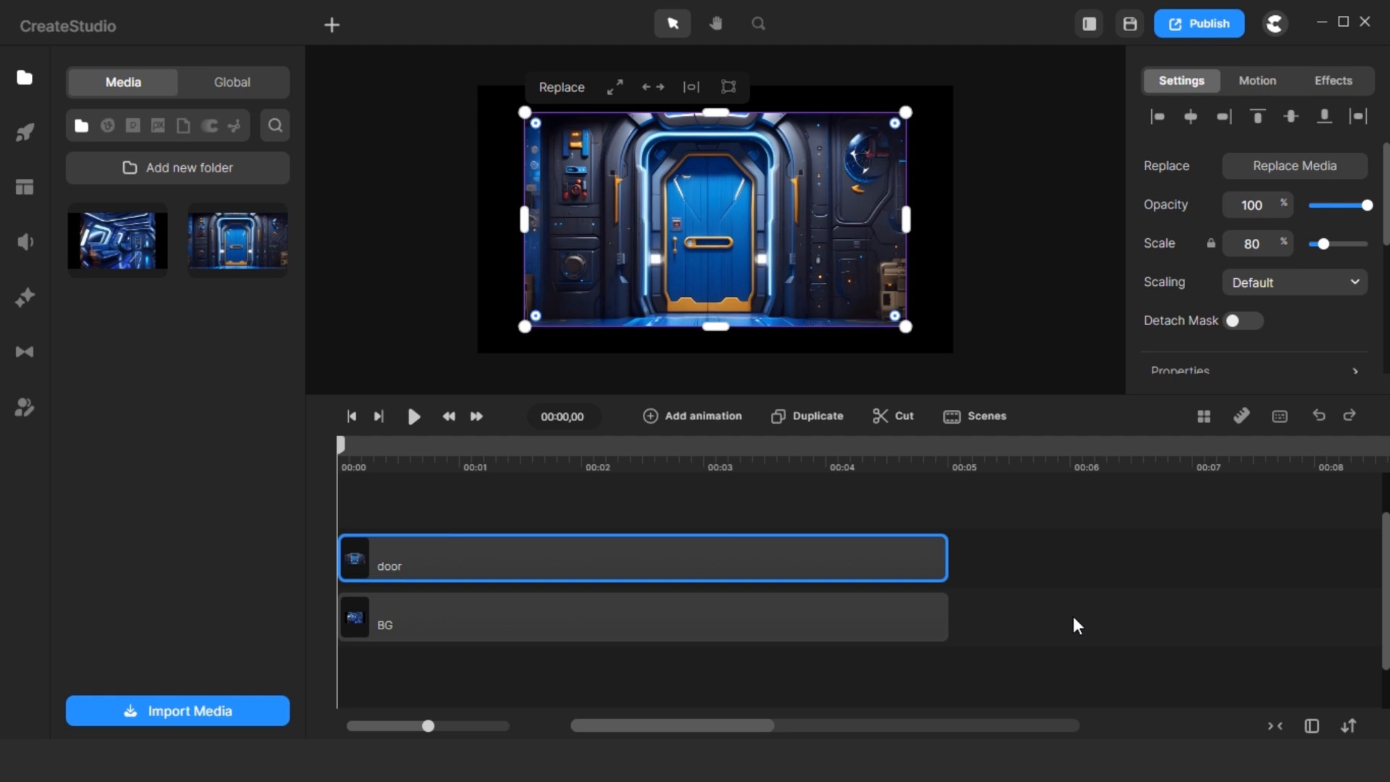
Extend the door and BG clips together so both end at about 02:02 on the timeline.
{"action": "scroll", "coordinate": [1013, 597], "scroll_direction": "down", "scroll_amount": 3}
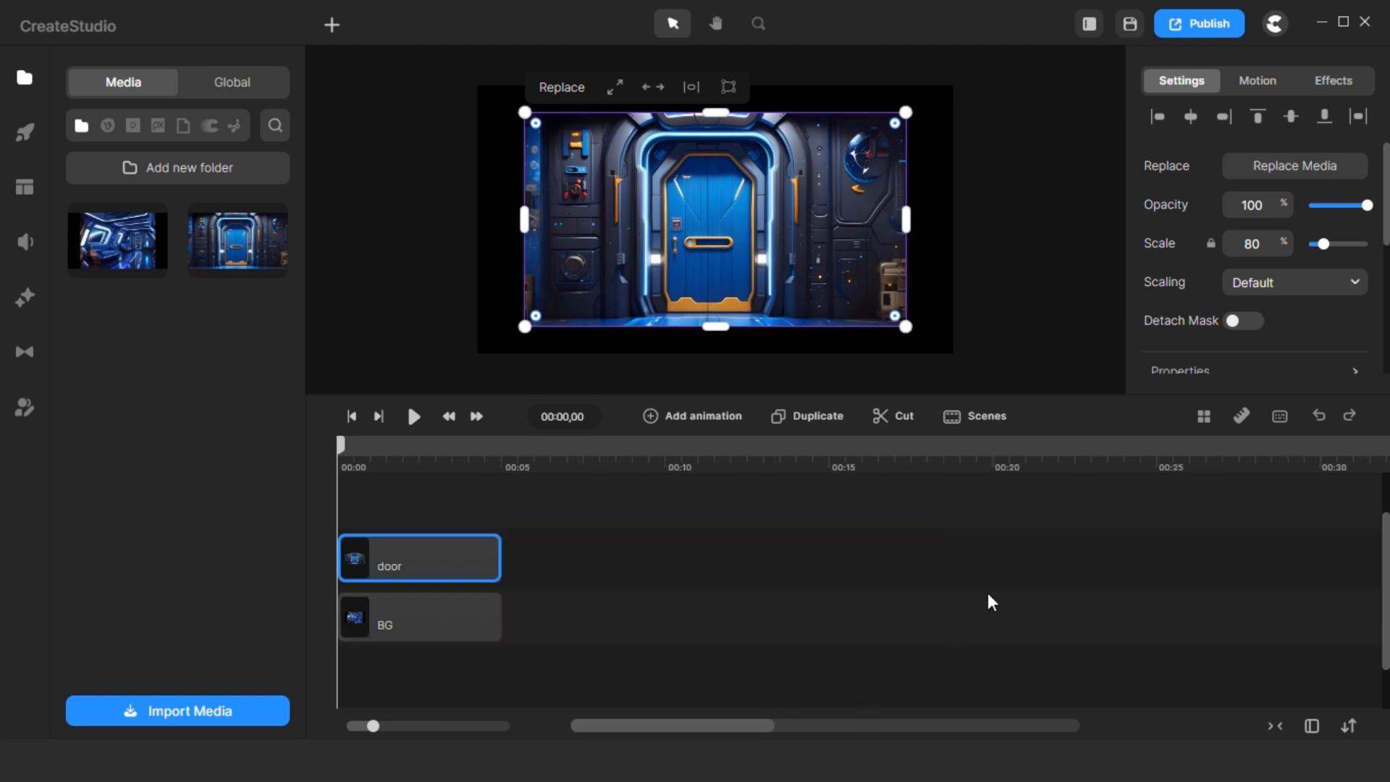
{"action": "scroll", "coordinate": [967, 595], "scroll_direction": "down", "scroll_amount": 2}
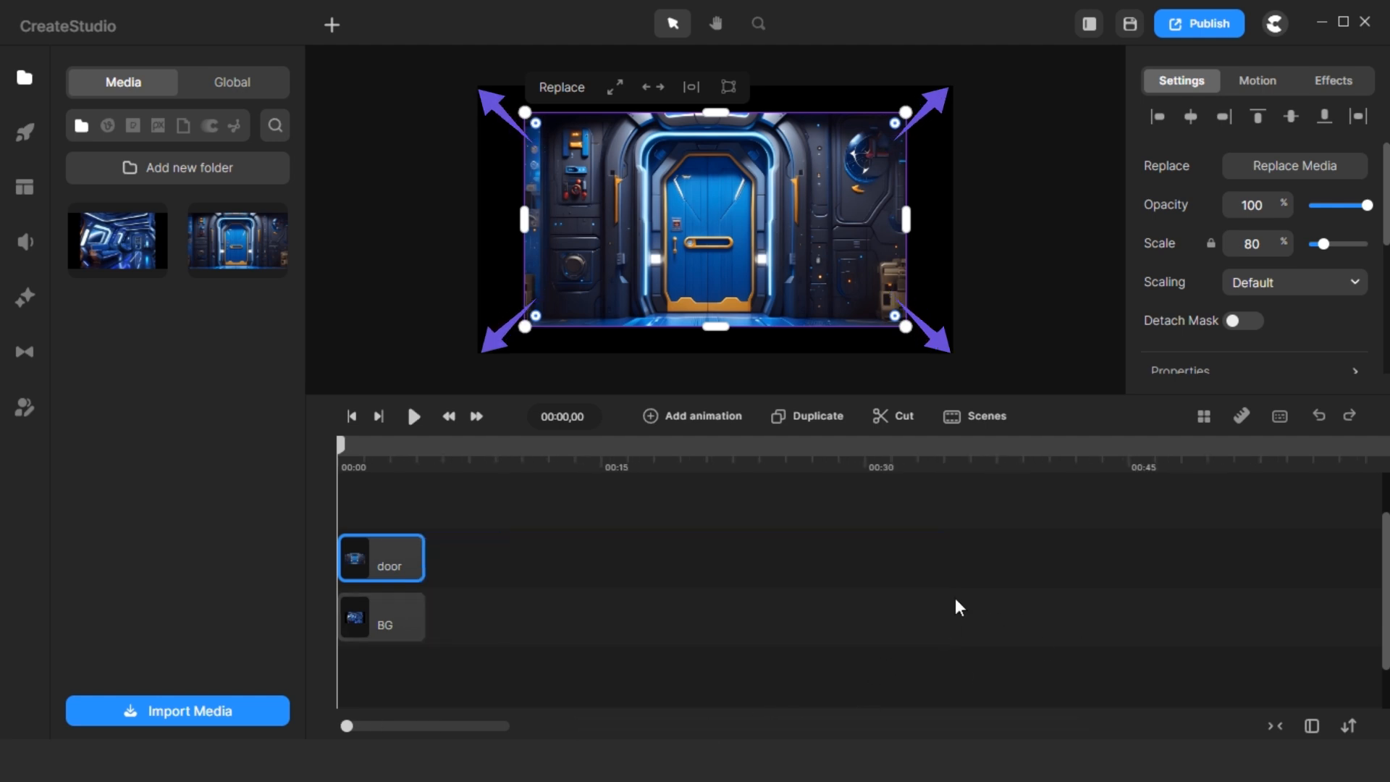
{"action": "left_click_drag", "start_coordinate": [640, 550], "coordinate": [1328, 592]}
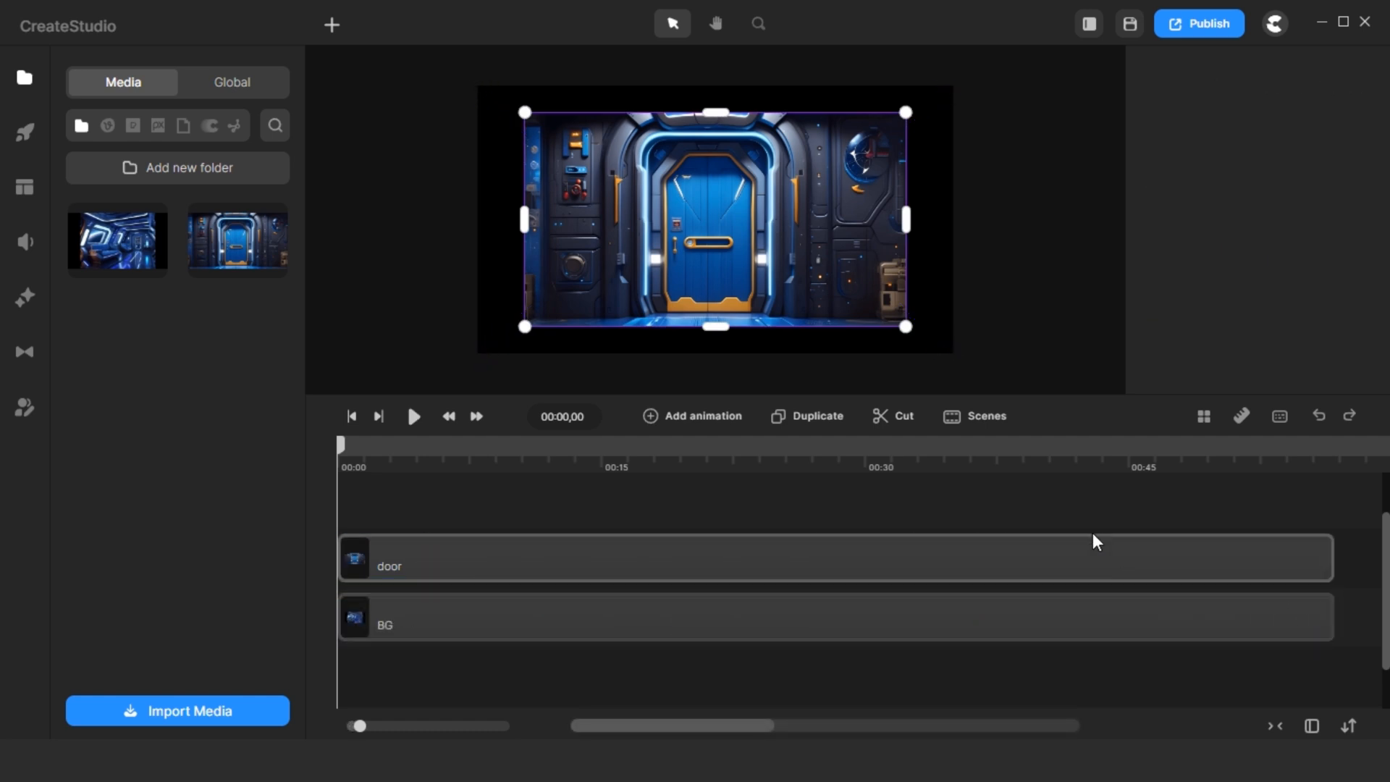
{"action": "left_click_drag", "start_coordinate": [1095, 537], "coordinate": [1010, 619]}
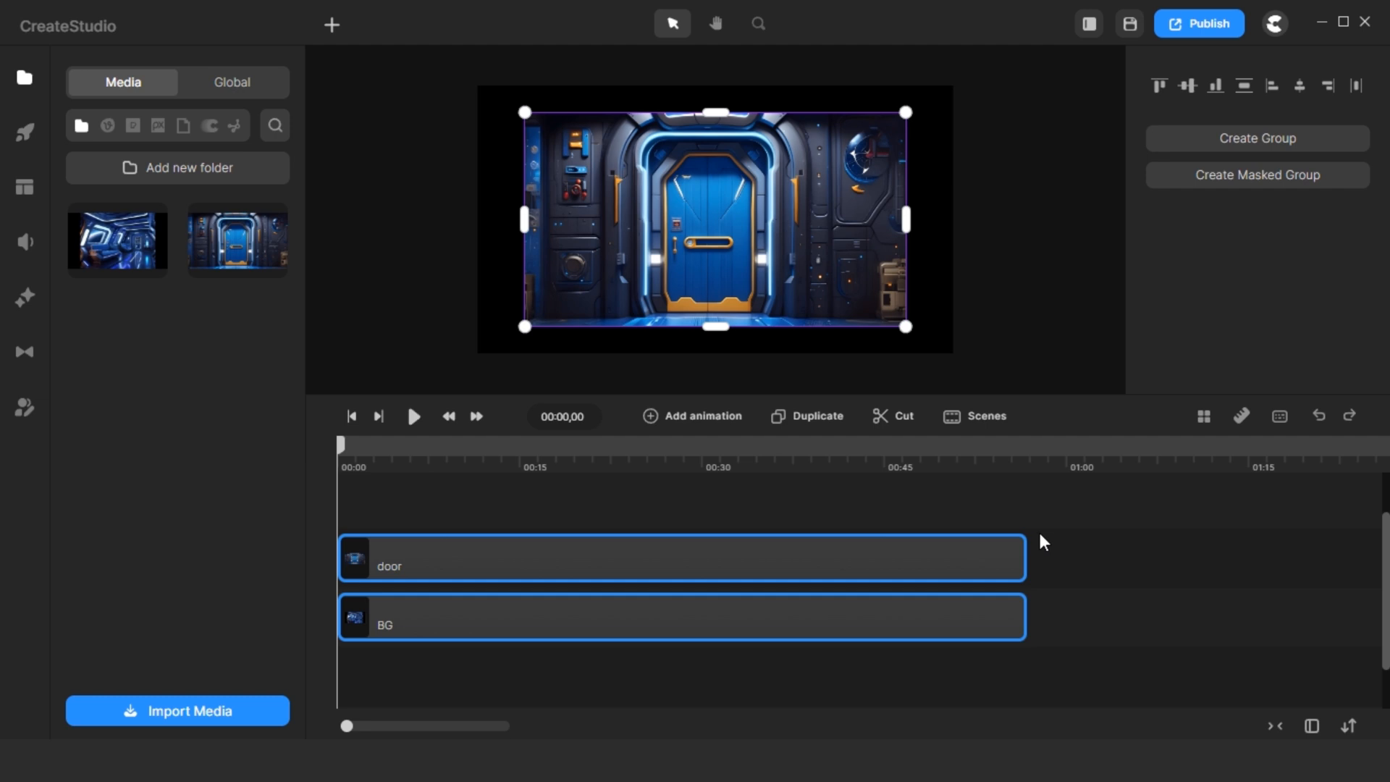
{"action": "left_click_drag", "start_coordinate": [1026, 554], "coordinate": [1240, 541]}
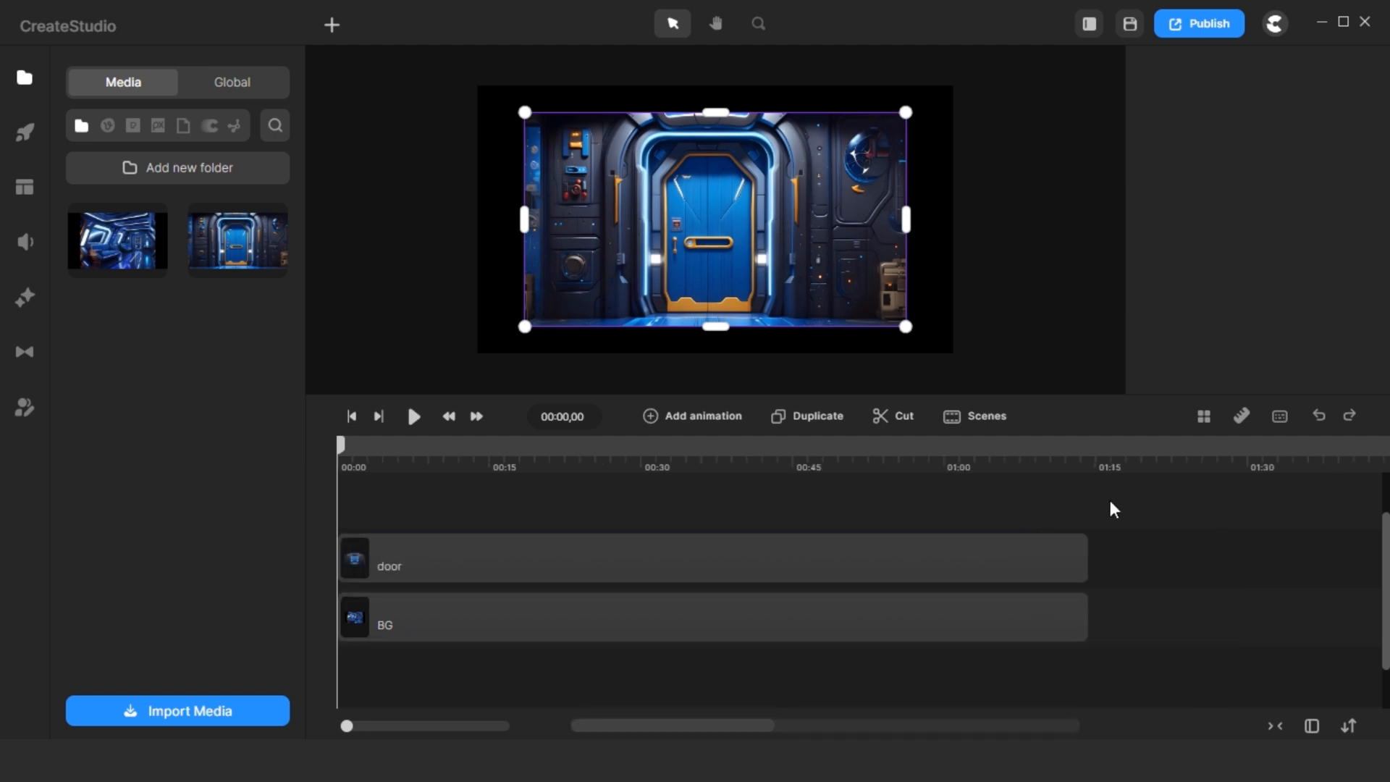
{"action": "left_click_drag", "start_coordinate": [1118, 534], "coordinate": [1037, 615]}
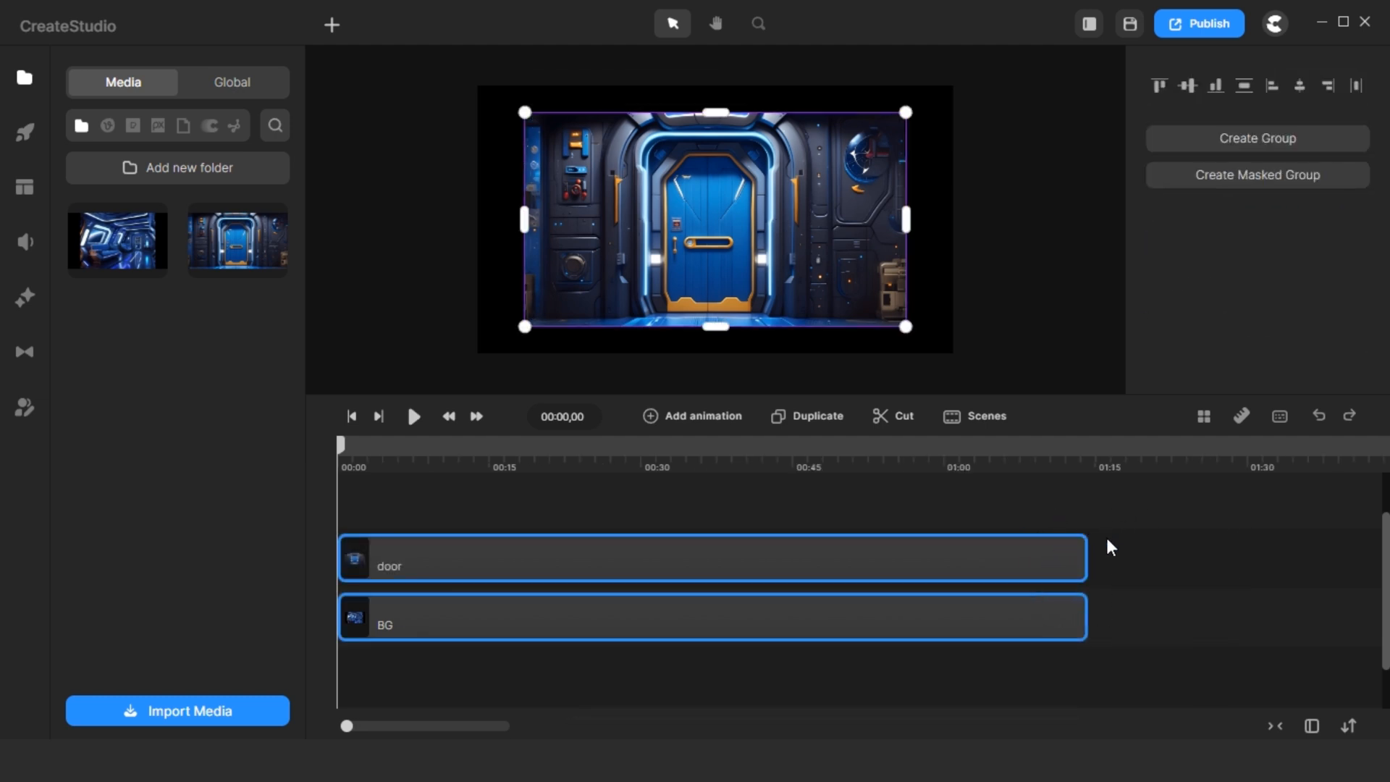
{"action": "left_click_drag", "start_coordinate": [1088, 555], "coordinate": [1331, 548]}
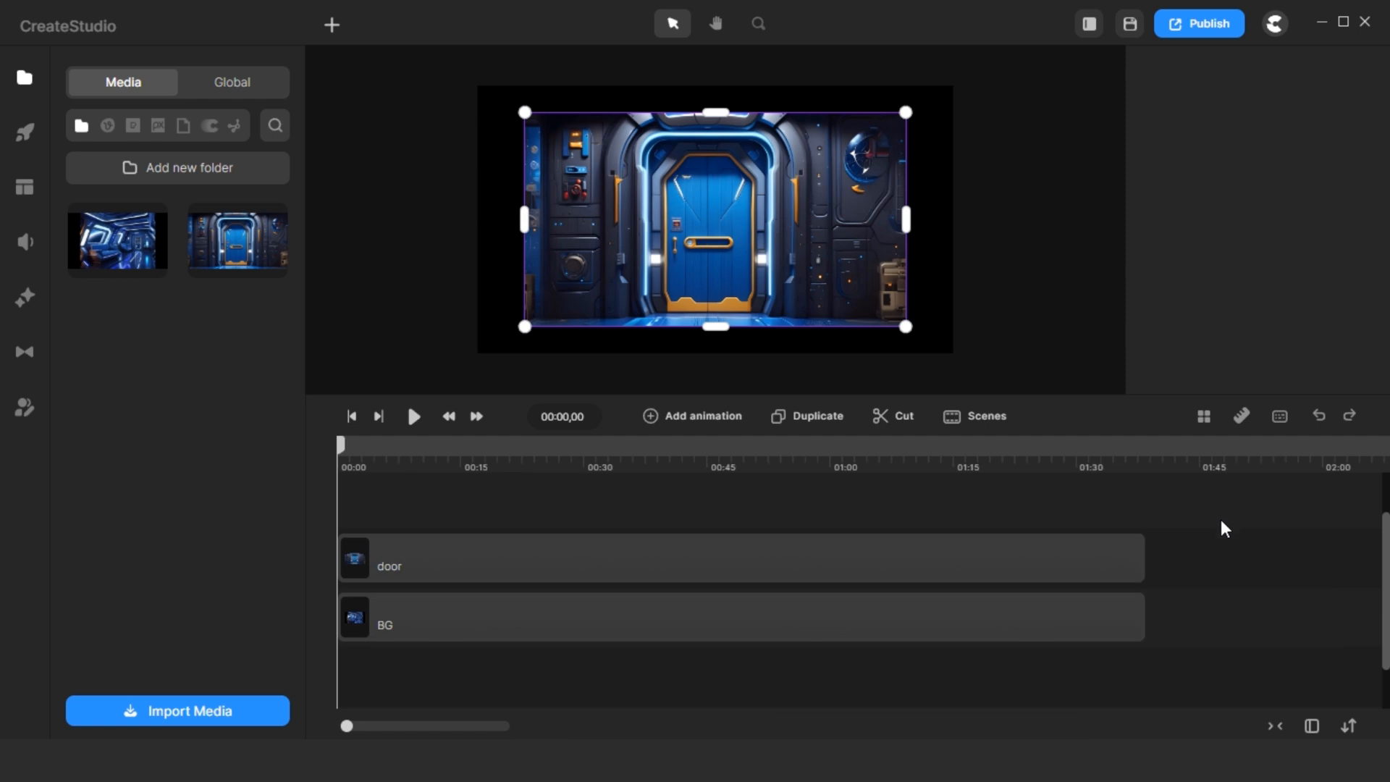
{"action": "left_click_drag", "start_coordinate": [1214, 525], "coordinate": [1113, 645]}
{"action": "left_click_drag", "start_coordinate": [1141, 555], "coordinate": [1341, 513]}
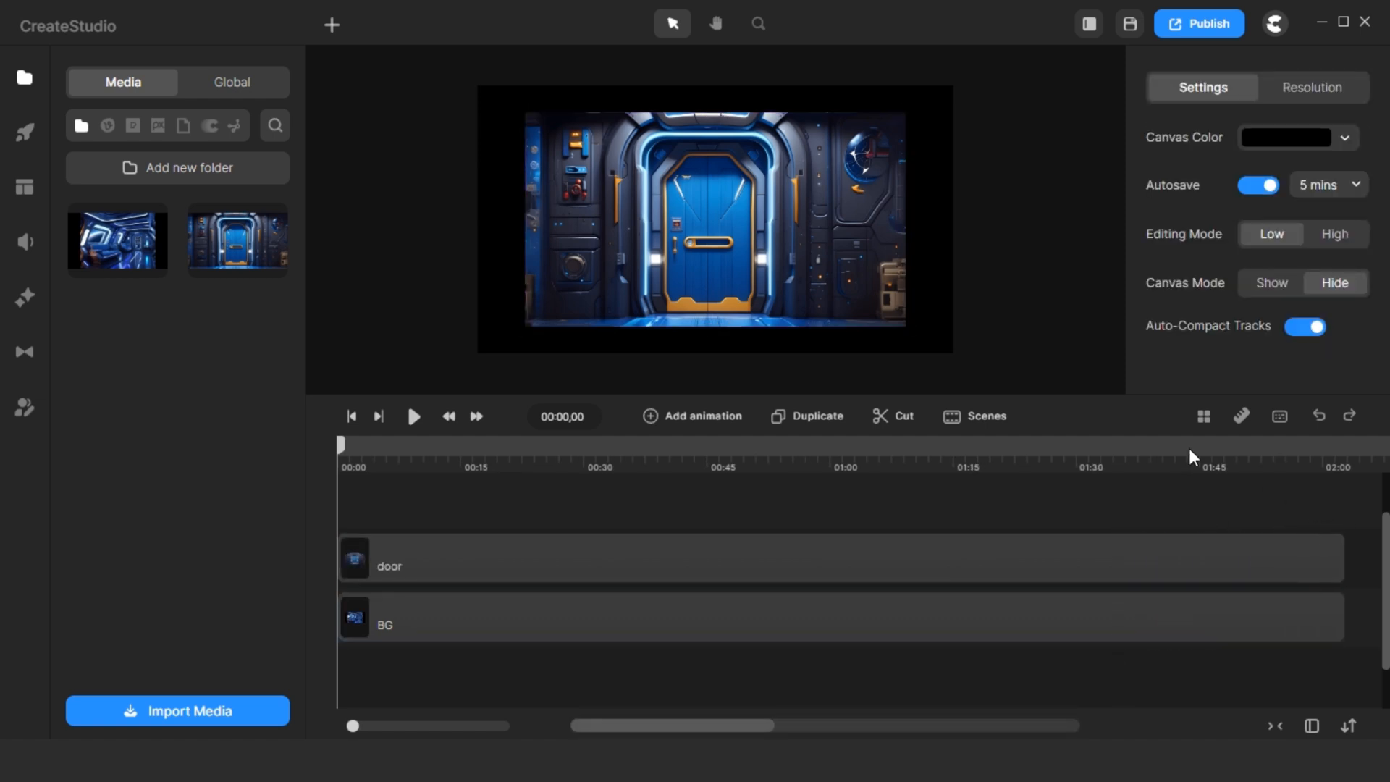
Move the playhead to about 01:00 and start the Pen tool over an enlarged view of the door.
{"action": "left_click_drag", "start_coordinate": [881, 445], "coordinate": [834, 478]}
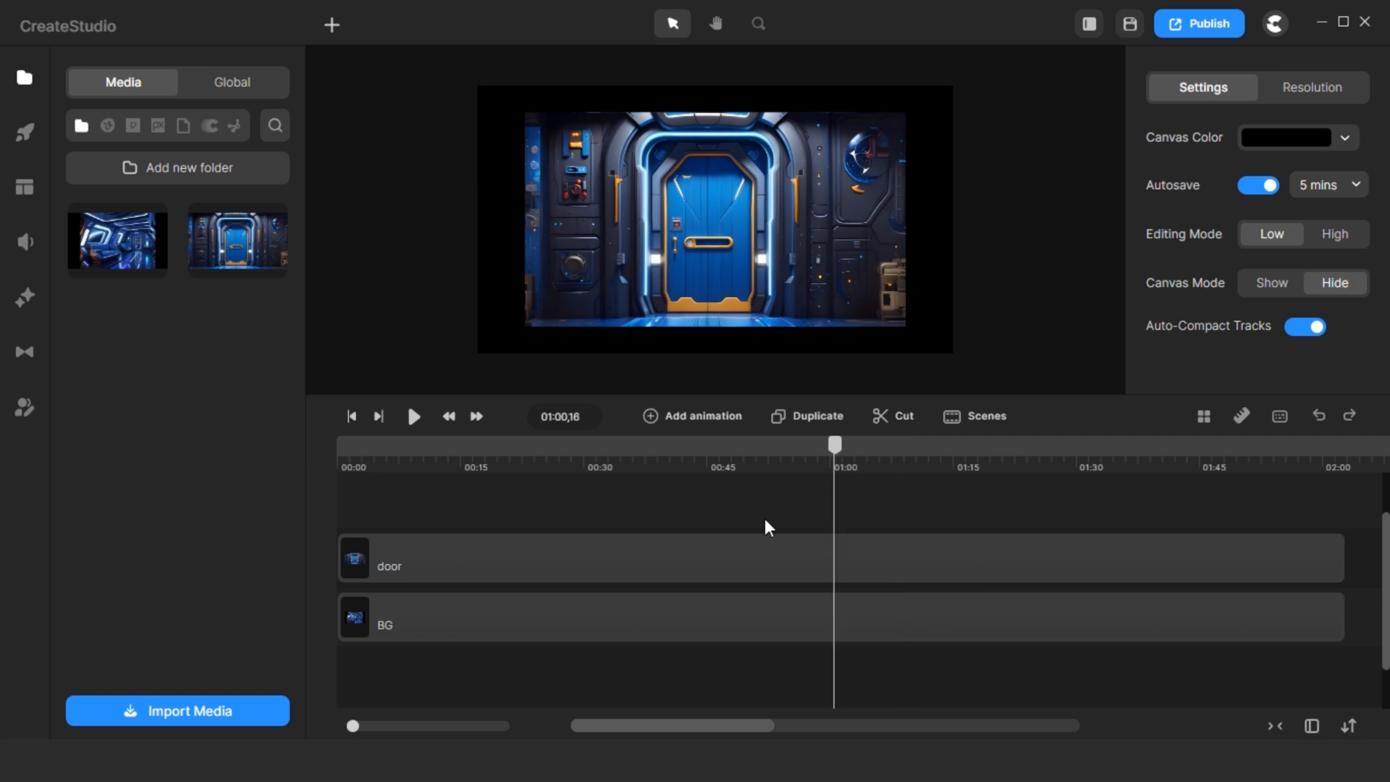
{"action": "left_click", "coordinate": [654, 577]}
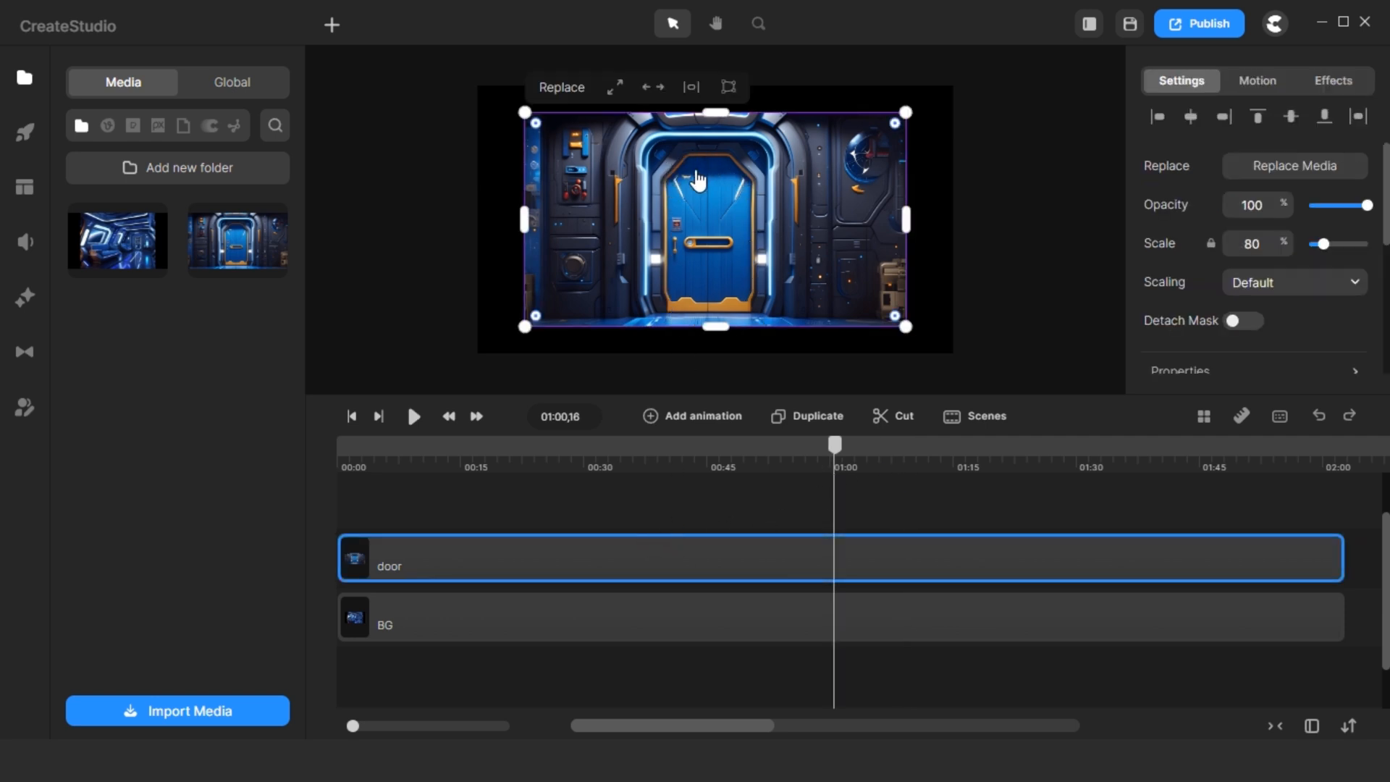
{"action": "scroll", "coordinate": [697, 181], "scroll_direction": "up", "scroll_amount": 3}
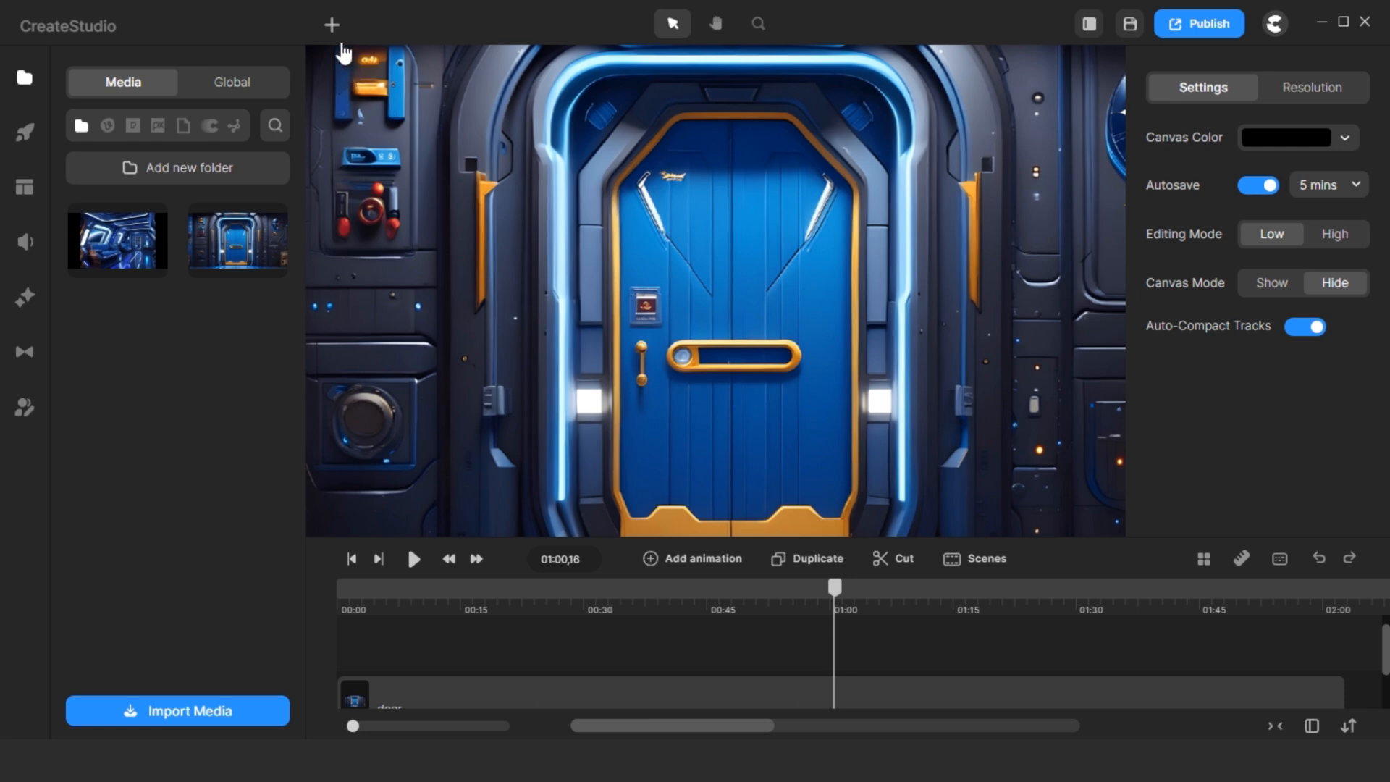
{"action": "left_click", "coordinate": [333, 30]}
{"action": "left_click", "coordinate": [359, 111]}
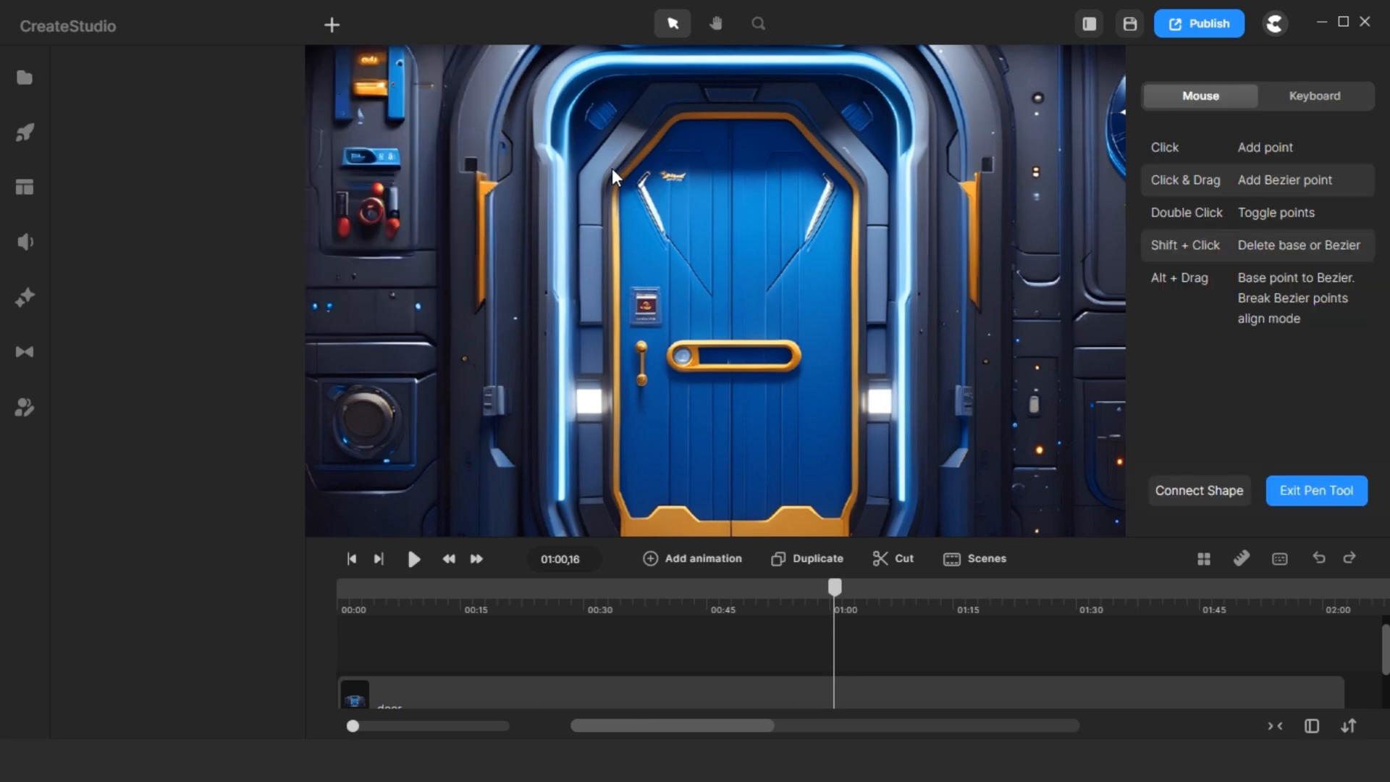
Review the Pen tool's keyboard and mouse controls for adding, deleting and closing path points.
{"action": "scroll", "coordinate": [608, 290], "scroll_direction": "up", "scroll_amount": 5}
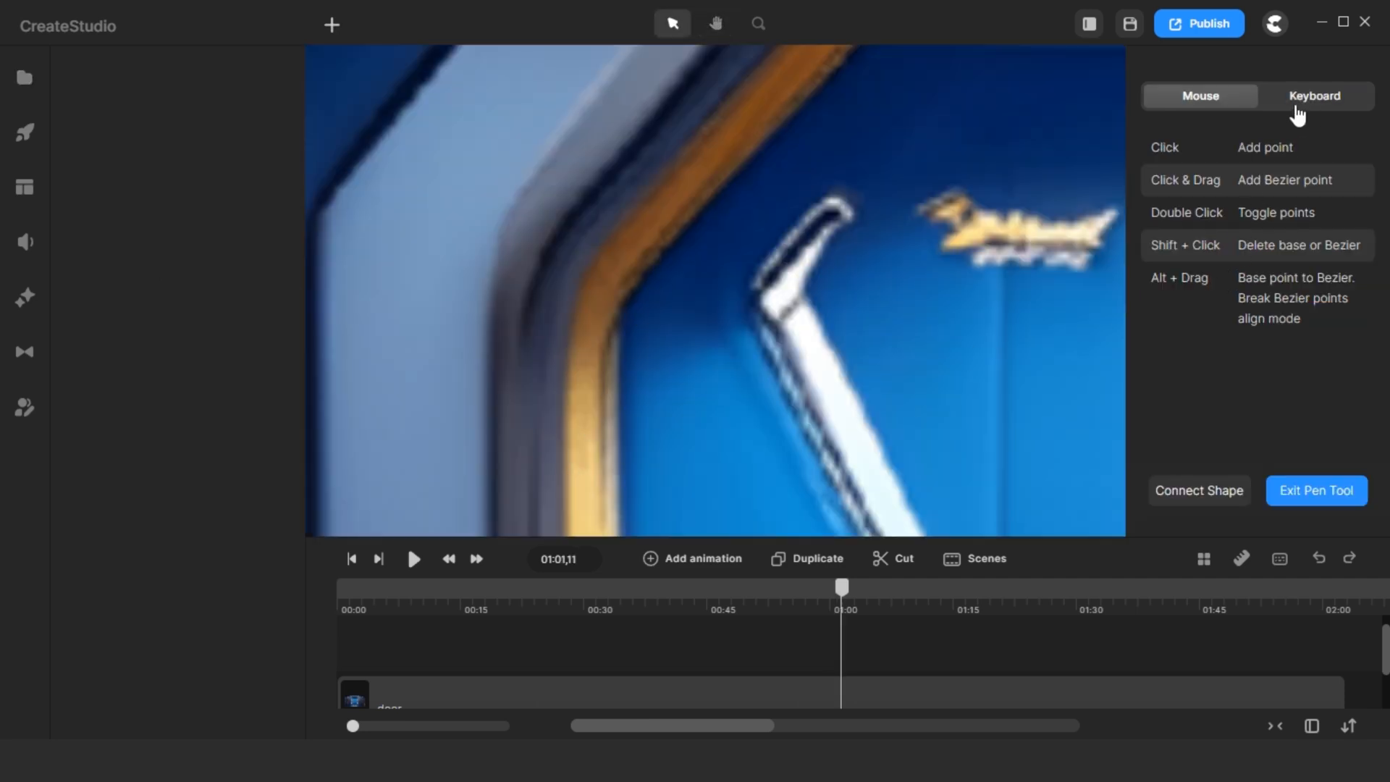
{"action": "left_click", "coordinate": [1349, 107]}
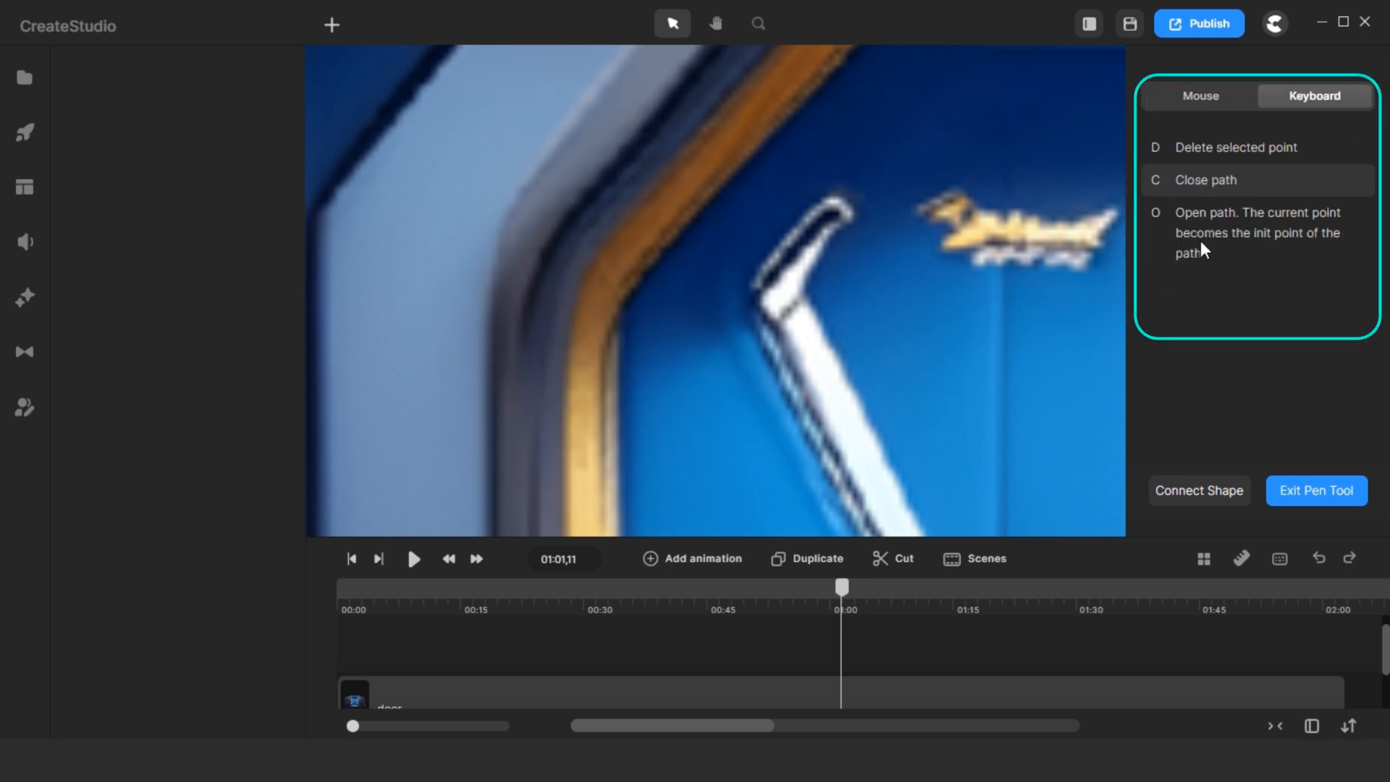
{"action": "left_click", "coordinate": [1224, 102]}
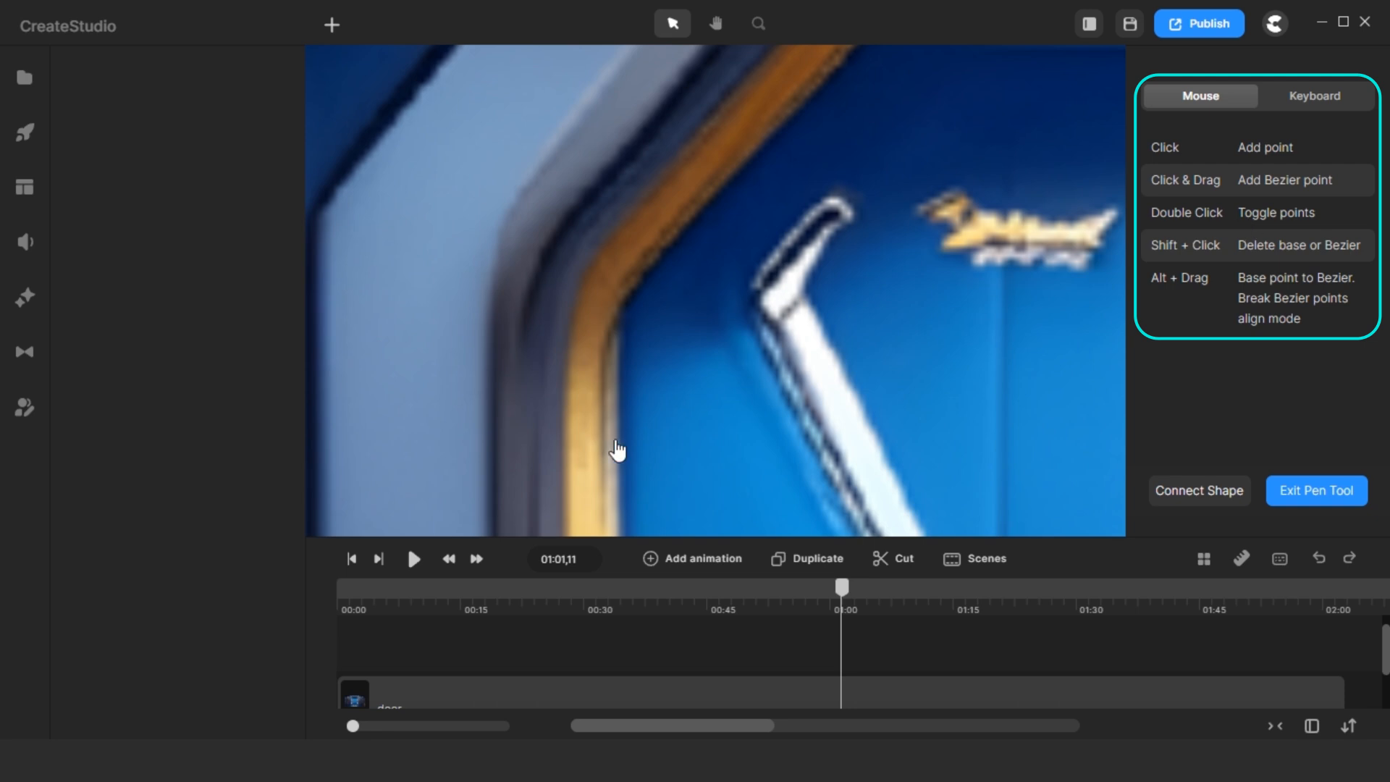
Trace the outer edge of the door's orange frame from the left side around the upper-left corner and along the top edge.
{"action": "left_click", "coordinate": [563, 486]}
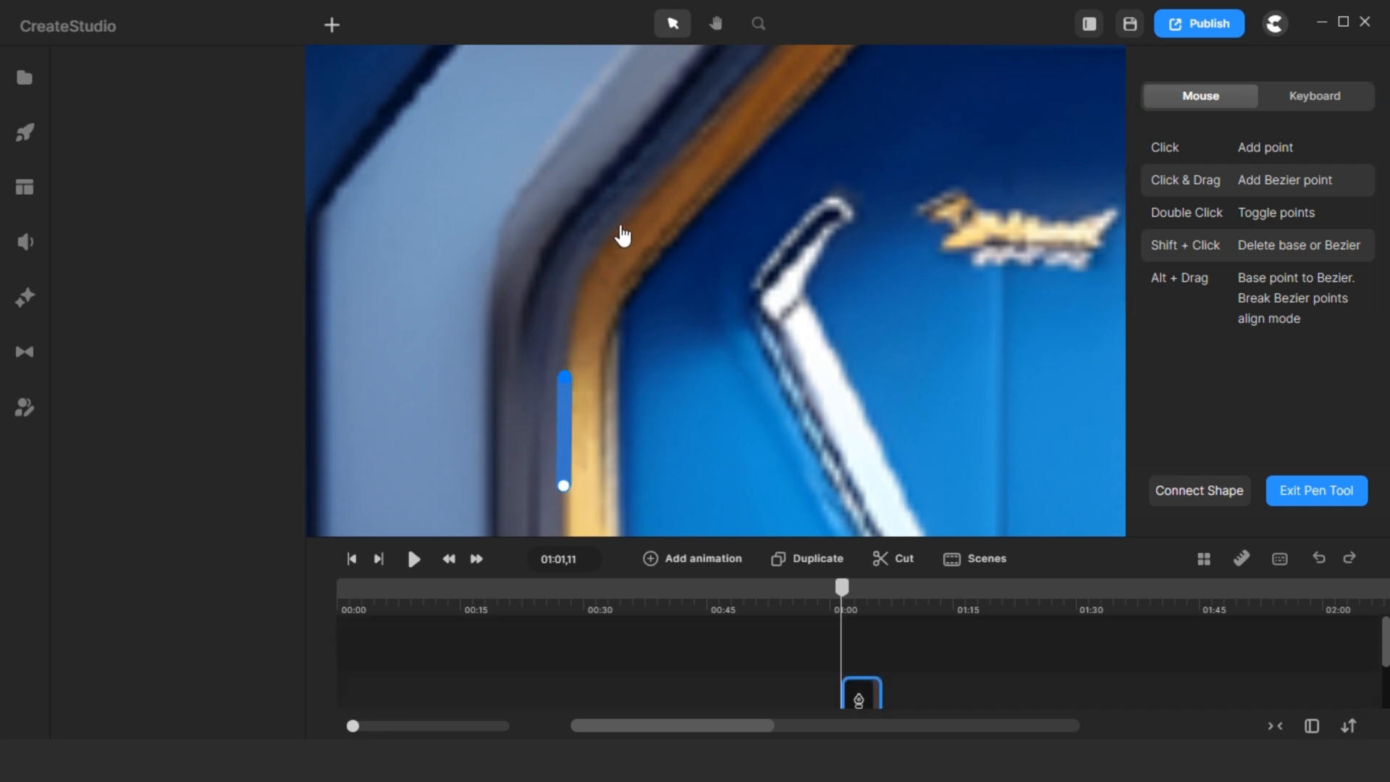
{"action": "left_click_drag", "start_coordinate": [620, 222], "coordinate": [429, 520]}
{"action": "left_click", "coordinate": [703, 218]}
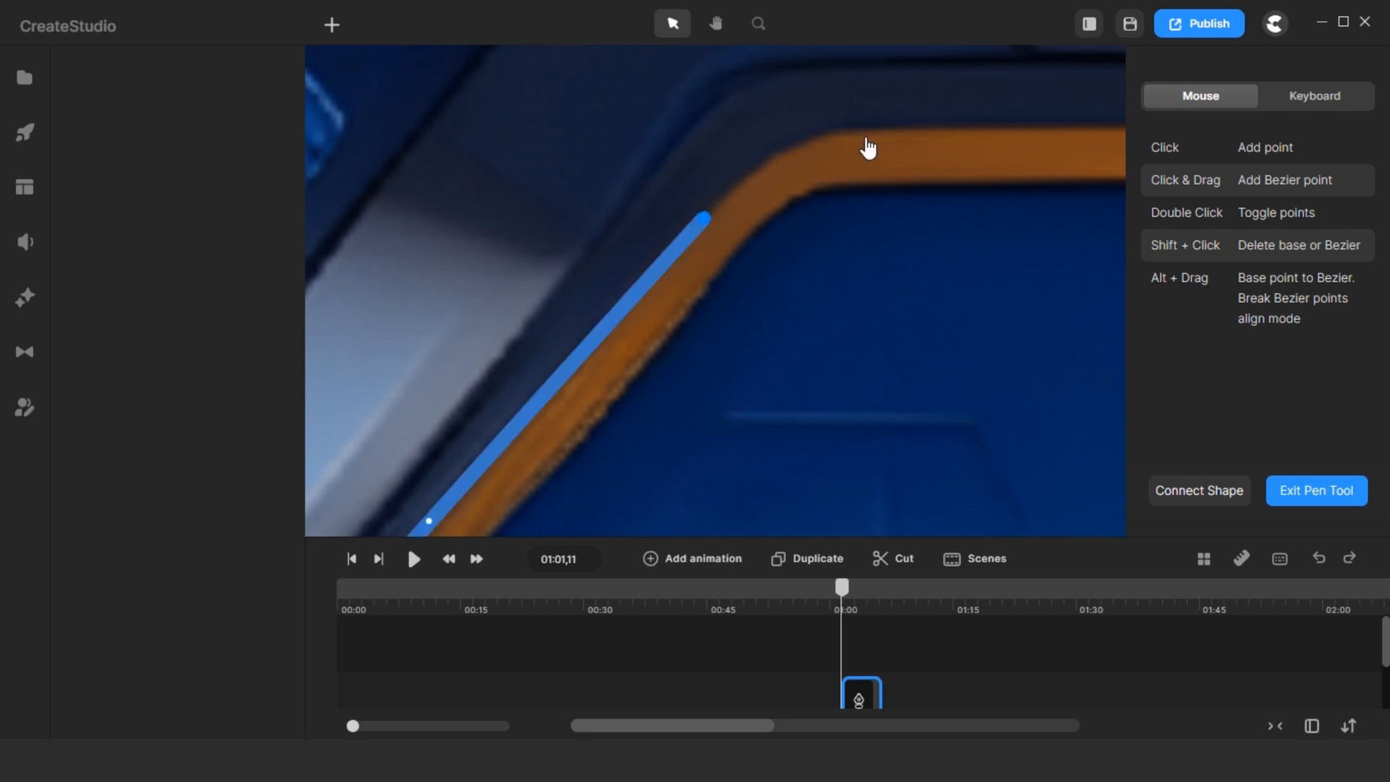
{"action": "left_click_drag", "start_coordinate": [864, 134], "coordinate": [898, 134]}
{"action": "left_click", "coordinate": [836, 248]}
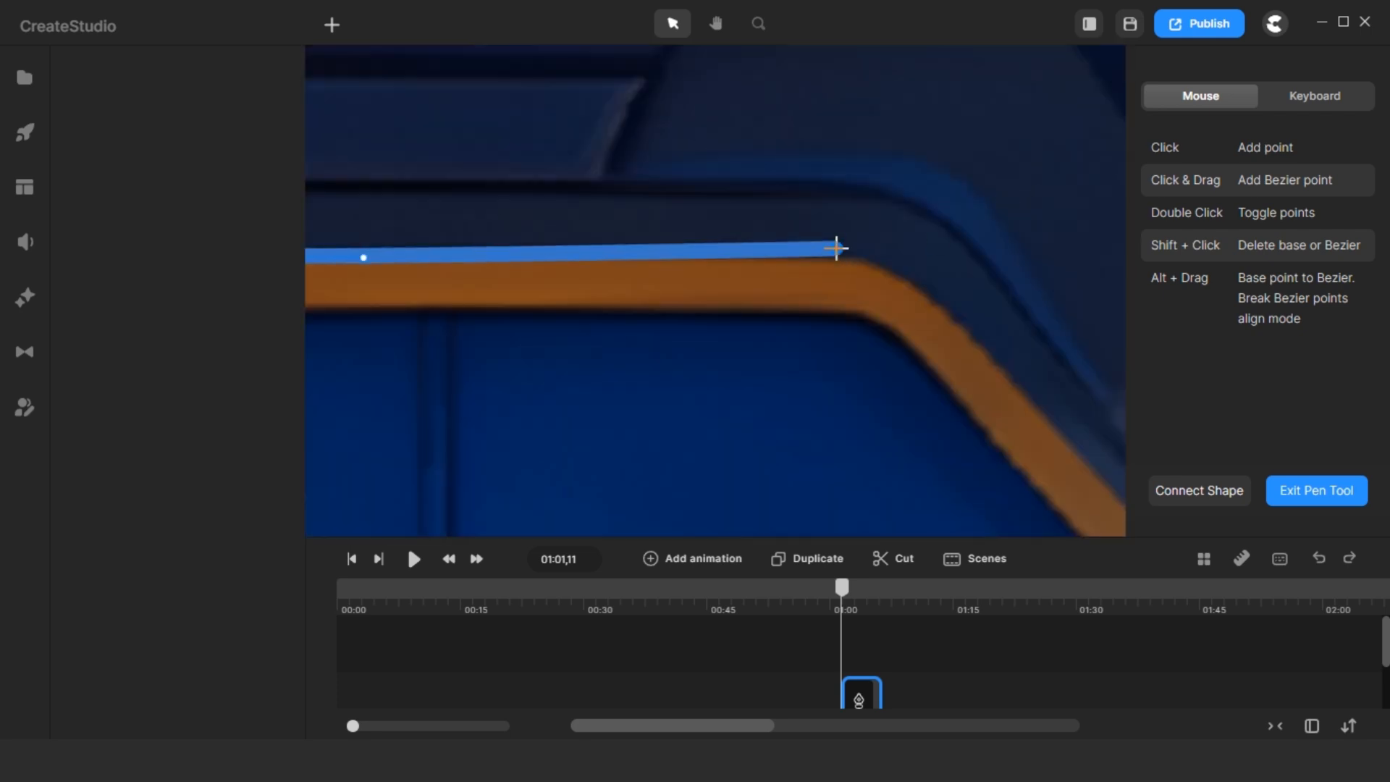
{"action": "key", "text": "ctrl+z"}
{"action": "left_click", "coordinate": [787, 245]}
{"action": "key", "text": "ctrl+z"}
{"action": "left_click", "coordinate": [803, 248]}
Continue the pen path around the door's upper-right corner and down its right side to the base, using curved points at the bends.
{"action": "left_click_drag", "start_coordinate": [921, 310], "coordinate": [680, 72]}
{"action": "left_click", "coordinate": [776, 252]}
{"action": "left_click_drag", "start_coordinate": [830, 404], "coordinate": [820, 66]}
{"action": "left_click", "coordinate": [824, 343]}
{"action": "left_click_drag", "start_coordinate": [803, 422], "coordinate": [816, 348]}
{"action": "double_click", "coordinate": [823, 342]}
{"action": "left_click", "coordinate": [804, 360]}
{"action": "left_click_drag", "start_coordinate": [783, 449], "coordinate": [784, 493]}
{"action": "left_click_drag", "start_coordinate": [806, 425], "coordinate": [805, 293]}
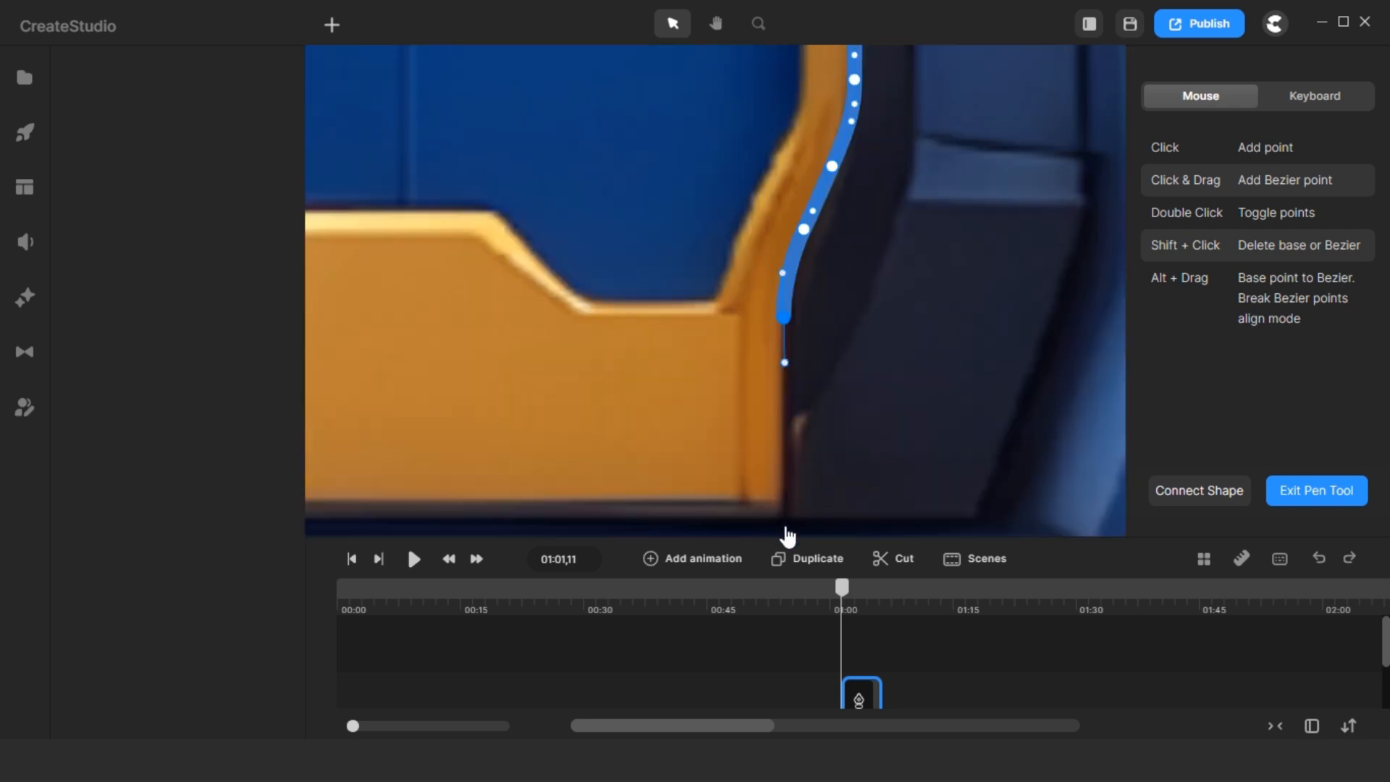
{"action": "left_click", "coordinate": [781, 494]}
Trace the door's bottom edge and left side back to the start, close the pen path and leave the Pen tool.
{"action": "left_click_drag", "start_coordinate": [768, 517], "coordinate": [756, 514]}
{"action": "left_click_drag", "start_coordinate": [448, 463], "coordinate": [904, 427]}
{"action": "left_click_drag", "start_coordinate": [448, 434], "coordinate": [905, 405]}
{"action": "left_click", "coordinate": [511, 443]}
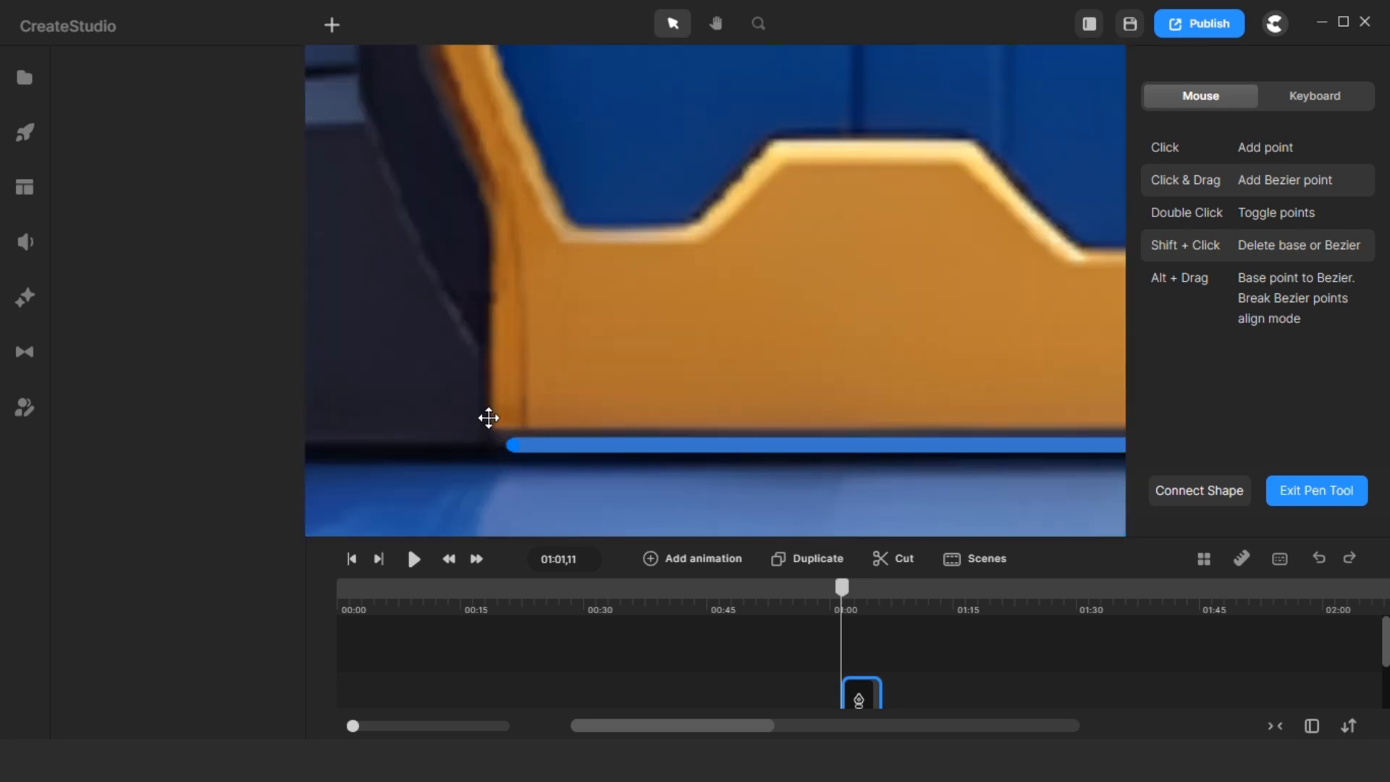
{"action": "left_click_drag", "start_coordinate": [487, 418], "coordinate": [486, 387]}
{"action": "left_click", "coordinate": [488, 265]}
{"action": "left_click_drag", "start_coordinate": [465, 161], "coordinate": [524, 229]}
{"action": "left_click_drag", "start_coordinate": [513, 144], "coordinate": [539, 398]}
{"action": "scroll", "coordinate": [536, 328], "scroll_direction": "down", "scroll_amount": 5}
{"action": "scroll", "coordinate": [548, 158], "scroll_direction": "up", "scroll_amount": 4}
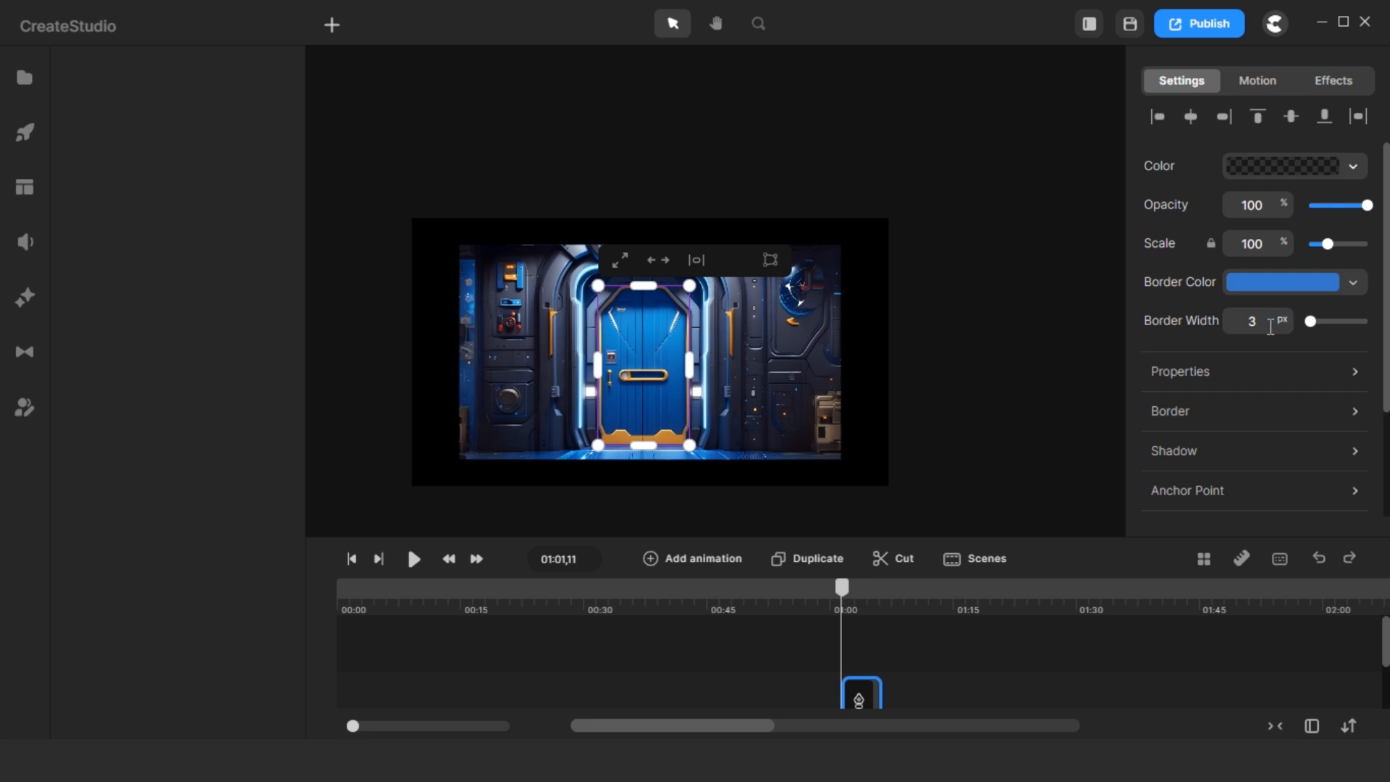
Set the door path's border width to 0 px and fill it with fully opaque white (ffffff).
{"action": "left_click_drag", "start_coordinate": [1309, 321], "coordinate": [1278, 319]}
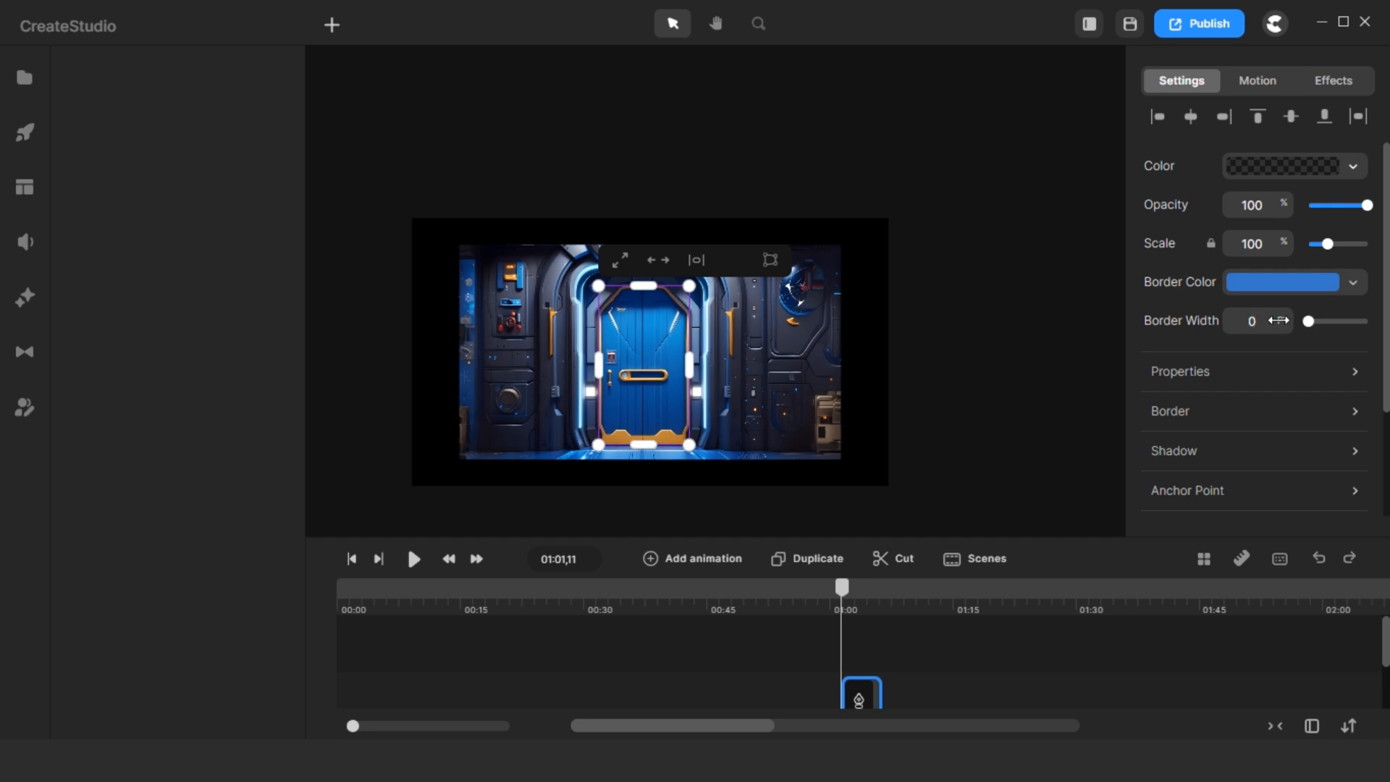
{"action": "left_click", "coordinate": [1283, 169]}
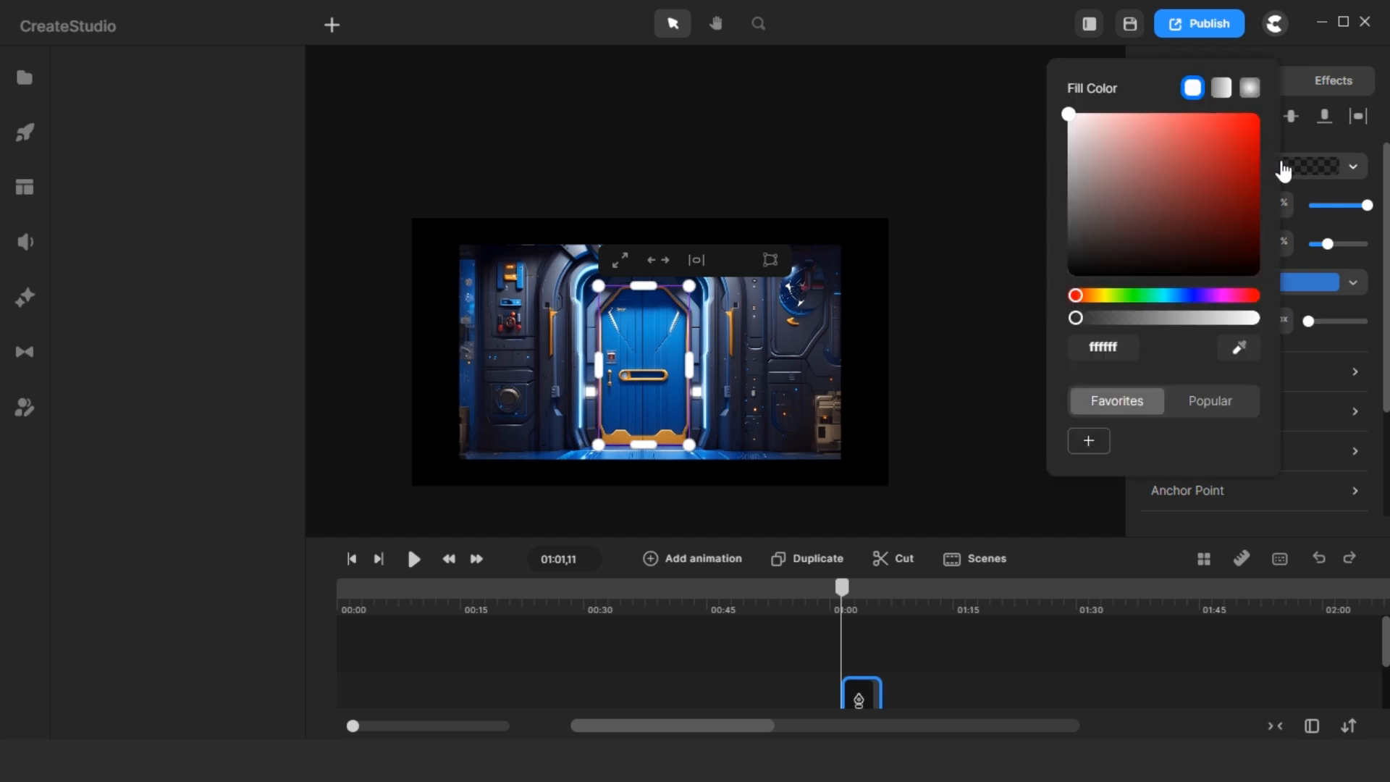
{"action": "left_click_drag", "start_coordinate": [1190, 330], "coordinate": [1294, 323]}
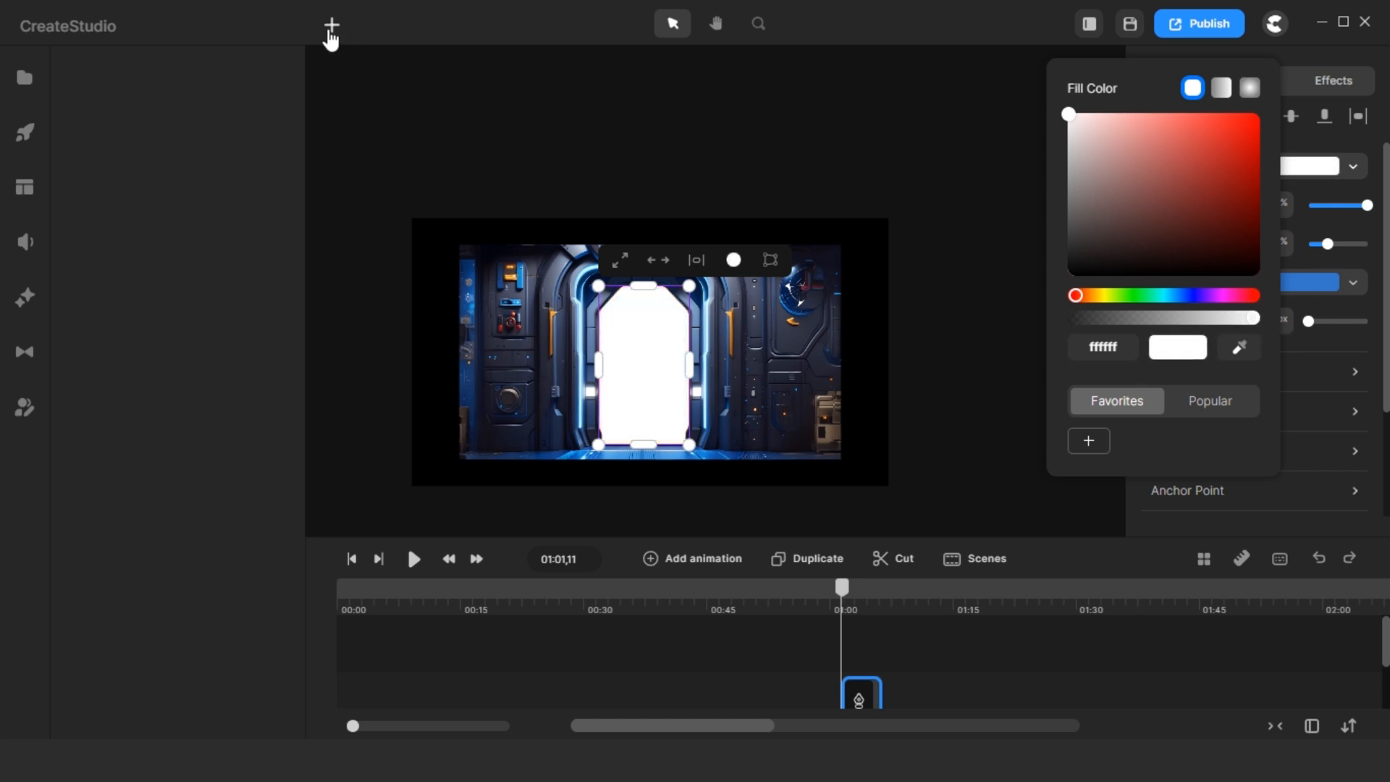
Apply the Edge Feather effect to the white door shape and set its feather strength to 15%.
{"action": "left_click", "coordinate": [24, 297]}
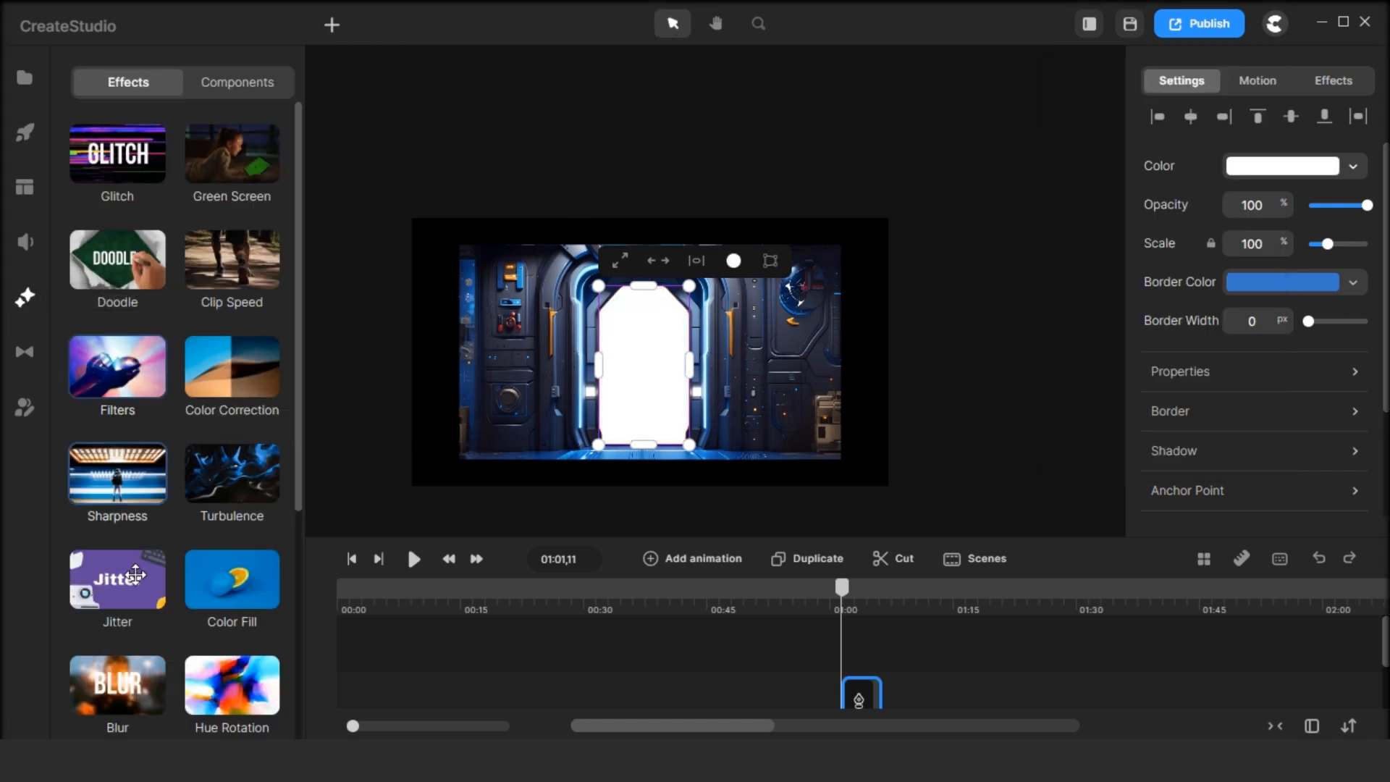
{"action": "scroll", "coordinate": [124, 496], "scroll_direction": "down", "scroll_amount": 5}
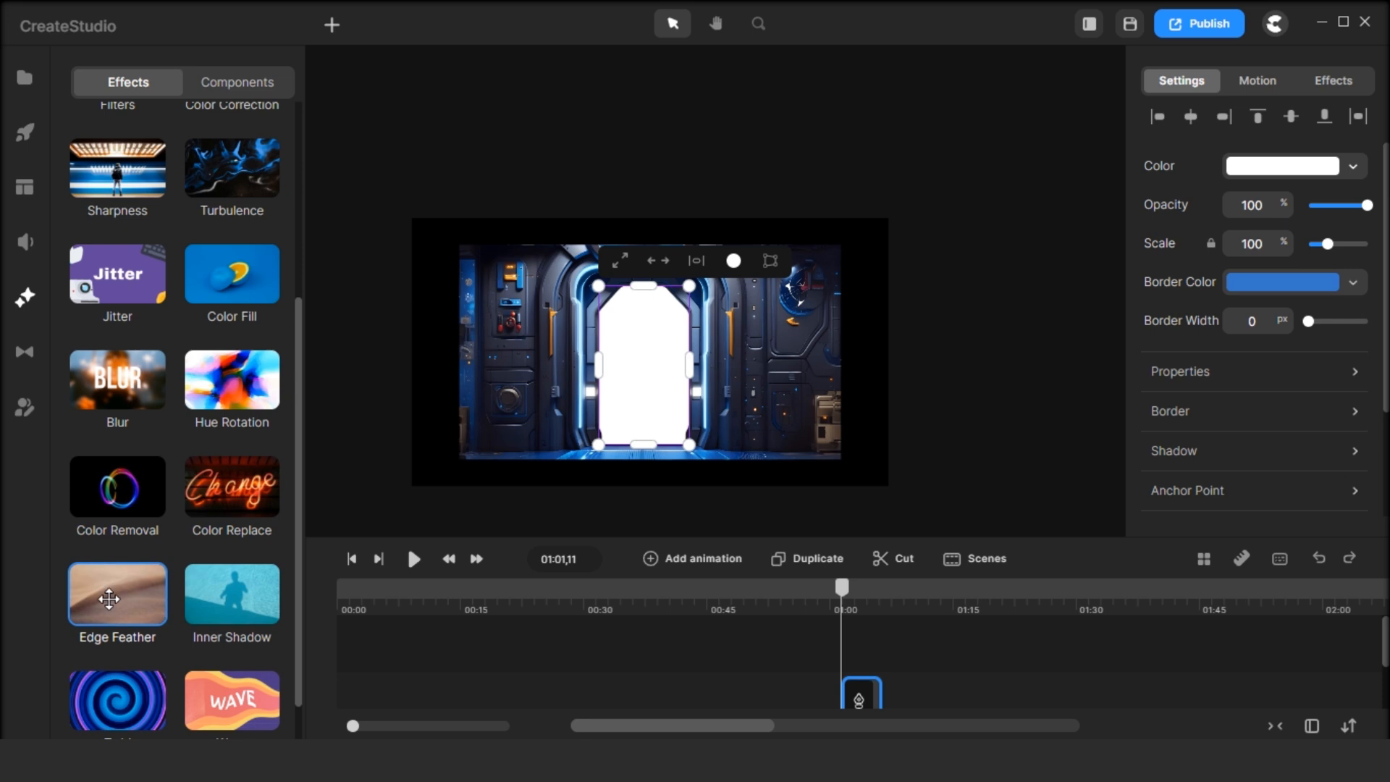
{"action": "left_click_drag", "start_coordinate": [116, 593], "coordinate": [636, 376]}
{"action": "left_click_drag", "start_coordinate": [636, 375], "coordinate": [637, 375]}
{"action": "scroll", "coordinate": [693, 322], "scroll_direction": "up", "scroll_amount": 10}
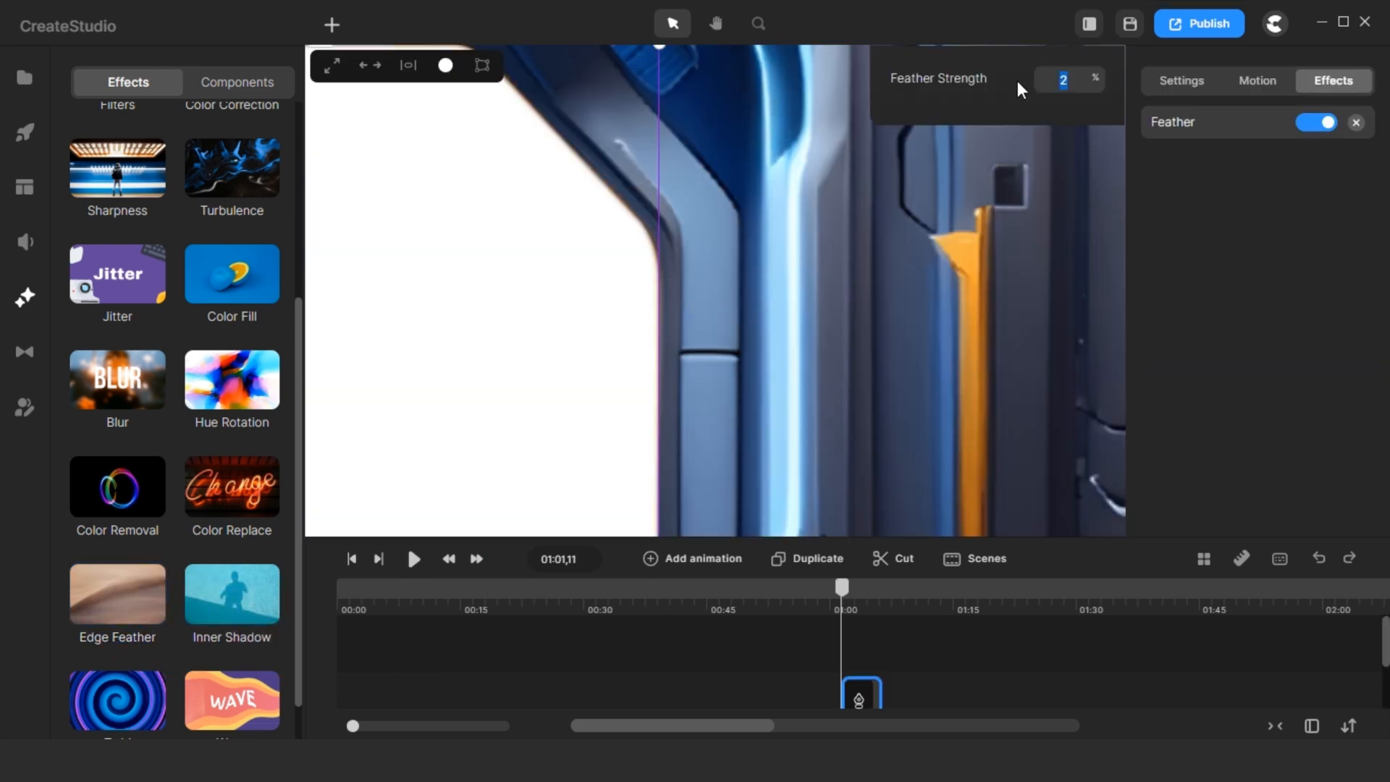
{"action": "type", "text": "15"}
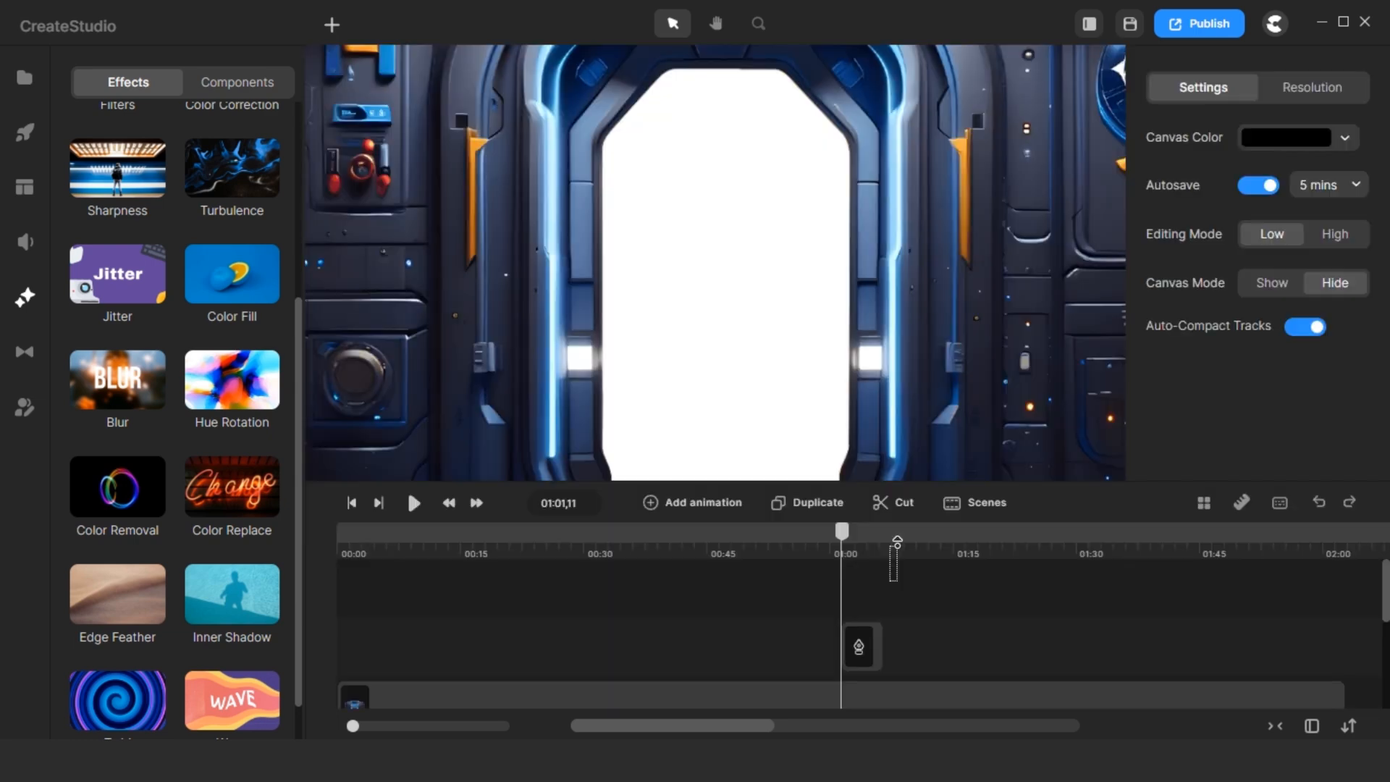
Extend the Path clip in both directions so it spans the same full duration as the door and BG clips.
{"action": "left_click", "coordinate": [896, 542]}
{"action": "left_click", "coordinate": [854, 646]}
{"action": "left_click_drag", "start_coordinate": [836, 645], "coordinate": [314, 654]}
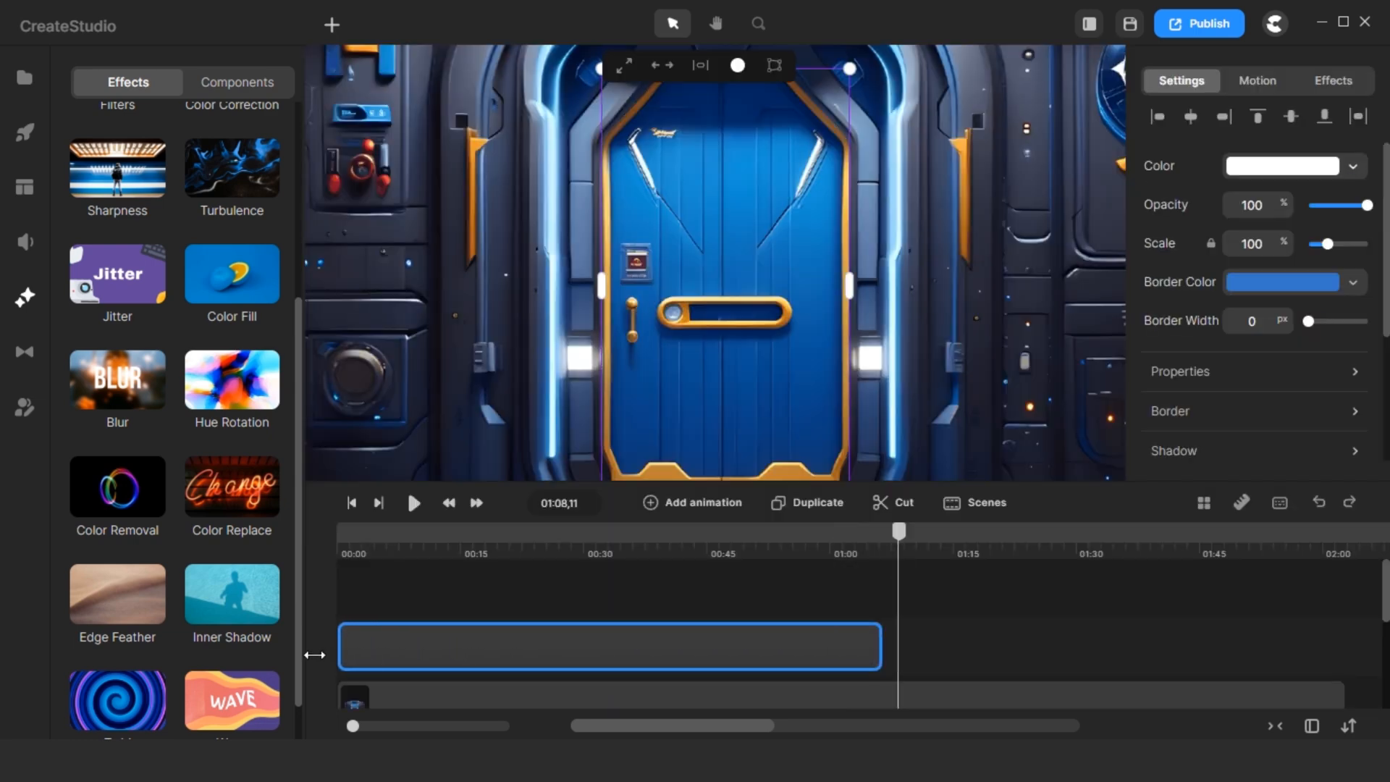
{"action": "left_click_drag", "start_coordinate": [873, 647], "coordinate": [1343, 655]}
Rename the white Path clip as Door_Mask.
{"action": "right_click", "coordinate": [627, 576]}
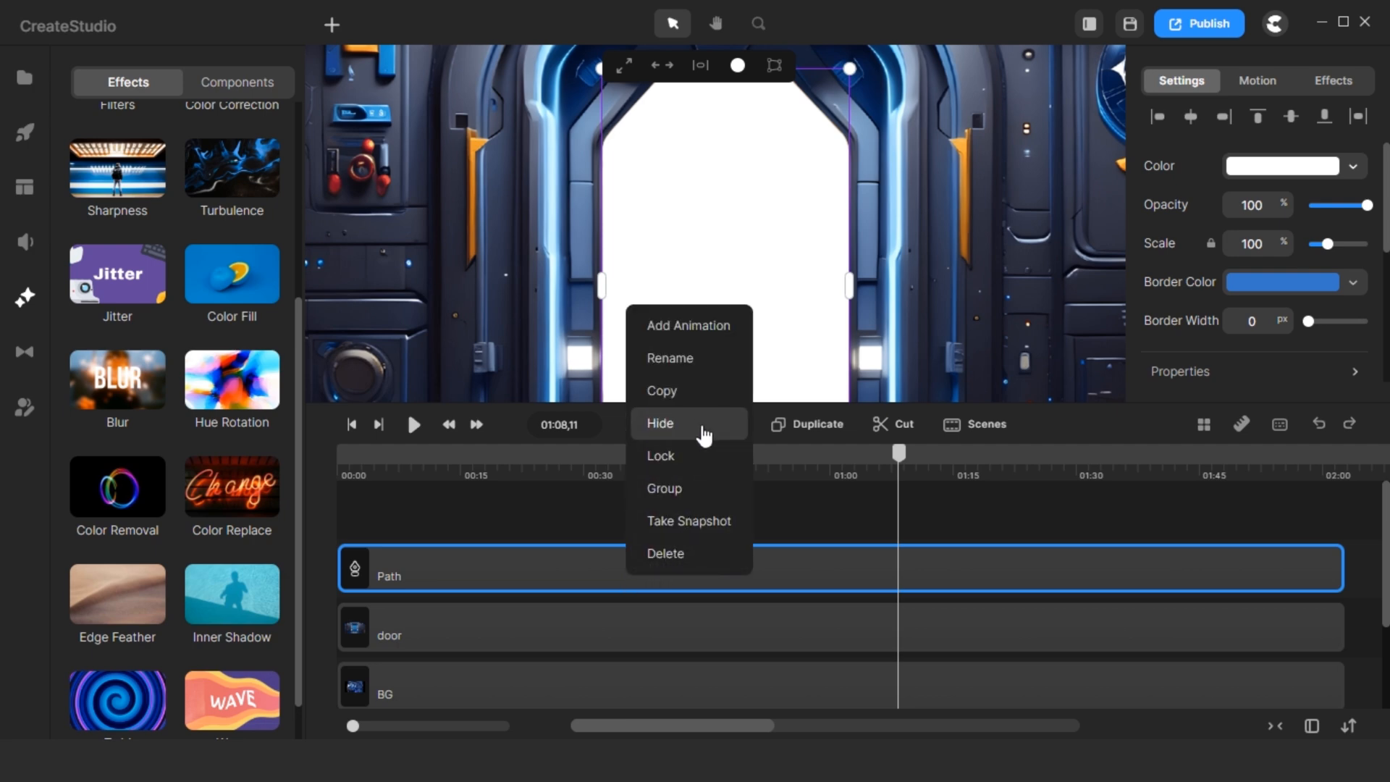
{"action": "left_click", "coordinate": [713, 369]}
{"action": "type", "text": "Door_Mask"}
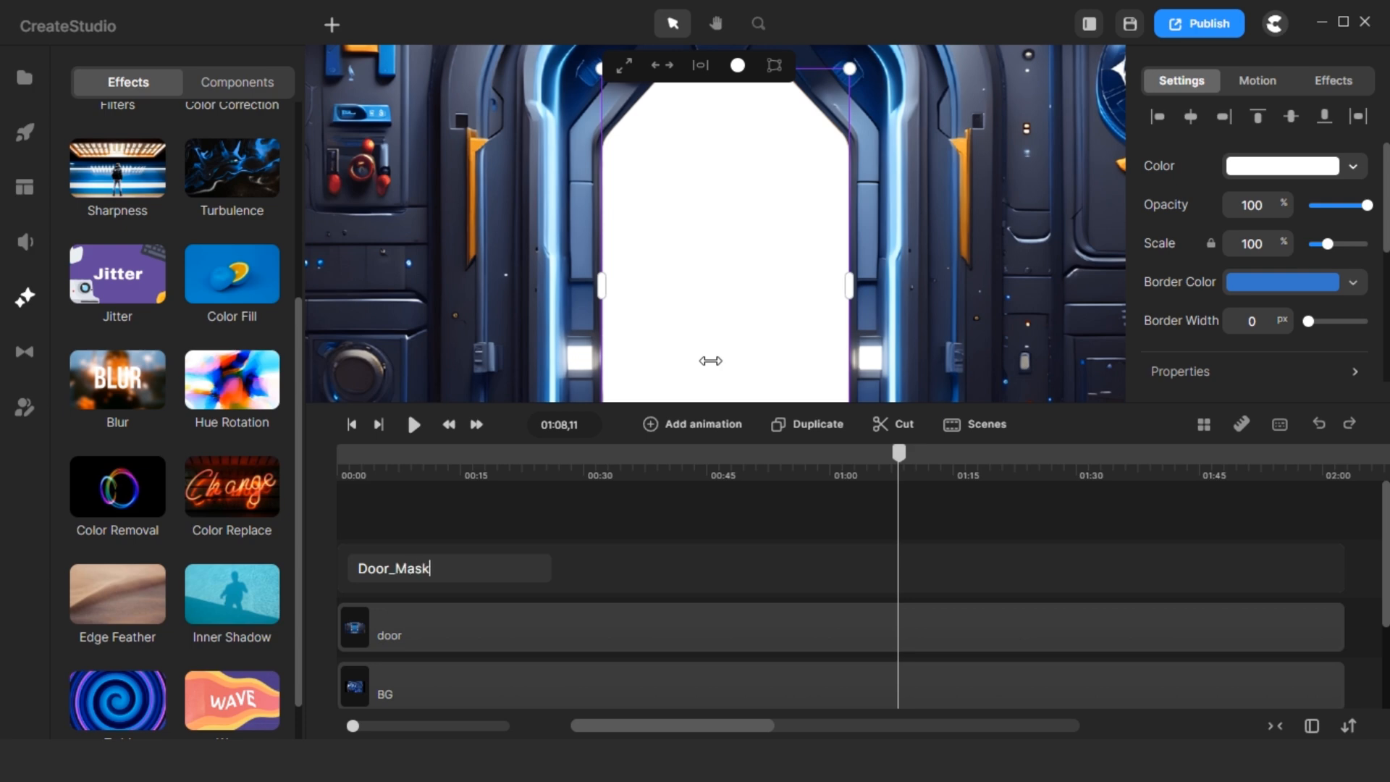
Duplicate the Door_Mask clip and rename the upper copy as Wall_Mask.
{"action": "right_click", "coordinate": [466, 572]}
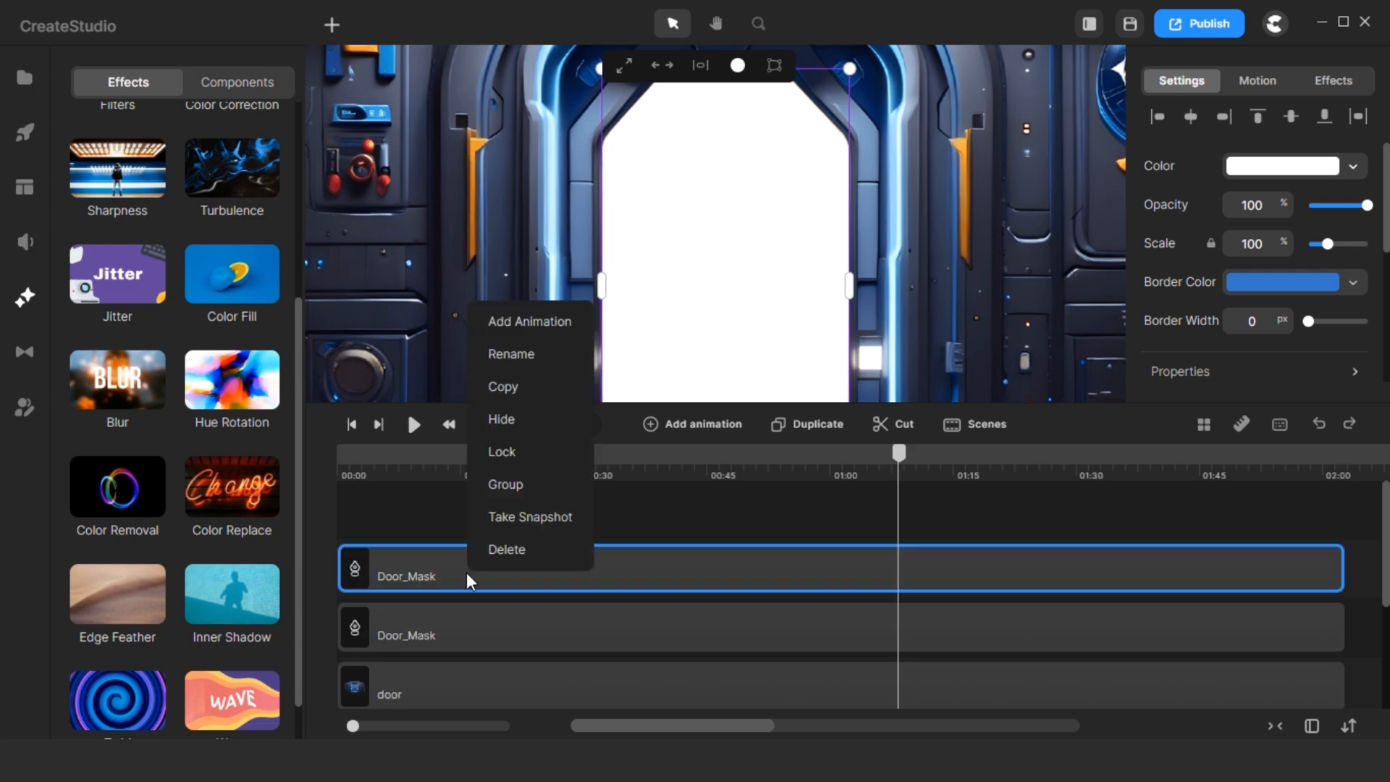
{"action": "left_click", "coordinate": [537, 393]}
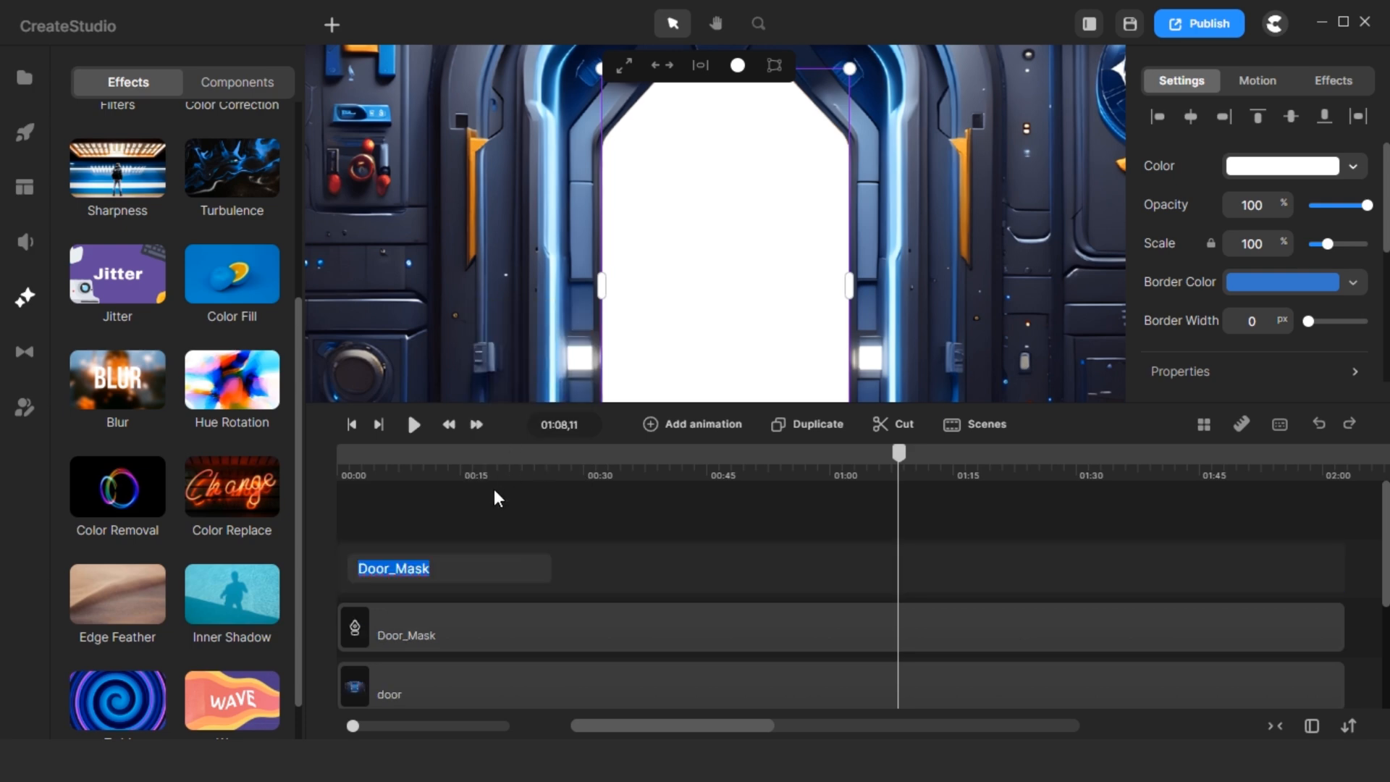
{"action": "type", "text": "Wall_M"}
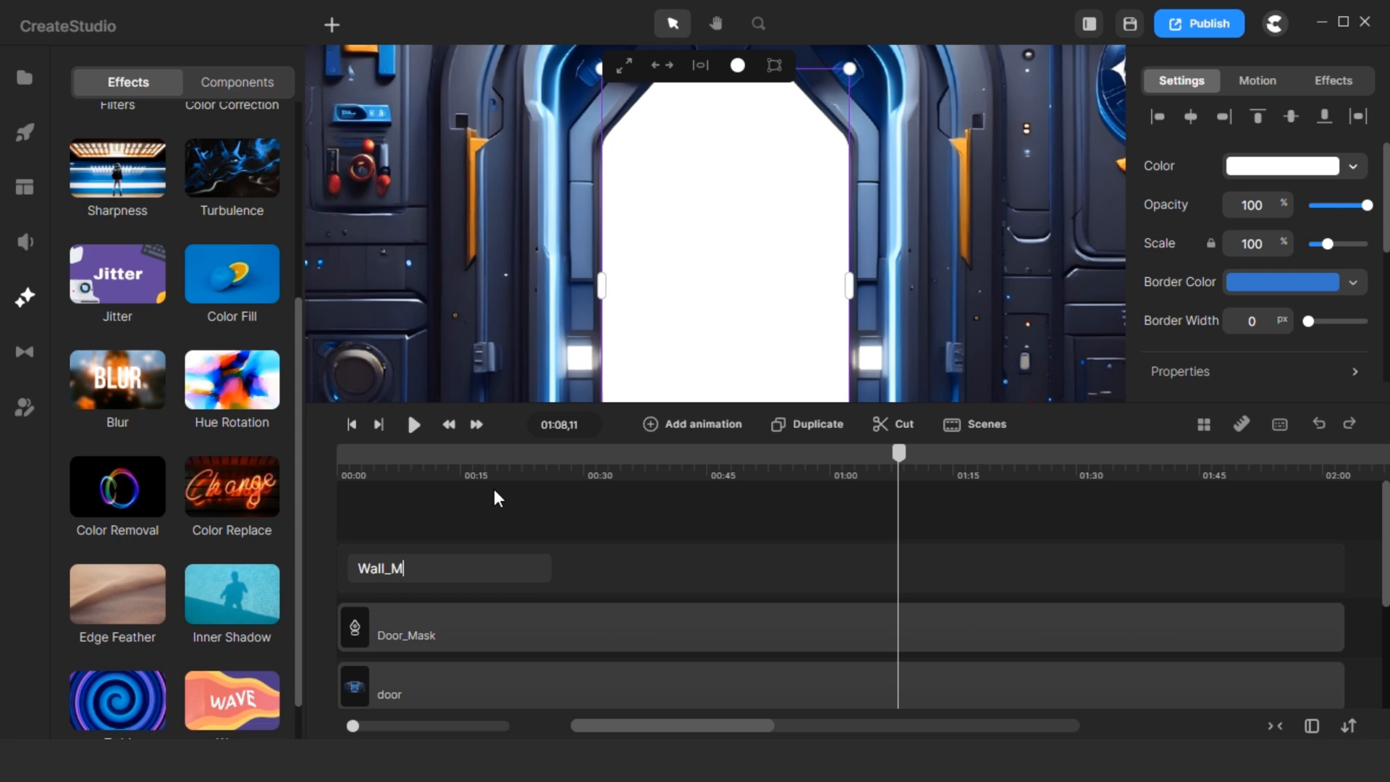
{"action": "type", "text": "ask"}
{"action": "key", "text": "Return"}
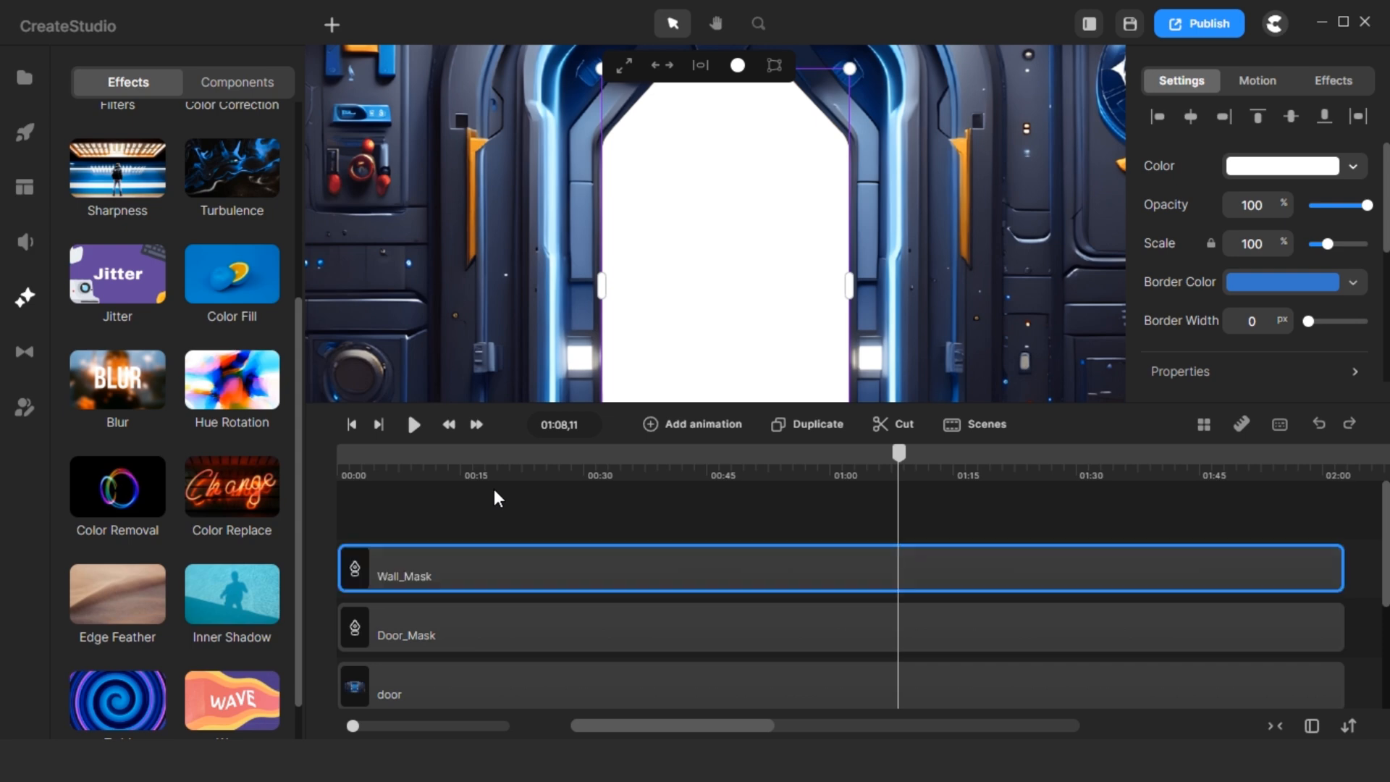
Add a track below the door clip and move the Wall_Mask clip onto it, directly above BG.
{"action": "left_click", "coordinate": [494, 505]}
{"action": "scroll", "coordinate": [492, 564], "scroll_direction": "down", "scroll_amount": 2}
{"action": "right_click", "coordinate": [490, 612]}
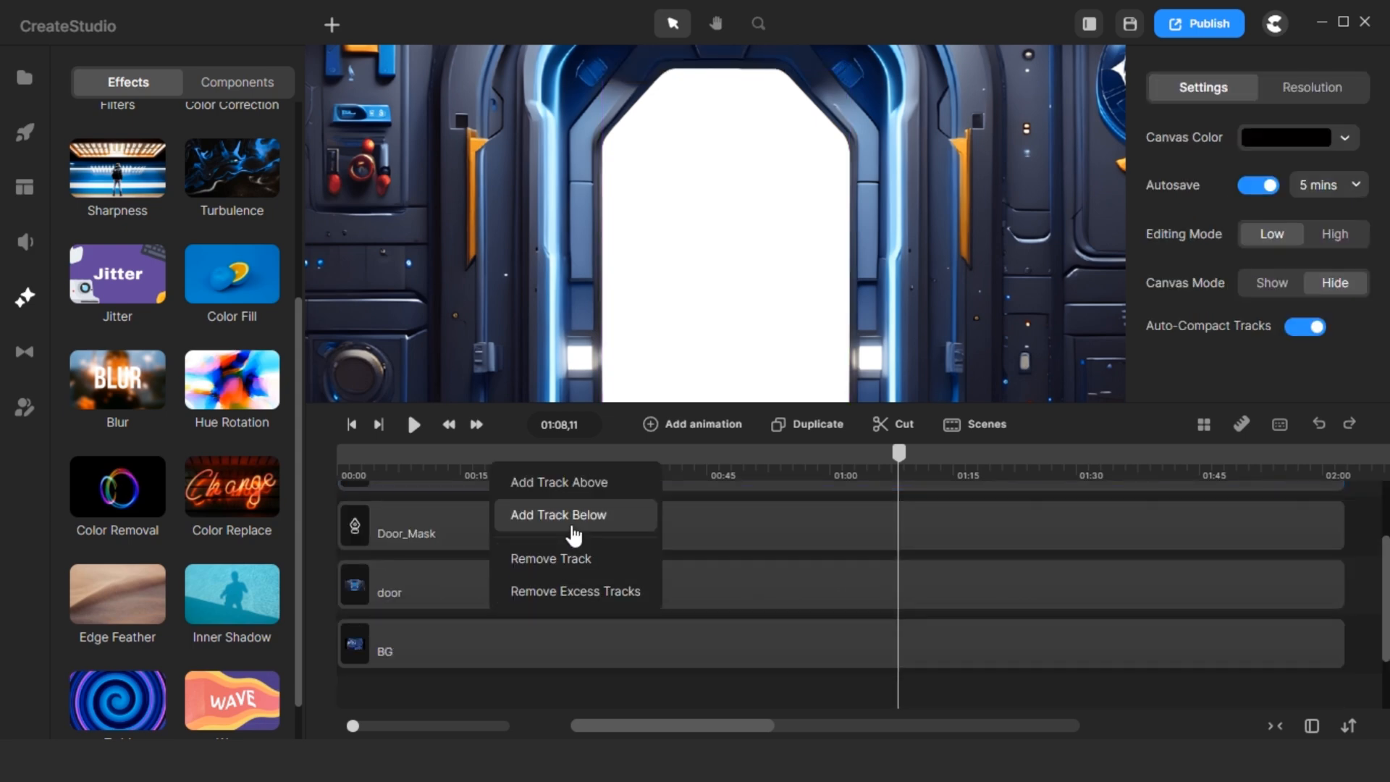
{"action": "left_click", "coordinate": [558, 515]}
{"action": "scroll", "coordinate": [510, 620], "scroll_direction": "up", "scroll_amount": 2}
{"action": "left_click", "coordinate": [497, 622]}
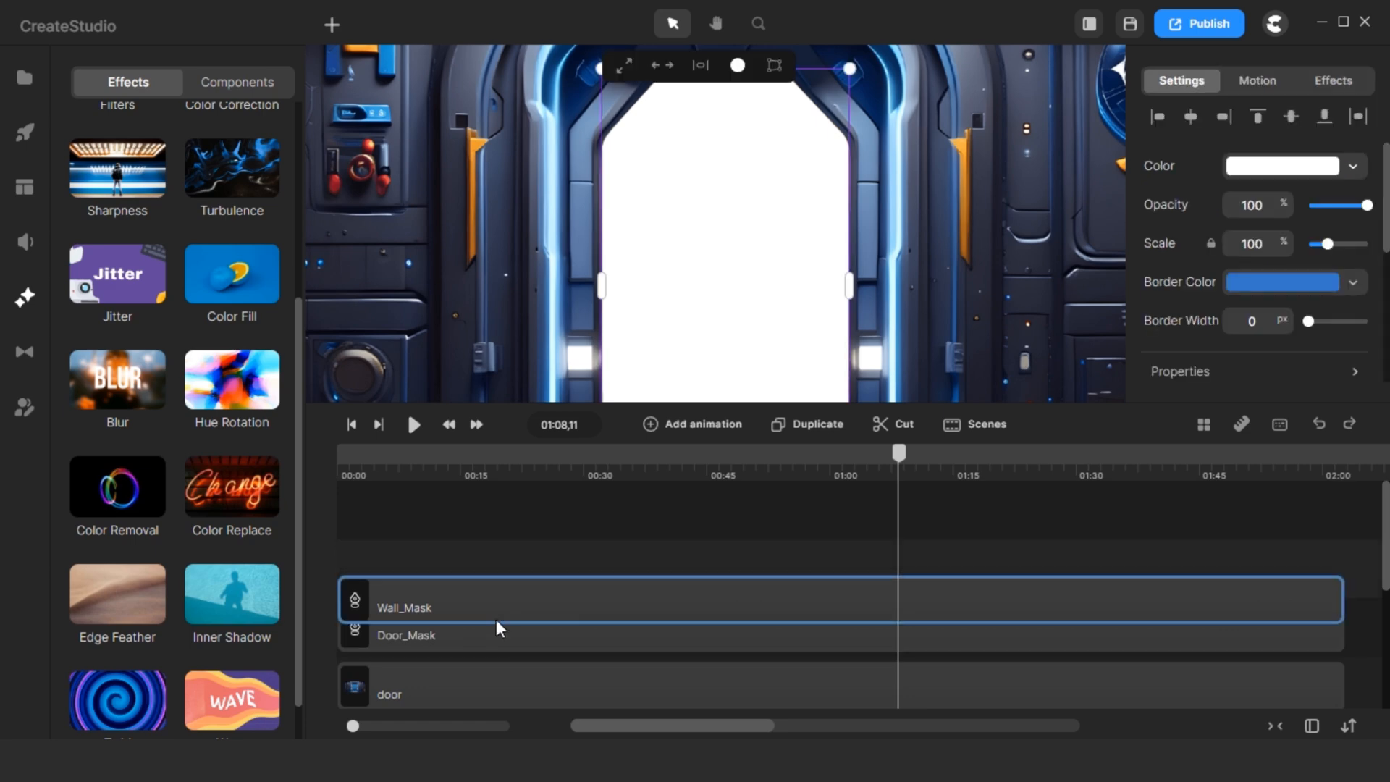
{"action": "scroll", "coordinate": [498, 620], "scroll_direction": "down", "scroll_amount": 1}
{"action": "left_click_drag", "start_coordinate": [497, 620], "coordinate": [497, 645]}
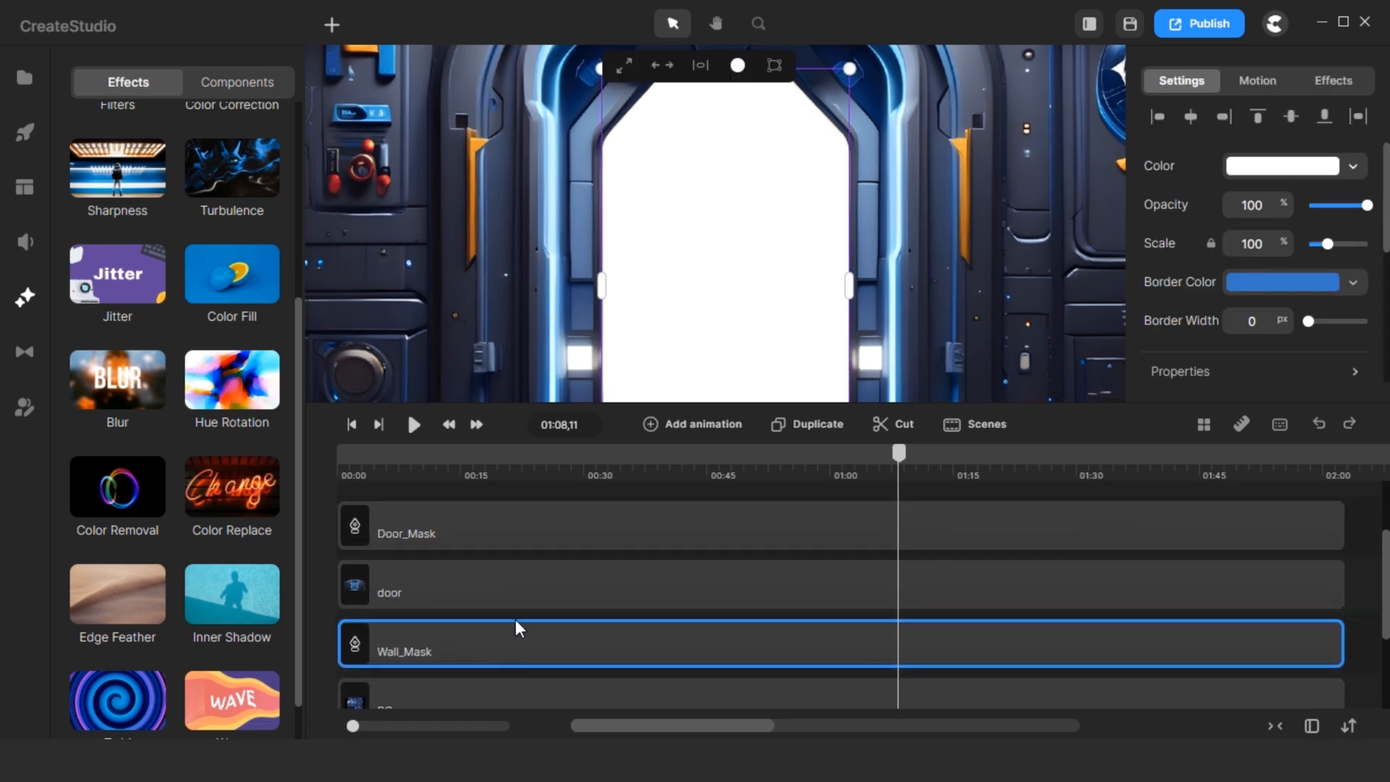
Hide the Door_Mask clip so the door image is uncovered on the canvas.
{"action": "left_click", "coordinate": [637, 534]}
{"action": "right_click", "coordinate": [637, 534]}
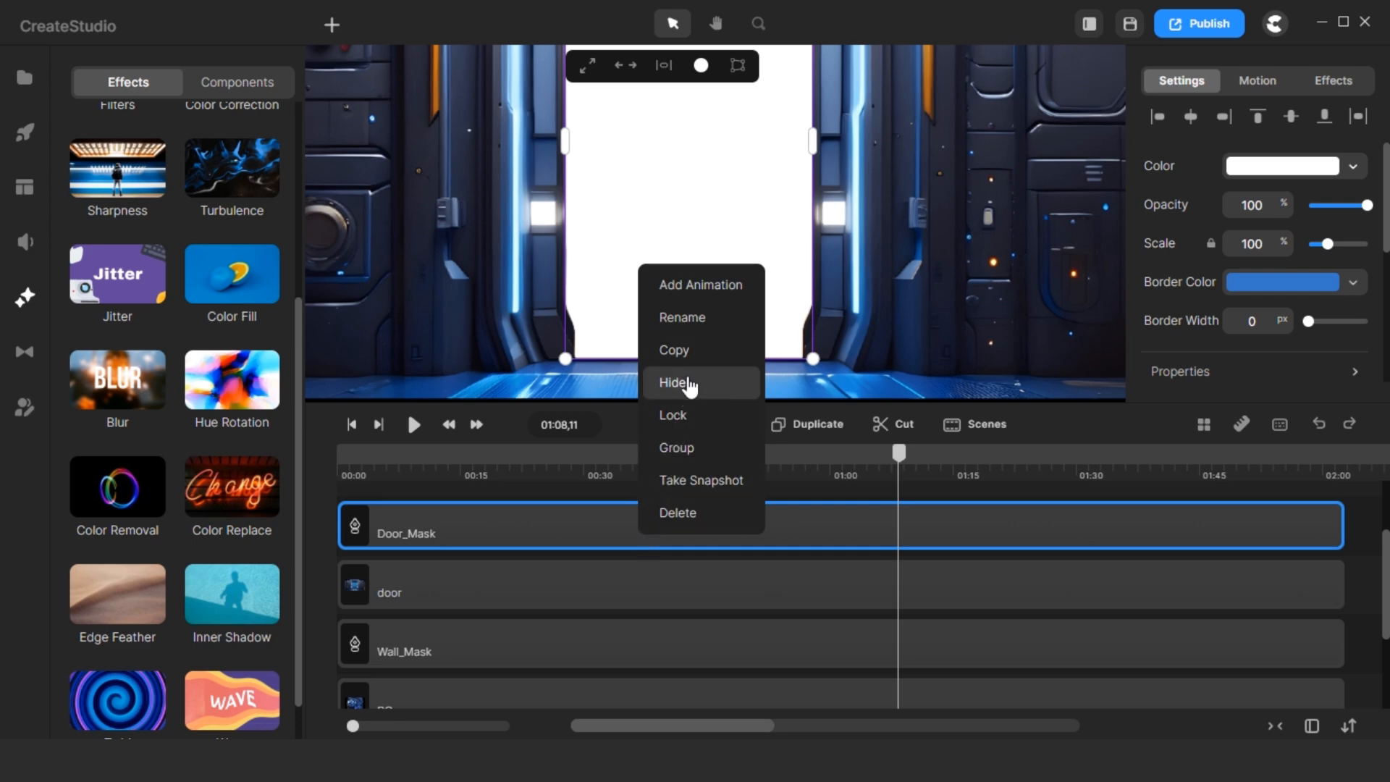
{"action": "left_click", "coordinate": [688, 385]}
Lock the BG and Wall_Mask clips together in the timeline.
{"action": "scroll", "coordinate": [564, 608], "scroll_direction": "down", "scroll_amount": 2}
{"action": "left_click", "coordinate": [567, 606]}
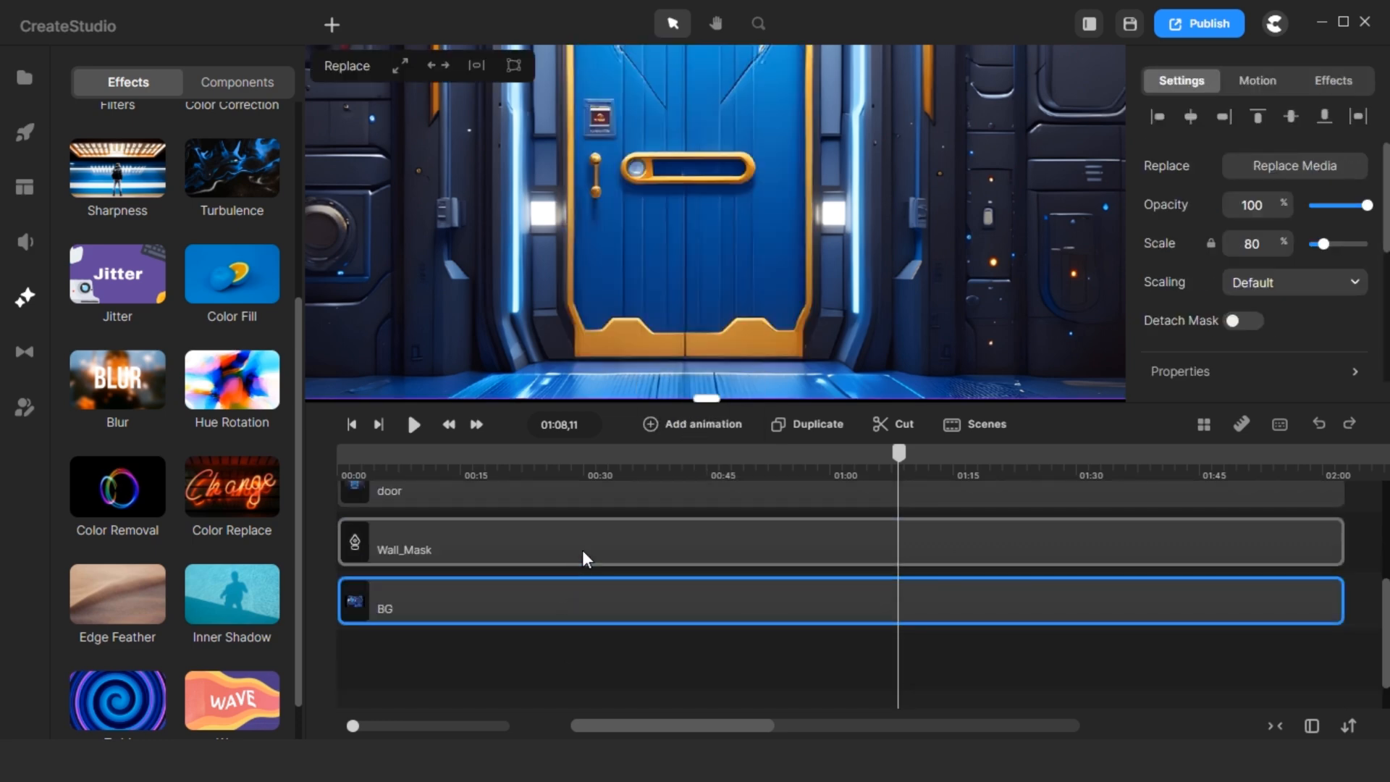
{"action": "left_click", "coordinate": [582, 549], "text": "shift"}
{"action": "right_click", "coordinate": [582, 549]}
{"action": "left_click", "coordinate": [636, 500]}
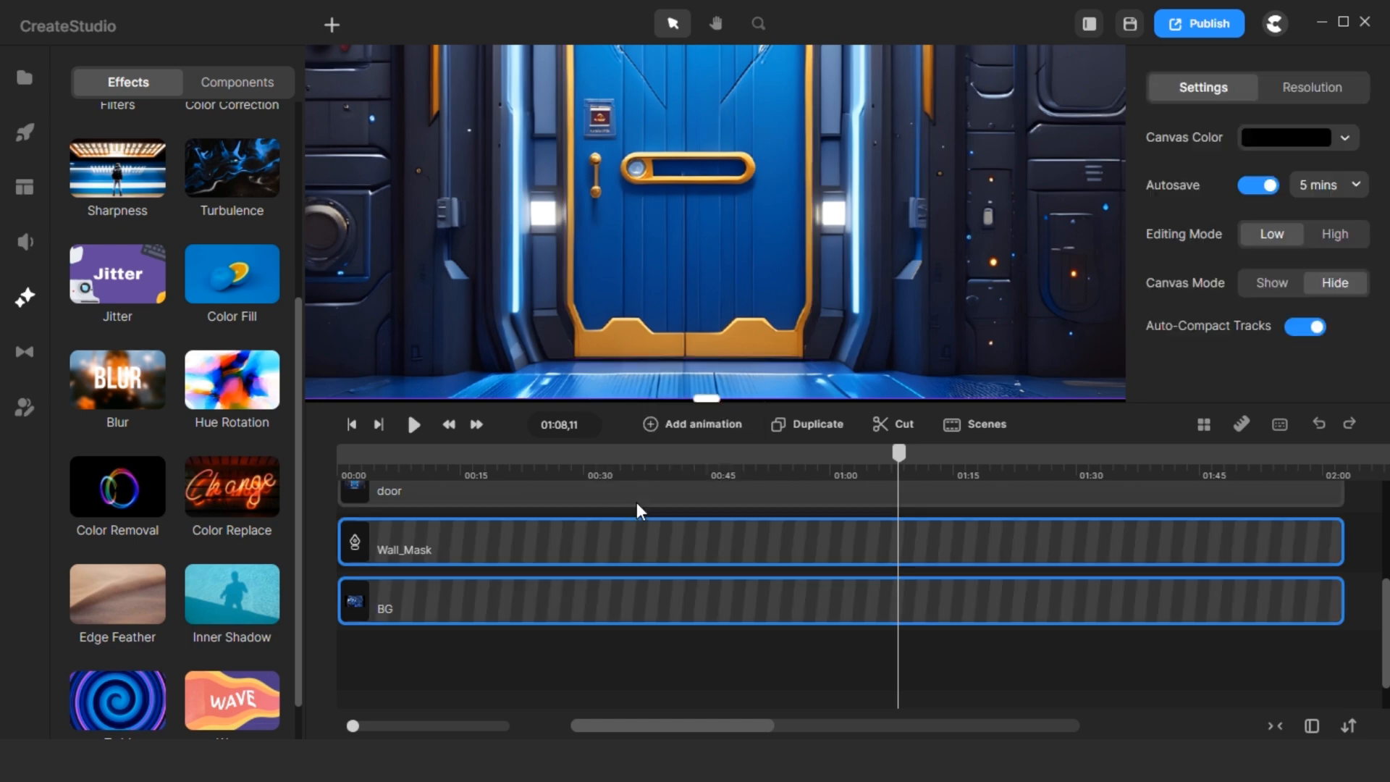
{"action": "left_click", "coordinate": [616, 652]}
Move the hidden Door_Mask clip higher, leaving empty tracks between it and the door clip.
{"action": "scroll", "coordinate": [612, 549], "scroll_direction": "up", "scroll_amount": 2}
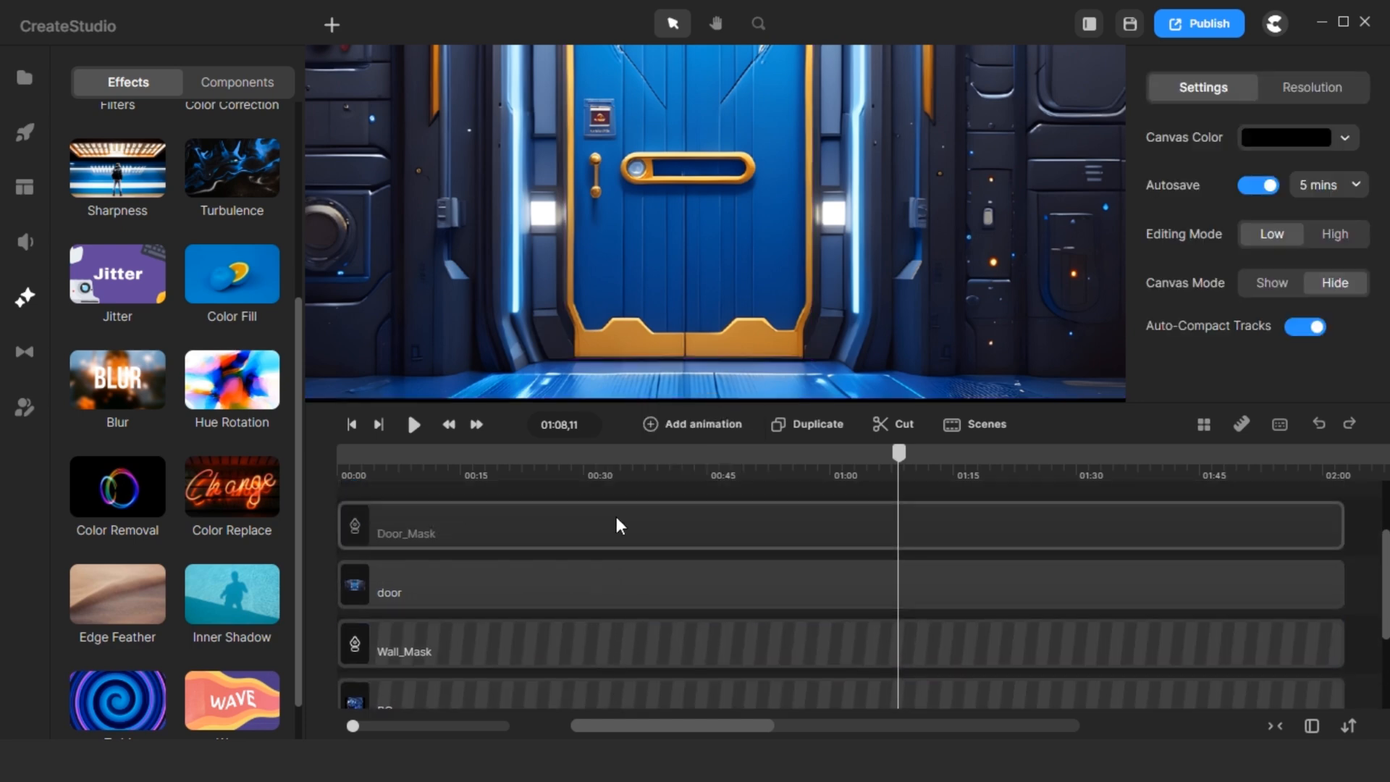
{"action": "left_click", "coordinate": [612, 535]}
{"action": "left_click_drag", "start_coordinate": [612, 536], "coordinate": [589, 617]}
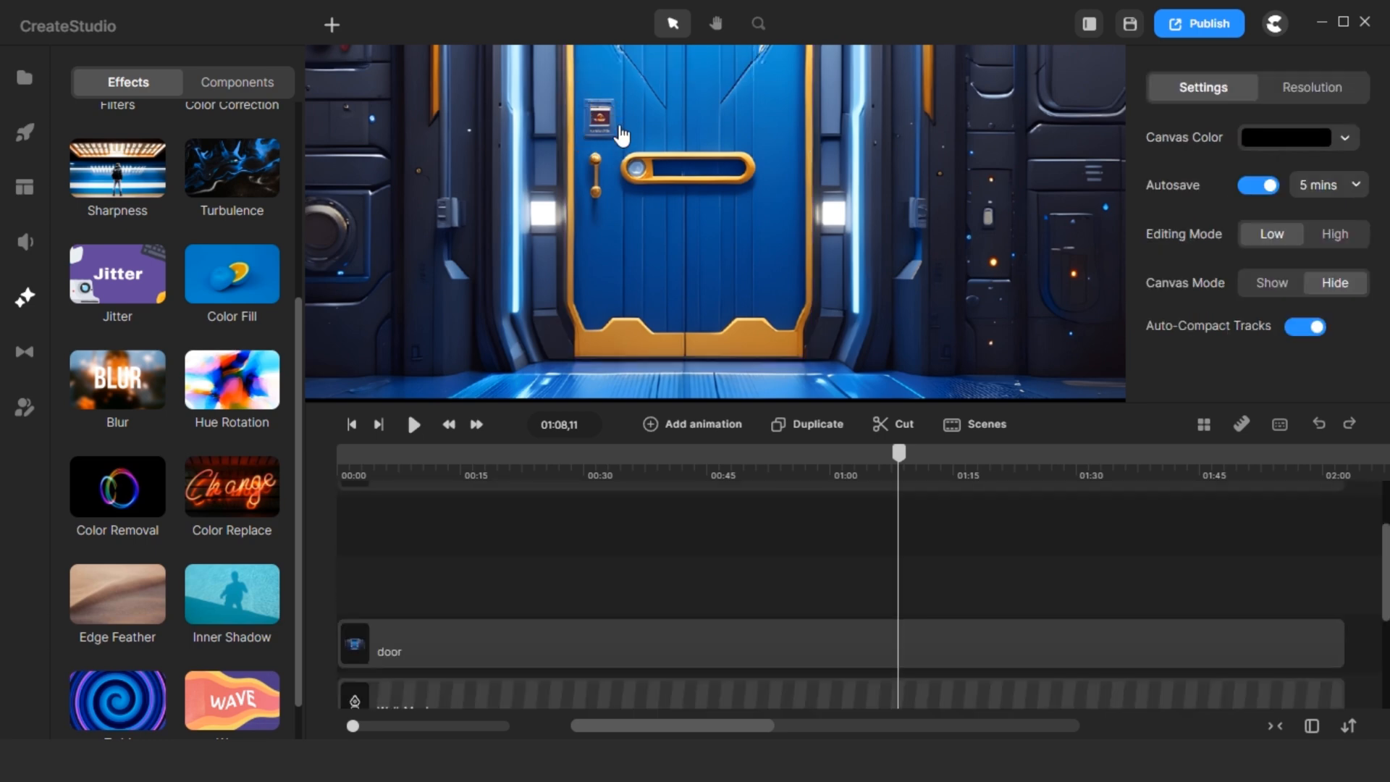
Start a pen path on the small framed panel above the door handle, tracing its top edge with rounded corners.
{"action": "scroll", "coordinate": [606, 105], "scroll_direction": "up", "scroll_amount": 3}
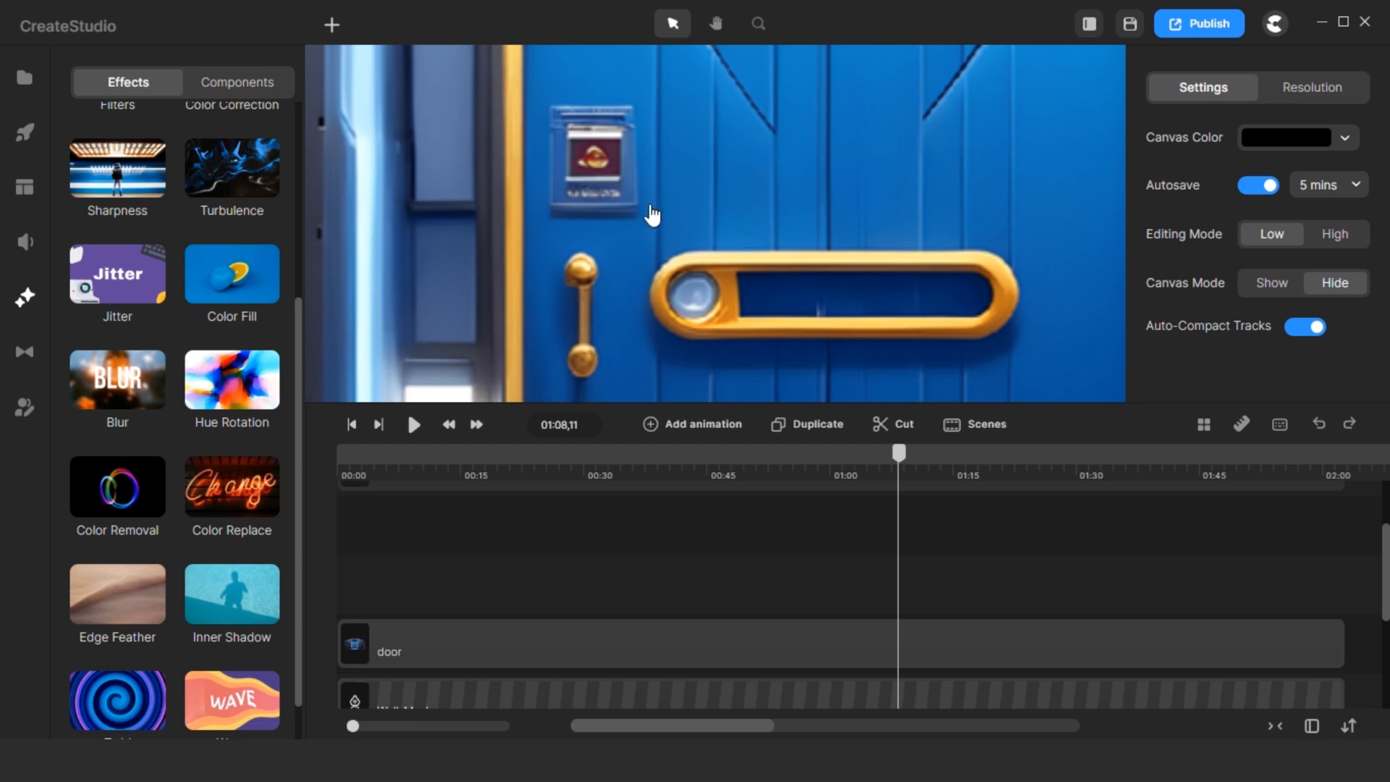
{"action": "scroll", "coordinate": [633, 122], "scroll_direction": "down", "scroll_amount": 3}
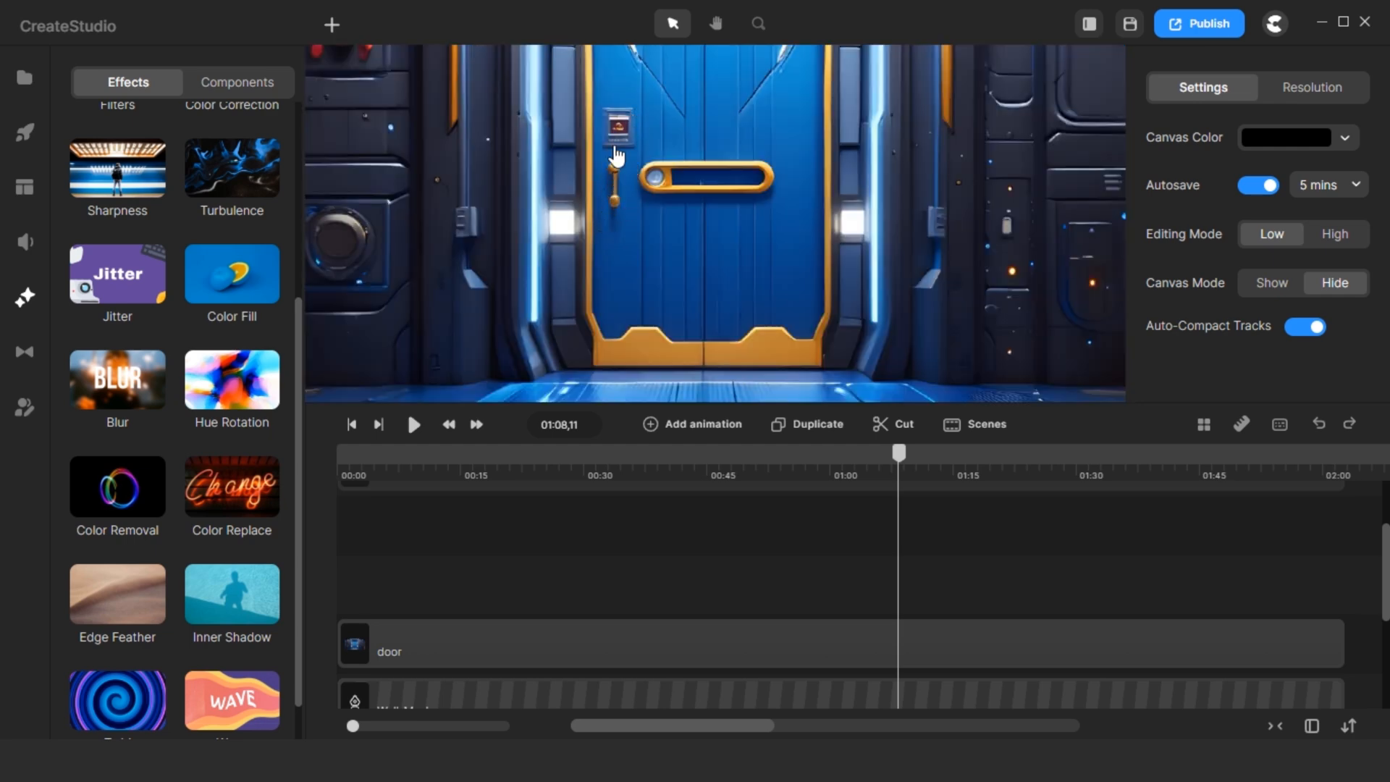
{"action": "scroll", "coordinate": [615, 122], "scroll_direction": "up", "scroll_amount": 3}
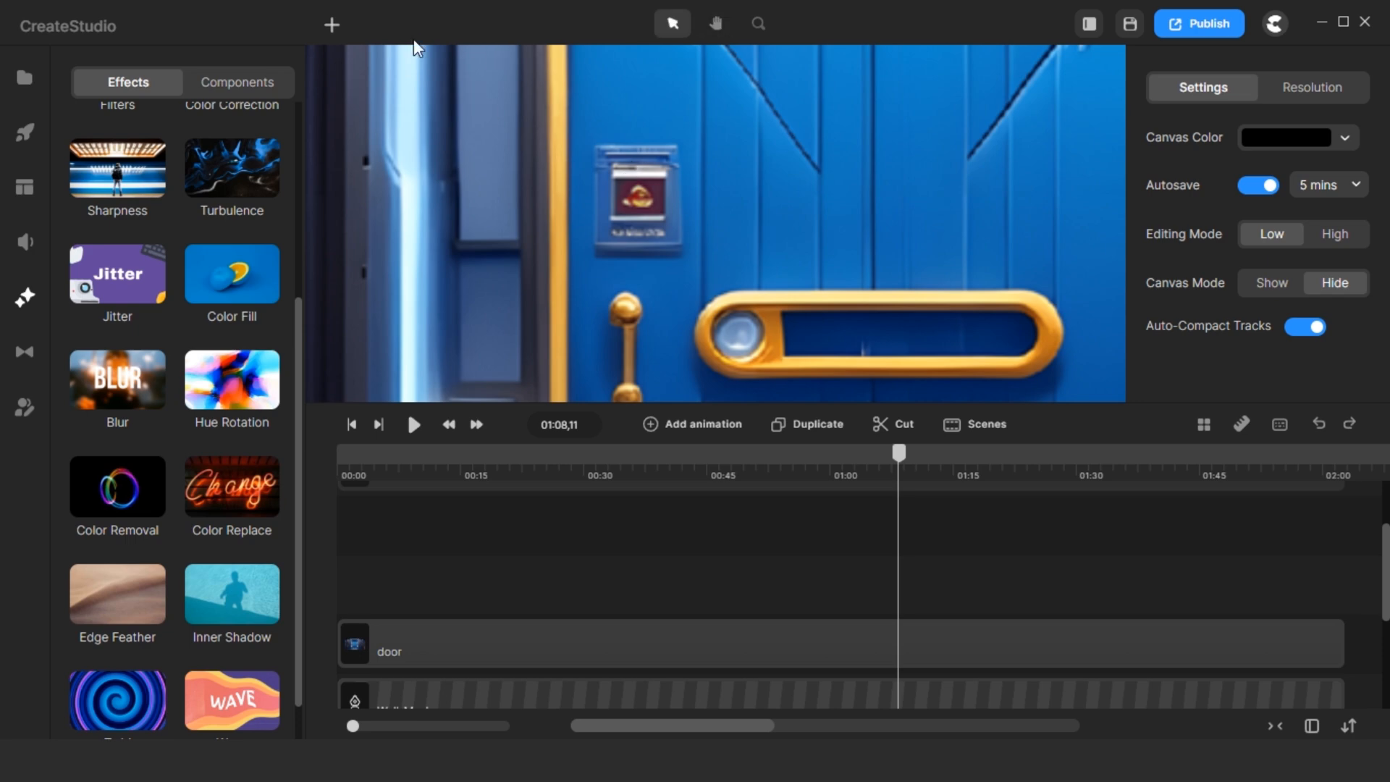
{"action": "left_click", "coordinate": [332, 24]}
{"action": "left_click", "coordinate": [366, 111]}
{"action": "scroll", "coordinate": [580, 155], "scroll_direction": "up", "scroll_amount": 2}
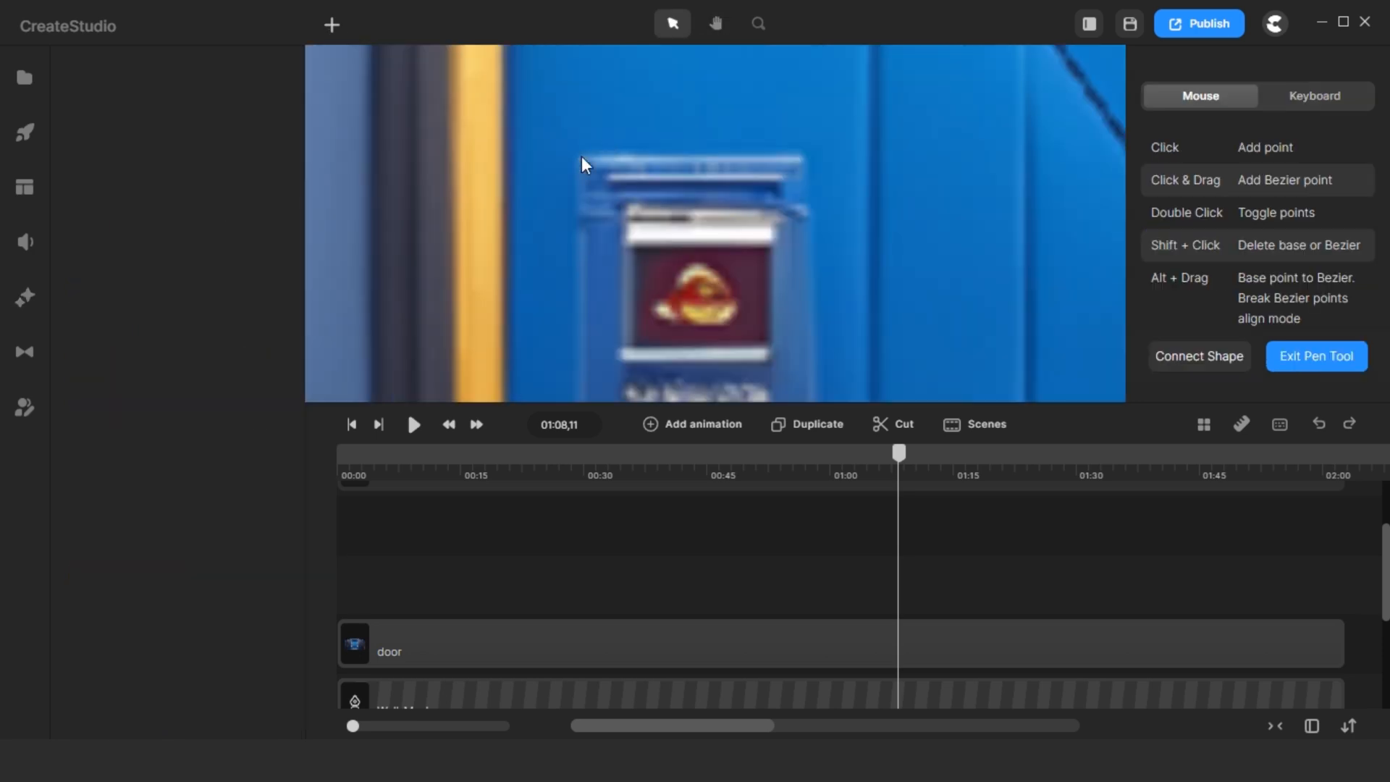
{"action": "scroll", "coordinate": [578, 177], "scroll_direction": "up", "scroll_amount": 2}
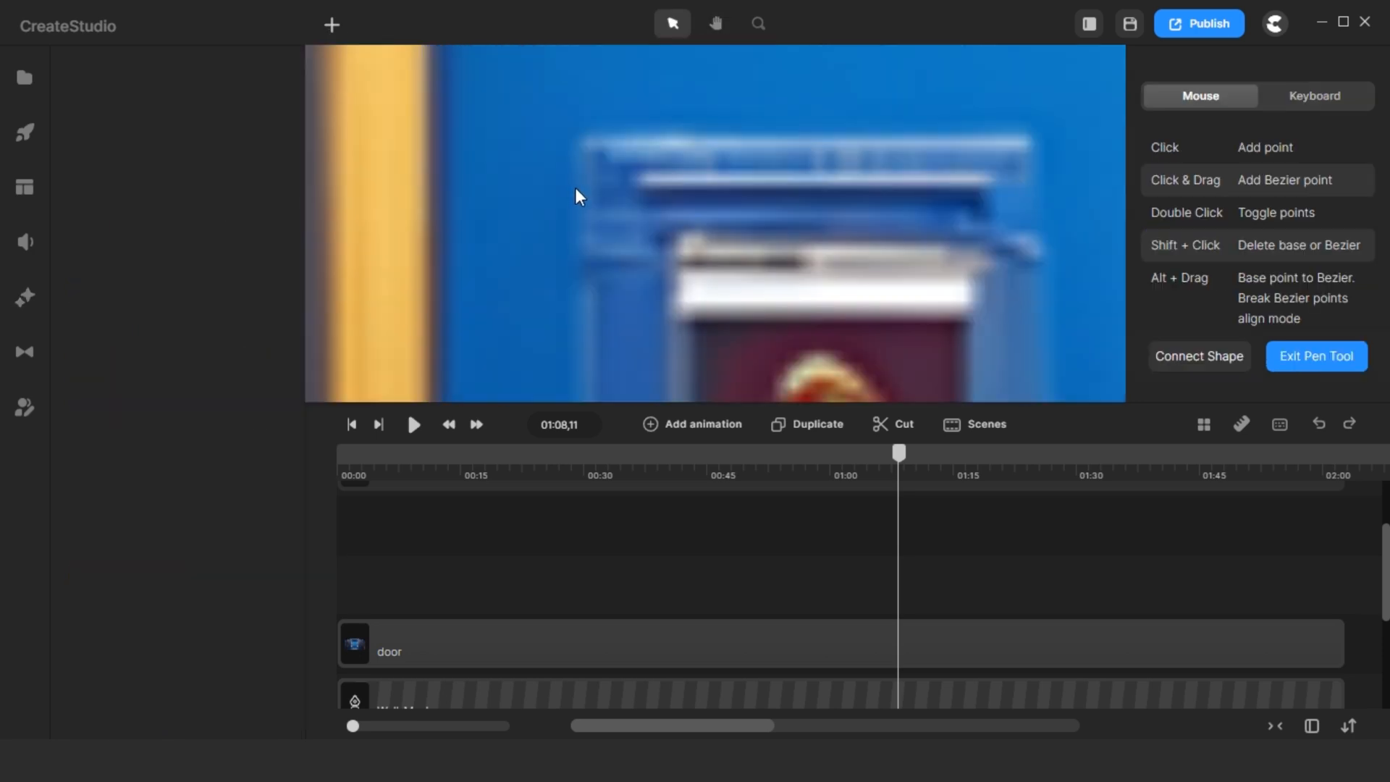
{"action": "left_click", "coordinate": [574, 188]}
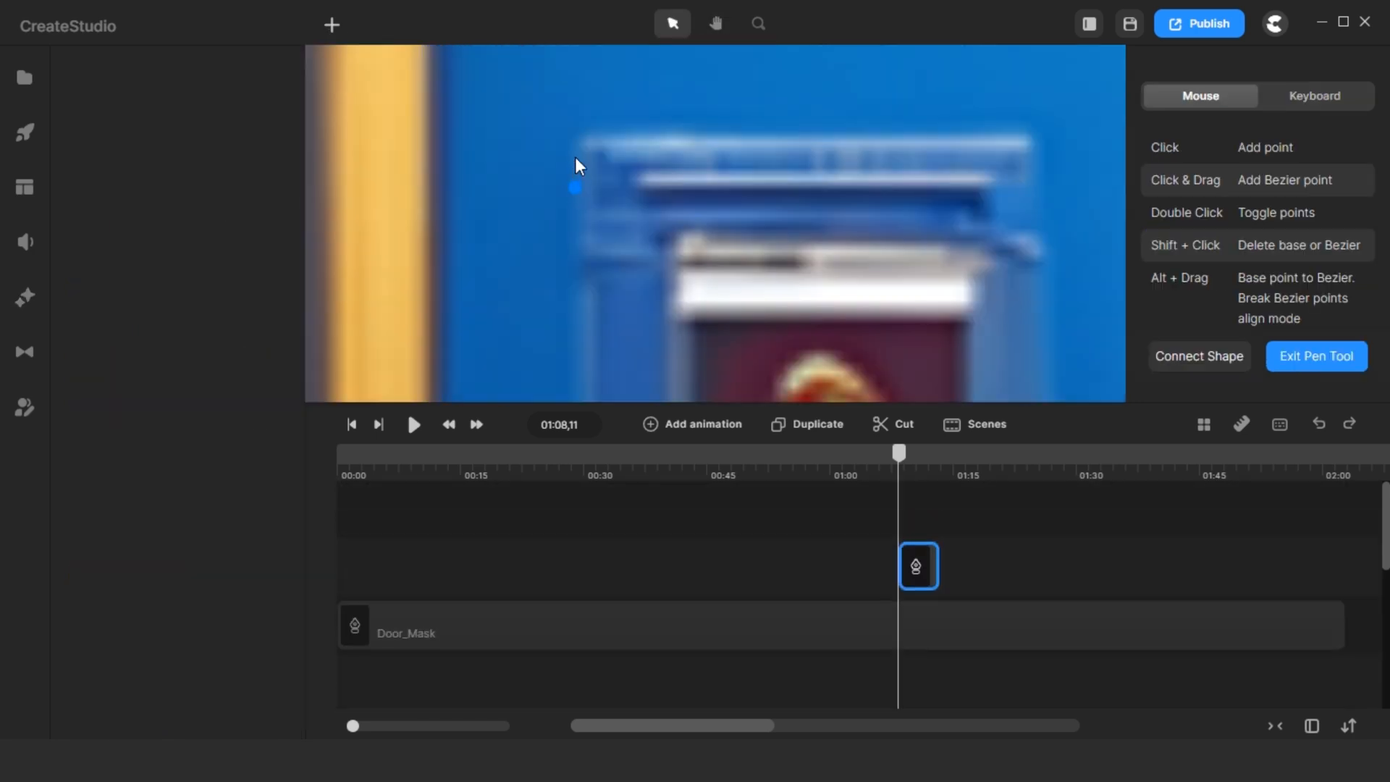
{"action": "left_click", "coordinate": [1013, 136]}
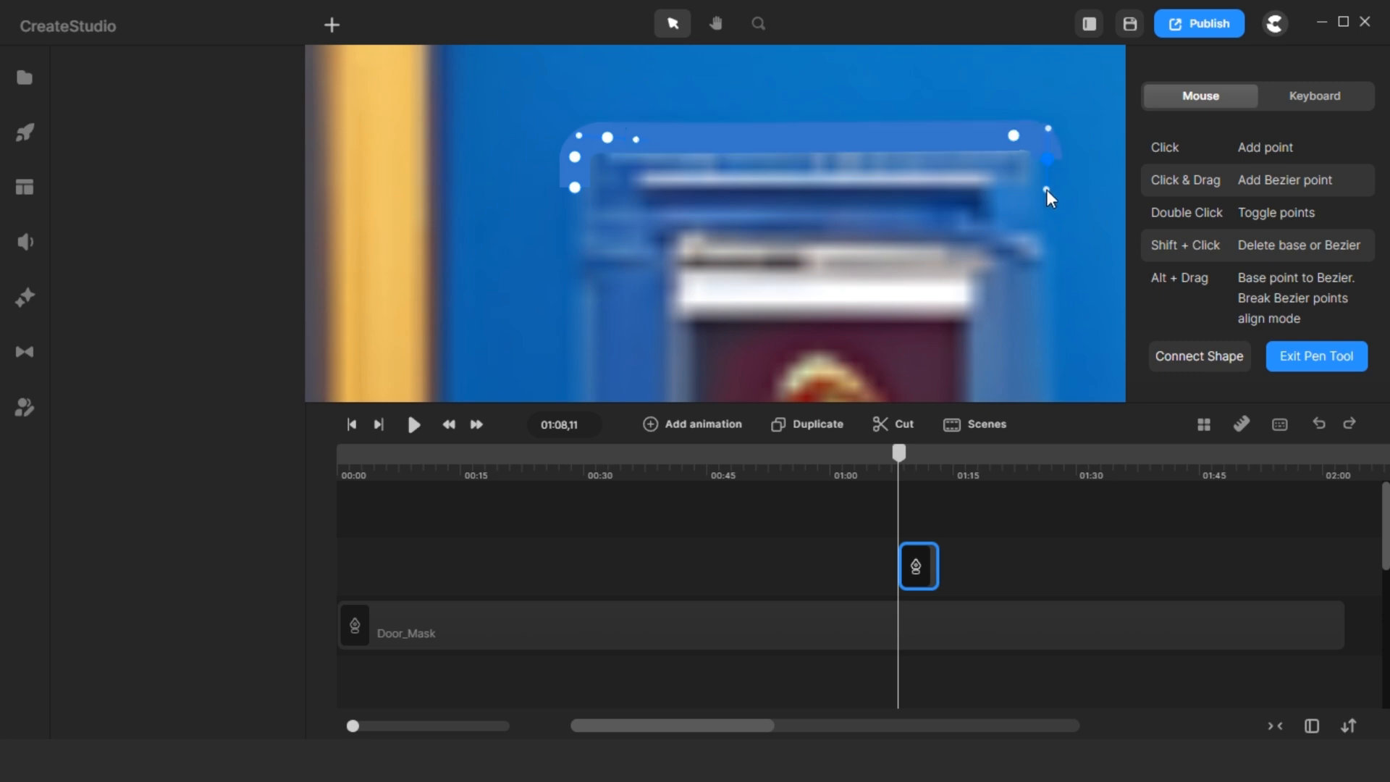
Trace the small panel's right, bottom and left edges with rounded corners, close the pen path and leave the Pen tool.
{"action": "scroll", "coordinate": [1059, 225], "scroll_direction": "down", "scroll_amount": 8}
{"action": "scroll", "coordinate": [1055, 264], "scroll_direction": "up", "scroll_amount": 5}
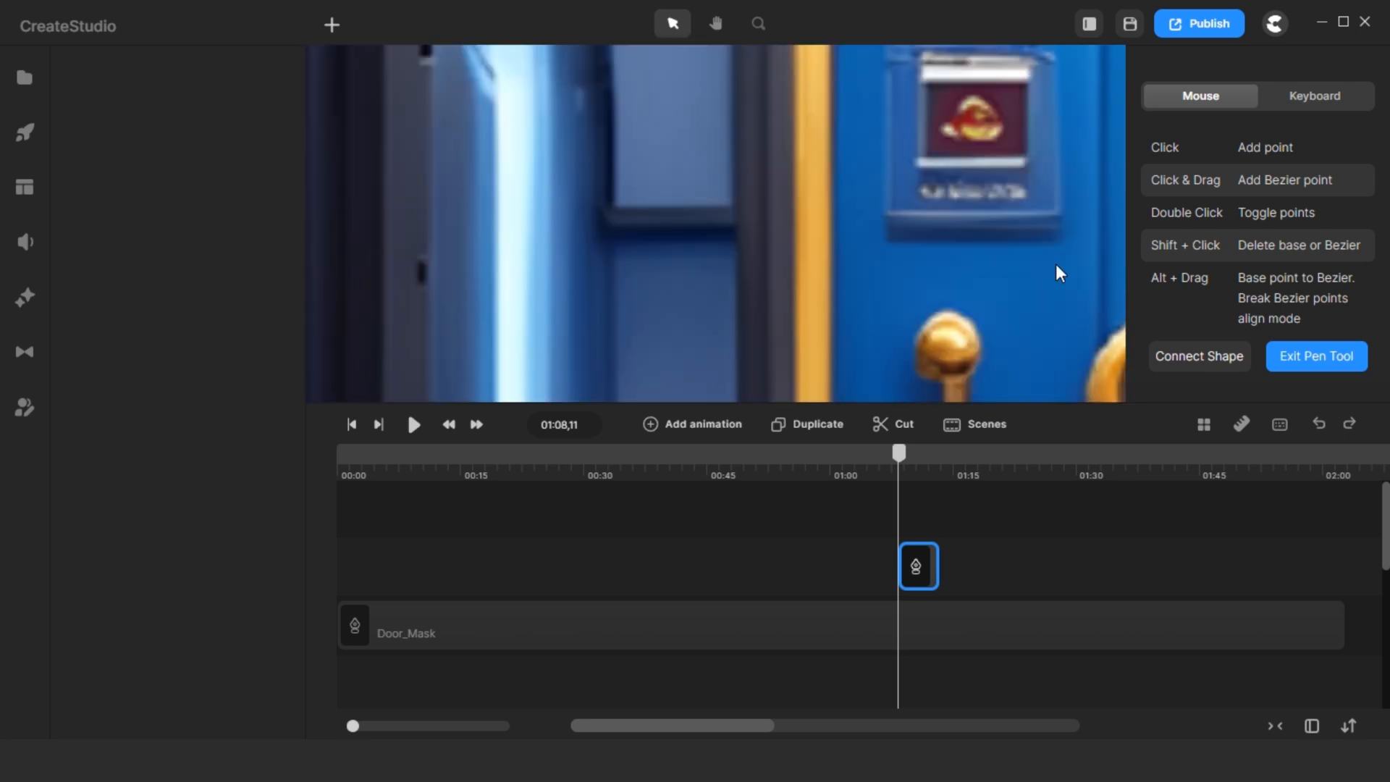
{"action": "scroll", "coordinate": [1058, 218], "scroll_direction": "up", "scroll_amount": 5}
{"action": "left_click", "coordinate": [1059, 172]}
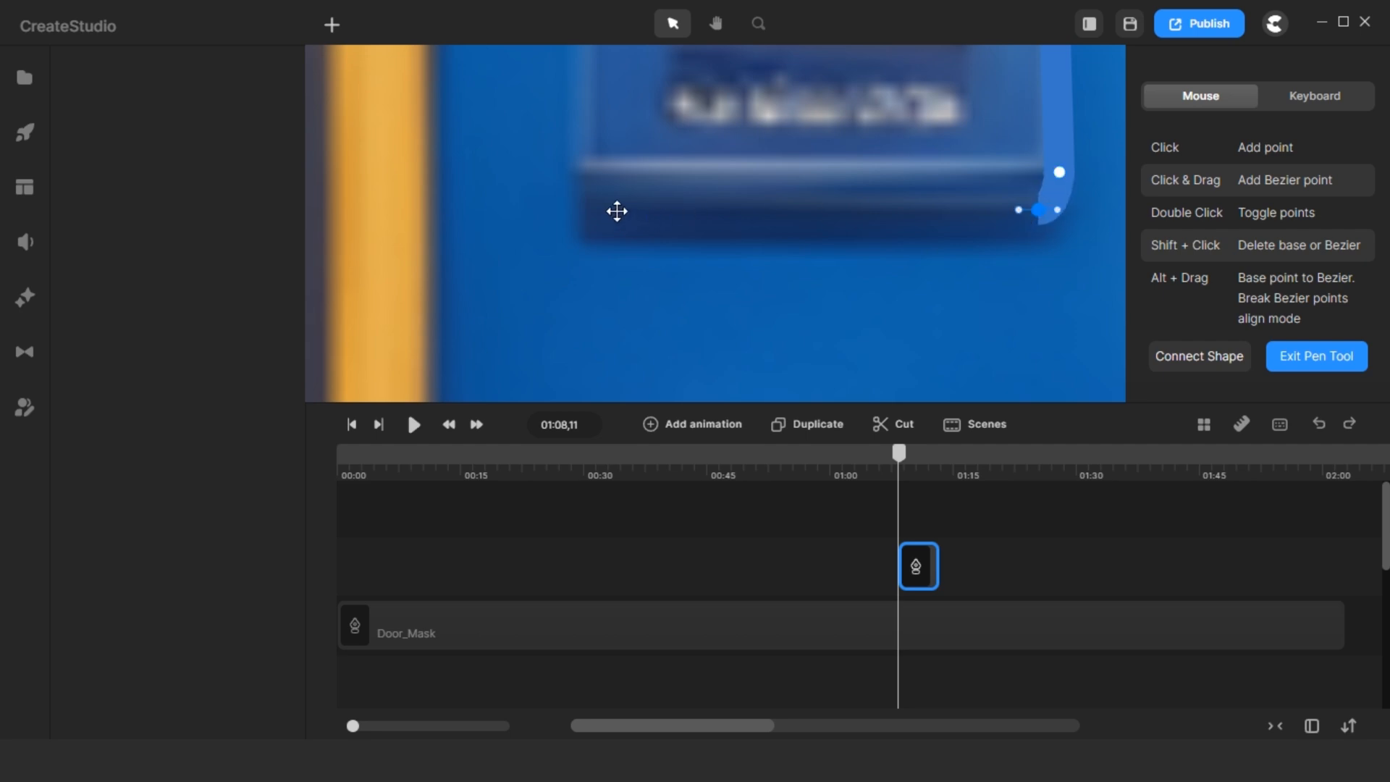
{"action": "left_click", "coordinate": [616, 210]}
{"action": "left_click_drag", "start_coordinate": [572, 167], "coordinate": [571, 124]}
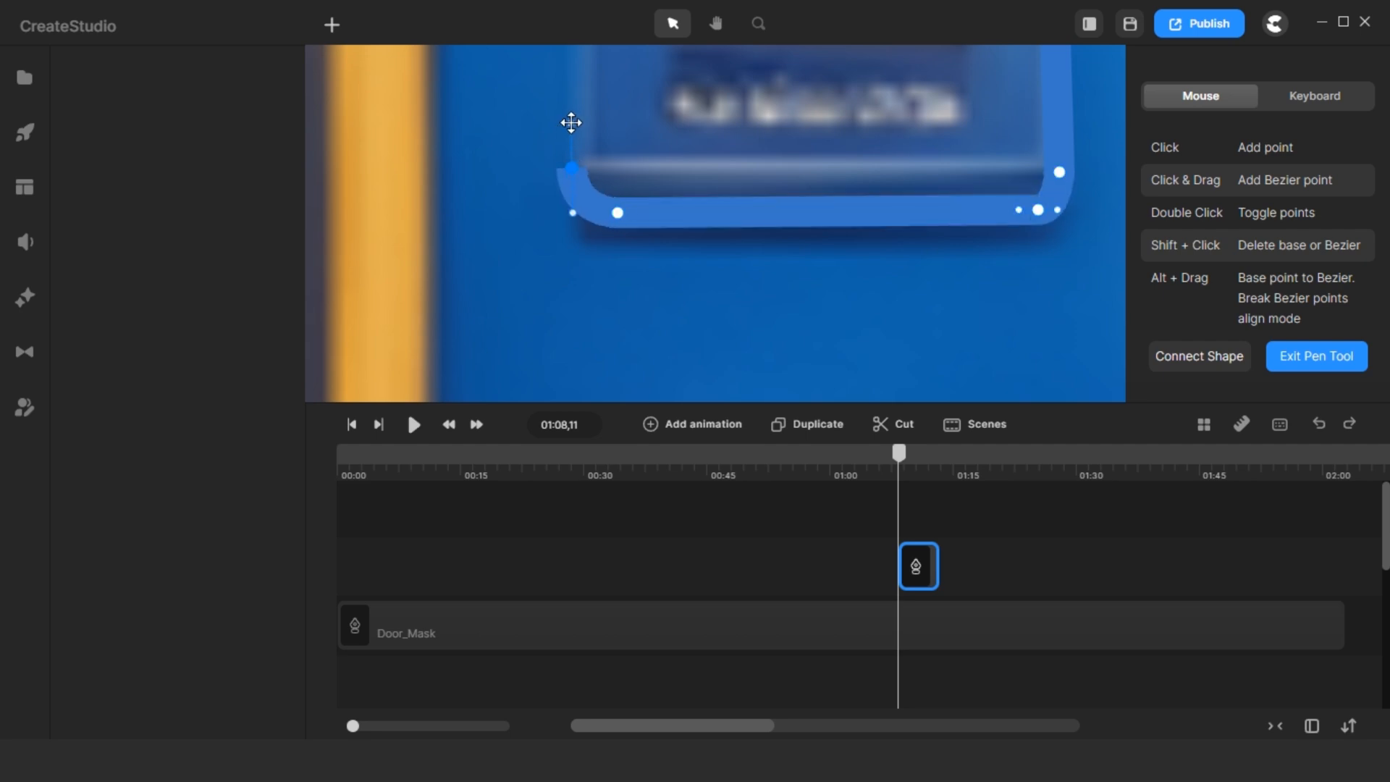
{"action": "scroll", "coordinate": [605, 190], "scroll_direction": "down", "scroll_amount": 8}
{"action": "scroll", "coordinate": [605, 116], "scroll_direction": "up", "scroll_amount": 5}
{"action": "left_click", "coordinate": [608, 167]}
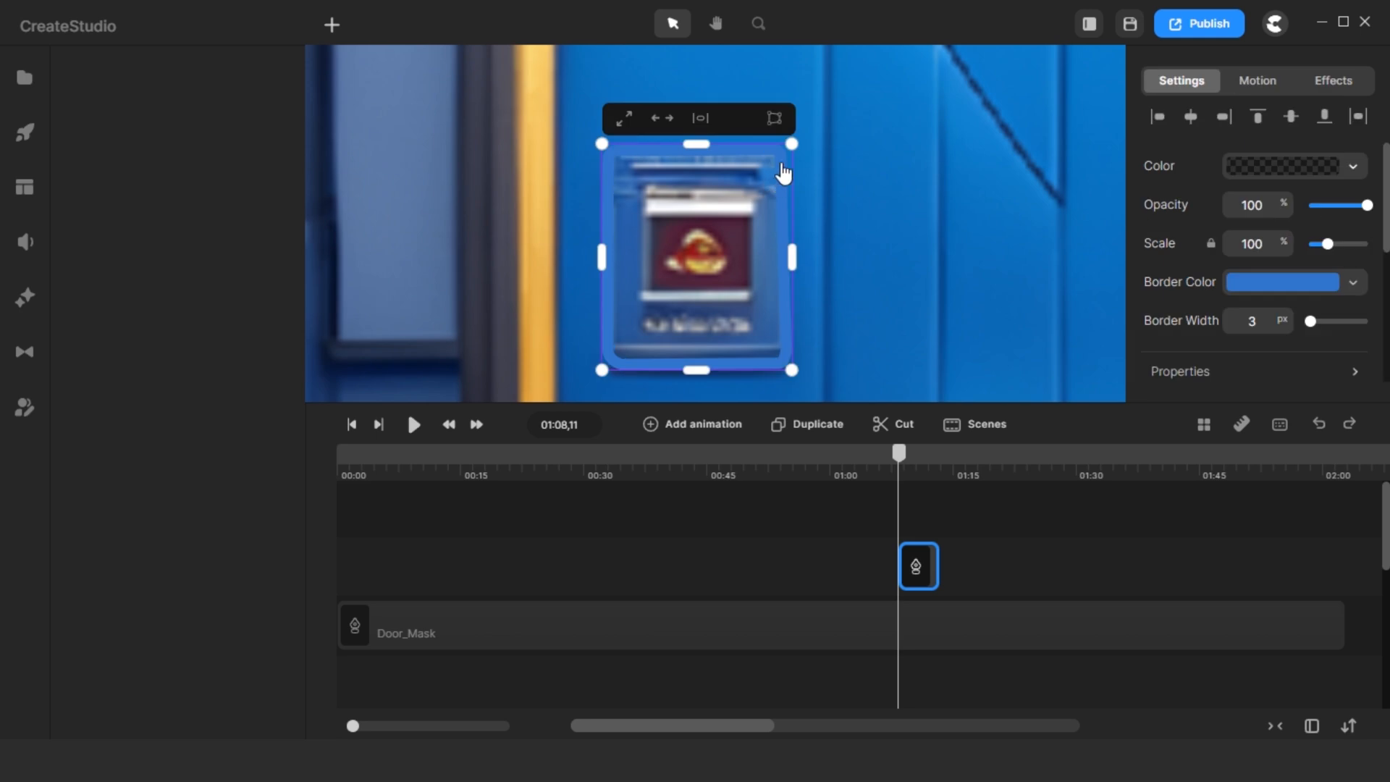
{"action": "double_click", "coordinate": [783, 173]}
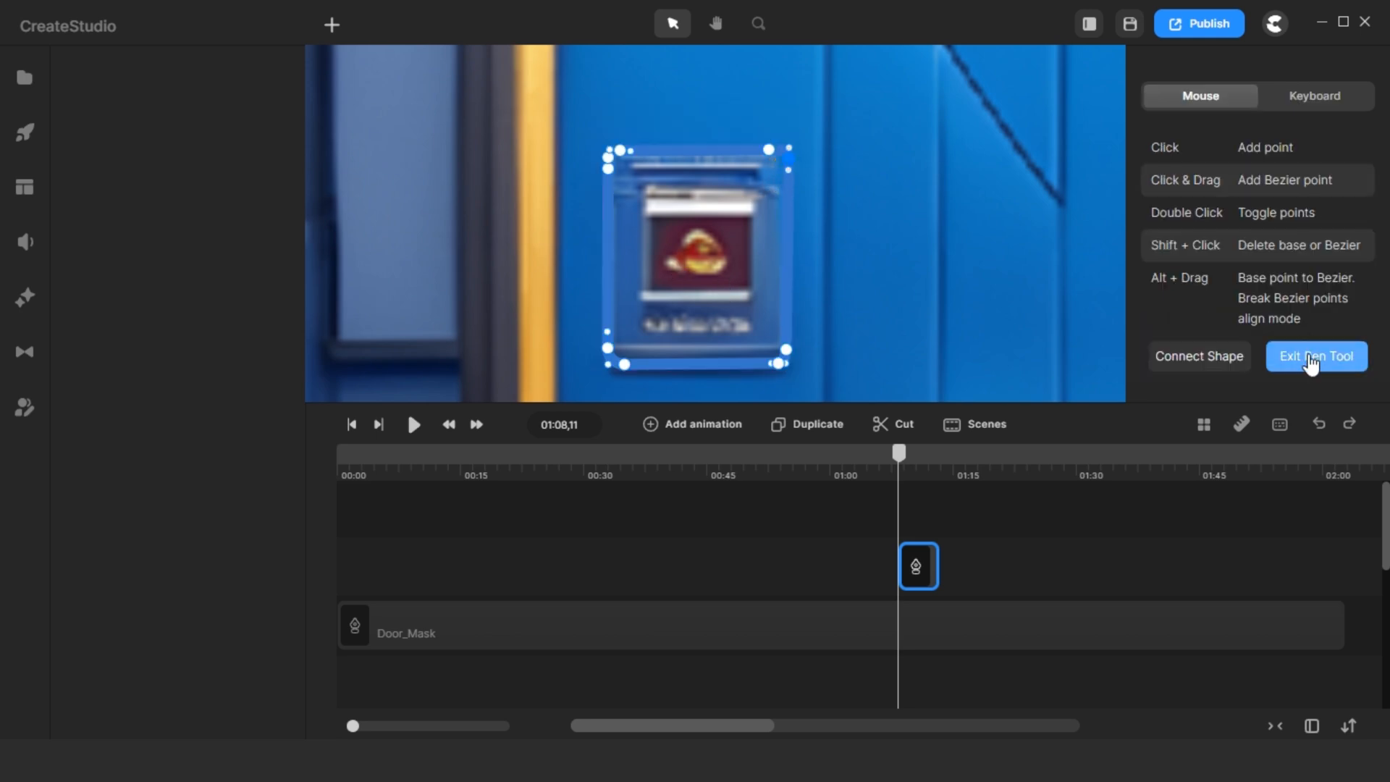
{"action": "left_click", "coordinate": [1286, 354]}
Fill the borderless panel path with fully opaque white (ffffff) and extend its clip to the full duration of the Door_Mask clip.
{"action": "left_click", "coordinate": [1279, 171]}
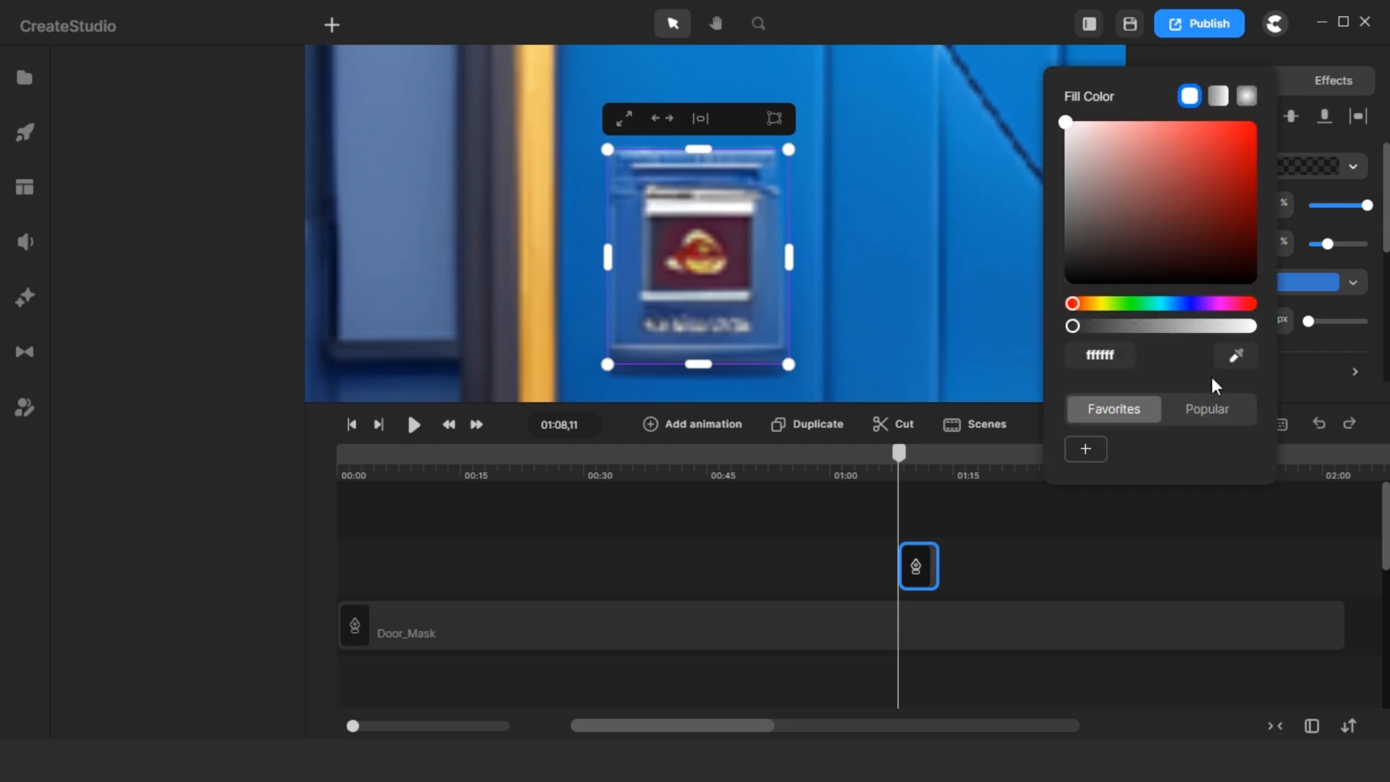
{"action": "left_click_drag", "start_coordinate": [1204, 327], "coordinate": [1340, 331]}
{"action": "left_click", "coordinate": [1146, 551]}
{"action": "left_click_drag", "start_coordinate": [902, 571], "coordinate": [1343, 570]}
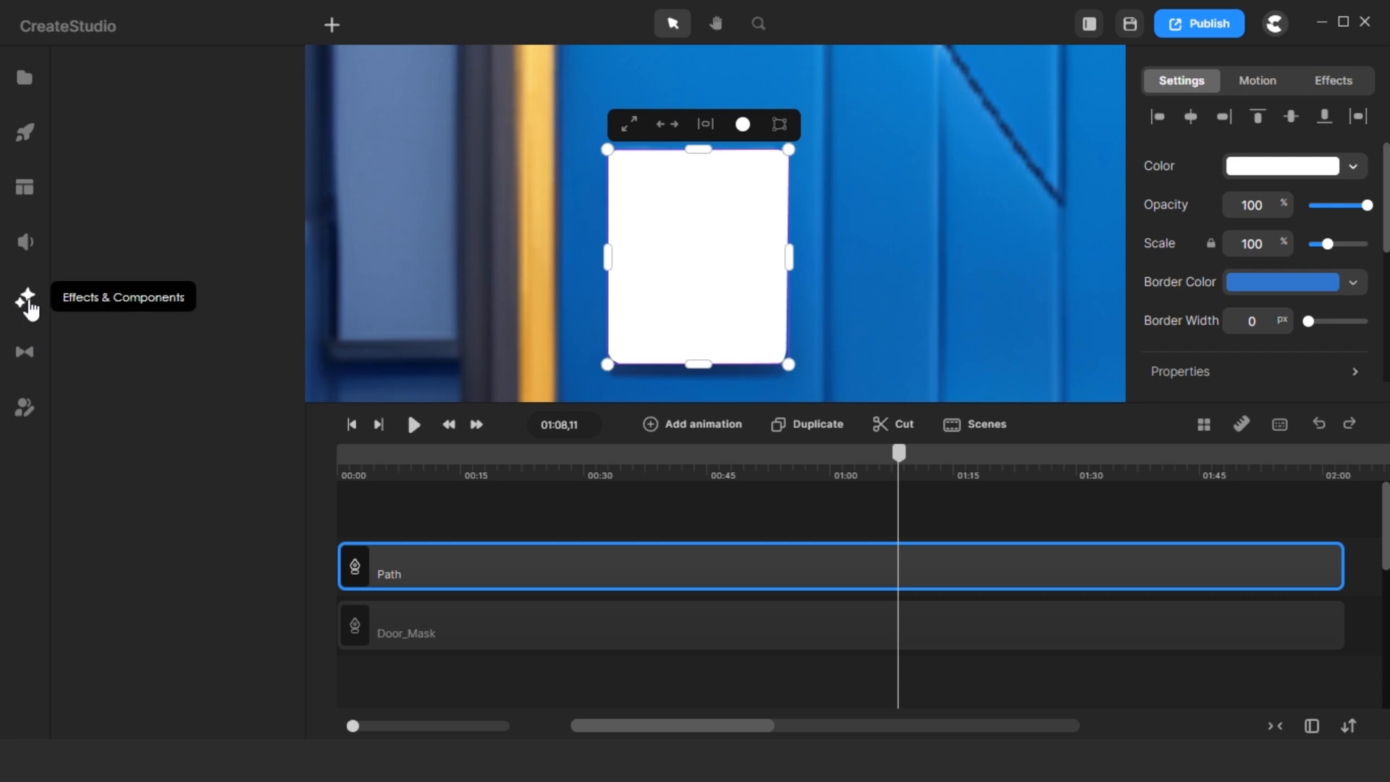
Apply the Edge Feather effect to the white panel shape and set its feather strength to 7%.
{"action": "left_click", "coordinate": [25, 297]}
{"action": "scroll", "coordinate": [113, 427], "scroll_direction": "down", "scroll_amount": 2}
{"action": "scroll", "coordinate": [116, 507], "scroll_direction": "down", "scroll_amount": 3}
{"action": "left_click_drag", "start_coordinate": [118, 593], "coordinate": [697, 291]}
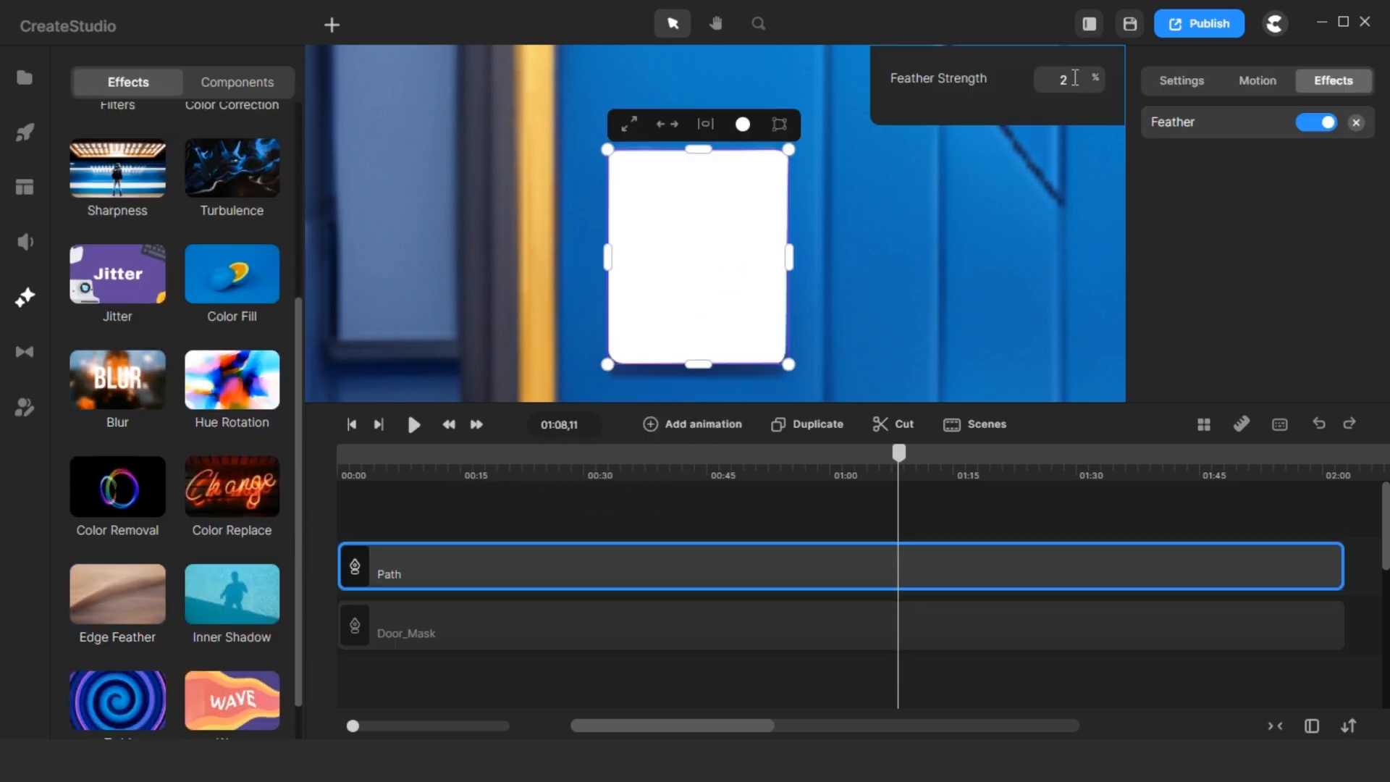
{"action": "type", "text": "5"}
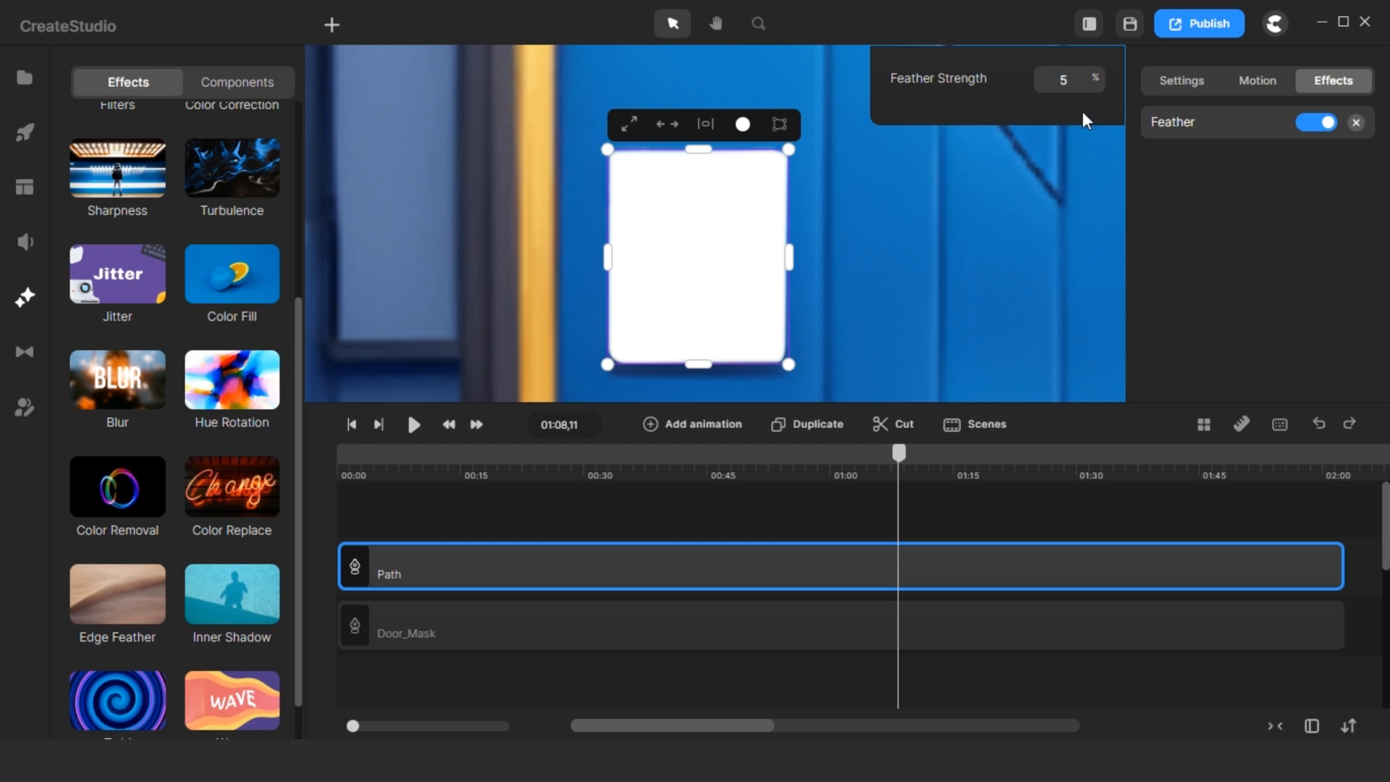
{"action": "type", "text": "7"}
Move the Path clip directly below Door_Mask and place a duplicate of the door clip on the track beneath it.
{"action": "left_click_drag", "start_coordinate": [873, 403], "coordinate": [861, 297]}
{"action": "left_click_drag", "start_coordinate": [822, 460], "coordinate": [796, 575]}
{"action": "scroll", "coordinate": [744, 483], "scroll_direction": "down", "scroll_amount": 1}
{"action": "left_click", "coordinate": [662, 586]}
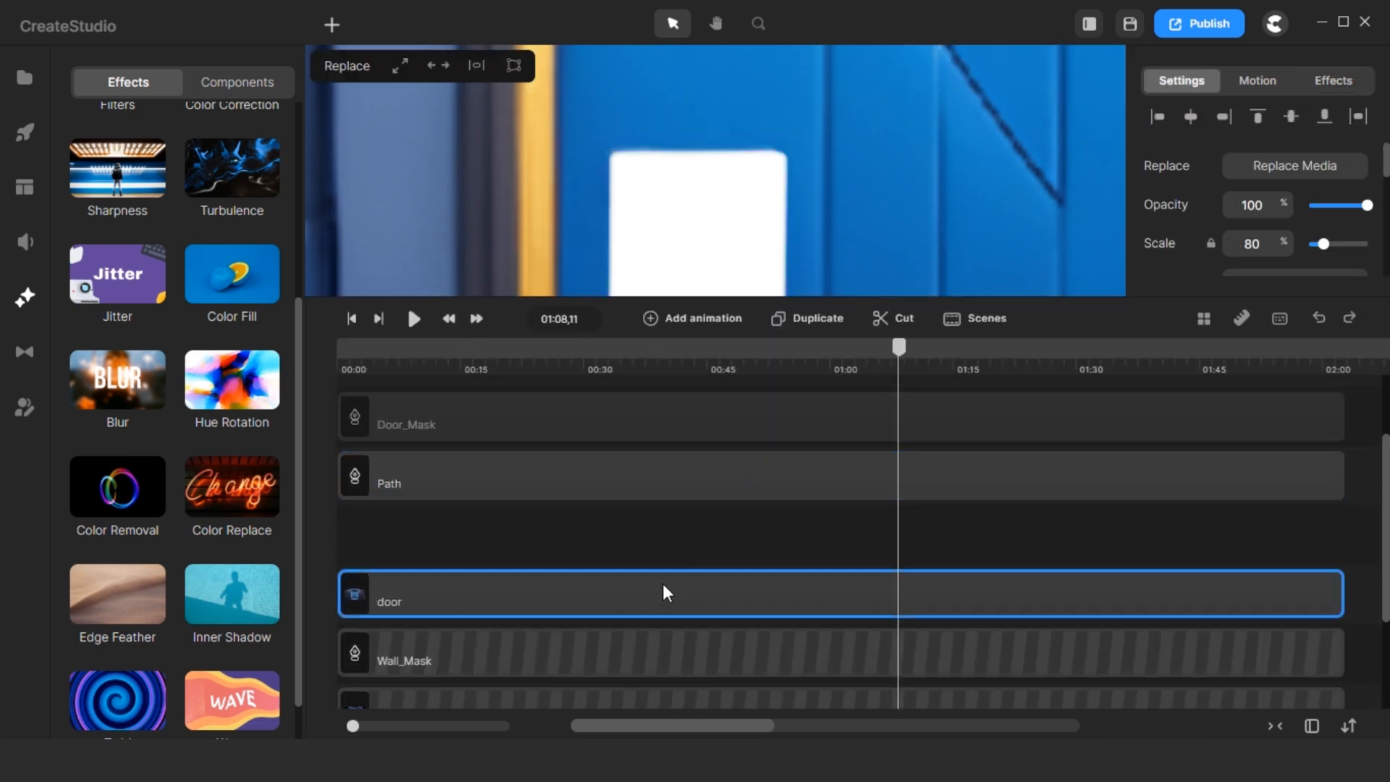
{"action": "key", "text": "ctrl+d"}
{"action": "left_click_drag", "start_coordinate": [662, 592], "coordinate": [653, 530]}
{"action": "left_click", "coordinate": [654, 580]}
{"action": "left_click", "coordinate": [649, 548]}
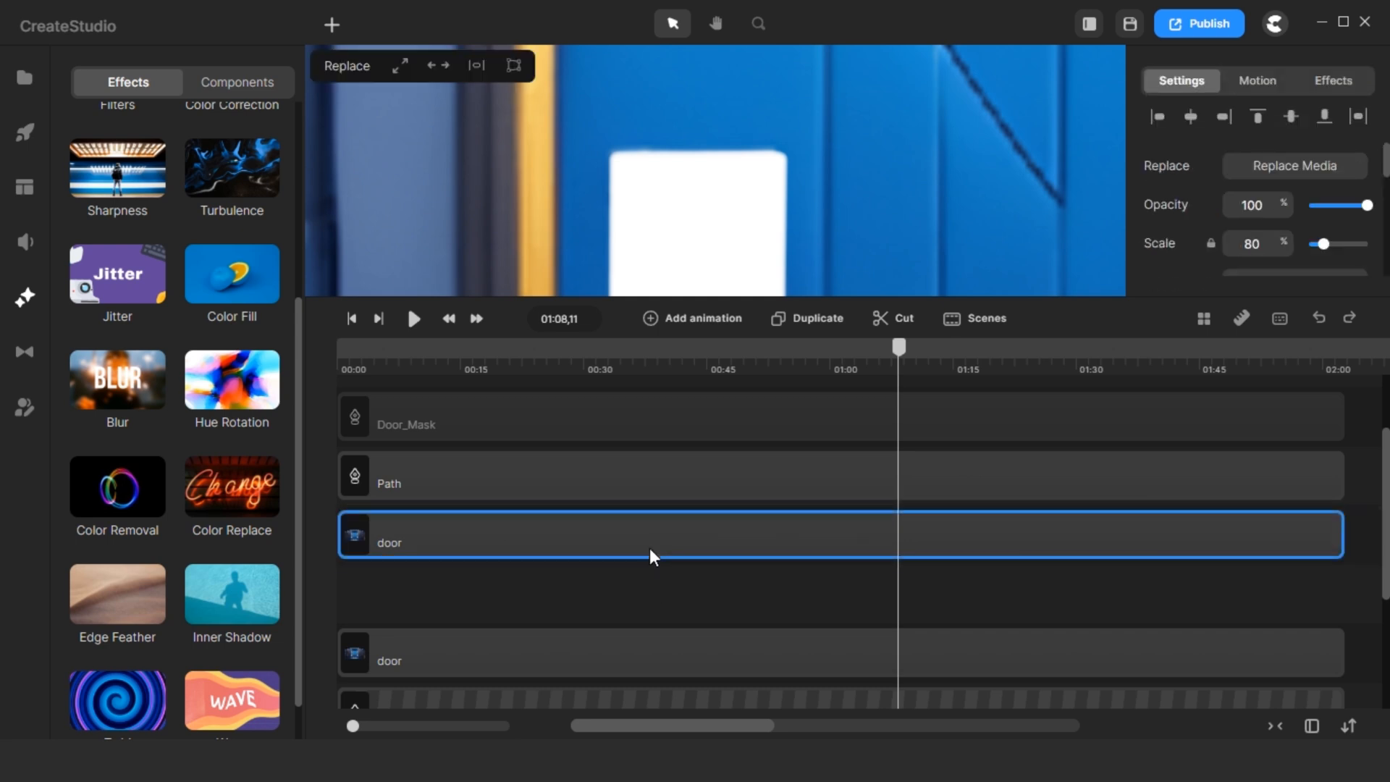
Mask the duplicated door clip with the Path clip.
{"action": "left_click", "coordinate": [658, 480], "text": "shift"}
{"action": "right_click", "coordinate": [659, 479]}
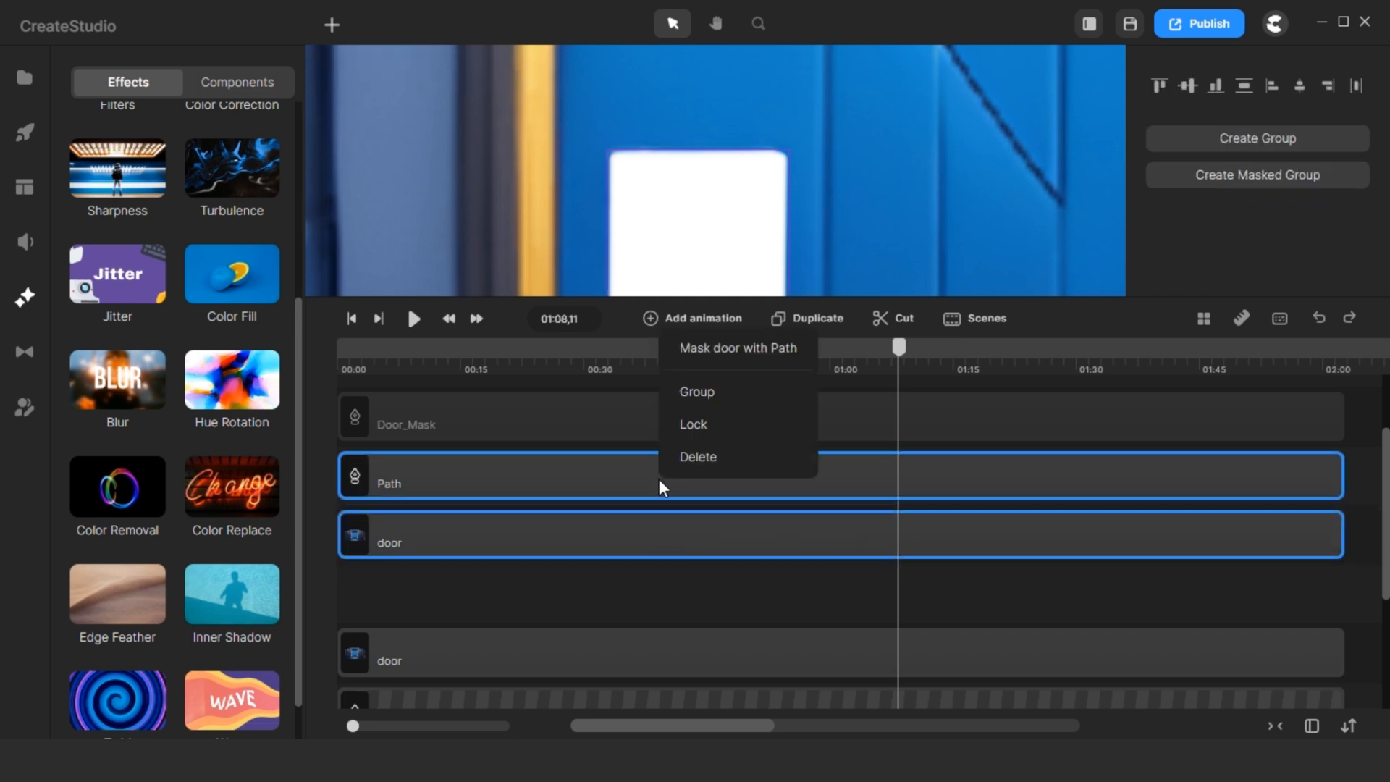
{"action": "left_click", "coordinate": [738, 349]}
{"action": "left_click", "coordinate": [719, 270]}
{"action": "left_click_drag", "start_coordinate": [719, 270], "coordinate": [746, 198]}
Rename the masked door clip as door_Light and lock it.
{"action": "right_click", "coordinate": [399, 479]}
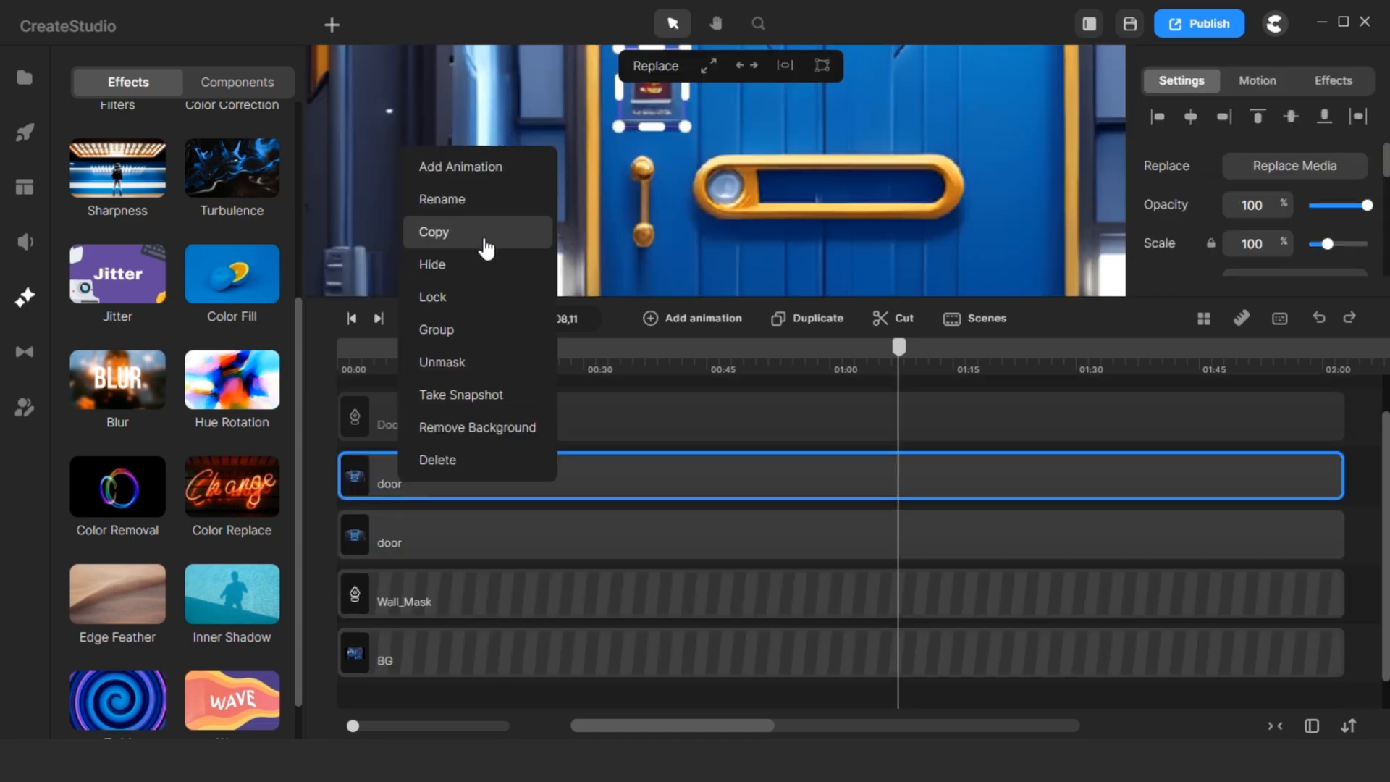
{"action": "left_click", "coordinate": [478, 200]}
{"action": "left_click", "coordinate": [408, 477]}
{"action": "type", "text": "_Light"}
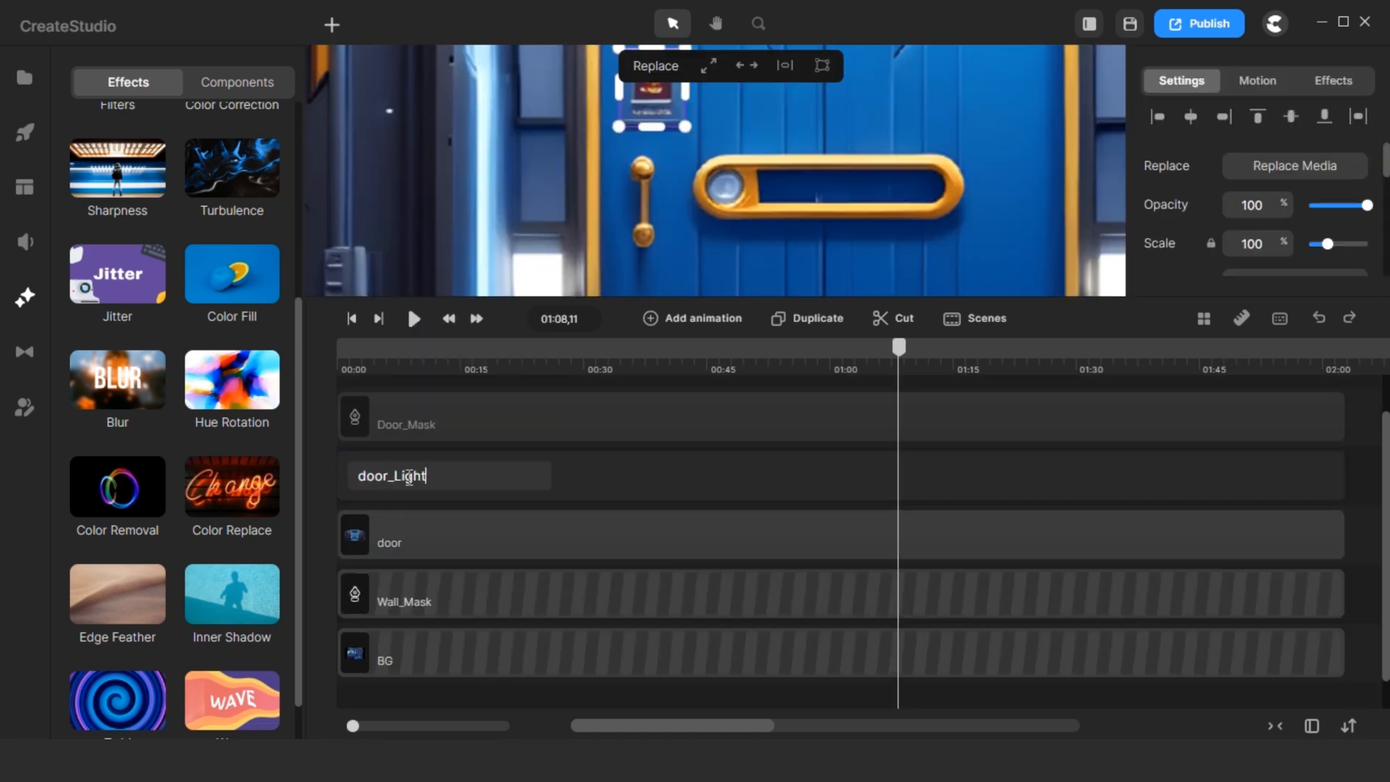
{"action": "key", "text": "Return"}
{"action": "right_click", "coordinate": [450, 481]}
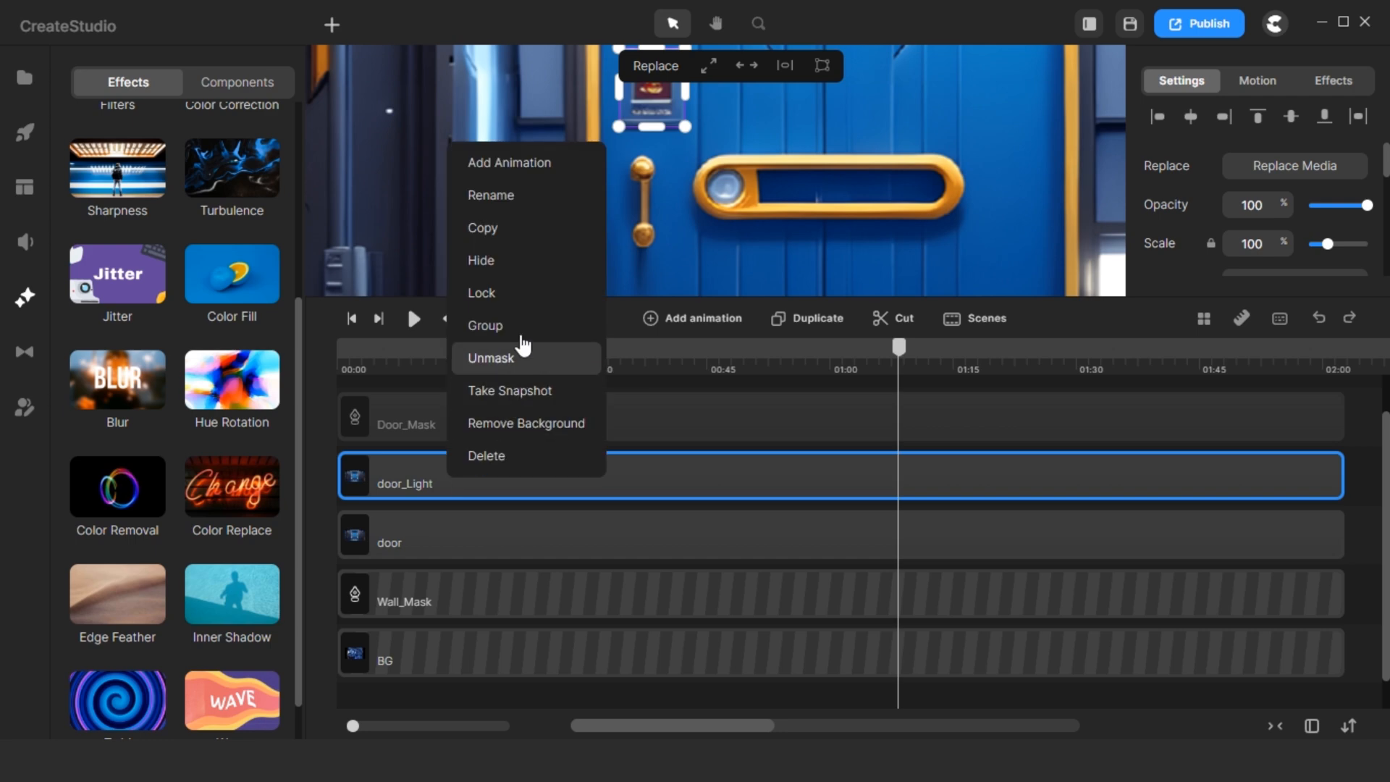
{"action": "left_click", "coordinate": [527, 293]}
{"action": "left_click_drag", "start_coordinate": [799, 297], "coordinate": [796, 514]}
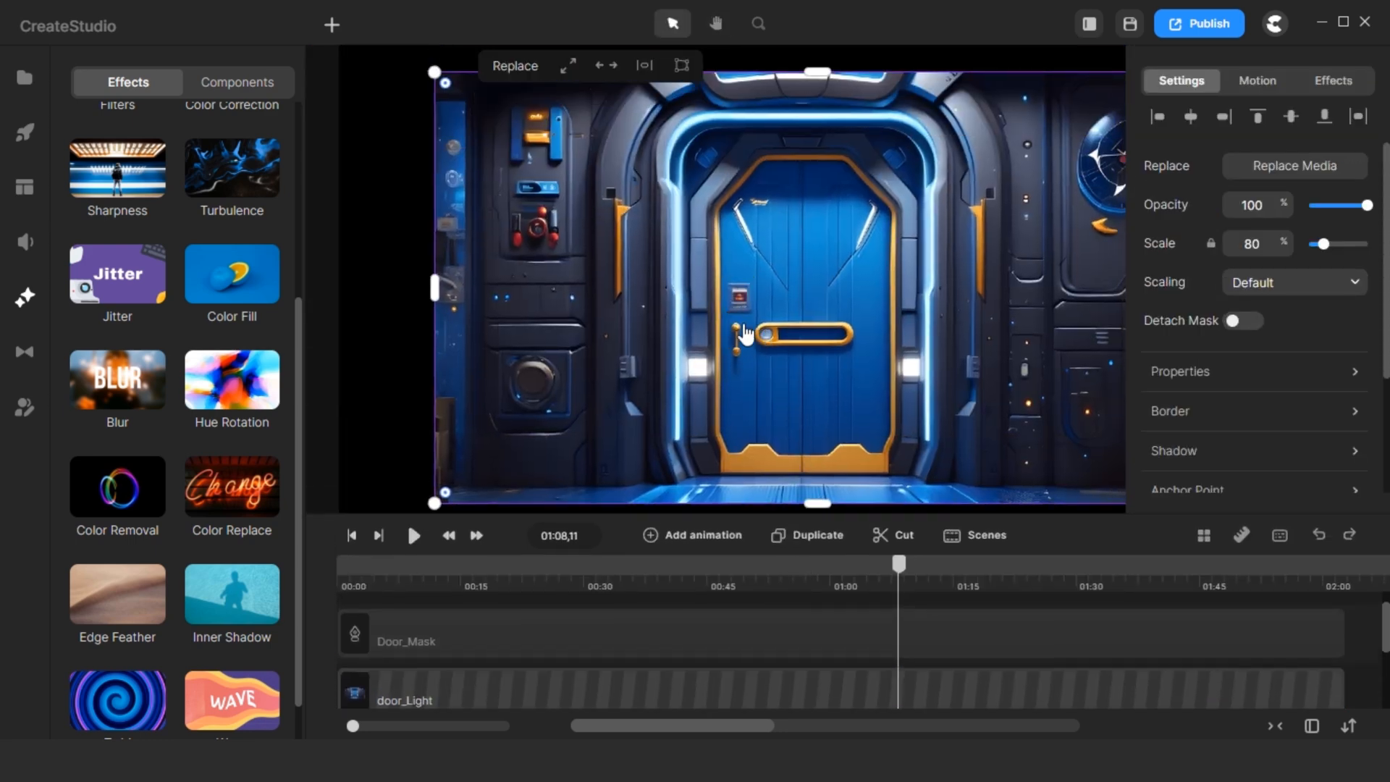
{"action": "left_click", "coordinate": [404, 197]}
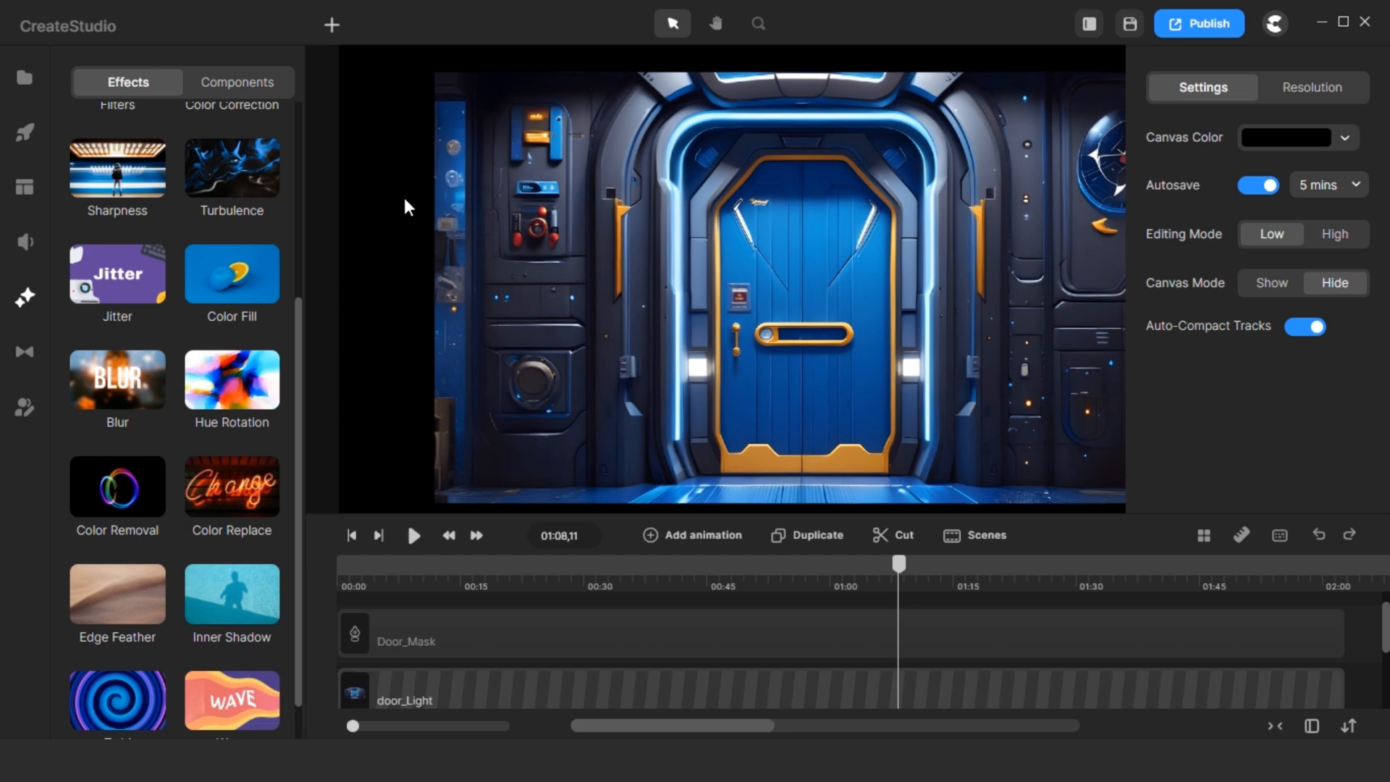
Start a Pen tool path along the upper edge of the gold trim on the door's lower right side, curving around its corners.
{"action": "left_click", "coordinate": [331, 24]}
{"action": "left_click", "coordinate": [452, 110]}
{"action": "scroll", "coordinate": [863, 457], "scroll_direction": "up", "scroll_amount": 10}
{"action": "scroll", "coordinate": [777, 346], "scroll_direction": "up", "scroll_amount": 5}
{"action": "left_click", "coordinate": [735, 333]}
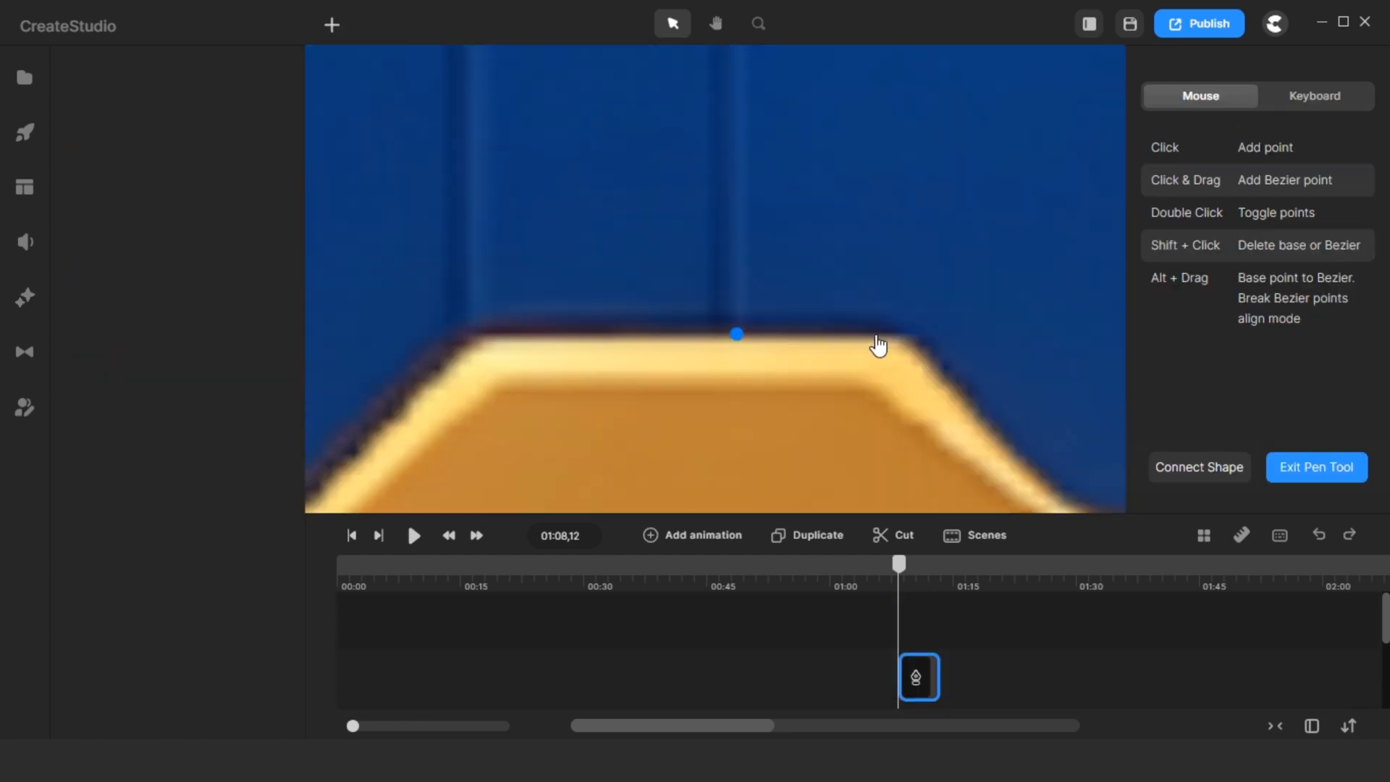
{"action": "left_click", "coordinate": [874, 333]}
{"action": "left_click_drag", "start_coordinate": [927, 353], "coordinate": [943, 374]}
{"action": "left_click_drag", "start_coordinate": [1054, 496], "coordinate": [1023, 402]}
{"action": "scroll", "coordinate": [940, 405], "scroll_direction": "right", "scroll_amount": 3}
{"action": "left_click", "coordinate": [958, 393]}
{"action": "left_click_drag", "start_coordinate": [985, 360], "coordinate": [993, 329]}
{"action": "scroll", "coordinate": [994, 328], "scroll_direction": "down", "scroll_amount": 5}
{"action": "scroll", "coordinate": [1046, 188], "scroll_direction": "up", "scroll_amount": 5}
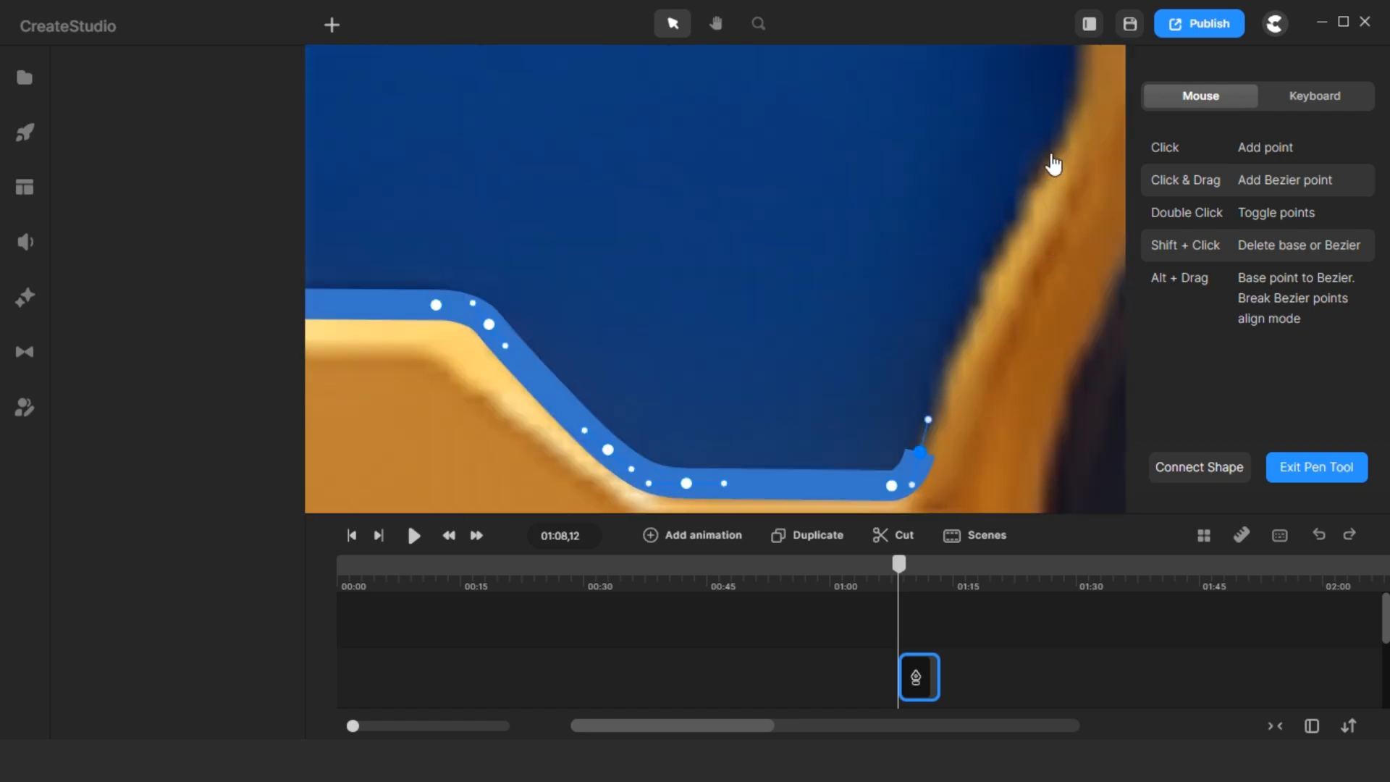
Continue the path up the door's slanted lower-right corner and along its straight right edge, just inside the gold frame.
{"action": "left_click_drag", "start_coordinate": [990, 262], "coordinate": [1024, 200]}
{"action": "scroll", "coordinate": [1028, 199], "scroll_direction": "down", "scroll_amount": 5}
{"action": "scroll", "coordinate": [1051, 189], "scroll_direction": "up", "scroll_amount": 5}
{"action": "left_click", "coordinate": [965, 276]}
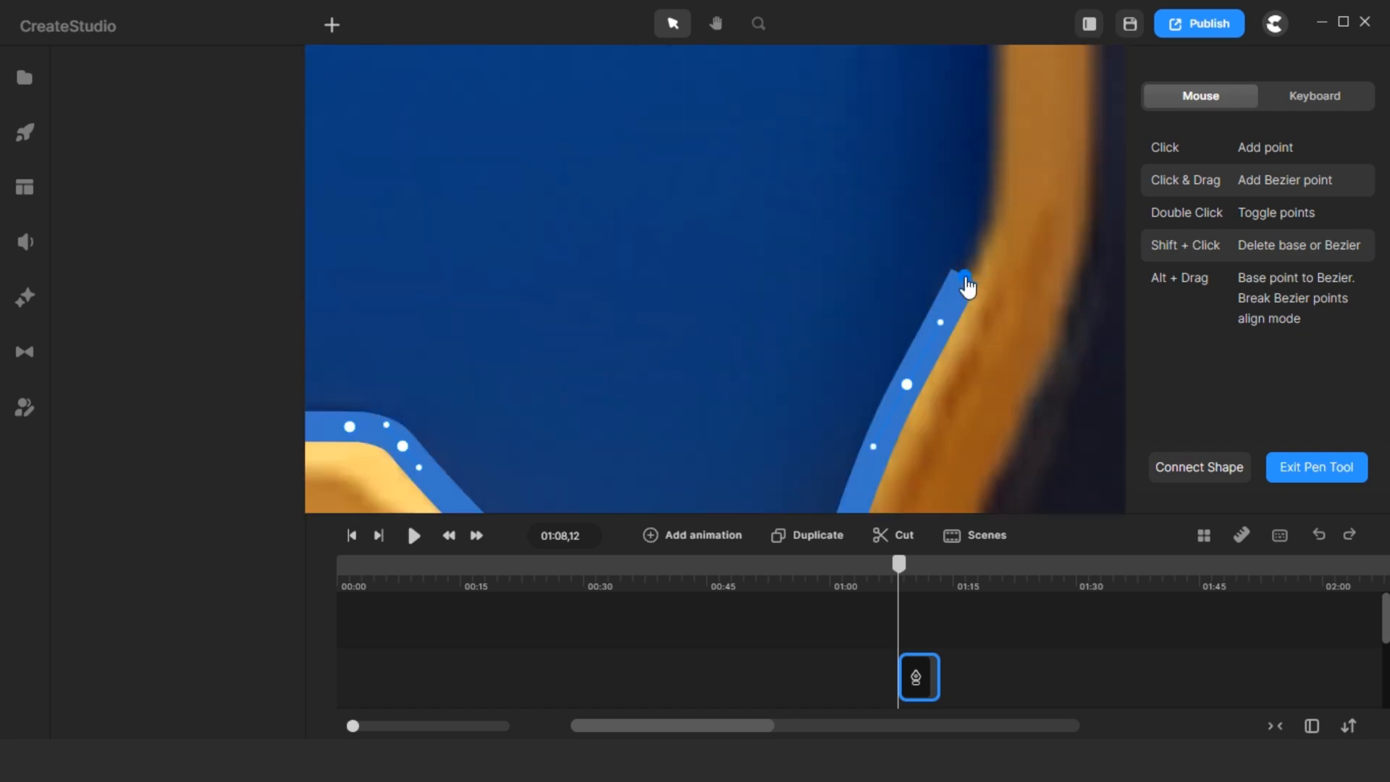
{"action": "left_click_drag", "start_coordinate": [995, 129], "coordinate": [999, 45]}
{"action": "scroll", "coordinate": [998, 44], "scroll_direction": "down", "scroll_amount": 5}
{"action": "left_click", "coordinate": [955, 81]}
{"action": "scroll", "coordinate": [959, 130], "scroll_direction": "up", "scroll_amount": 3}
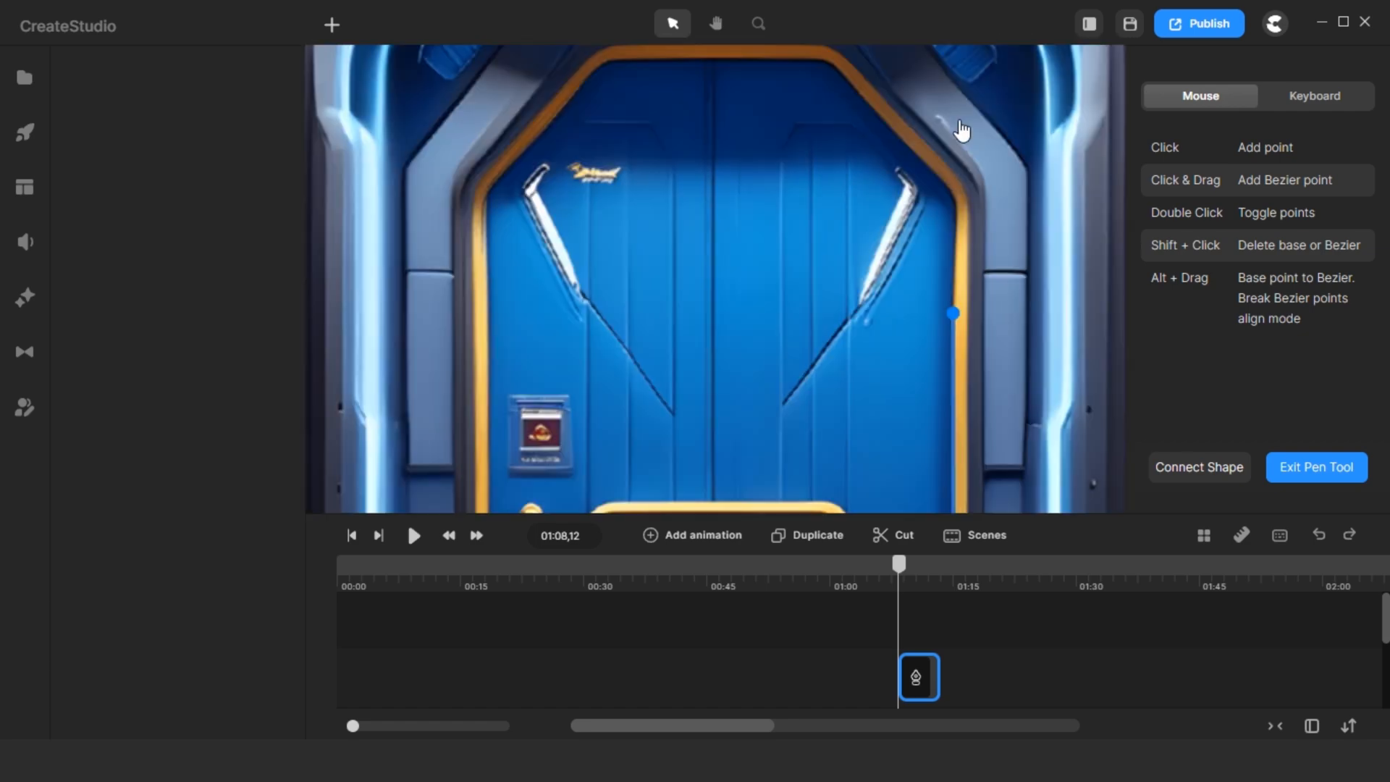
{"action": "scroll", "coordinate": [960, 131], "scroll_direction": "up", "scroll_amount": 5}
{"action": "left_click", "coordinate": [951, 259]}
{"action": "scroll", "coordinate": [955, 274], "scroll_direction": "down", "scroll_amount": 5}
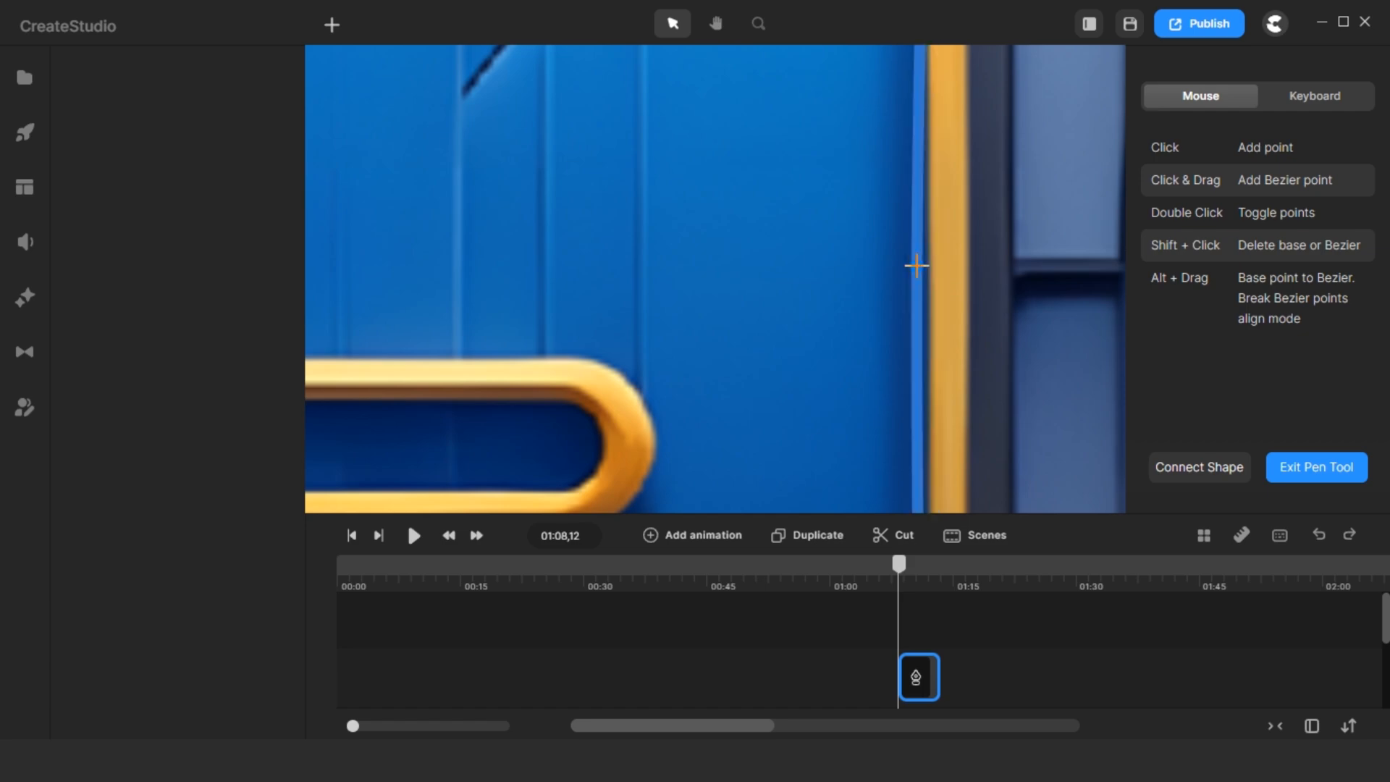
Extend the path to the top of the door's right edge and curve it around the upper-right corner inside the frame.
{"action": "scroll", "coordinate": [929, 269], "scroll_direction": "down", "scroll_amount": 5}
{"action": "scroll", "coordinate": [931, 358], "scroll_direction": "up", "scroll_amount": 5}
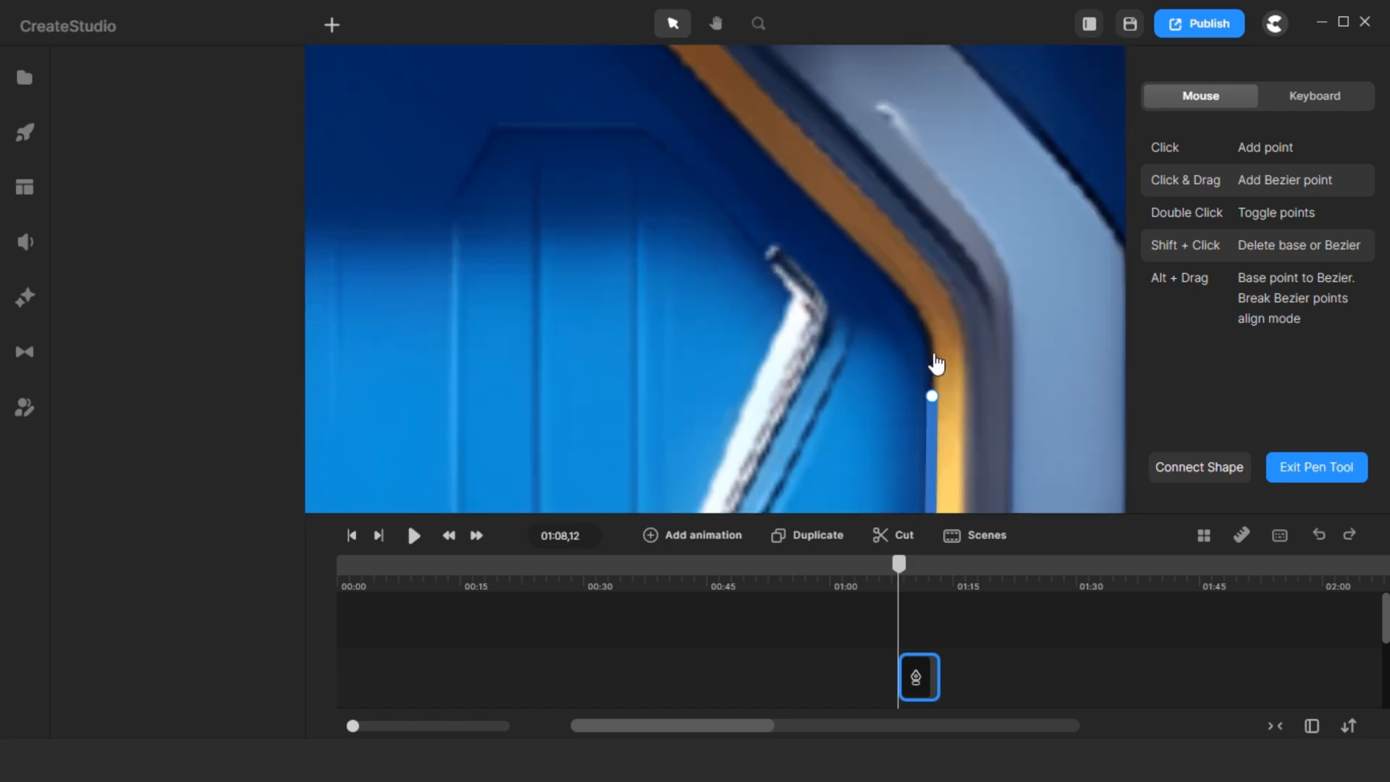
{"action": "scroll", "coordinate": [904, 295], "scroll_direction": "down", "scroll_amount": 5}
{"action": "scroll", "coordinate": [900, 406], "scroll_direction": "up", "scroll_amount": 5}
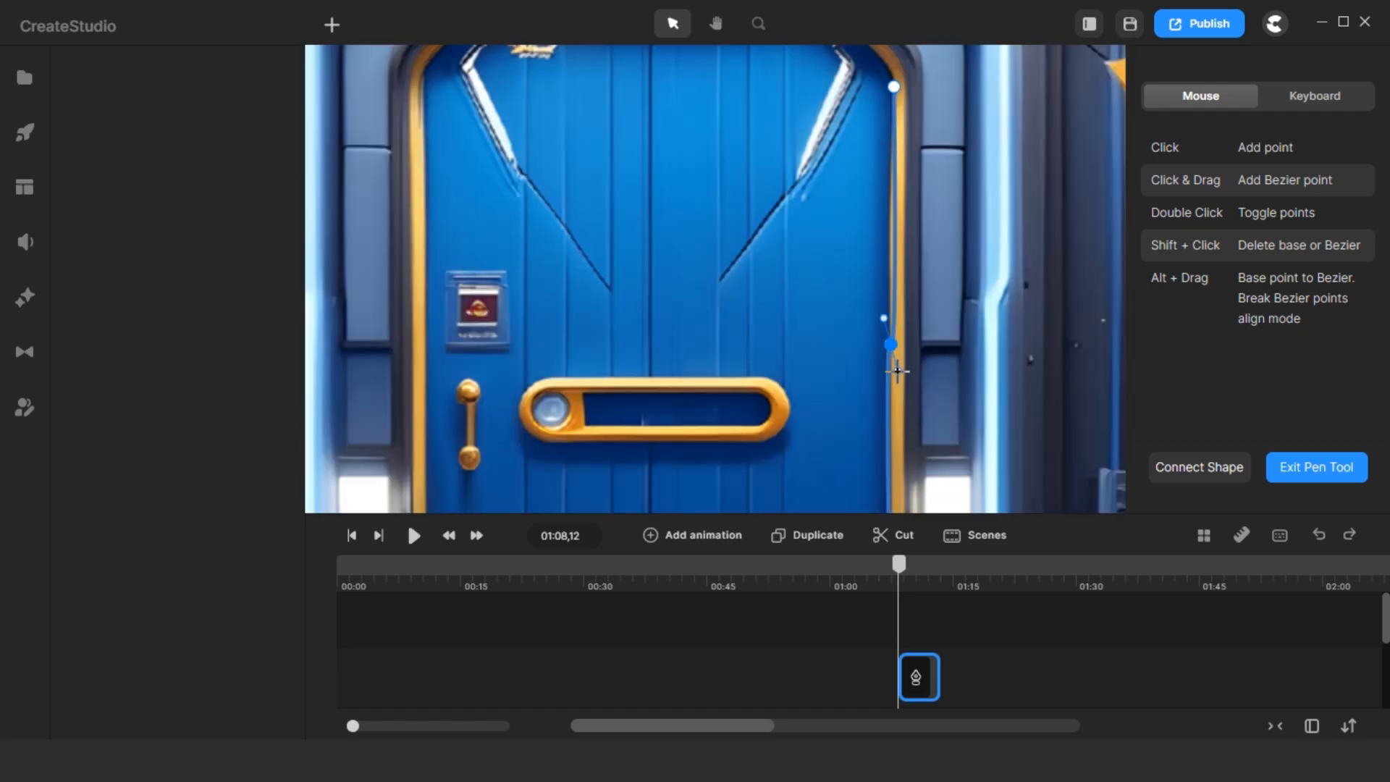
{"action": "scroll", "coordinate": [892, 165], "scroll_direction": "up", "scroll_amount": 5}
{"action": "scroll", "coordinate": [931, 351], "scroll_direction": "up", "scroll_amount": 5}
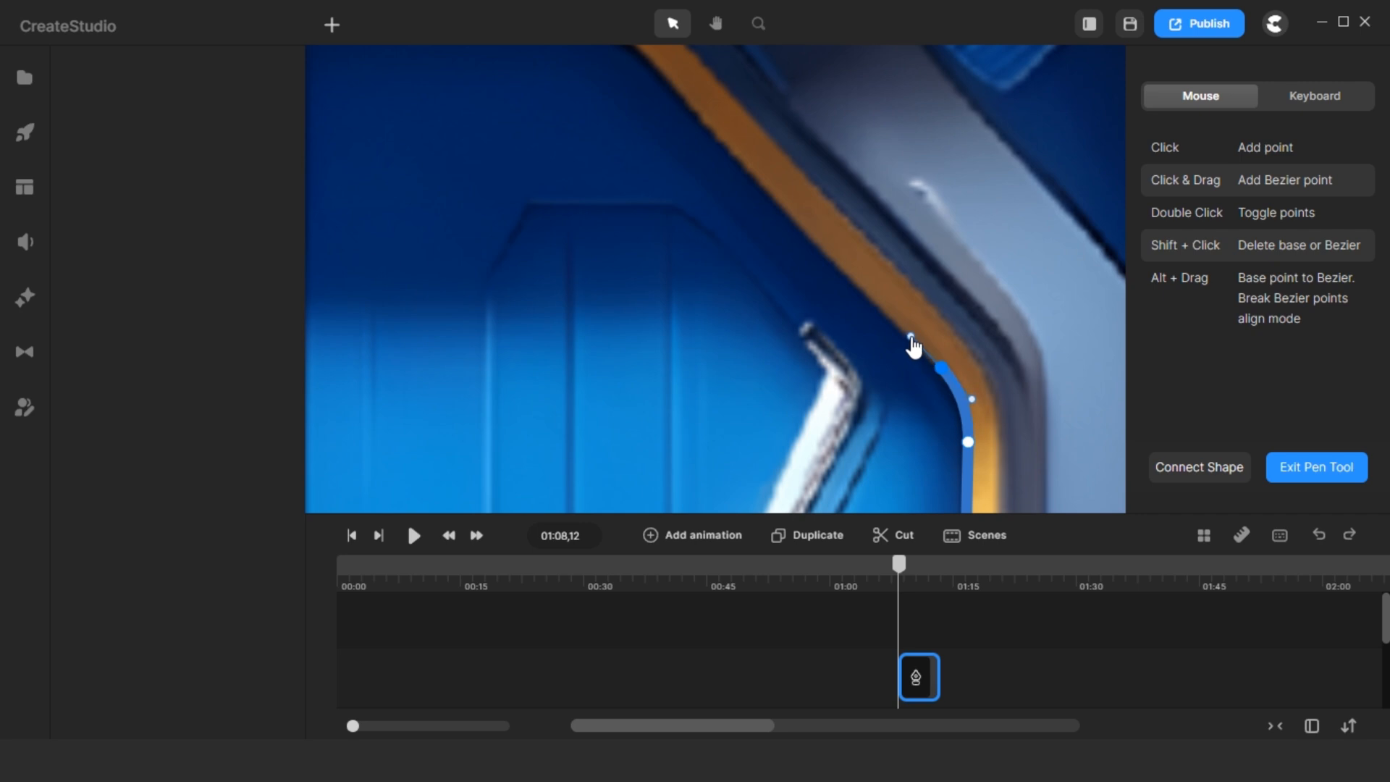
{"action": "scroll", "coordinate": [788, 207], "scroll_direction": "up", "scroll_amount": 2}
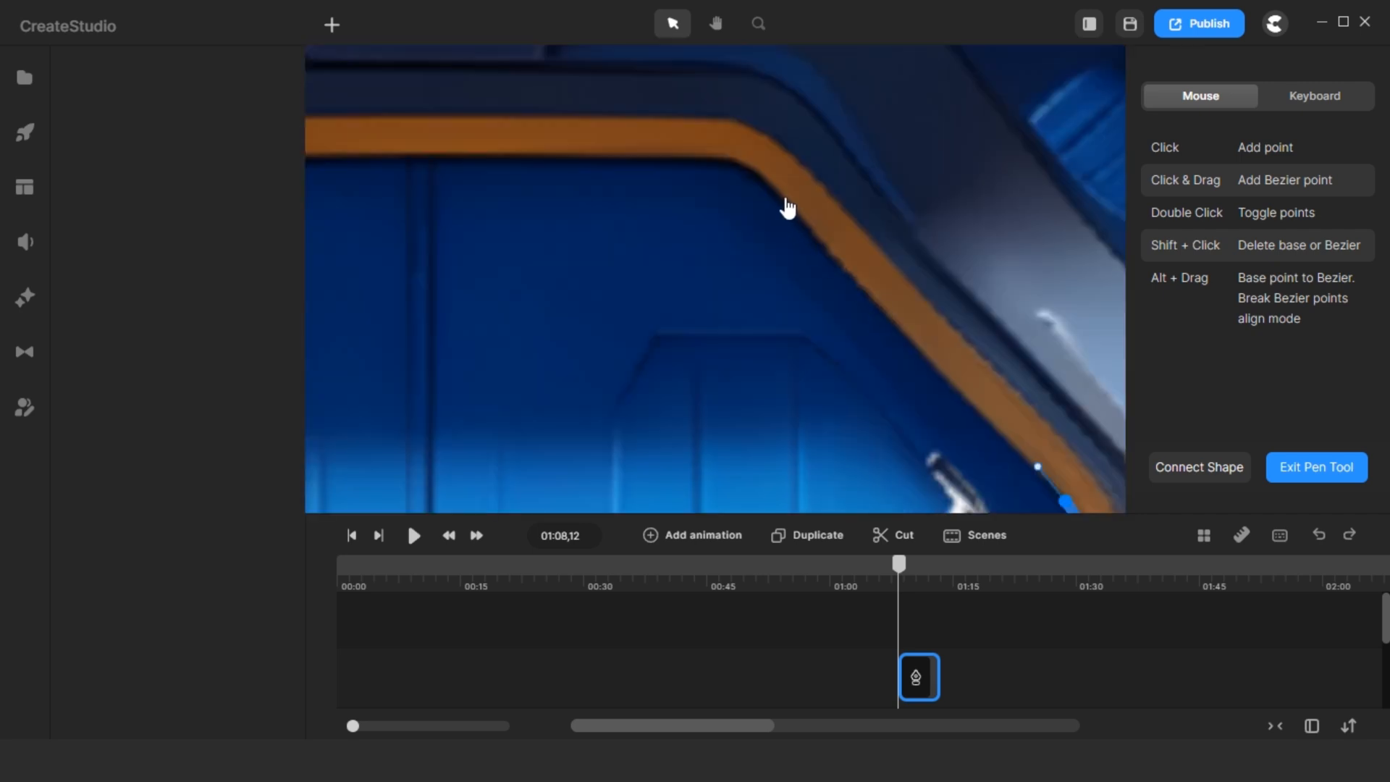
Trace the door's upper-right diagonal and follow the top edge under the gold frame to the centre seam.
{"action": "left_click", "coordinate": [776, 192]}
{"action": "left_click_drag", "start_coordinate": [920, 347], "coordinate": [913, 346]}
{"action": "scroll", "coordinate": [909, 333], "scroll_direction": "down", "scroll_amount": 3}
{"action": "scroll", "coordinate": [796, 207], "scroll_direction": "up", "scroll_amount": 3}
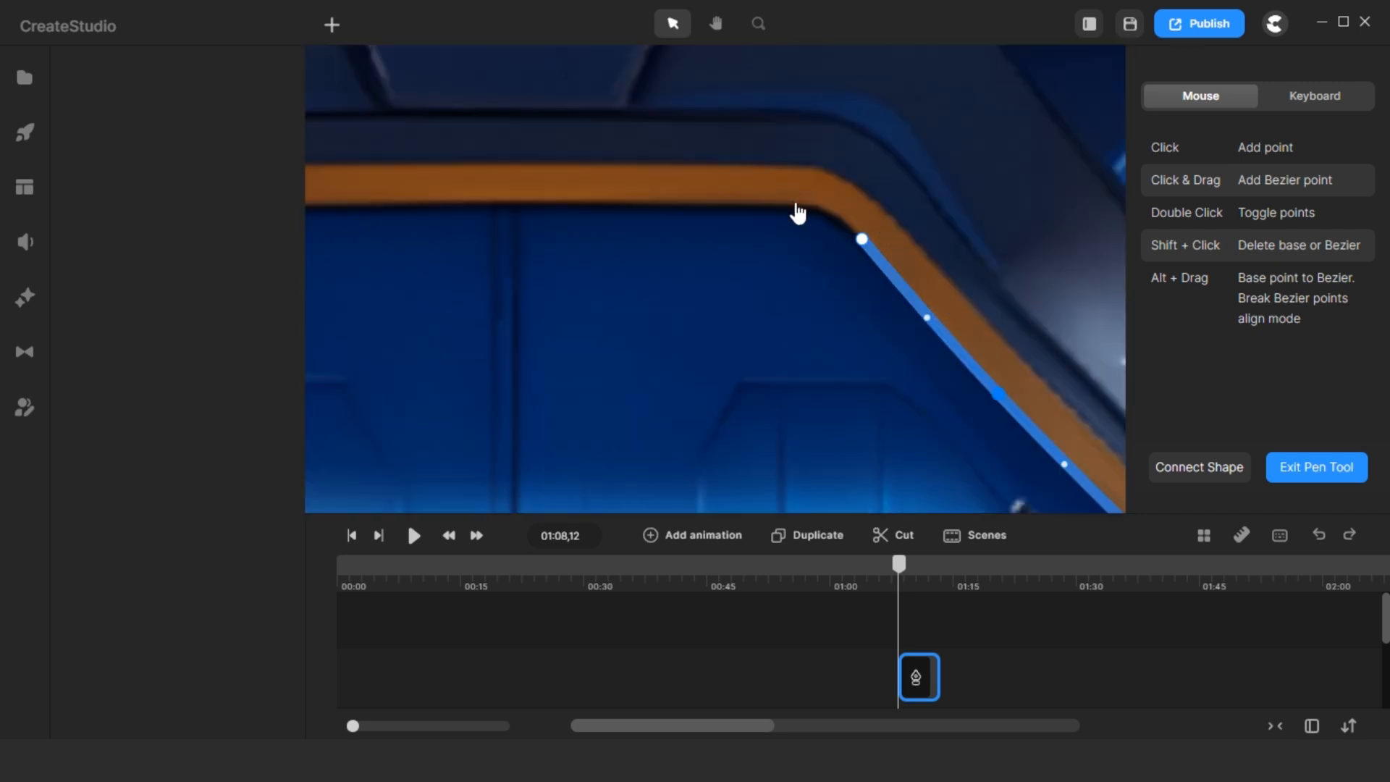
{"action": "left_click_drag", "start_coordinate": [794, 202], "coordinate": [759, 203]}
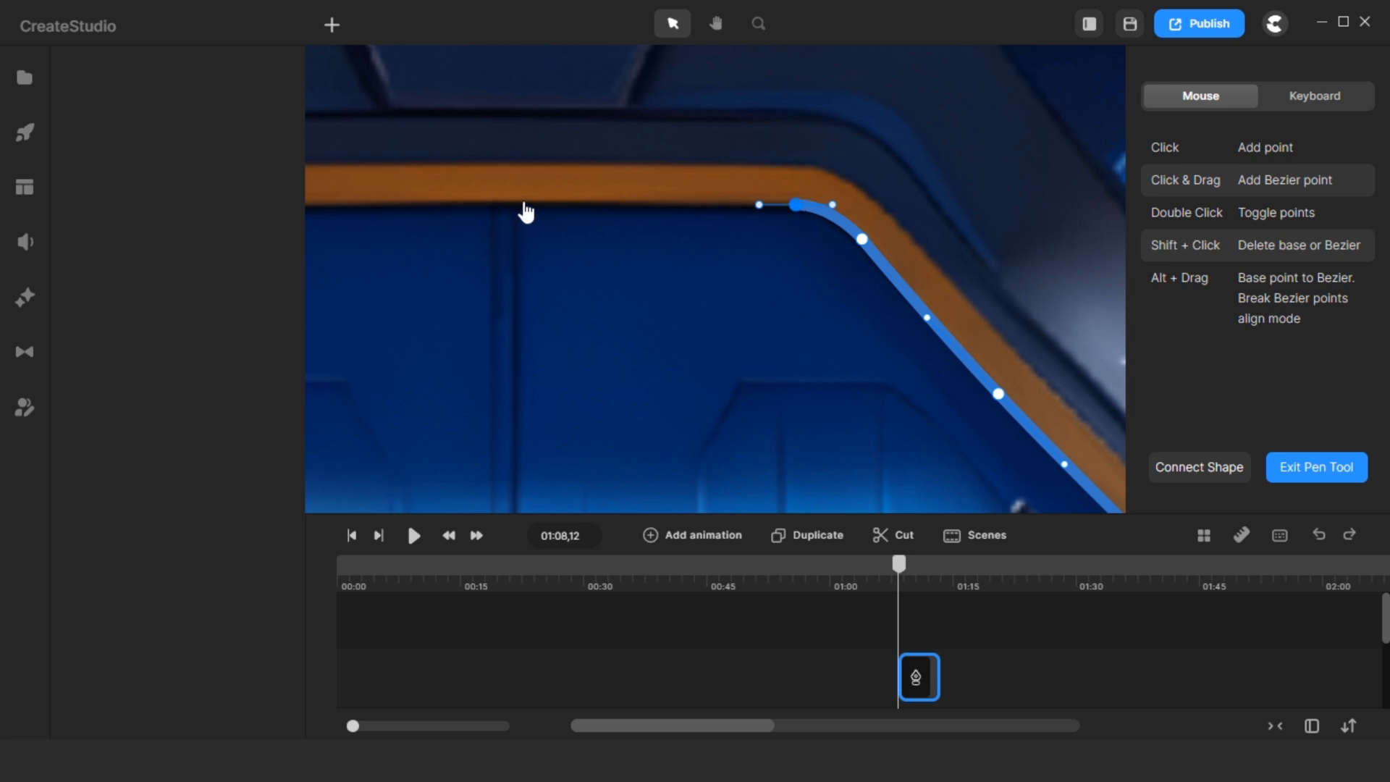
{"action": "scroll", "coordinate": [579, 236], "scroll_direction": "down", "scroll_amount": 3}
{"action": "scroll", "coordinate": [543, 350], "scroll_direction": "up", "scroll_amount": 3}
{"action": "scroll", "coordinate": [543, 483], "scroll_direction": "down", "scroll_amount": 4}
{"action": "scroll", "coordinate": [539, 450], "scroll_direction": "up", "scroll_amount": 3}
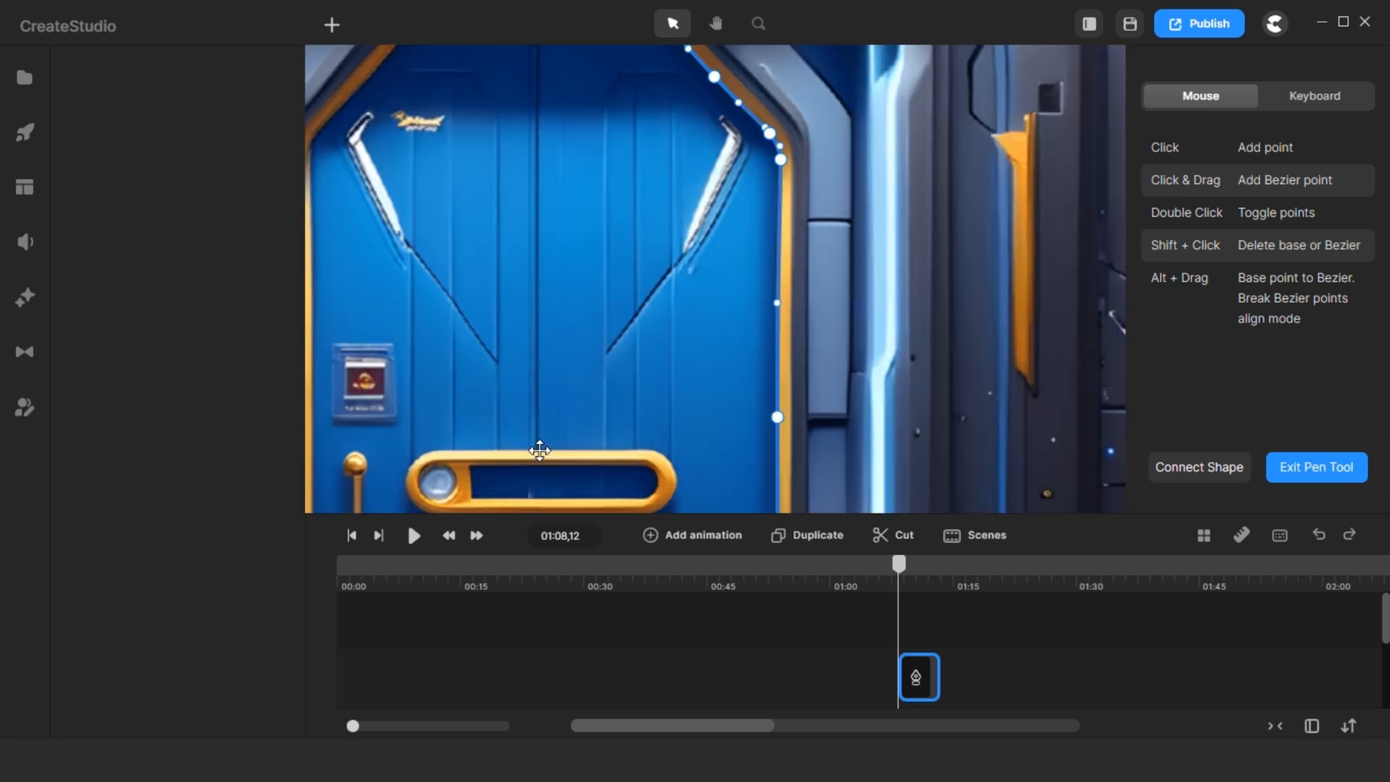
Run the path down the centre seam to the long gold handle and trace around the handle's rounded right end.
{"action": "left_click", "coordinate": [539, 450]}
{"action": "scroll", "coordinate": [515, 397], "scroll_direction": "up", "scroll_amount": 2}
{"action": "left_click", "coordinate": [793, 396]}
{"action": "left_click_drag", "start_coordinate": [859, 416], "coordinate": [856, 476]}
{"action": "scroll", "coordinate": [889, 390], "scroll_direction": "down", "scroll_amount": 3}
{"action": "left_click_drag", "start_coordinate": [875, 350], "coordinate": [877, 346]}
{"action": "scroll", "coordinate": [875, 376], "scroll_direction": "down", "scroll_amount": 3}
{"action": "scroll", "coordinate": [873, 407], "scroll_direction": "left", "scroll_amount": 2}
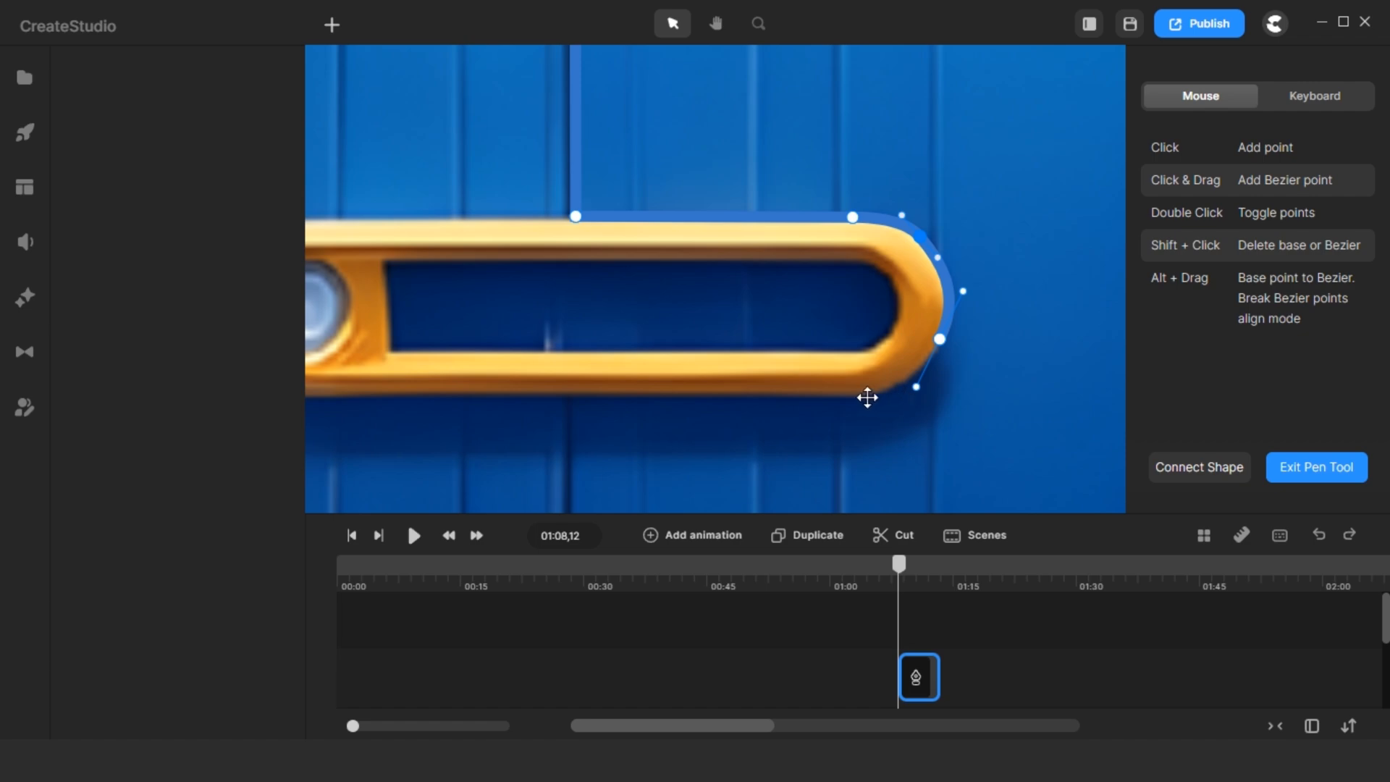
{"action": "scroll", "coordinate": [707, 375], "scroll_direction": "down", "scroll_amount": 3}
{"action": "scroll", "coordinate": [789, 411], "scroll_direction": "up", "scroll_amount": 2}
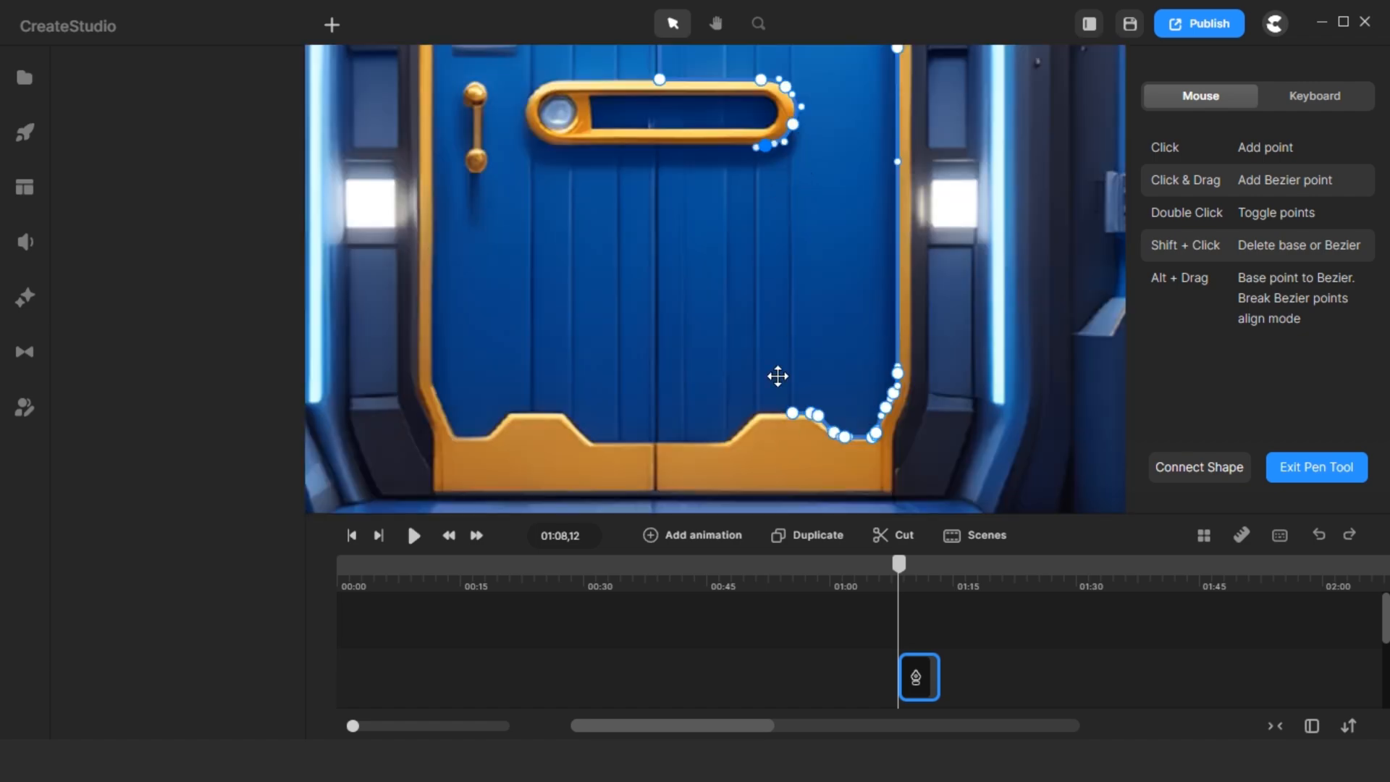
Close the path at the lower gold trim, set its border width to 0 px and fill it with opaque white (ffffff).
{"action": "scroll", "coordinate": [758, 432], "scroll_direction": "up", "scroll_amount": 3}
{"action": "left_click", "coordinate": [754, 379]}
{"action": "left_click", "coordinate": [850, 378]}
{"action": "left_click_drag", "start_coordinate": [1308, 322], "coordinate": [1284, 323]}
{"action": "left_click", "coordinate": [1295, 166]}
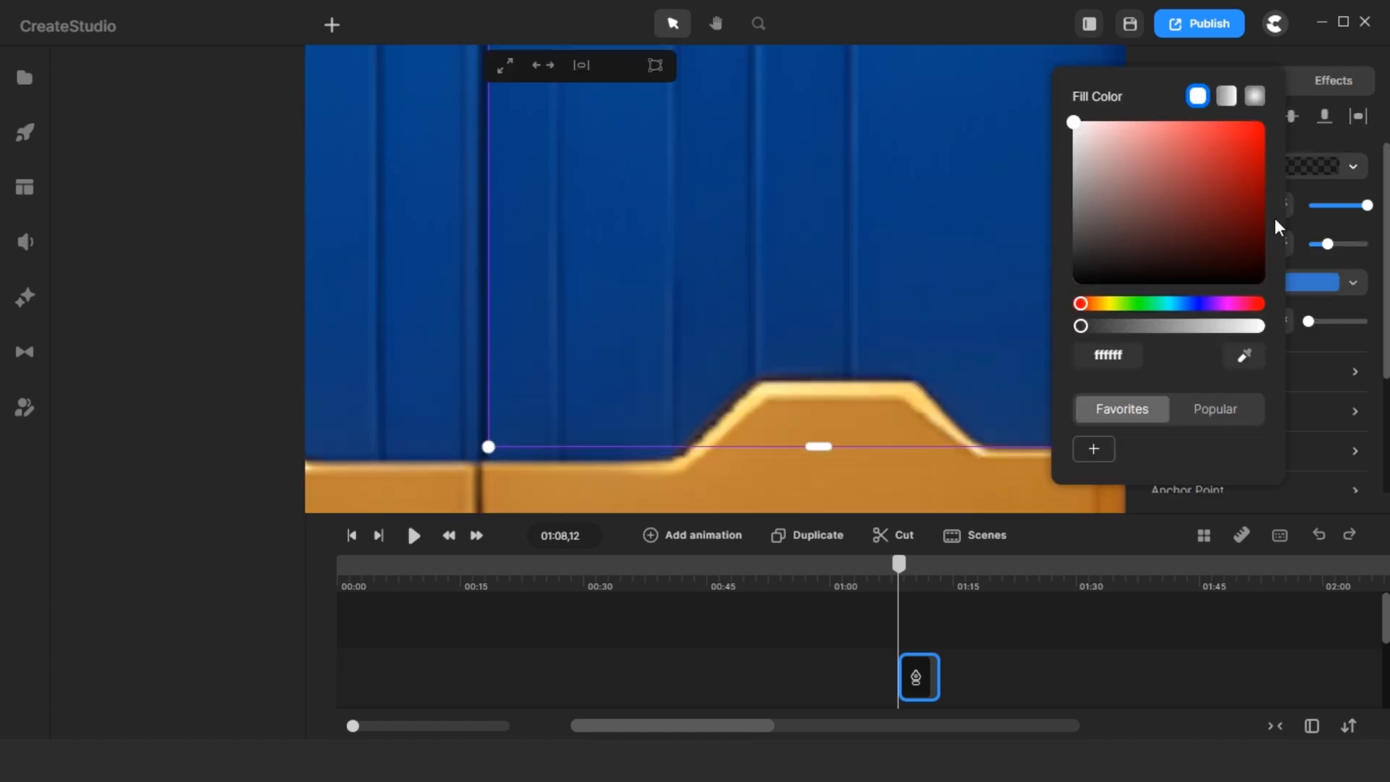
Apply the Edge Feather effect to the white door-half shape with a feather strength of 2%.
{"action": "left_click", "coordinate": [25, 297]}
{"action": "scroll", "coordinate": [170, 534], "scroll_direction": "down", "scroll_amount": 3}
{"action": "left_click_drag", "start_coordinate": [117, 593], "coordinate": [907, 296]}
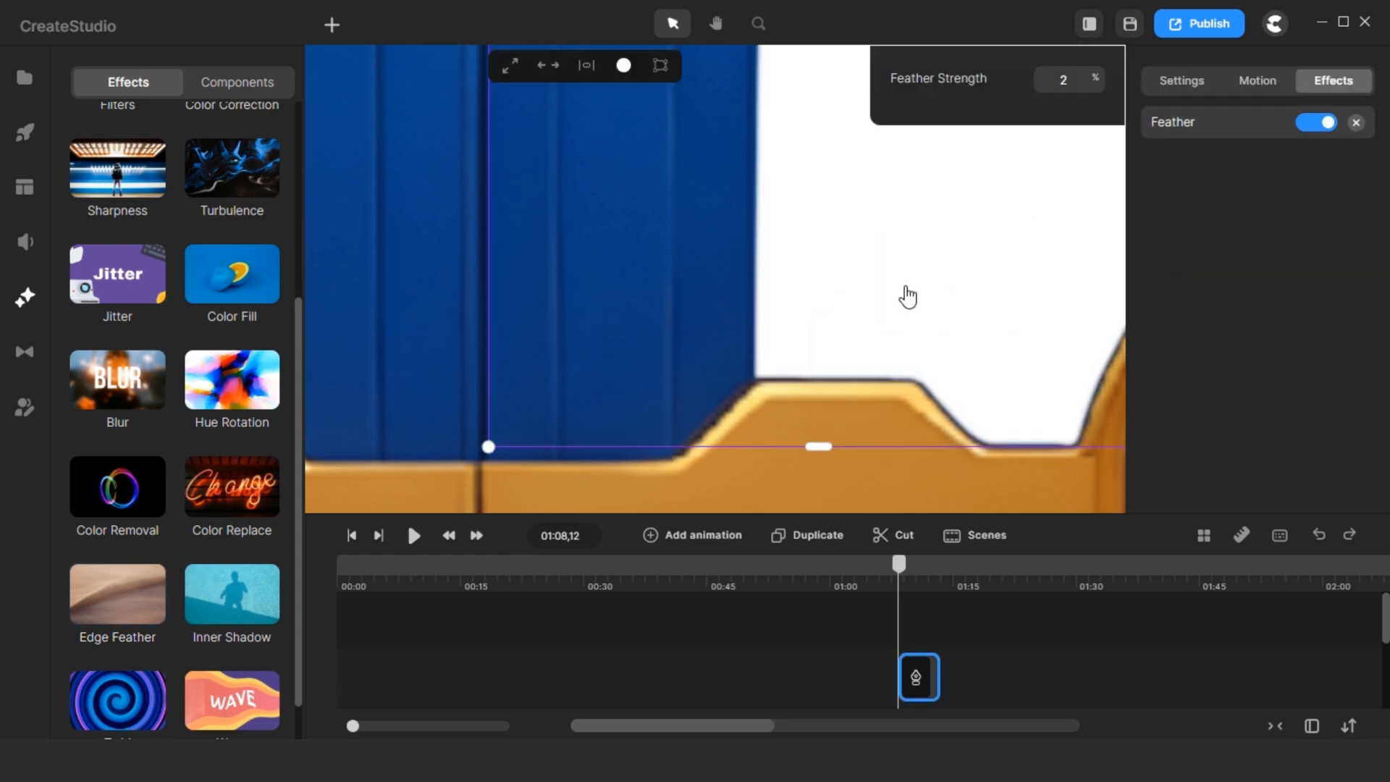
Extend the new path clip to the full duration of the Door_Mask clip.
{"action": "scroll", "coordinate": [911, 306], "scroll_direction": "down", "scroll_amount": 5}
{"action": "left_click", "coordinate": [924, 237]}
{"action": "key", "text": "space"}
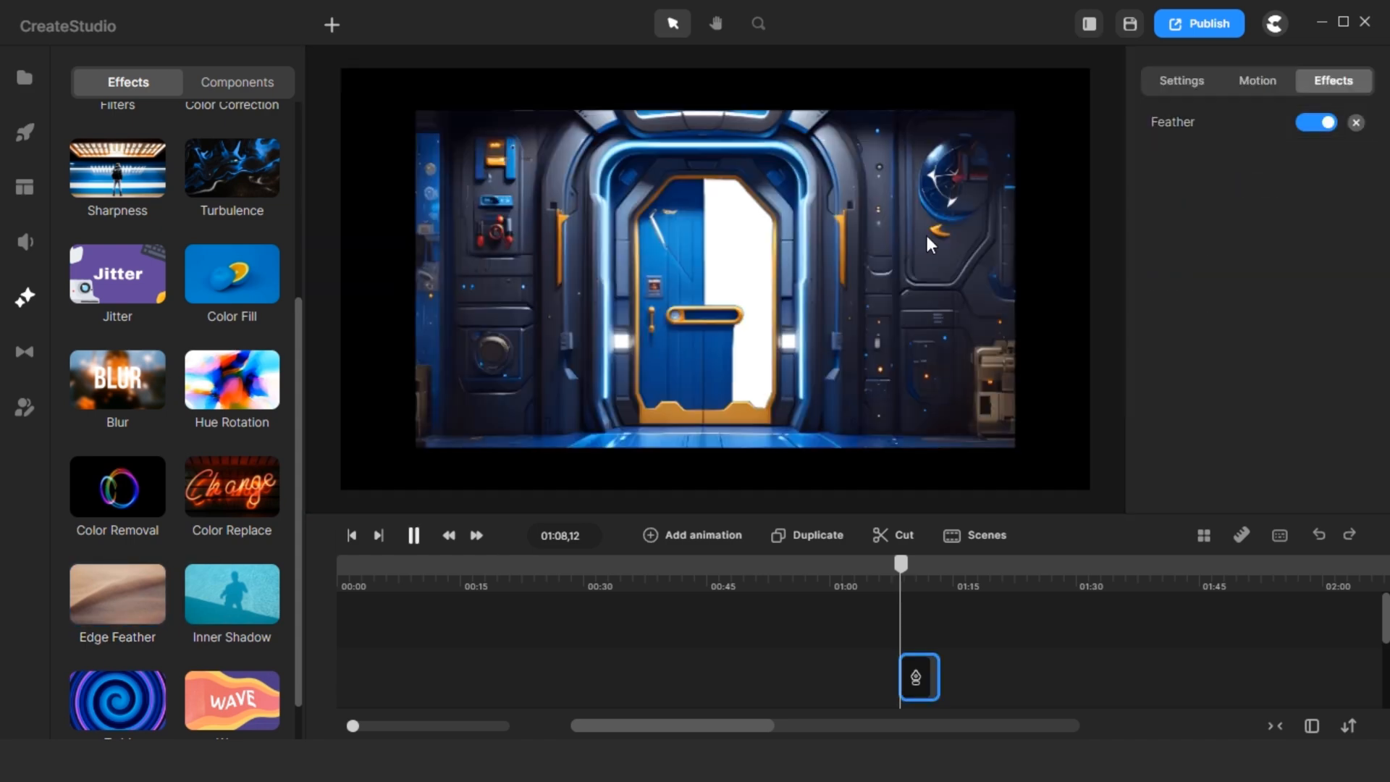
{"action": "key", "text": "space"}
{"action": "key", "text": "space"}
{"action": "key", "text": "space"}
{"action": "left_click", "coordinate": [885, 623]}
{"action": "left_click_drag", "start_coordinate": [888, 514], "coordinate": [888, 414]}
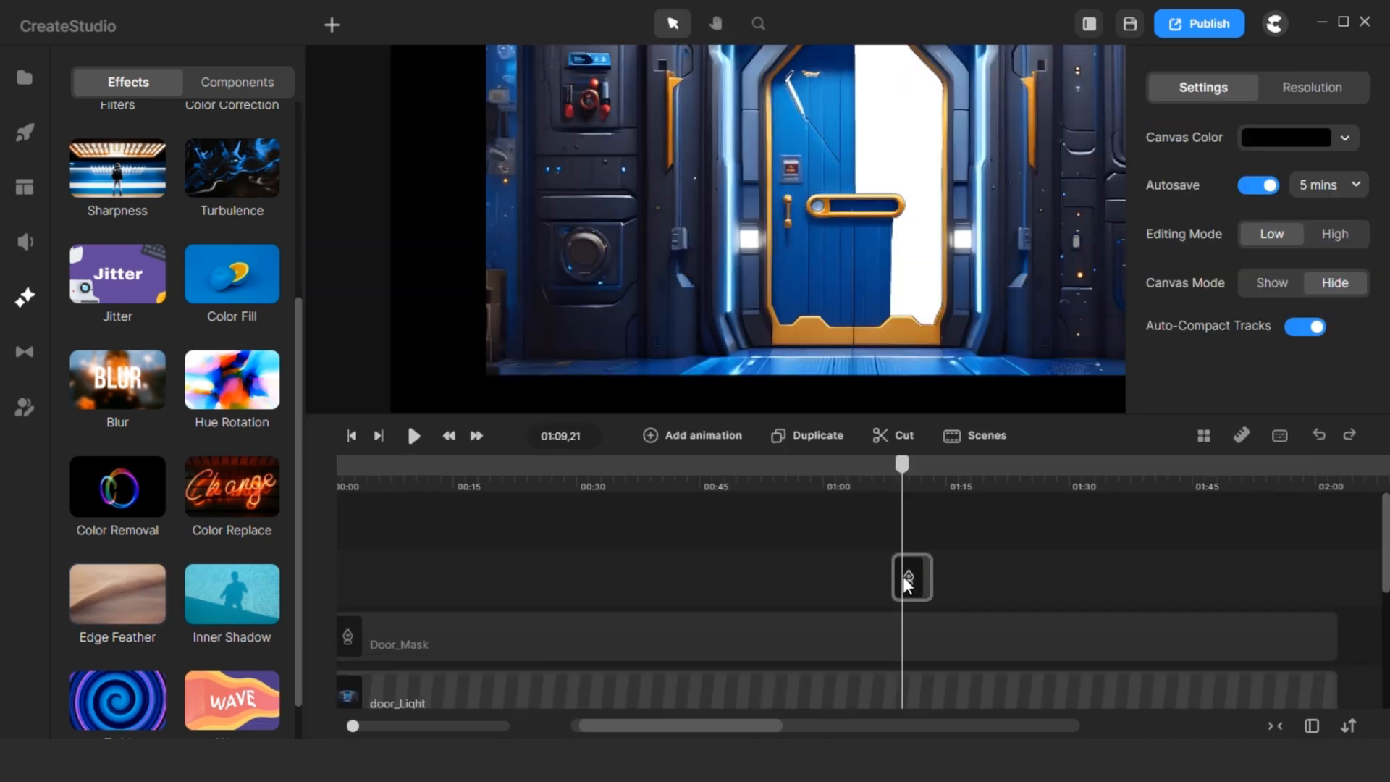
{"action": "left_click_drag", "start_coordinate": [906, 580], "coordinate": [1328, 569]}
Duplicate the unmasked door clip and insert an empty track between door_Light and the two door clips.
{"action": "scroll", "coordinate": [1253, 560], "scroll_direction": "down", "scroll_amount": 3}
{"action": "left_click", "coordinate": [1253, 559]}
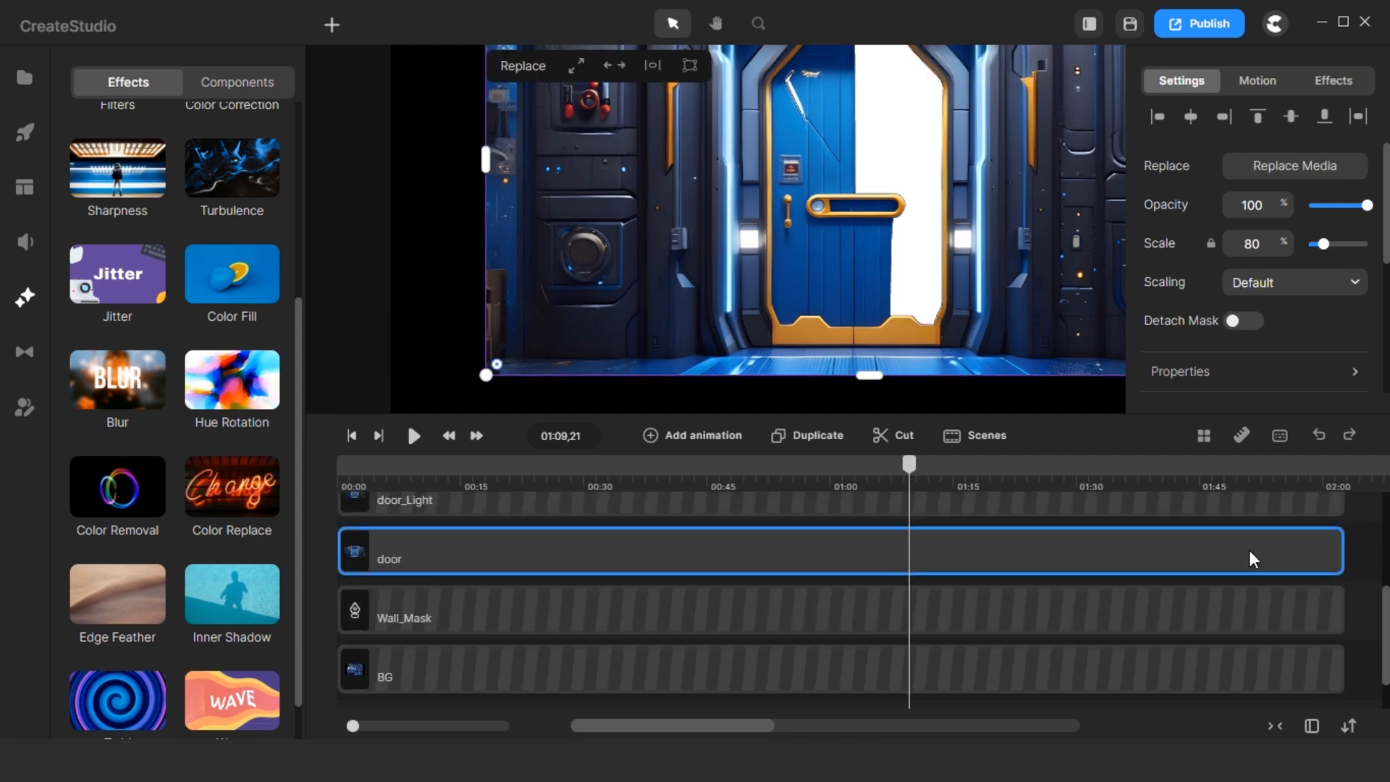
{"action": "key", "text": "ctrl+d"}
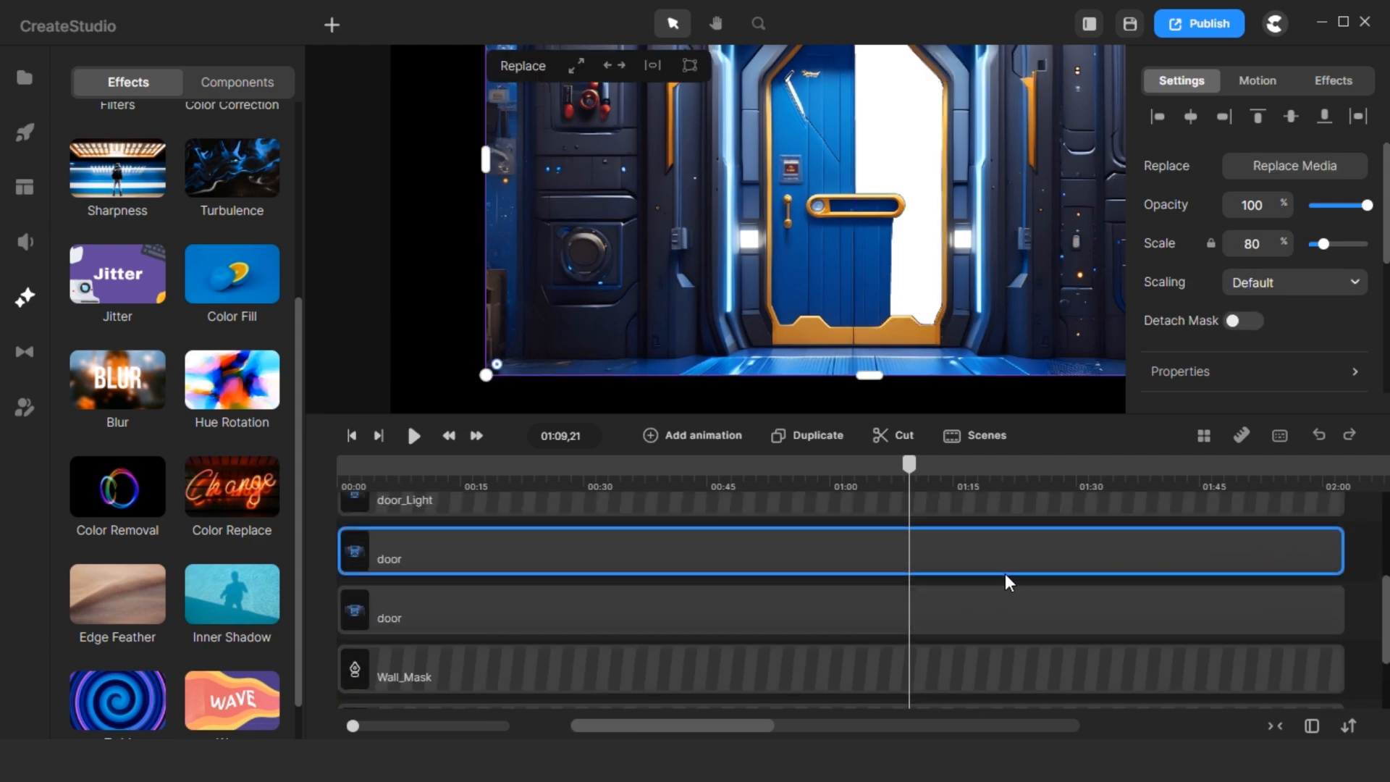
{"action": "left_click", "coordinate": [1355, 545]}
{"action": "scroll", "coordinate": [965, 515], "scroll_direction": "down", "scroll_amount": 1}
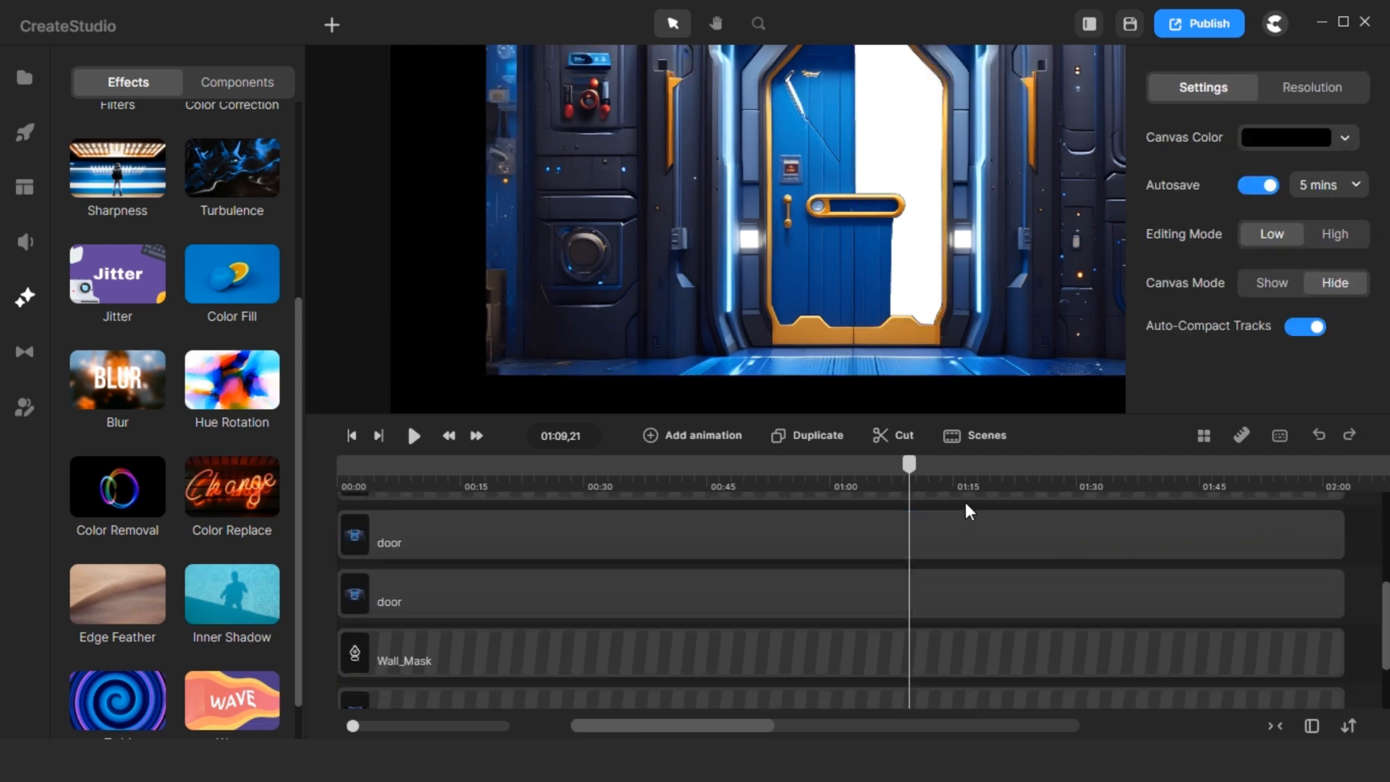
{"action": "right_click", "coordinate": [969, 512]}
{"action": "left_click", "coordinate": [1027, 404]}
{"action": "scroll", "coordinate": [757, 615], "scroll_direction": "up", "scroll_amount": 2}
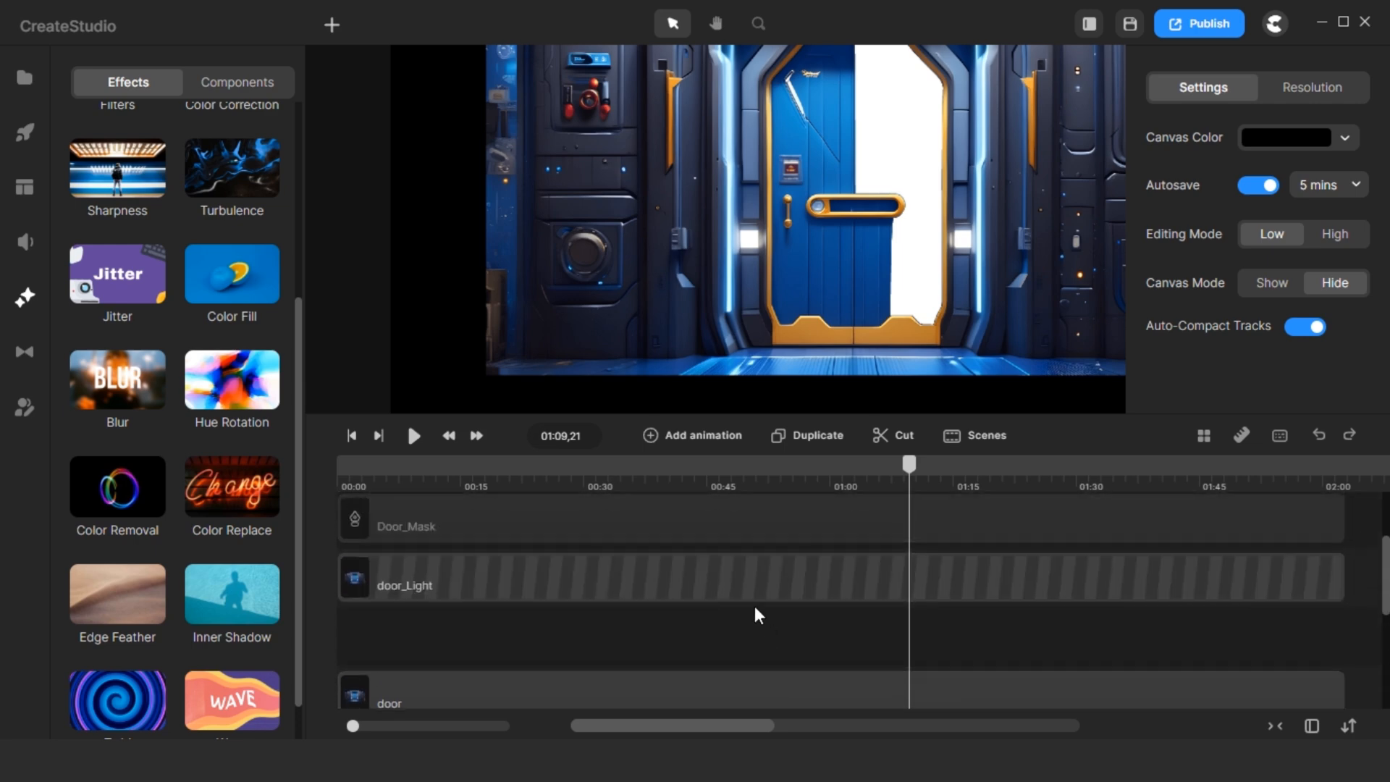
Move the Path clip onto the empty track directly below door_Light.
{"action": "left_click", "coordinate": [713, 537]}
{"action": "scroll", "coordinate": [741, 654], "scroll_direction": "up", "scroll_amount": 1}
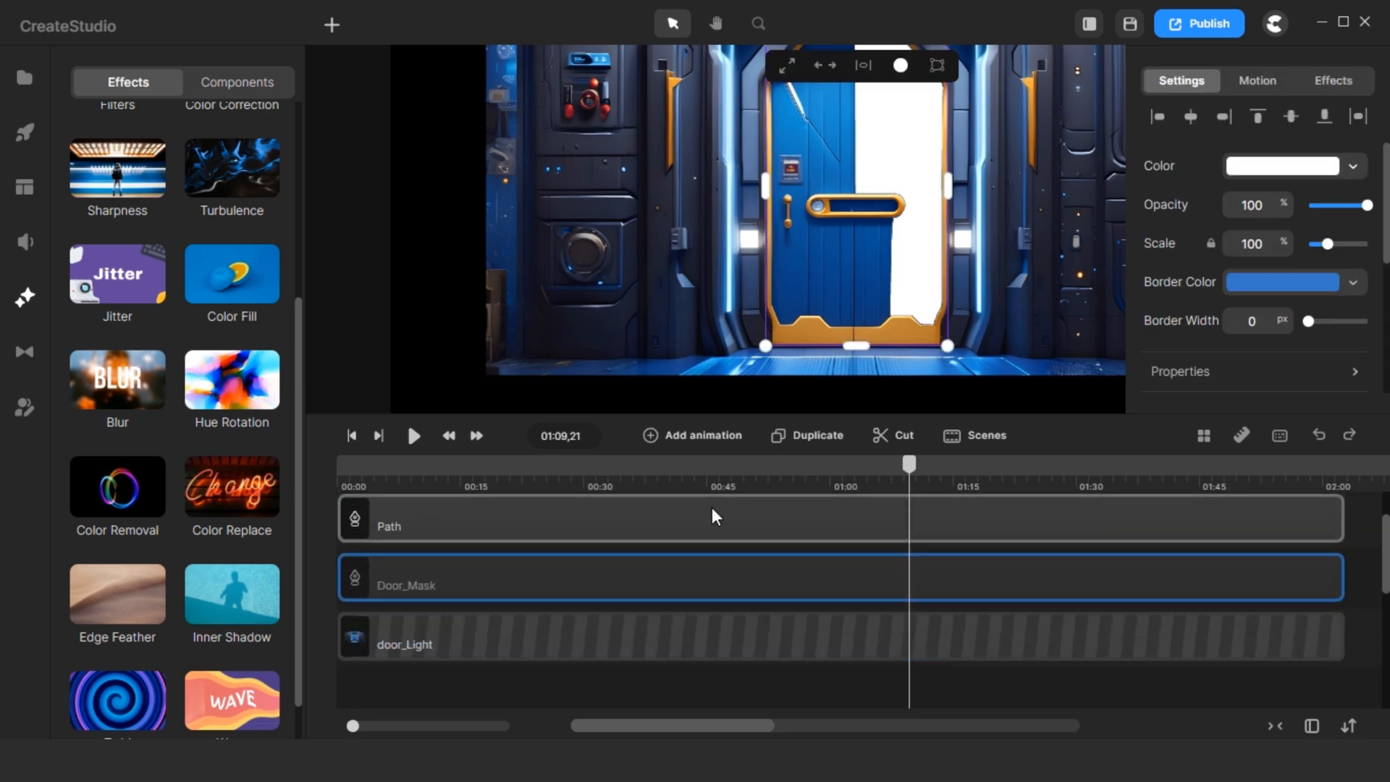
{"action": "left_click_drag", "start_coordinate": [663, 540], "coordinate": [651, 596]}
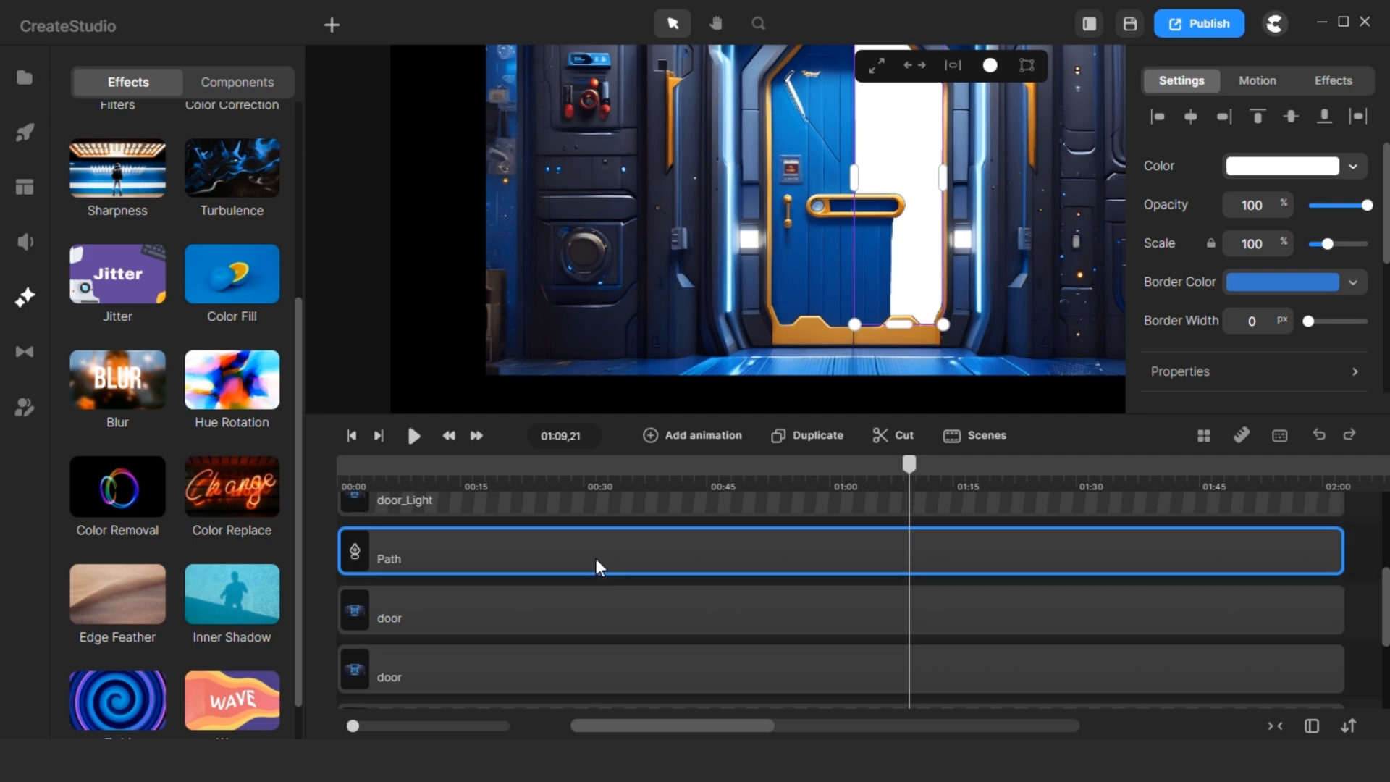
Mask the upper door clip with the Path clip.
{"action": "left_click", "coordinate": [489, 617]}
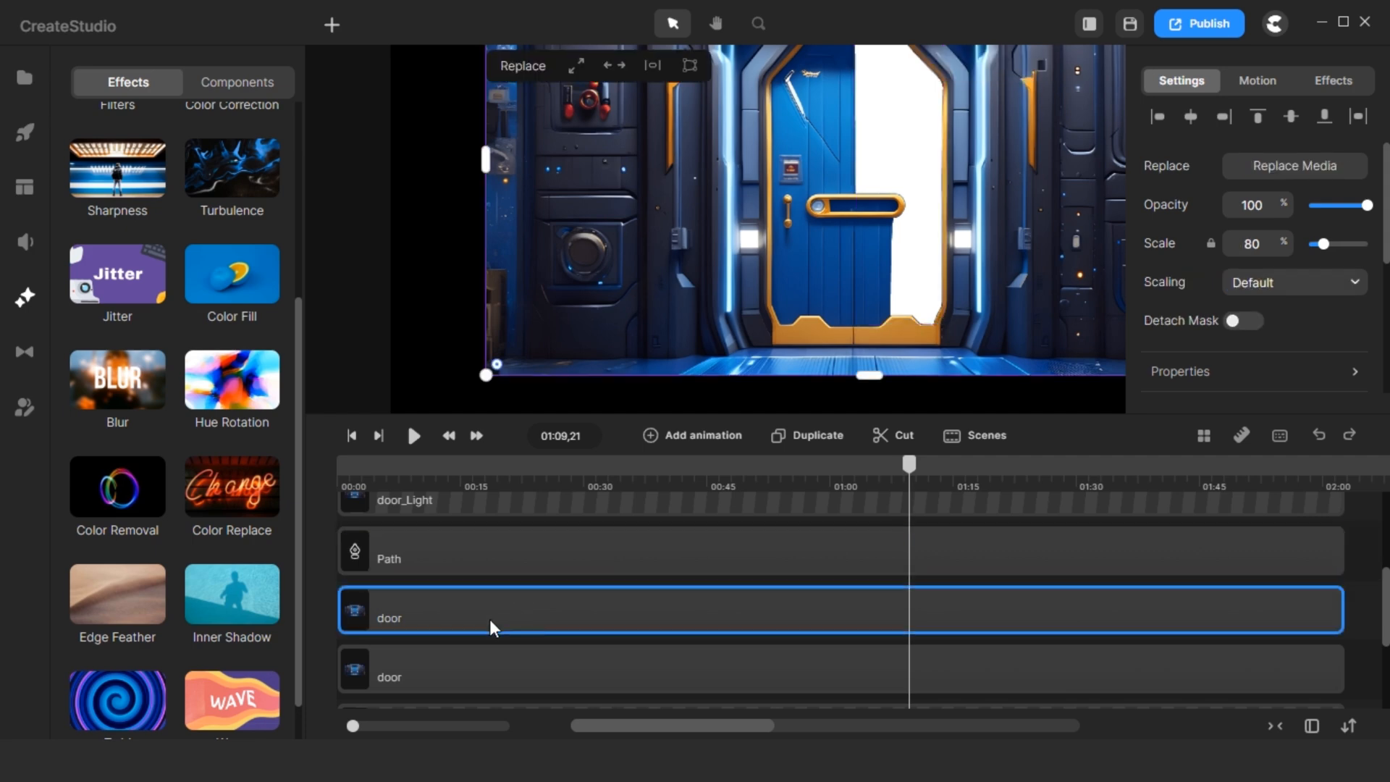
{"action": "left_click", "coordinate": [517, 553], "text": "shift"}
{"action": "right_click", "coordinate": [516, 553]}
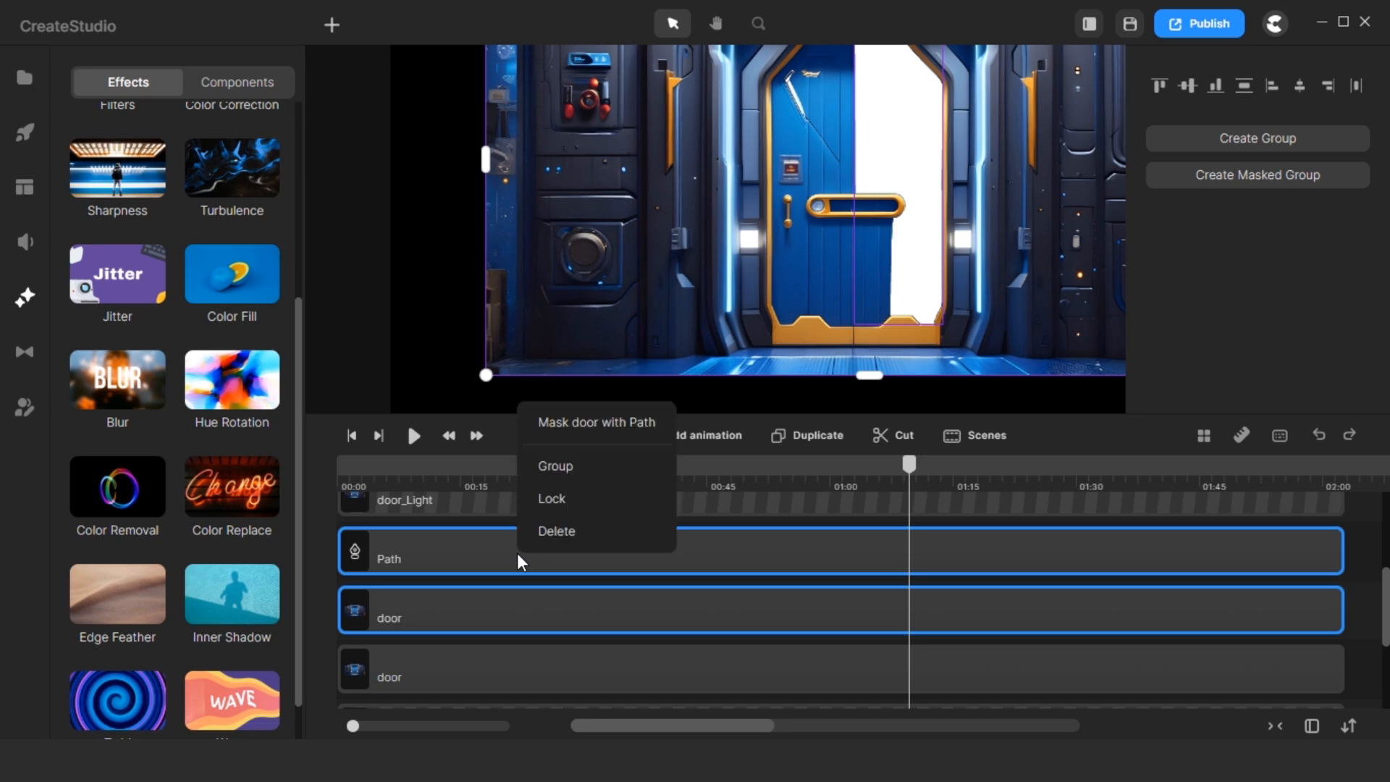
{"action": "left_click", "coordinate": [606, 423]}
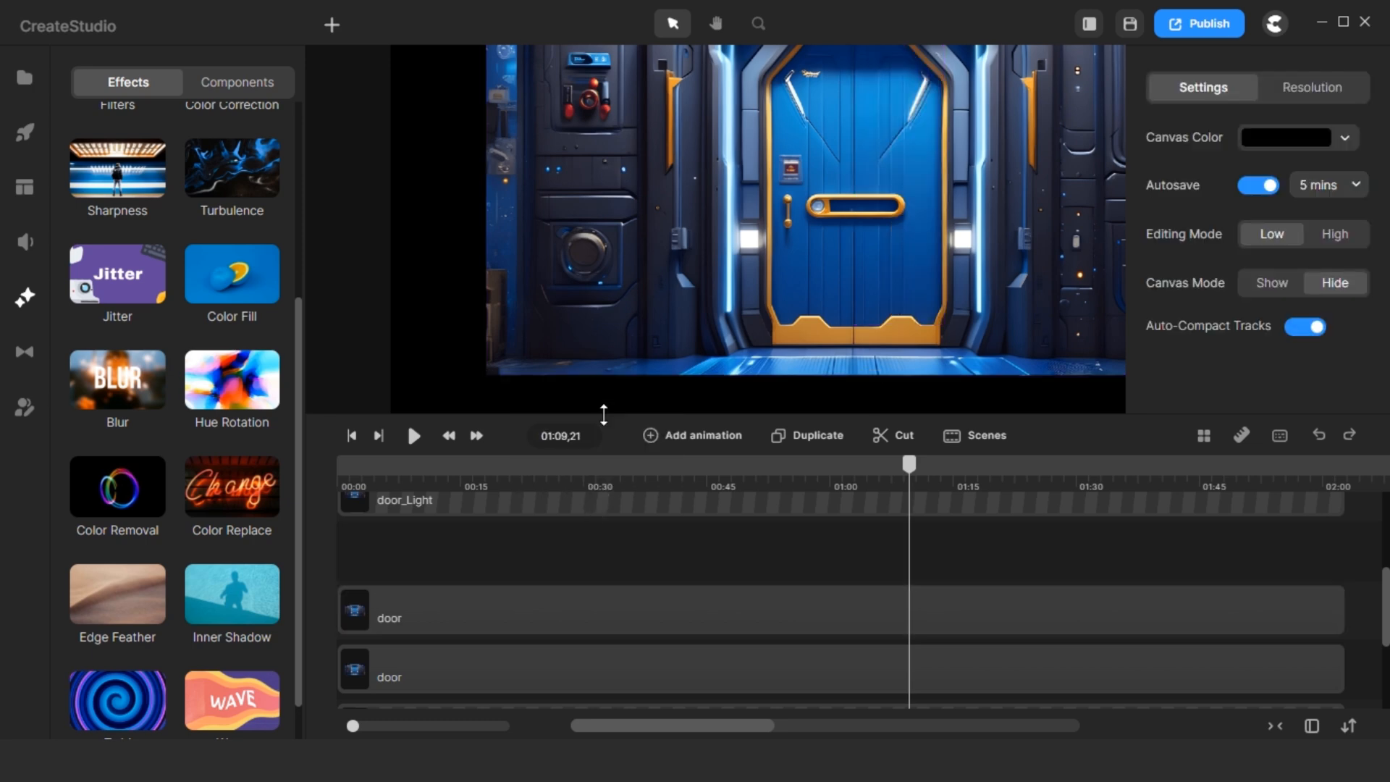
Flip the image of the masked right door half horizontally.
{"action": "left_click", "coordinate": [560, 620]}
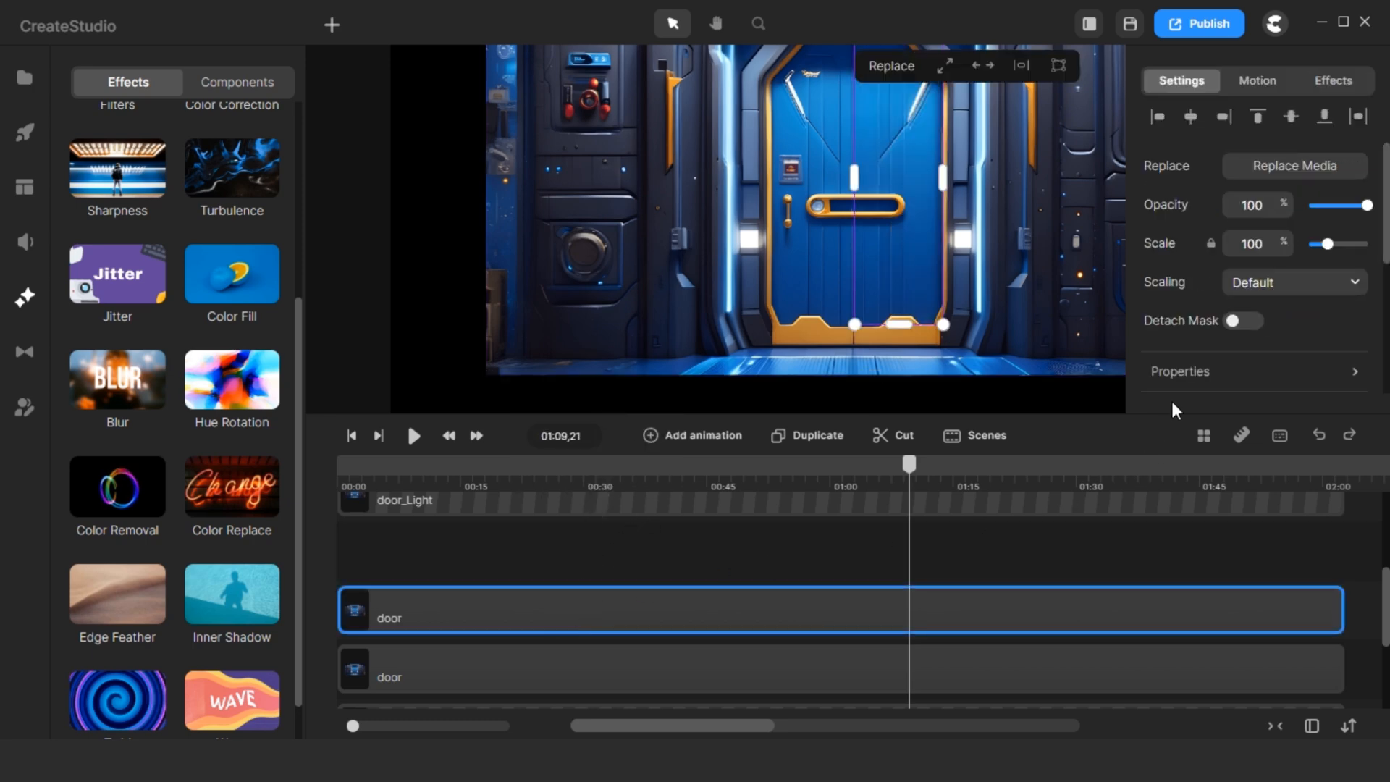
{"action": "left_click", "coordinate": [1180, 372]}
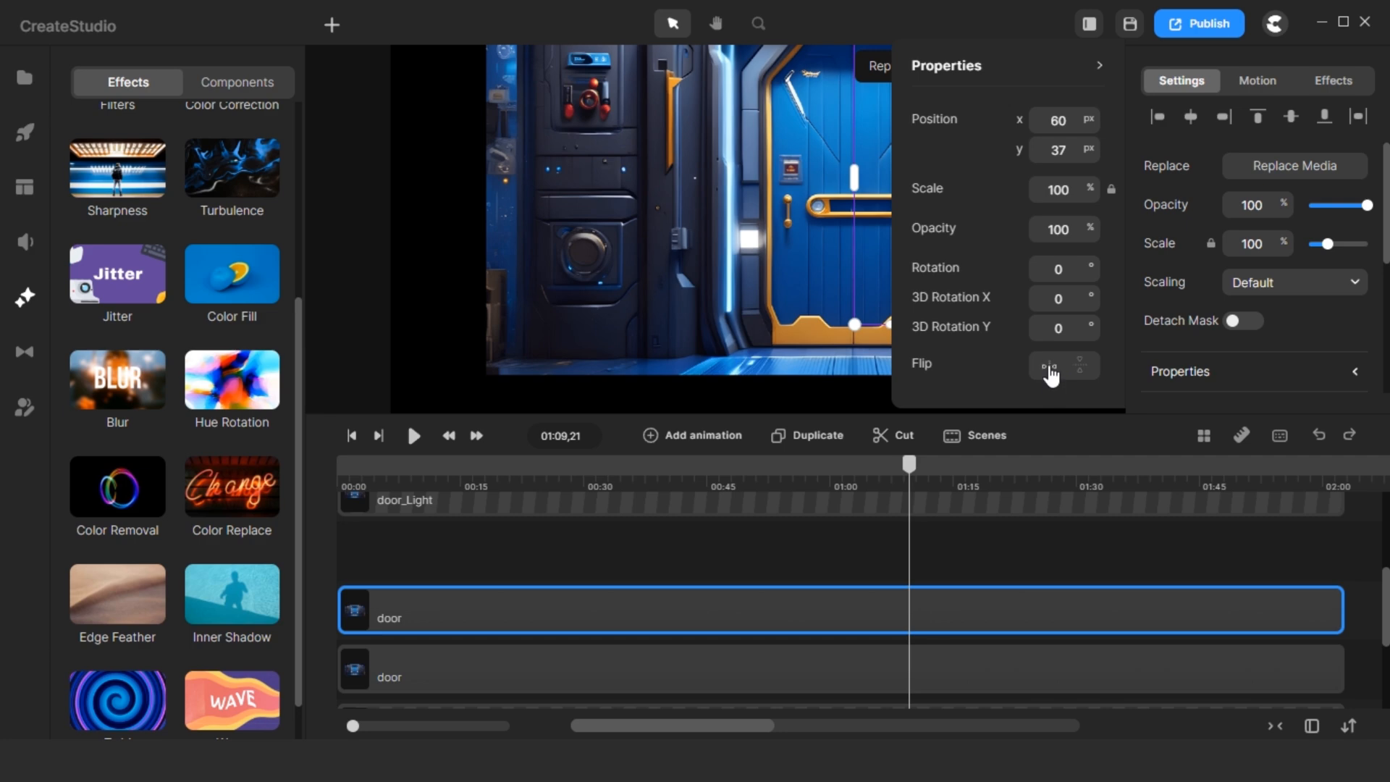
{"action": "left_click", "coordinate": [818, 561]}
{"action": "left_click", "coordinate": [828, 602]}
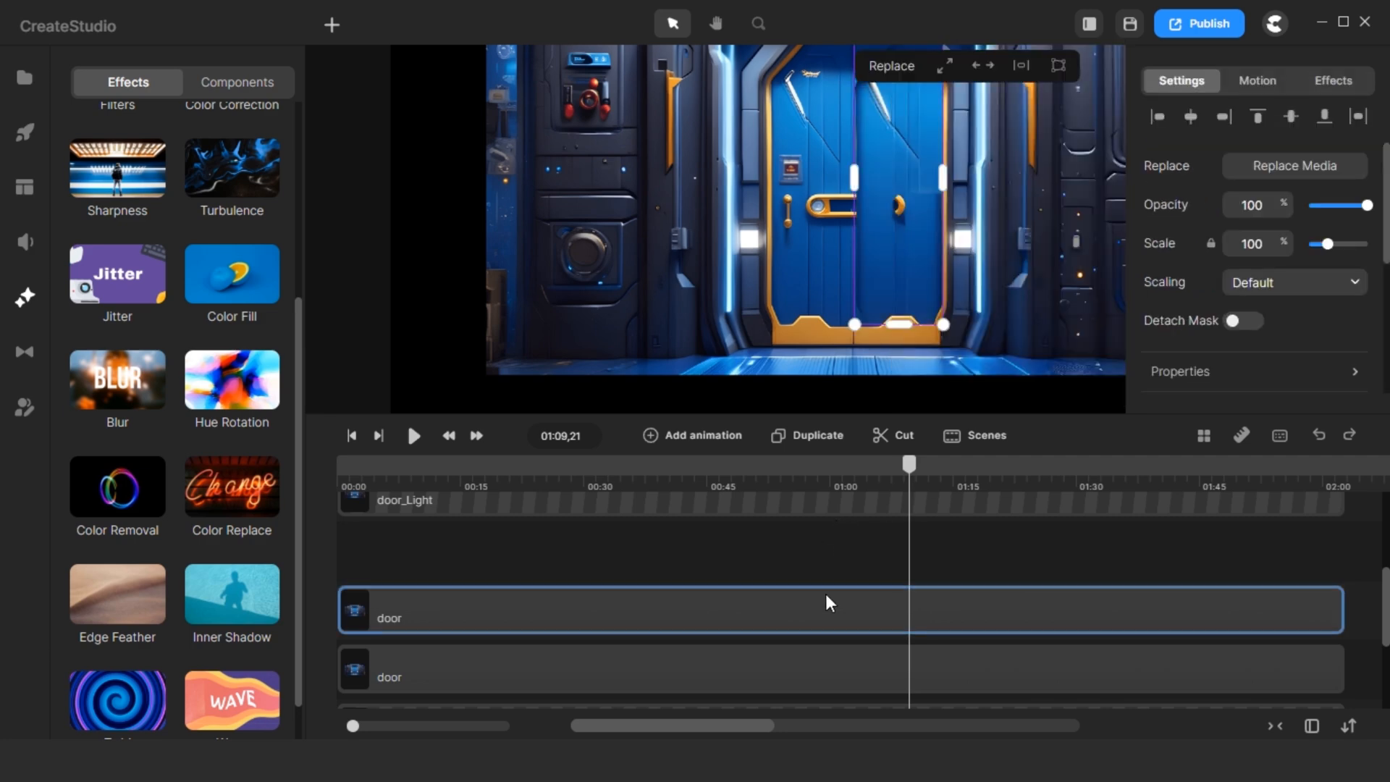
Move the flipped door half onto the doorway's left side and align its edge with the orange frame.
{"action": "left_click_drag", "start_coordinate": [875, 275], "coordinate": [789, 265]}
{"action": "scroll", "coordinate": [774, 308], "scroll_direction": "up", "scroll_amount": 5}
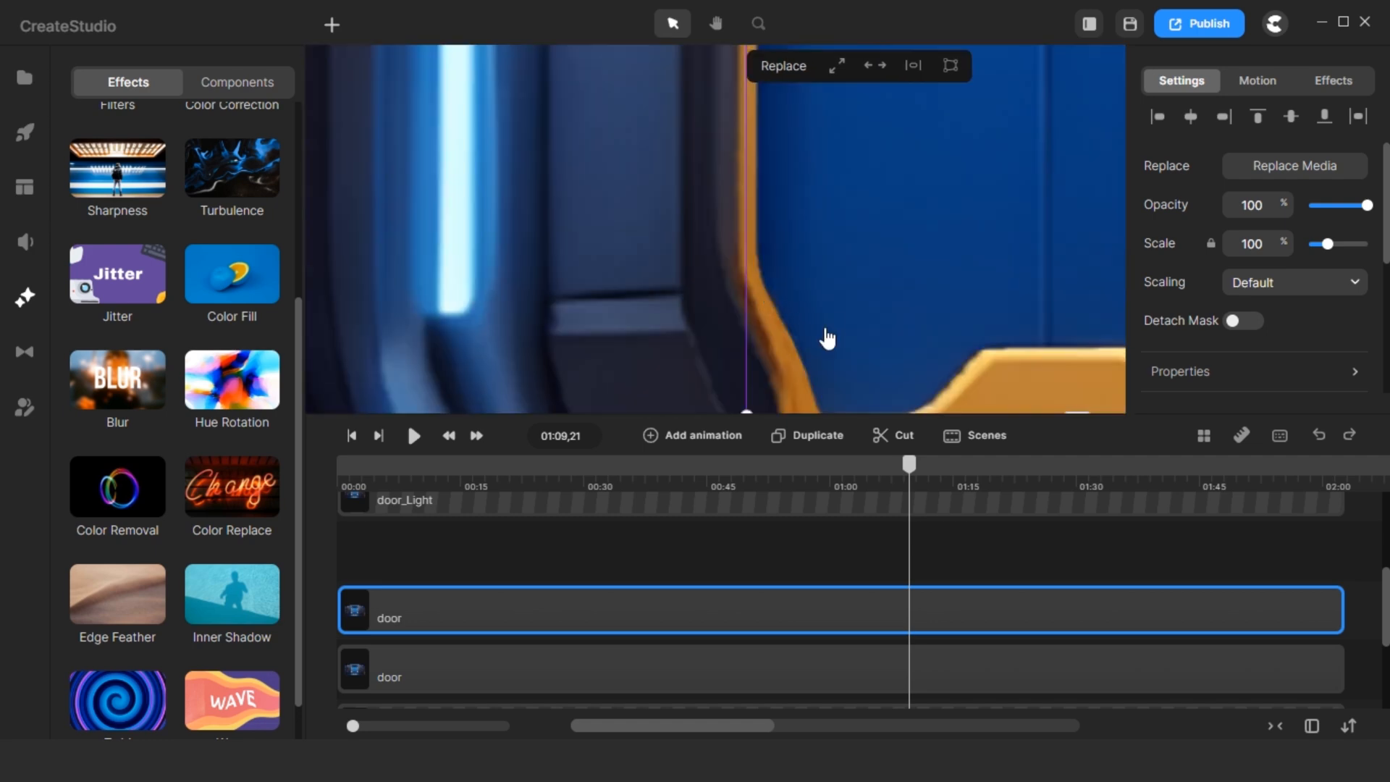
{"action": "left_click_drag", "start_coordinate": [826, 335], "coordinate": [840, 326]}
{"action": "scroll", "coordinate": [841, 327], "scroll_direction": "up", "scroll_amount": 3}
{"action": "scroll", "coordinate": [992, 326], "scroll_direction": "down", "scroll_amount": 3}
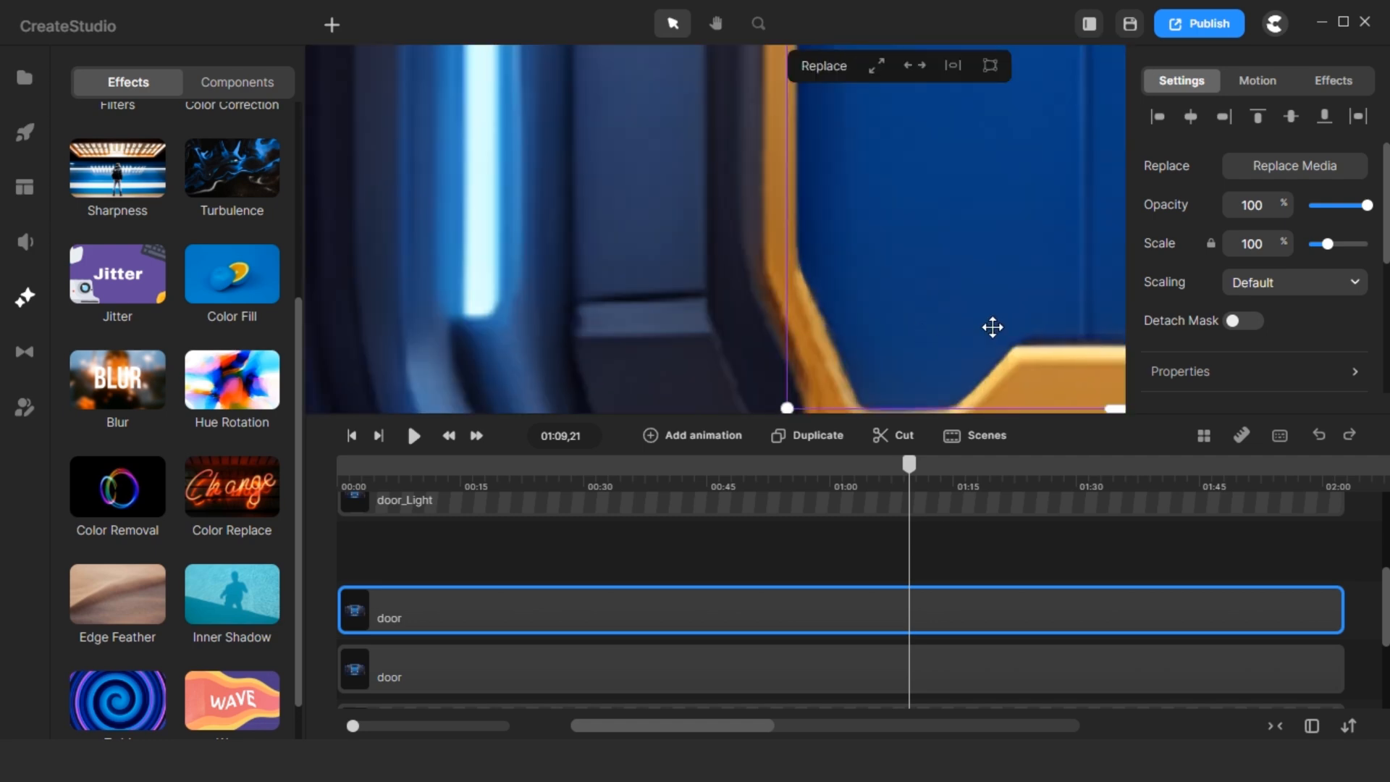
{"action": "scroll", "coordinate": [992, 326], "scroll_direction": "up", "scroll_amount": 2}
Edit the left door half's mask path, moving the lower inner corner point slightly inward.
{"action": "double_click", "coordinate": [1002, 306]}
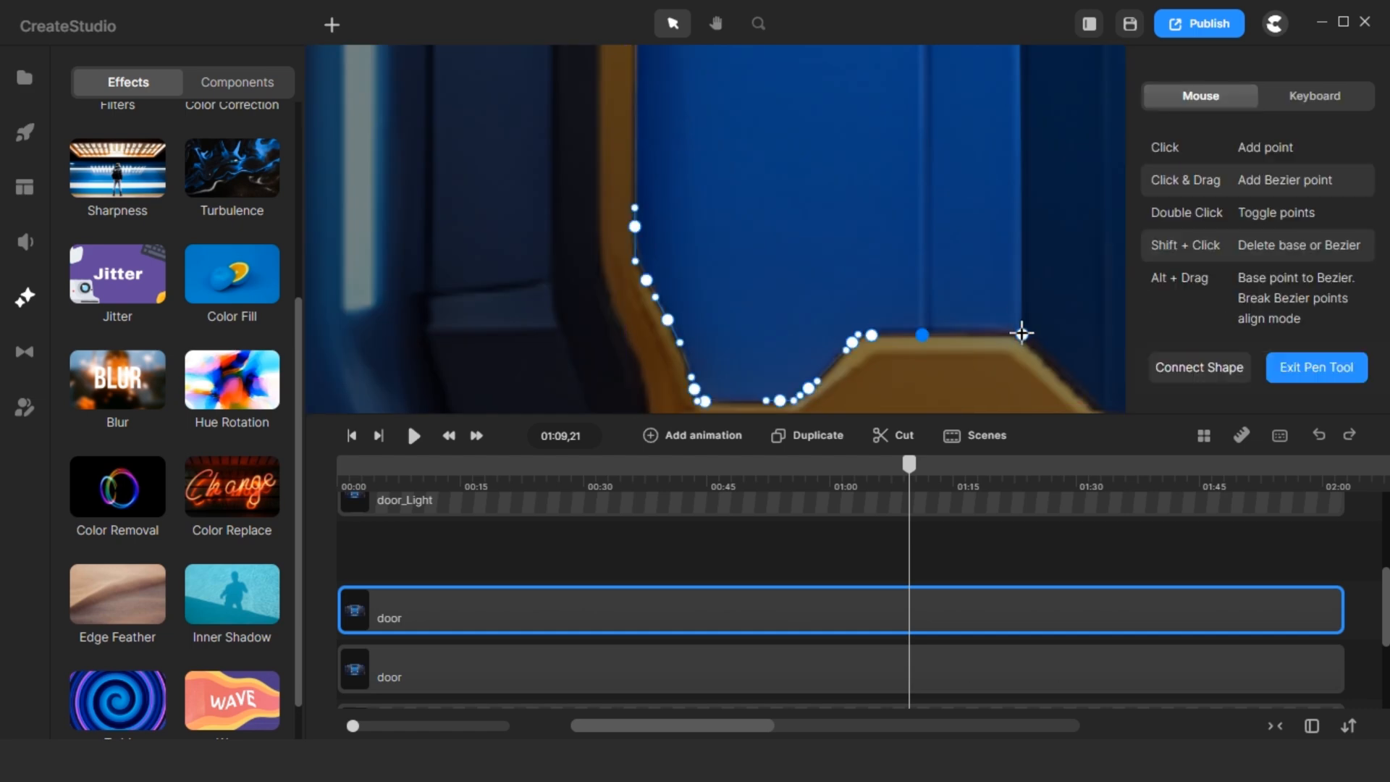
{"action": "left_click_drag", "start_coordinate": [1021, 332], "coordinate": [1005, 333]}
{"action": "left_click", "coordinate": [1303, 366]}
Move the mask points along the left door half's lower edge slightly up from the orange frame.
{"action": "left_click", "coordinate": [869, 609]}
{"action": "left_click_drag", "start_coordinate": [796, 413], "coordinate": [792, 445]}
{"action": "double_click", "coordinate": [765, 348]}
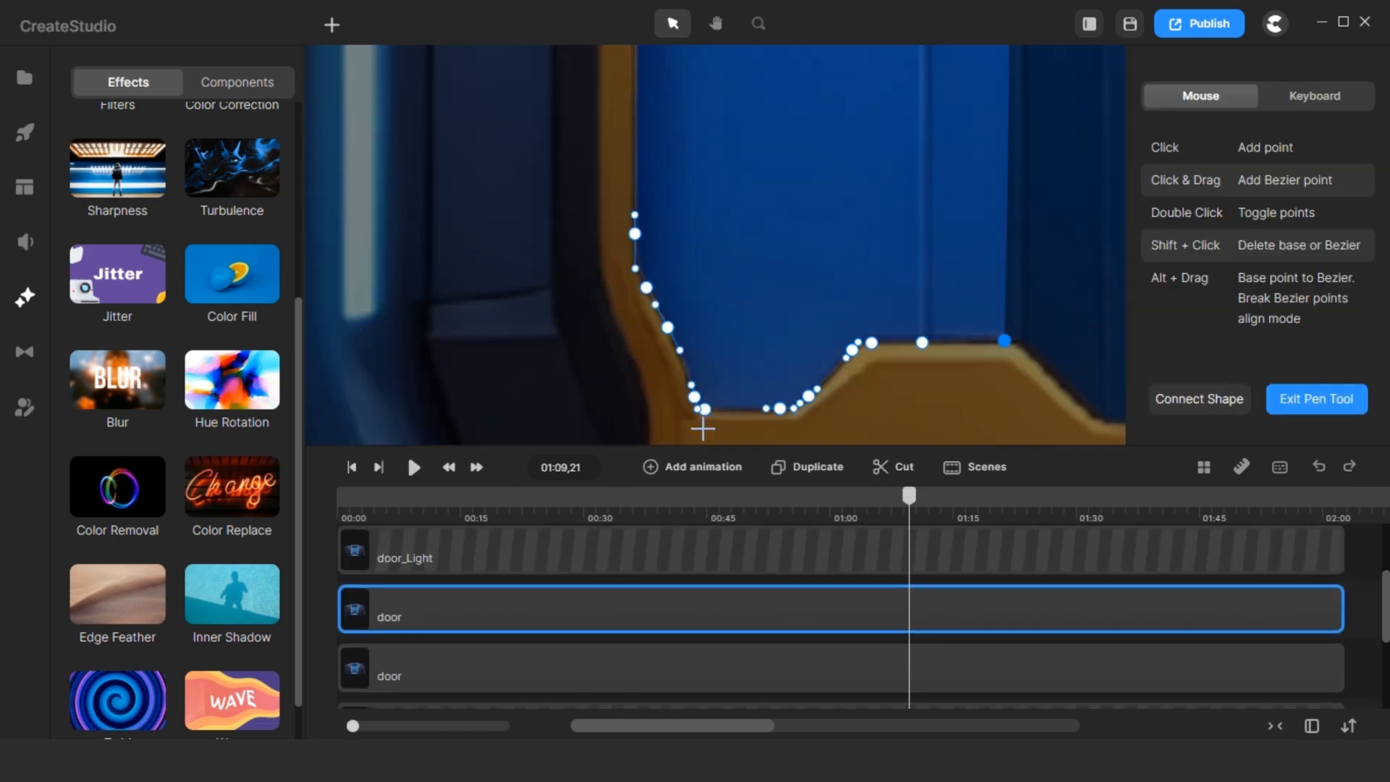
{"action": "scroll", "coordinate": [701, 427], "scroll_direction": "up", "scroll_amount": 3}
{"action": "left_click_drag", "start_coordinate": [670, 325], "coordinate": [676, 321]}
{"action": "left_click_drag", "start_coordinate": [704, 369], "coordinate": [704, 360]}
{"action": "left_click_drag", "start_coordinate": [911, 366], "coordinate": [913, 356]}
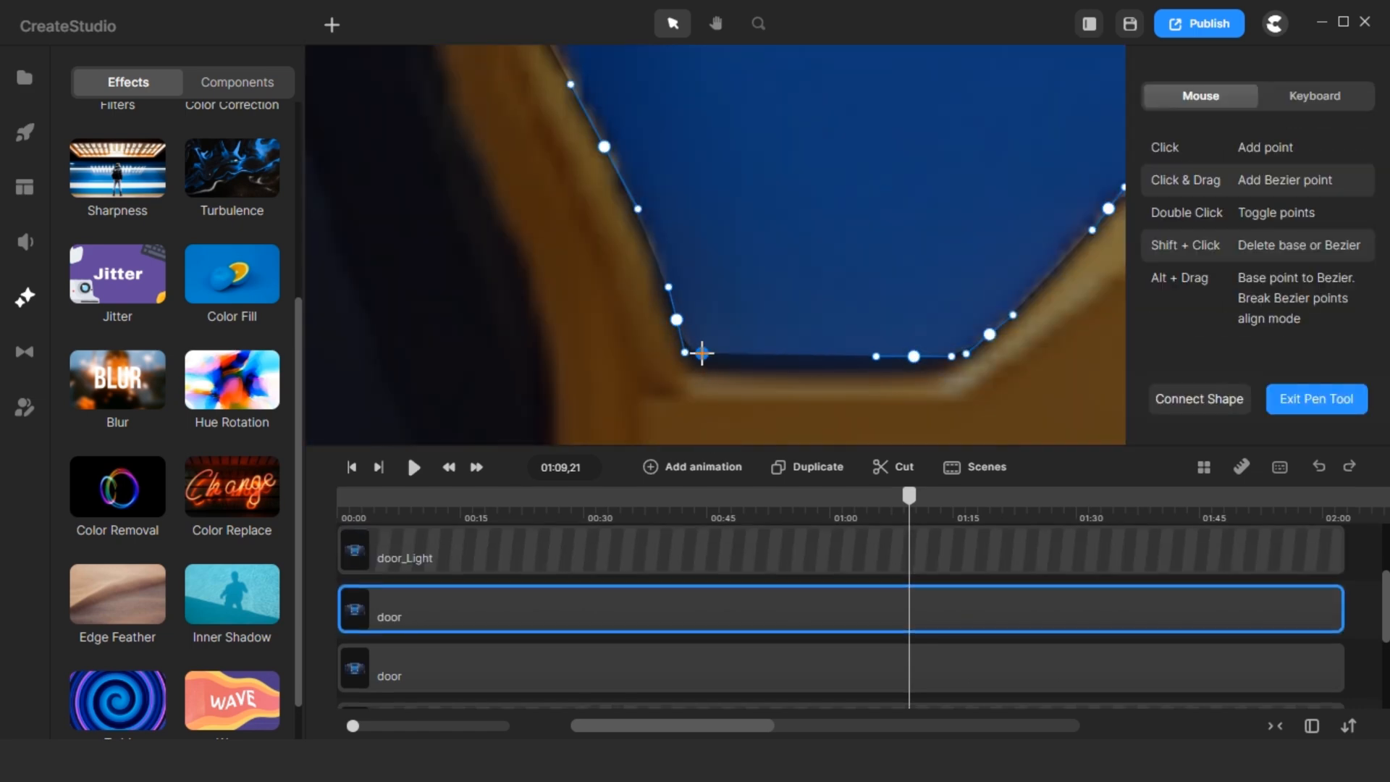
{"action": "left_click_drag", "start_coordinate": [989, 334], "coordinate": [990, 325]}
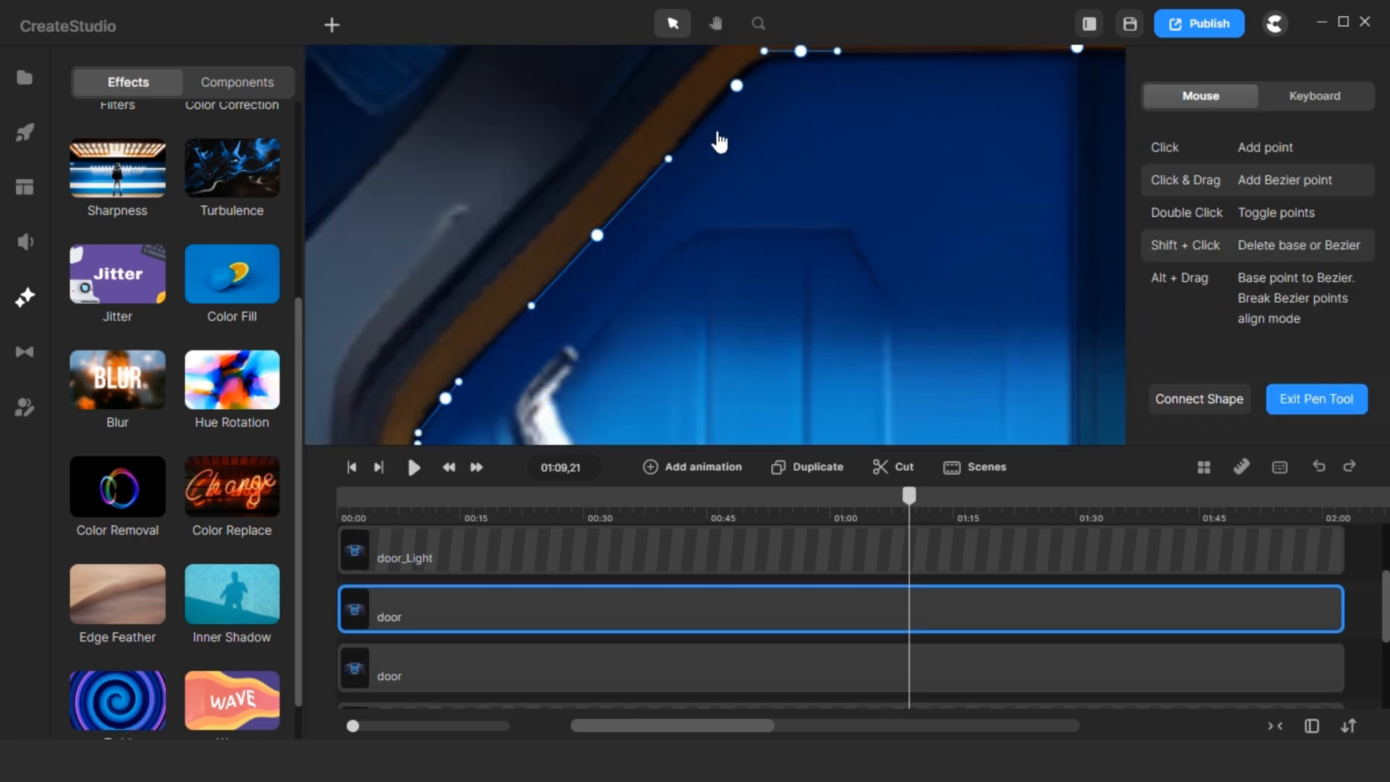
Move the mask points on the left door half's upper diagonal slightly inward and open the clip's Feather effect settings.
{"action": "left_click", "coordinate": [675, 156]}
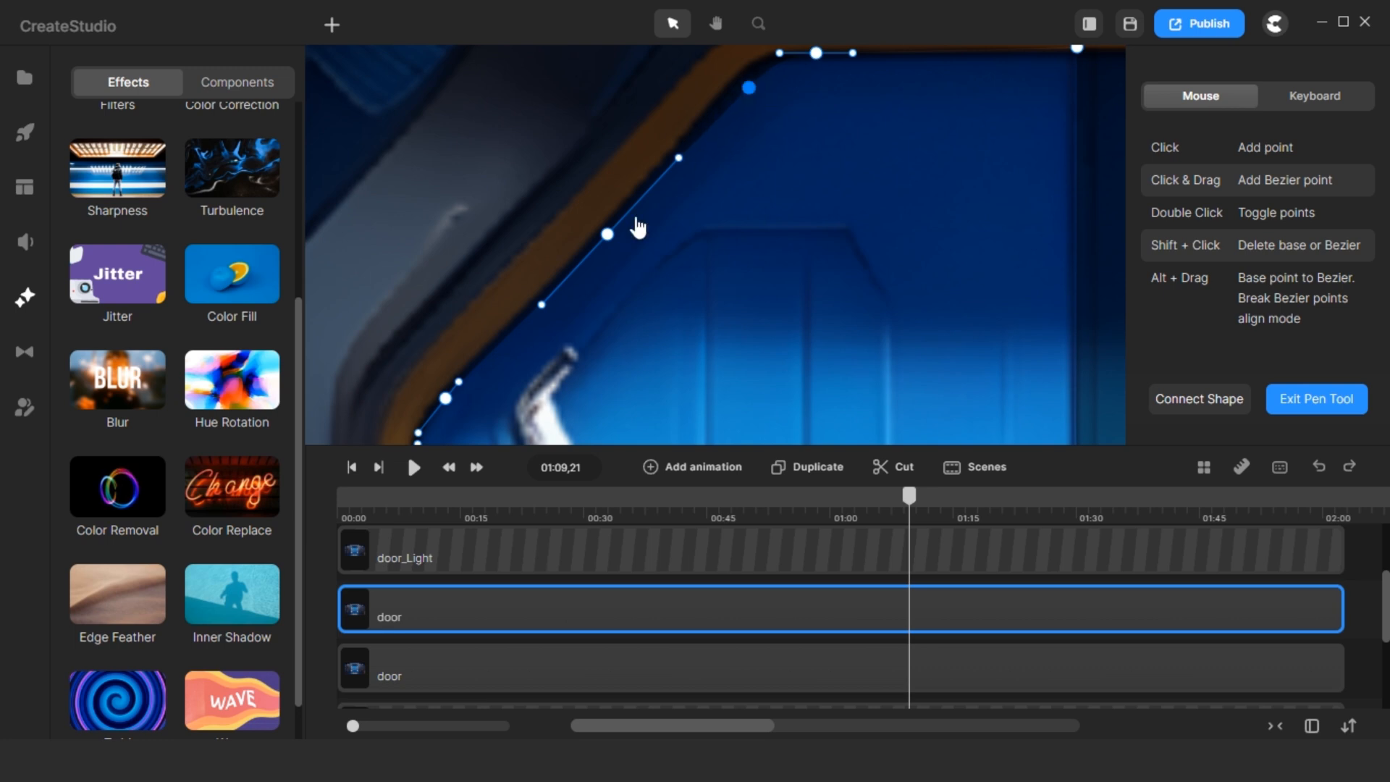
{"action": "left_click", "coordinate": [1285, 391]}
{"action": "left_click", "coordinate": [726, 177]}
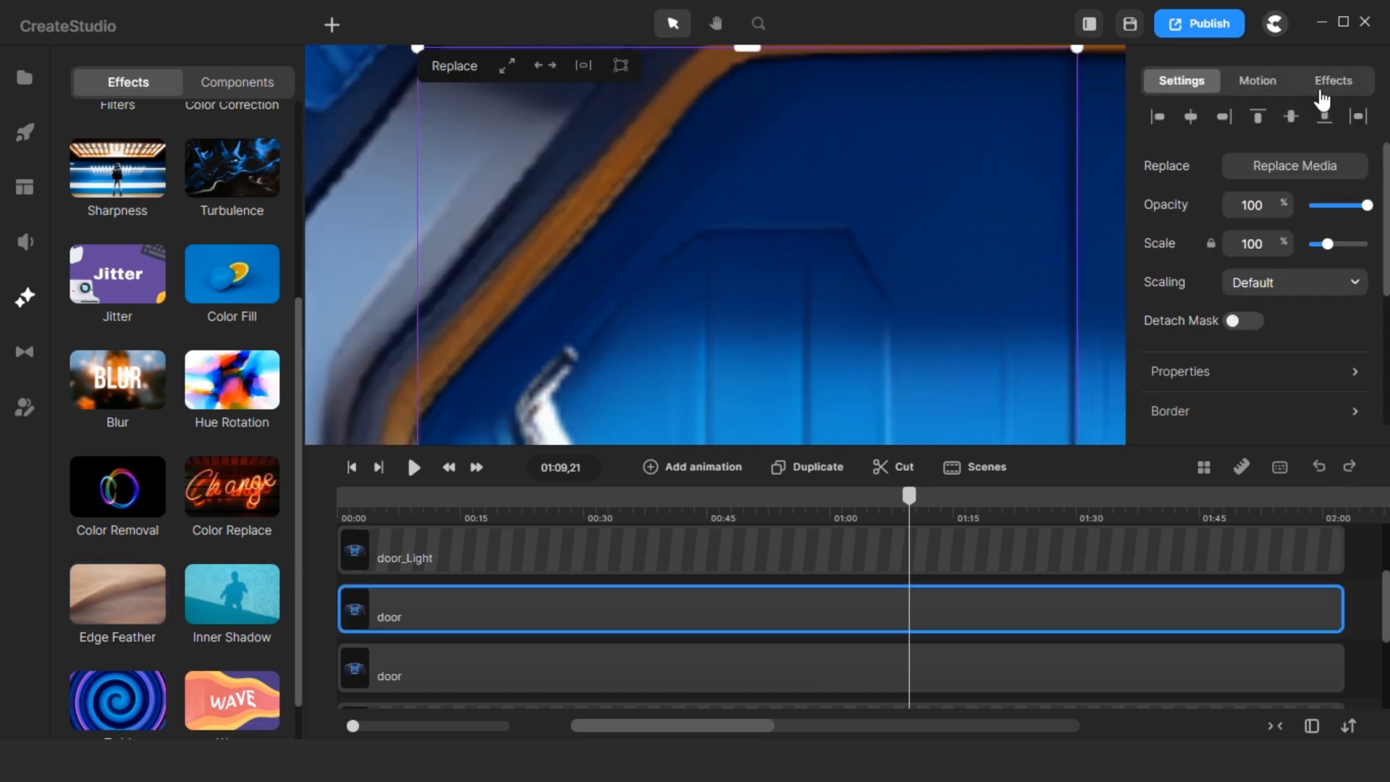
{"action": "left_click", "coordinate": [1324, 83]}
{"action": "left_click", "coordinate": [1202, 126]}
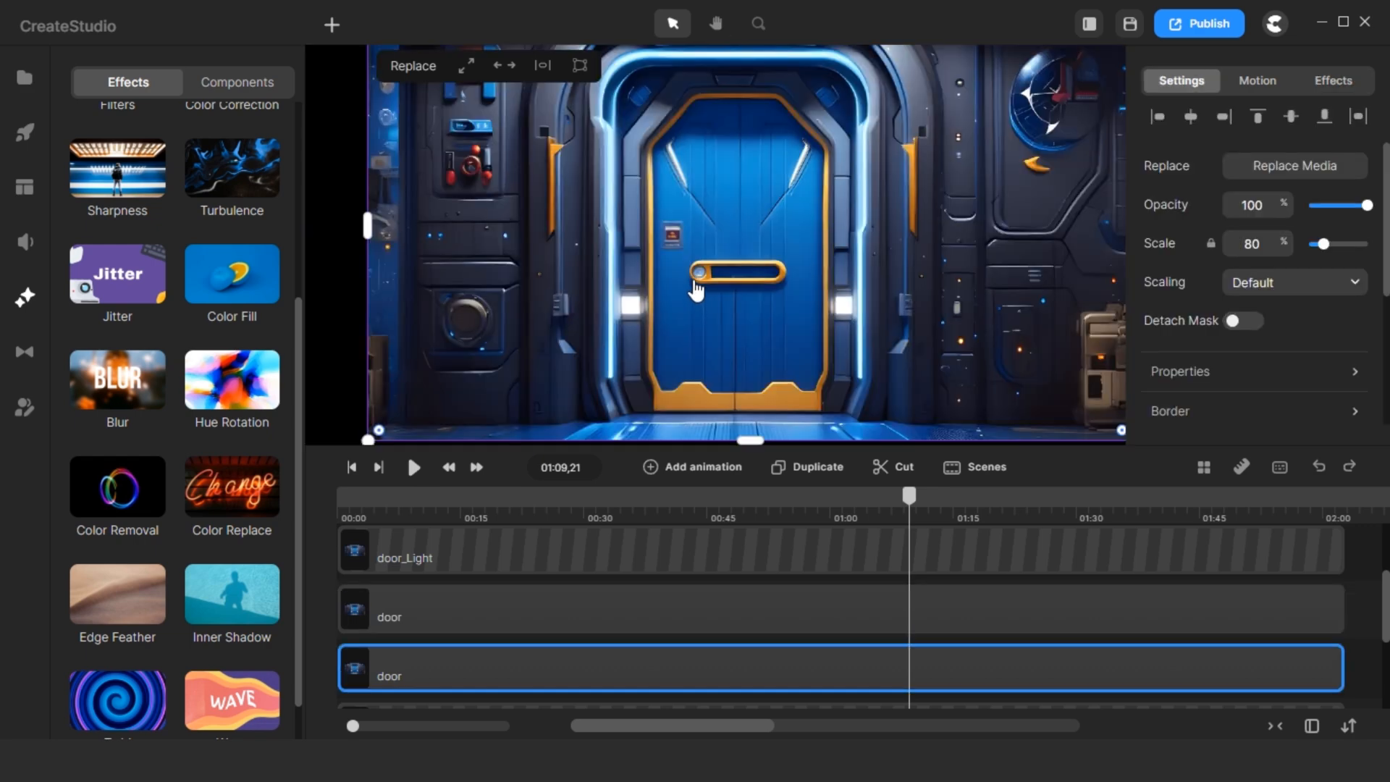
Select all scene layers and scale them together to fill the entire canvas.
{"action": "scroll", "coordinate": [693, 281], "scroll_direction": "up", "scroll_amount": 5}
{"action": "left_click", "coordinate": [653, 160]}
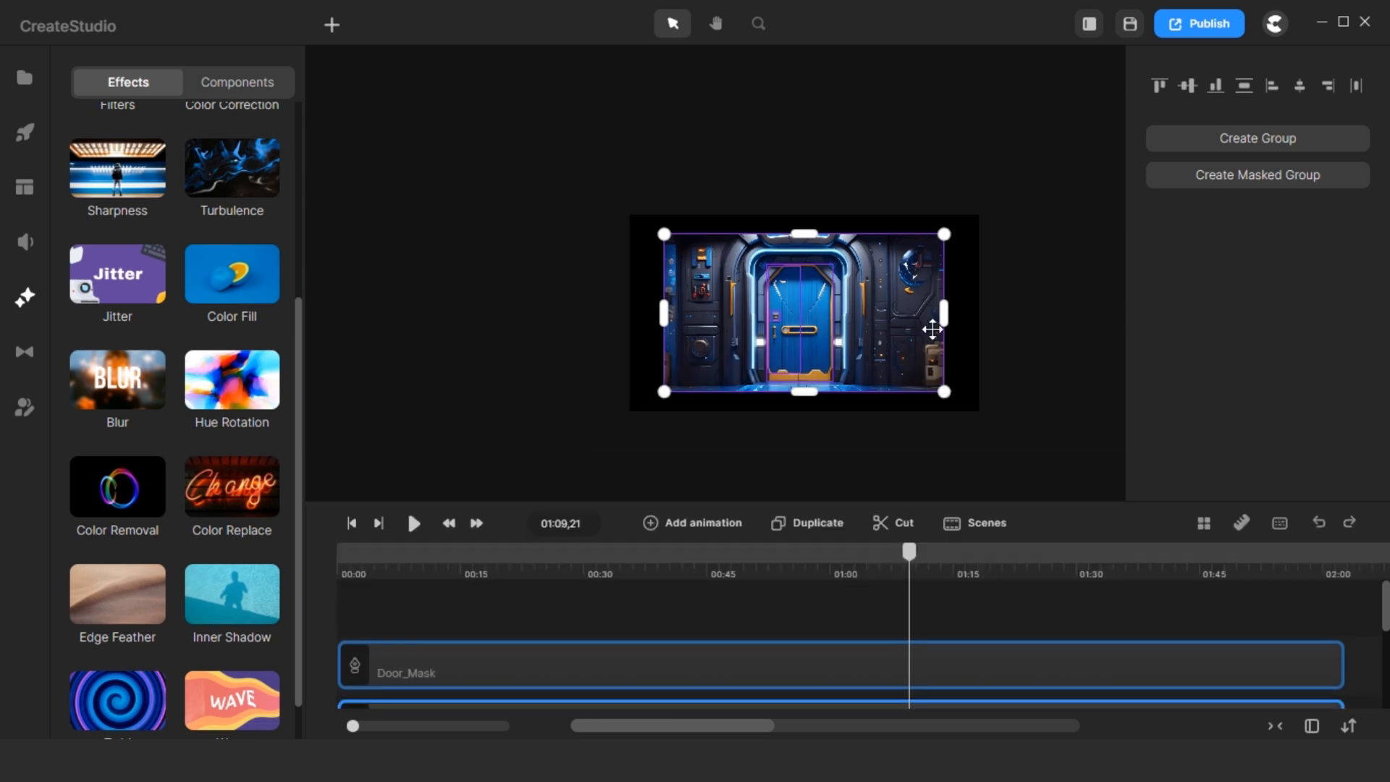
{"action": "left_click_drag", "start_coordinate": [944, 234], "coordinate": [979, 214]}
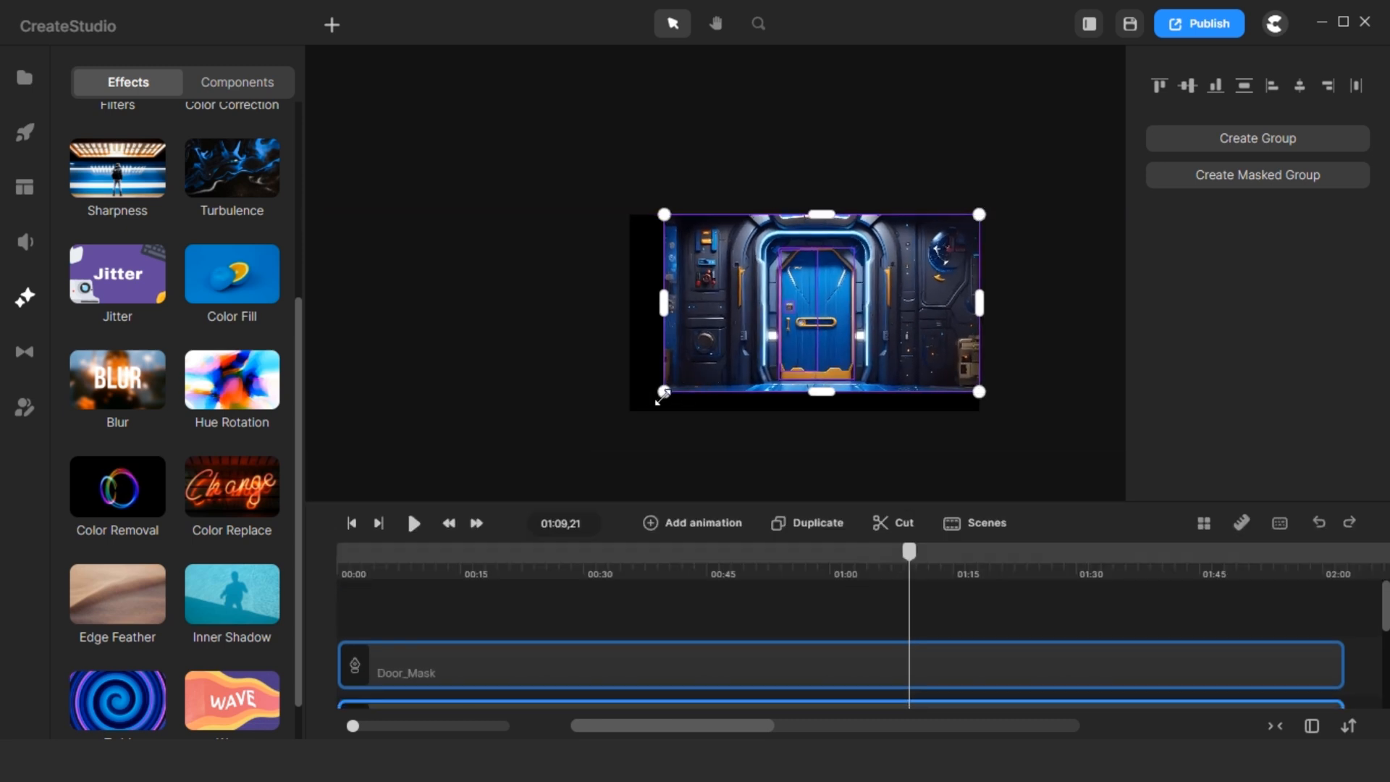
{"action": "left_click_drag", "start_coordinate": [662, 395], "coordinate": [631, 413]}
{"action": "left_click_drag", "start_coordinate": [965, 403], "coordinate": [979, 410]}
{"action": "left_click_drag", "start_coordinate": [979, 216], "coordinate": [982, 212]}
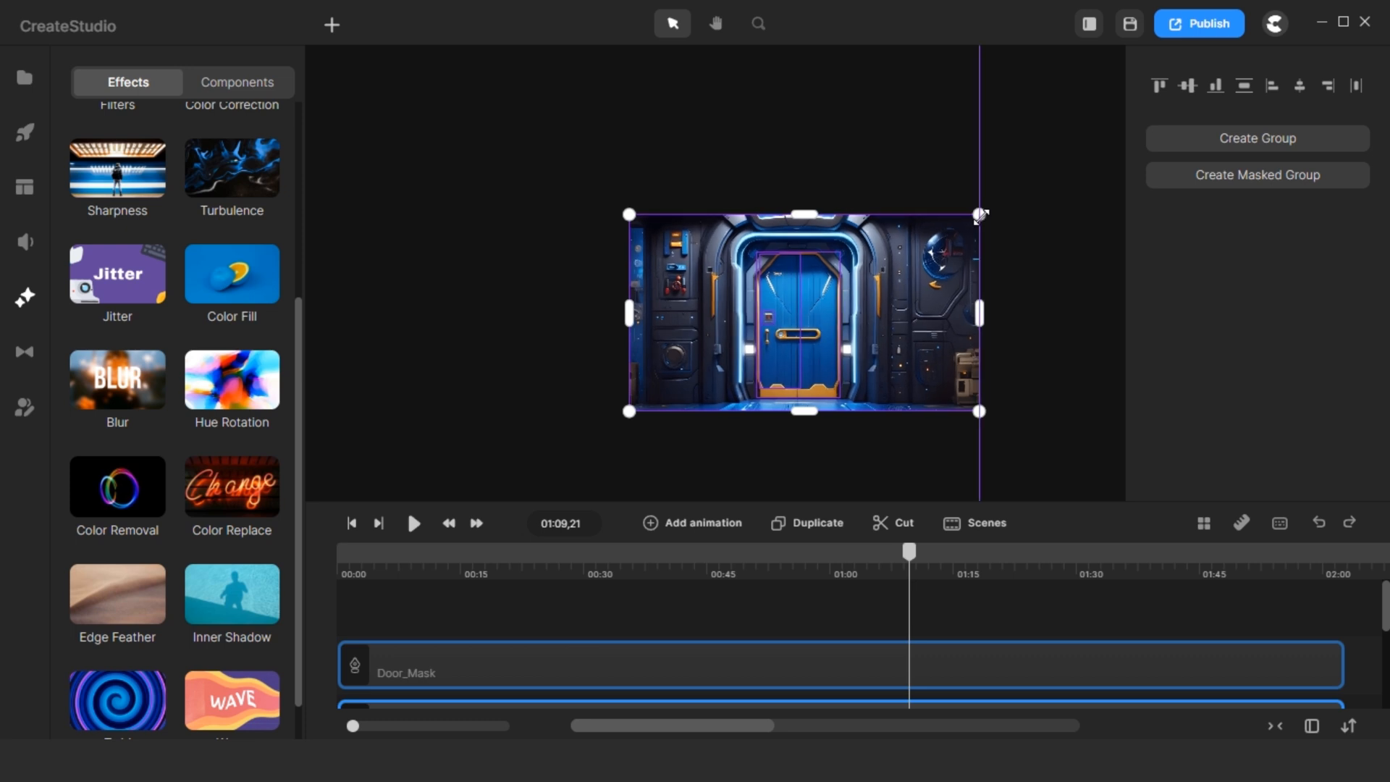
{"action": "left_click", "coordinate": [1005, 333]}
Select the two door clips and free a track between them and door_Light.
{"action": "left_click", "coordinate": [610, 658]}
{"action": "left_click", "coordinate": [602, 616]}
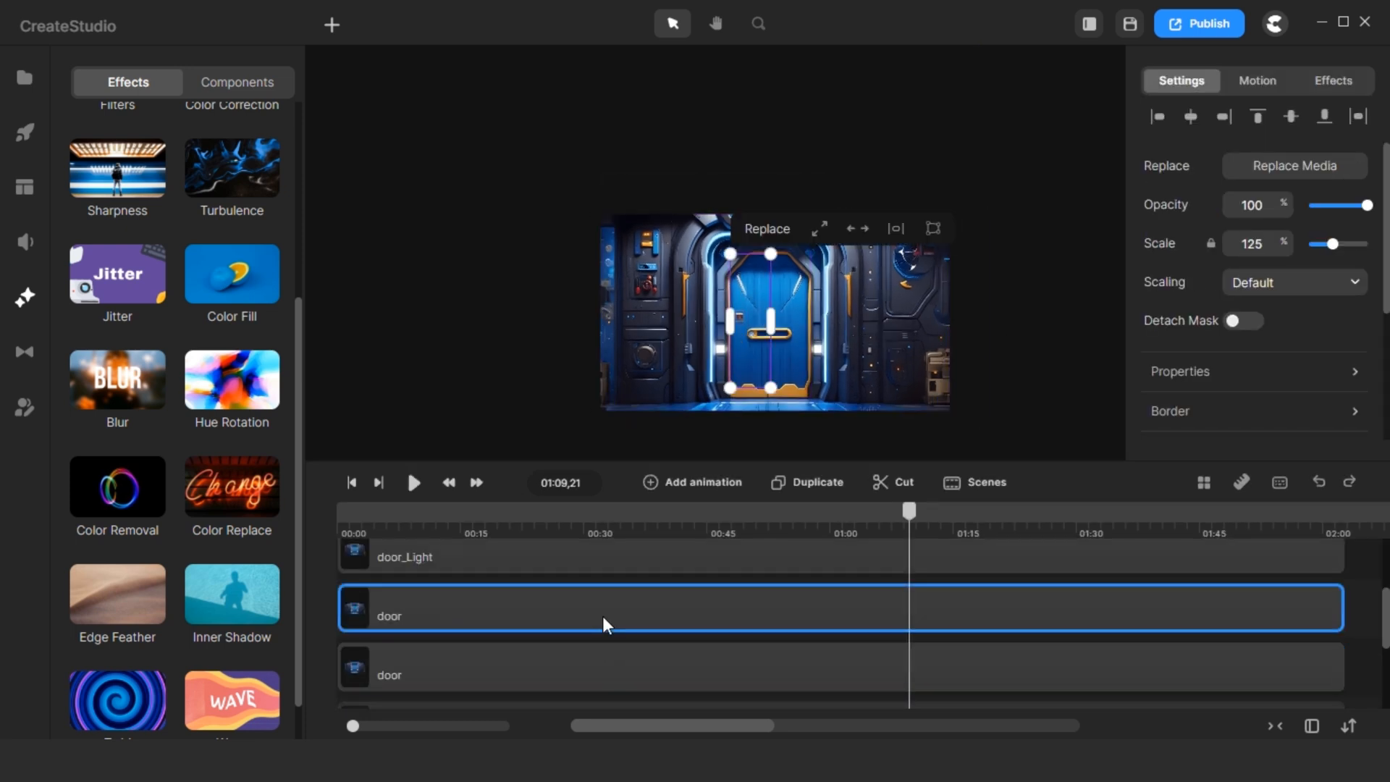
{"action": "left_click", "coordinate": [598, 656], "text": "shift"}
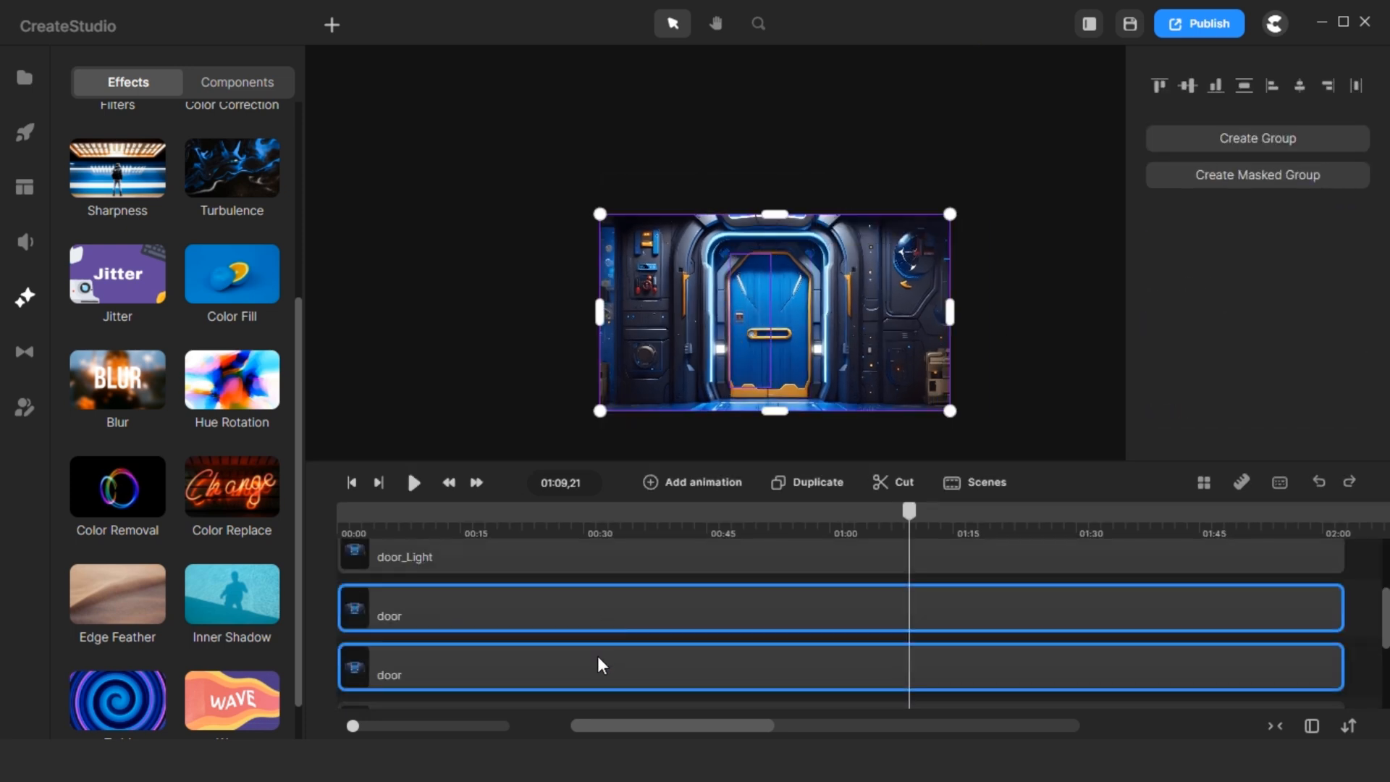
{"action": "right_click", "coordinate": [598, 657]}
{"action": "left_click", "coordinate": [650, 568]}
{"action": "right_click", "coordinate": [652, 570]}
{"action": "left_click", "coordinate": [677, 554]}
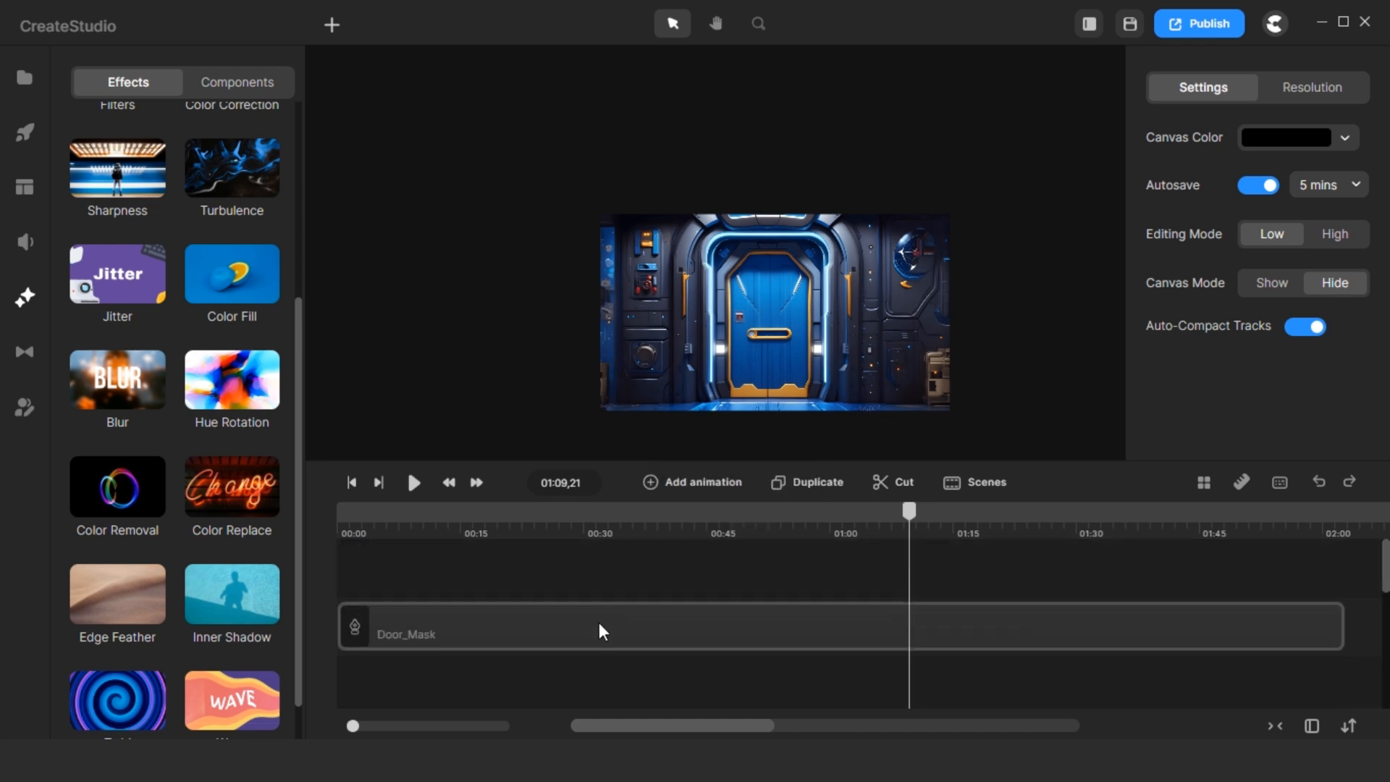
Show the hidden Door_Mask clip and move it directly below door_Light.
{"action": "left_click", "coordinate": [599, 625]}
{"action": "right_click", "coordinate": [598, 622]}
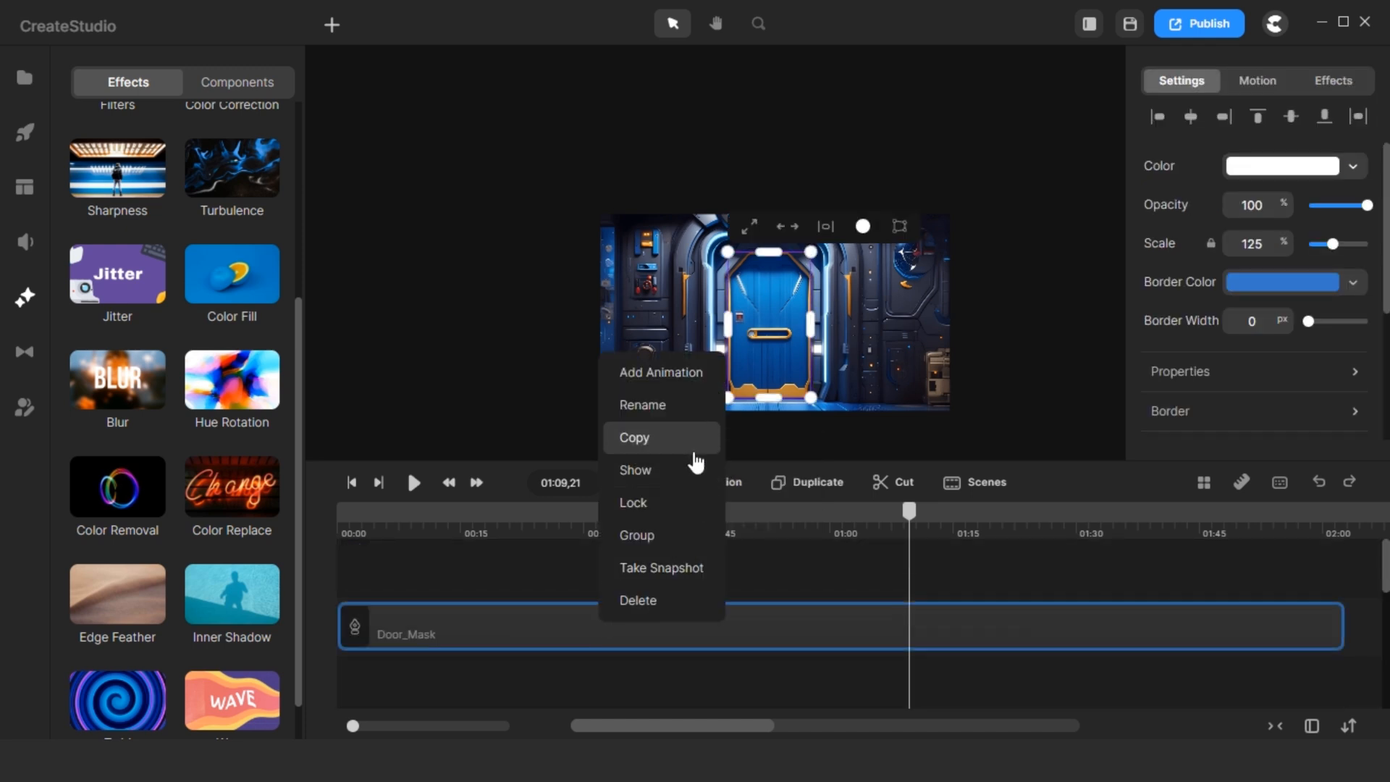
{"action": "left_click", "coordinate": [672, 478]}
{"action": "left_click_drag", "start_coordinate": [661, 609], "coordinate": [681, 583]}
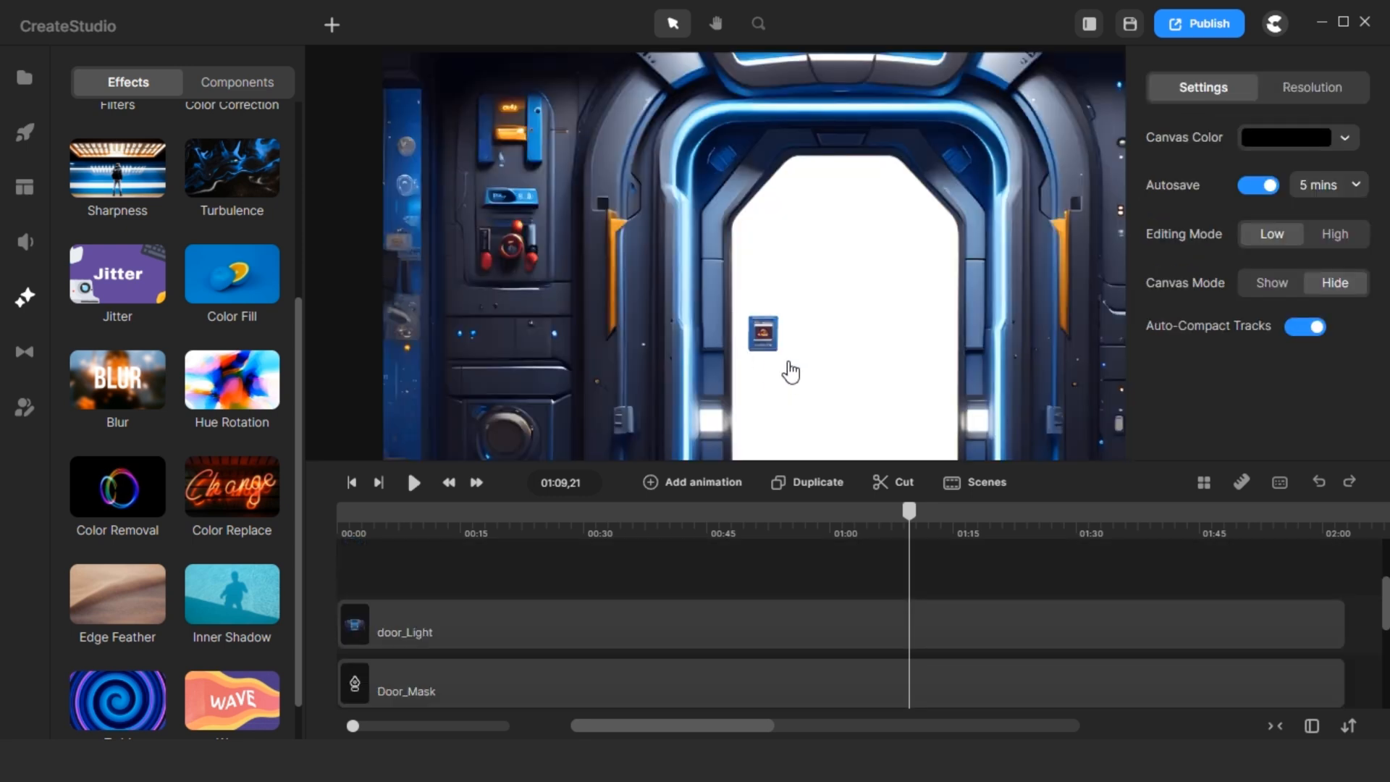
Add a rectangle and scale it down to a small shape over the door light panel.
{"action": "scroll", "coordinate": [788, 363], "scroll_direction": "up", "scroll_amount": 5}
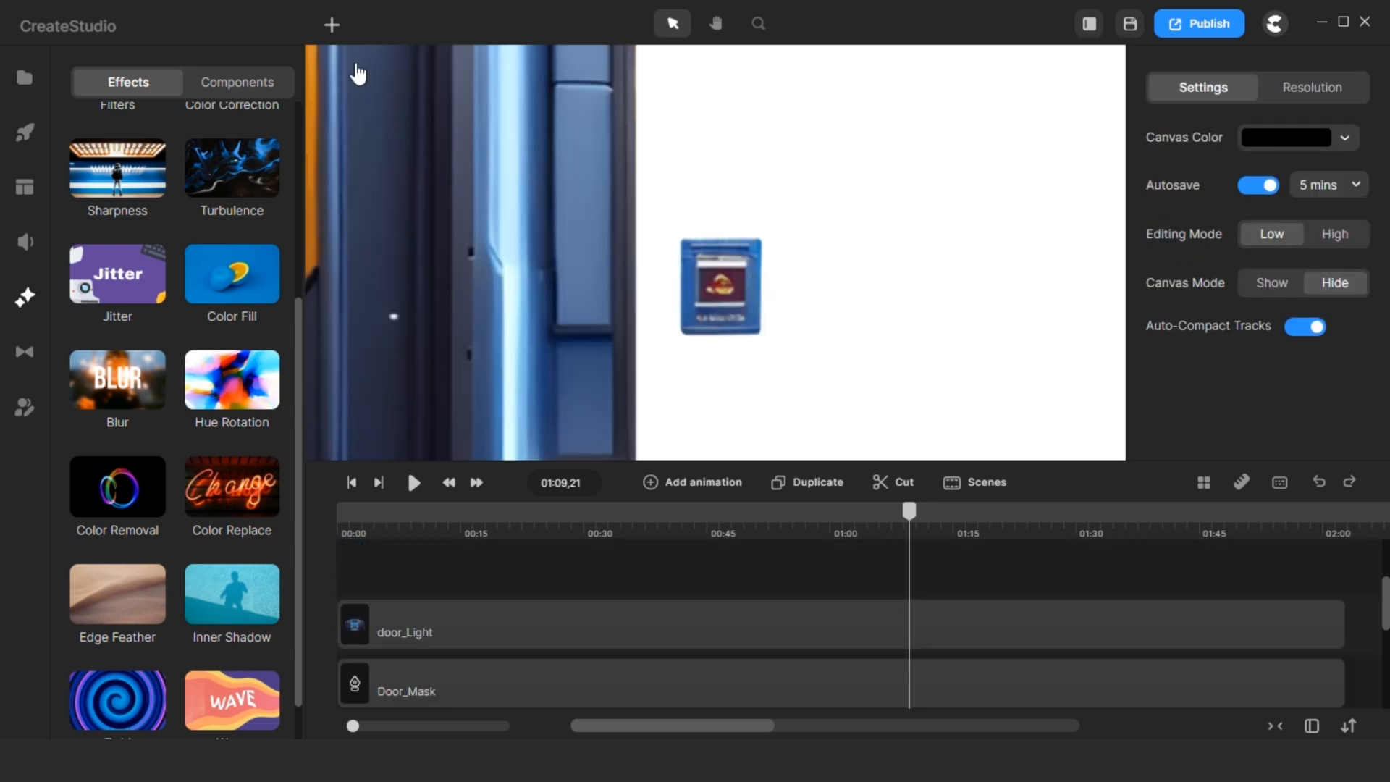
{"action": "left_click", "coordinate": [335, 27]}
{"action": "left_click", "coordinate": [383, 142]}
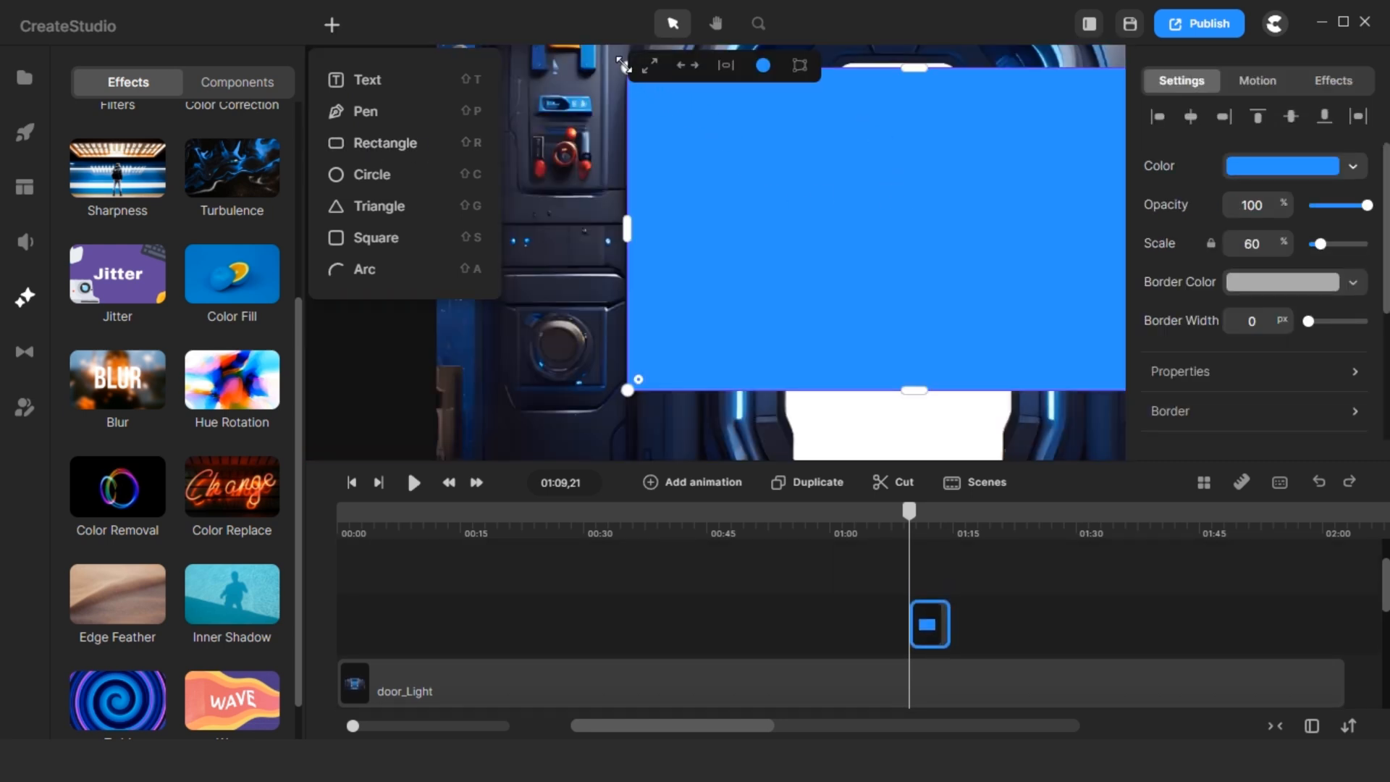
{"action": "left_click_drag", "start_coordinate": [625, 66], "coordinate": [845, 269]}
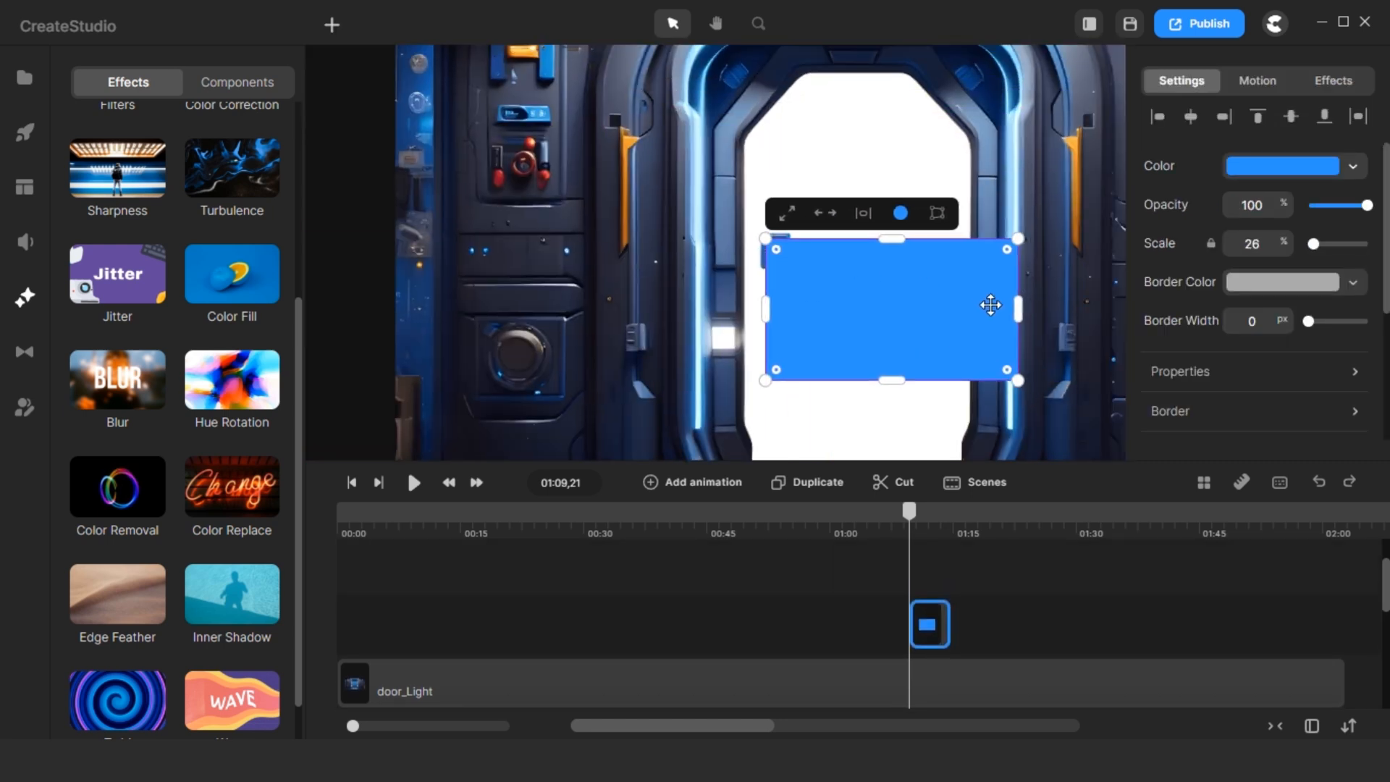
{"action": "left_click_drag", "start_coordinate": [1018, 381], "coordinate": [707, 238]}
Fit the small rectangle's edges to the dark screen area of the door light panel.
{"action": "scroll", "coordinate": [816, 267], "scroll_direction": "up", "scroll_amount": 5}
{"action": "left_click_drag", "start_coordinate": [636, 168], "coordinate": [638, 213]}
{"action": "left_click_drag", "start_coordinate": [637, 262], "coordinate": [653, 254]}
{"action": "left_click_drag", "start_coordinate": [722, 254], "coordinate": [697, 255]}
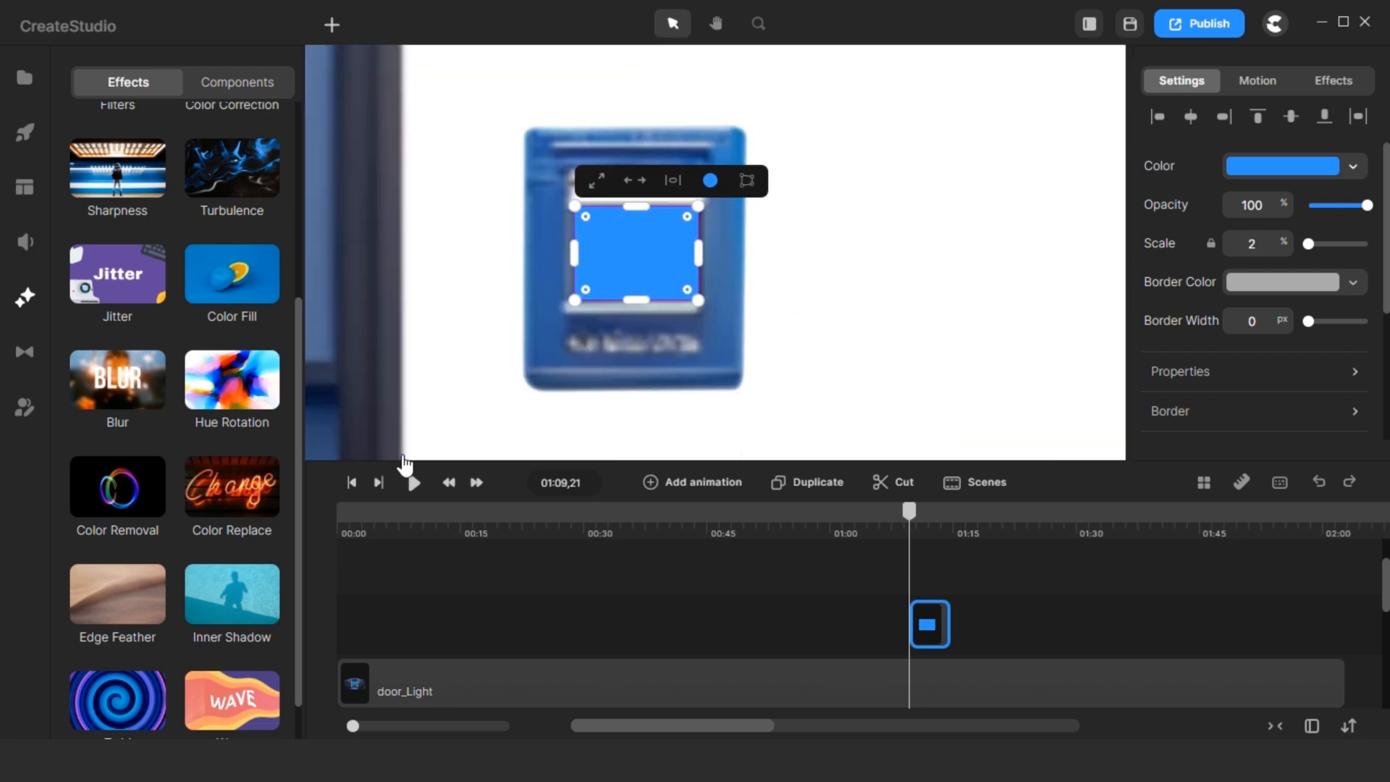
Apply the Edge Feather effect to the rectangle and change its color to red.
{"action": "left_click_drag", "start_coordinate": [127, 592], "coordinate": [632, 247]}
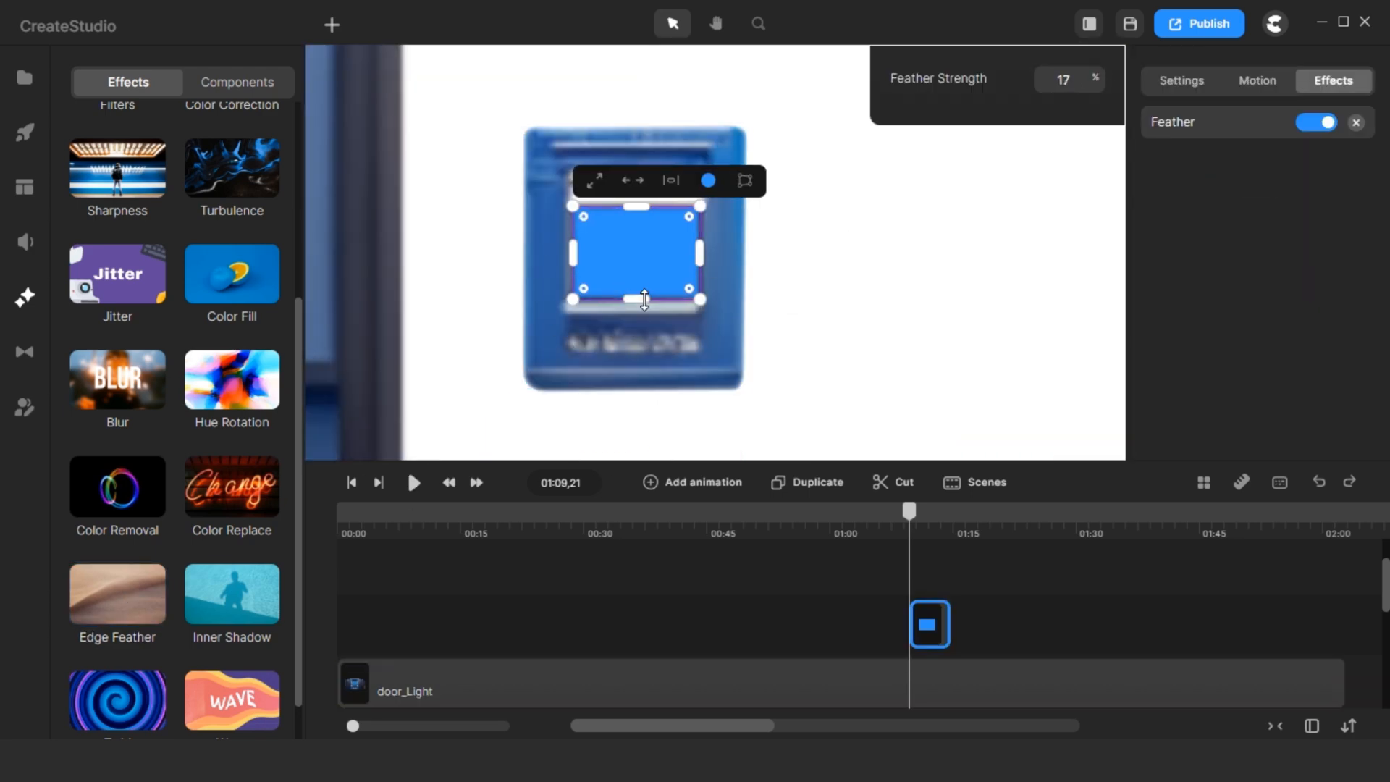
{"action": "left_click", "coordinate": [1199, 85]}
{"action": "left_click", "coordinate": [1276, 163]}
{"action": "left_click_drag", "start_coordinate": [1174, 292], "coordinate": [1248, 292]}
{"action": "left_click", "coordinate": [868, 627]}
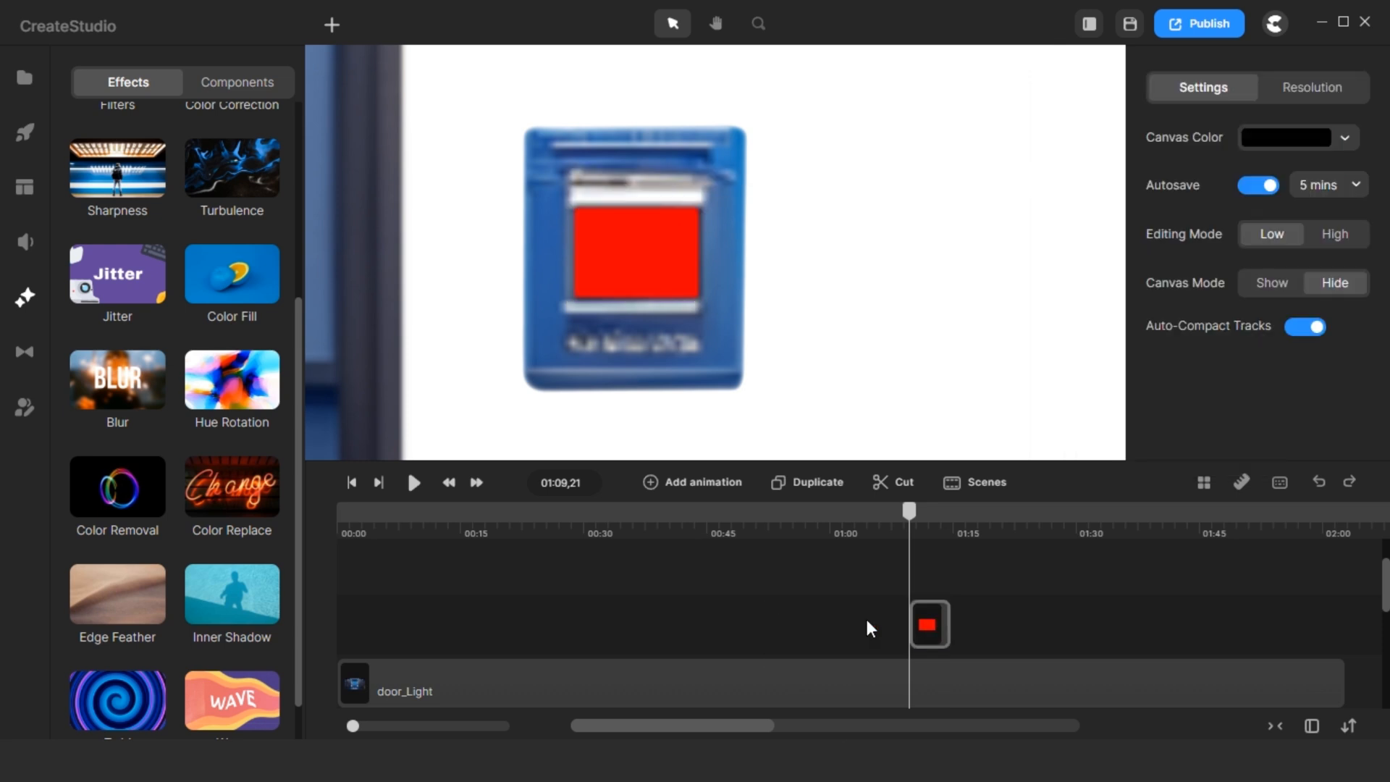
Move the red rectangle clip to the start of the timeline and trim it to about one second.
{"action": "left_click_drag", "start_coordinate": [930, 624], "coordinate": [356, 624]}
{"action": "left_click_drag", "start_coordinate": [353, 725], "coordinate": [450, 725]}
{"action": "left_click", "coordinate": [943, 512]}
{"action": "left_click_drag", "start_coordinate": [1094, 623], "coordinate": [498, 601]}
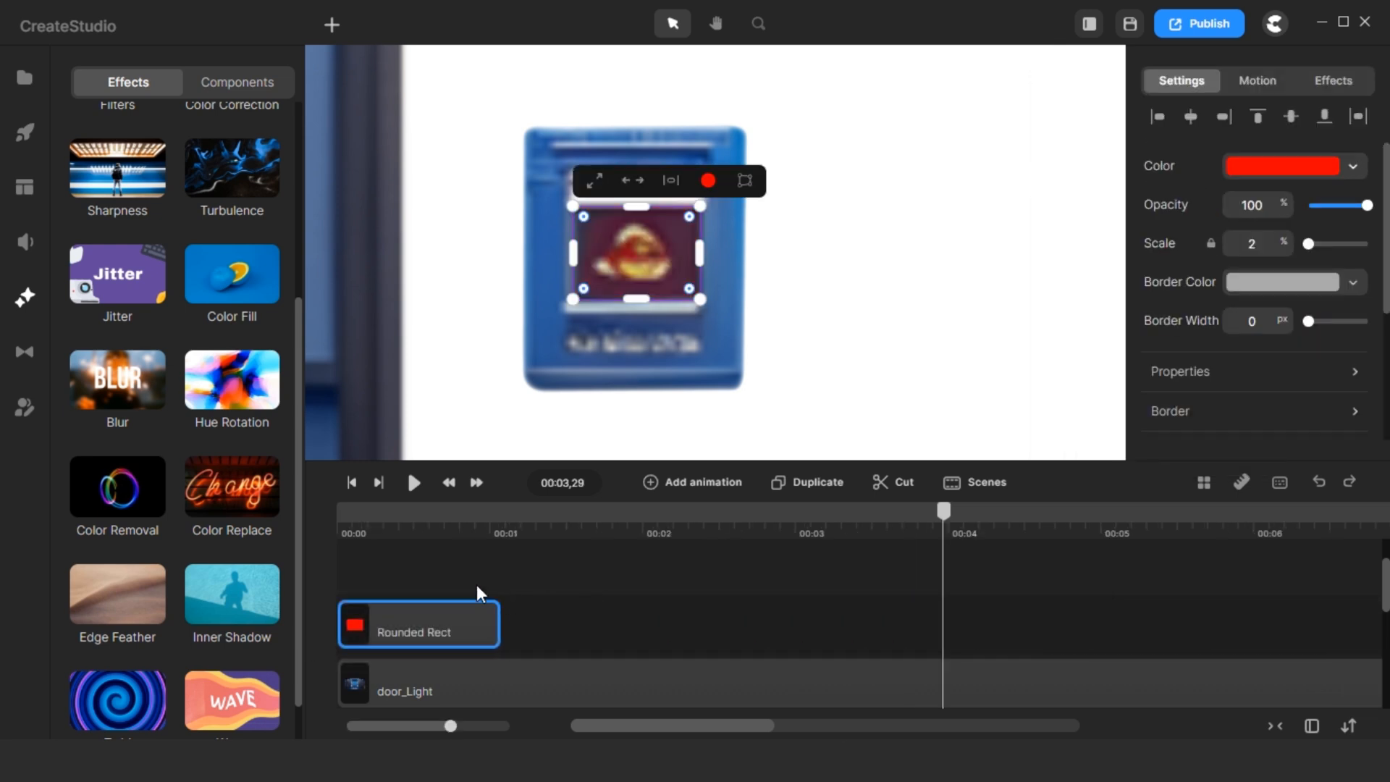
{"action": "left_click_drag", "start_coordinate": [429, 518], "coordinate": [440, 535]}
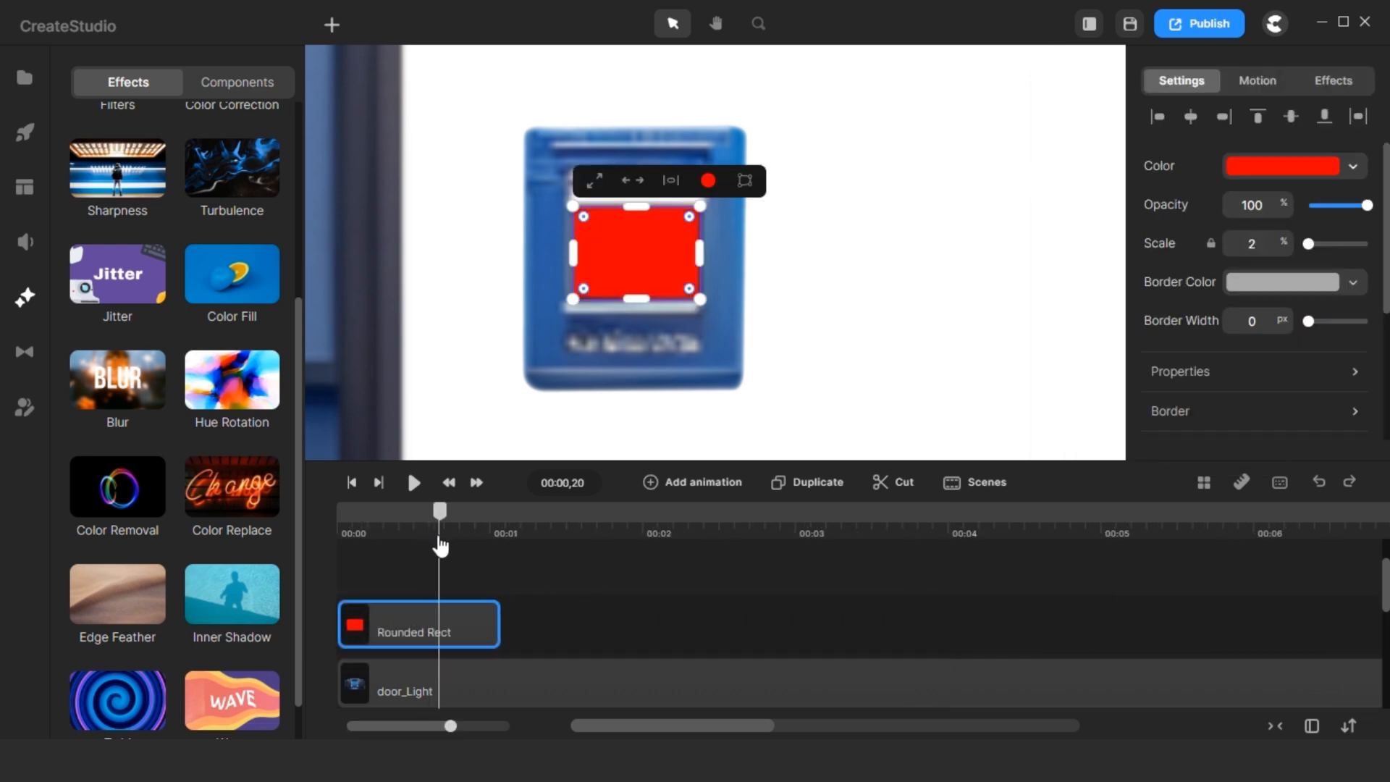
Add an animation with In & Out easing to the red Rounded Rect clip.
{"action": "right_click", "coordinate": [751, 627]}
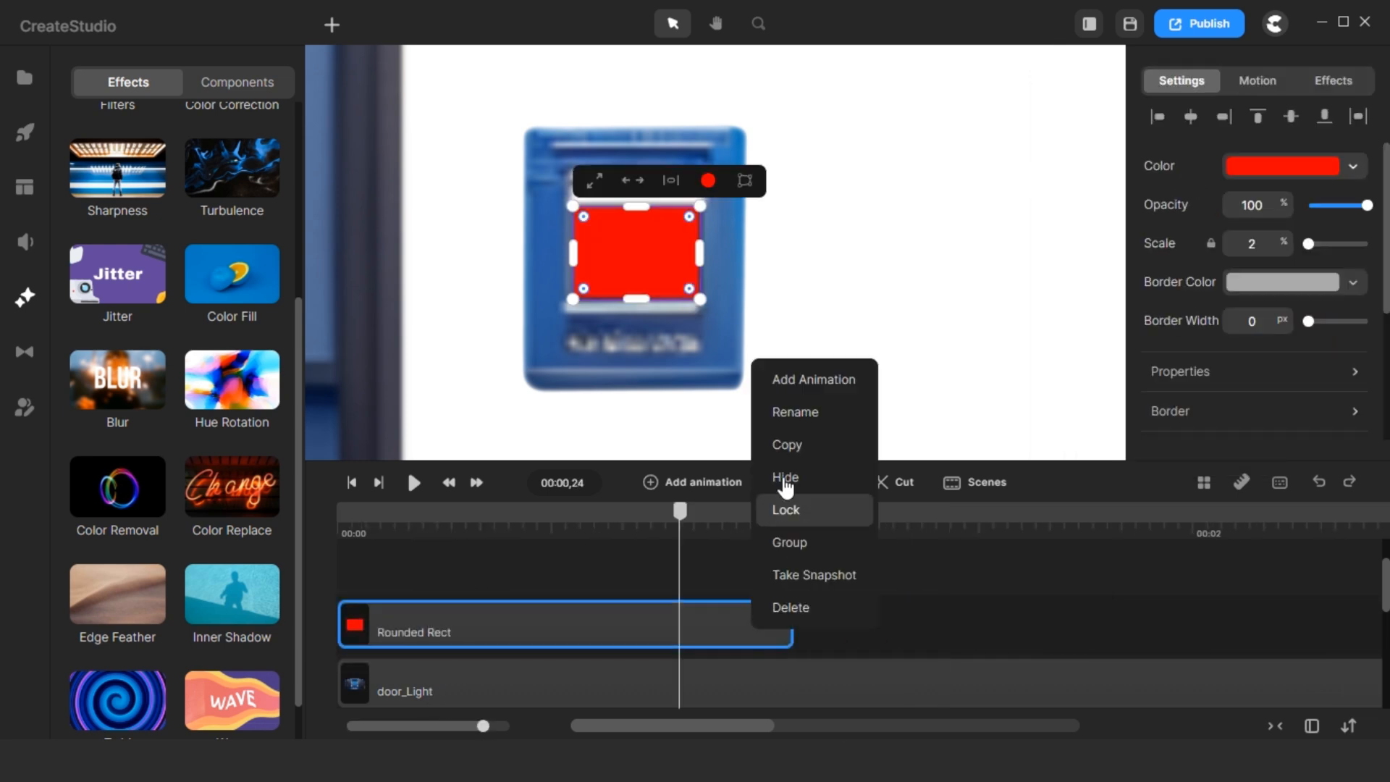
{"action": "left_click", "coordinate": [806, 381]}
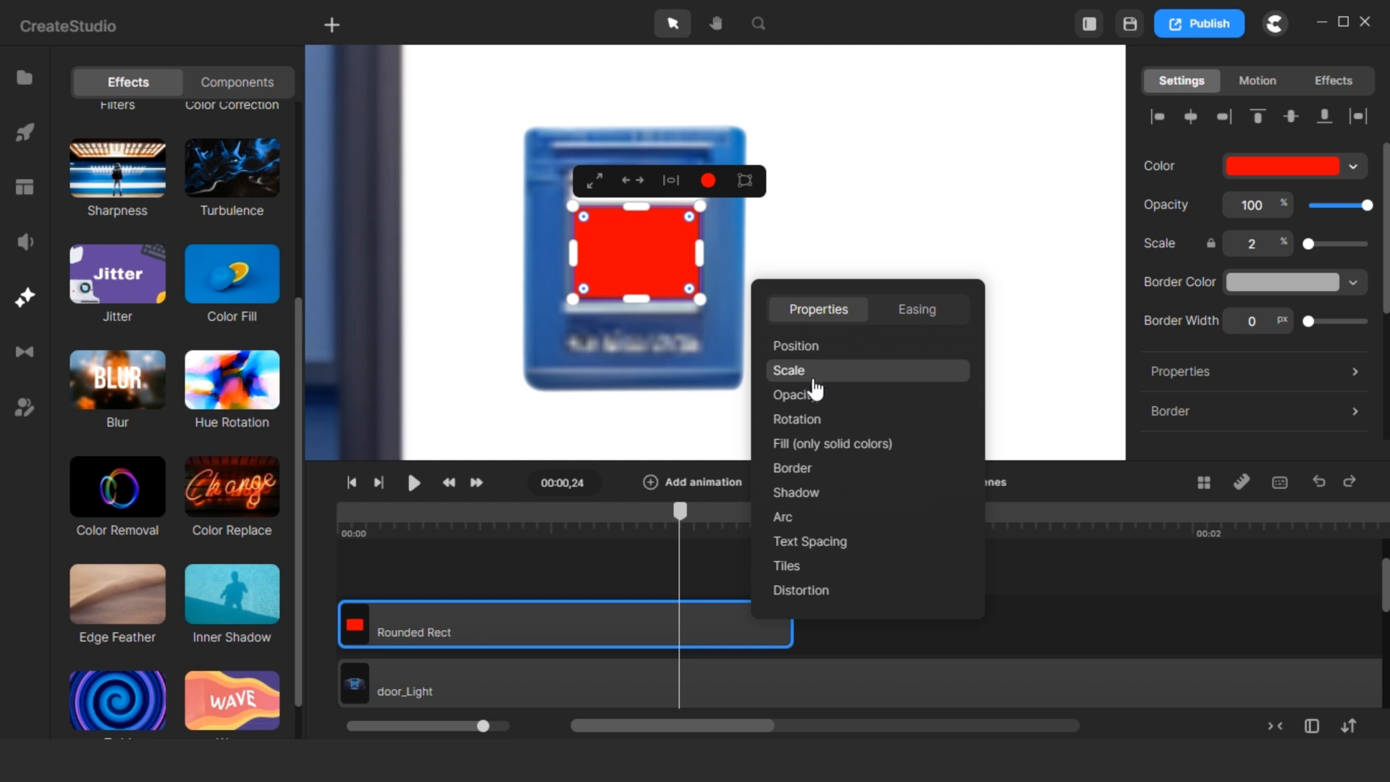
{"action": "left_click", "coordinate": [909, 312]}
{"action": "left_click", "coordinate": [903, 497]}
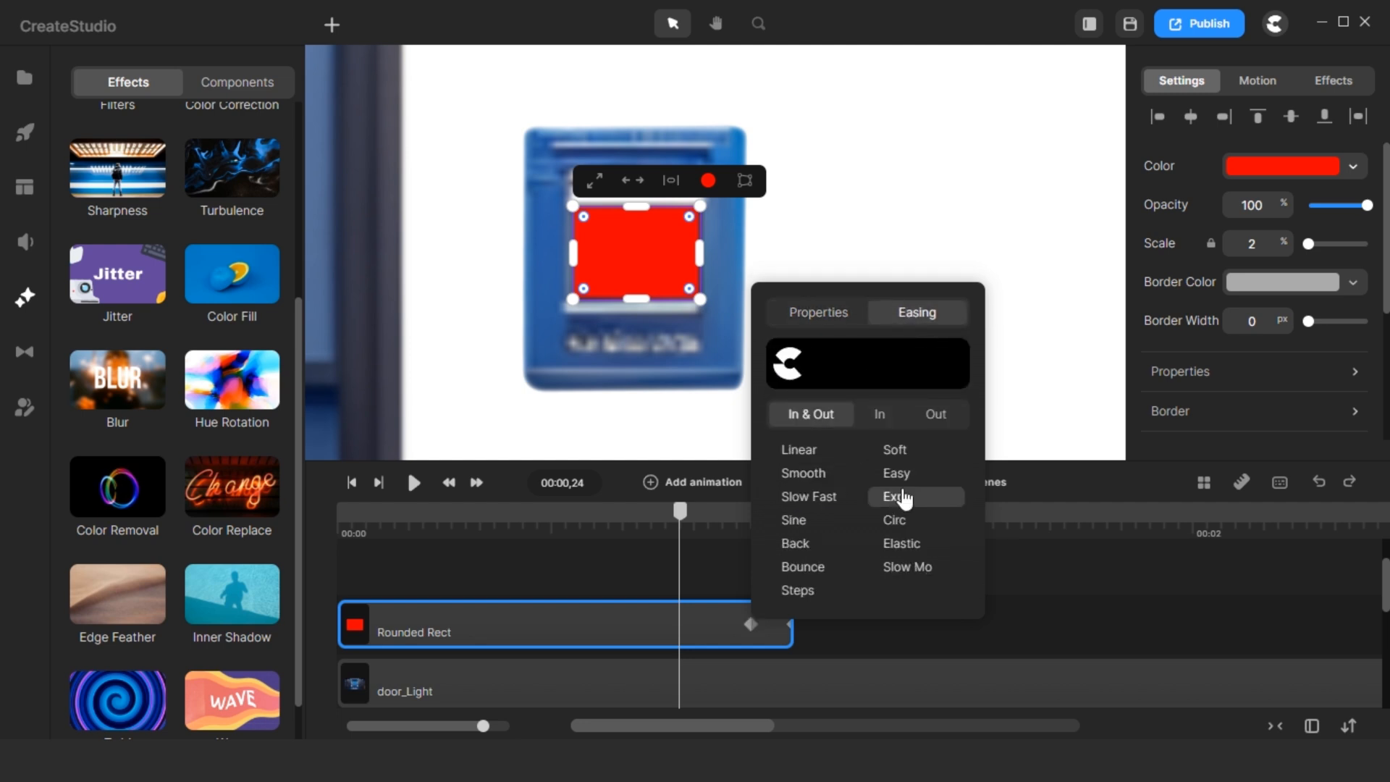
{"action": "left_click", "coordinate": [832, 637]}
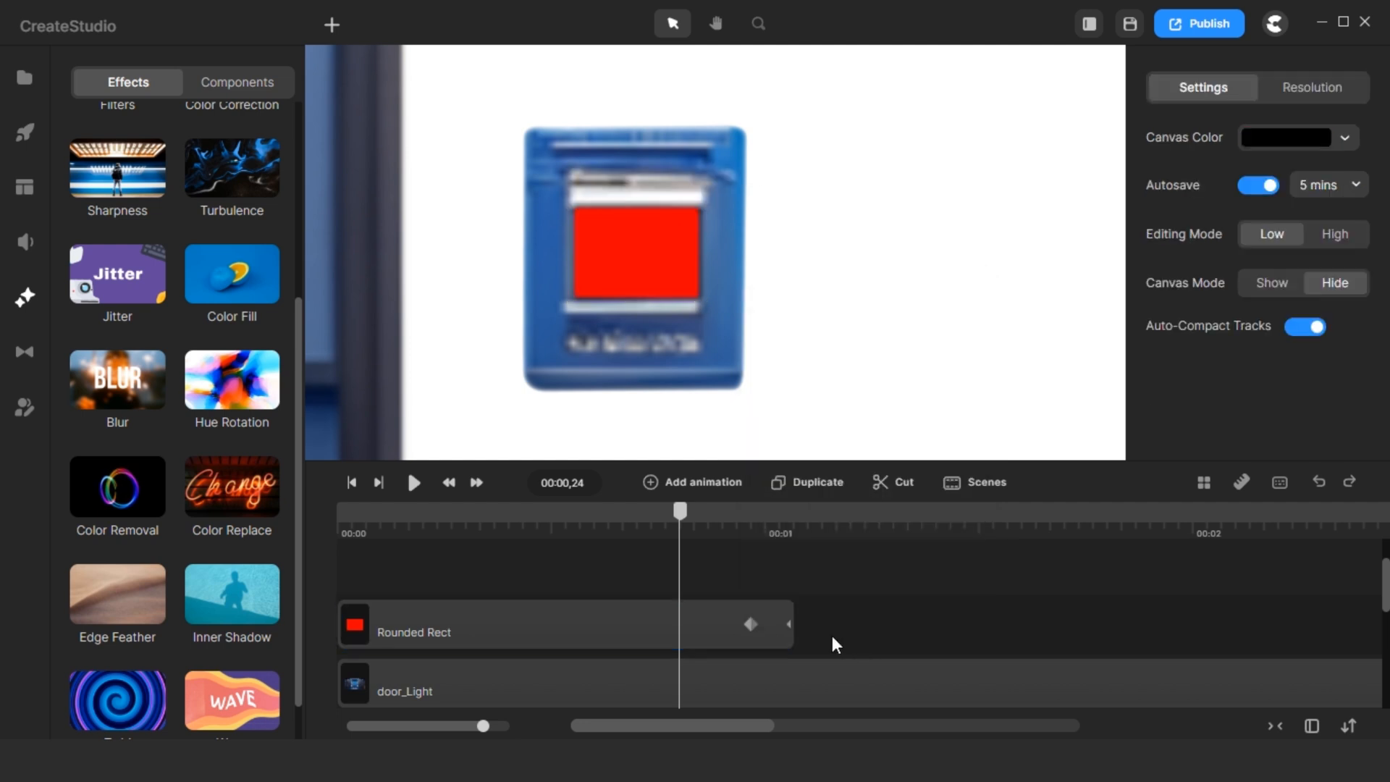
Retime the rectangle's animation to run from 00:00,04 to 00:00,16.
{"action": "left_click_drag", "start_coordinate": [771, 635], "coordinate": [536, 638]}
{"action": "left_click_drag", "start_coordinate": [521, 625], "coordinate": [396, 631]}
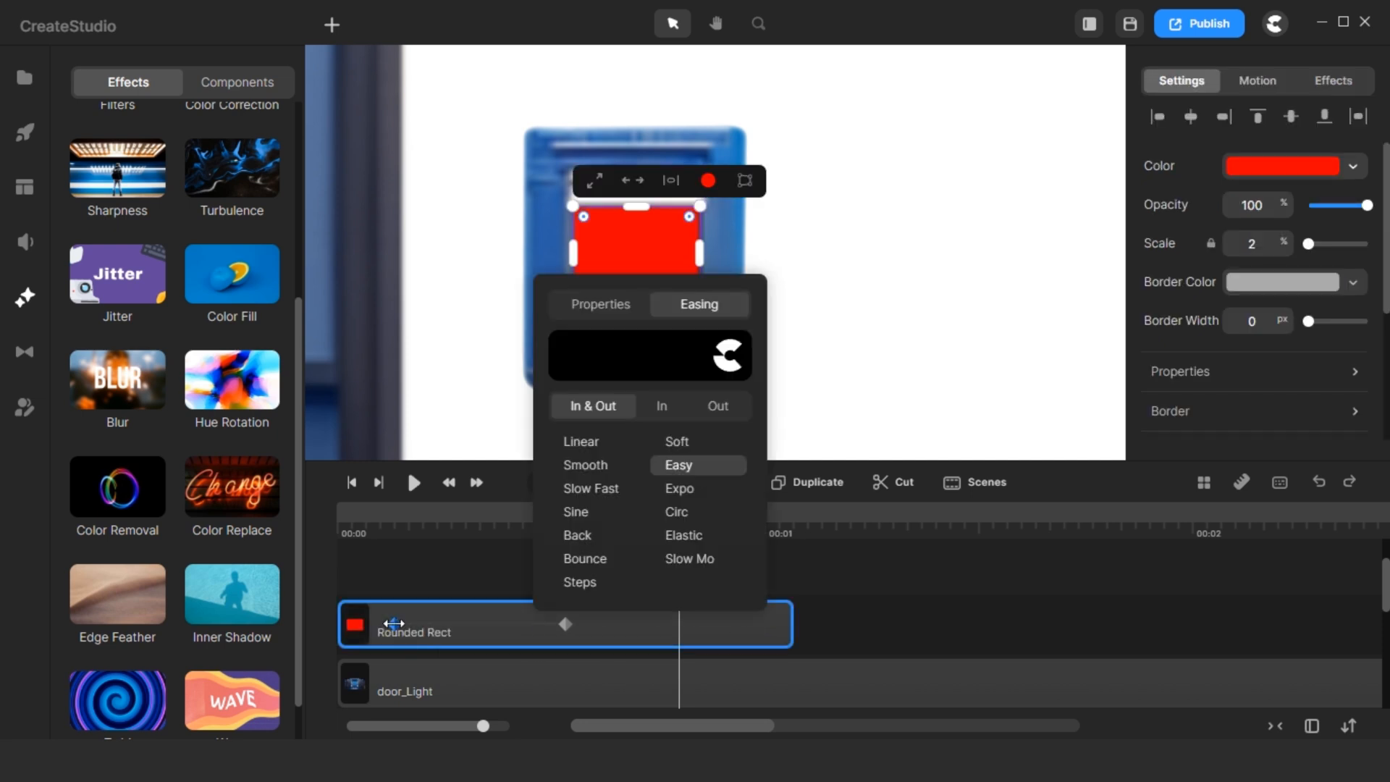
{"action": "left_click", "coordinate": [410, 585]}
Set the rectangle's opacity to 0% at the animation's end keyframe.
{"action": "left_click", "coordinate": [394, 623]}
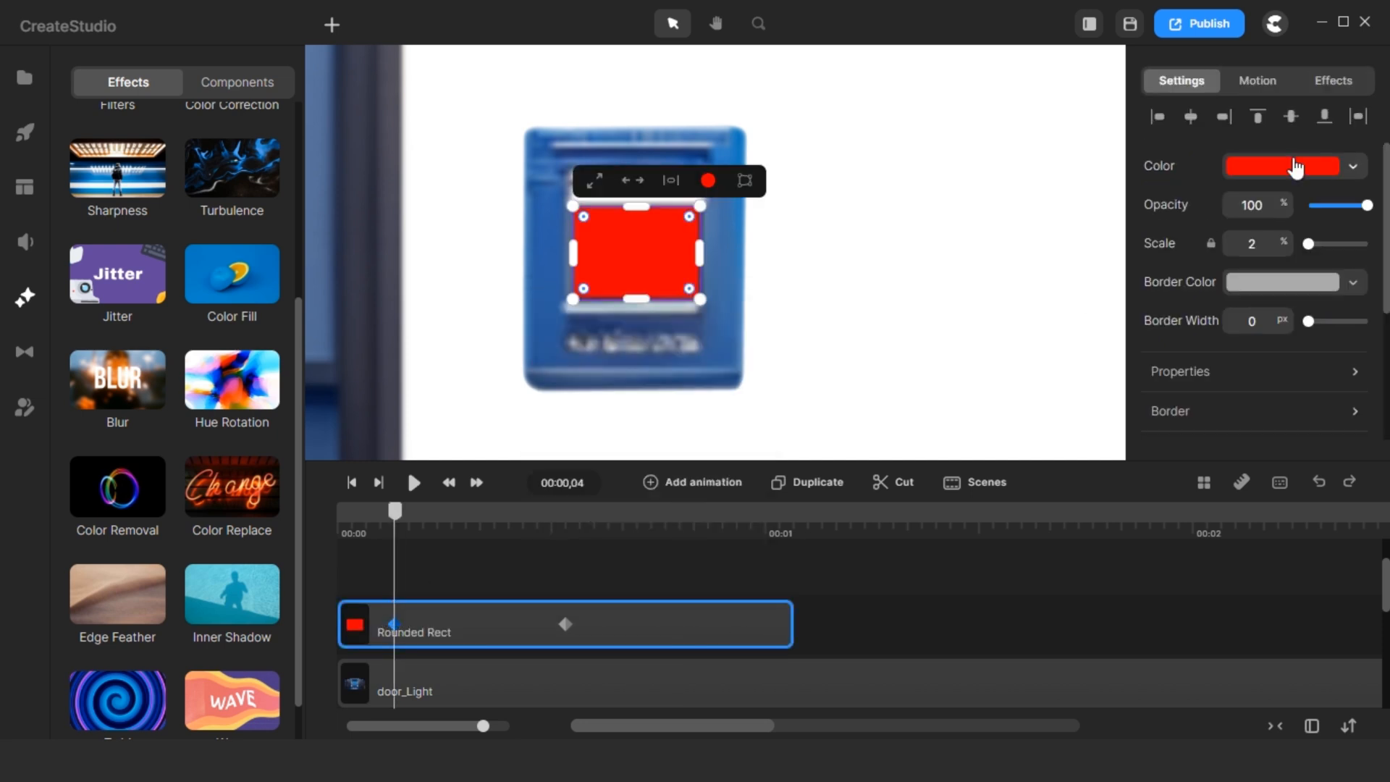
{"action": "left_click", "coordinate": [567, 623]}
{"action": "left_click_drag", "start_coordinate": [1363, 214], "coordinate": [1314, 210]}
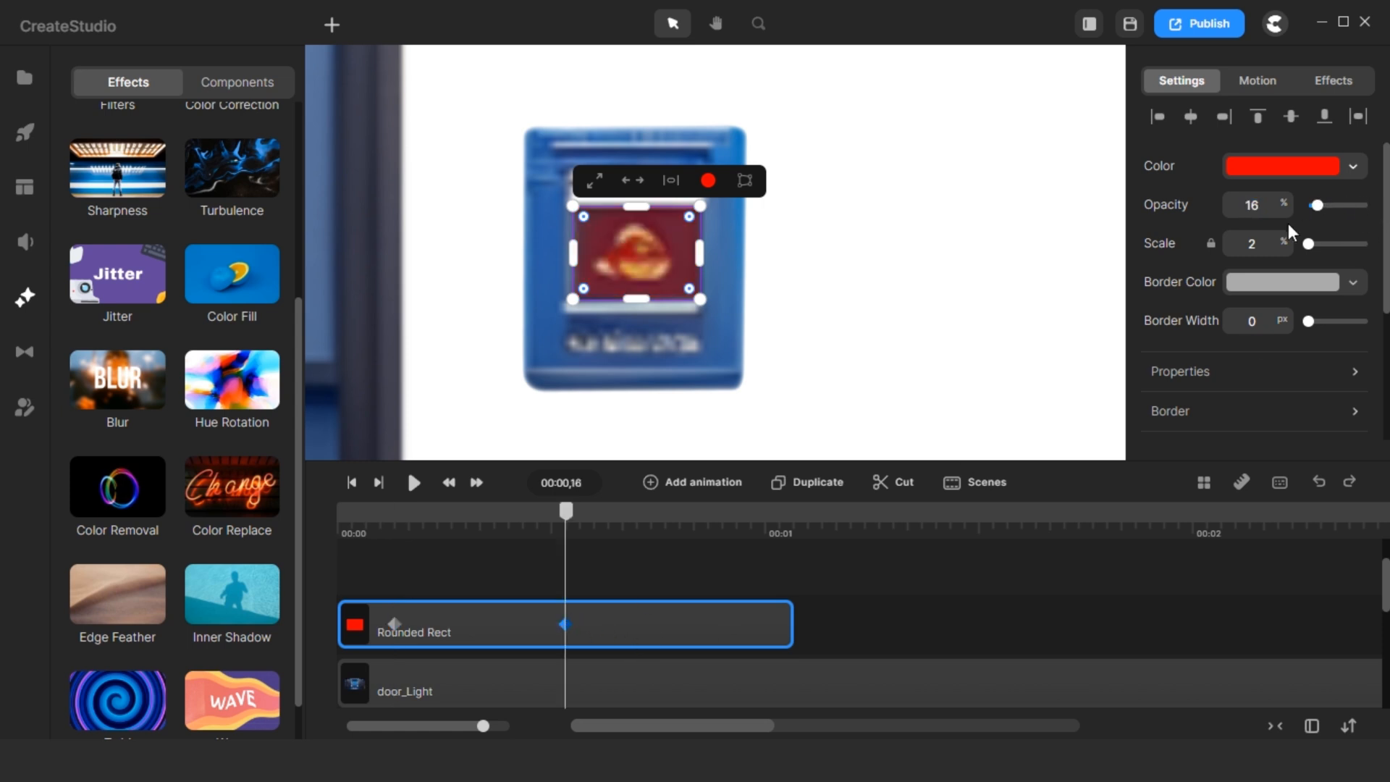
{"action": "left_click", "coordinate": [967, 576]}
Stretch the opacity animation across the rectangle clip from its start and trim the clip's end to 00:00,20.
{"action": "left_click", "coordinate": [508, 624]}
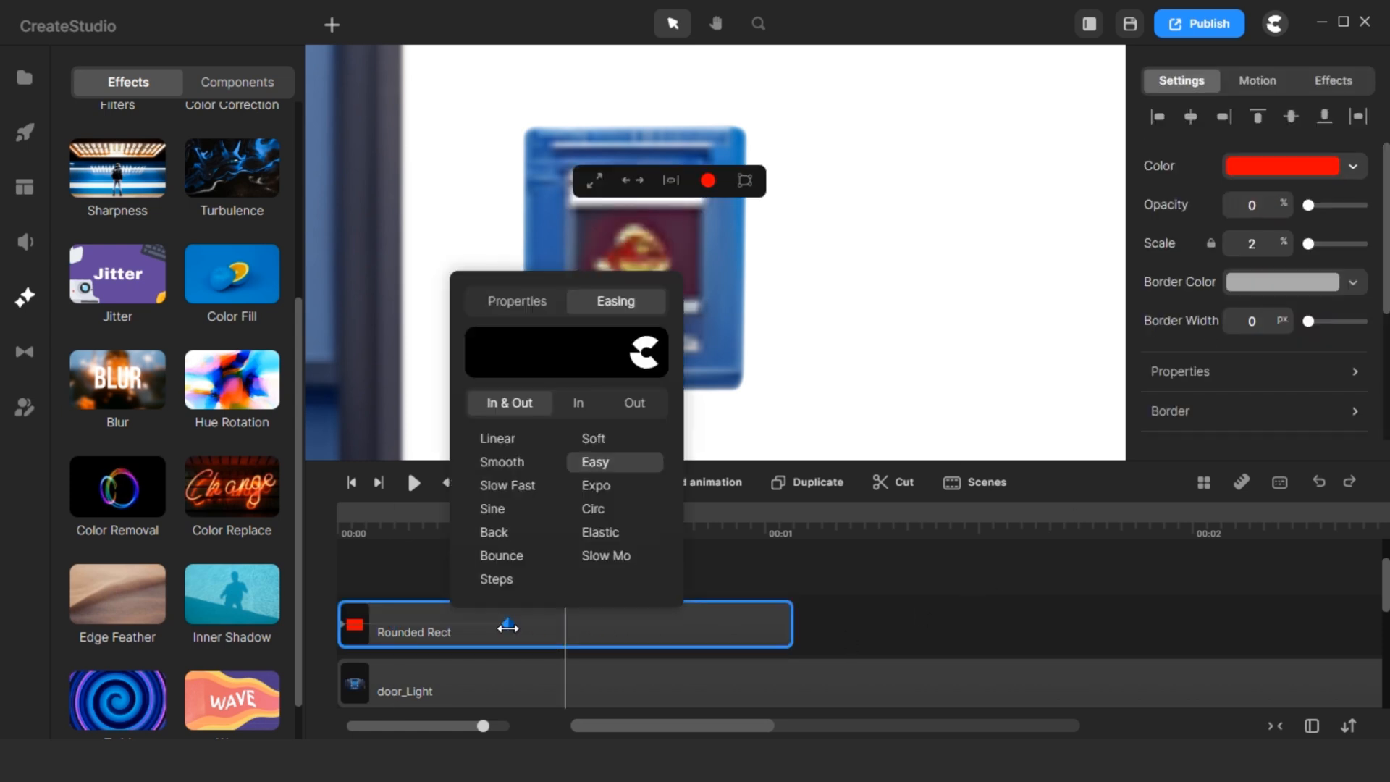
{"action": "left_click", "coordinate": [781, 584]}
{"action": "left_click_drag", "start_coordinate": [570, 539], "coordinate": [622, 539]}
{"action": "left_click", "coordinate": [514, 623]}
{"action": "left_click_drag", "start_coordinate": [791, 626], "coordinate": [620, 626]}
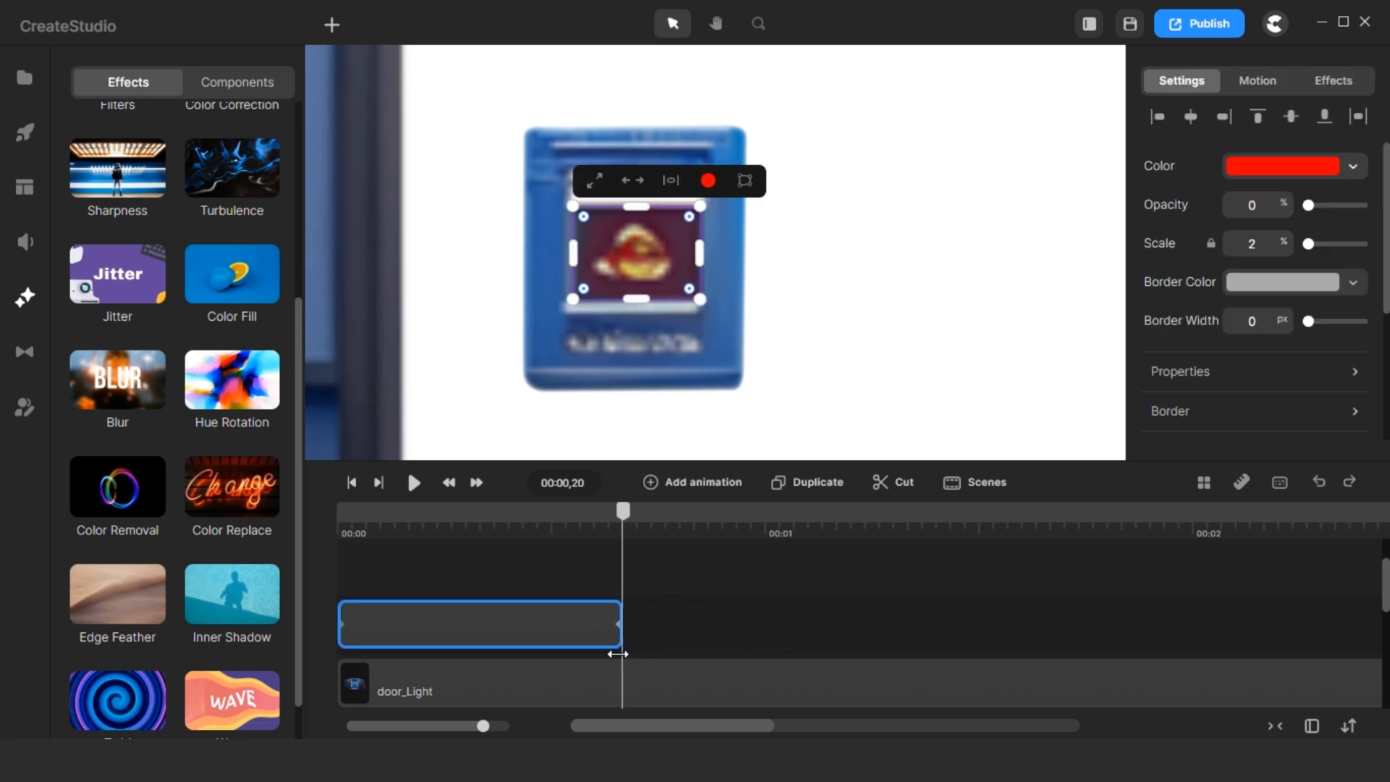
{"action": "left_click", "coordinate": [413, 482]}
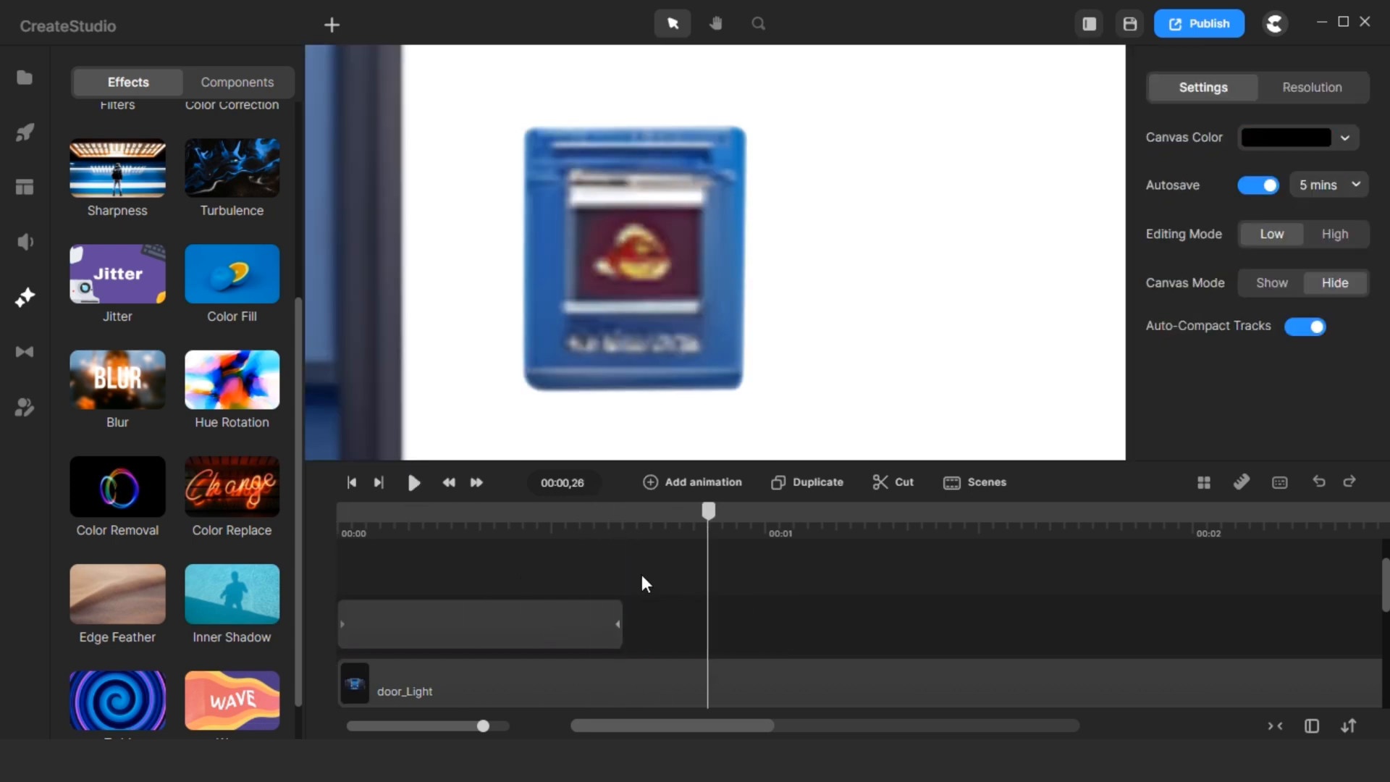
Duplicate the blinking red rectangle clip repeatedly, placing the copies end to end until five clips run in a row.
{"action": "left_click_drag", "start_coordinate": [642, 580], "coordinate": [905, 682]}
{"action": "scroll", "coordinate": [754, 624], "scroll_direction": "down", "scroll_amount": 1}
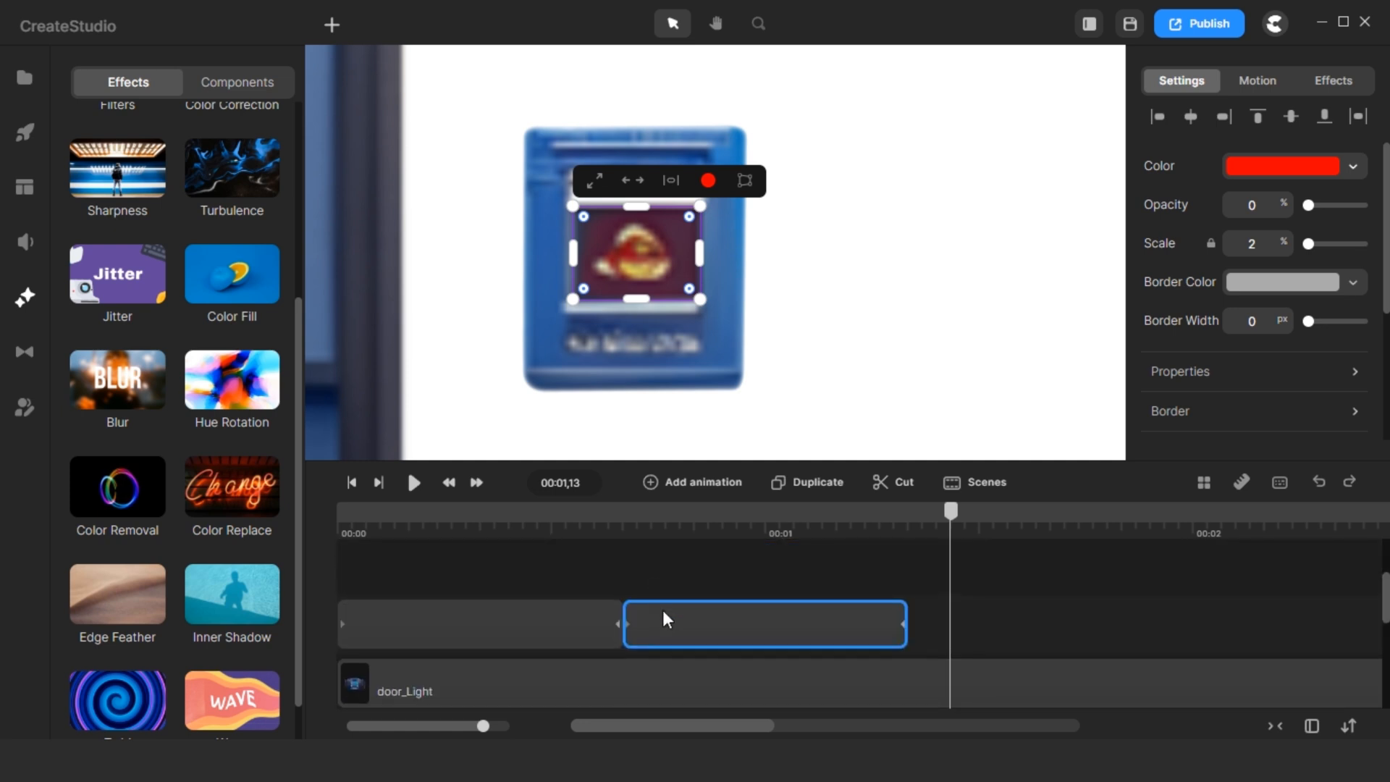
{"action": "key", "text": "ctrl+d"}
{"action": "left_click_drag", "start_coordinate": [675, 612], "coordinate": [946, 665]}
{"action": "key", "text": "ctrl+d"}
{"action": "left_click", "coordinate": [922, 603]}
{"action": "left_click_drag", "start_coordinate": [946, 608], "coordinate": [1230, 667]}
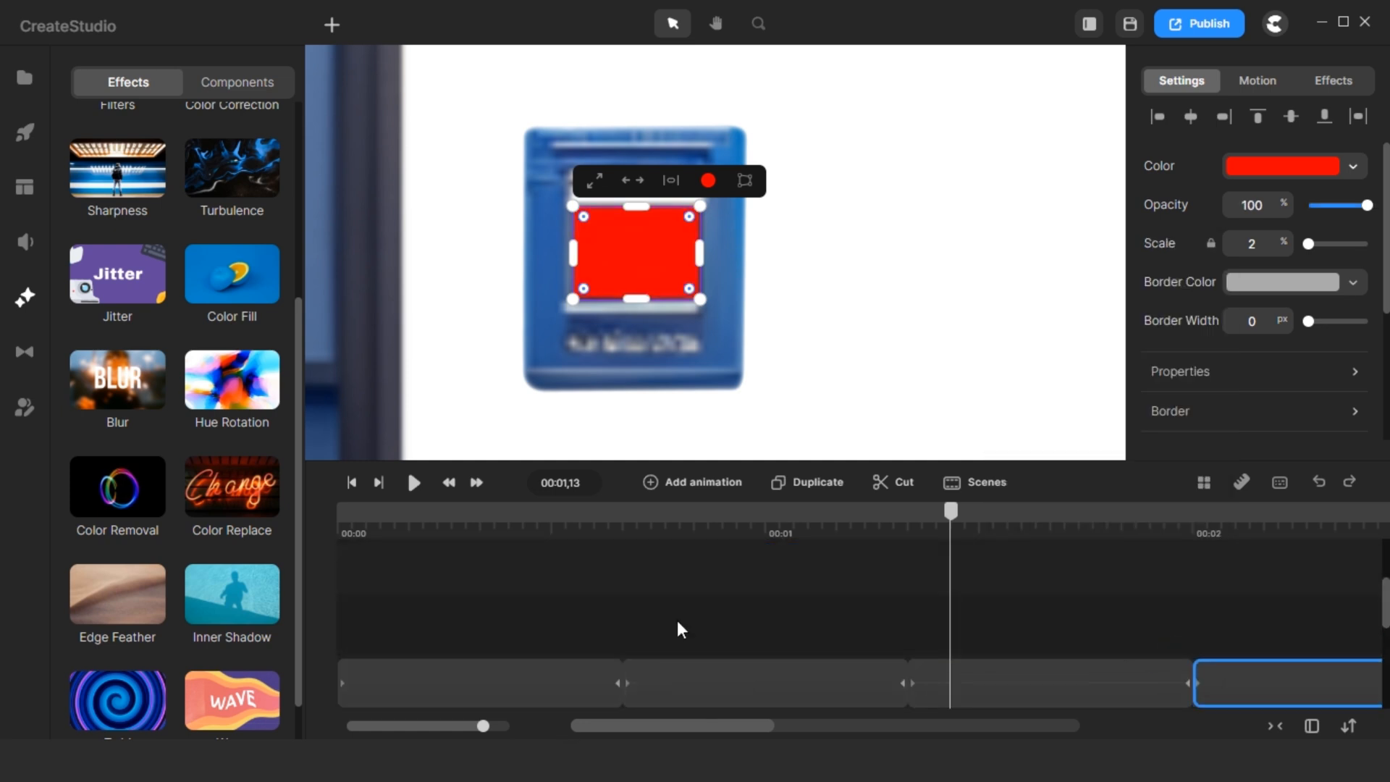
{"action": "left_click_drag", "start_coordinate": [482, 725], "coordinate": [444, 725]}
{"action": "scroll", "coordinate": [622, 625], "scroll_direction": "down", "scroll_amount": 1}
{"action": "key", "text": "ctrl+d"}
{"action": "left_click_drag", "start_coordinate": [631, 599], "coordinate": [712, 647]}
Group the five rectangle clips, duplicate the group and place the copy directly after the original.
{"action": "left_click_drag", "start_coordinate": [786, 660], "coordinate": [394, 636]}
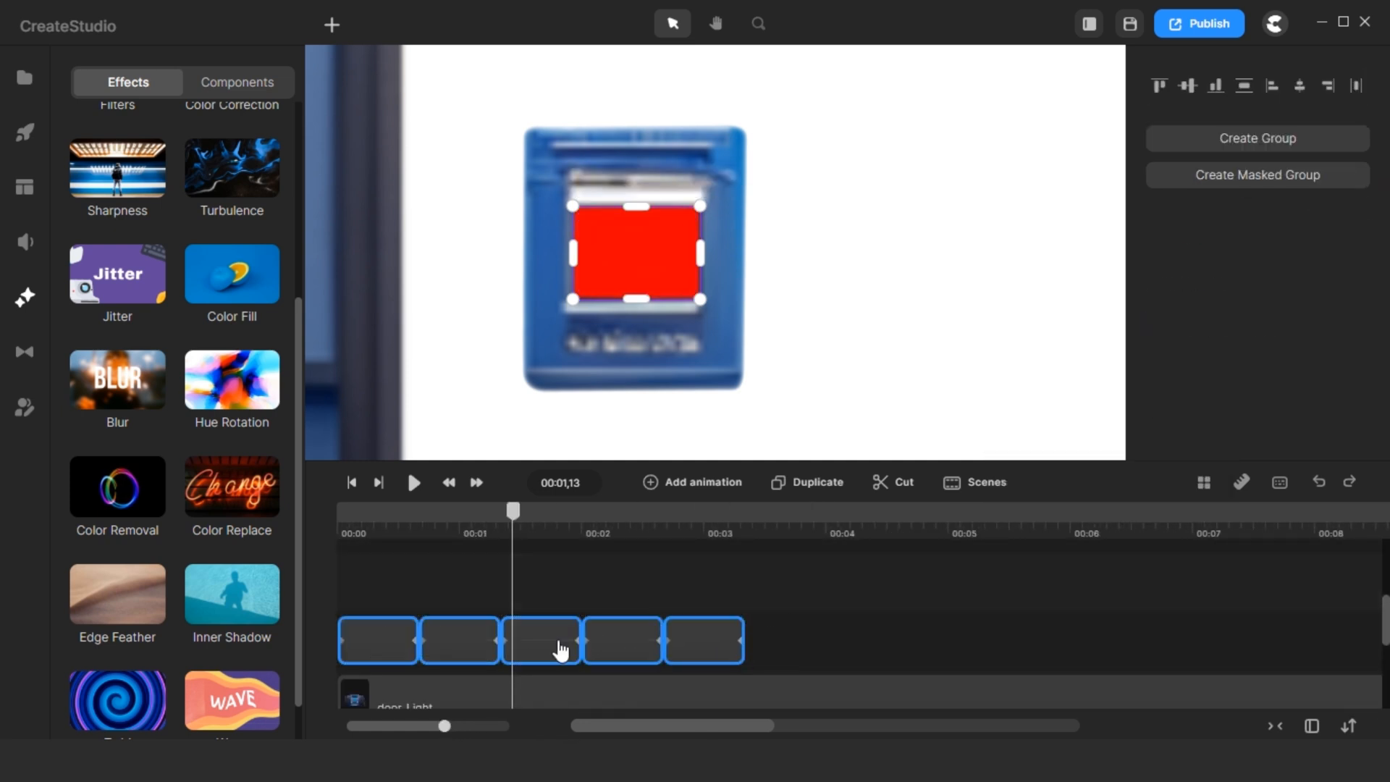
{"action": "key", "text": "ctrl+g"}
{"action": "key", "text": "ctrl+d"}
{"action": "left_click_drag", "start_coordinate": [569, 579], "coordinate": [881, 651]}
{"action": "left_click", "coordinate": [841, 583]}
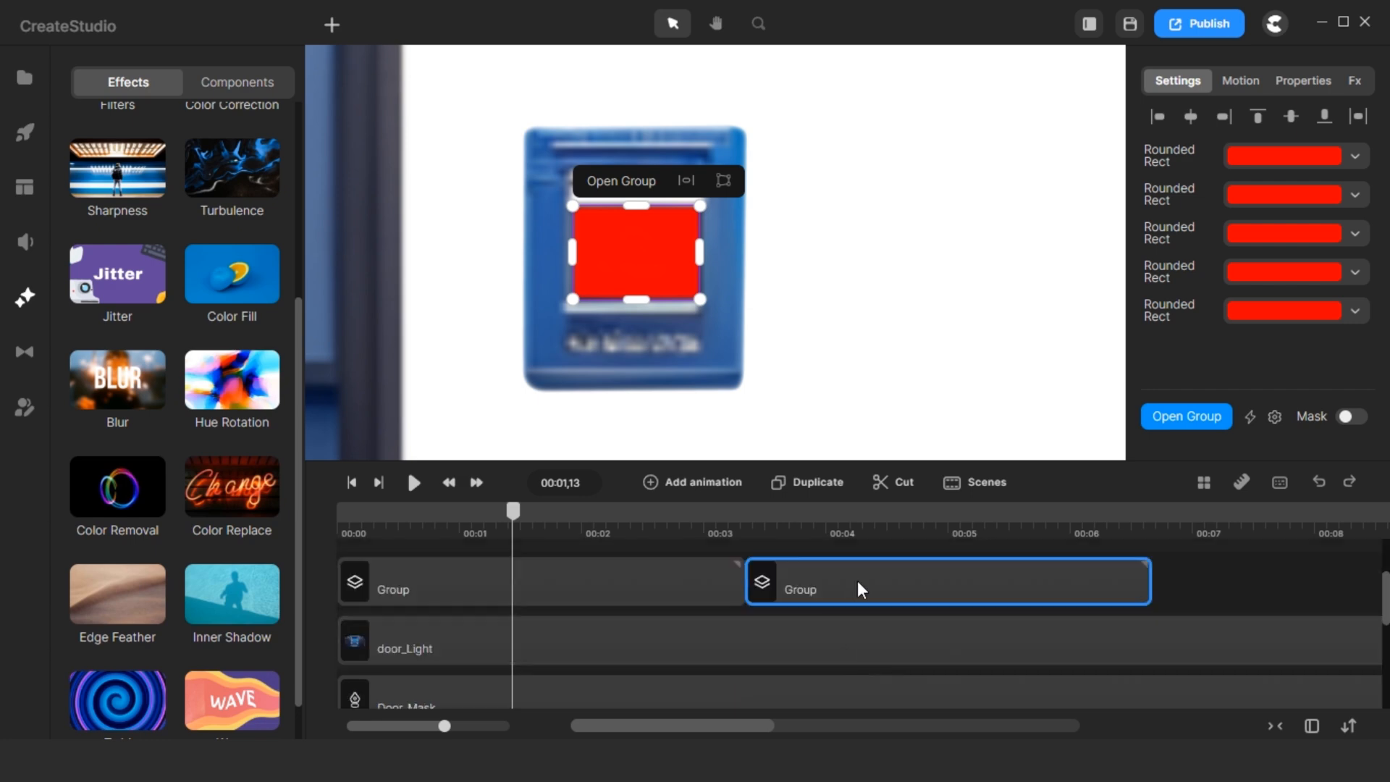
Append a third copy of the blinking group directly behind the second and combine all three into one group.
{"action": "key", "text": "ctrl+d"}
{"action": "left_click_drag", "start_coordinate": [854, 583], "coordinate": [1230, 648]}
{"action": "left_click", "coordinate": [928, 610]}
{"action": "scroll", "coordinate": [929, 610], "scroll_direction": "right", "scroll_amount": 10}
{"action": "left_click_drag", "start_coordinate": [444, 725], "coordinate": [390, 725]}
{"action": "left_click_drag", "start_coordinate": [731, 623], "coordinate": [387, 662]}
{"action": "key", "text": "ctrl+g"}
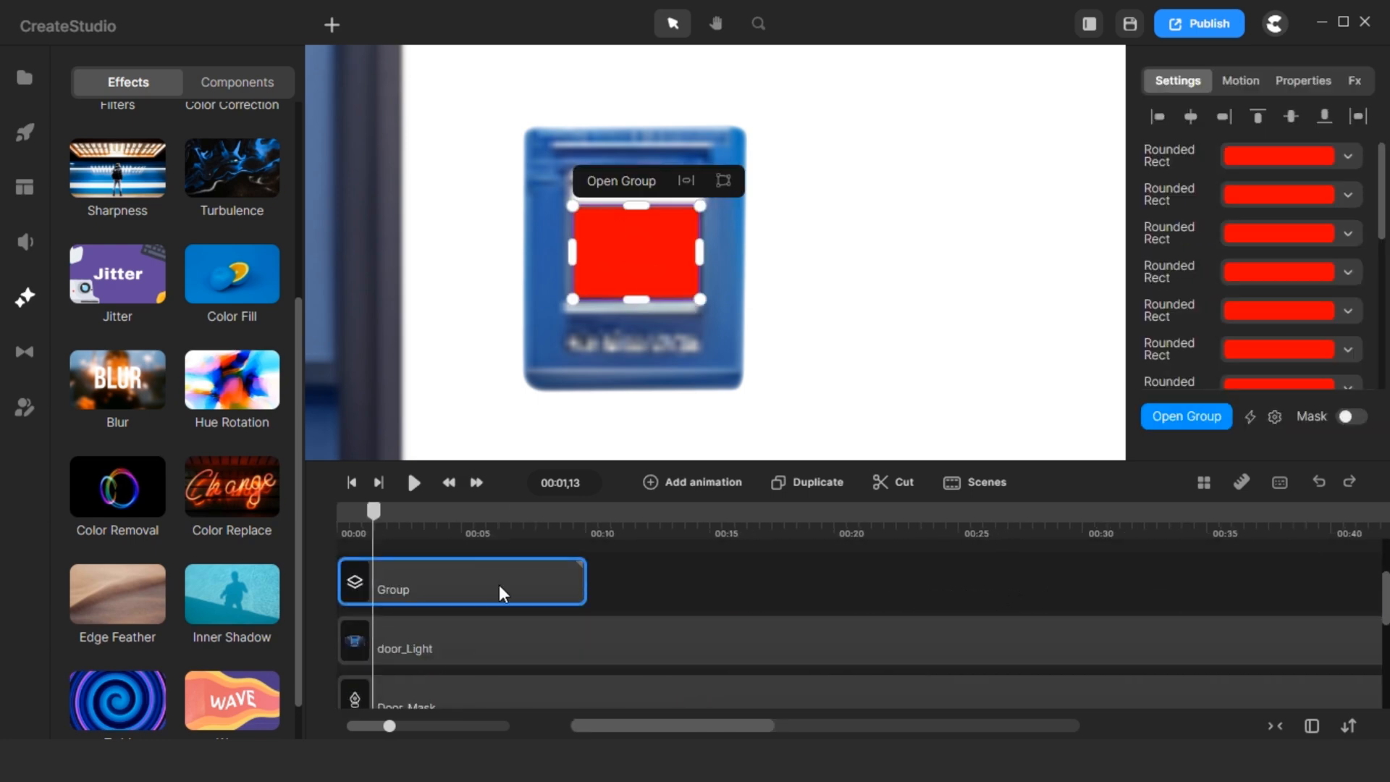
Duplicate the combined group, place the copy right behind it and merge the pair into a group lasting about 20 seconds.
{"action": "key", "text": "ctrl+d"}
{"action": "left_click_drag", "start_coordinate": [502, 589], "coordinate": [747, 650]}
{"action": "left_click_drag", "start_coordinate": [389, 726], "coordinate": [347, 725]}
{"action": "left_click_drag", "start_coordinate": [510, 628], "coordinate": [379, 665]}
{"action": "key", "text": "ctrl+g"}
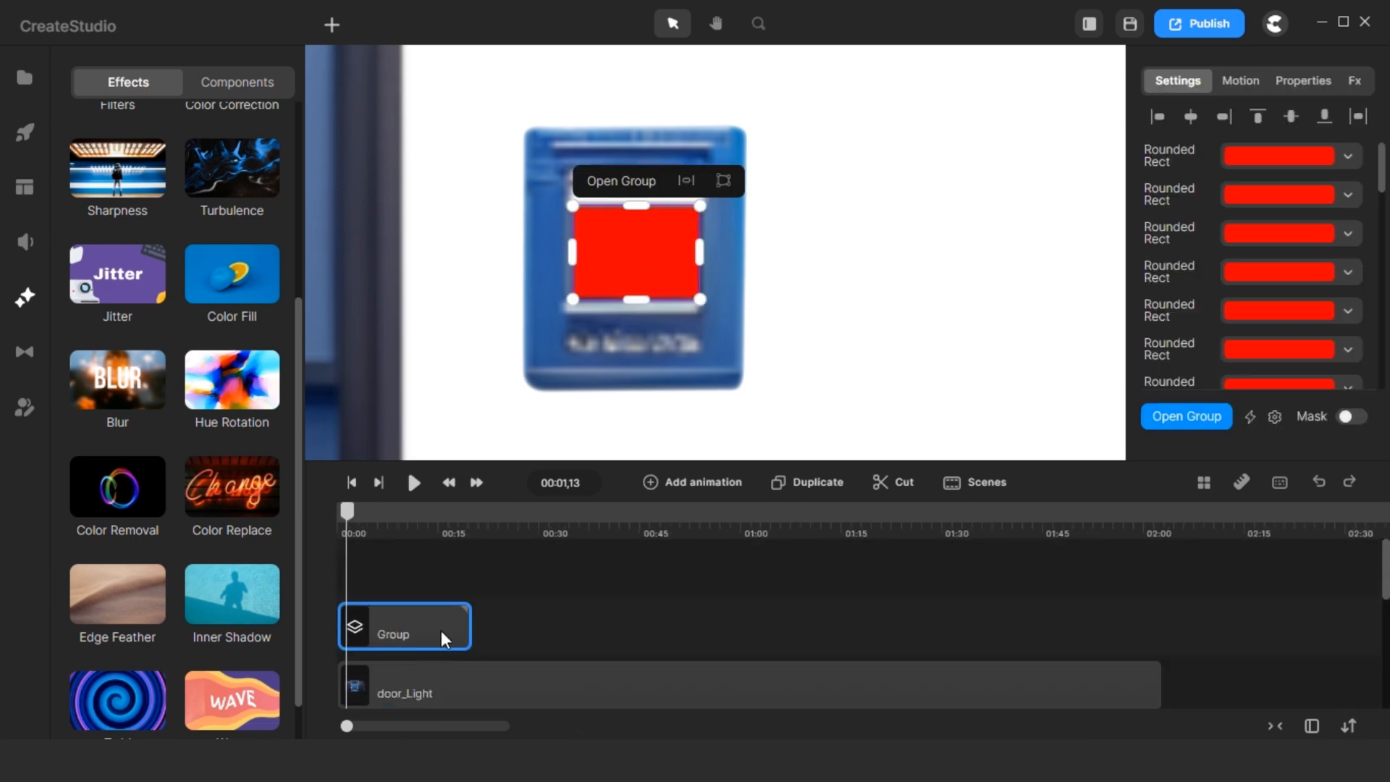
Repeat the 20-second blinking group end to end and merge the copies into one group reaching about 02:00.
{"action": "key", "text": "ctrl+d"}
{"action": "left_click_drag", "start_coordinate": [443, 635], "coordinate": [559, 682]}
{"action": "left_click_drag", "start_coordinate": [665, 575], "coordinate": [469, 689]}
{"action": "key", "text": "ctrl+g"}
{"action": "left_click", "coordinate": [506, 599]}
{"action": "key", "text": "ctrl+d"}
{"action": "key", "text": "ctrl+d"}
{"action": "key", "text": "ctrl+g"}
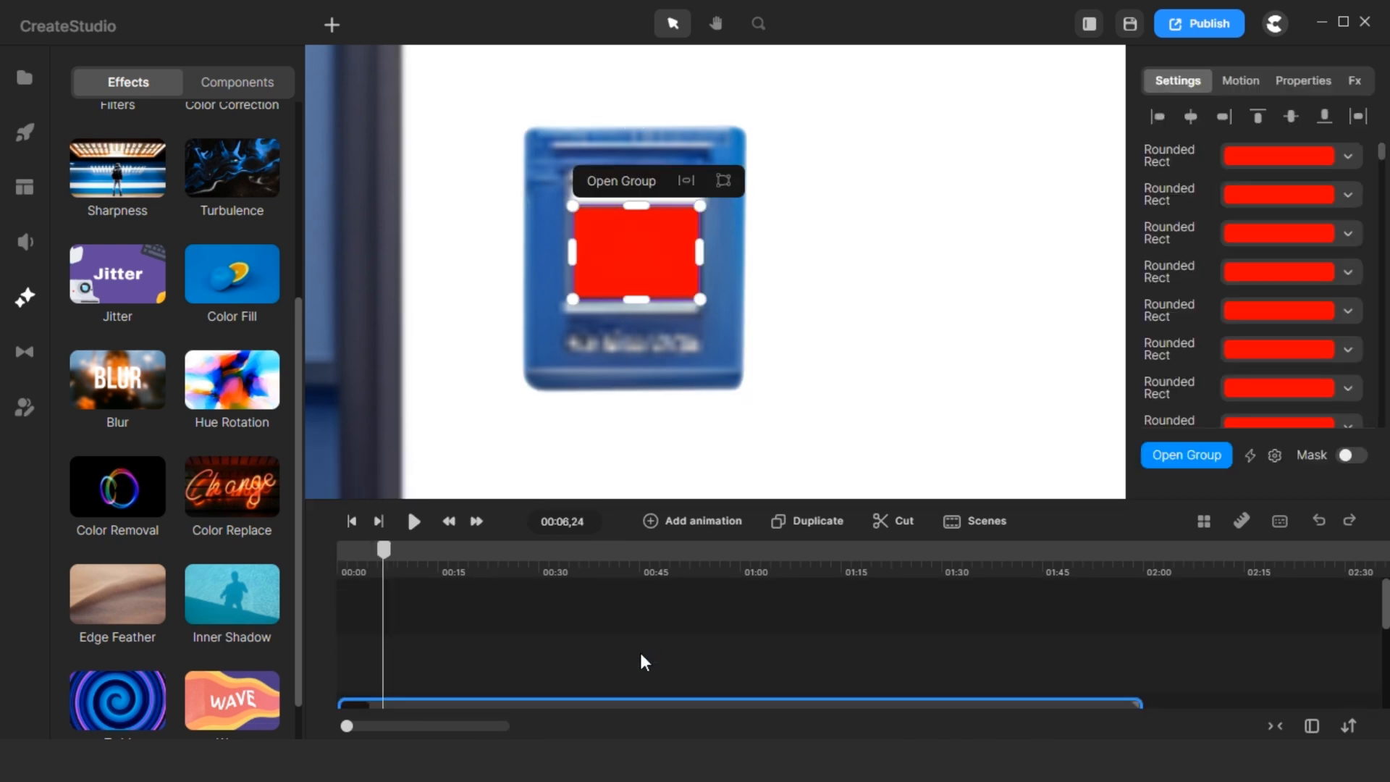
Rename the combined rectangle group as Blinking_Light.
{"action": "right_click", "coordinate": [472, 682]}
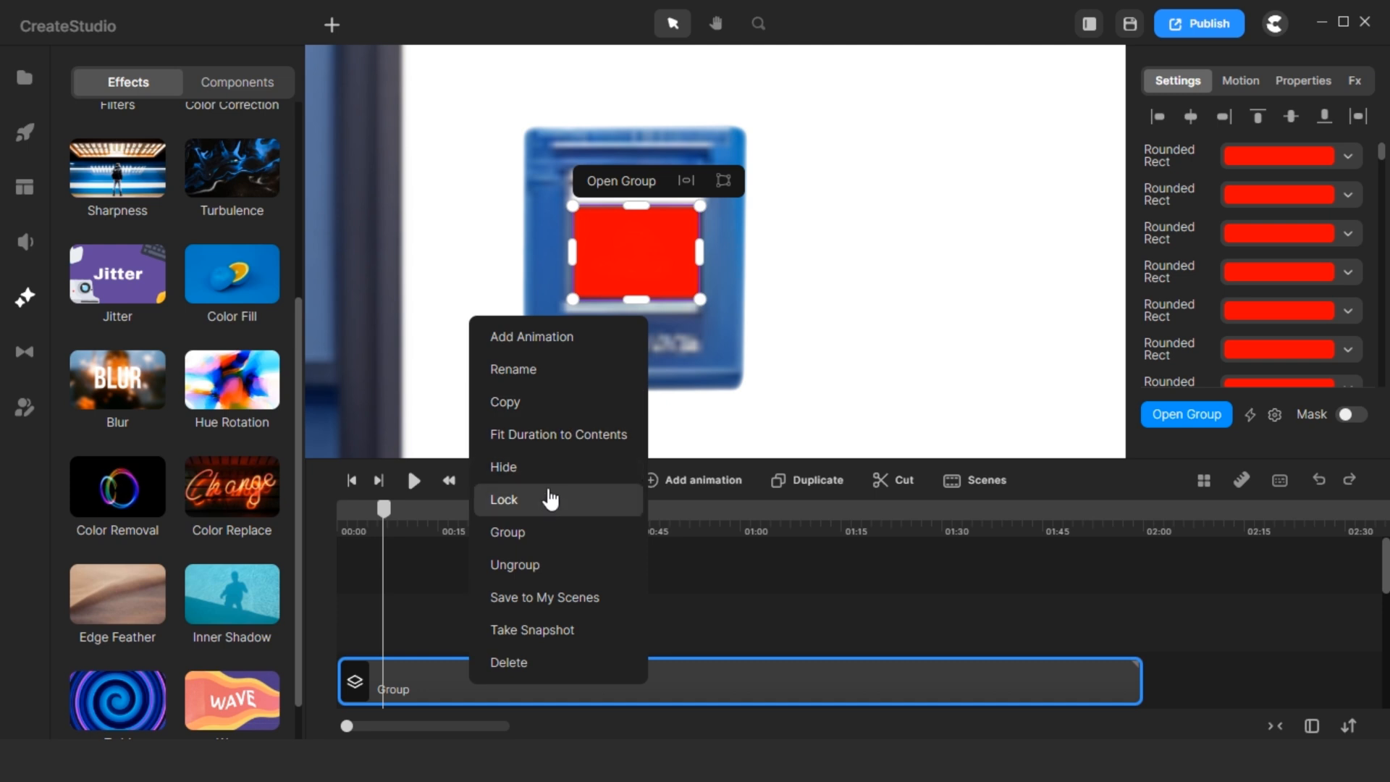
{"action": "left_click", "coordinate": [572, 381]}
{"action": "type", "text": "Blin"}
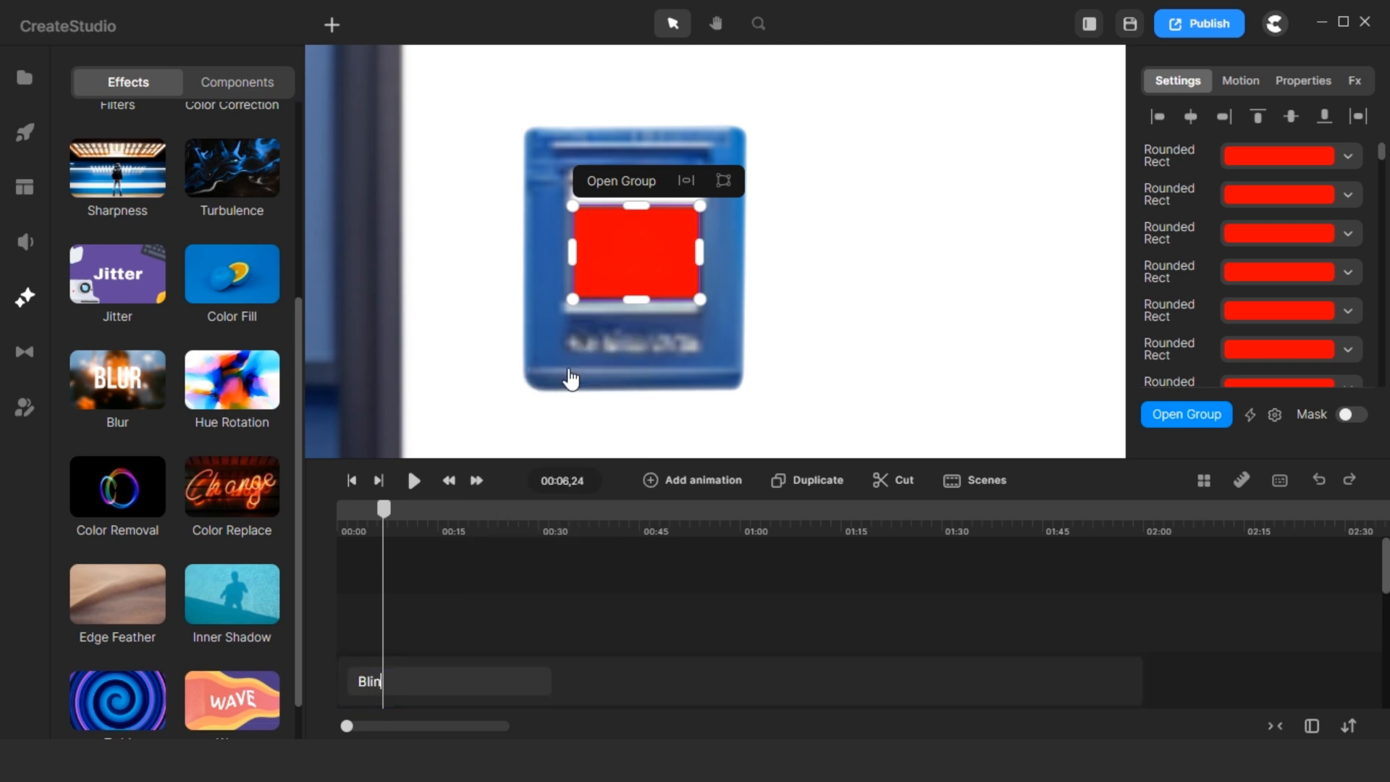
{"action": "type", "text": "king_Light"}
Duplicate the Blinking_Light group and apply a Blur effect with a strength of 401 to the upper copy.
{"action": "left_click", "coordinate": [566, 610]}
{"action": "key", "text": "ctrl+d"}
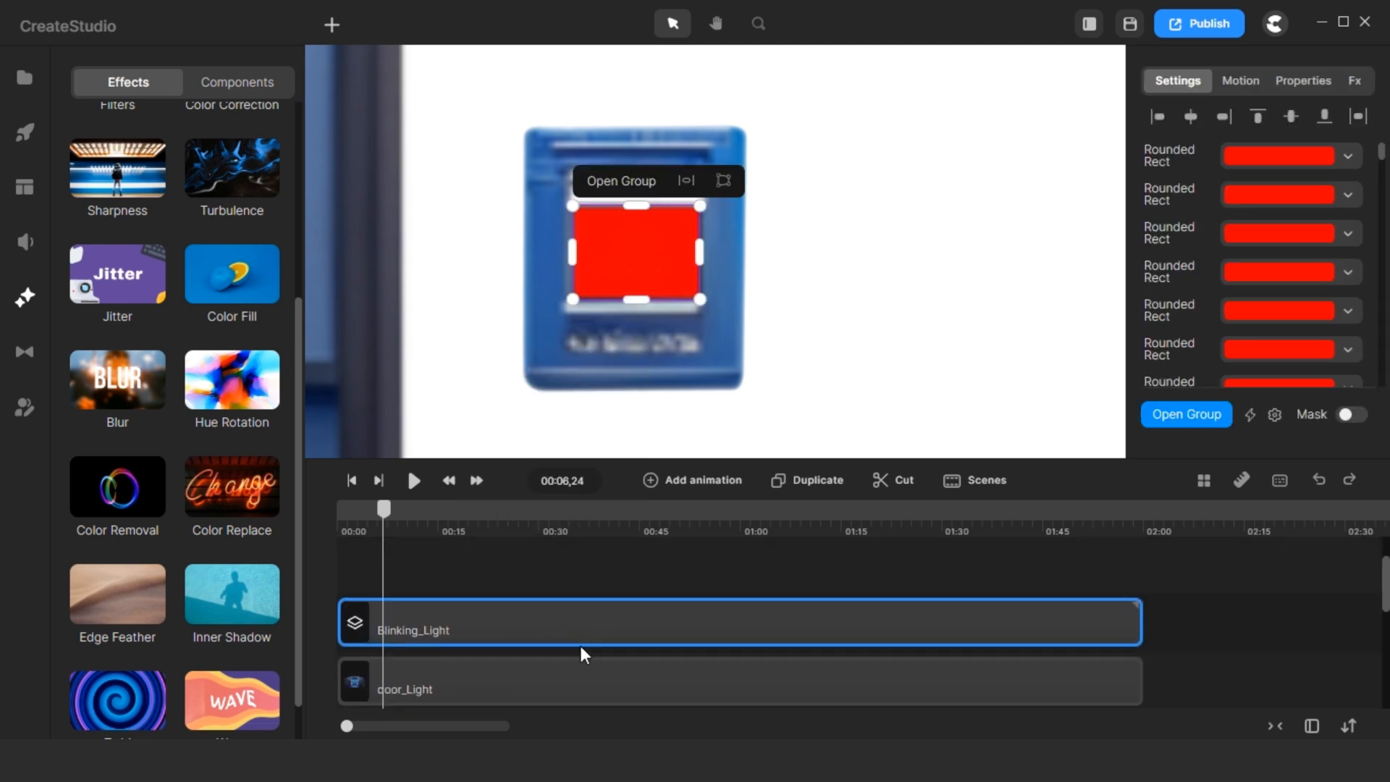
{"action": "left_click_drag", "start_coordinate": [184, 372], "coordinate": [545, 627]}
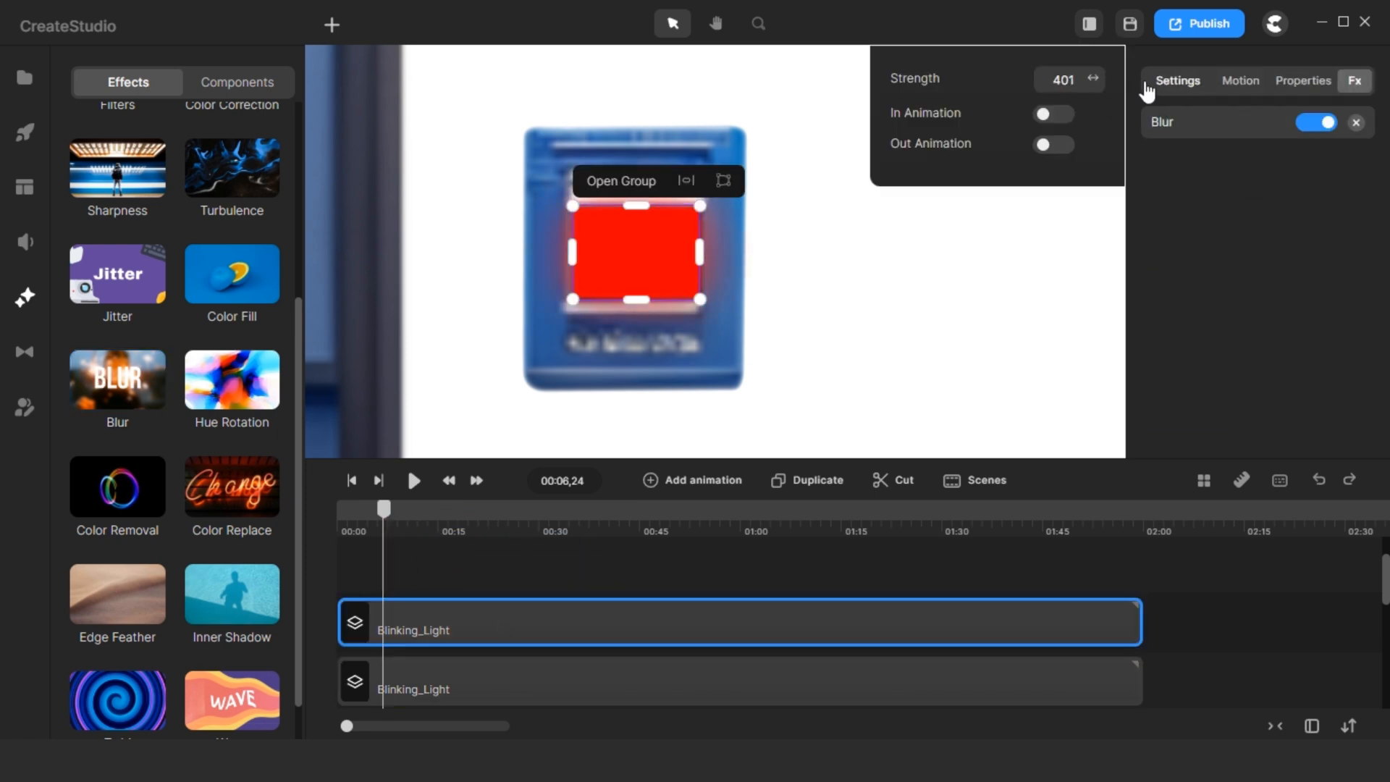
Hide the blurred Blinking_Light copy and set the lower Blinking_Light group's opacity to 38%.
{"action": "left_click", "coordinate": [646, 627]}
{"action": "right_click", "coordinate": [645, 626]}
{"action": "left_click", "coordinate": [723, 407]}
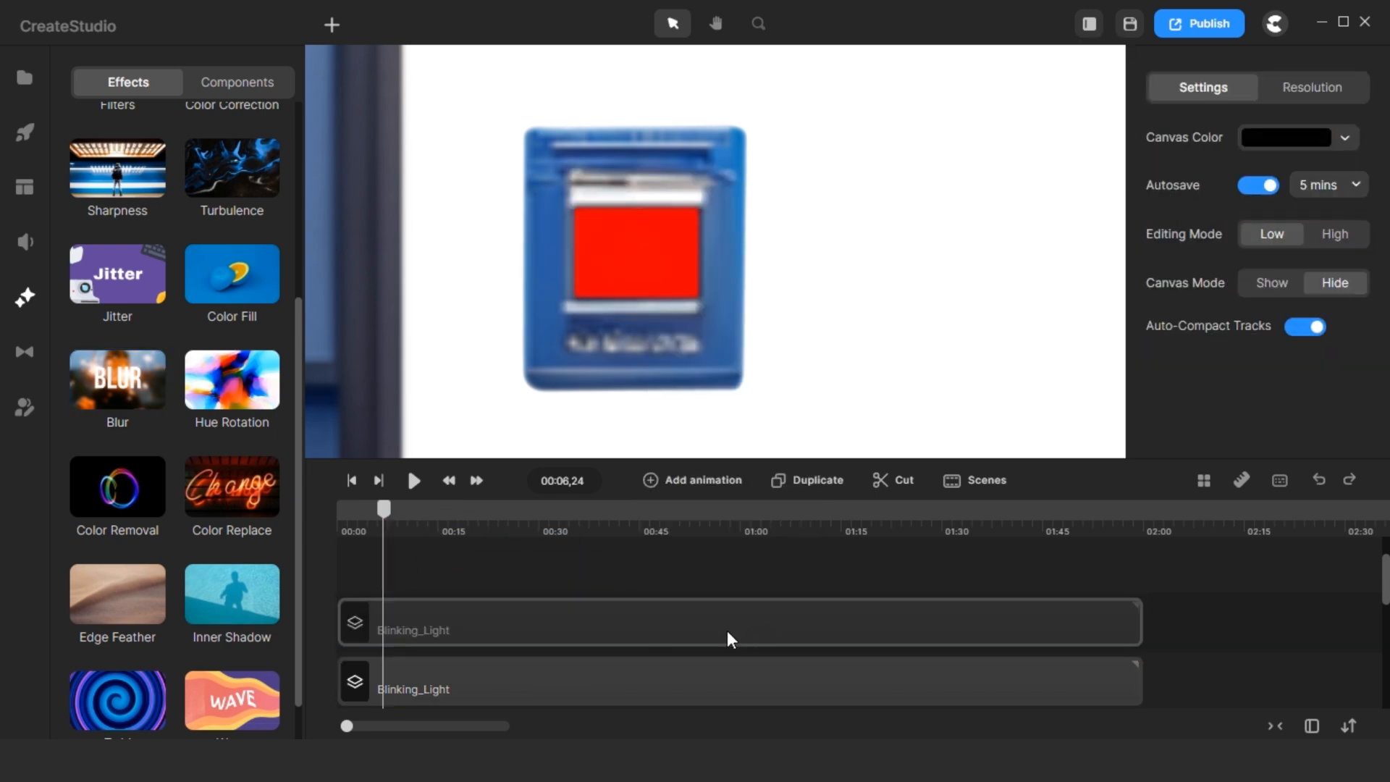
{"action": "left_click", "coordinate": [657, 671]}
{"action": "scroll", "coordinate": [658, 670], "scroll_direction": "down", "scroll_amount": 1}
{"action": "left_click", "coordinate": [1303, 80]}
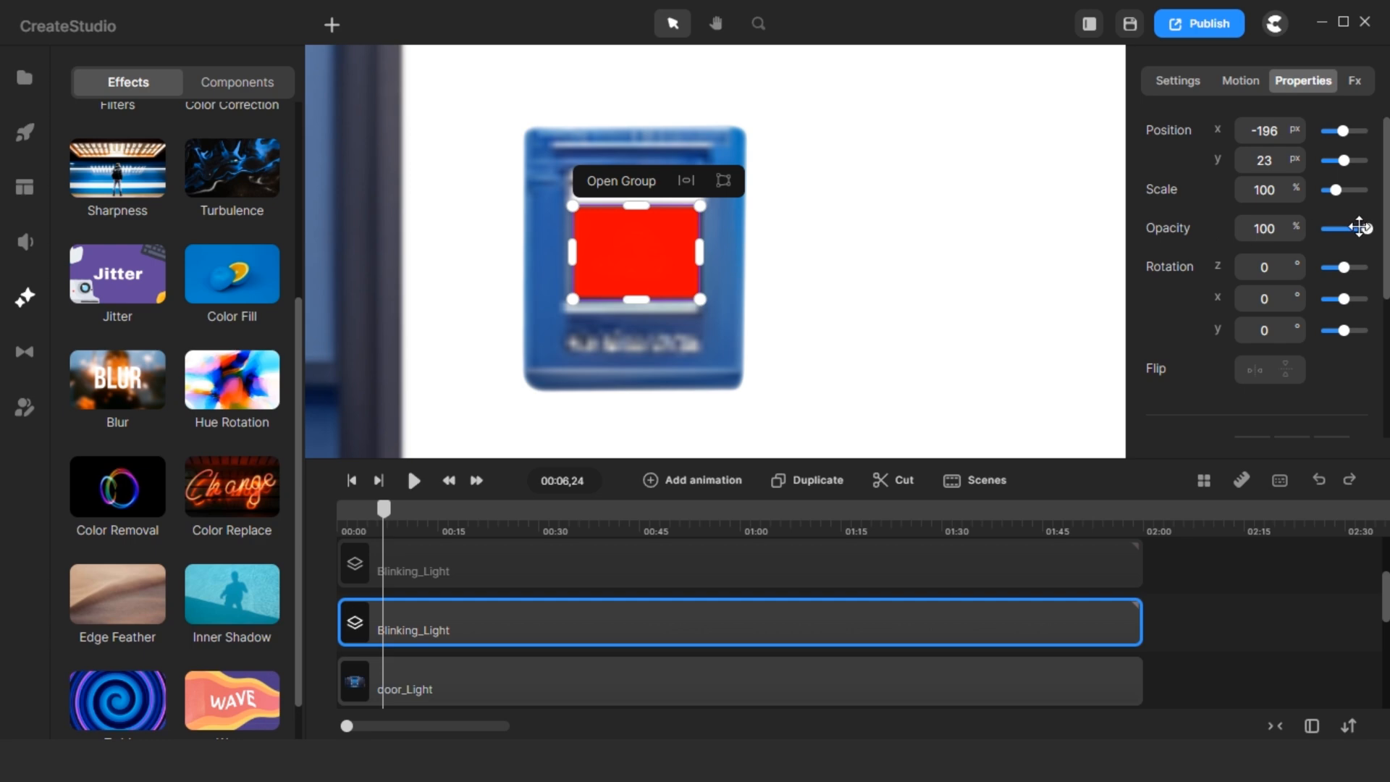
{"action": "left_click_drag", "start_coordinate": [1359, 227], "coordinate": [1334, 225]}
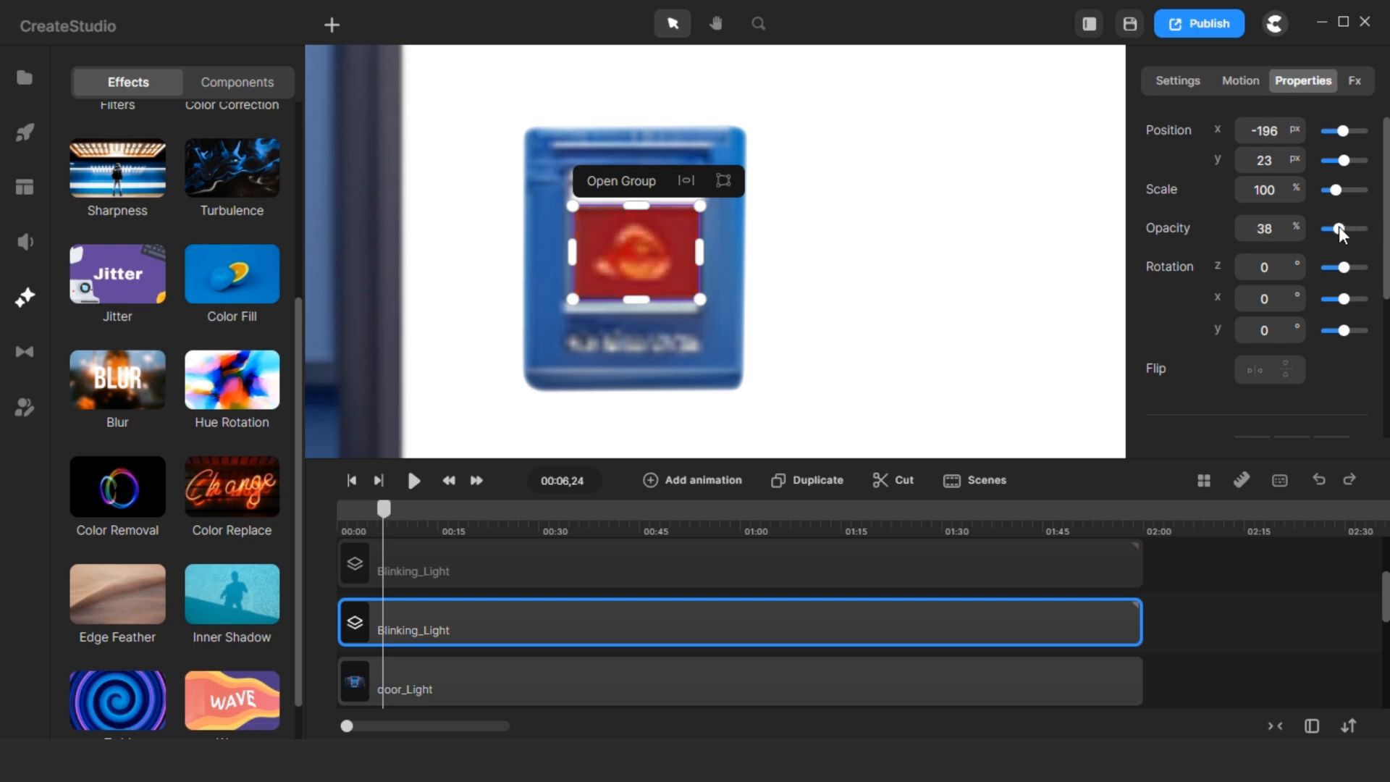
Show the blurred Blinking_Light copy again and return the playhead to the start of the timeline.
{"action": "right_click", "coordinate": [998, 564]}
{"action": "left_click", "coordinate": [619, 573]}
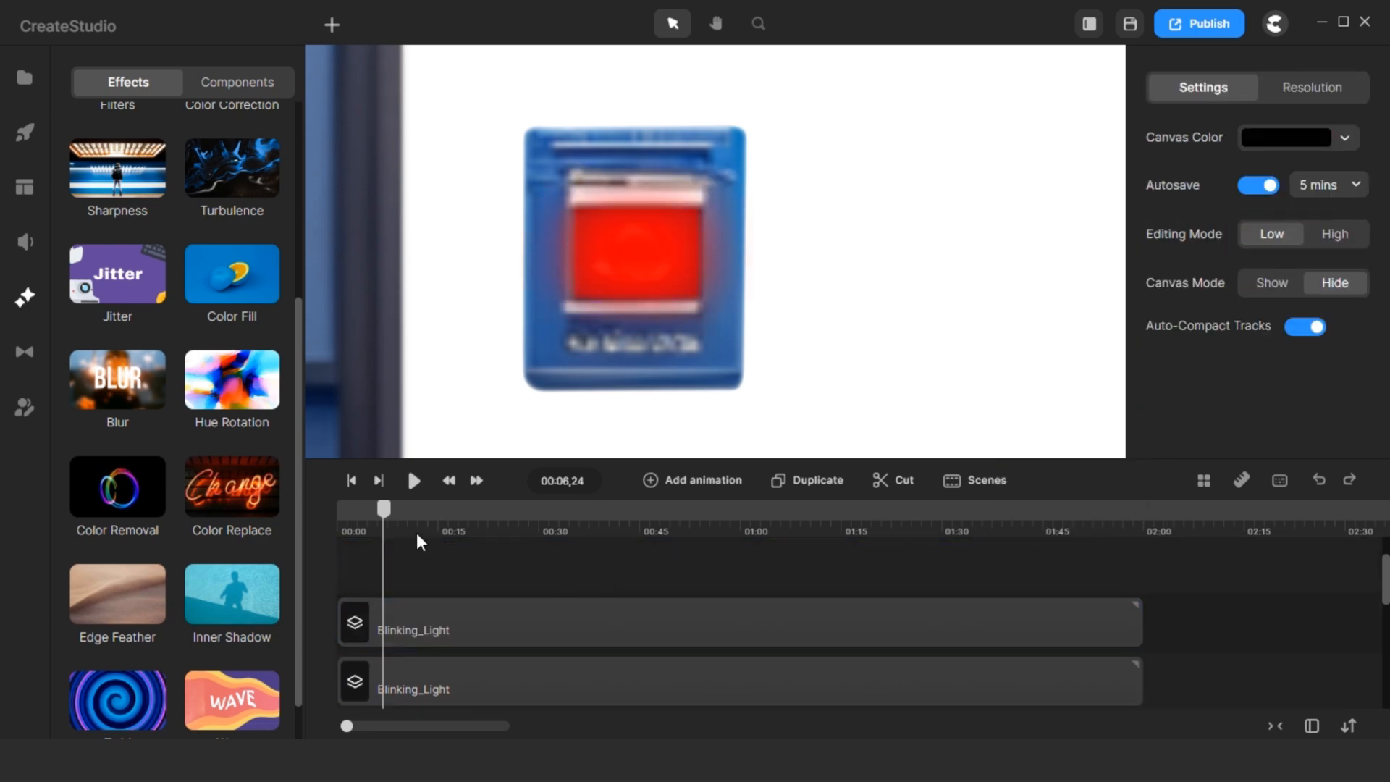
{"action": "left_click", "coordinate": [340, 521]}
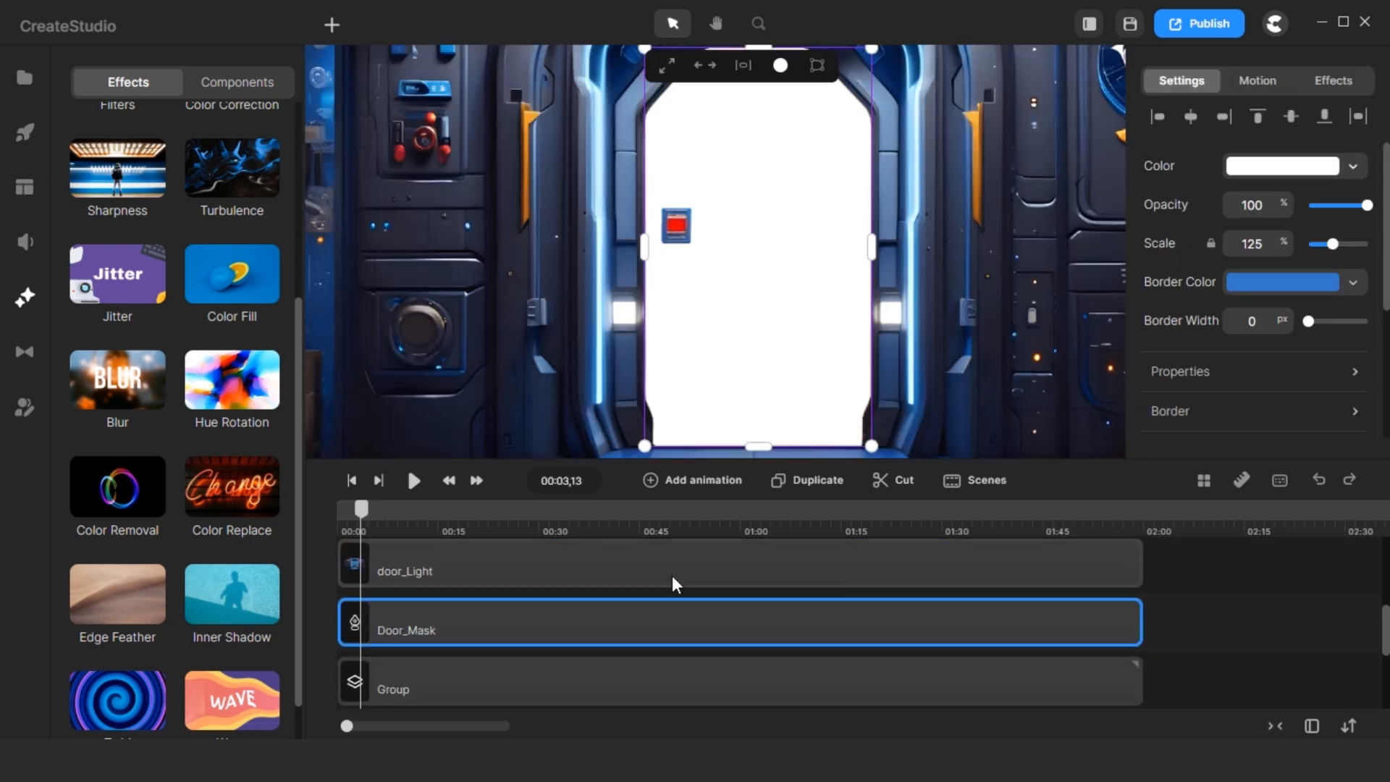
Move Door_Mask above the Blinking_Light layers and group both Blinking_Light layers with door_Light and the door-image group.
{"action": "left_click_drag", "start_coordinate": [676, 581], "coordinate": [603, 592]}
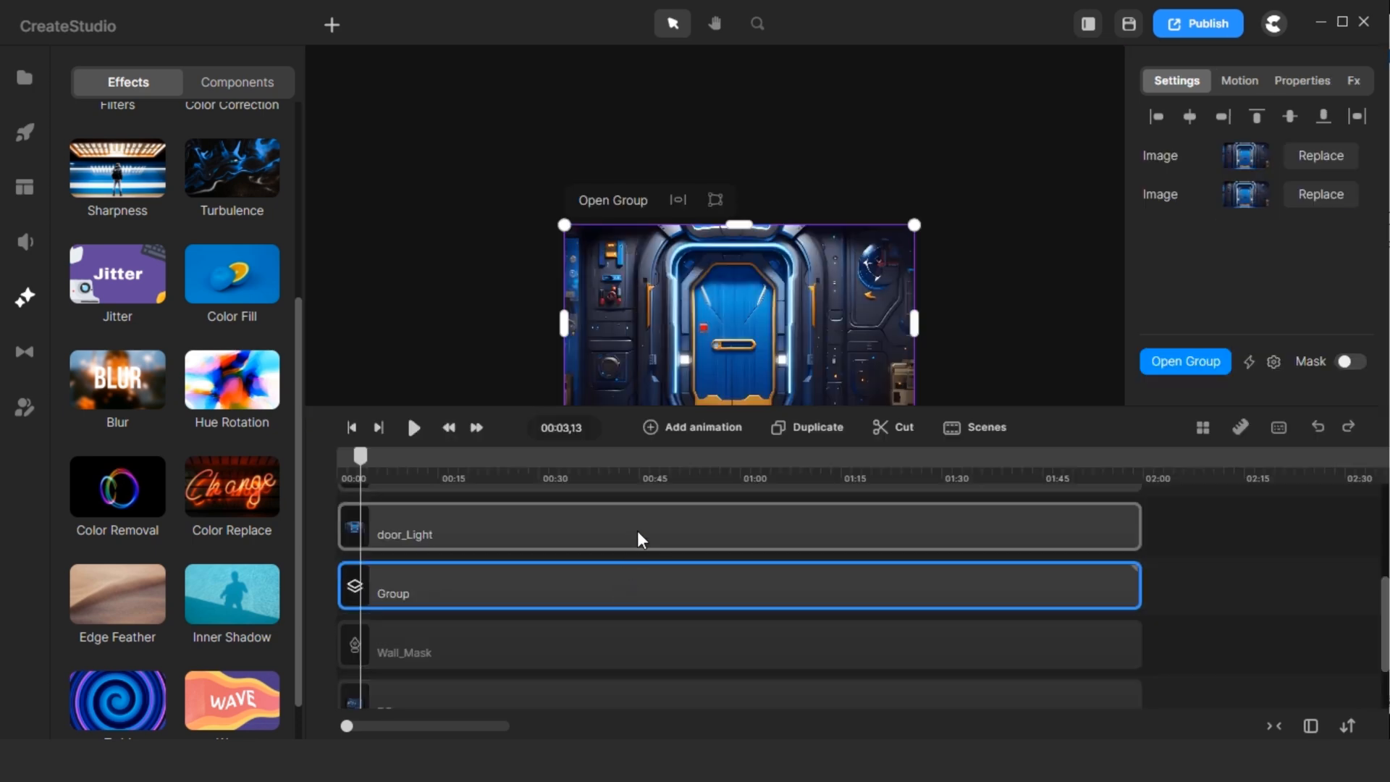
{"action": "left_click", "coordinate": [637, 532], "text": "shift"}
{"action": "scroll", "coordinate": [621, 595], "scroll_direction": "up", "scroll_amount": 2}
{"action": "left_click", "coordinate": [614, 574], "text": "shift"}
{"action": "scroll", "coordinate": [622, 631], "scroll_direction": "up", "scroll_amount": 2}
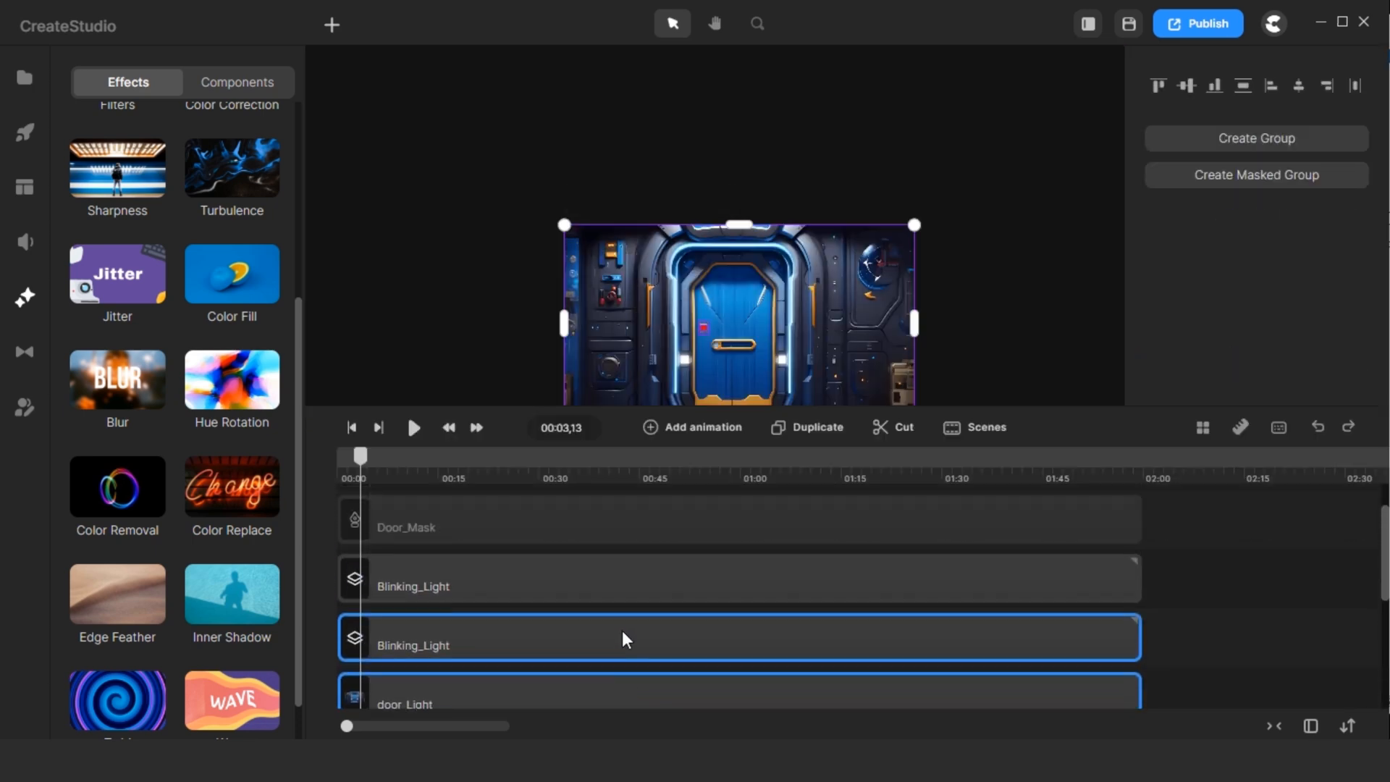
{"action": "left_click", "coordinate": [607, 623], "text": "shift"}
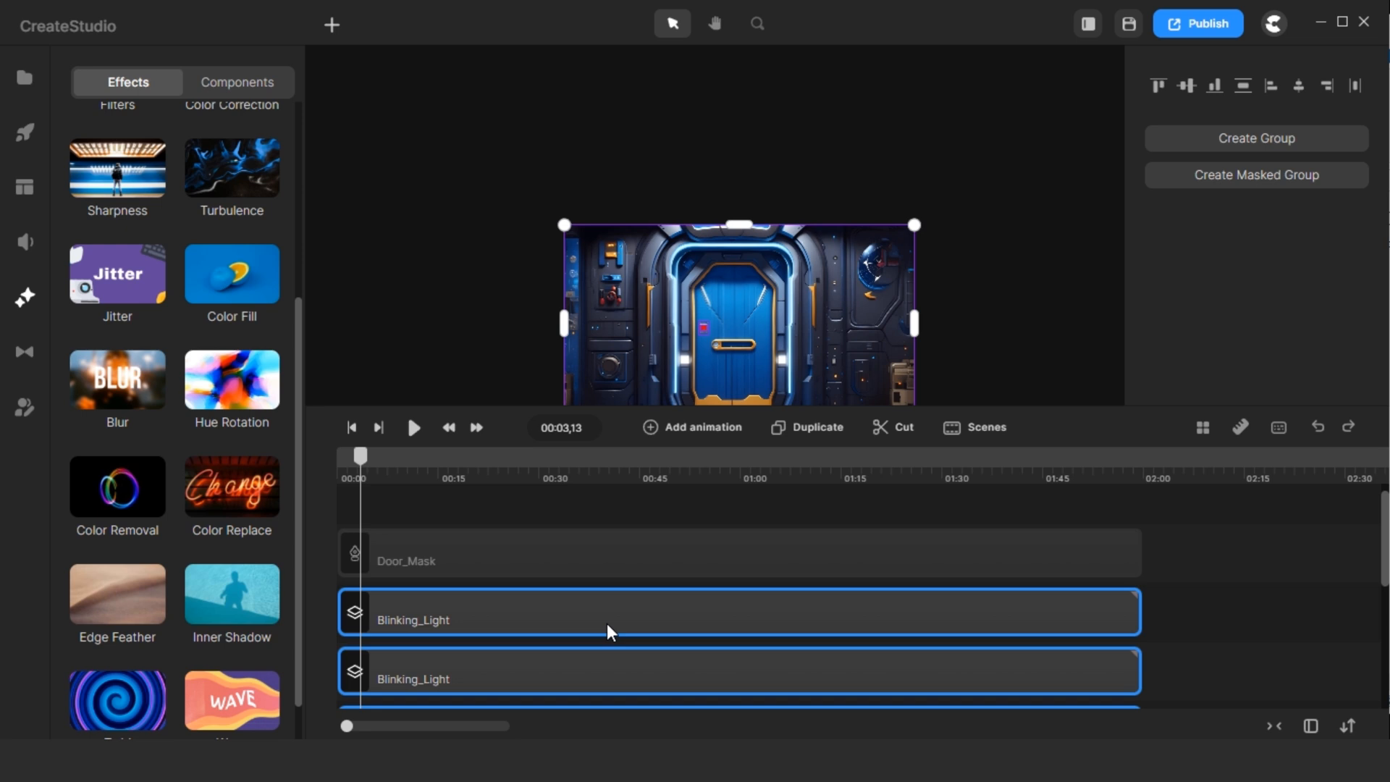
{"action": "right_click", "coordinate": [606, 623]}
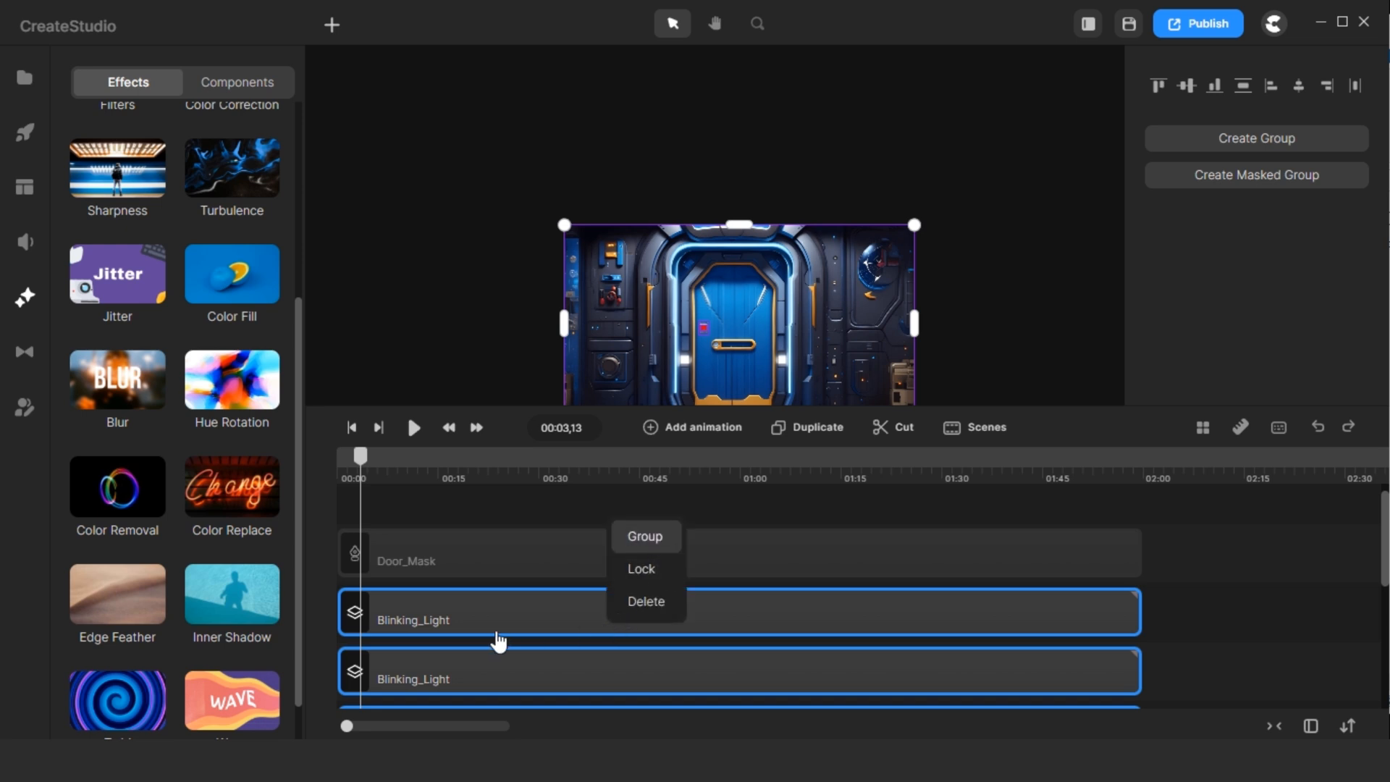
{"action": "key", "text": "ctrl+g"}
Rename the new group containing the door images and lights as Door.
{"action": "right_click", "coordinate": [457, 631]}
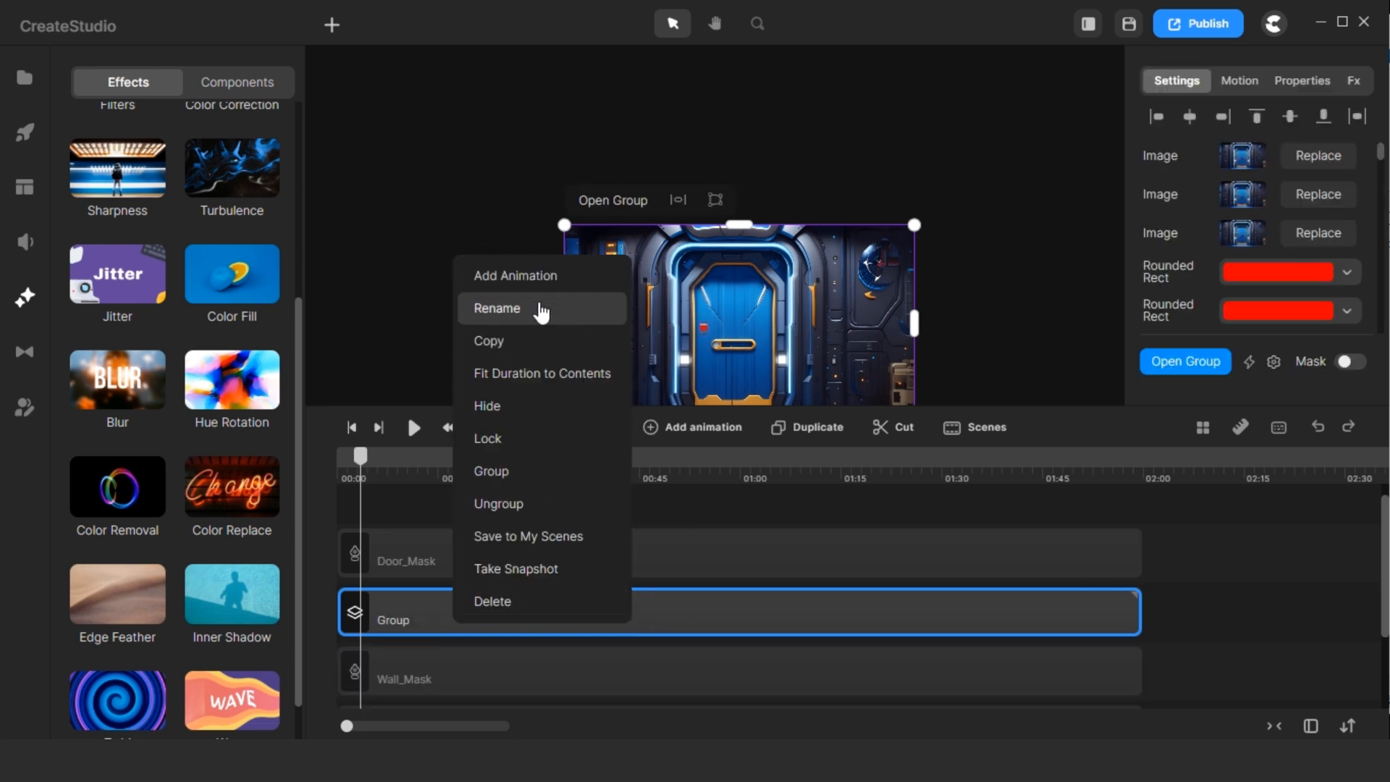
{"action": "left_click", "coordinate": [540, 310]}
{"action": "type", "text": "Door"}
{"action": "key", "text": "Return"}
Unhide Door_Mask, combine it with the Door group into a masked group, and play the timeline from the start.
{"action": "right_click", "coordinate": [454, 542]}
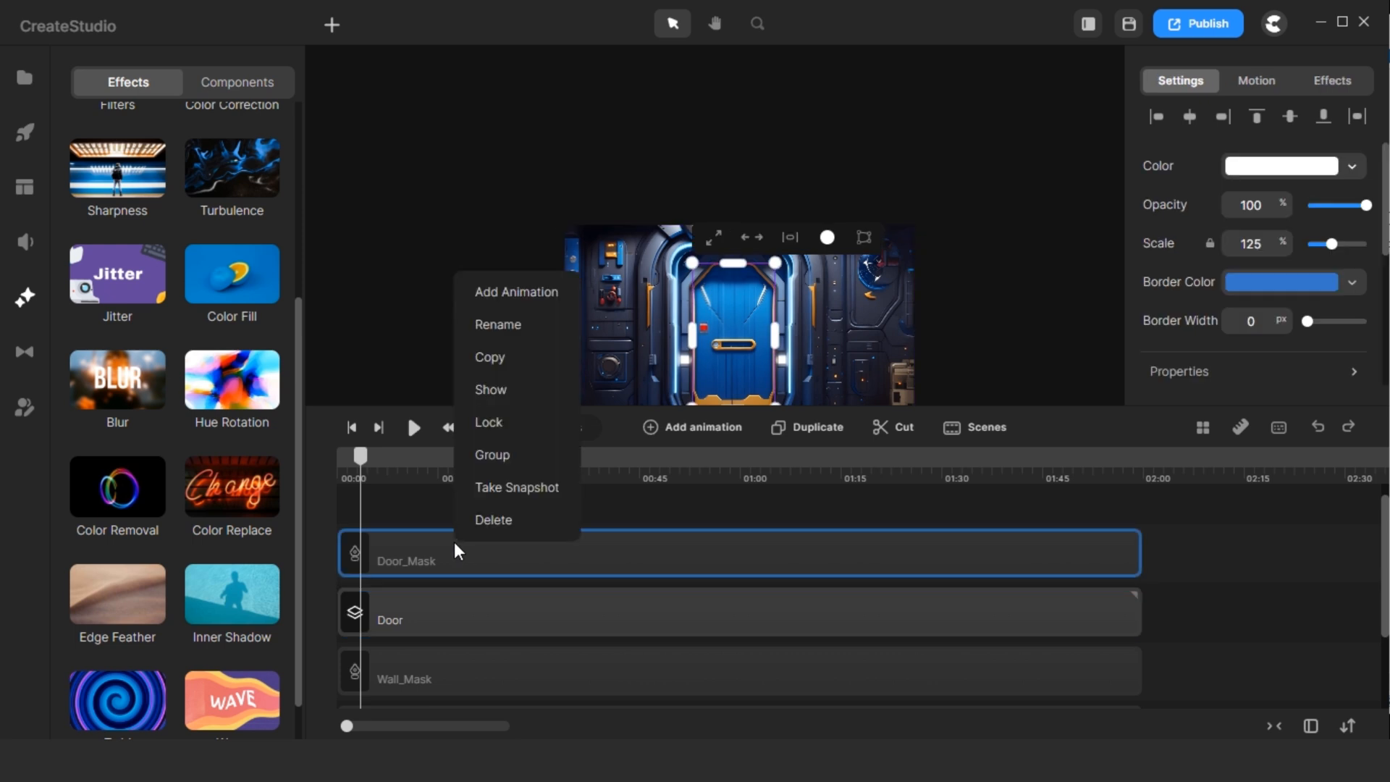
{"action": "left_click", "coordinate": [536, 388]}
{"action": "left_click", "coordinate": [673, 597]}
{"action": "left_click", "coordinate": [676, 558], "text": "shift"}
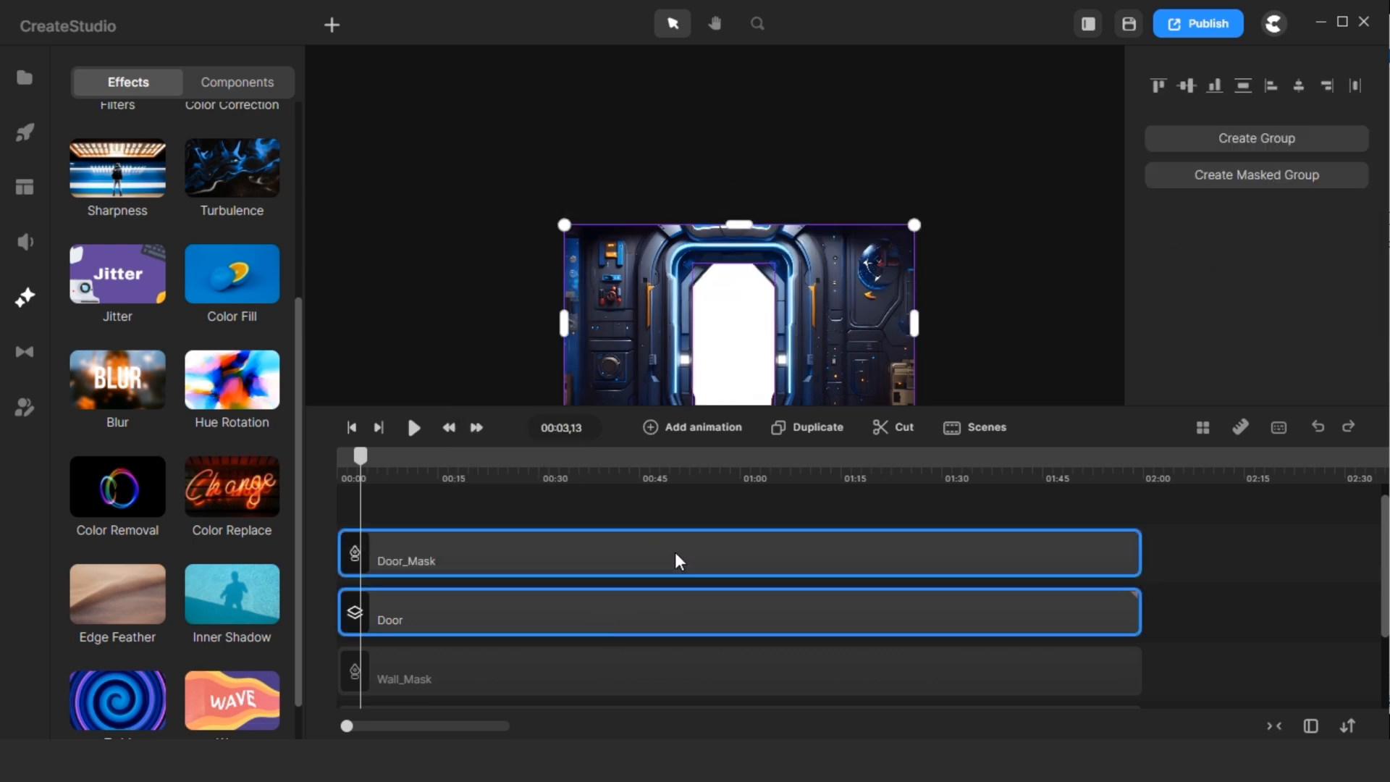
{"action": "right_click", "coordinate": [677, 559]}
{"action": "left_click", "coordinate": [783, 426]}
{"action": "left_click_drag", "start_coordinate": [373, 467], "coordinate": [353, 467]}
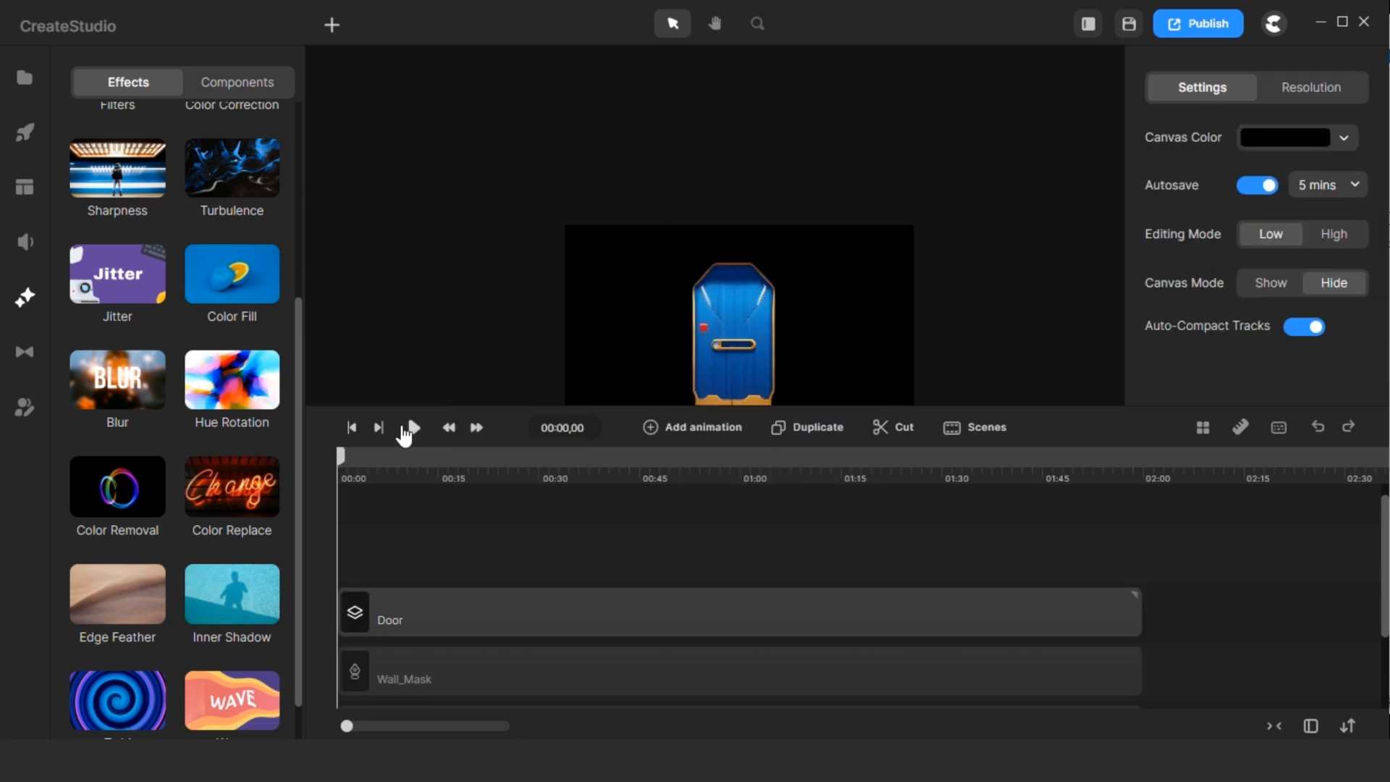
{"action": "left_click", "coordinate": [413, 427]}
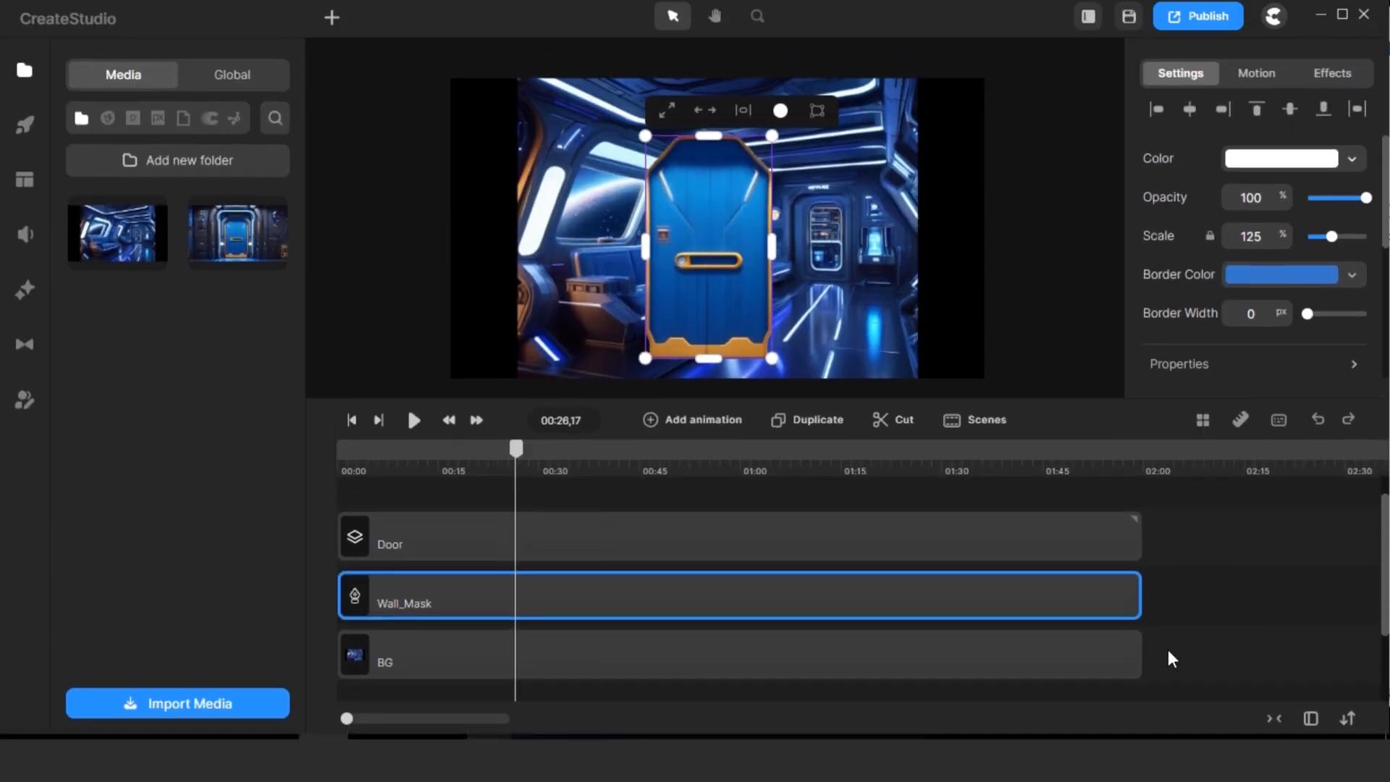
Show Wall_Mask and add the spaceship door image directly beneath it at 100% scale.
{"action": "left_click", "coordinate": [1187, 667]}
{"action": "right_click", "coordinate": [1187, 666]}
{"action": "left_click", "coordinate": [1241, 525]}
{"action": "left_click_drag", "start_coordinate": [238, 242], "coordinate": [1142, 621]}
{"action": "left_click_drag", "start_coordinate": [1261, 244], "coordinate": [1235, 243]}
{"action": "type", "text": "100"}
{"action": "key", "text": "Return"}
Duplicate the Wall_Mask layer and rename the duplicate as Wall_Mask_Copy.
{"action": "left_click", "coordinate": [722, 613]}
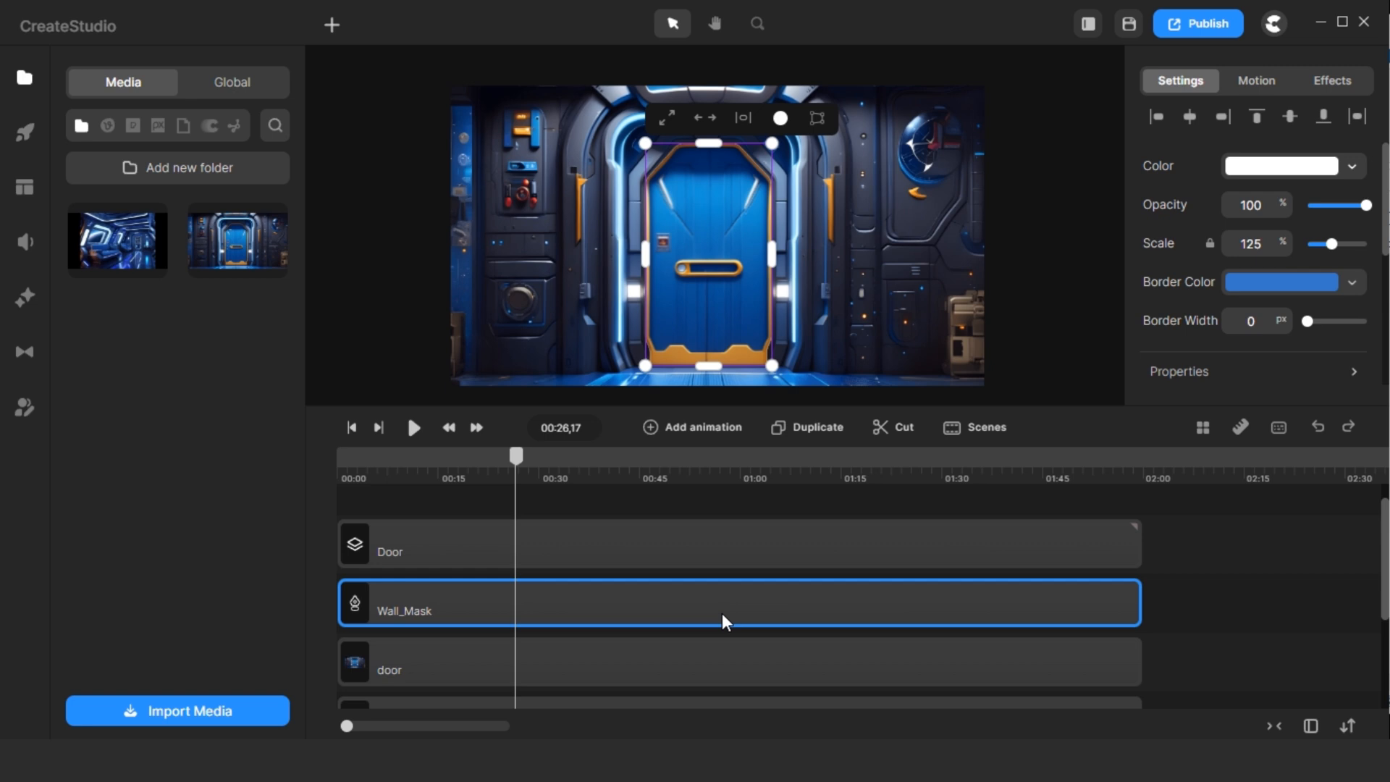
{"action": "key", "text": "ctrl+d"}
{"action": "double_click", "coordinate": [722, 614]}
{"action": "left_click", "coordinate": [462, 610]}
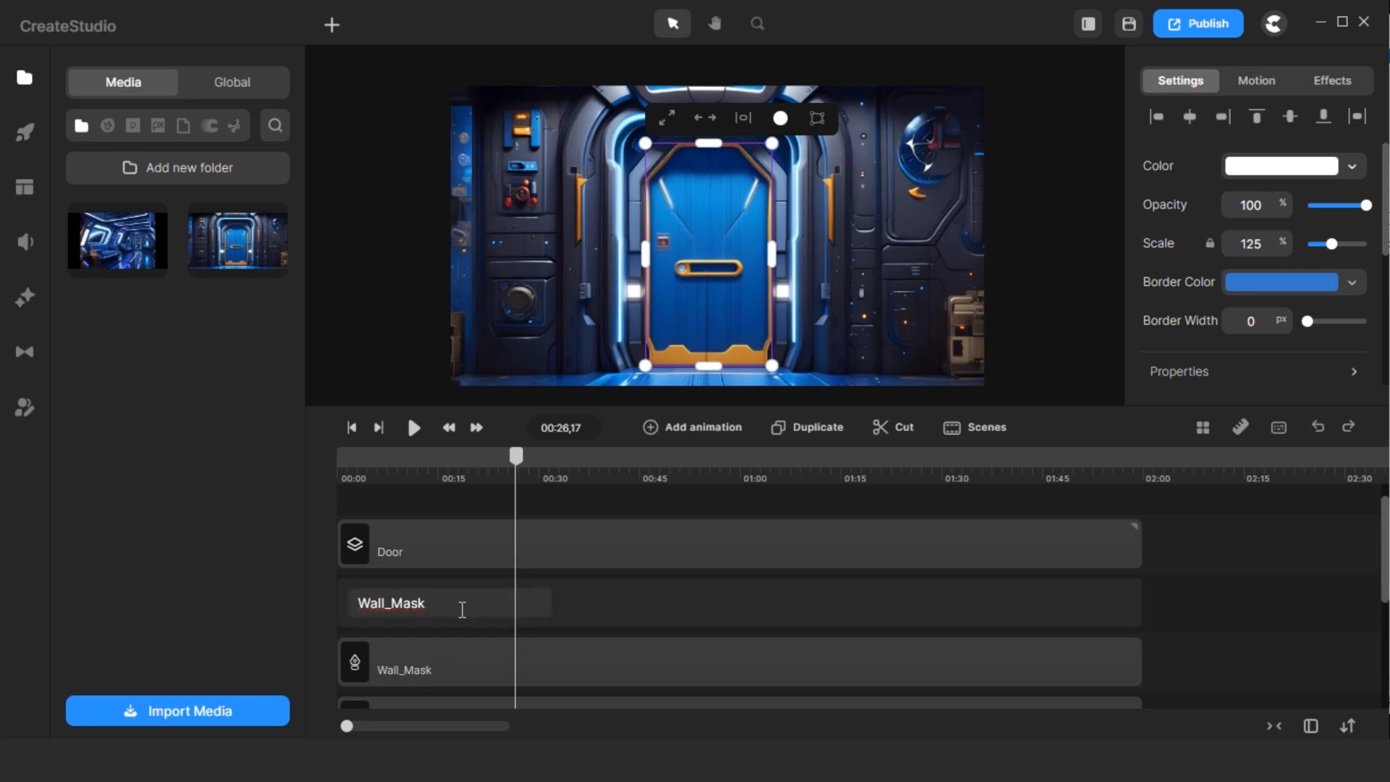
{"action": "type", "text": "_Copy"}
{"action": "key", "text": "Return"}
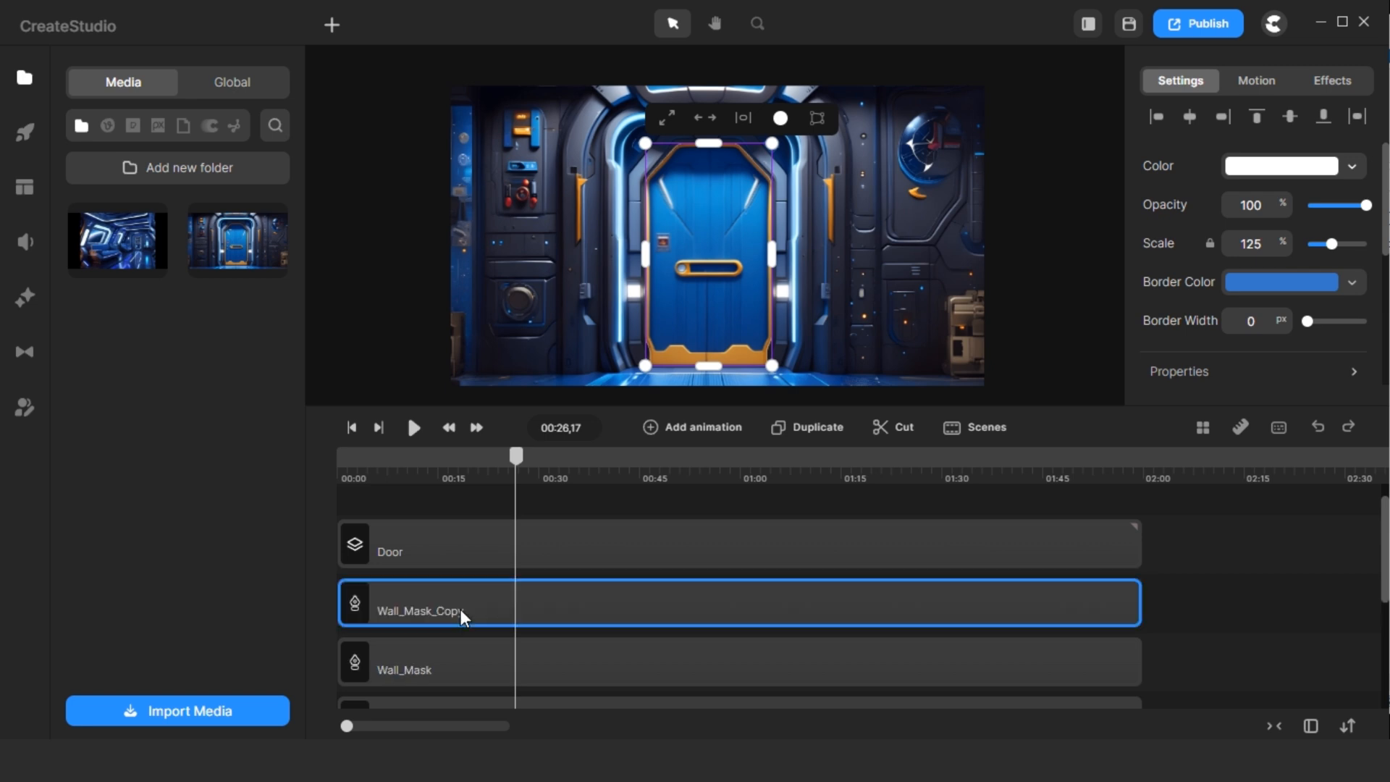
Move Wall_Mask_Copy below the BG layer and hide it.
{"action": "left_click_drag", "start_coordinate": [459, 611], "coordinate": [449, 642]}
{"action": "right_click", "coordinate": [449, 644]}
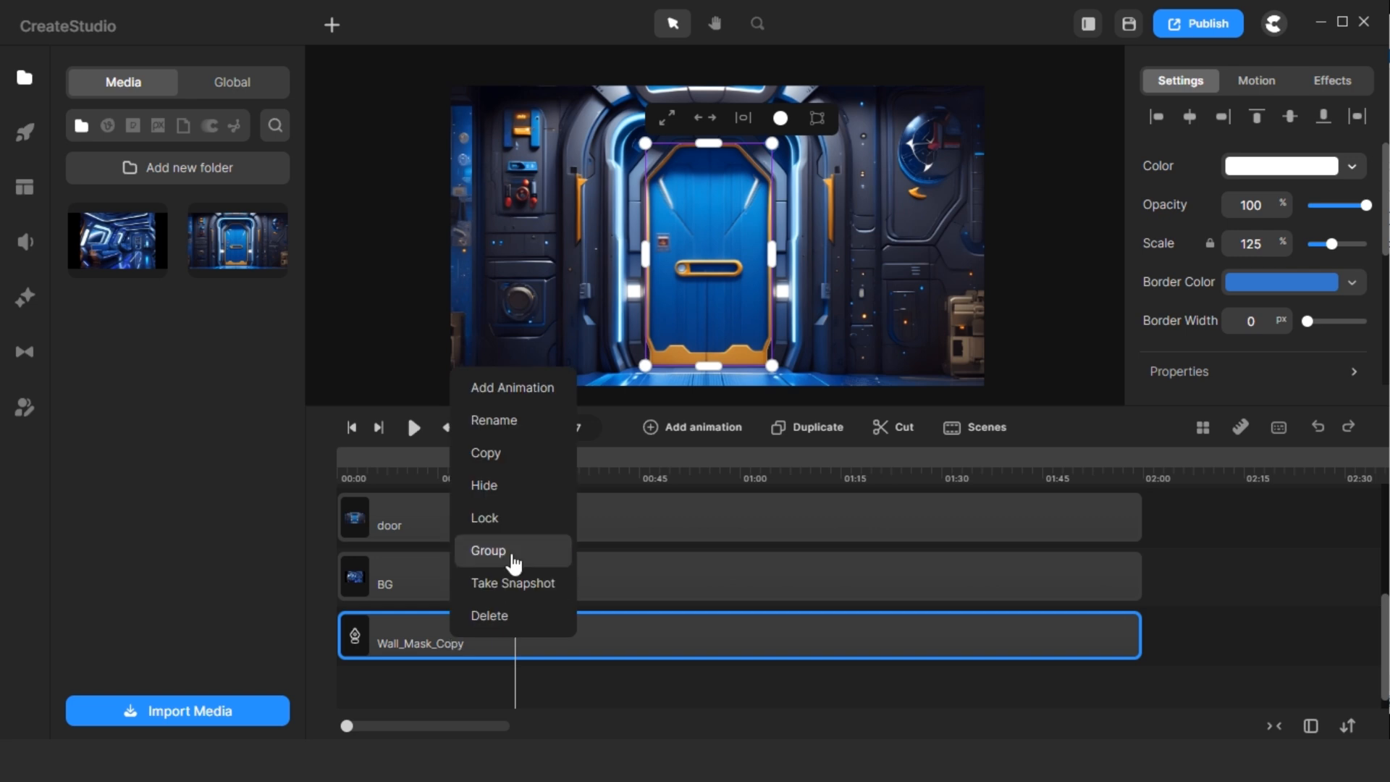
{"action": "left_click", "coordinate": [515, 485]}
{"action": "right_click", "coordinate": [459, 642]}
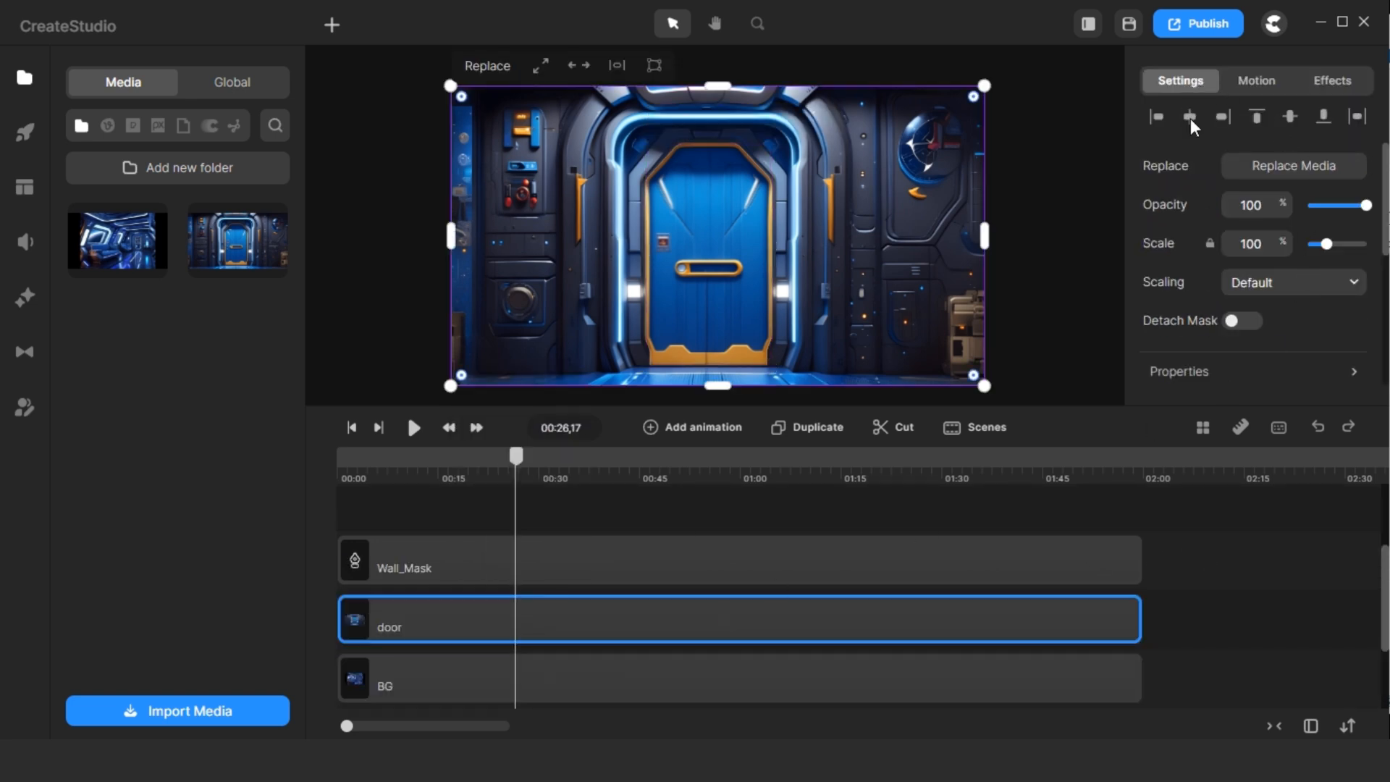
Give the door image layer an inverted track matte that uses Wall_Mask with the Alpha type.
{"action": "scroll", "coordinate": [1203, 224], "scroll_direction": "down", "scroll_amount": 3}
{"action": "scroll", "coordinate": [1194, 268], "scroll_direction": "down", "scroll_amount": 2}
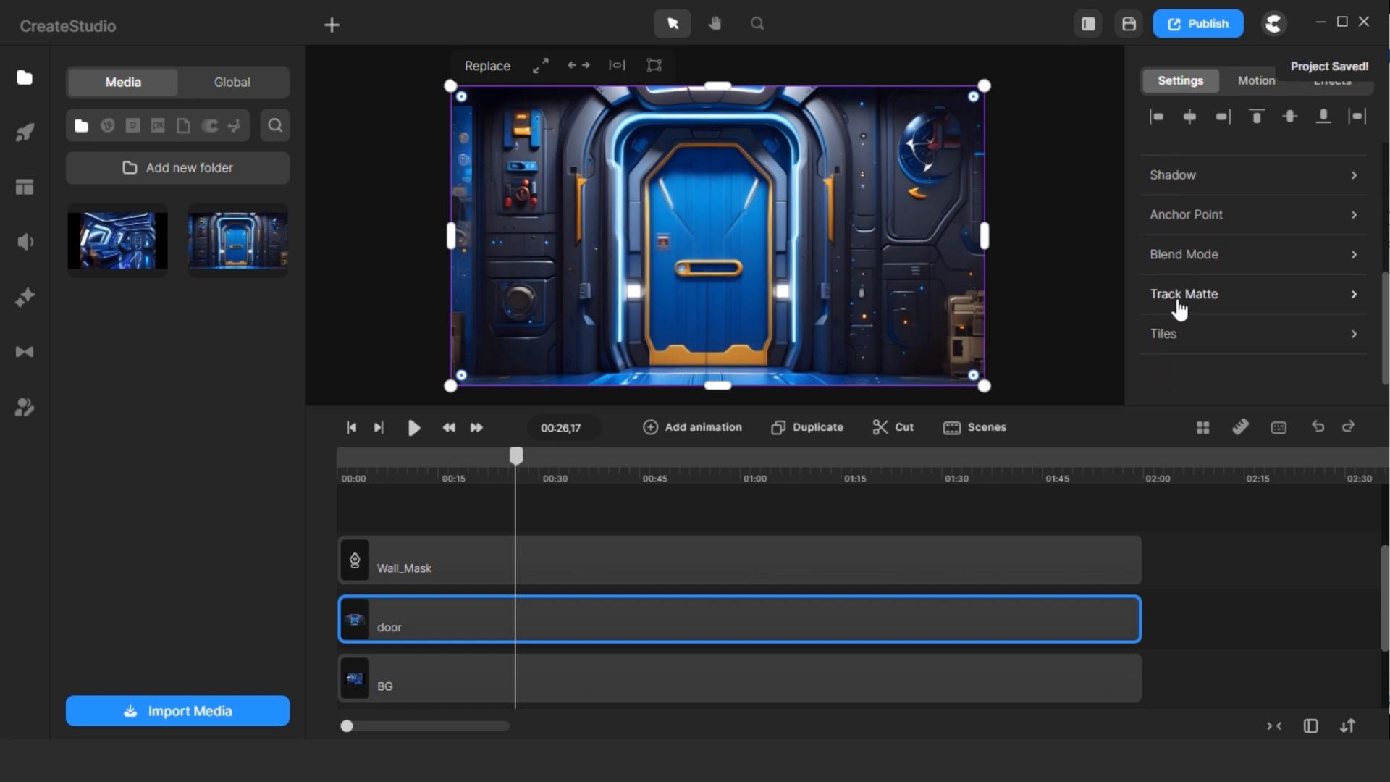
{"action": "left_click", "coordinate": [1179, 294]}
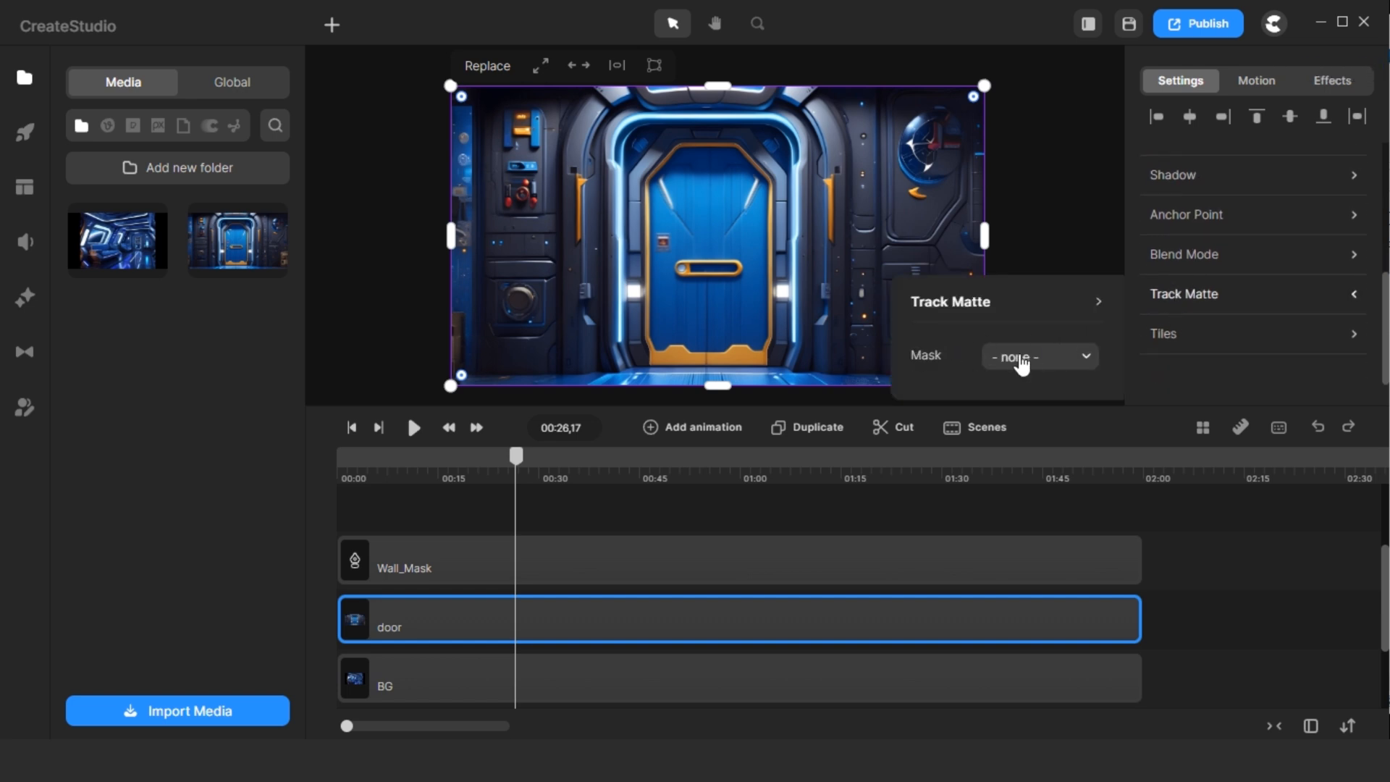
{"action": "left_click", "coordinate": [1022, 362]}
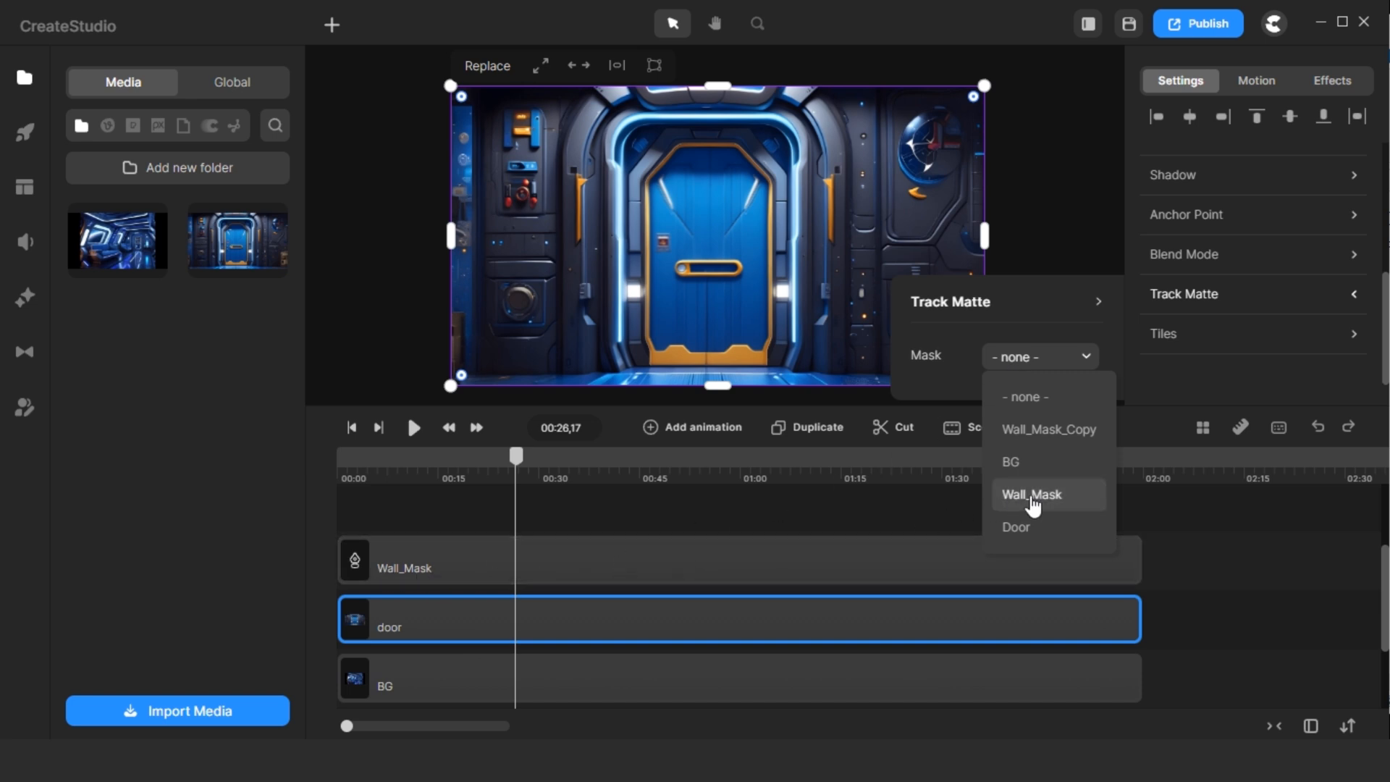
{"action": "left_click", "coordinate": [1033, 499]}
{"action": "left_click", "coordinate": [1083, 338]}
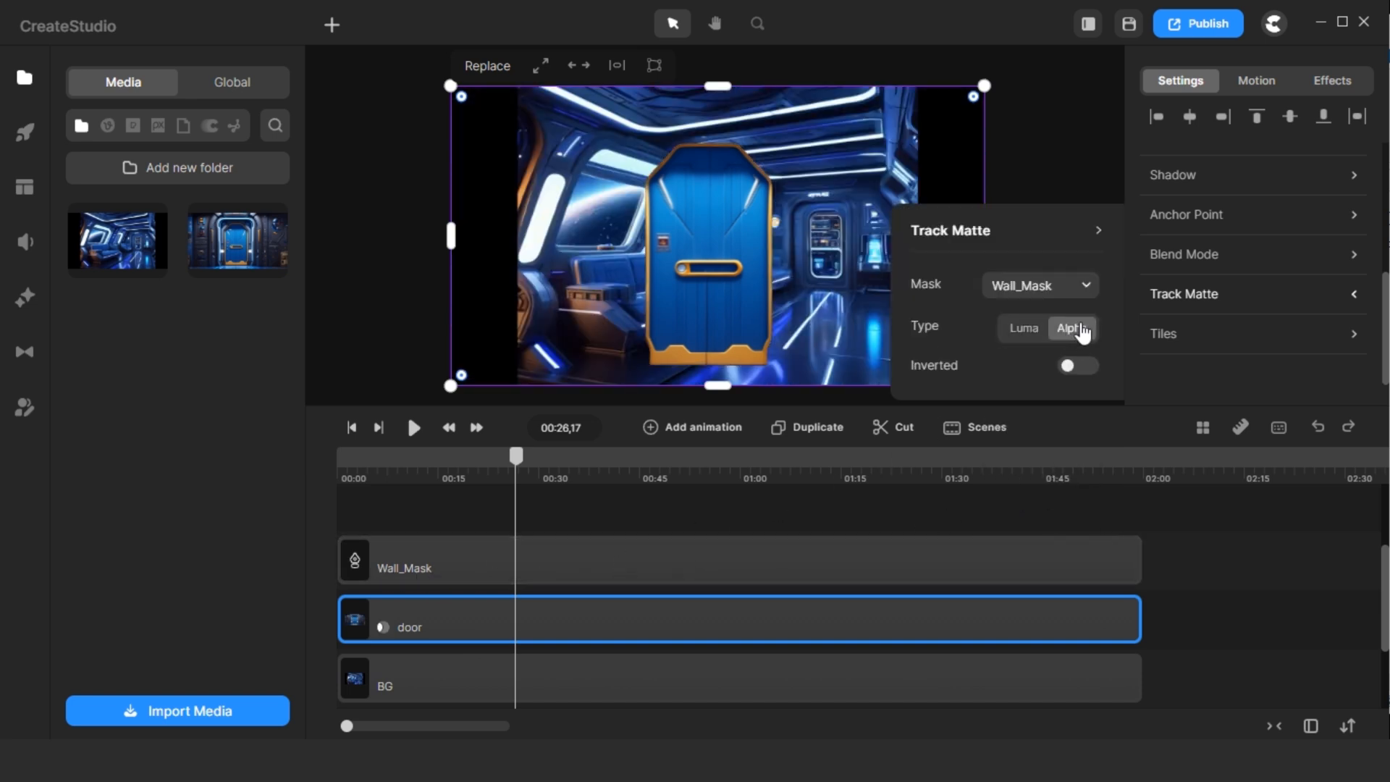
{"action": "left_click", "coordinate": [1076, 366]}
{"action": "left_click", "coordinate": [719, 327]}
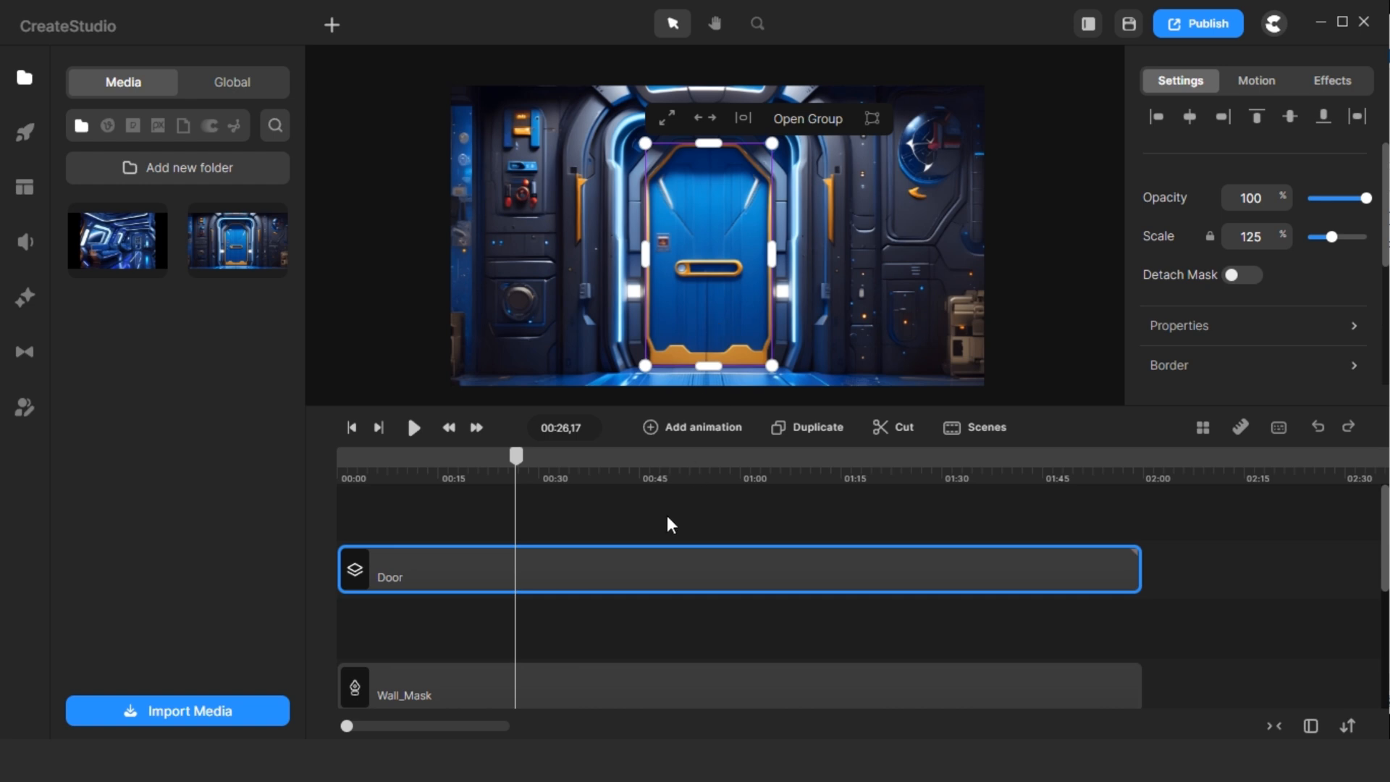
{"action": "left_click_drag", "start_coordinate": [649, 572], "coordinate": [853, 574]}
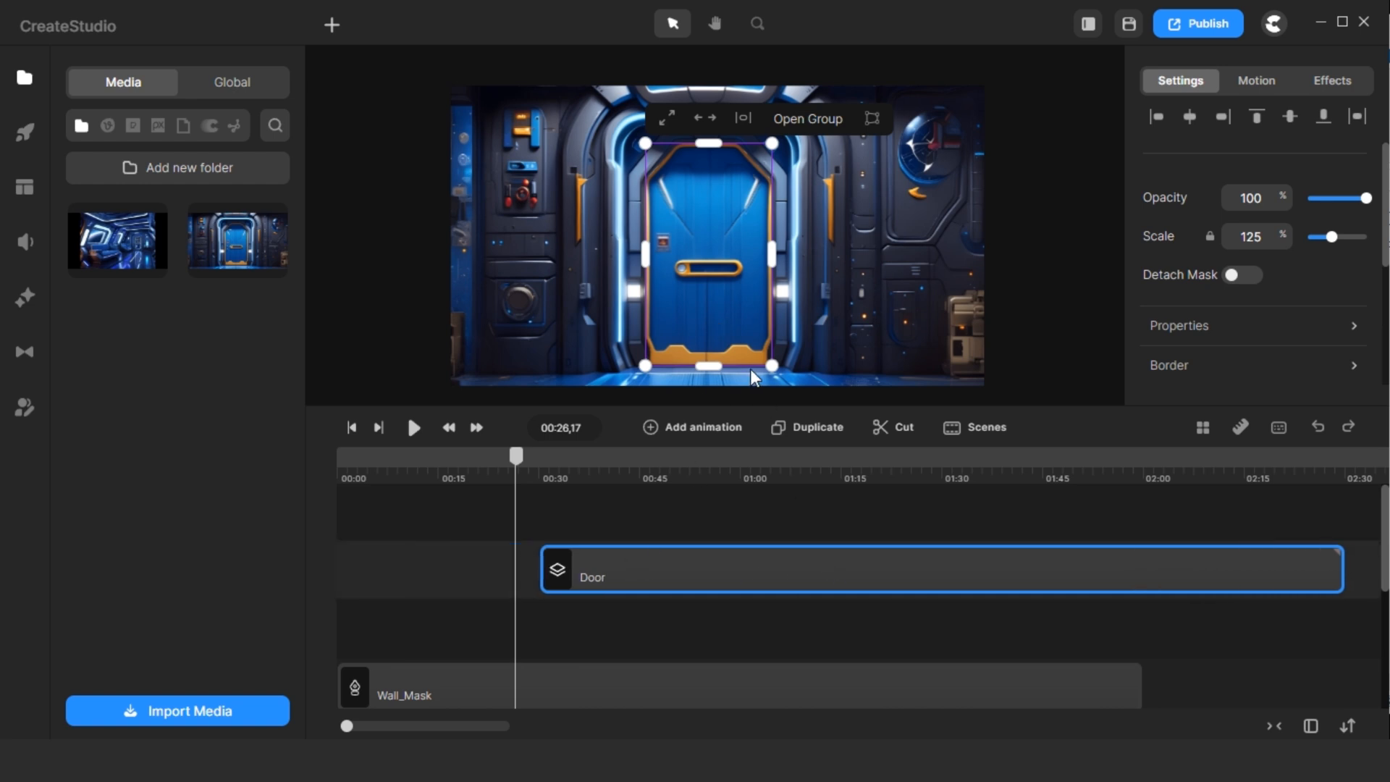
{"action": "left_click", "coordinate": [489, 548]}
{"action": "left_click_drag", "start_coordinate": [688, 553], "coordinate": [483, 575]}
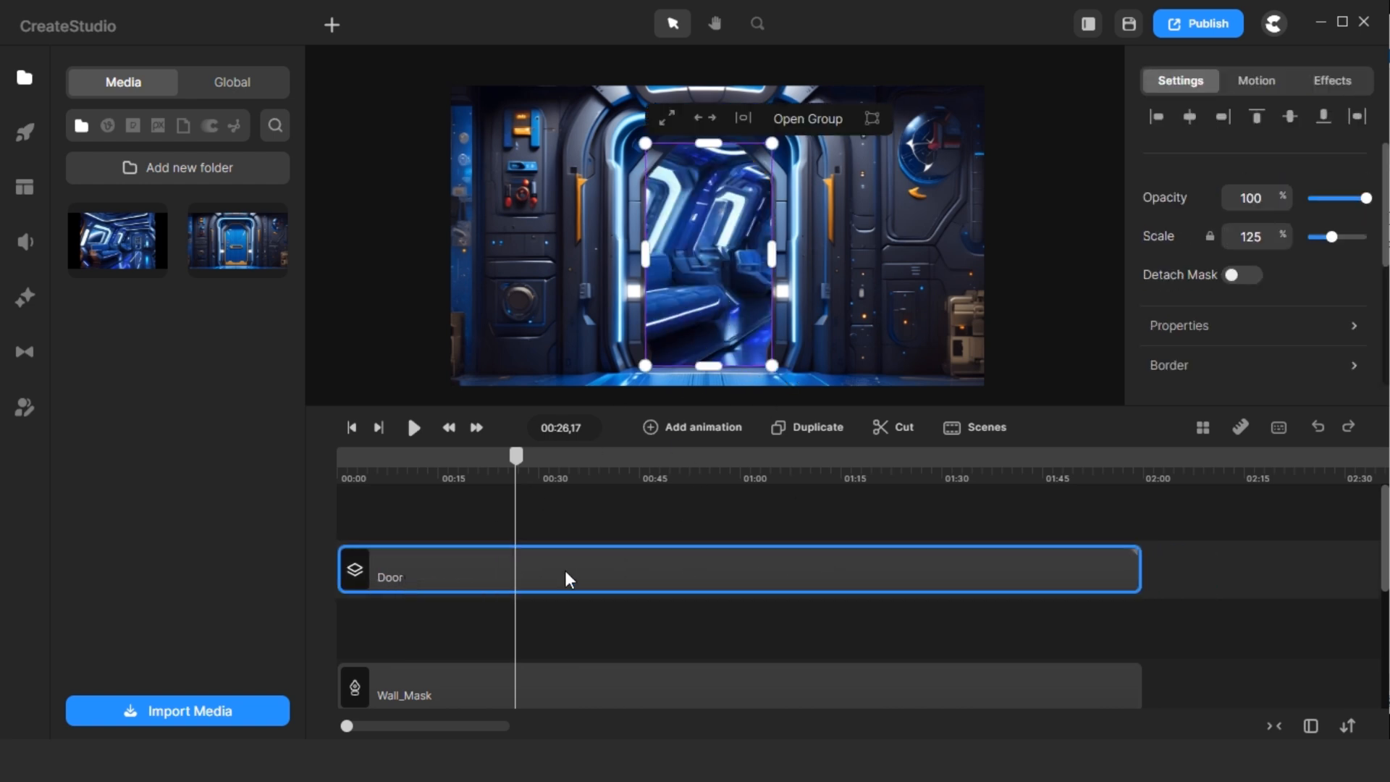
{"action": "left_click", "coordinate": [628, 563]}
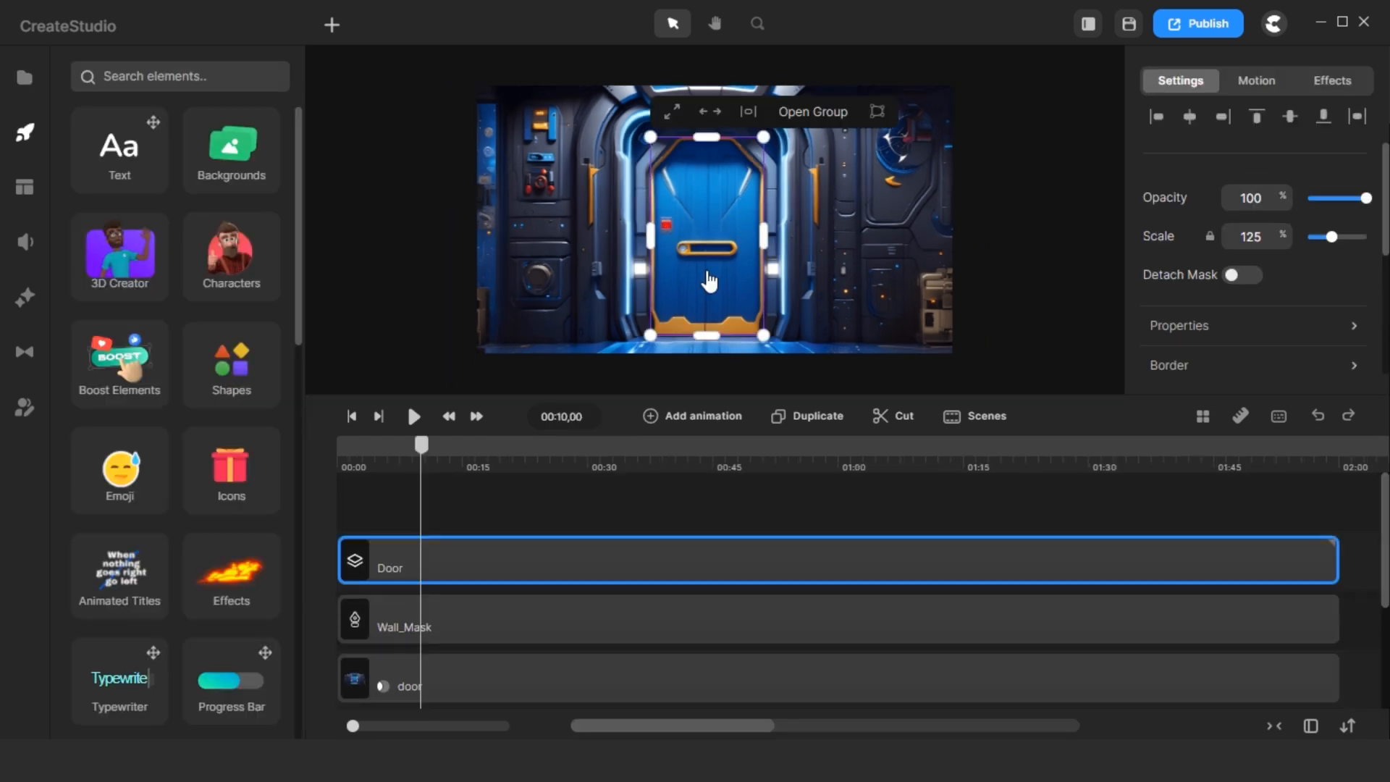
{"action": "left_click_drag", "start_coordinate": [720, 279], "coordinate": [792, 275]}
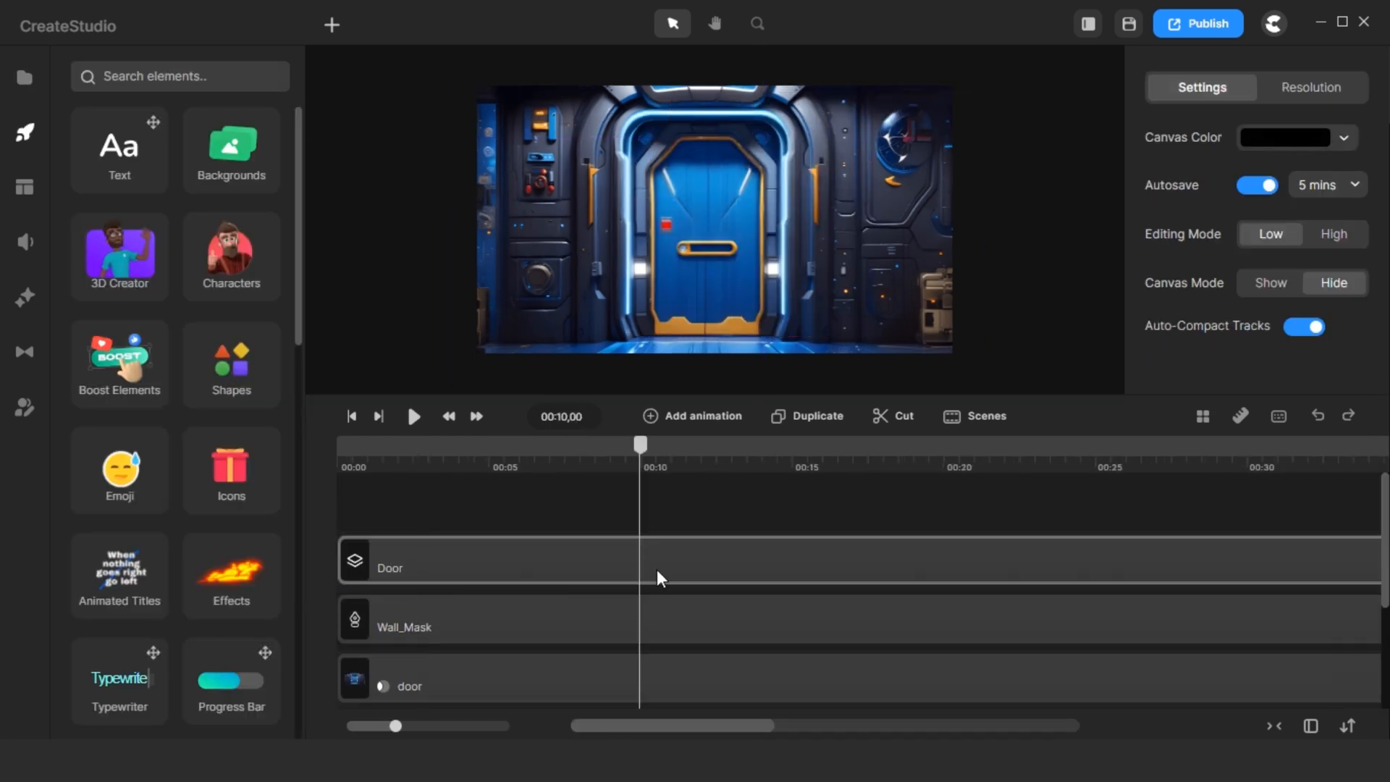
Add a Scale animation with Expo easing to the Door layer near the 10-second mark.
{"action": "right_click", "coordinate": [658, 566]}
{"action": "left_click", "coordinate": [740, 288]}
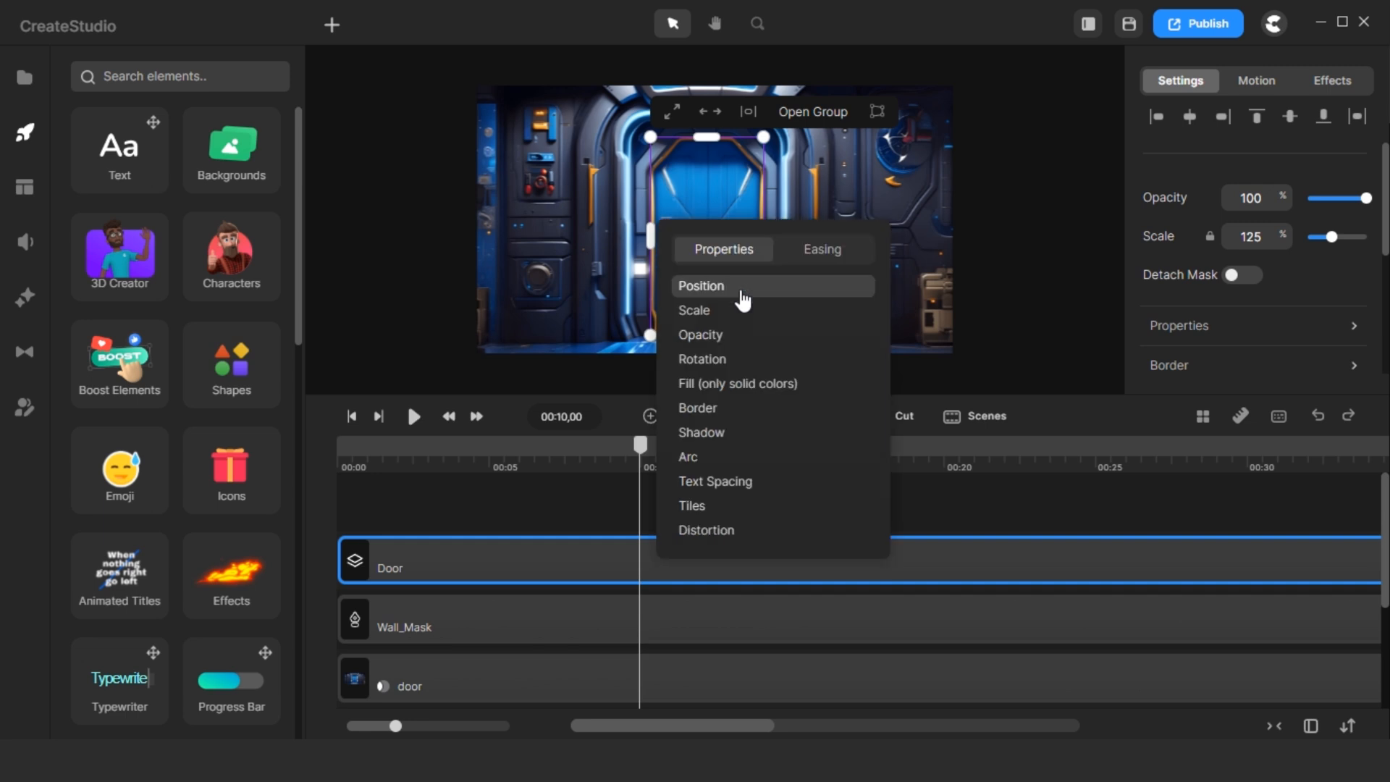
{"action": "left_click", "coordinate": [825, 250]}
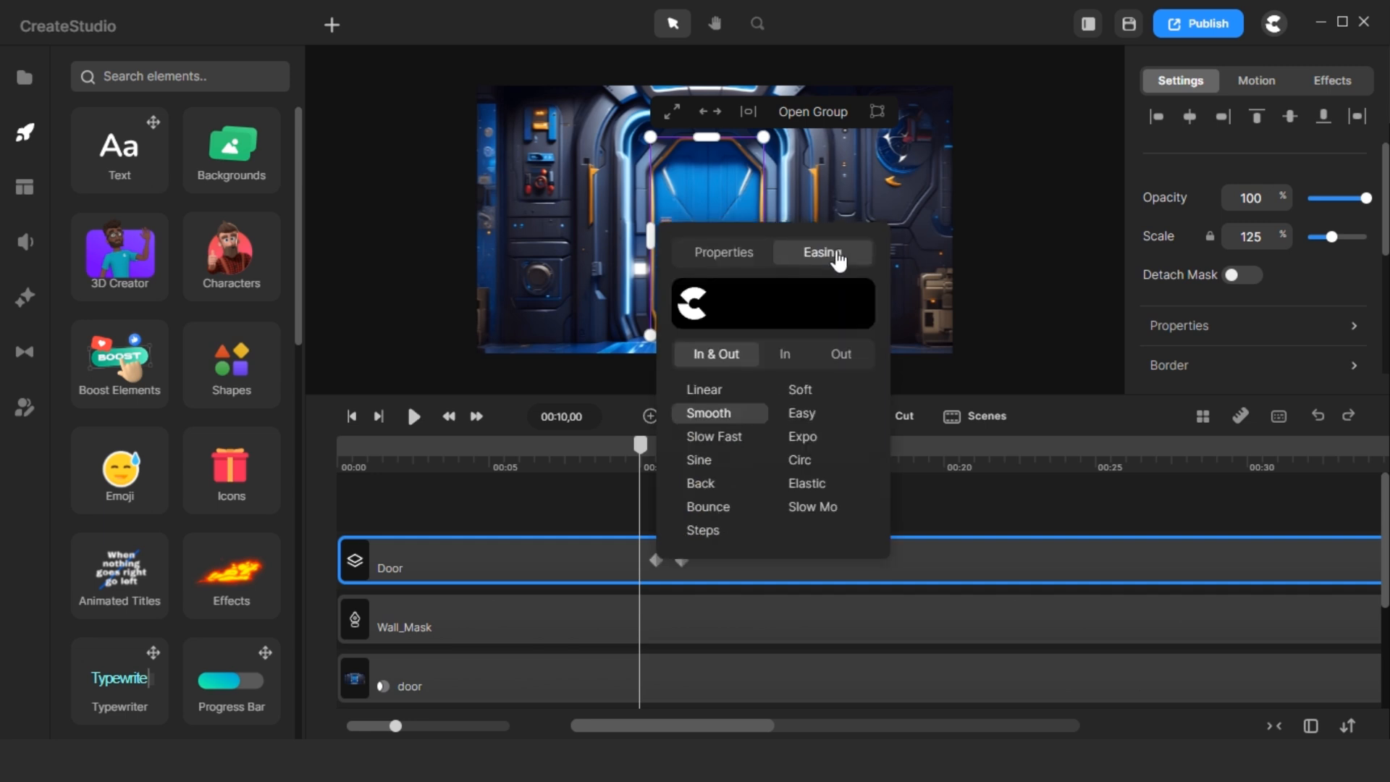
{"action": "left_click", "coordinate": [790, 436]}
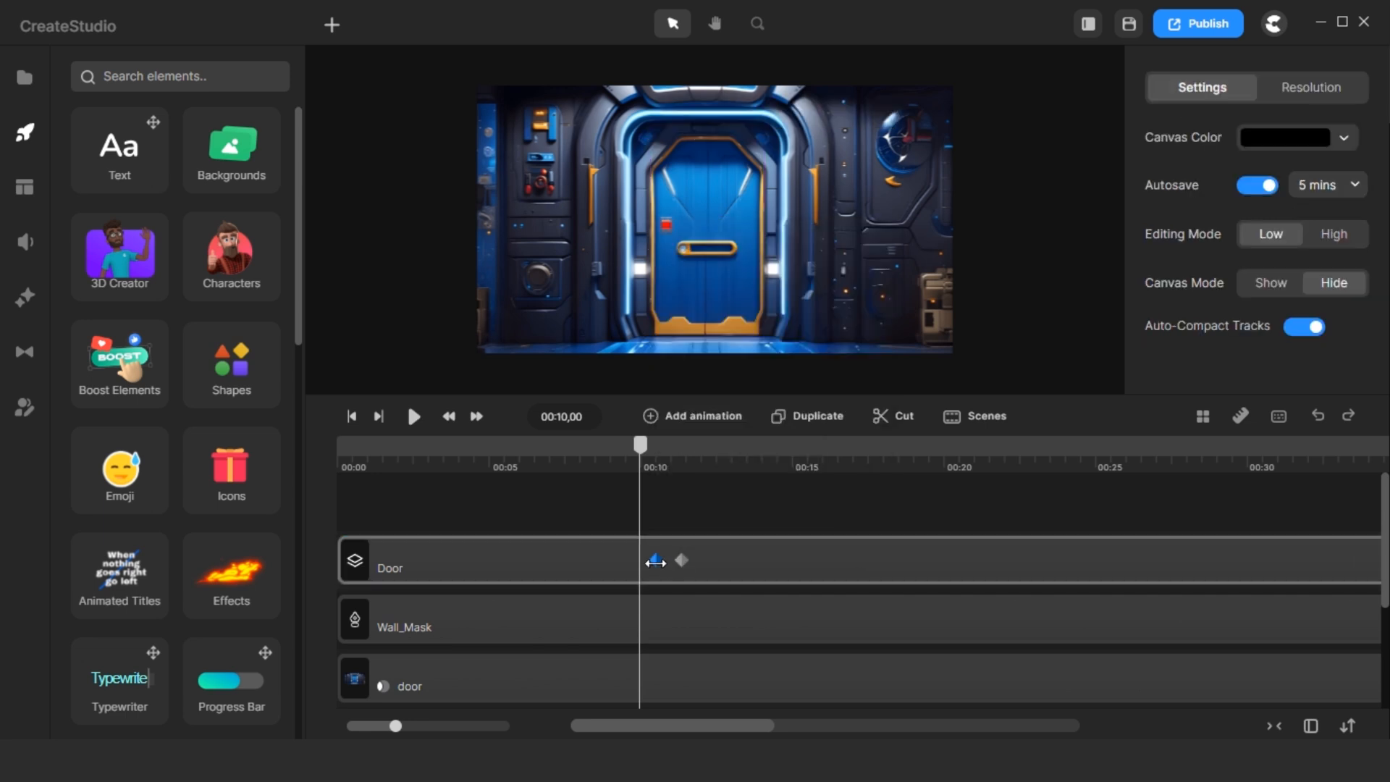
Align the Scale animation's keyframes on the Door layer so it runs from 00:10 to 00:11.
{"action": "left_click", "coordinate": [656, 562]}
{"action": "left_click_drag", "start_coordinate": [395, 725], "coordinate": [447, 725]}
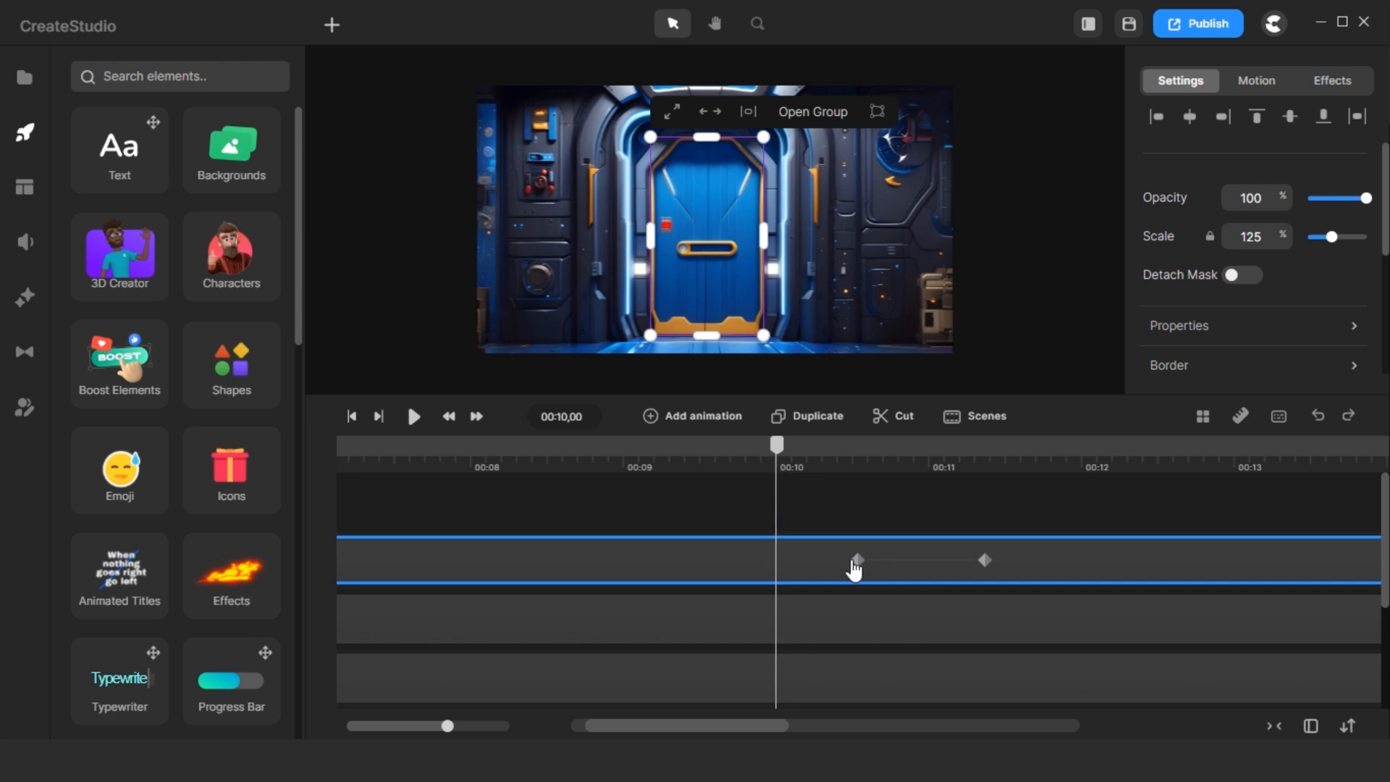
{"action": "left_click_drag", "start_coordinate": [854, 570], "coordinate": [811, 577]}
{"action": "left_click", "coordinate": [777, 449]}
{"action": "left_click_drag", "start_coordinate": [447, 726], "coordinate": [457, 726]}
{"action": "left_click", "coordinate": [960, 472]}
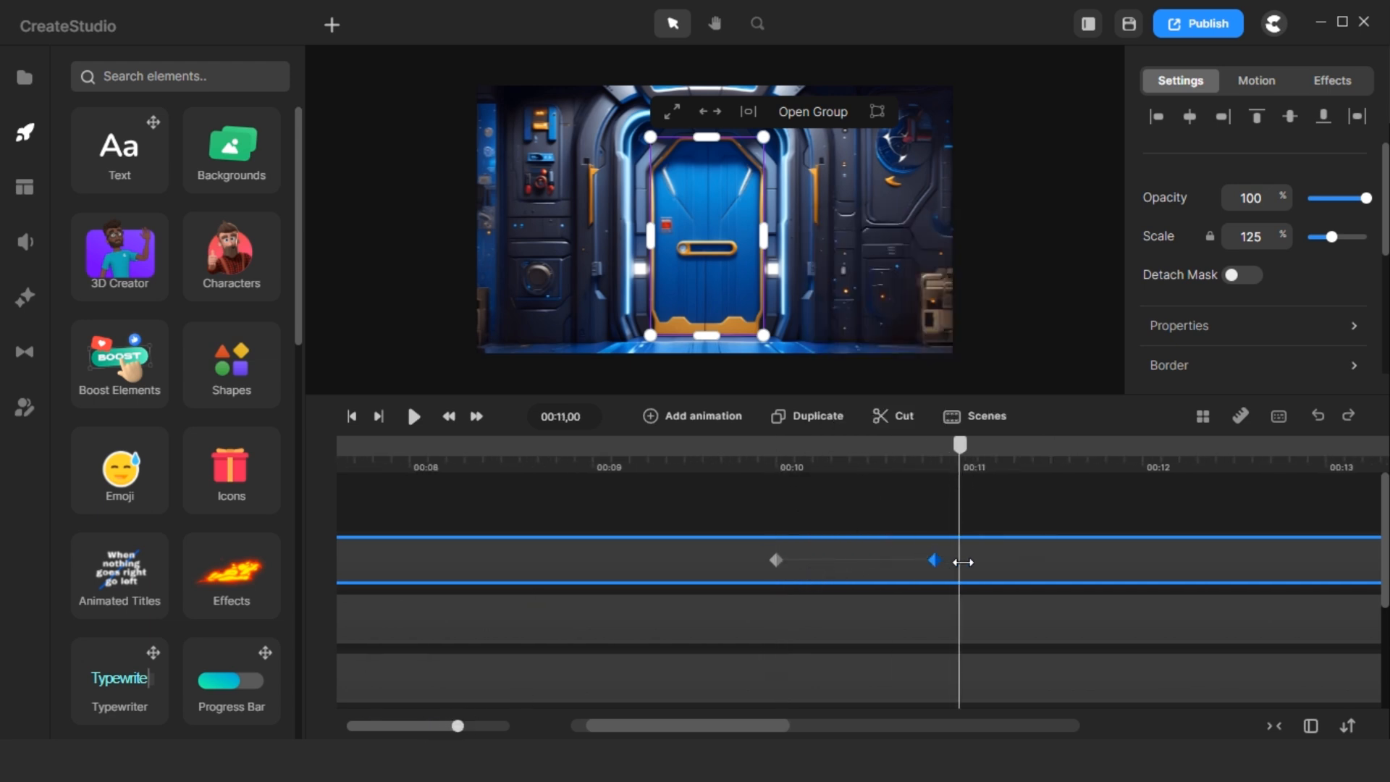
Add a Position animation with Expo easing to the Door layer, running from 00:11 to 00:13.
{"action": "right_click", "coordinate": [677, 561]}
{"action": "left_click", "coordinate": [727, 276]}
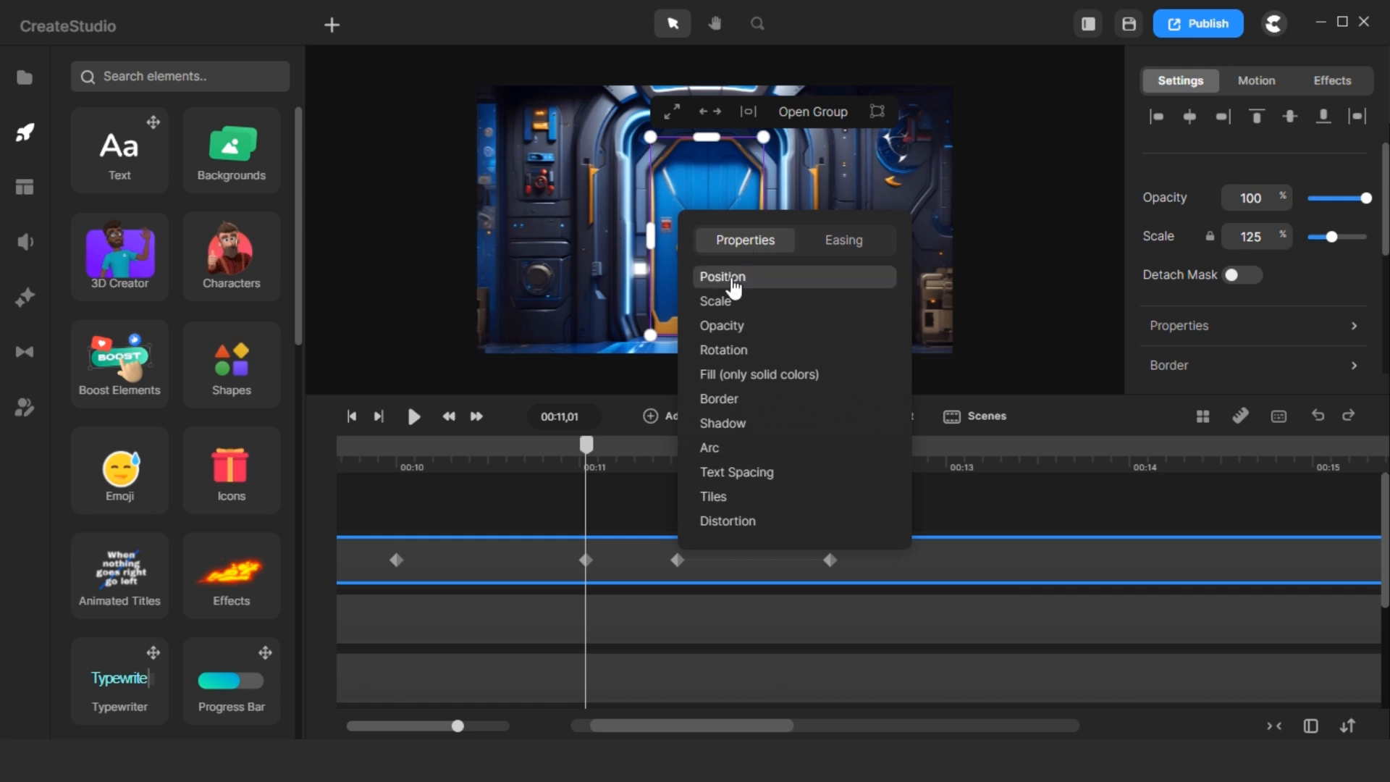
{"action": "left_click", "coordinate": [843, 240]}
{"action": "left_click", "coordinate": [809, 427]}
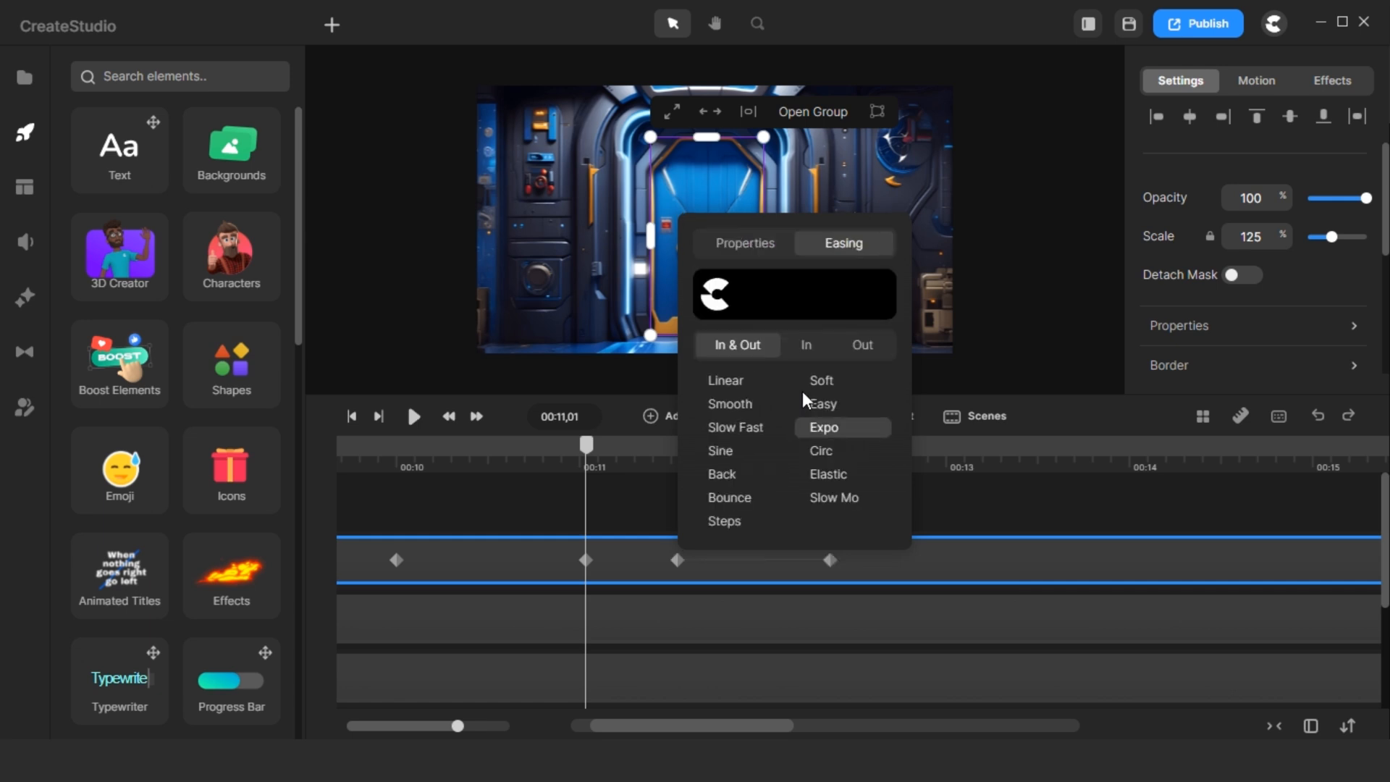
{"action": "left_click", "coordinate": [733, 563]}
{"action": "left_click_drag", "start_coordinate": [736, 570], "coordinate": [621, 572]}
{"action": "left_click_drag", "start_coordinate": [965, 523], "coordinate": [946, 475]}
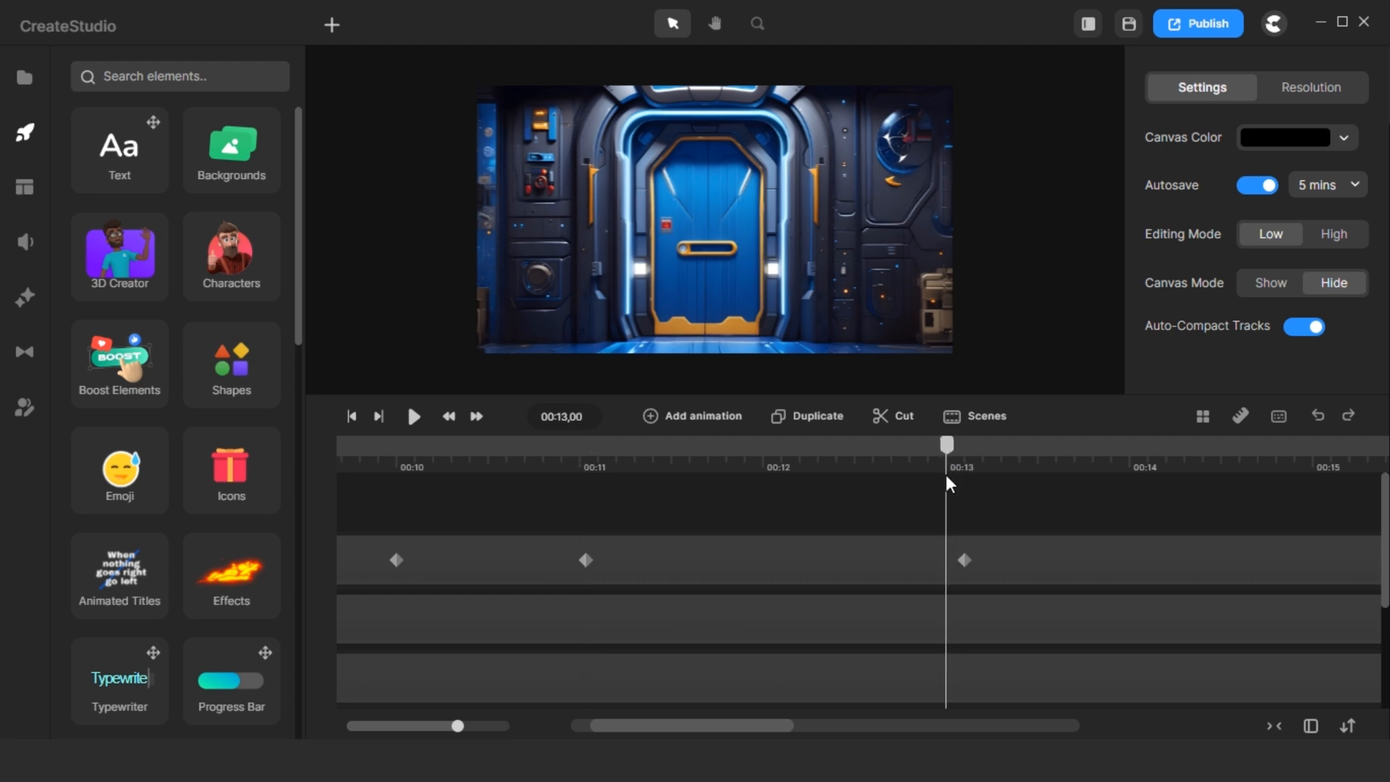
{"action": "left_click", "coordinate": [963, 558]}
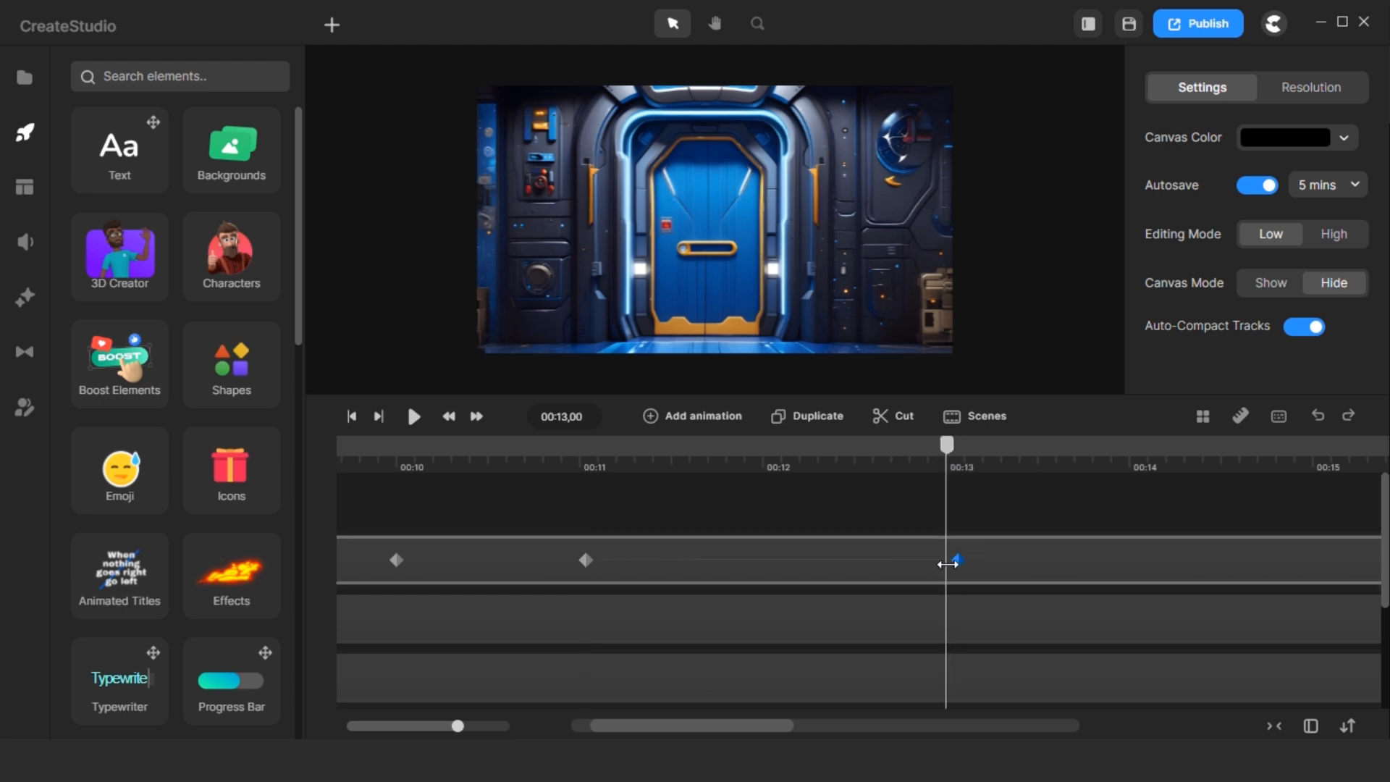
Add a second Position animation with Expo easing to the Door layer, running from 00:15 to 00:17.
{"action": "right_click", "coordinate": [947, 563]}
{"action": "left_click", "coordinate": [1014, 278]}
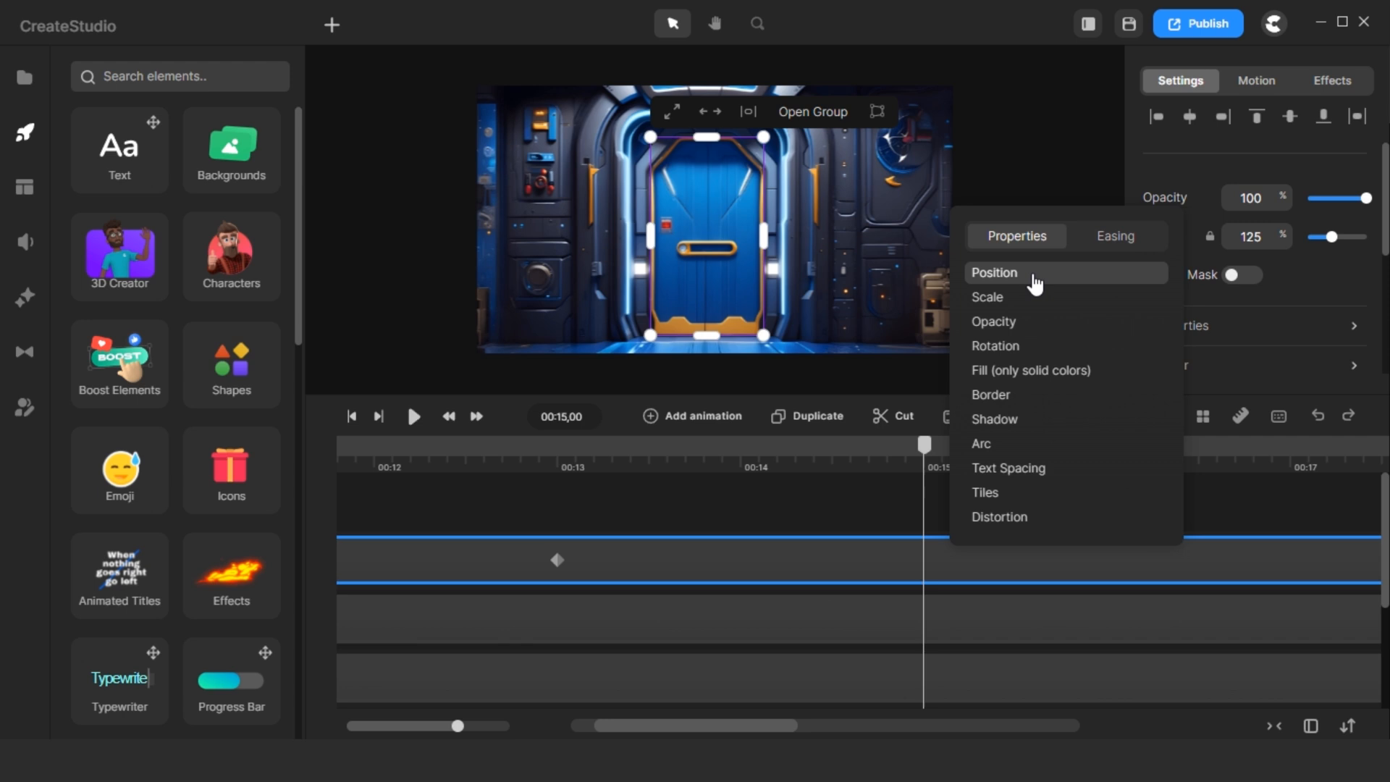
{"action": "left_click", "coordinate": [1109, 242]}
{"action": "left_click", "coordinate": [1106, 419]}
{"action": "left_click_drag", "start_coordinate": [994, 569], "coordinate": [966, 571]}
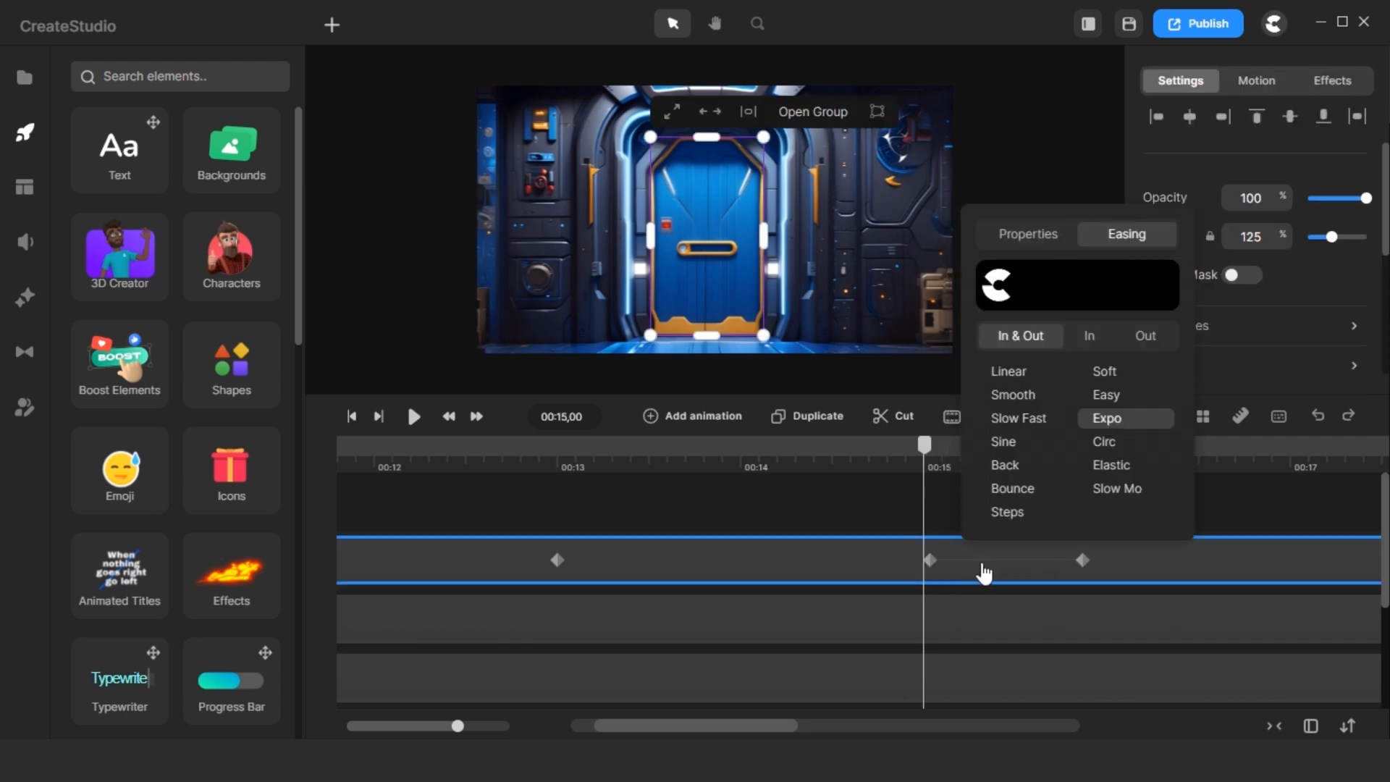
{"action": "left_click", "coordinate": [851, 499]}
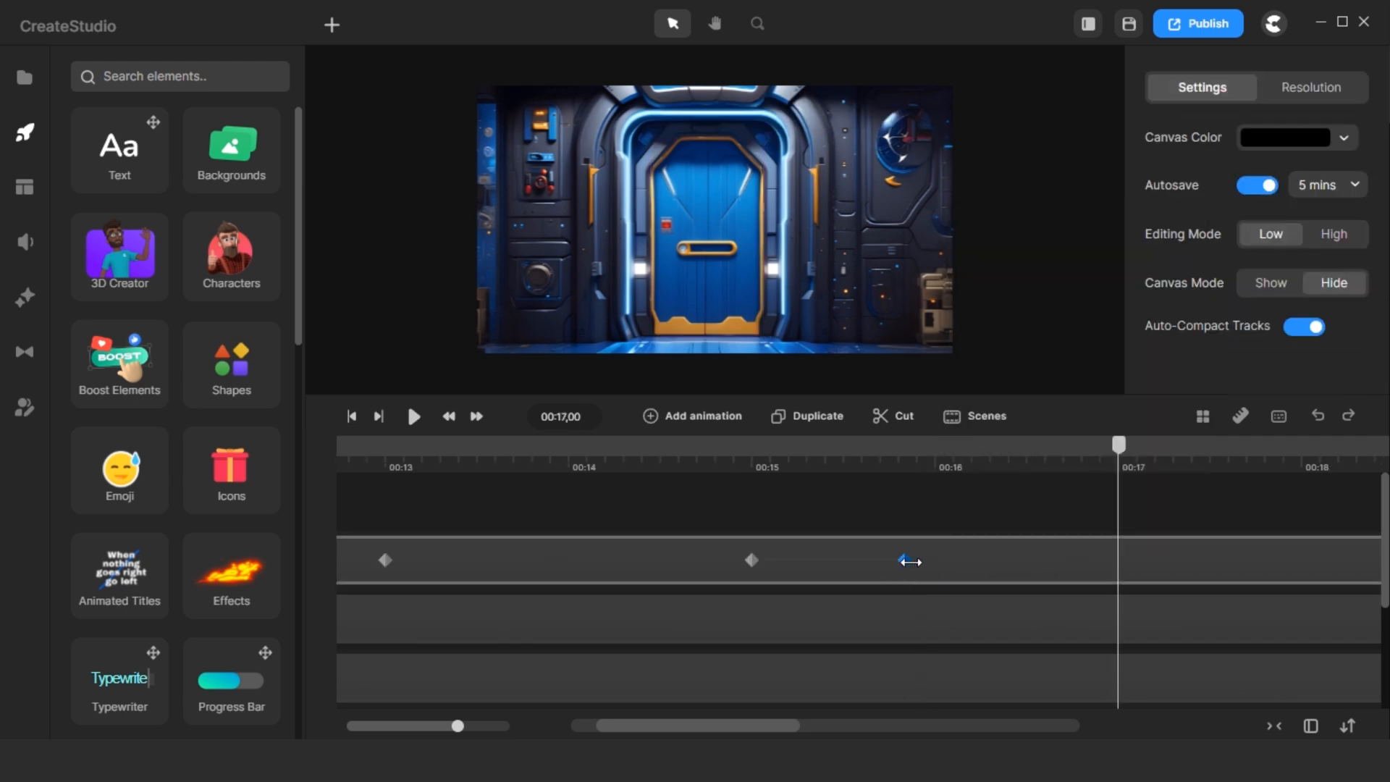
Add a closing Scale animation to the Door layer, running from 00:17 to 00:18.
{"action": "right_click", "coordinate": [1137, 554]}
{"action": "left_click", "coordinate": [1182, 270]}
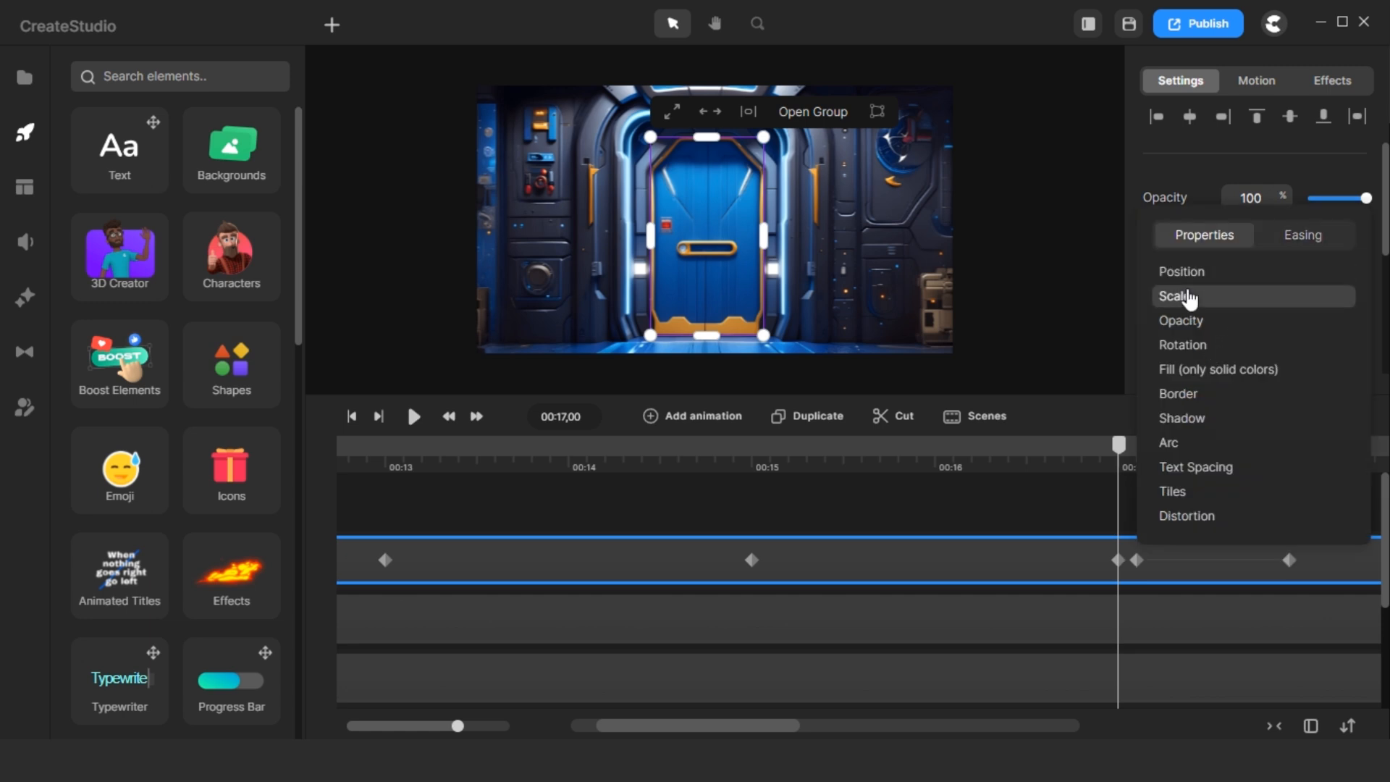
{"action": "left_click", "coordinate": [1176, 295]}
{"action": "key", "text": "shift+Right"}
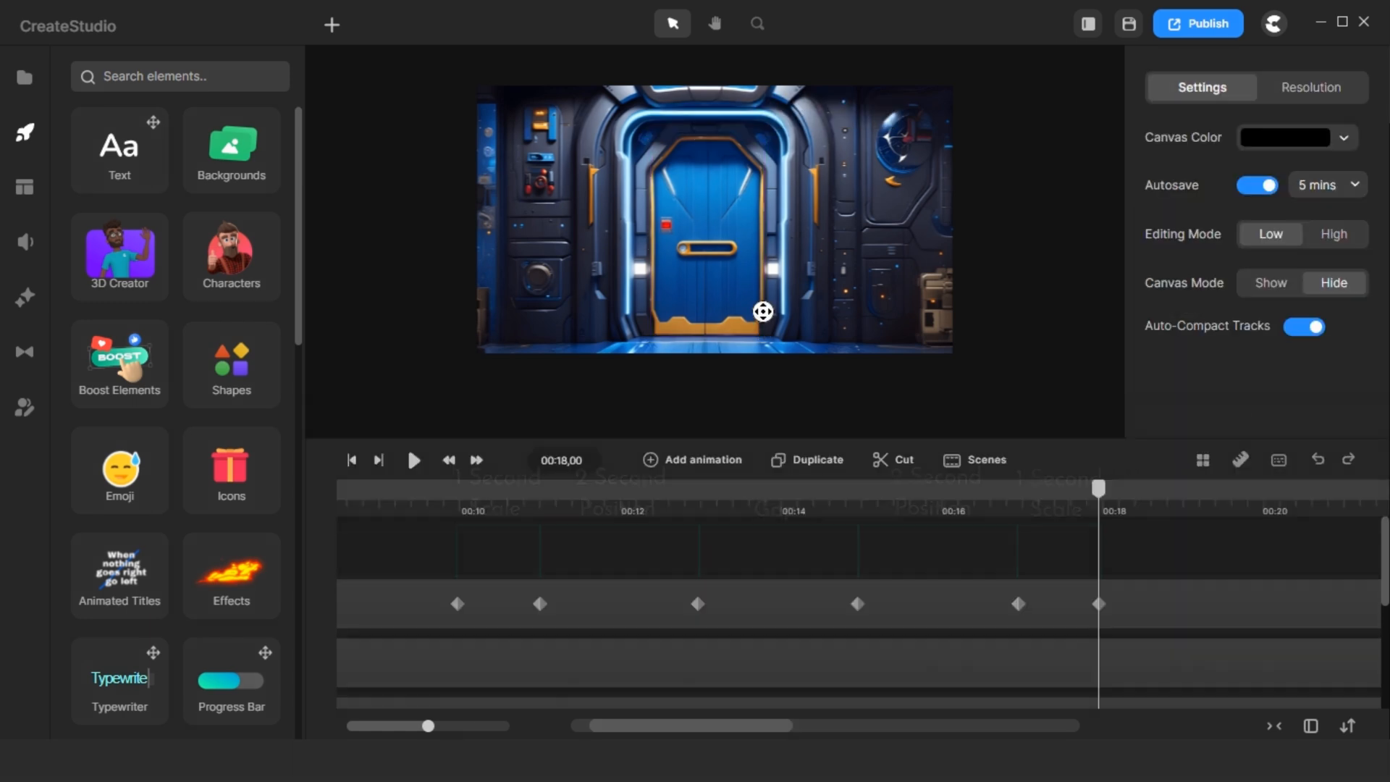
Set the Door layer's scale to 124% at the 00:11 keyframe.
{"action": "key", "text": "h"}
{"action": "left_click_drag", "start_coordinate": [765, 278], "coordinate": [774, 303]}
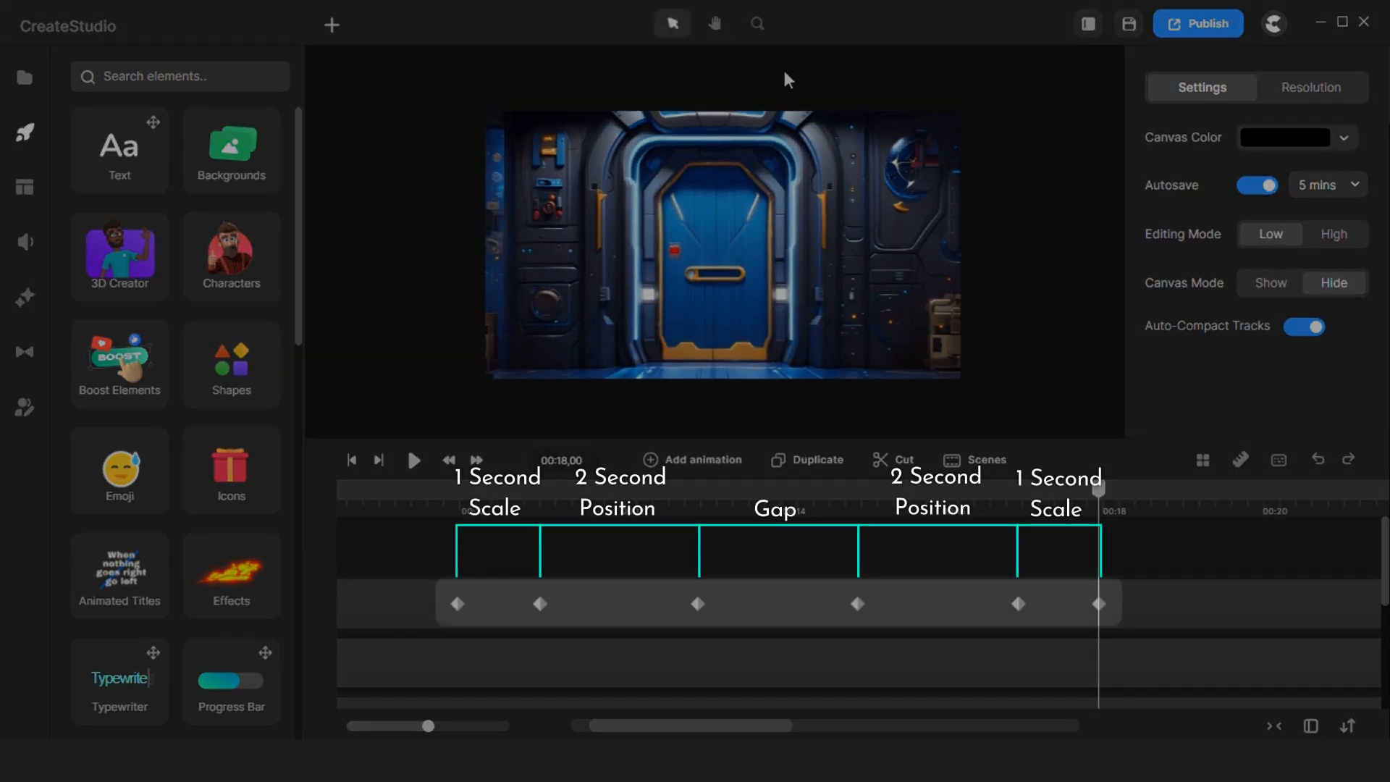
{"action": "left_click", "coordinate": [758, 24]}
{"action": "left_click_drag", "start_coordinate": [767, 148], "coordinate": [772, 150]}
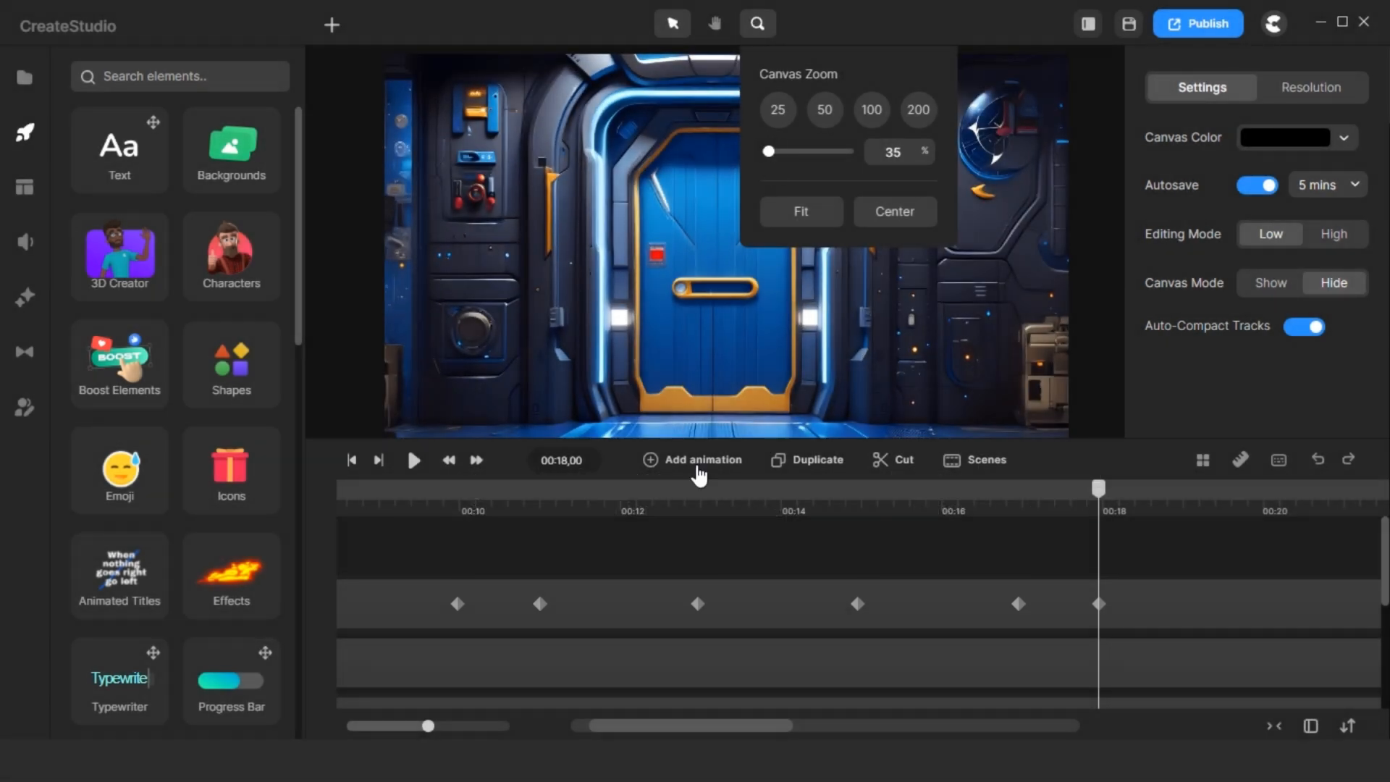
{"action": "left_click", "coordinate": [460, 506]}
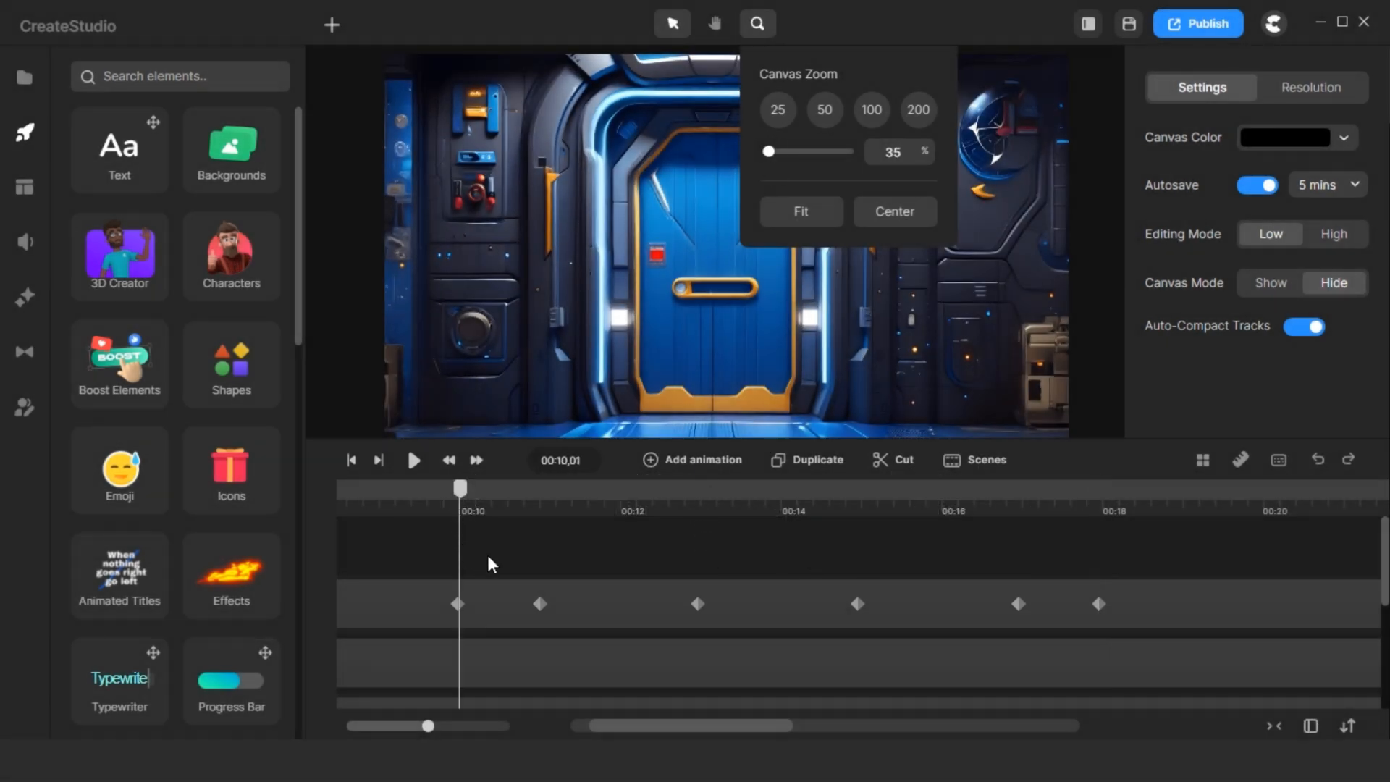
{"action": "left_click", "coordinate": [719, 402]}
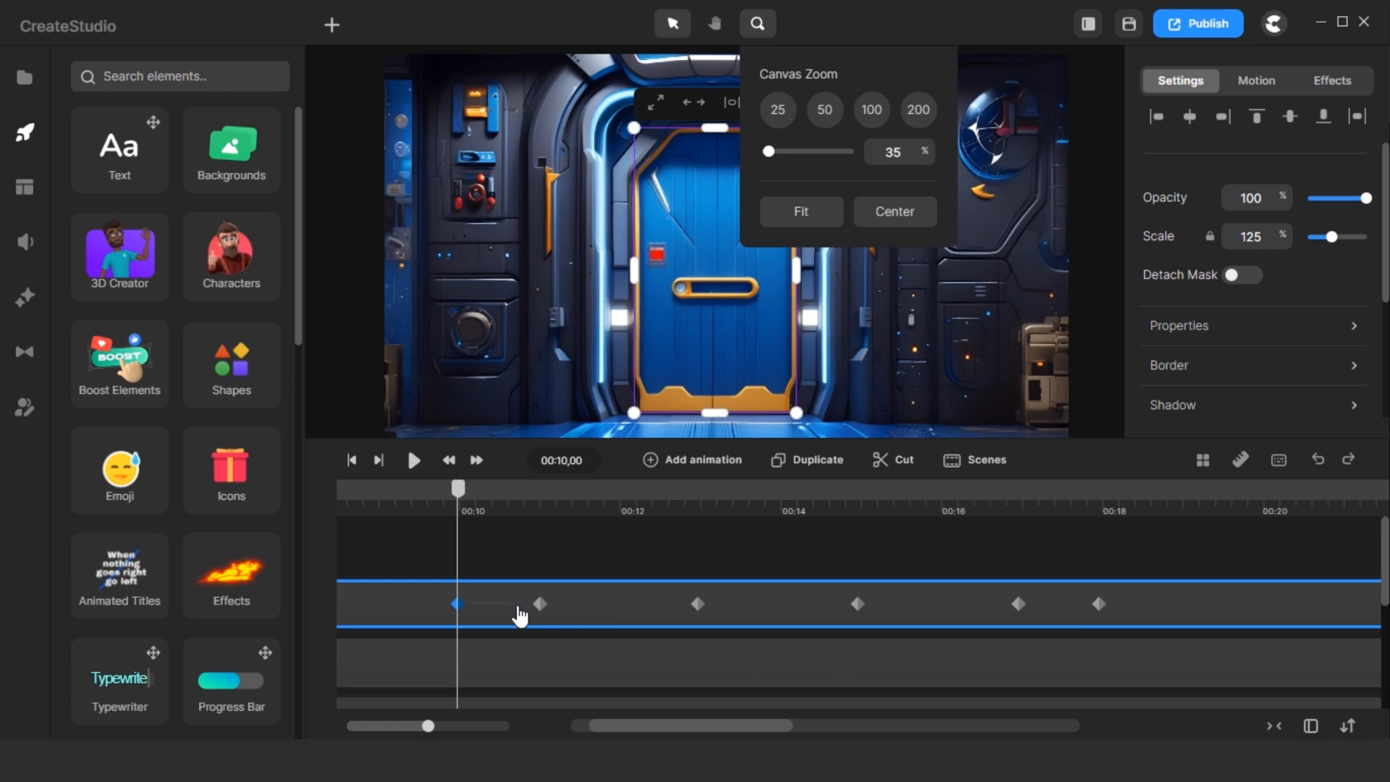
{"action": "left_click", "coordinate": [540, 604]}
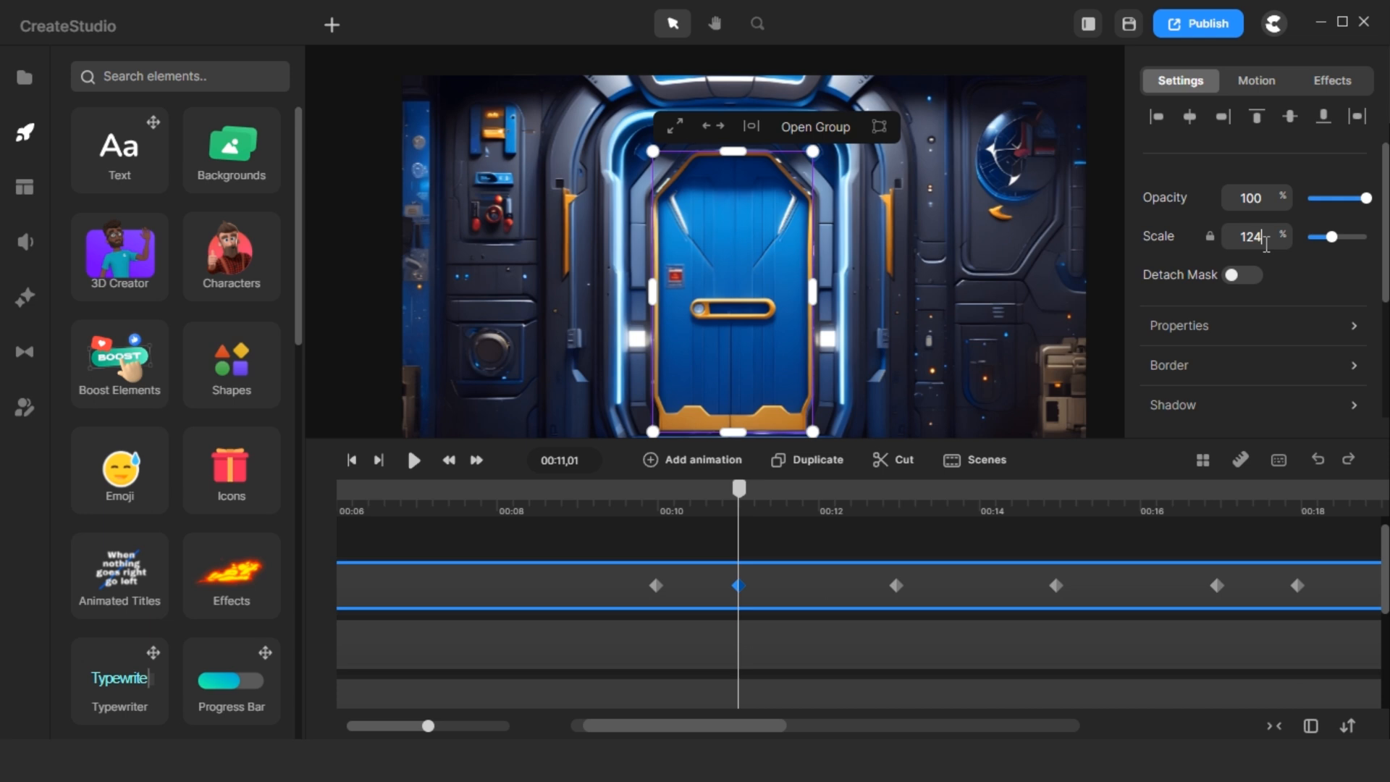
Play back the first scale animation and set the Door's scale at the 00:11 keyframe to 123%.
{"action": "left_click", "coordinate": [634, 499]}
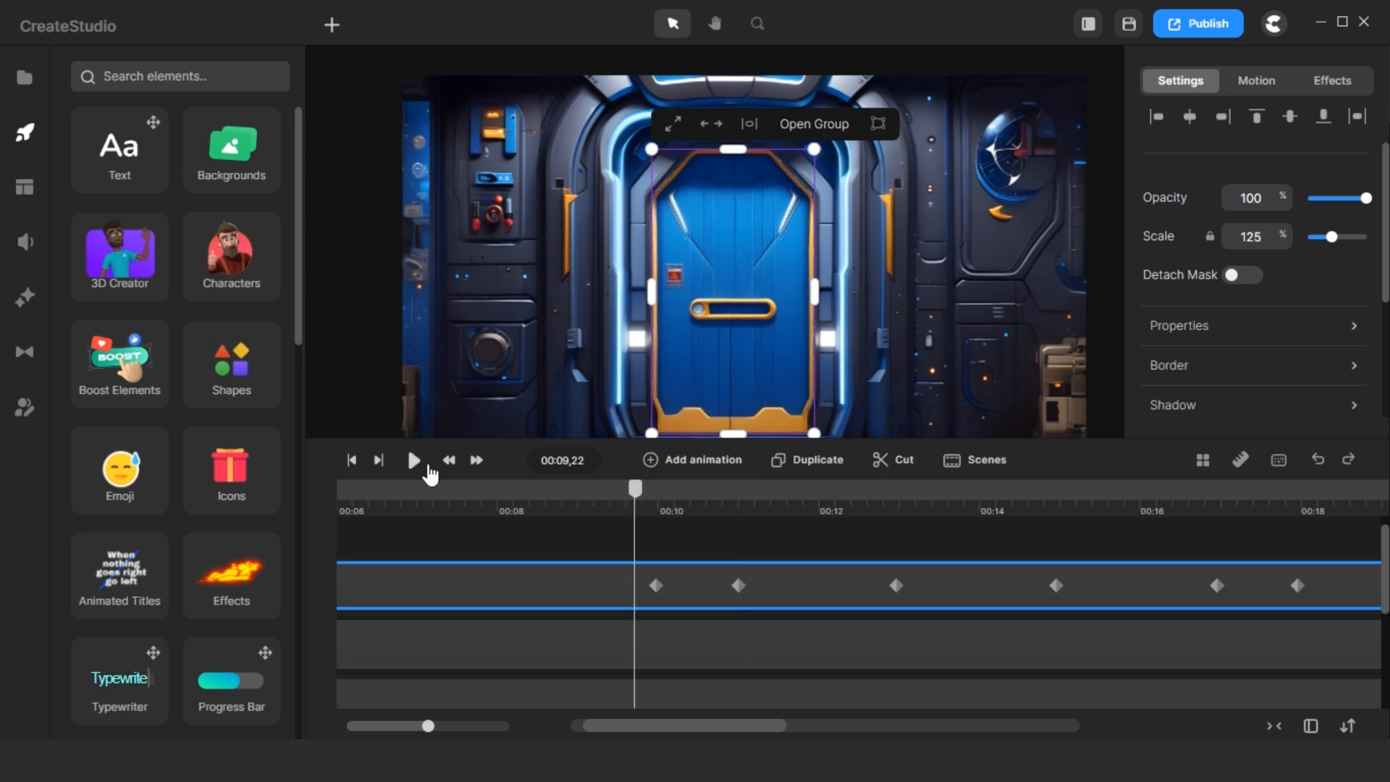
{"action": "left_click", "coordinate": [415, 461]}
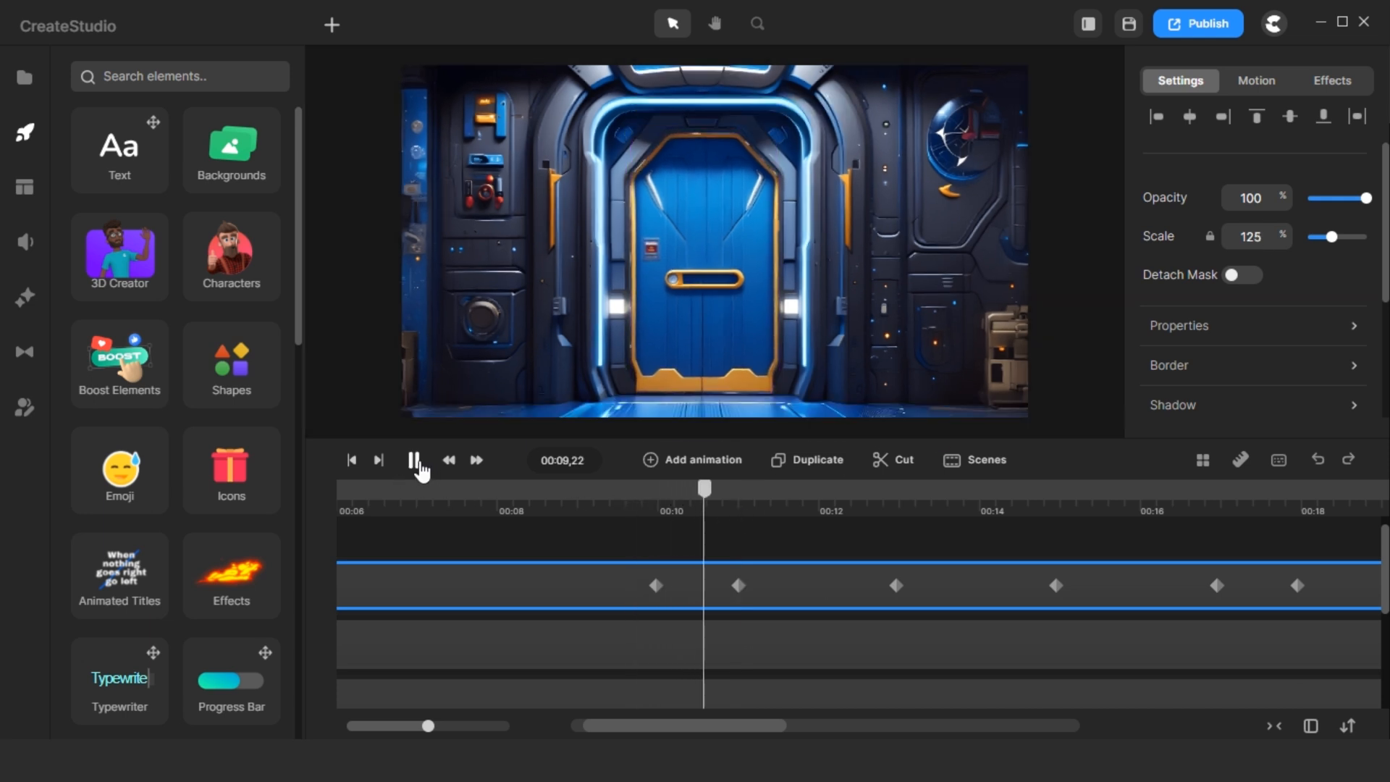
{"action": "left_click", "coordinate": [414, 461]}
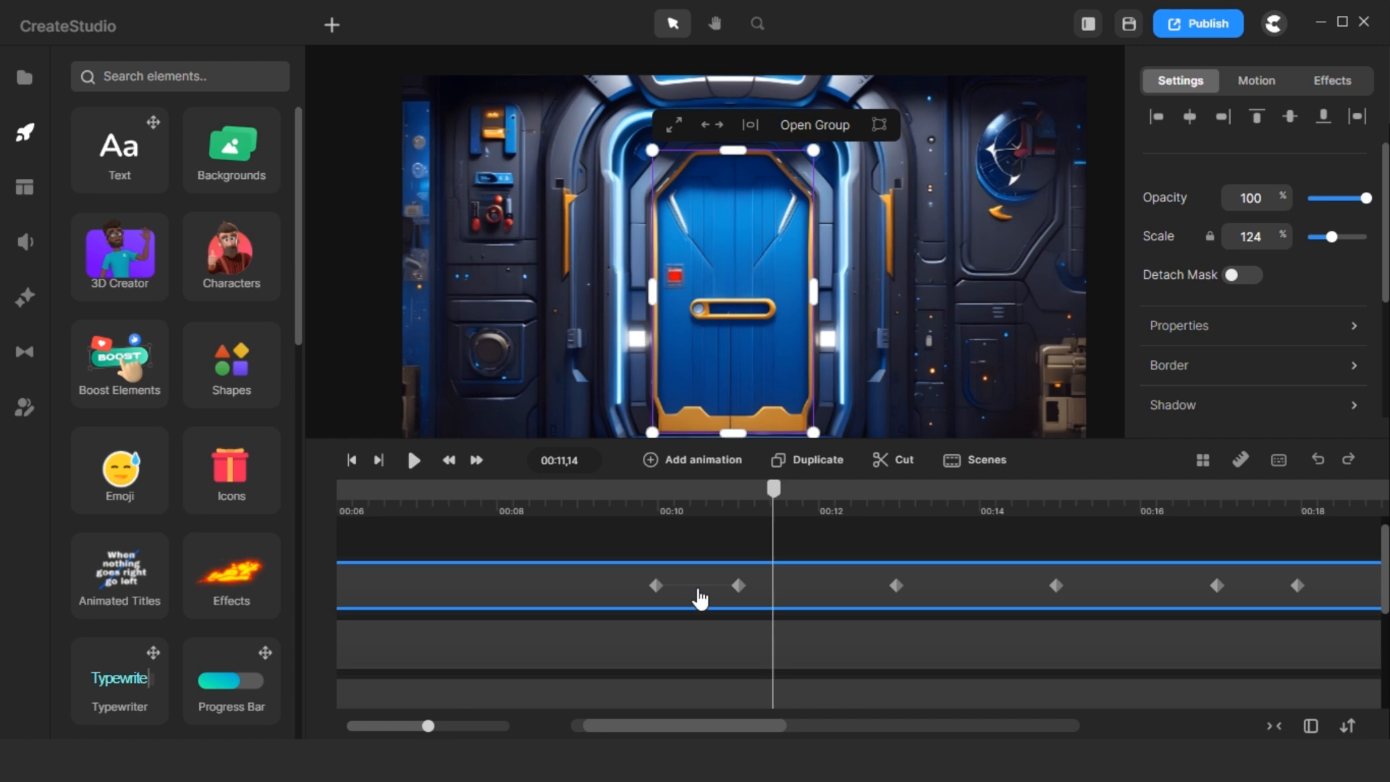
{"action": "left_click", "coordinate": [738, 585]}
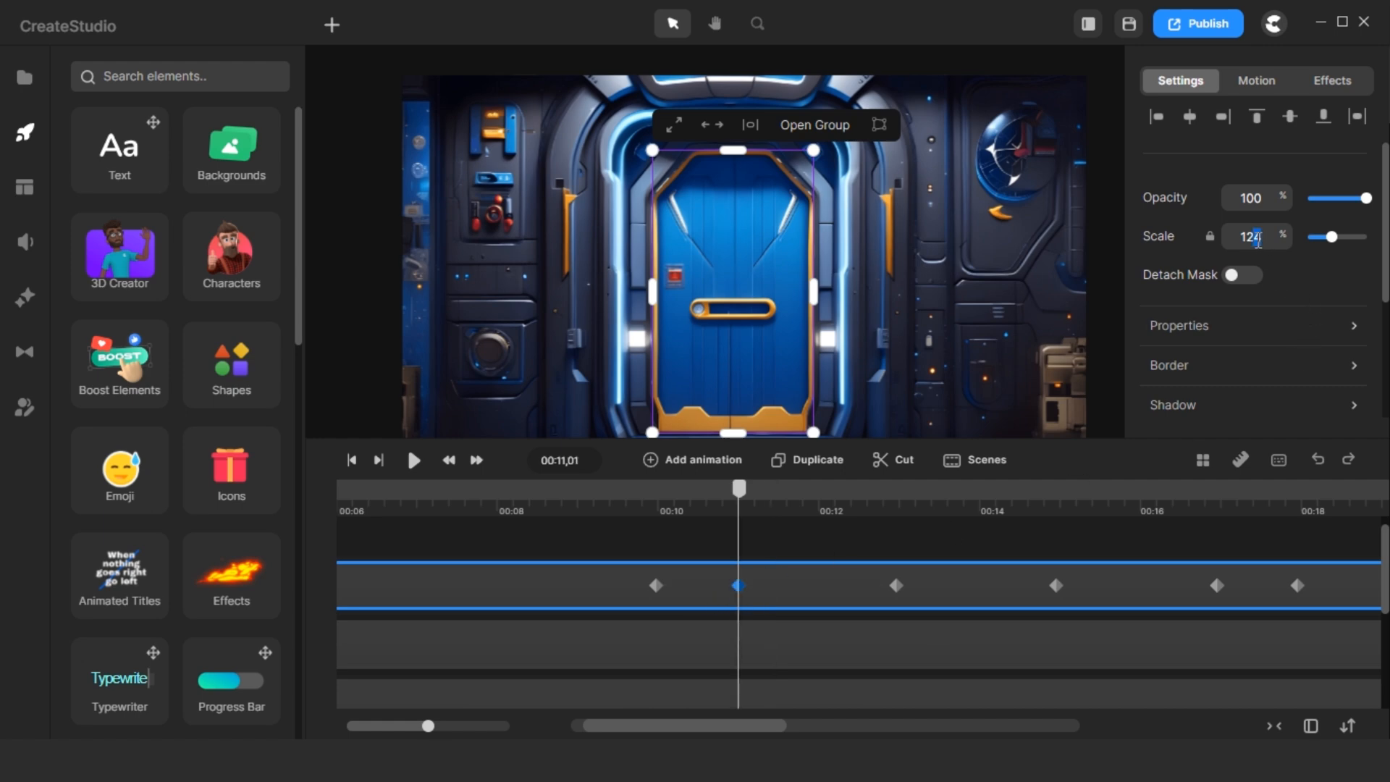
{"action": "key", "text": "Down"}
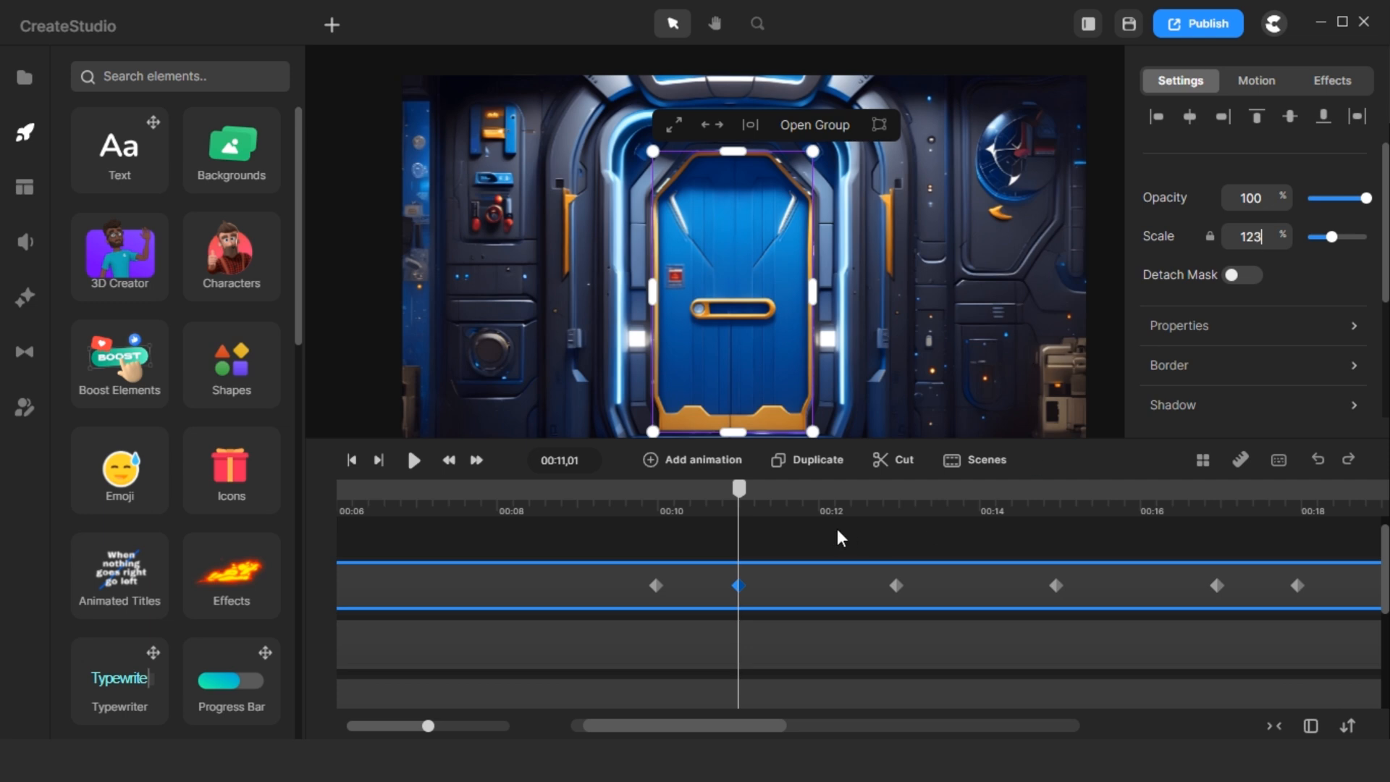
Place a horizontal guideline along the door's top edge with the timeline at the 00:13 keyframe.
{"action": "left_click", "coordinate": [873, 583]}
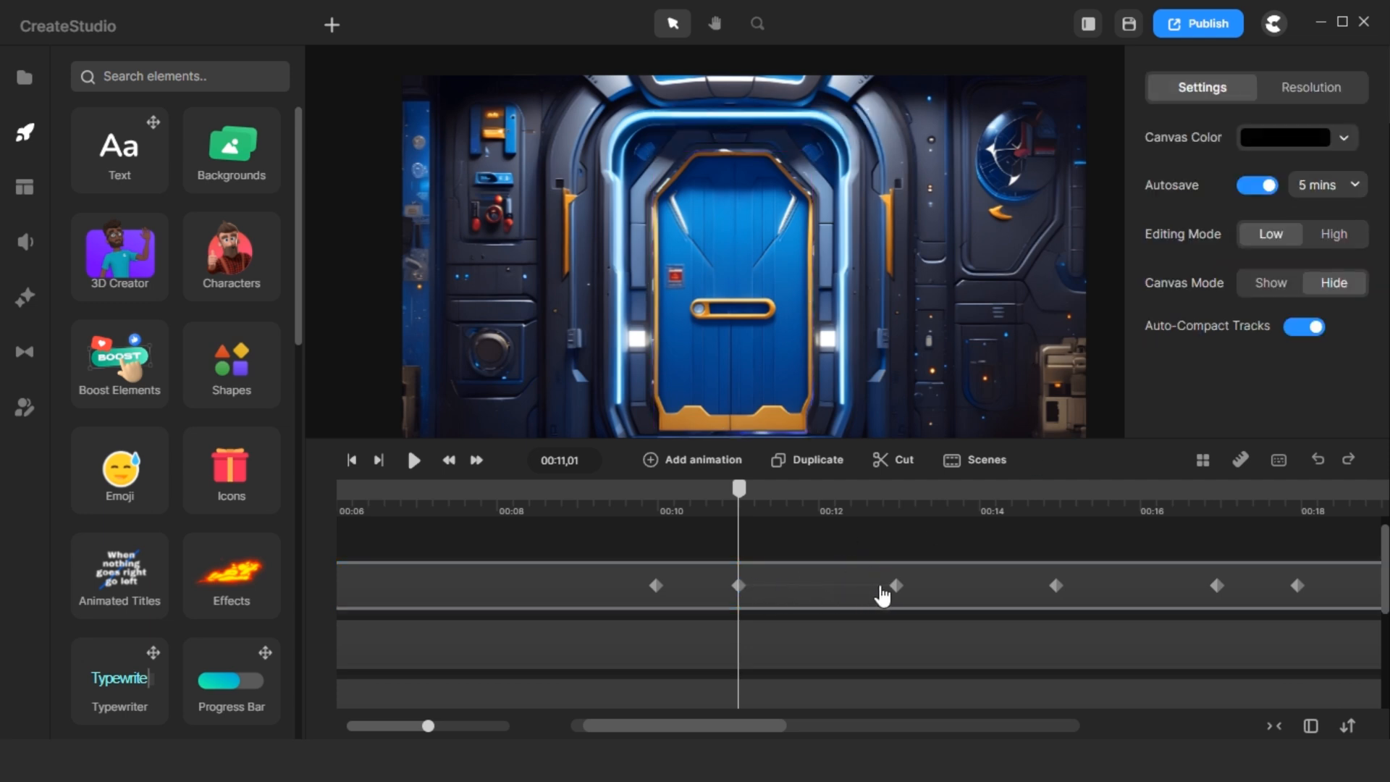
{"action": "left_click", "coordinate": [897, 584]}
{"action": "middle_click", "coordinate": [971, 544]}
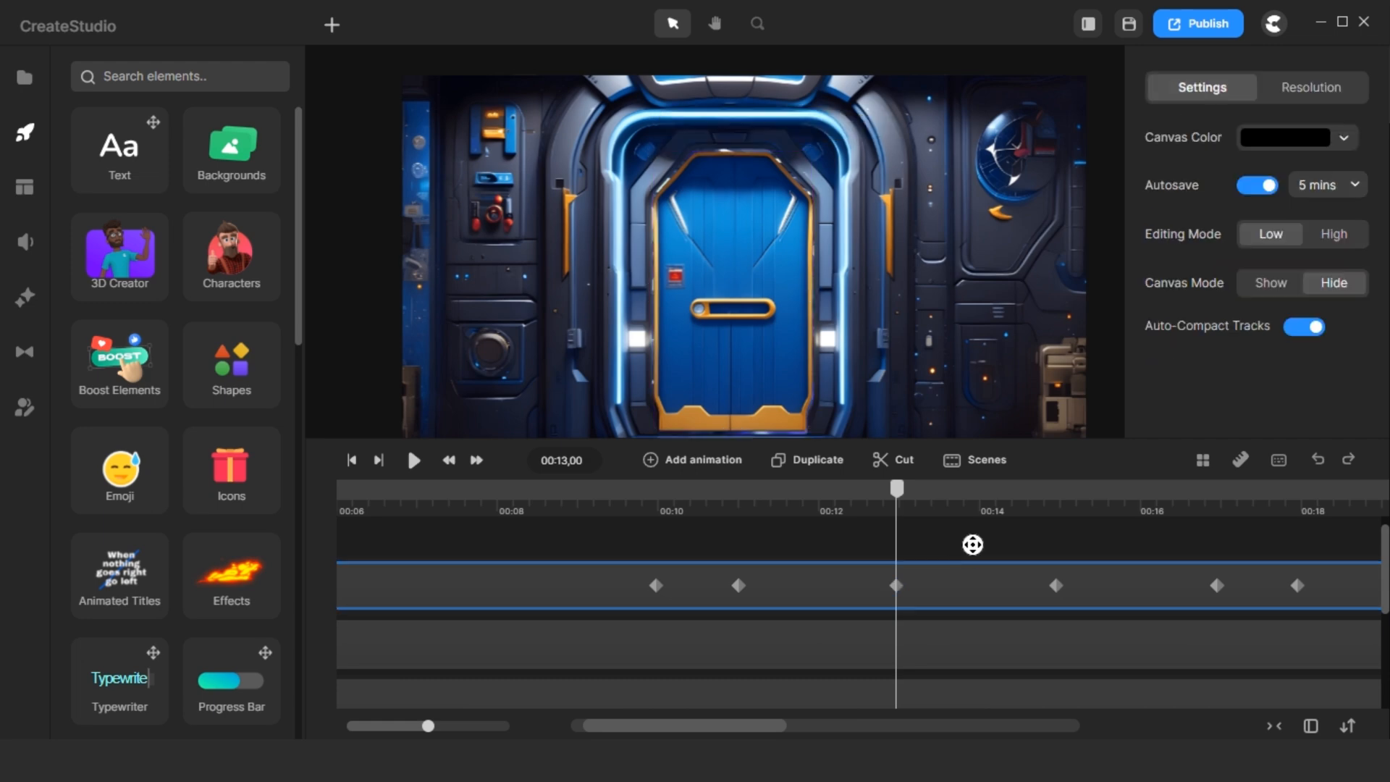
{"action": "left_click", "coordinate": [734, 585]}
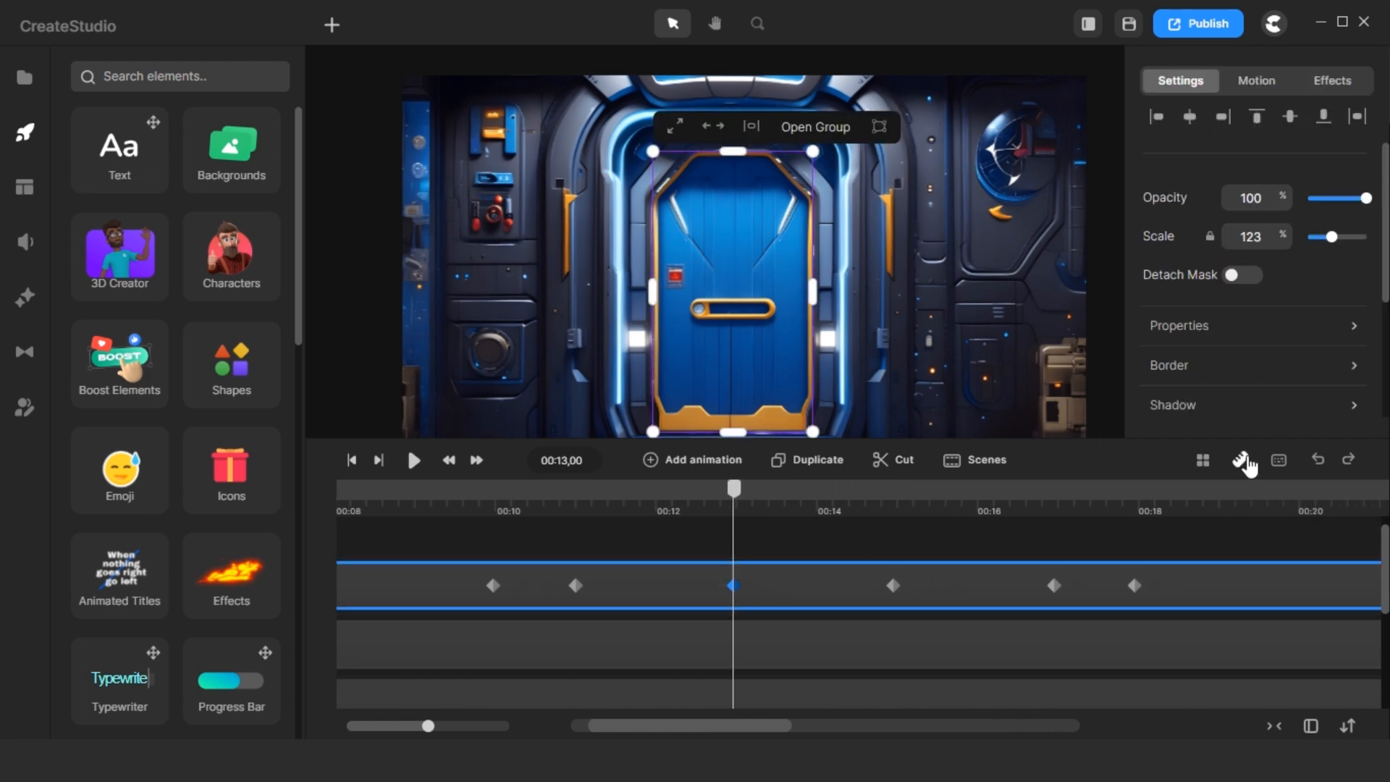
{"action": "left_click", "coordinate": [1240, 459]}
{"action": "left_click", "coordinate": [1045, 369]}
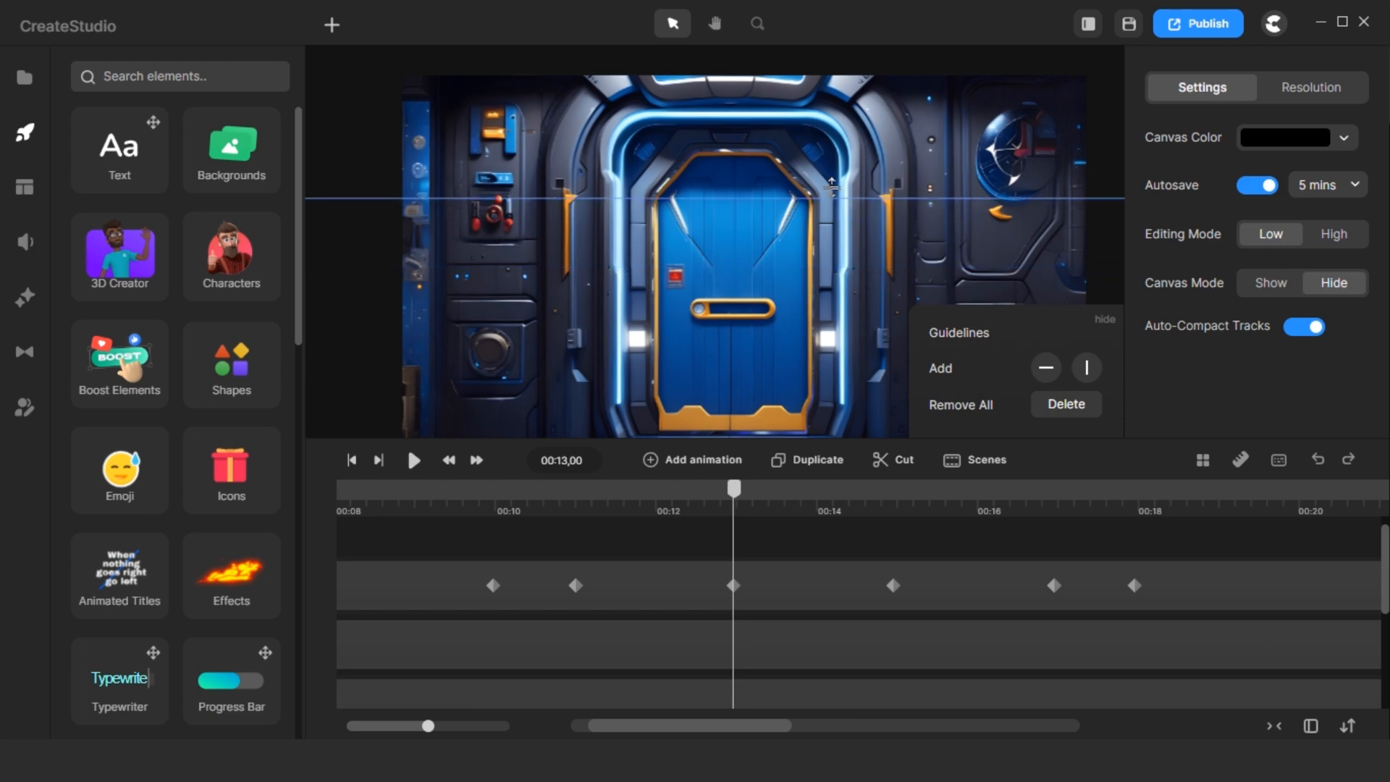
{"action": "left_click", "coordinate": [784, 151]}
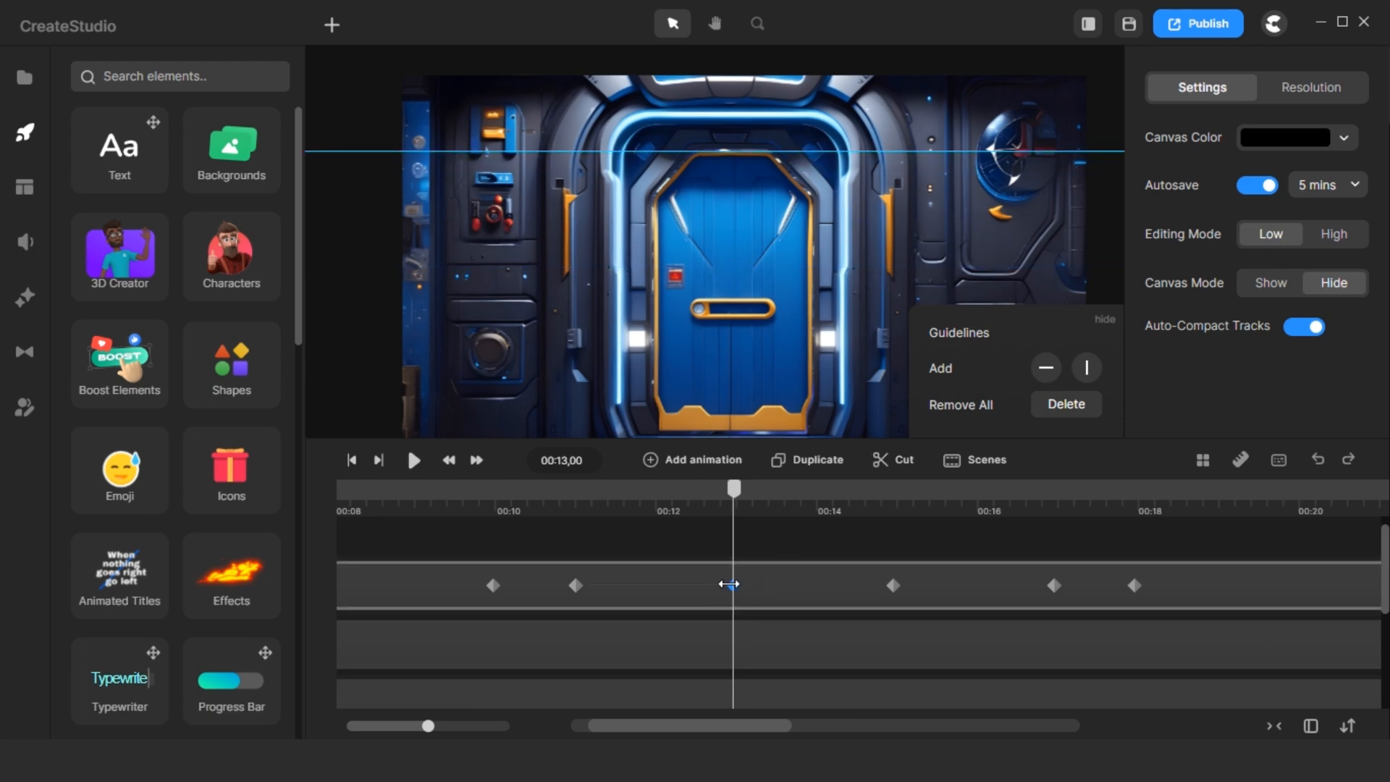
Slide the Door level to the right by about one door width at the 00:13 keyframe and play the animation from 00:08,29.
{"action": "left_click", "coordinate": [733, 585]}
{"action": "left_click_drag", "start_coordinate": [733, 295], "coordinate": [878, 286]}
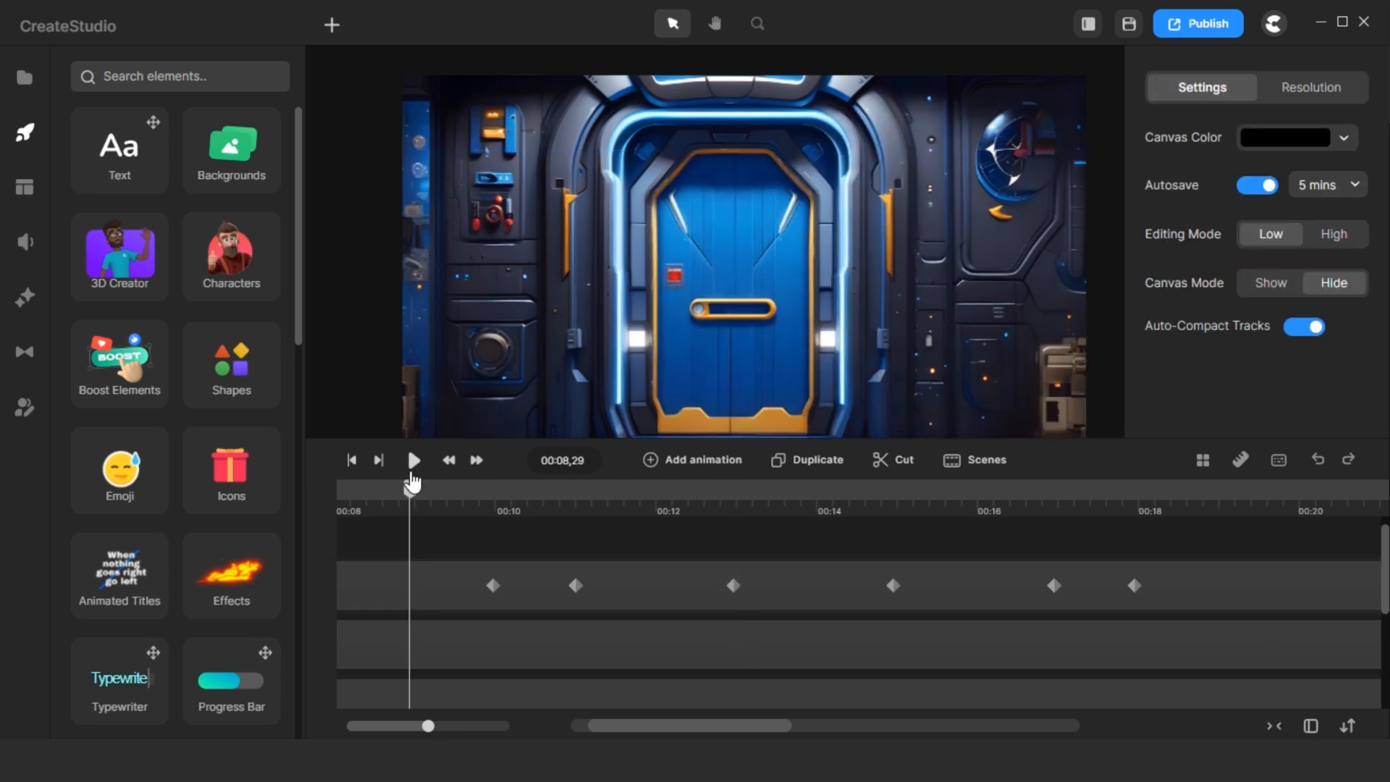
{"action": "left_click", "coordinate": [413, 464]}
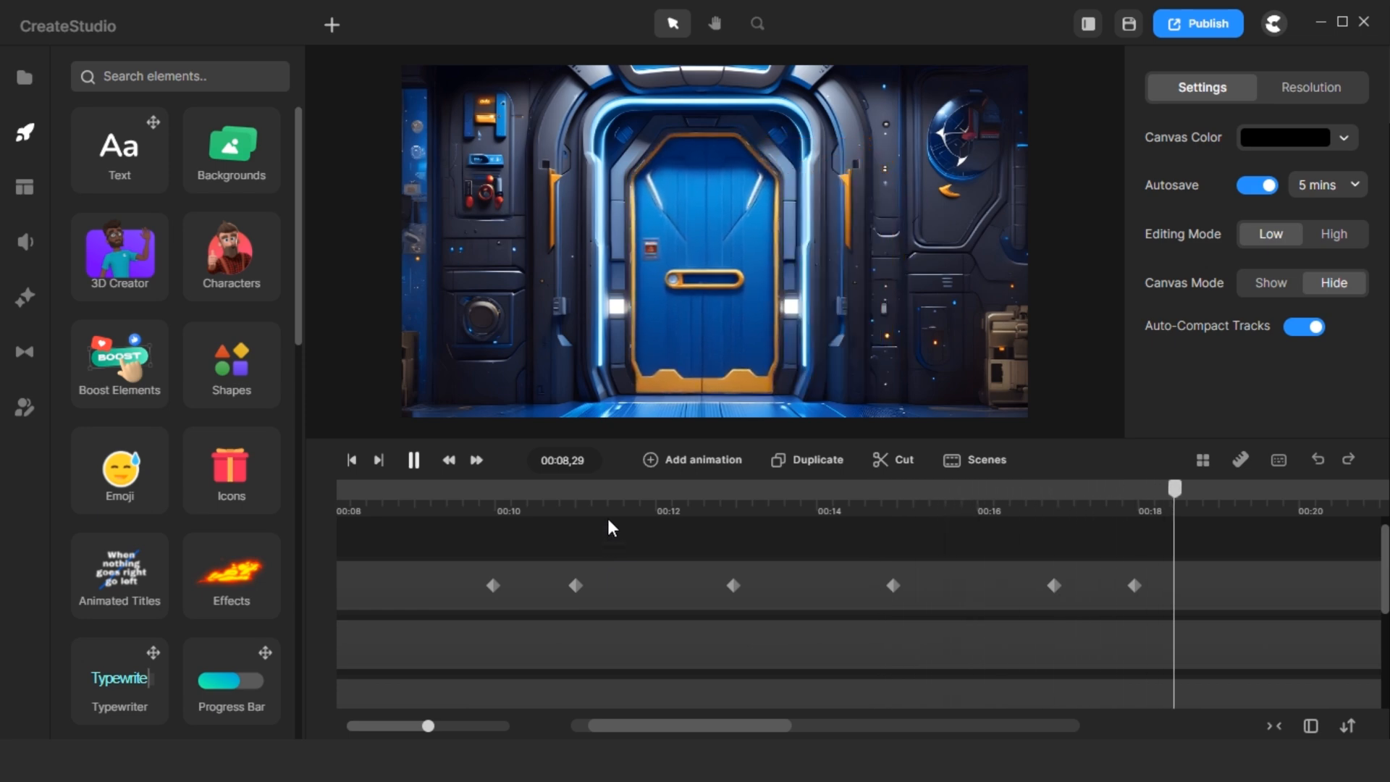
Replay the door animation from 00:09,22 and show all the scene's layers in the timeline.
{"action": "left_click", "coordinate": [413, 472]}
{"action": "left_click", "coordinate": [474, 500]}
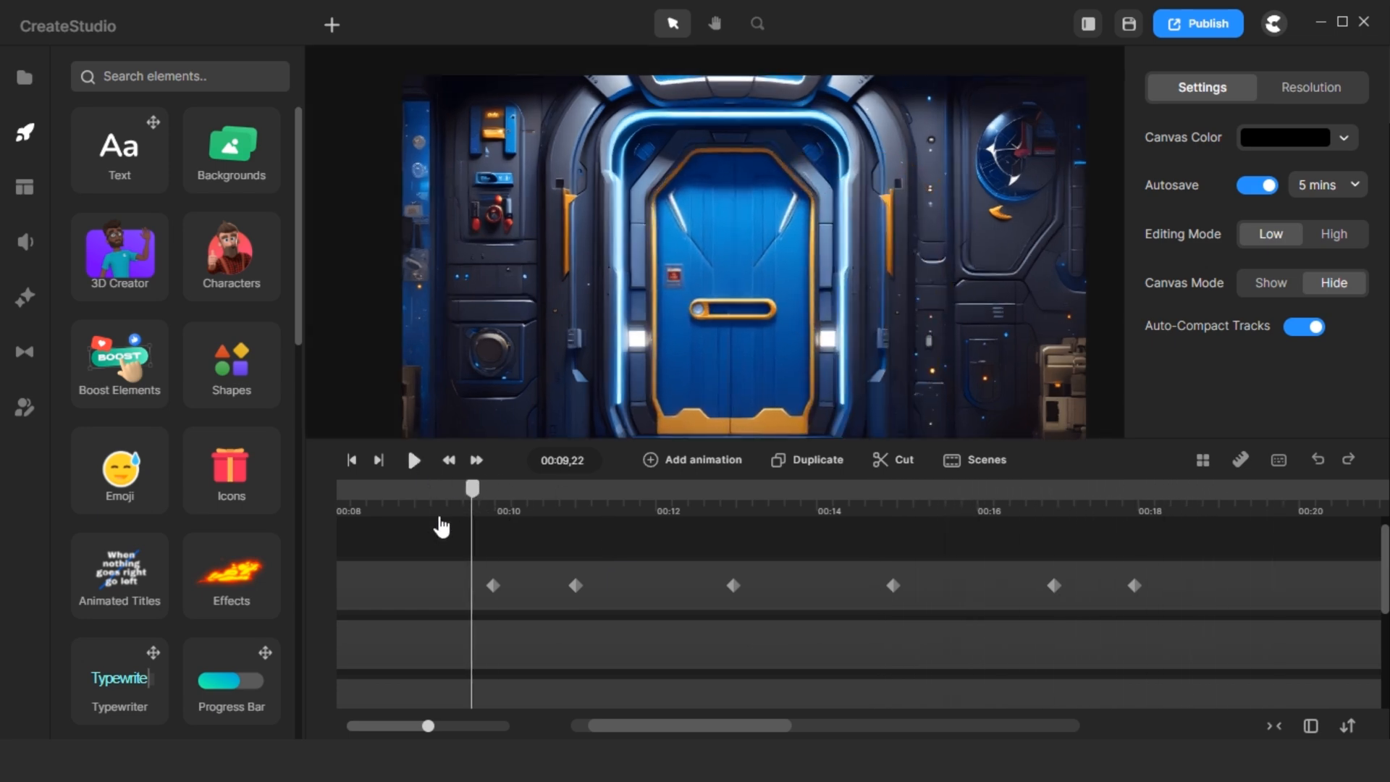
{"action": "key", "text": "space"}
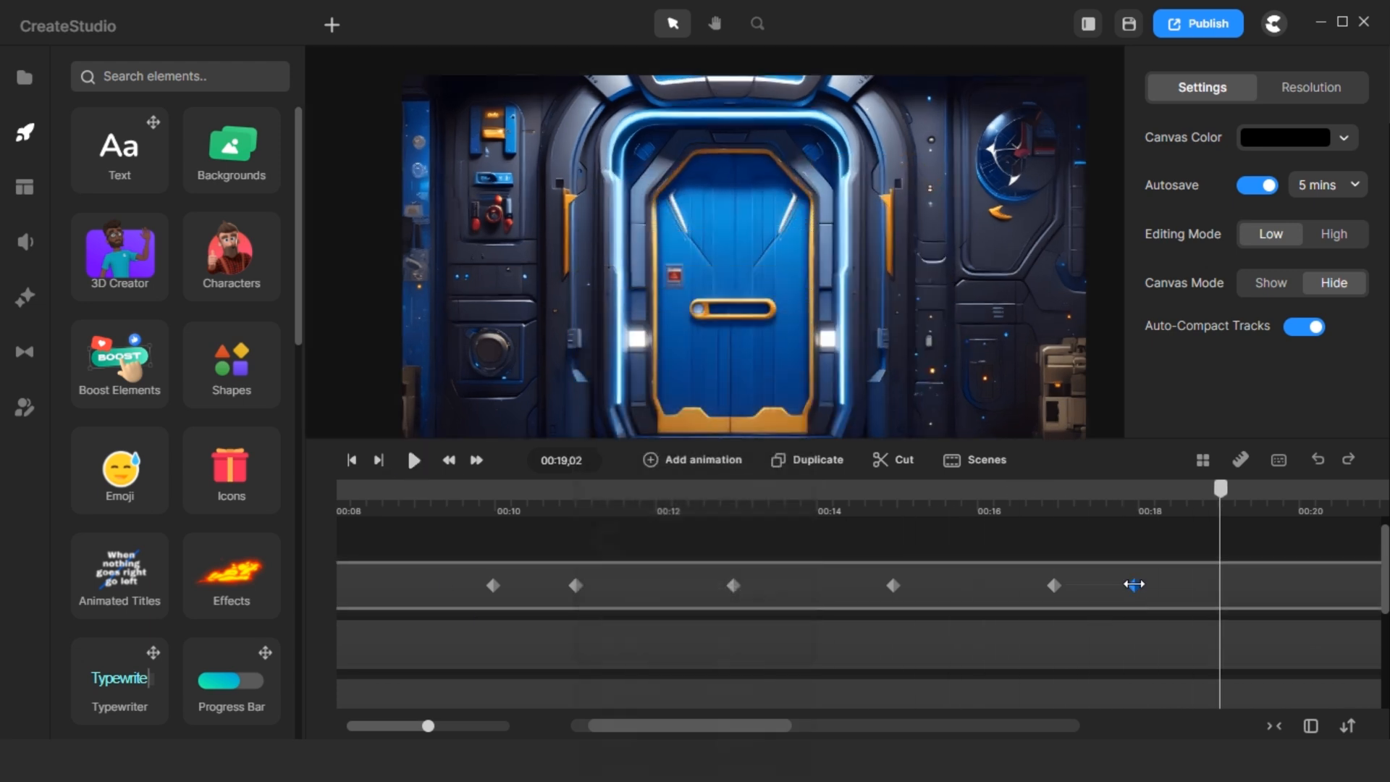
{"action": "left_click_drag", "start_coordinate": [885, 438], "coordinate": [893, 277]}
{"action": "left_click", "coordinate": [798, 228]}
{"action": "scroll", "coordinate": [754, 482], "scroll_direction": "down", "scroll_amount": 3}
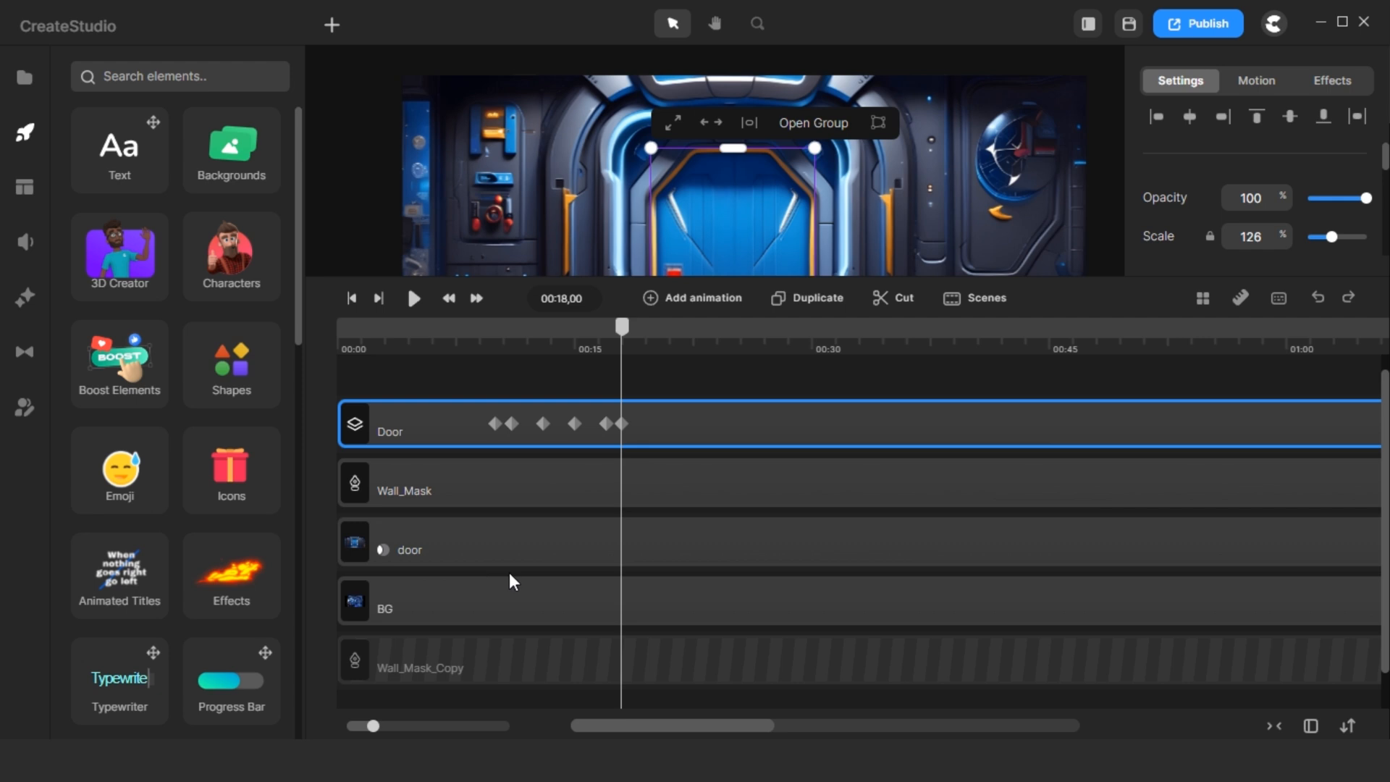
Rename the masked image layer "door" beneath Wall_Mask as "Wall".
{"action": "left_click", "coordinate": [500, 490]}
{"action": "left_click", "coordinate": [500, 545]}
{"action": "right_click", "coordinate": [499, 546]}
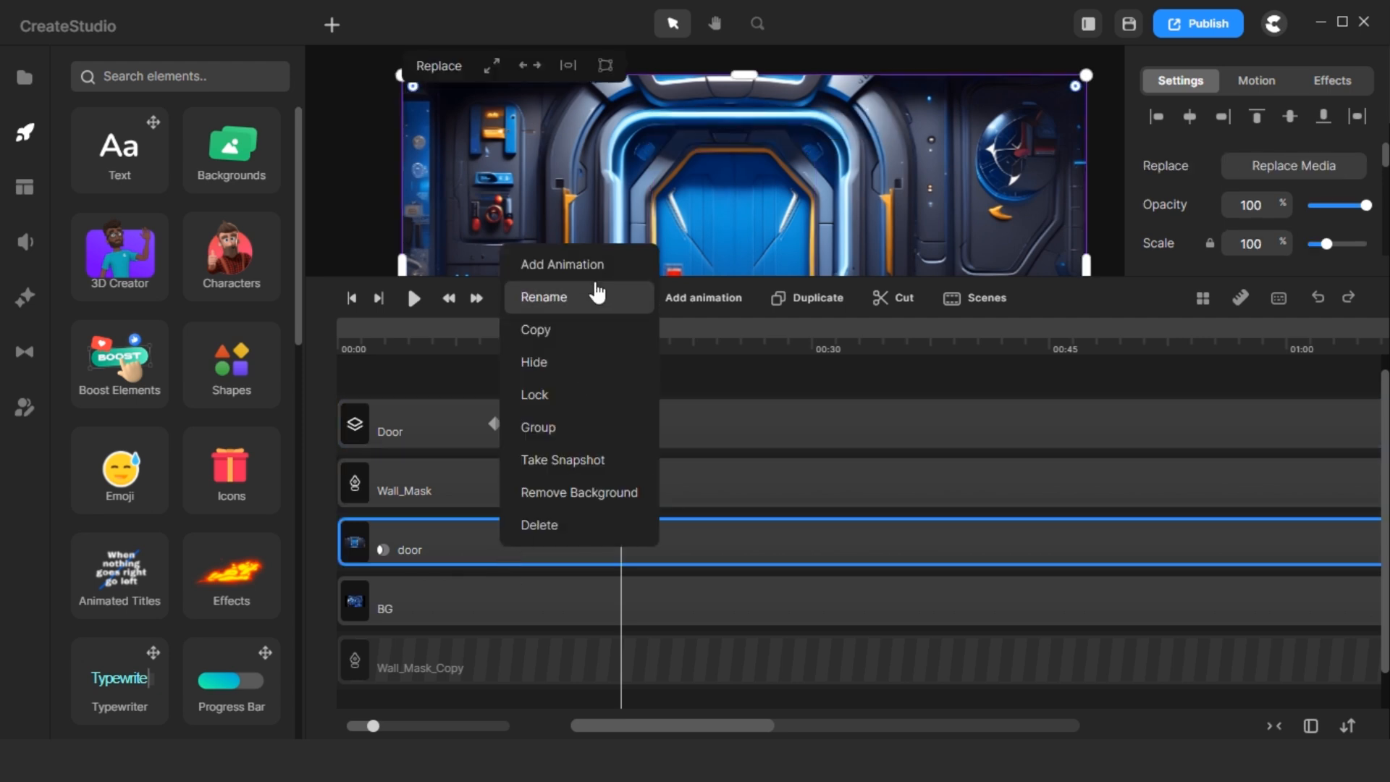
{"action": "left_click", "coordinate": [596, 295]}
{"action": "type", "text": "Wall"}
{"action": "key", "text": "Return"}
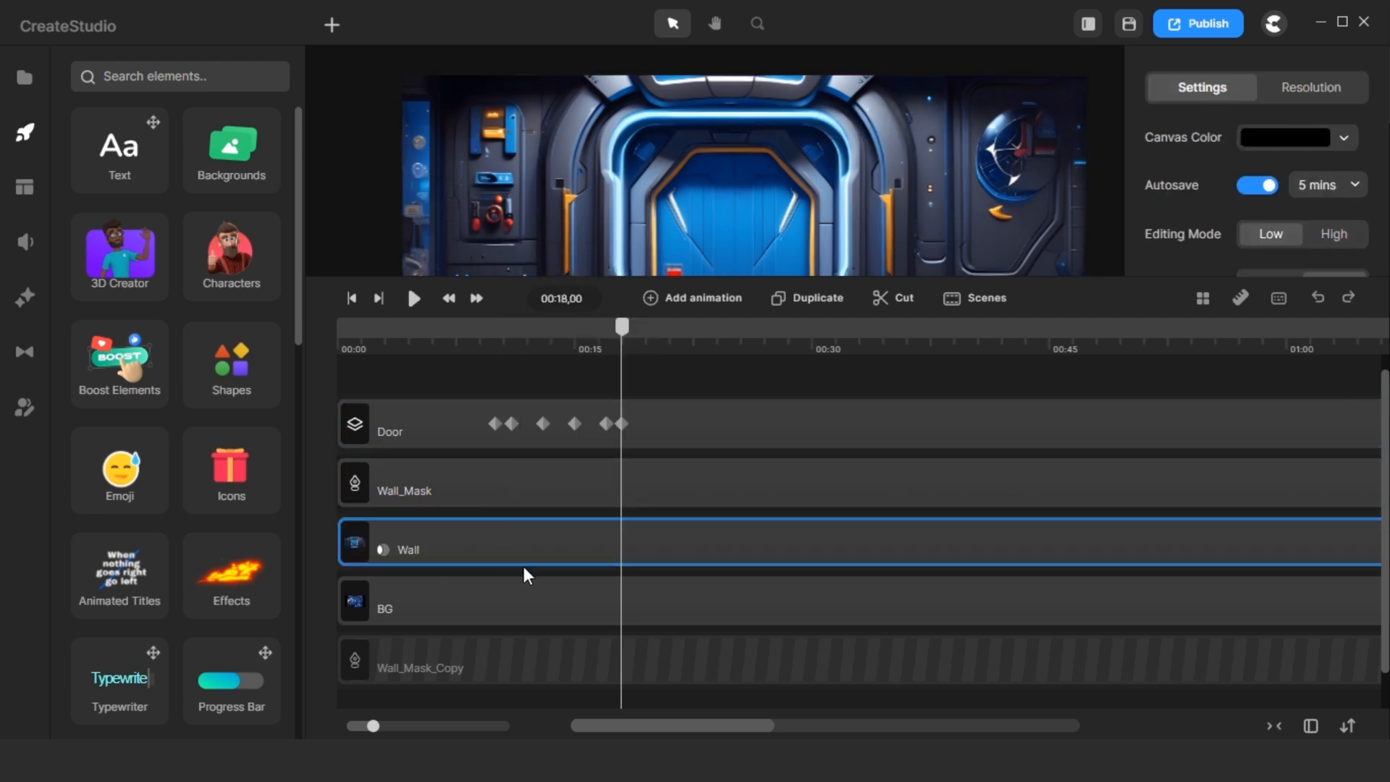
{"action": "right_click", "coordinate": [524, 566]}
{"action": "left_click", "coordinate": [589, 481]}
Move the Door group below the Wall layer, just above BG, and play the scene from the start.
{"action": "left_click_drag", "start_coordinate": [723, 432], "coordinate": [706, 596]}
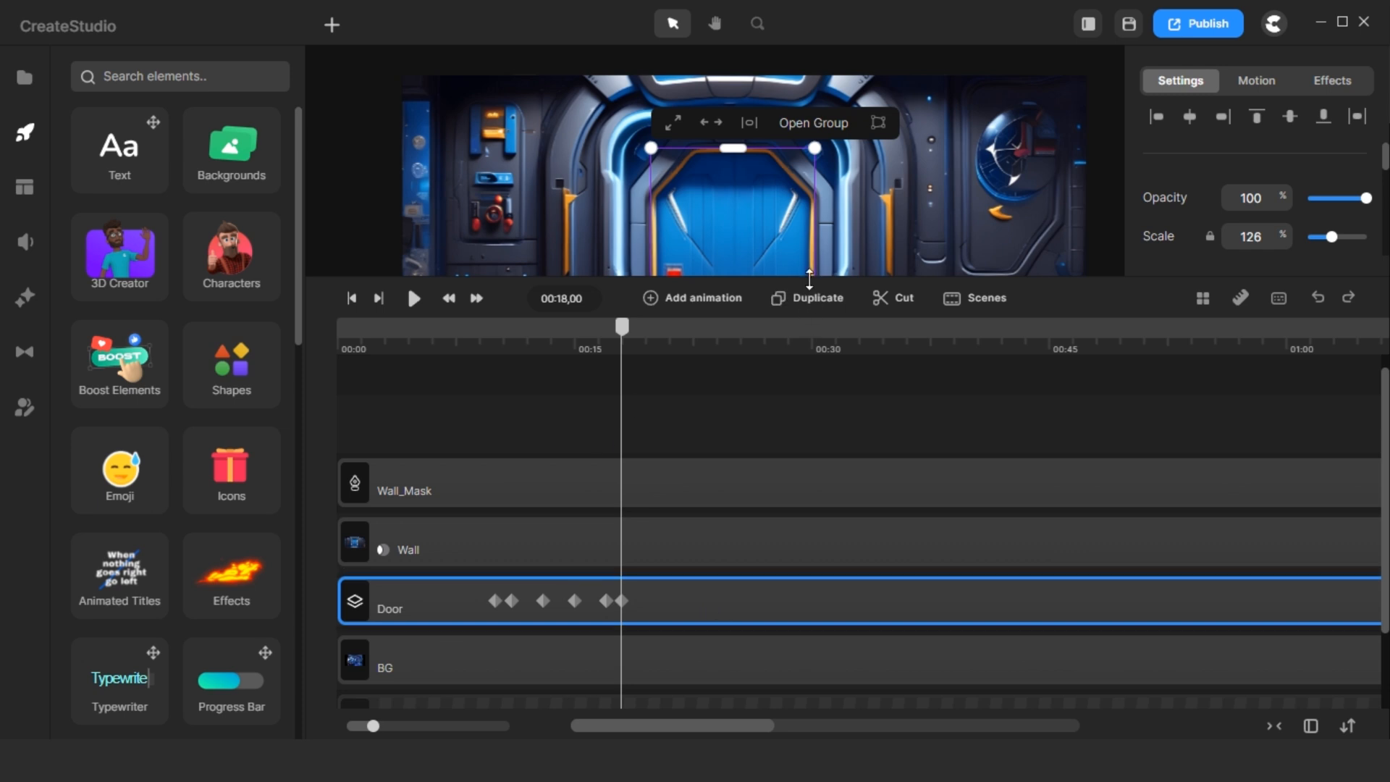
{"action": "left_click_drag", "start_coordinate": [810, 278], "coordinate": [803, 435]}
{"action": "left_click", "coordinate": [352, 456]}
{"action": "left_click", "coordinate": [414, 456]}
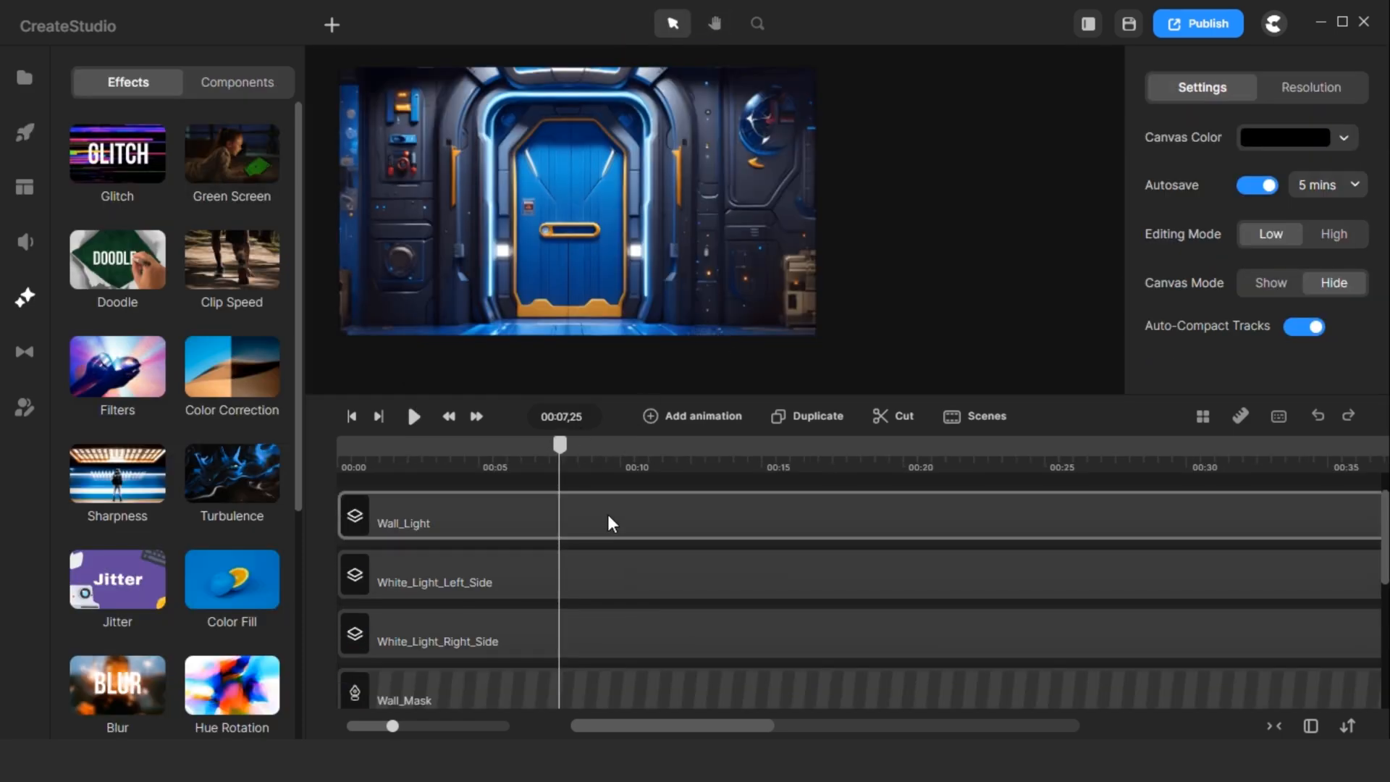
Inspect the Wall_Light and white light layers on the canvas and play the scene from the start to check their blinking.
{"action": "left_click", "coordinate": [606, 514]}
{"action": "left_click", "coordinate": [598, 568]}
{"action": "left_click", "coordinate": [618, 517]}
{"action": "left_click", "coordinate": [451, 585]}
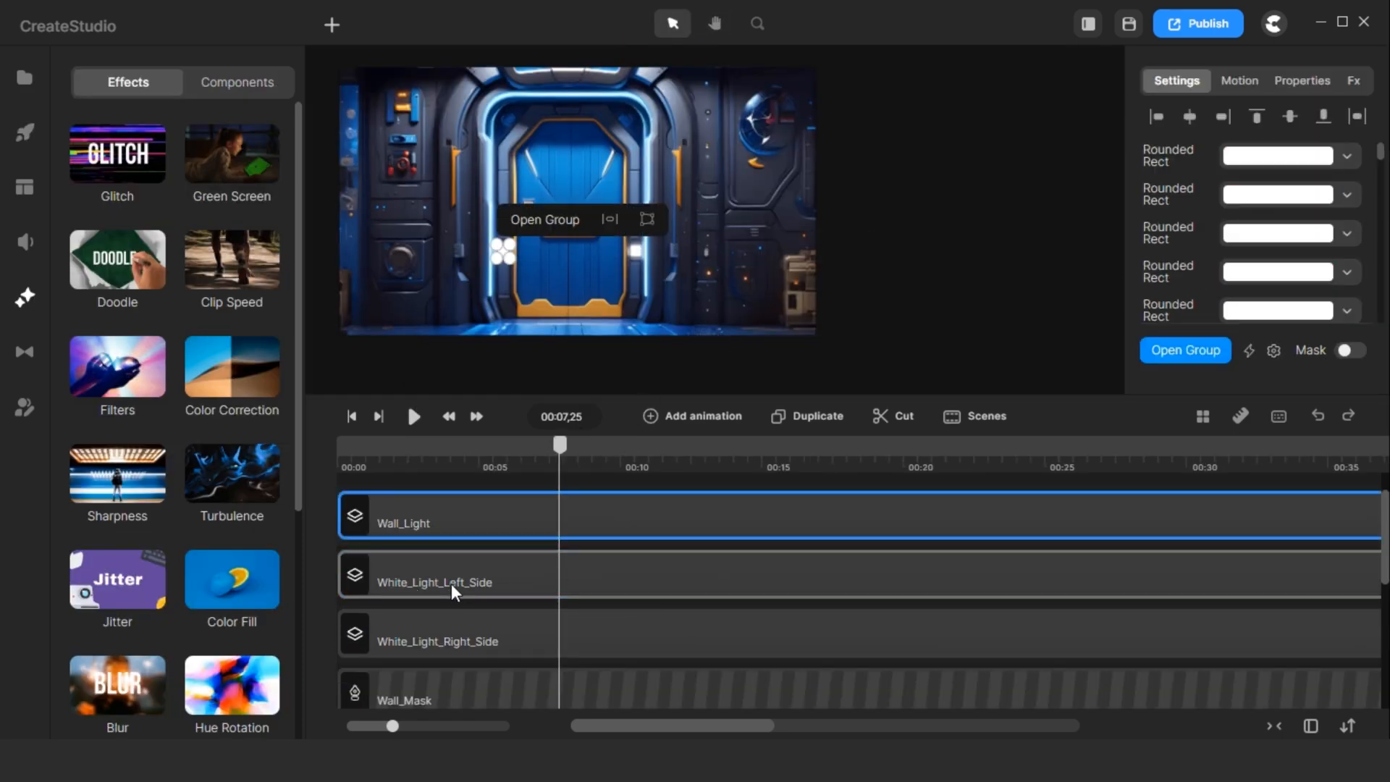
{"action": "left_click", "coordinate": [746, 281]}
{"action": "scroll", "coordinate": [747, 284], "scroll_direction": "up", "scroll_amount": 5}
{"action": "left_click", "coordinate": [352, 416]}
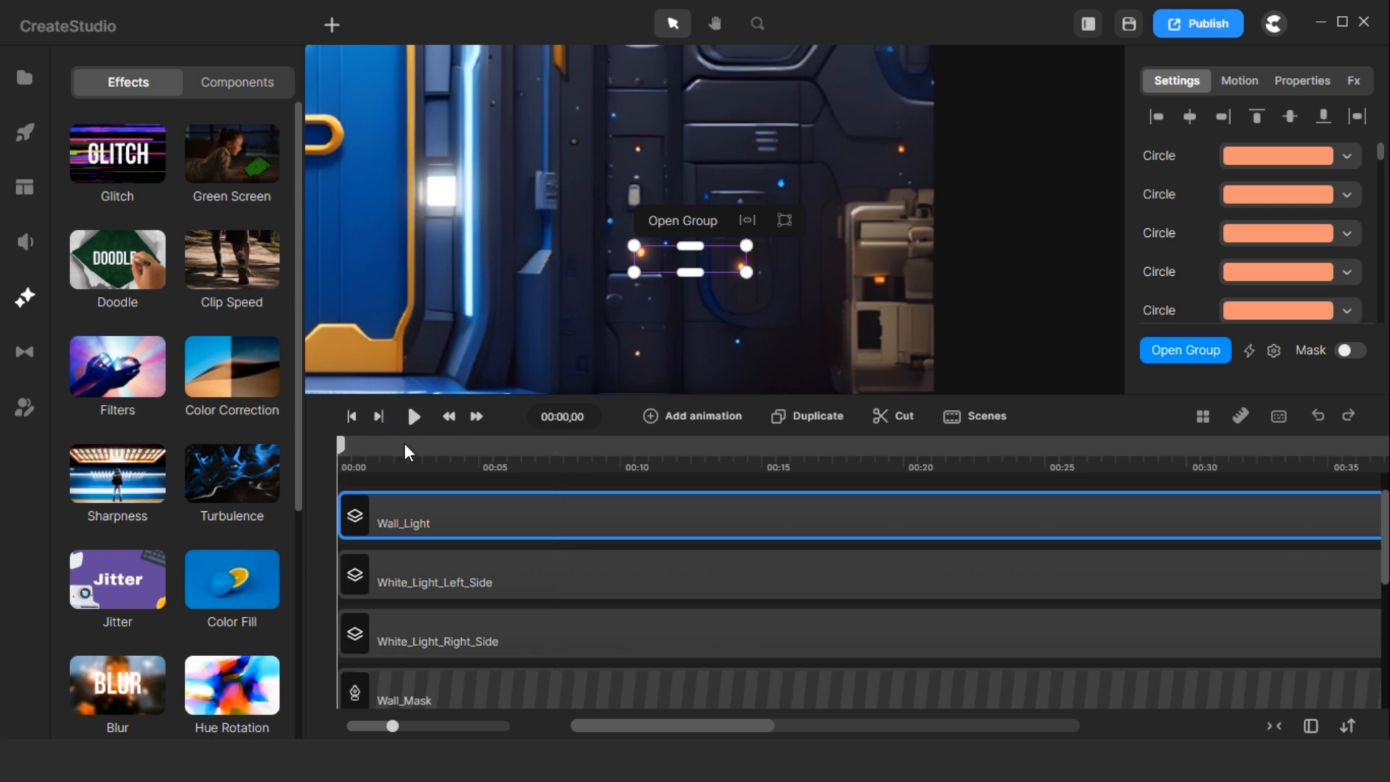
{"action": "key", "text": "space"}
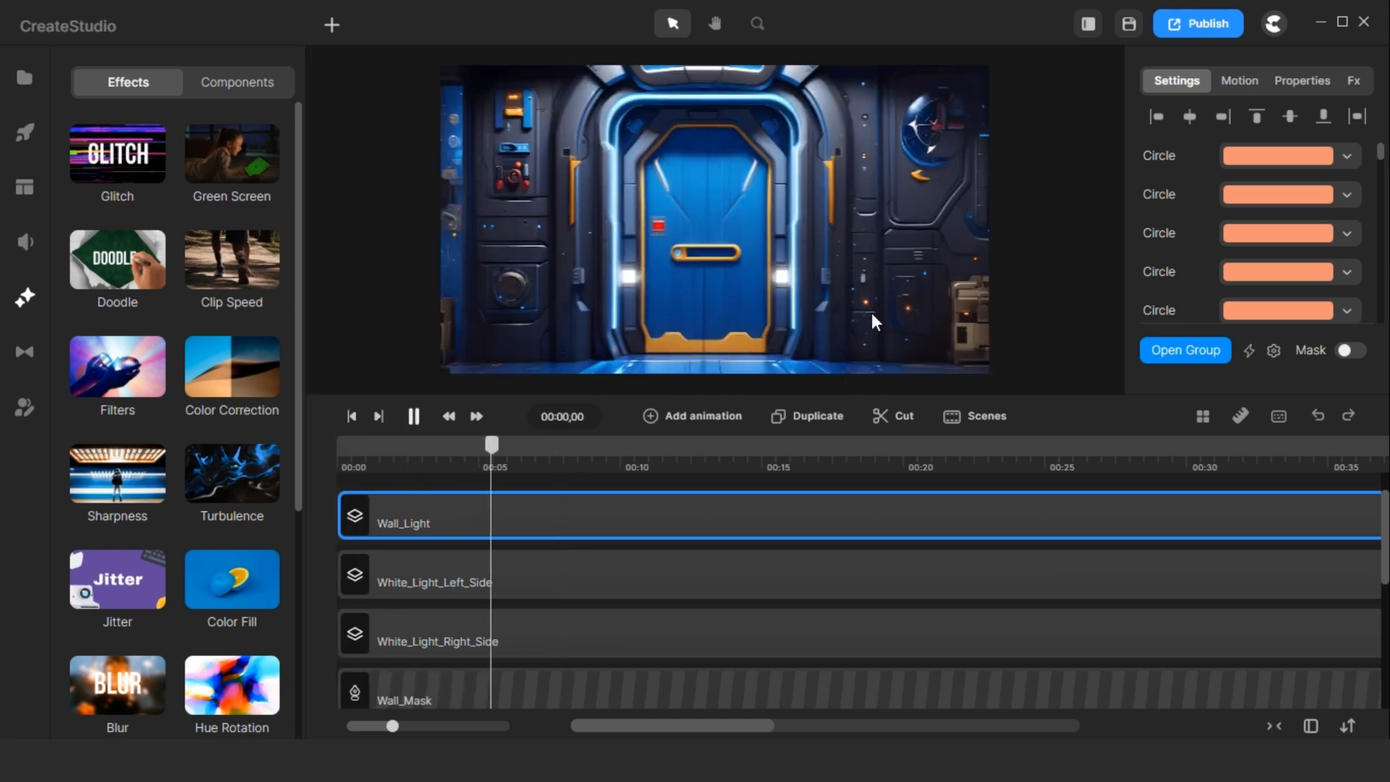
{"action": "left_click", "coordinate": [425, 424]}
Group the Wall_Light, White_Light_Left_Side and White_Light_Right_Side layers and rename the group as "Lights".
{"action": "left_click", "coordinate": [608, 577], "text": "shift"}
{"action": "left_click", "coordinate": [626, 628], "text": "shift"}
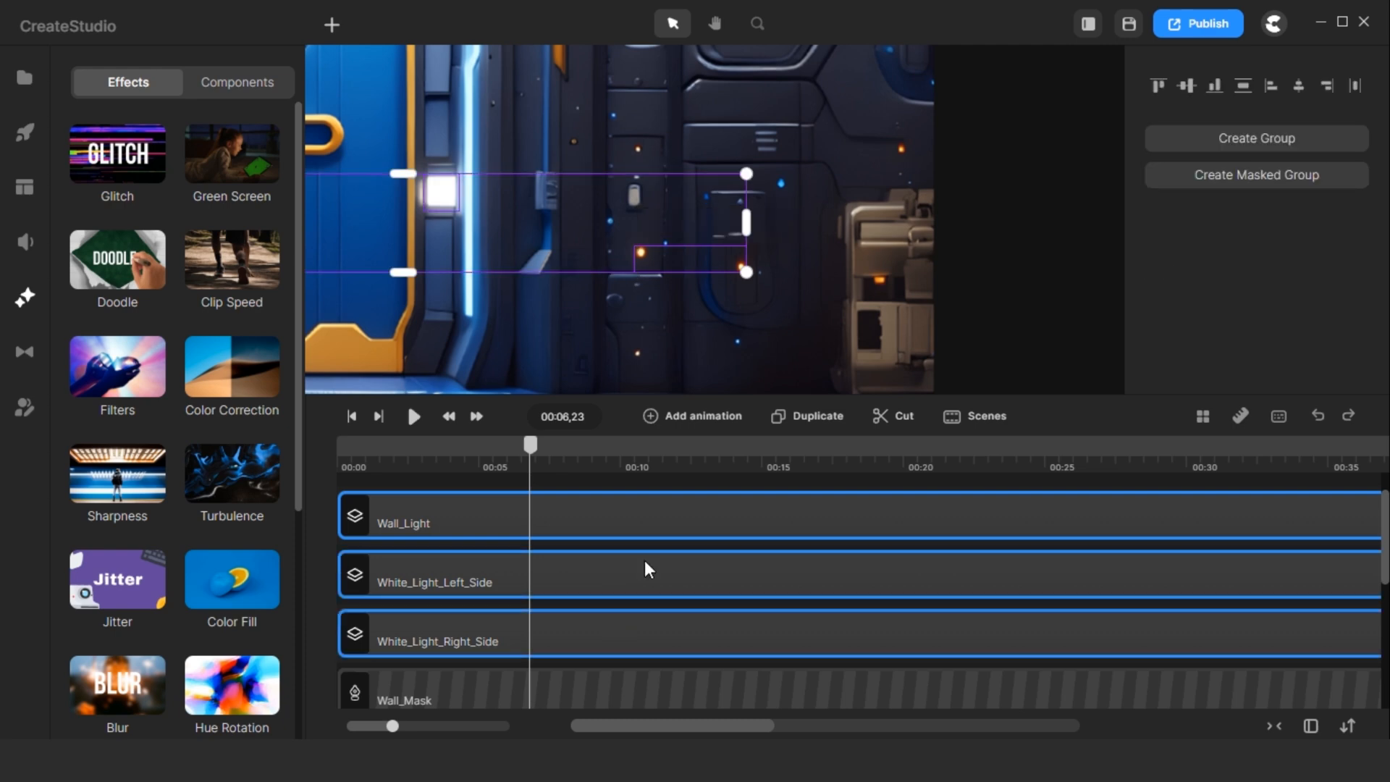
{"action": "key", "text": "ctrl+g"}
{"action": "right_click", "coordinate": [495, 528]}
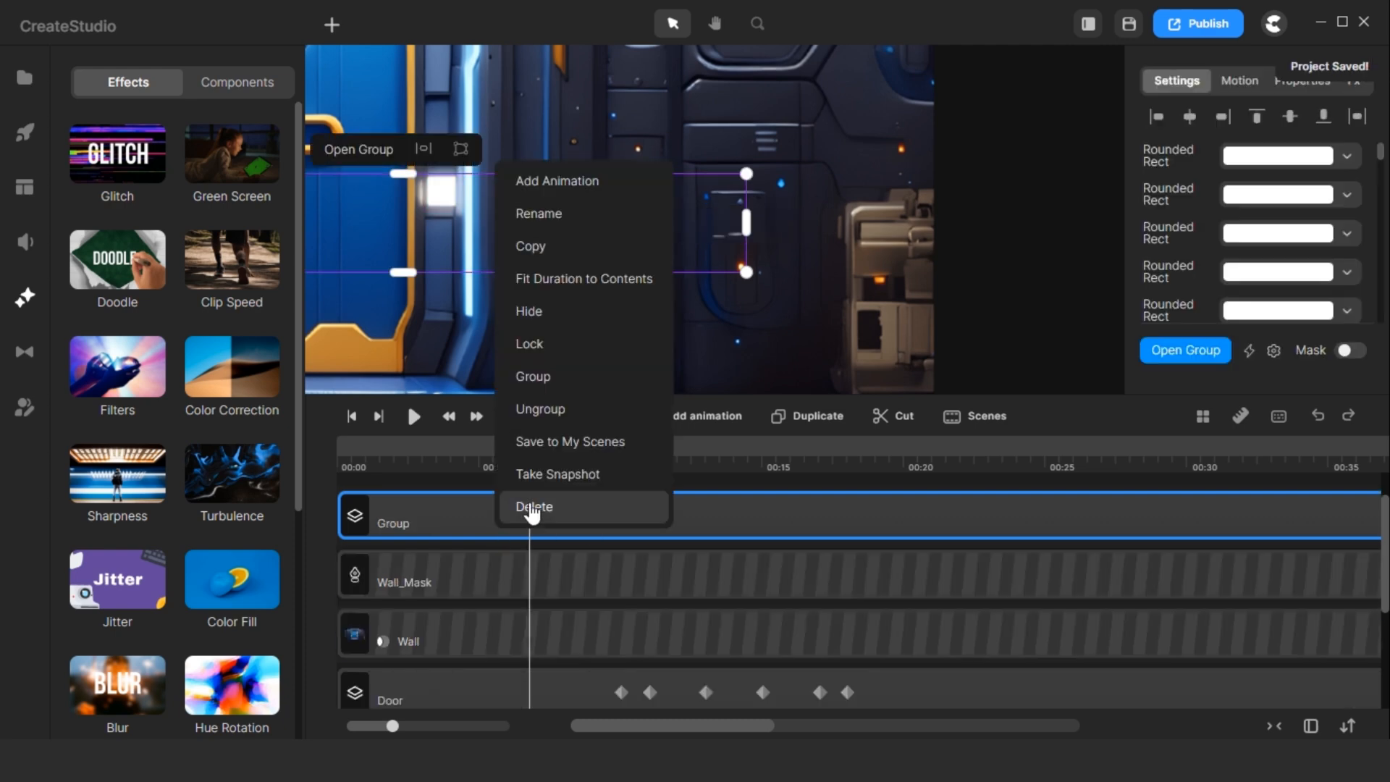
{"action": "left_click", "coordinate": [582, 213]}
{"action": "type", "text": "Light"}
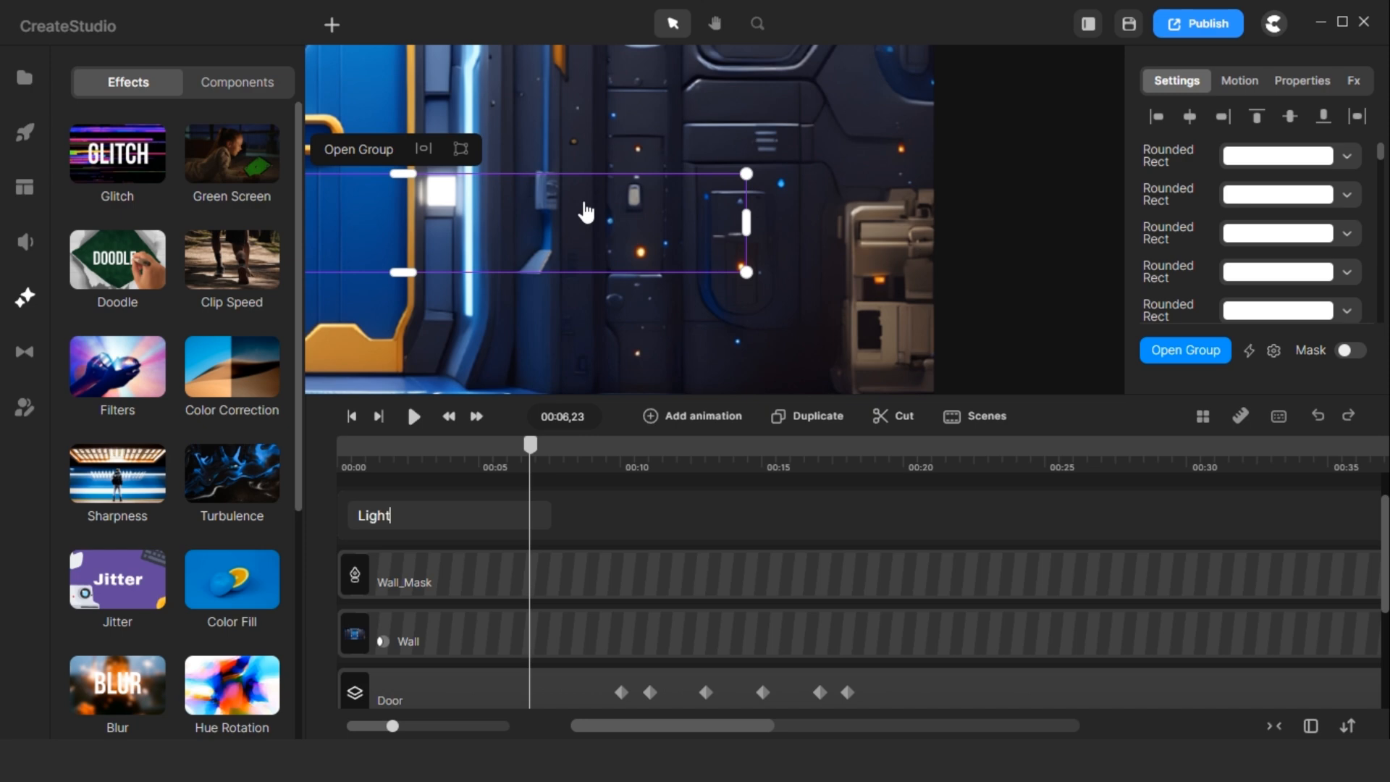
{"action": "type", "text": "s"}
{"action": "key", "text": "Return"}
{"action": "left_click", "coordinate": [679, 485]}
Draw a closed four-sided Pen path over the narrow floor strip directly below the door.
{"action": "scroll", "coordinate": [698, 320], "scroll_direction": "down", "scroll_amount": 5}
{"action": "scroll", "coordinate": [527, 354], "scroll_direction": "up", "scroll_amount": 5}
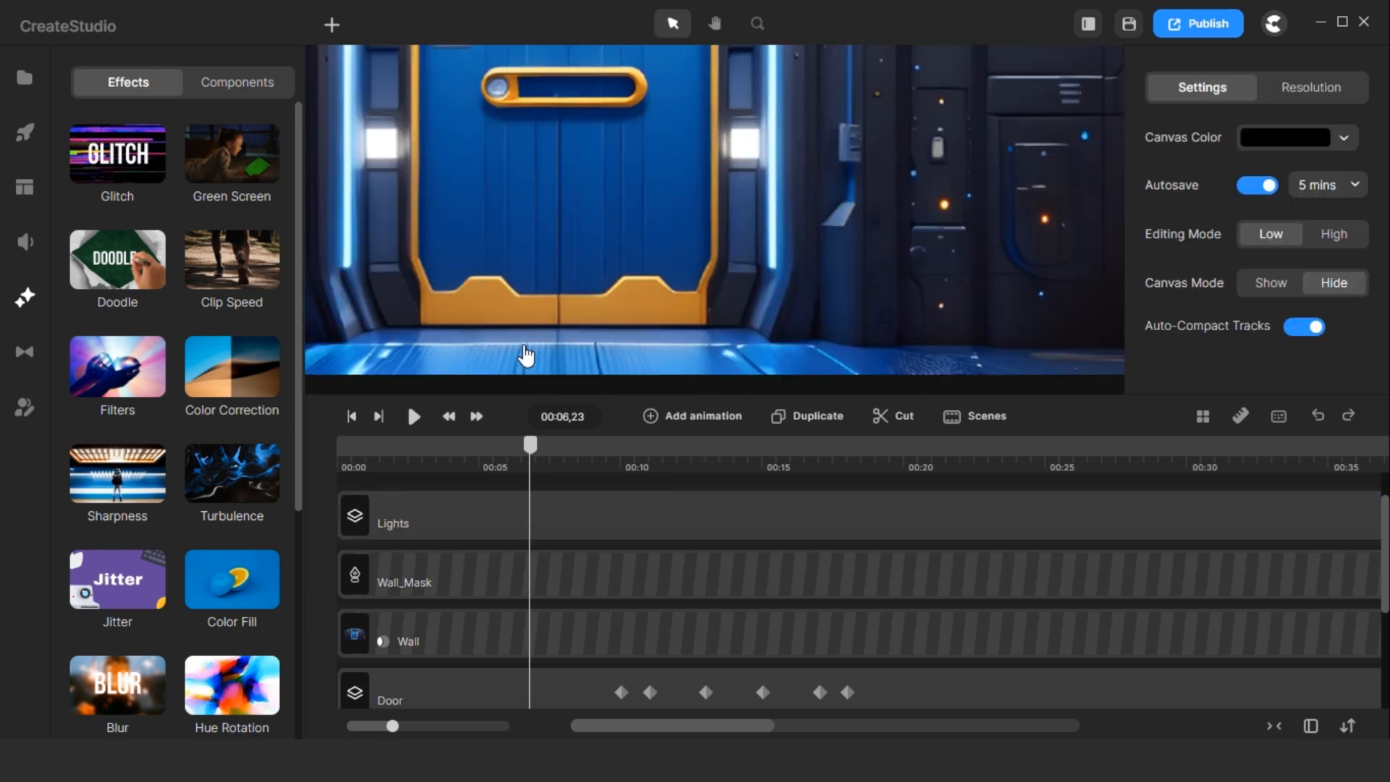
{"action": "left_click_drag", "start_coordinate": [542, 352], "coordinate": [673, 323]}
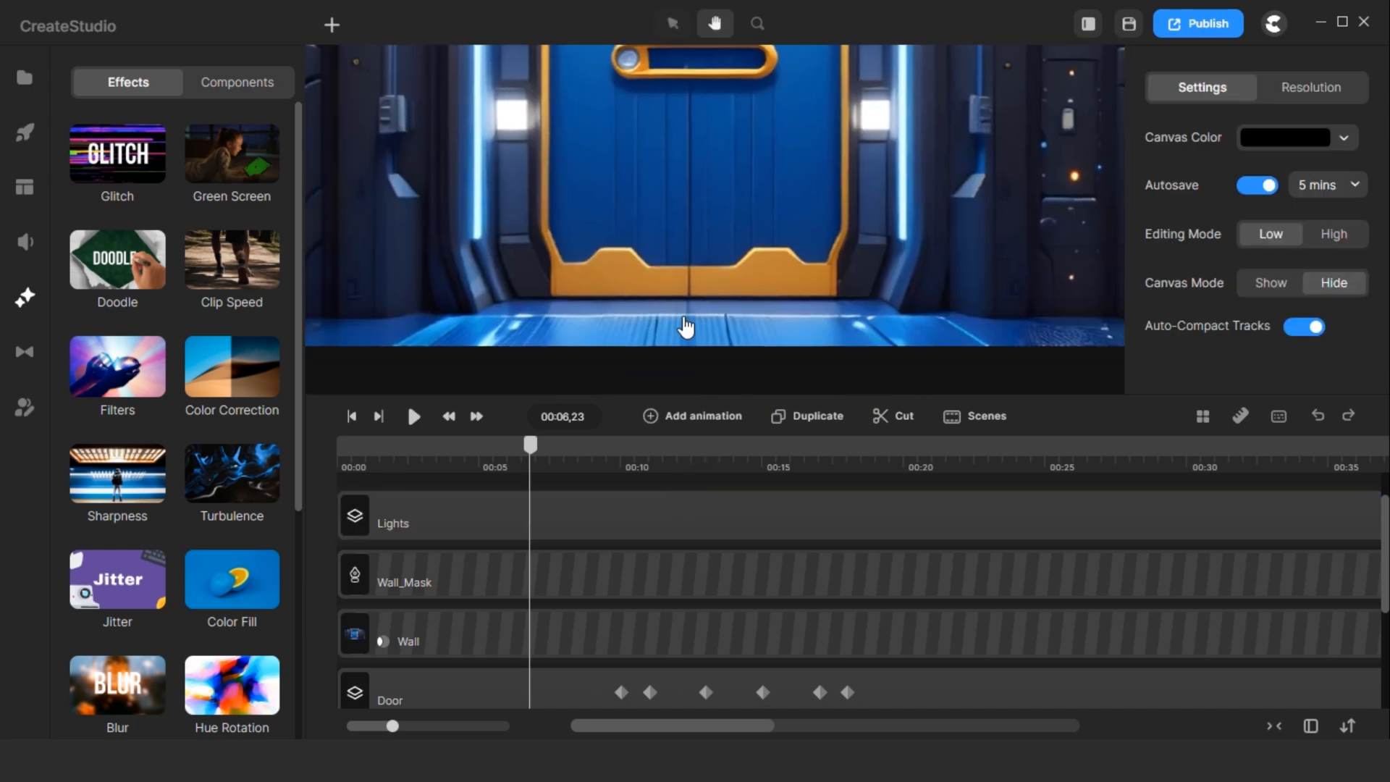
{"action": "left_click", "coordinate": [331, 24]}
{"action": "left_click", "coordinate": [354, 109]}
{"action": "scroll", "coordinate": [559, 289], "scroll_direction": "up", "scroll_amount": 5}
{"action": "left_click", "coordinate": [529, 315]}
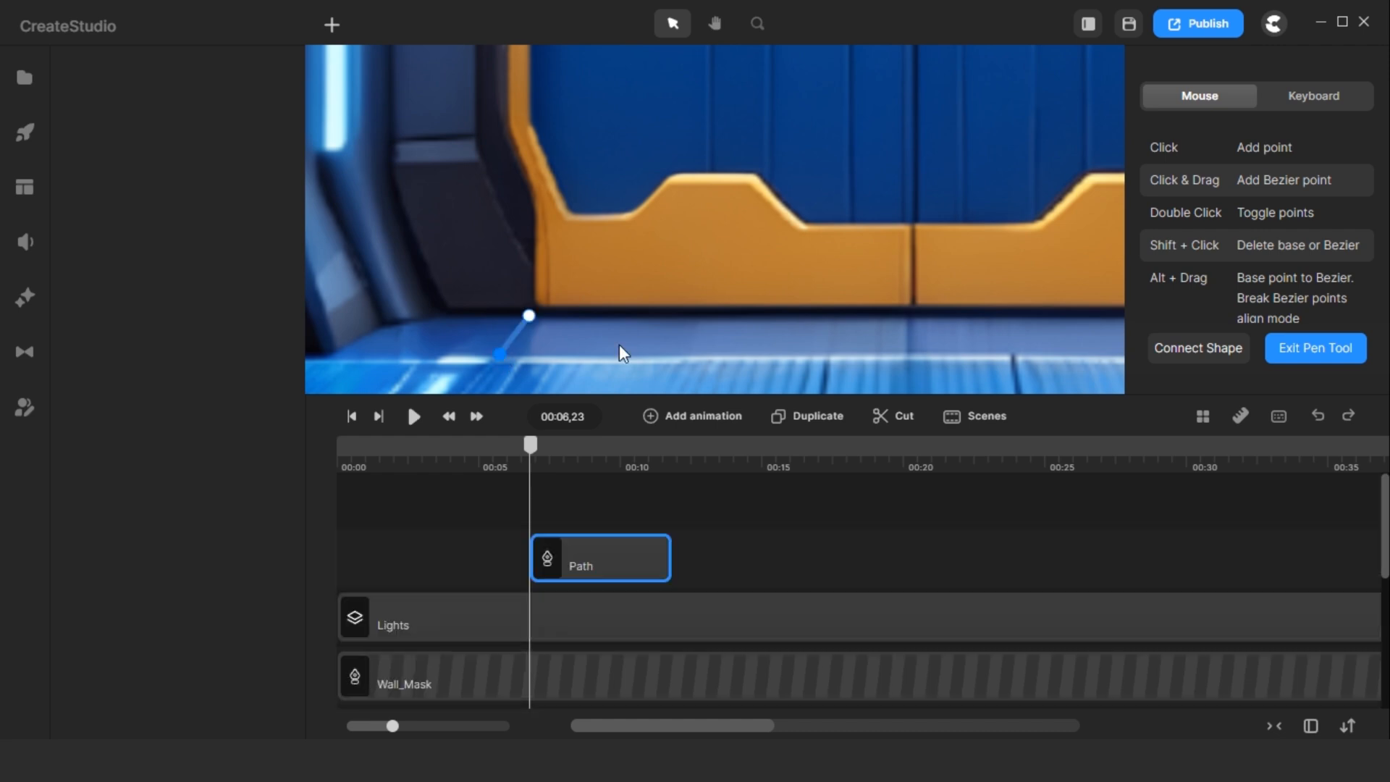
{"action": "scroll", "coordinate": [621, 347], "scroll_direction": "down", "scroll_amount": 5}
{"action": "scroll", "coordinate": [926, 351], "scroll_direction": "up", "scroll_amount": 5}
{"action": "left_click", "coordinate": [943, 347]}
{"action": "left_click", "coordinate": [880, 305]}
{"action": "scroll", "coordinate": [879, 307], "scroll_direction": "down", "scroll_amount": 5}
{"action": "scroll", "coordinate": [550, 311], "scroll_direction": "up", "scroll_amount": 5}
{"action": "left_click", "coordinate": [643, 330]}
{"action": "left_click", "coordinate": [1302, 348]}
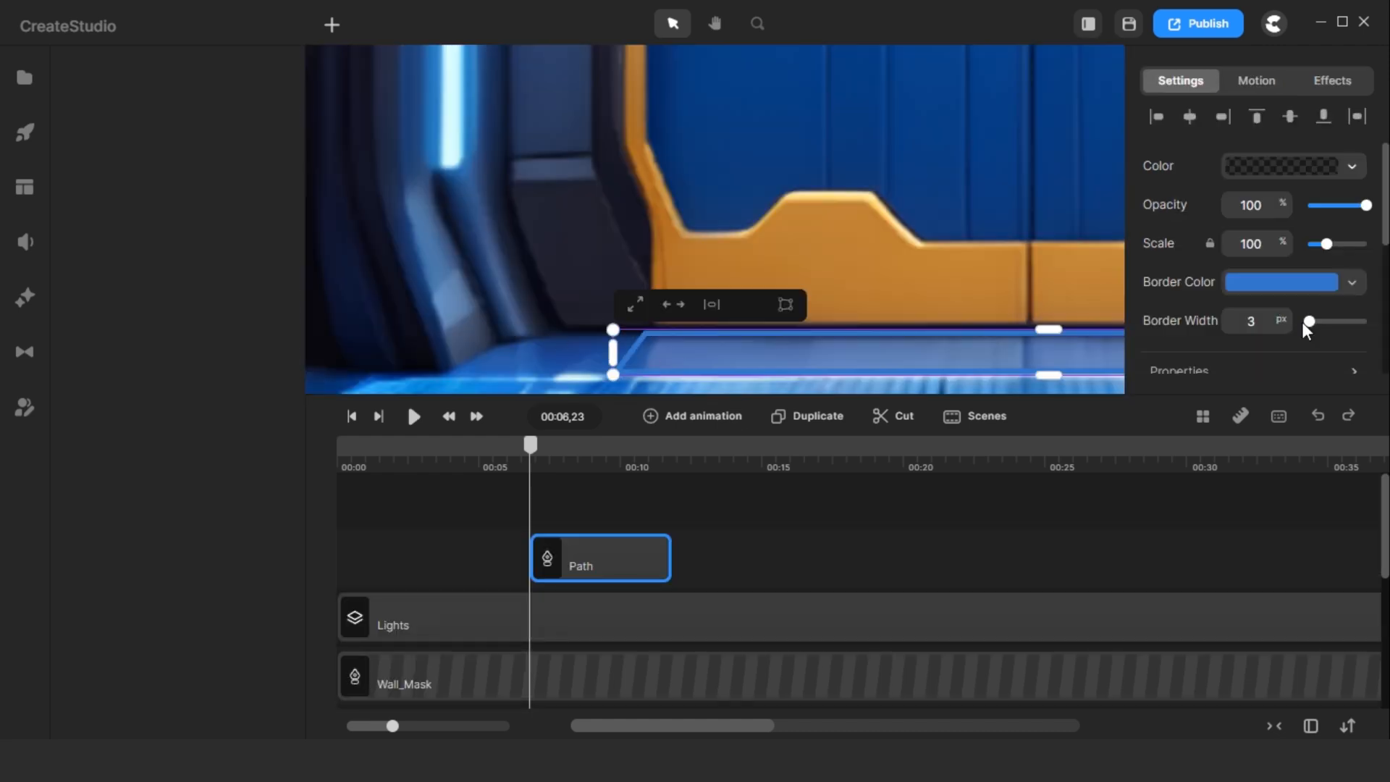
Set the floor strip path's border width to 0 px and give it a linear gradient fill with full opacity at its end.
{"action": "left_click", "coordinate": [1299, 168]}
{"action": "left_click", "coordinate": [1240, 91]}
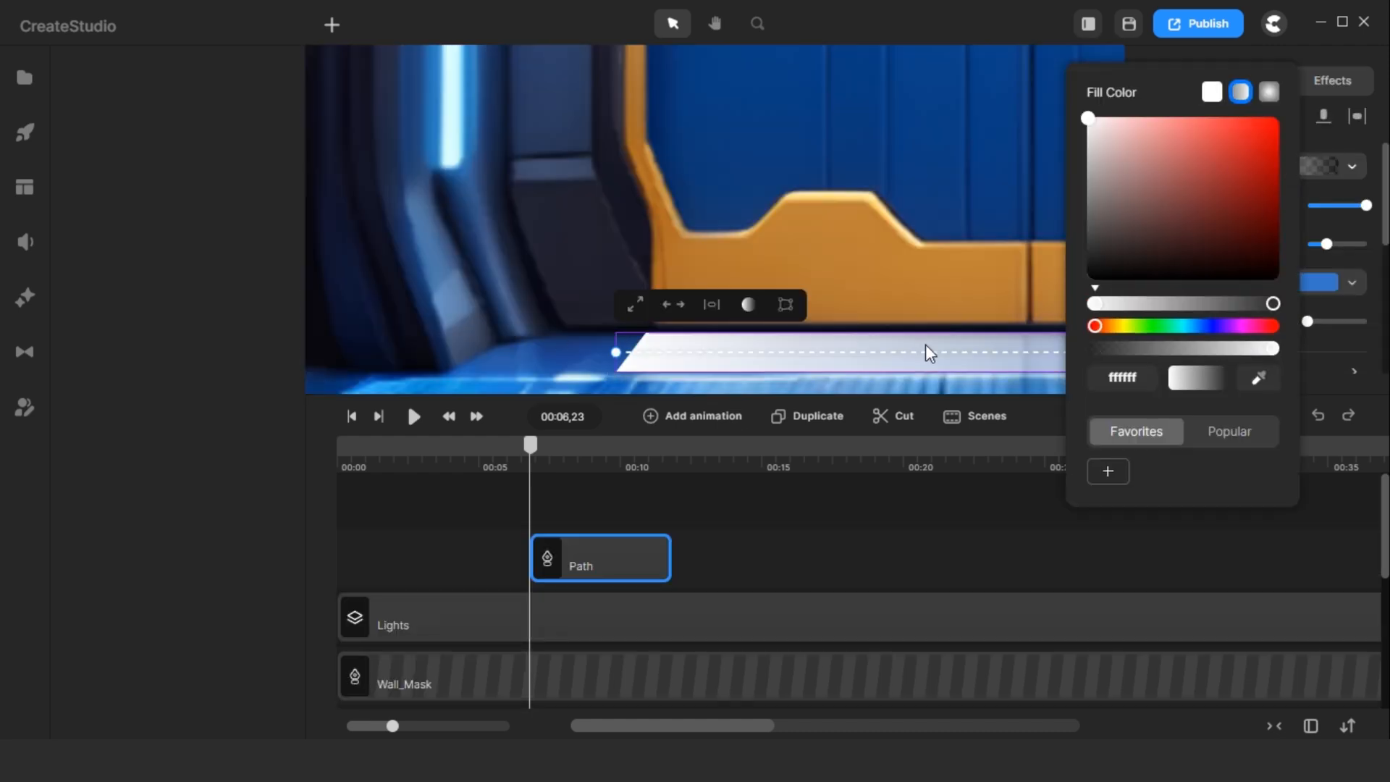
{"action": "scroll", "coordinate": [925, 345], "scroll_direction": "down", "scroll_amount": 5}
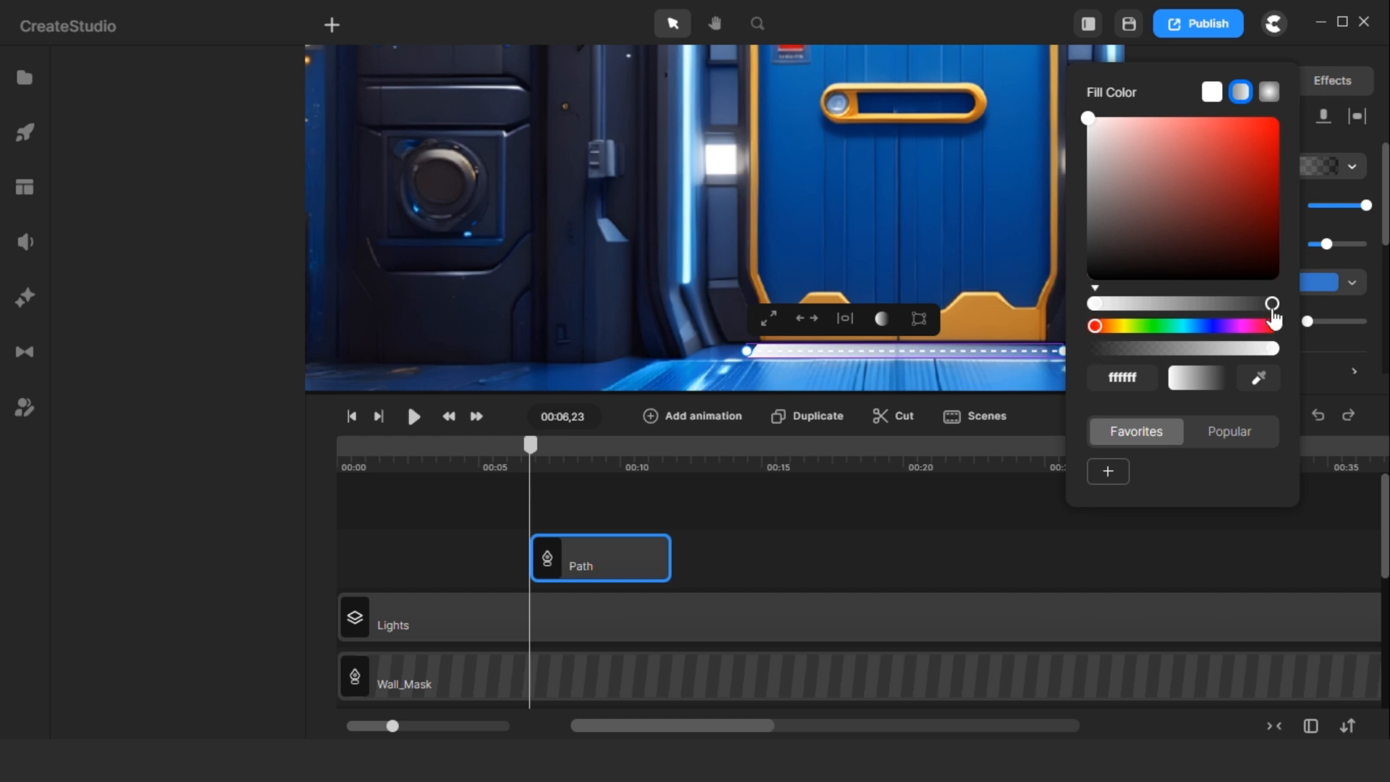
{"action": "left_click_drag", "start_coordinate": [1098, 349], "coordinate": [1271, 349]}
{"action": "scroll", "coordinate": [765, 363], "scroll_direction": "up", "scroll_amount": 5}
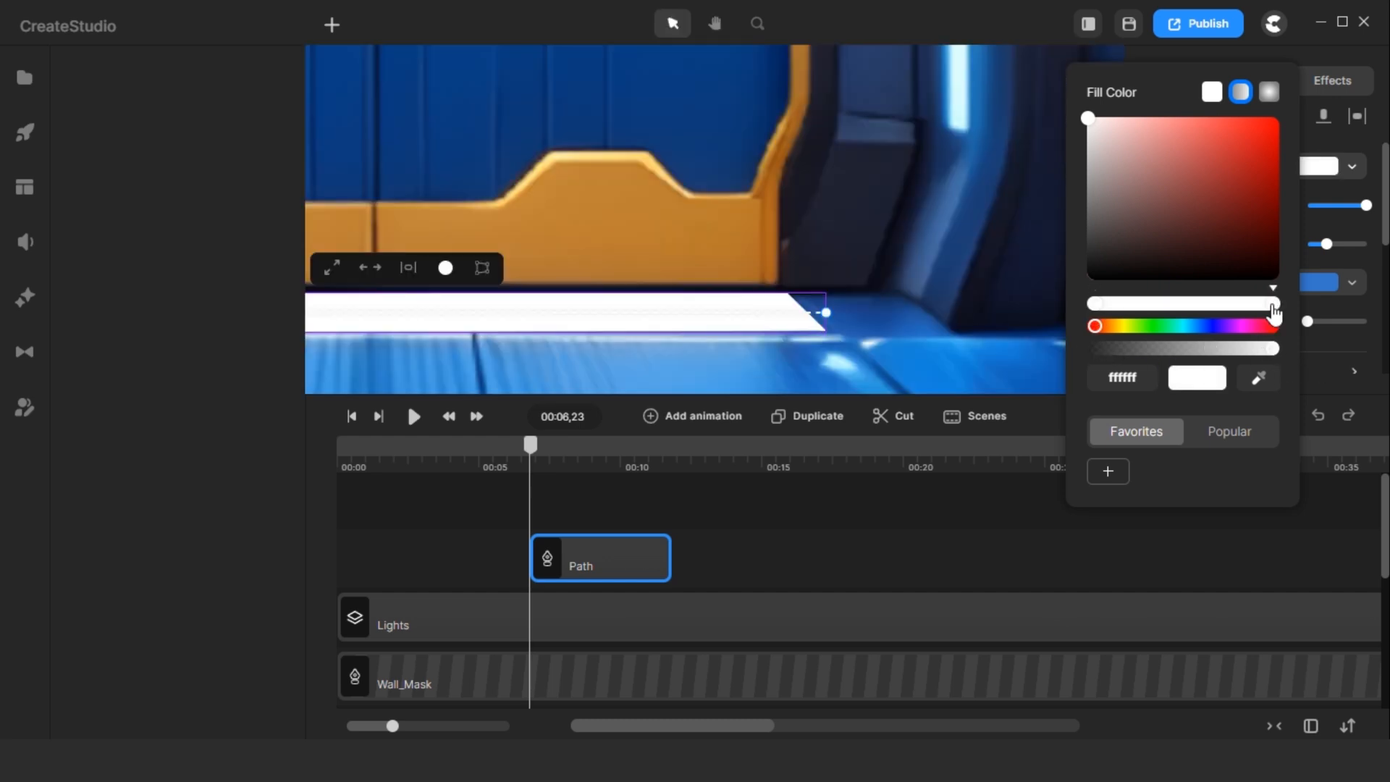
Sample blues from the floor for both gradient stops, using 2959a4 for the first, and nudge the strip slightly down.
{"action": "left_click", "coordinate": [1259, 378]}
{"action": "left_click", "coordinate": [809, 302]}
{"action": "scroll", "coordinate": [812, 308], "scroll_direction": "down", "scroll_amount": 5}
{"action": "scroll", "coordinate": [545, 315], "scroll_direction": "up", "scroll_amount": 5}
{"action": "left_click", "coordinate": [1094, 304]}
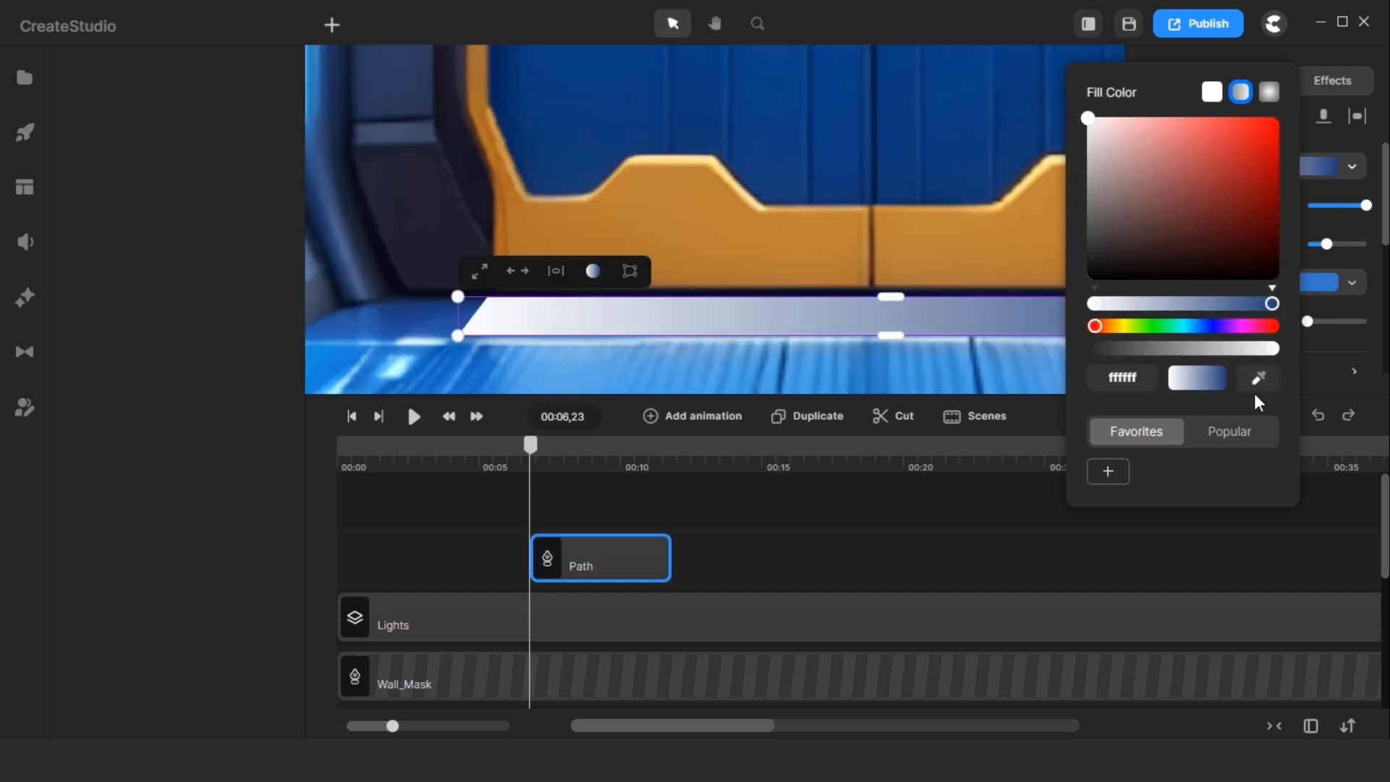
{"action": "left_click", "coordinate": [1258, 378]}
{"action": "left_click", "coordinate": [467, 319]}
{"action": "left_click_drag", "start_coordinate": [844, 317], "coordinate": [803, 321]}
{"action": "left_click", "coordinate": [1094, 305]}
{"action": "left_click", "coordinate": [1260, 378]}
{"action": "left_click", "coordinate": [488, 333]}
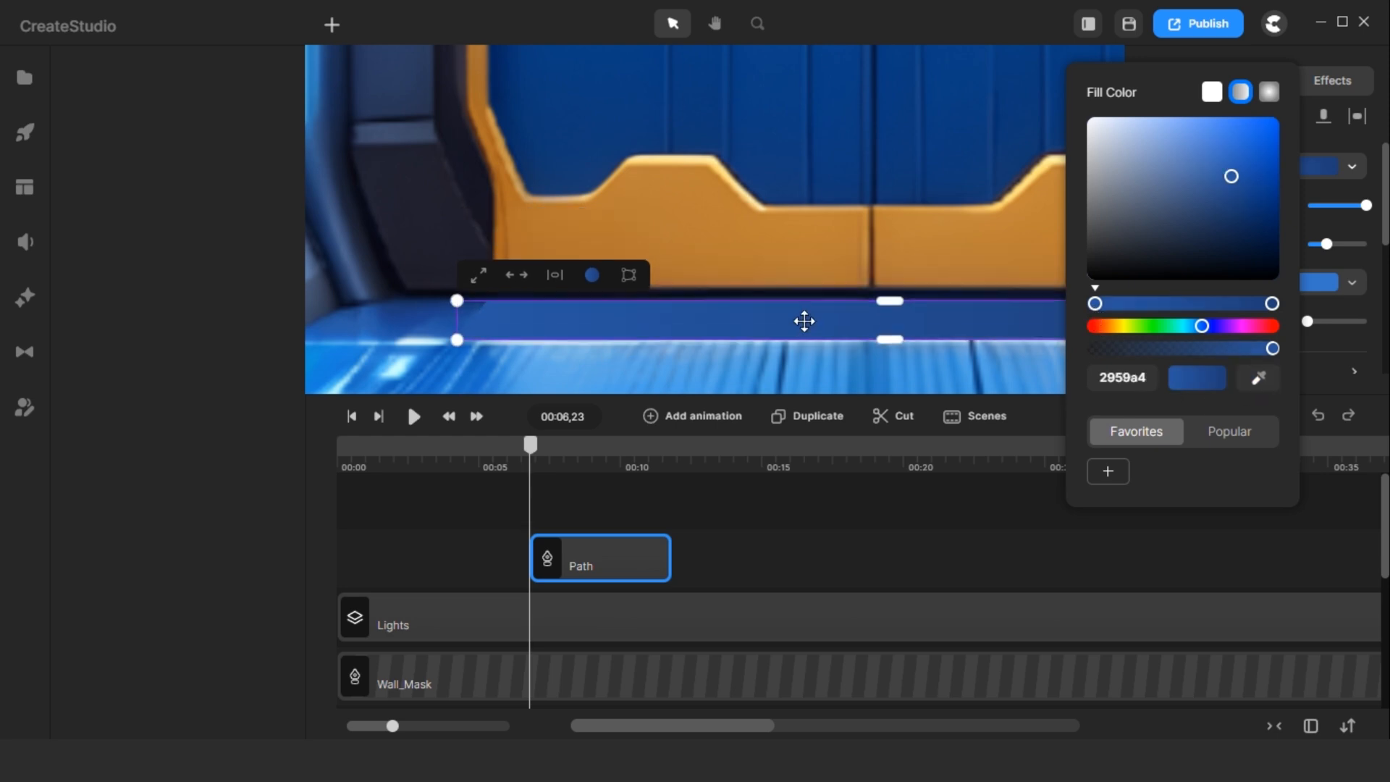
Turn the strip's gradient so it runs vertically between the strip's upper and lower edges.
{"action": "left_click", "coordinate": [1240, 93]}
{"action": "scroll", "coordinate": [808, 322], "scroll_direction": "down", "scroll_amount": 5}
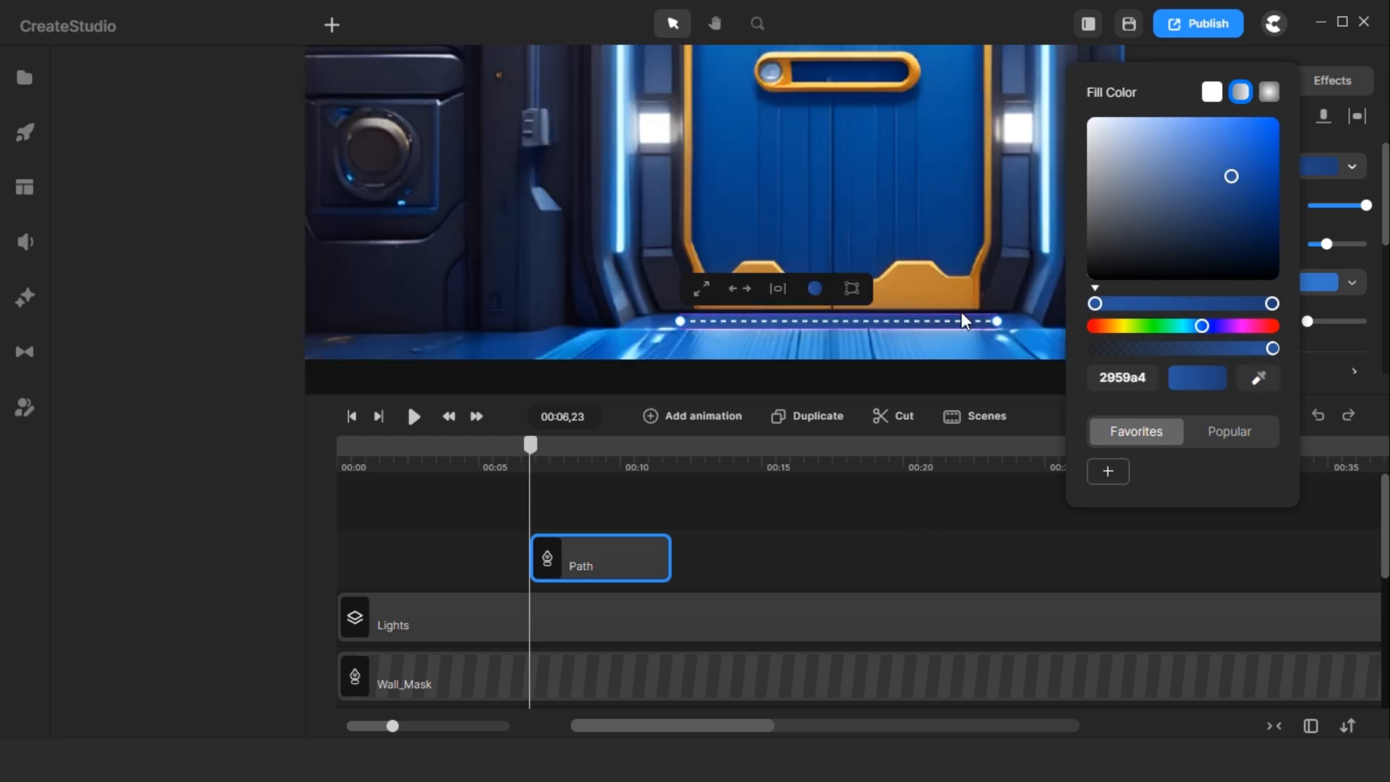
{"action": "left_click_drag", "start_coordinate": [996, 321], "coordinate": [929, 303]}
{"action": "mouse_move", "coordinate": [680, 321]}
{"action": "left_mouse_down"}
{"action": "mouse_move", "coordinate": [936, 340]}
{"action": "mouse_move", "coordinate": [927, 325]}
{"action": "left_mouse_up"}
{"action": "left_click", "coordinate": [850, 538]}
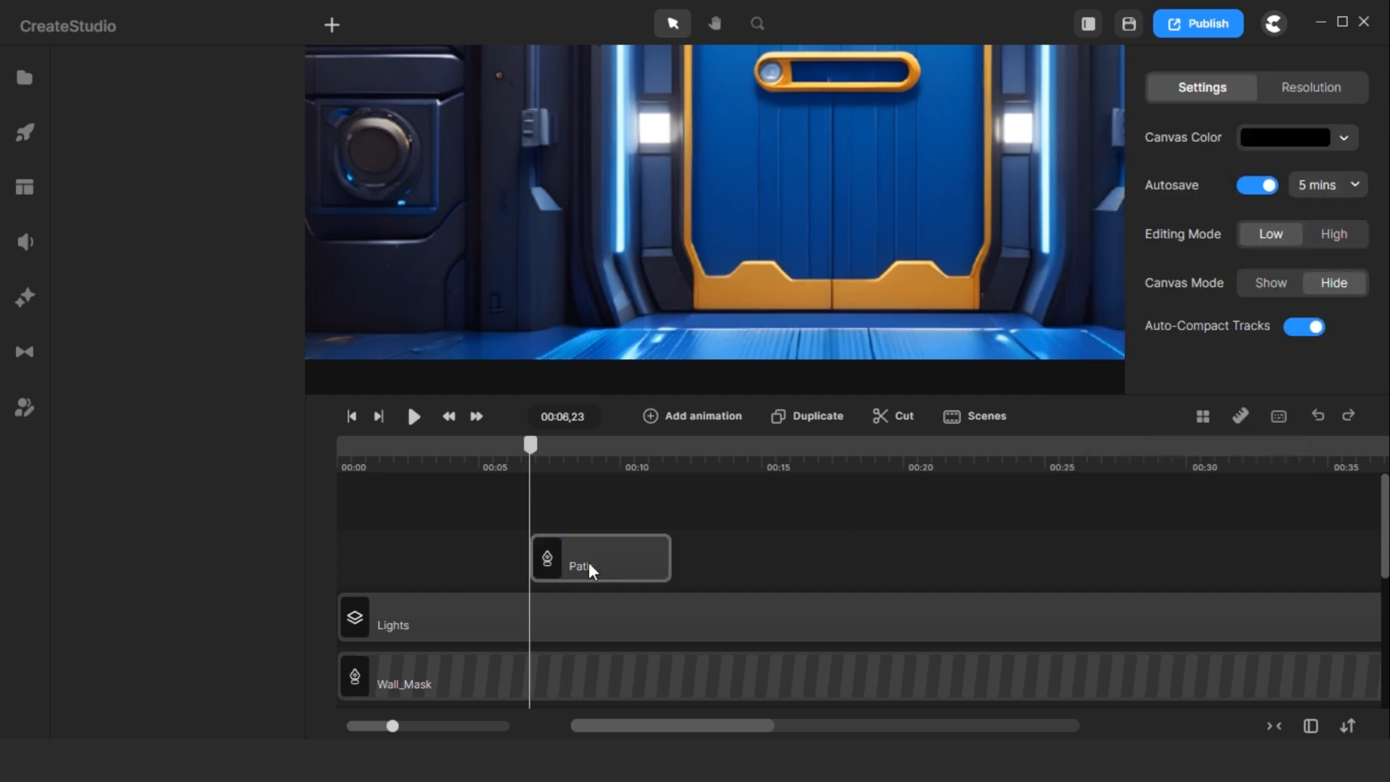
Apply the Edge Feather effect to the floor strip path with a feather strength of 74%.
{"action": "left_click", "coordinate": [588, 562]}
{"action": "left_click", "coordinate": [25, 297]}
{"action": "scroll", "coordinate": [202, 459], "scroll_direction": "down", "scroll_amount": 3}
{"action": "left_click_drag", "start_coordinate": [117, 594], "coordinate": [824, 348]}
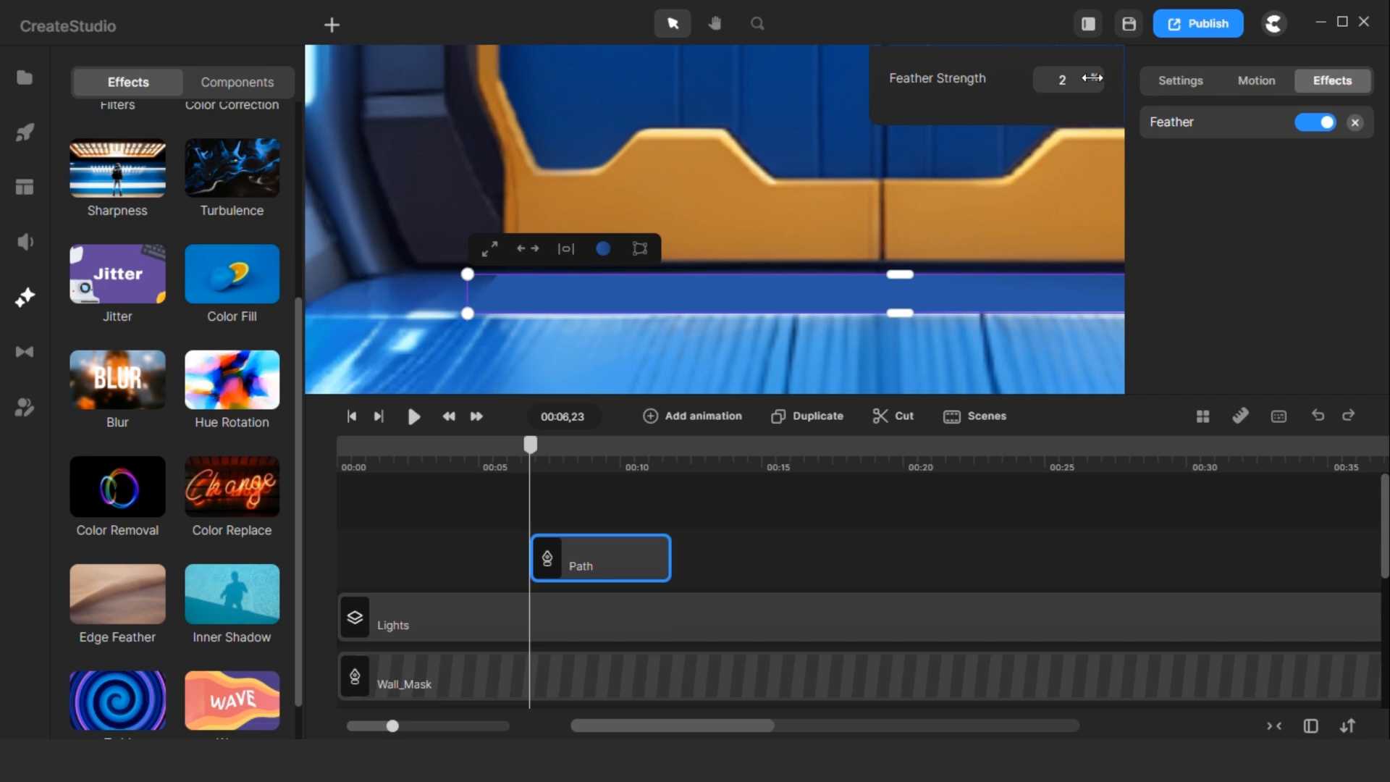
{"action": "left_click_drag", "start_coordinate": [1091, 77], "coordinate": [1164, 90]}
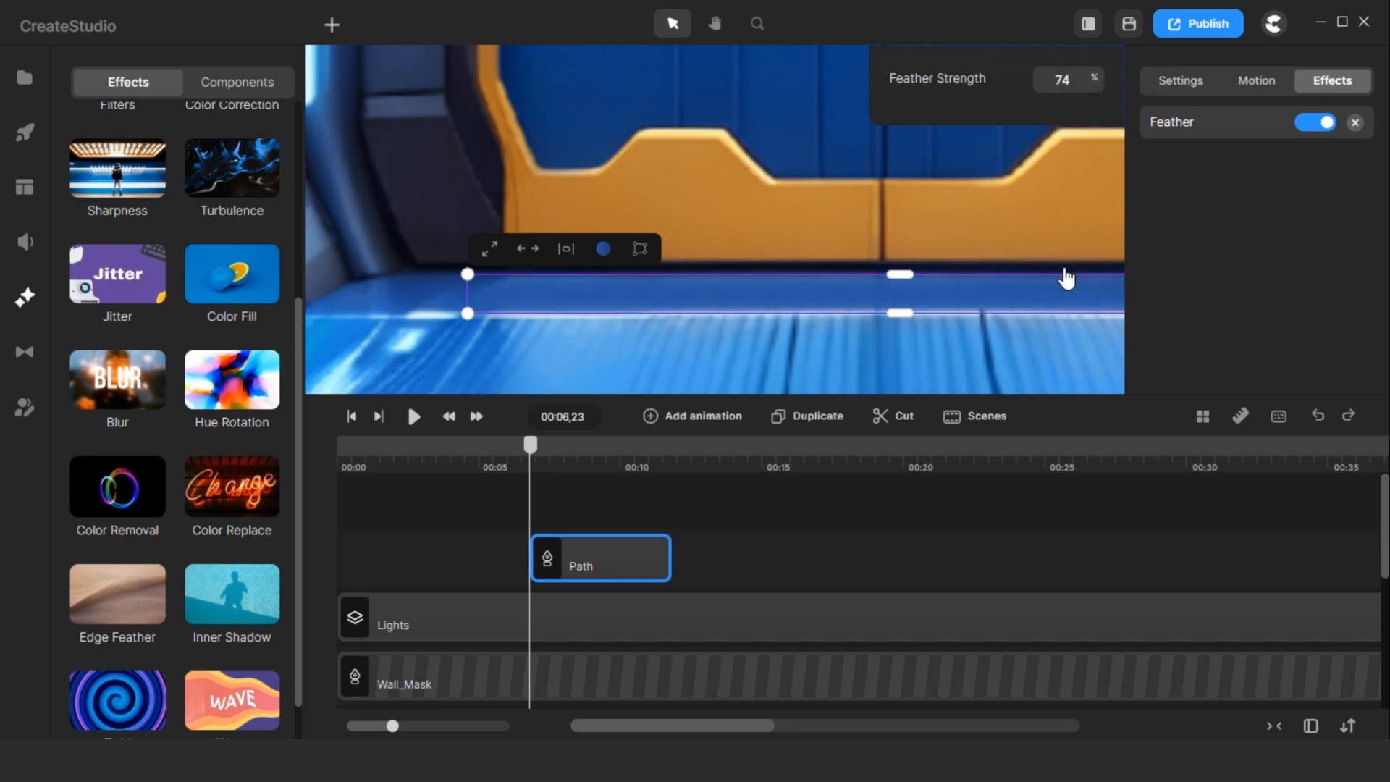
Set the floor strip path's opacity to 85%.
{"action": "left_click", "coordinate": [1197, 84]}
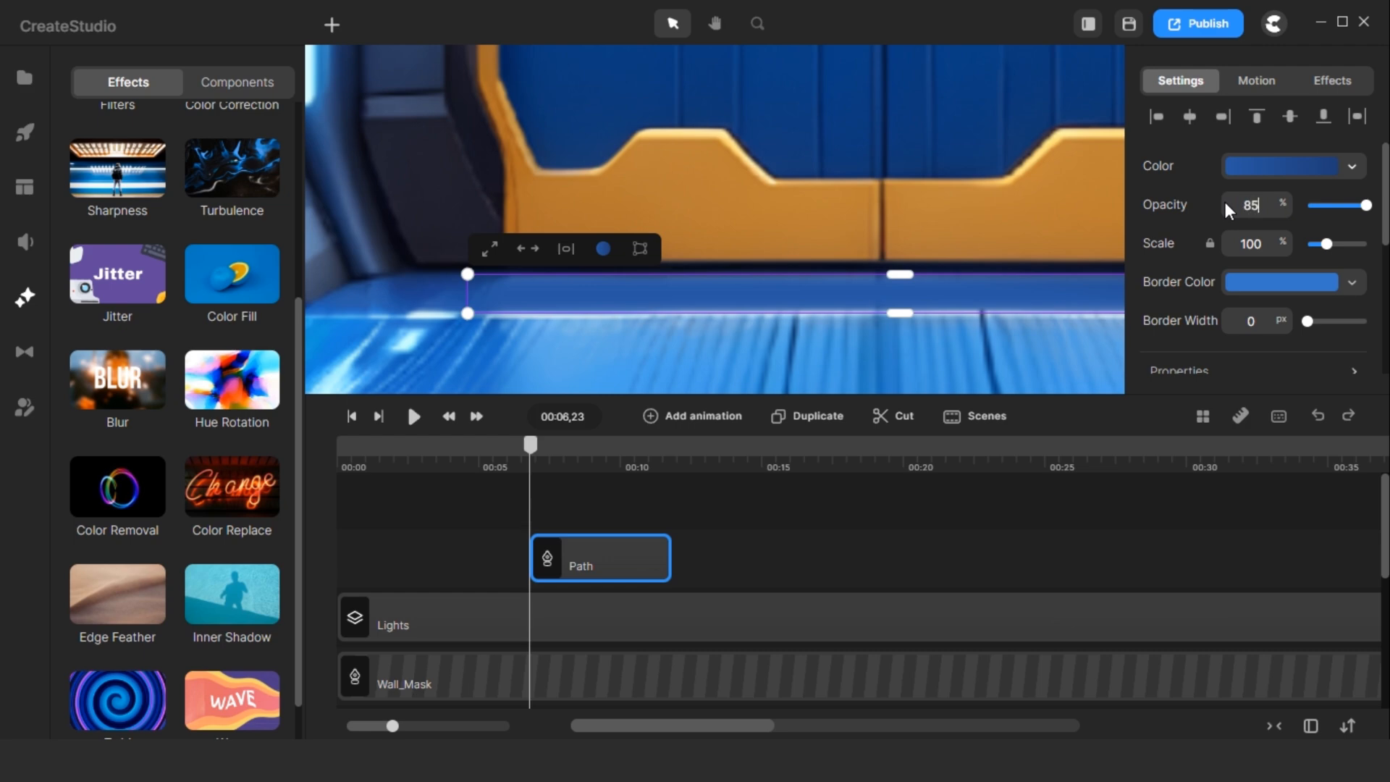
{"action": "key", "text": "Return"}
{"action": "left_click", "coordinate": [927, 511]}
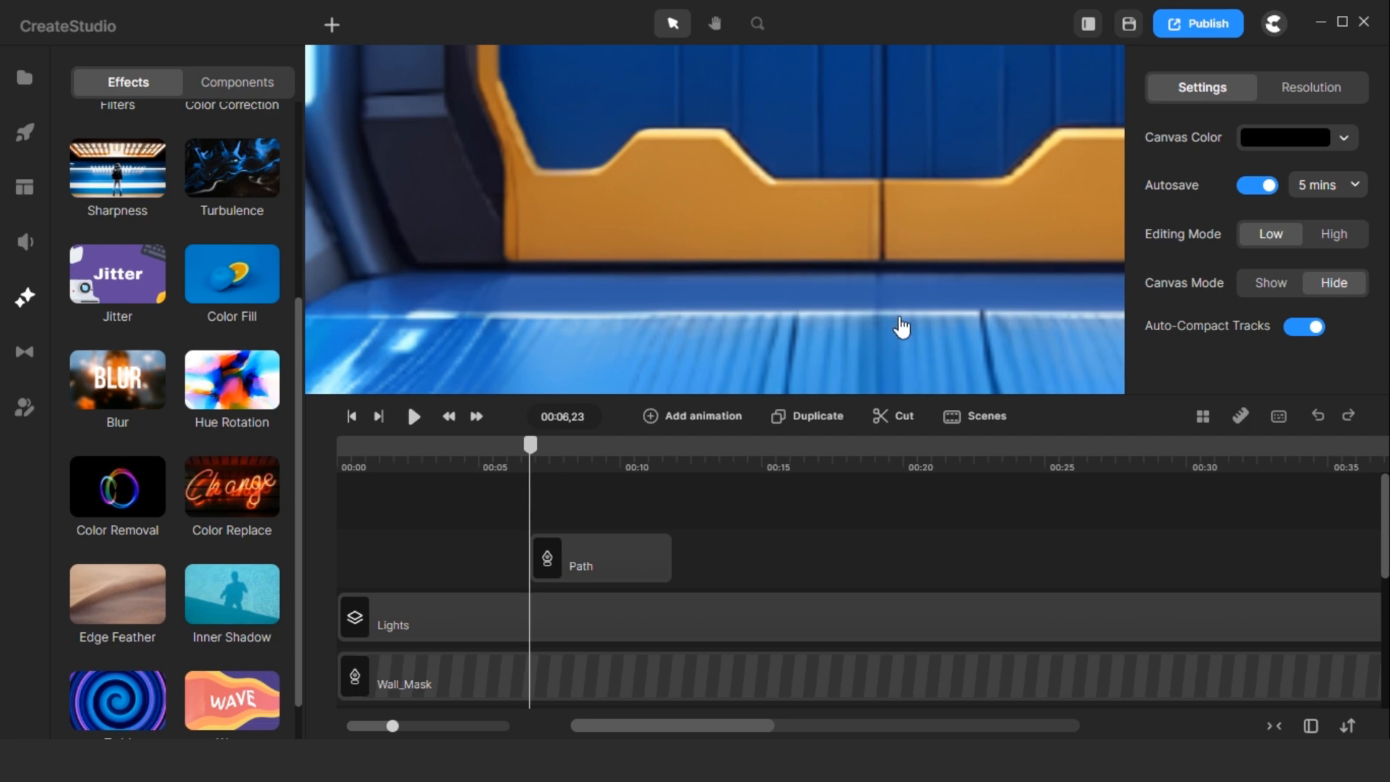
Draw a second closed four-sided Pen path over the front floor area, extending past the image's lower edge.
{"action": "scroll", "coordinate": [901, 327], "scroll_direction": "down", "scroll_amount": 3}
{"action": "left_click", "coordinate": [332, 24]}
{"action": "left_click", "coordinate": [362, 110]}
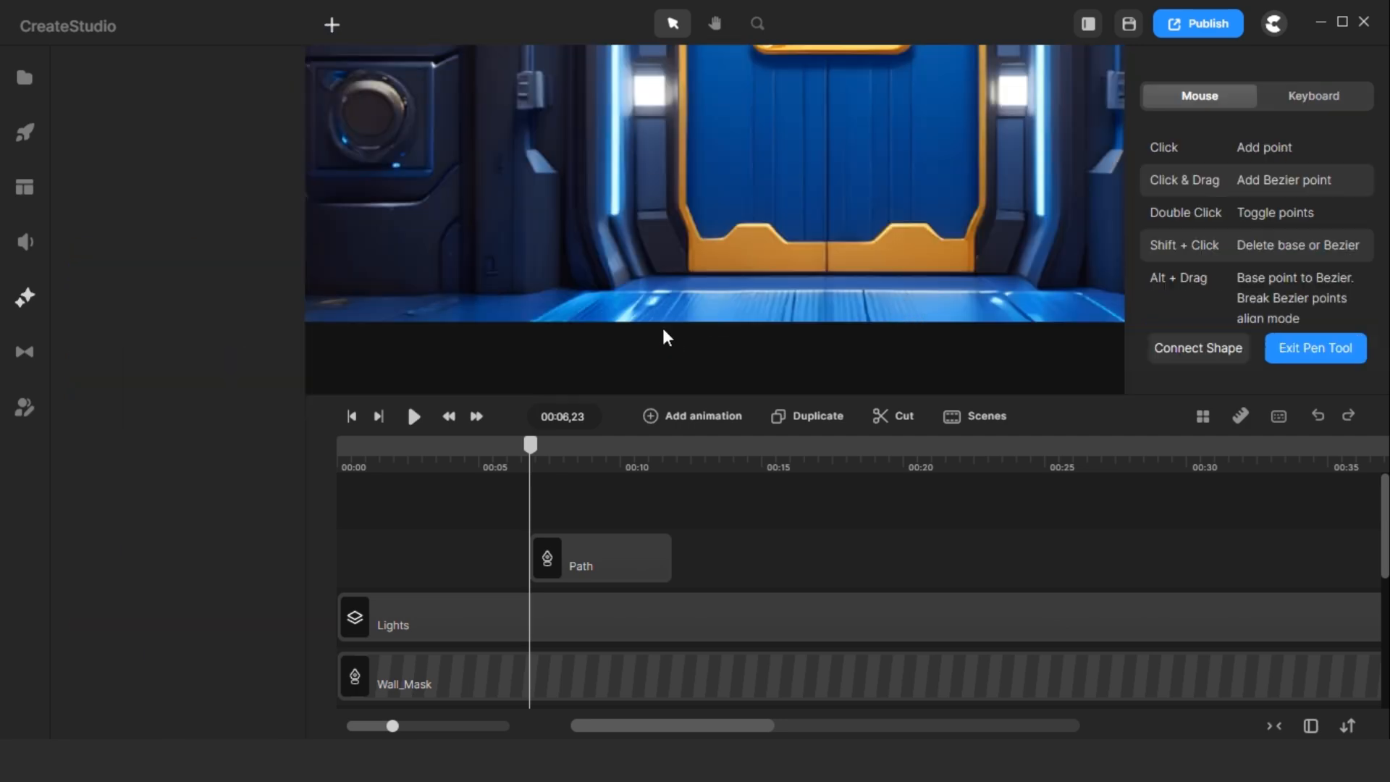
{"action": "scroll", "coordinate": [661, 327], "scroll_direction": "up", "scroll_amount": 5}
{"action": "left_click", "coordinate": [628, 330]}
{"action": "scroll", "coordinate": [629, 331], "scroll_direction": "down", "scroll_amount": 3}
{"action": "scroll", "coordinate": [992, 351], "scroll_direction": "up", "scroll_amount": 3}
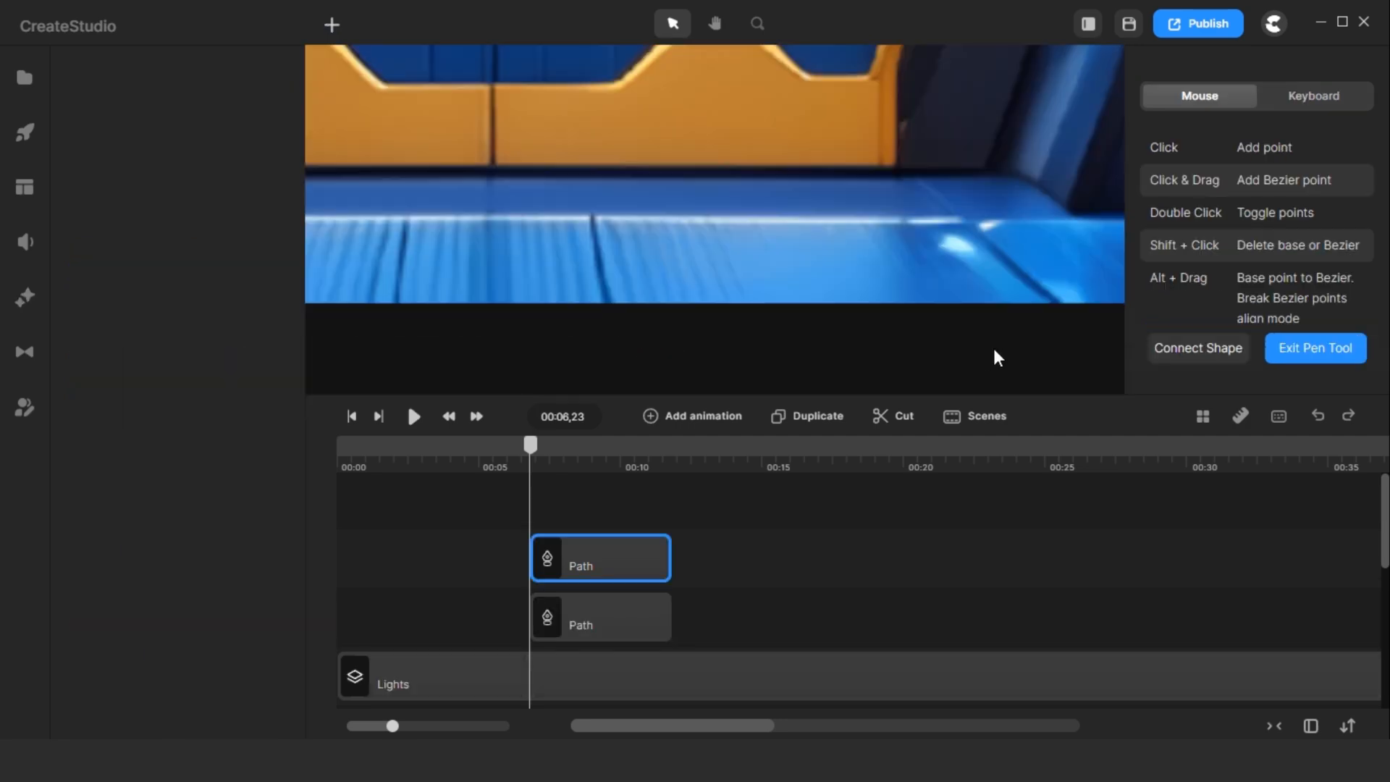
{"action": "left_click", "coordinate": [1056, 321]}
{"action": "left_click", "coordinate": [964, 227]}
{"action": "scroll", "coordinate": [958, 291], "scroll_direction": "down", "scroll_amount": 3}
{"action": "scroll", "coordinate": [646, 250], "scroll_direction": "up", "scroll_amount": 3}
{"action": "left_click", "coordinate": [1315, 348]}
Set the second floor path's border width to 0 px and shift the path slightly left over the floor.
{"action": "scroll", "coordinate": [786, 293], "scroll_direction": "down", "scroll_amount": 5}
{"action": "left_click_drag", "start_coordinate": [1308, 320], "coordinate": [1293, 320]}
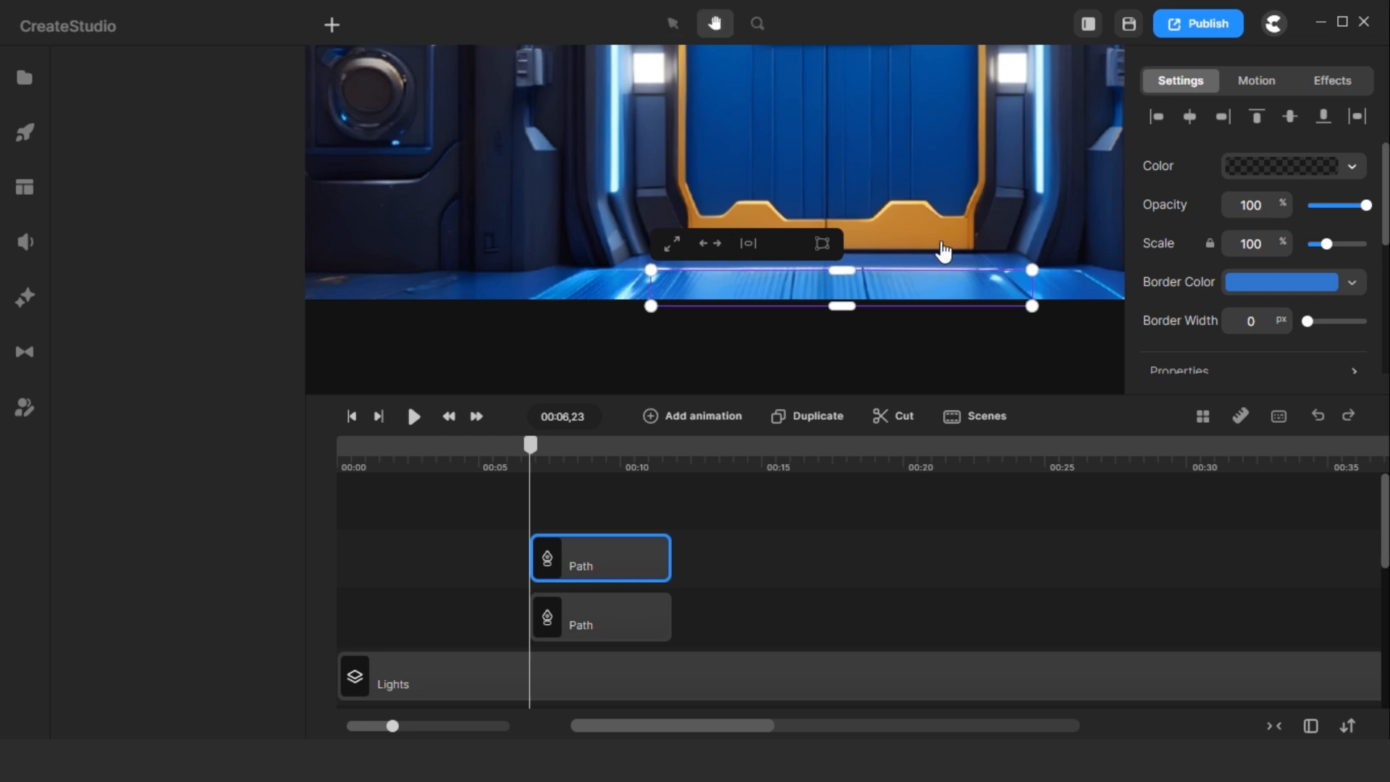
{"action": "scroll", "coordinate": [1035, 289], "scroll_direction": "up", "scroll_amount": 5}
{"action": "double_click", "coordinate": [971, 309]}
{"action": "left_click", "coordinate": [1315, 350]}
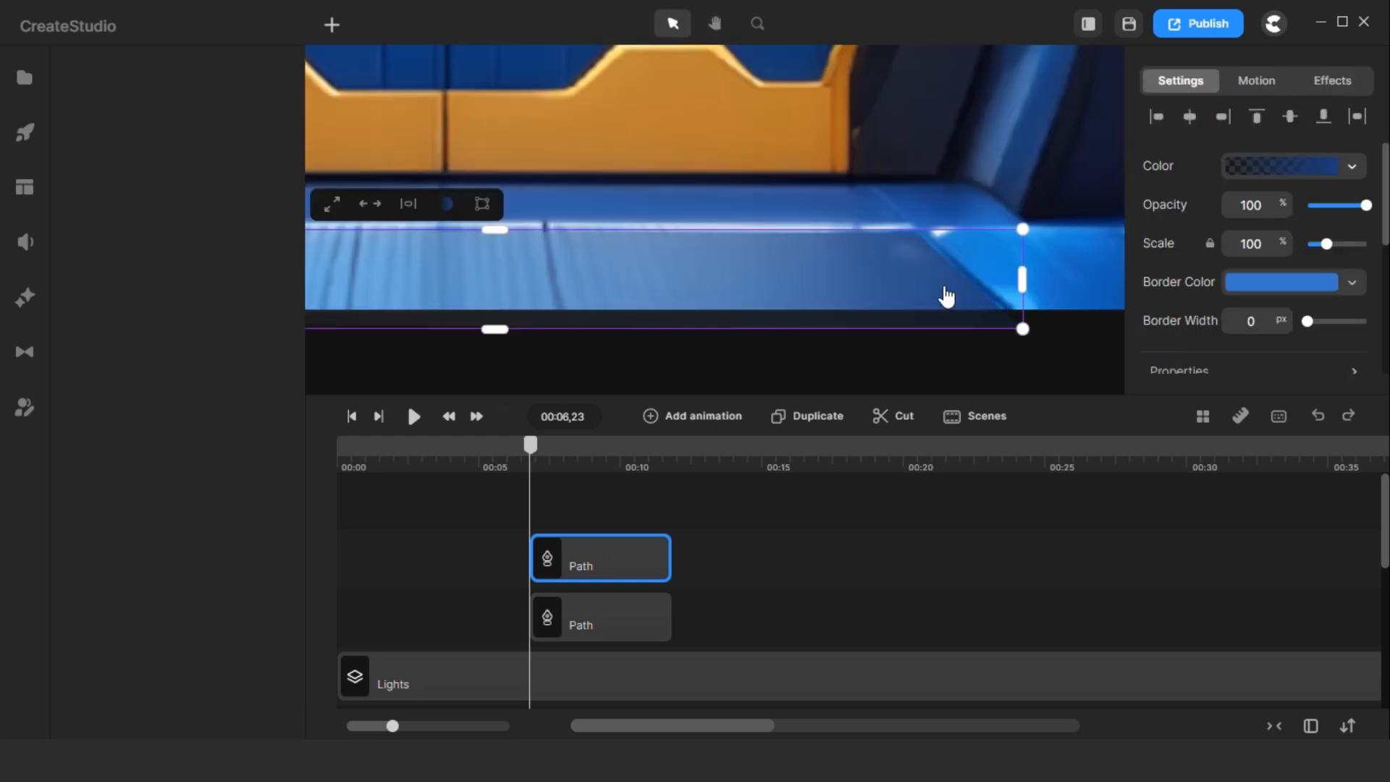
{"action": "left_click_drag", "start_coordinate": [944, 289], "coordinate": [916, 285]}
Sample the floor blue 1983db for the second path's first gradient stop and set that stop to full opacity.
{"action": "left_click", "coordinate": [1288, 171]}
{"action": "left_click", "coordinate": [1249, 381]}
{"action": "left_click", "coordinate": [909, 245]}
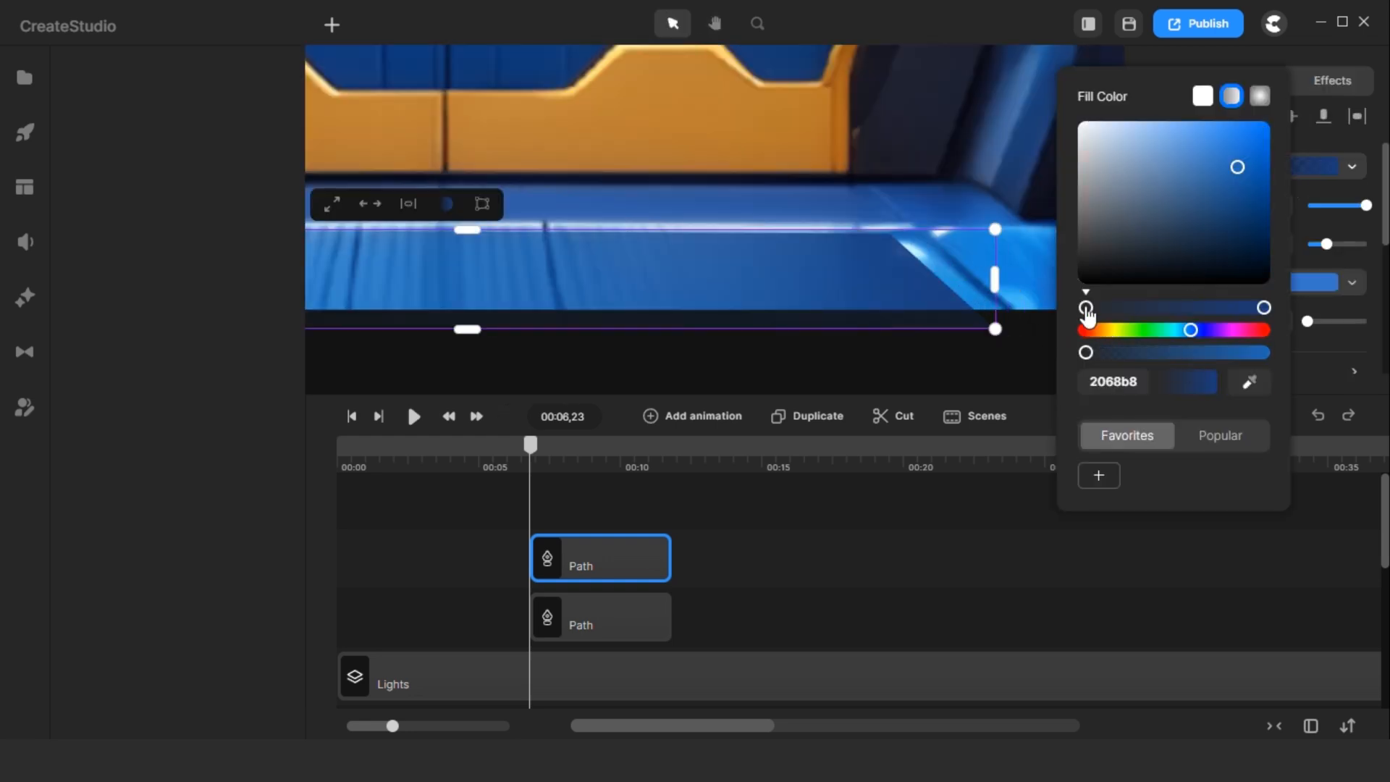
{"action": "left_click_drag", "start_coordinate": [1085, 351], "coordinate": [1263, 351]}
Shorten and reorient the second floor path's gradient so it runs steeply across the middle of the patch.
{"action": "scroll", "coordinate": [679, 296], "scroll_direction": "down", "scroll_amount": 5}
{"action": "left_click", "coordinate": [1226, 98]}
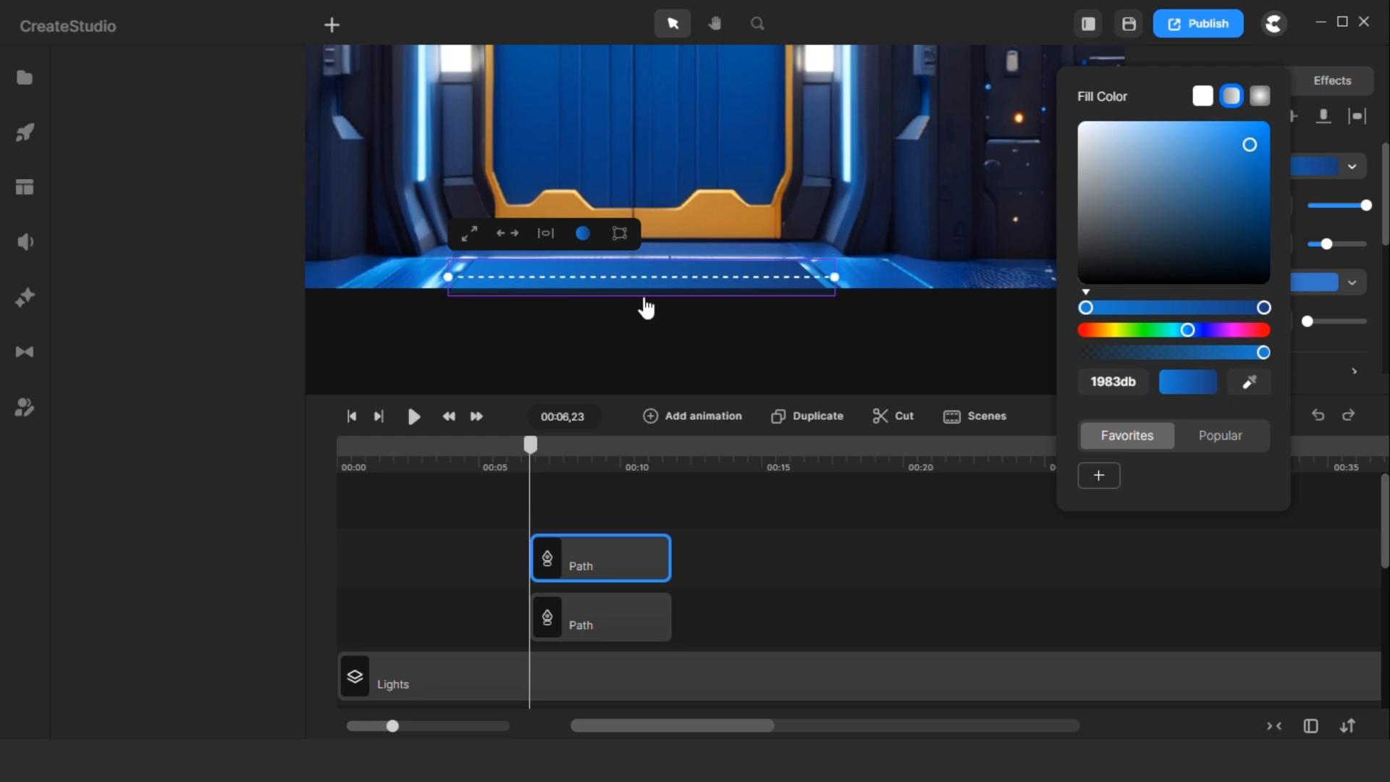
{"action": "left_click_drag", "start_coordinate": [449, 277], "coordinate": [639, 300]}
{"action": "left_click_drag", "start_coordinate": [834, 278], "coordinate": [664, 273]}
{"action": "scroll", "coordinate": [673, 196], "scroll_direction": "up", "scroll_amount": 3}
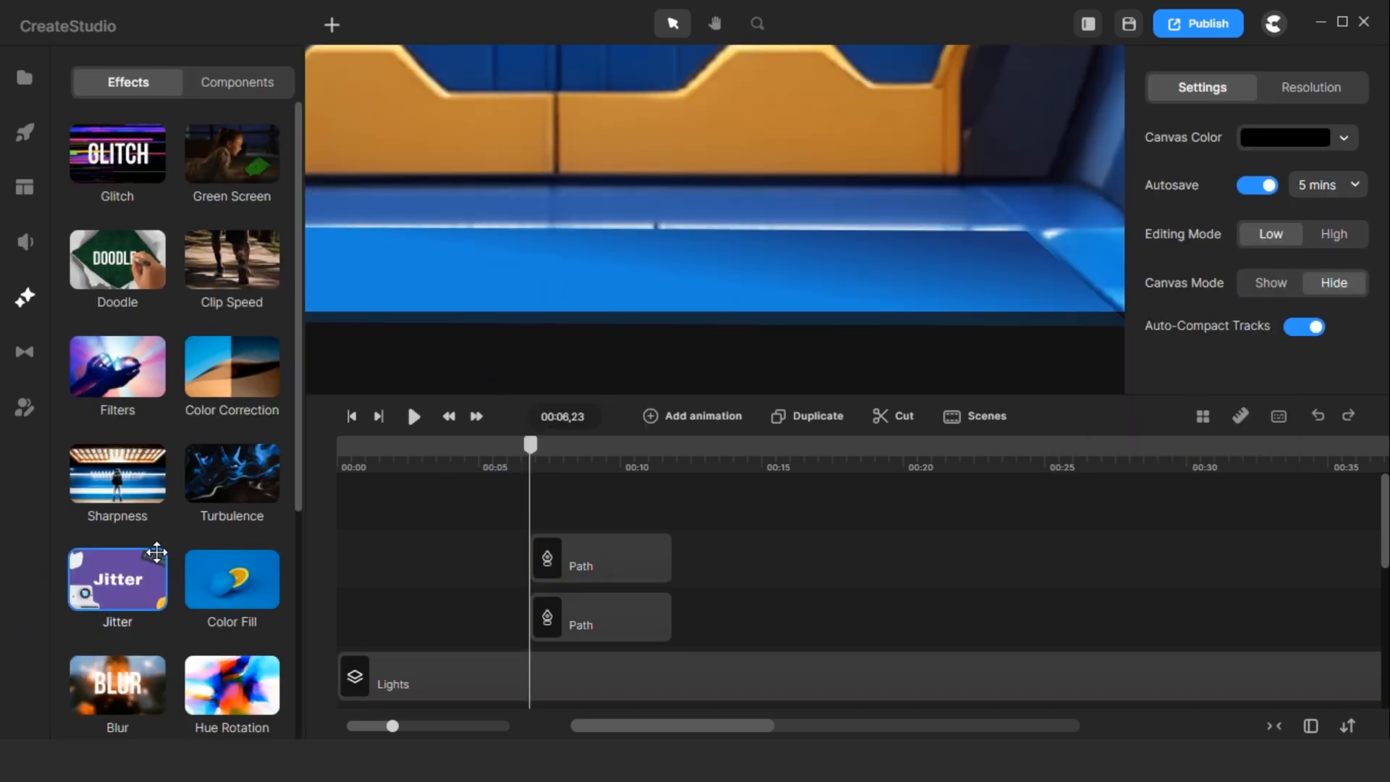
Apply the Edge Feather effect to the second floor path.
{"action": "scroll", "coordinate": [152, 557], "scroll_direction": "down", "scroll_amount": 4}
{"action": "left_click_drag", "start_coordinate": [117, 593], "coordinate": [681, 313]}
{"action": "left_click_drag", "start_coordinate": [1093, 81], "coordinate": [1132, 84]}
Set the second floor path's opacity to 85%.
{"action": "left_click", "coordinate": [1185, 82]}
{"action": "left_click_drag", "start_coordinate": [1265, 207], "coordinate": [1214, 203]}
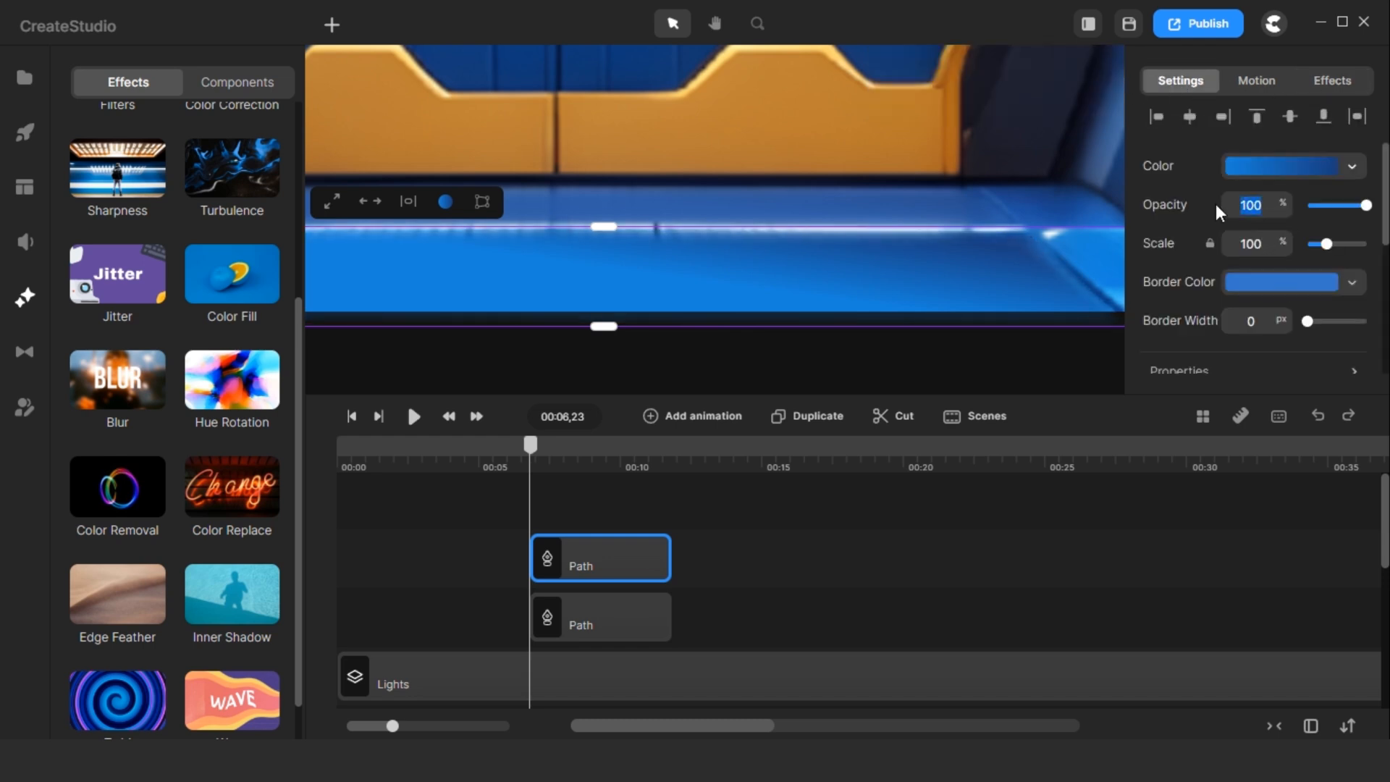
{"action": "type", "text": "80"}
{"action": "left_click", "coordinate": [810, 249]}
{"action": "scroll", "coordinate": [810, 246], "scroll_direction": "down", "scroll_amount": 5}
{"action": "scroll", "coordinate": [740, 243], "scroll_direction": "up", "scroll_amount": 5}
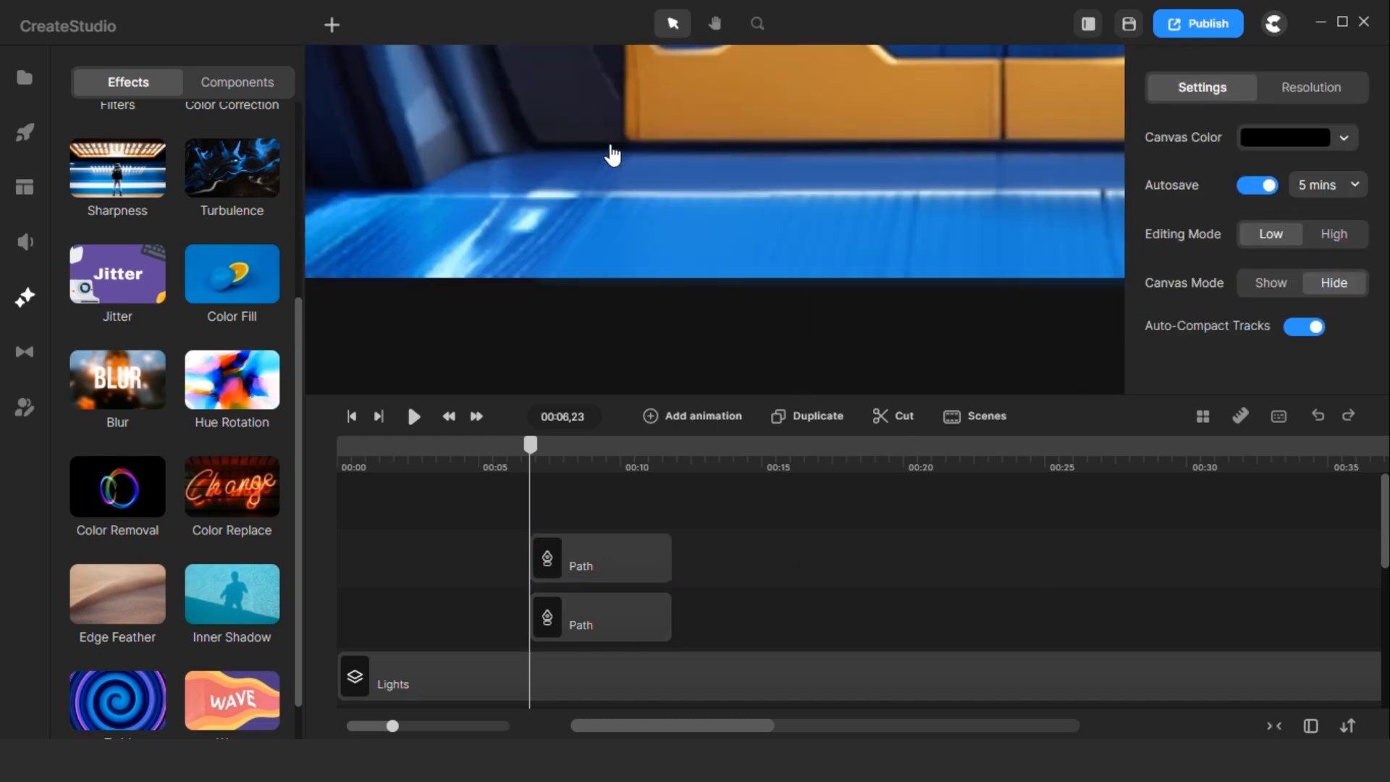
Edit the second floor path's upper-left anchor point to fit the edge of the floor, then leave path editing.
{"action": "left_click", "coordinate": [604, 234]}
{"action": "double_click", "coordinate": [604, 223]}
{"action": "left_click", "coordinate": [604, 220]}
{"action": "double_click", "coordinate": [604, 226]}
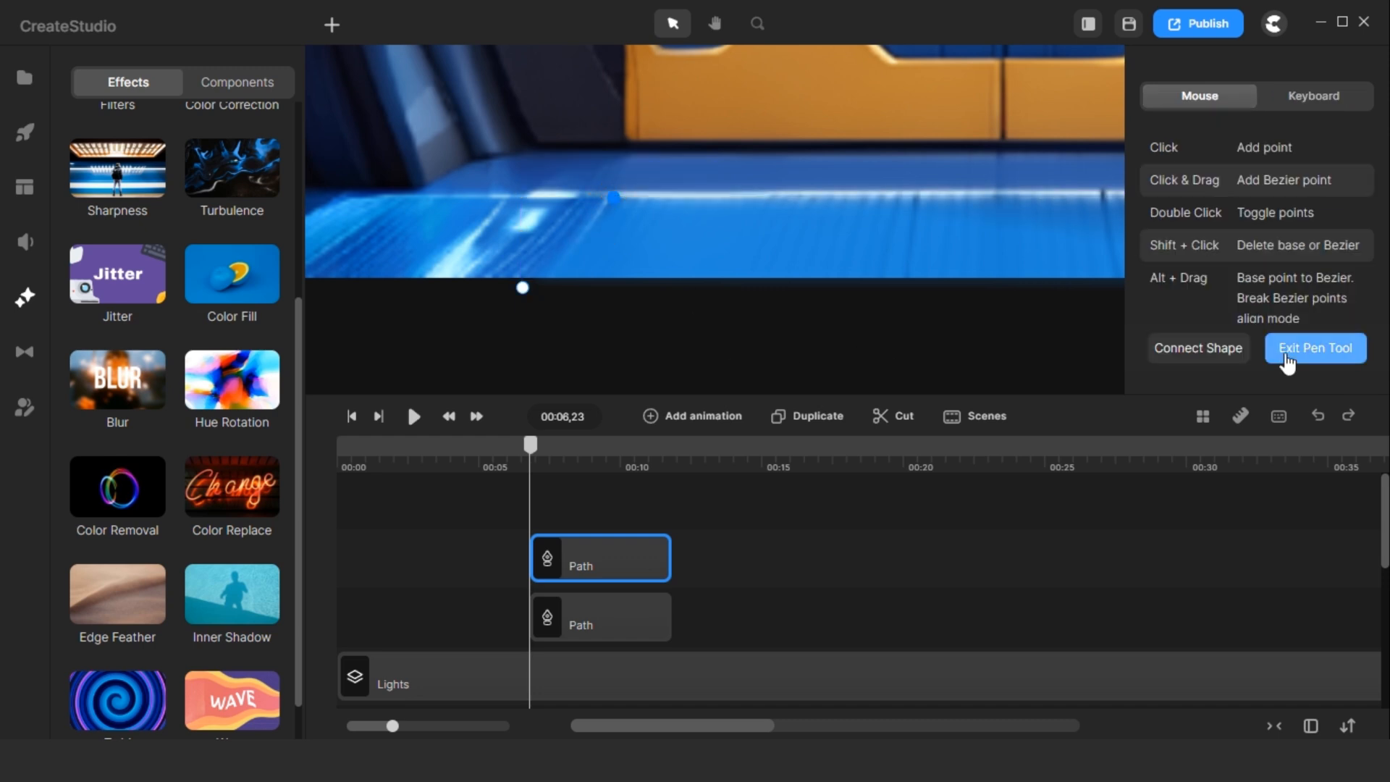
{"action": "left_click", "coordinate": [1315, 348]}
Resample the second floor path's first gradient stop from the floor blue near the patch's lower-left corner.
{"action": "left_click", "coordinate": [1303, 166]}
{"action": "left_click", "coordinate": [1234, 384]}
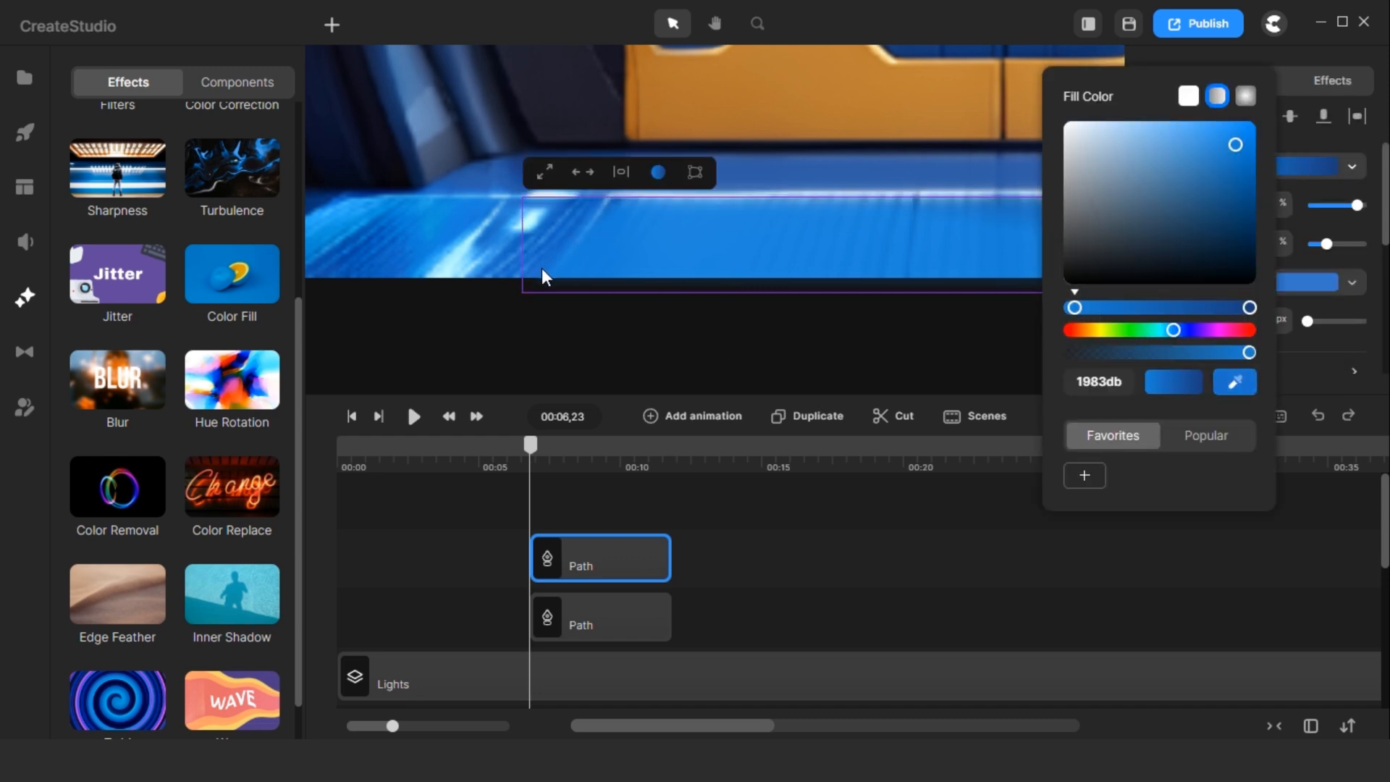
{"action": "left_click", "coordinate": [534, 265]}
{"action": "left_click", "coordinate": [651, 322]}
{"action": "scroll", "coordinate": [723, 280], "scroll_direction": "down", "scroll_amount": 5}
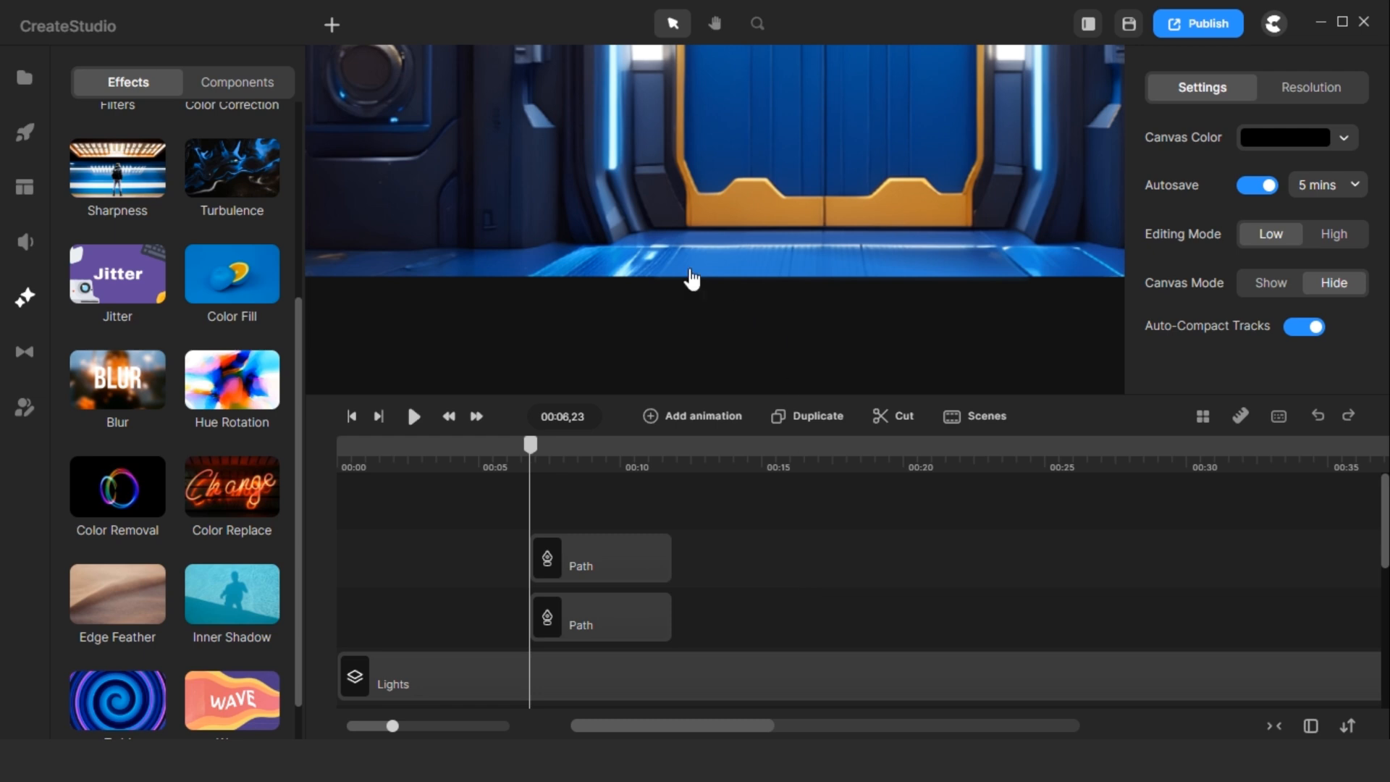
Move the second floor path's lower-left anchor point slightly outward below the floor edge and finish path editing.
{"action": "scroll", "coordinate": [691, 279], "scroll_direction": "up", "scroll_amount": 3}
{"action": "left_click", "coordinate": [685, 275]}
{"action": "double_click", "coordinate": [686, 276]}
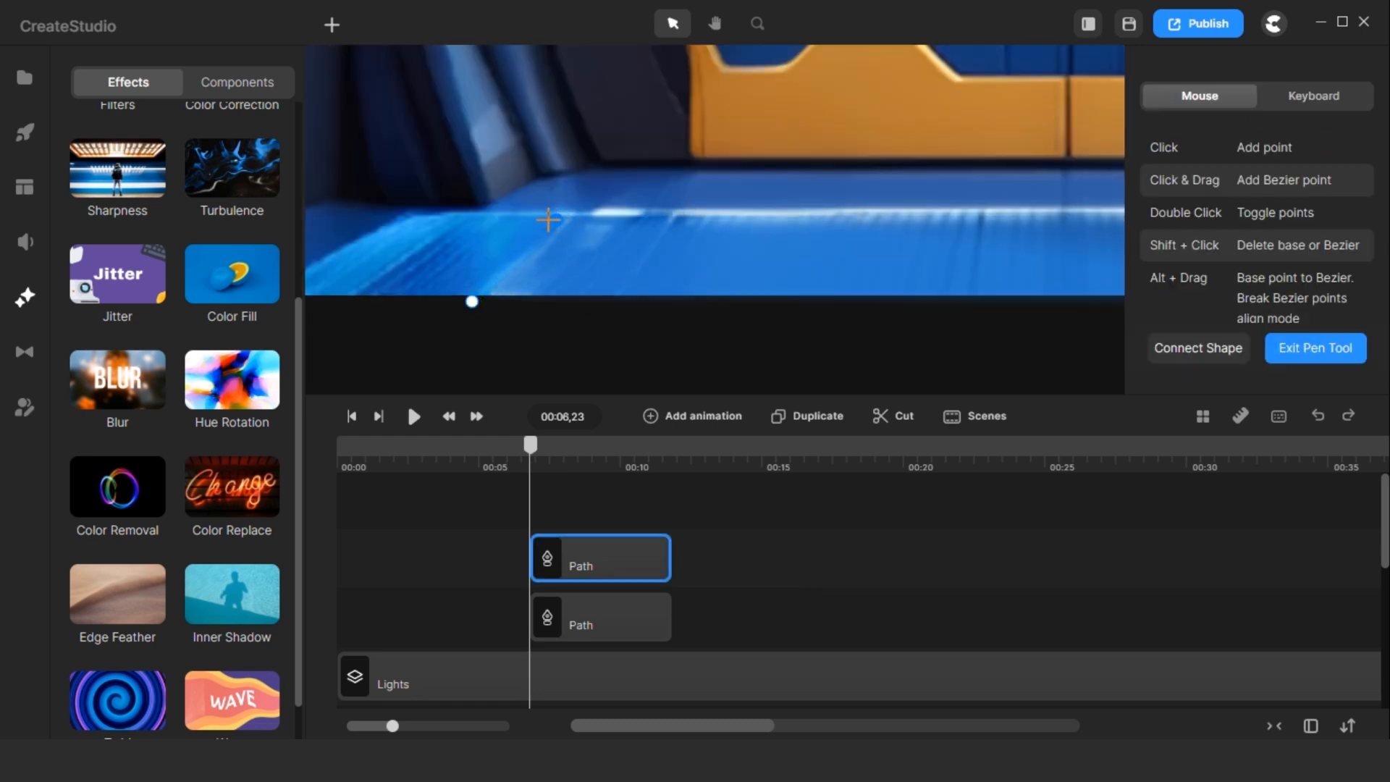
{"action": "left_click_drag", "start_coordinate": [472, 302], "coordinate": [463, 305]}
{"action": "left_click", "coordinate": [1296, 348]}
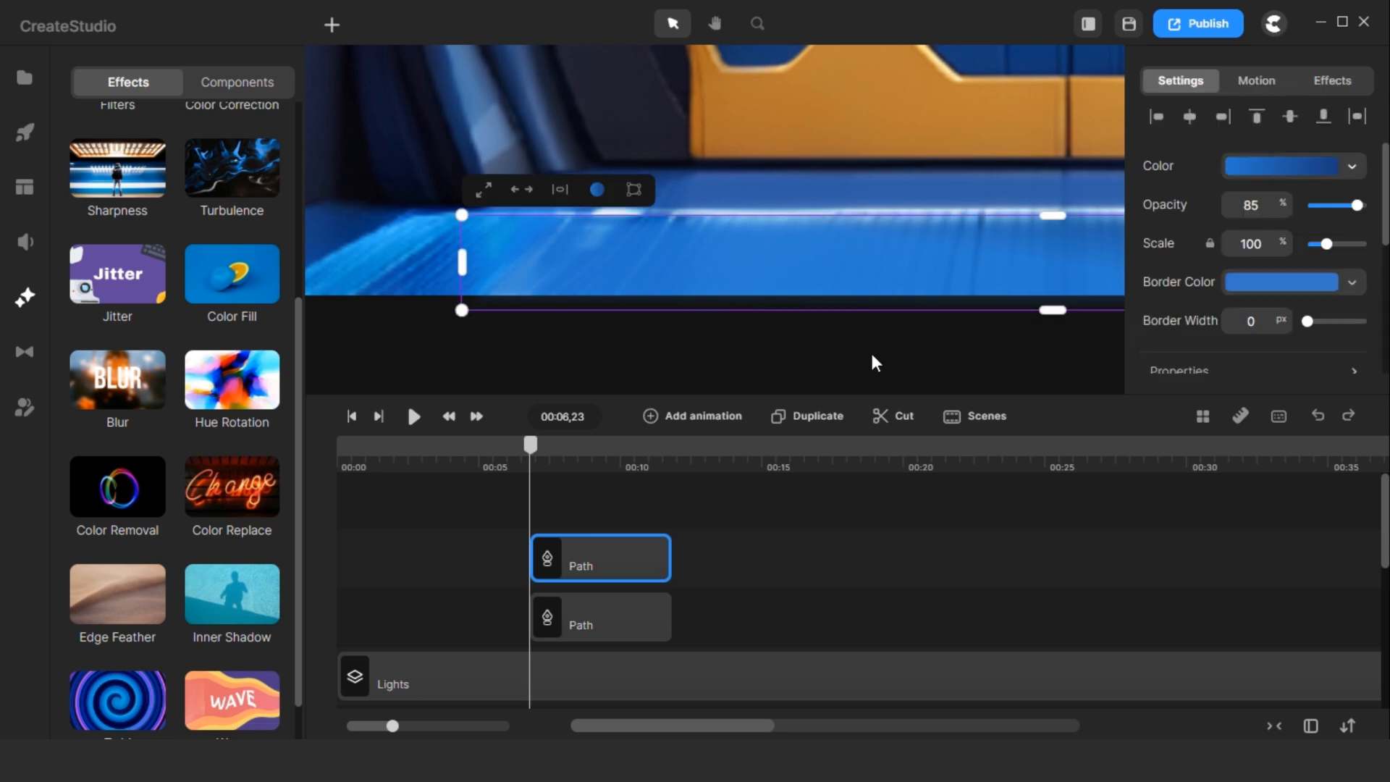
Move both floor paths to the timeline start and extend them to match the Lights layer's length.
{"action": "left_click", "coordinate": [875, 363]}
{"action": "scroll", "coordinate": [874, 348], "scroll_direction": "down", "scroll_amount": 5}
{"action": "key", "text": "h"}
{"action": "left_click_drag", "start_coordinate": [873, 285], "coordinate": [791, 330]}
{"action": "left_click", "coordinate": [623, 561]}
{"action": "left_click", "coordinate": [619, 604], "text": "shift"}
{"action": "left_click_drag", "start_coordinate": [619, 603], "coordinate": [426, 601]}
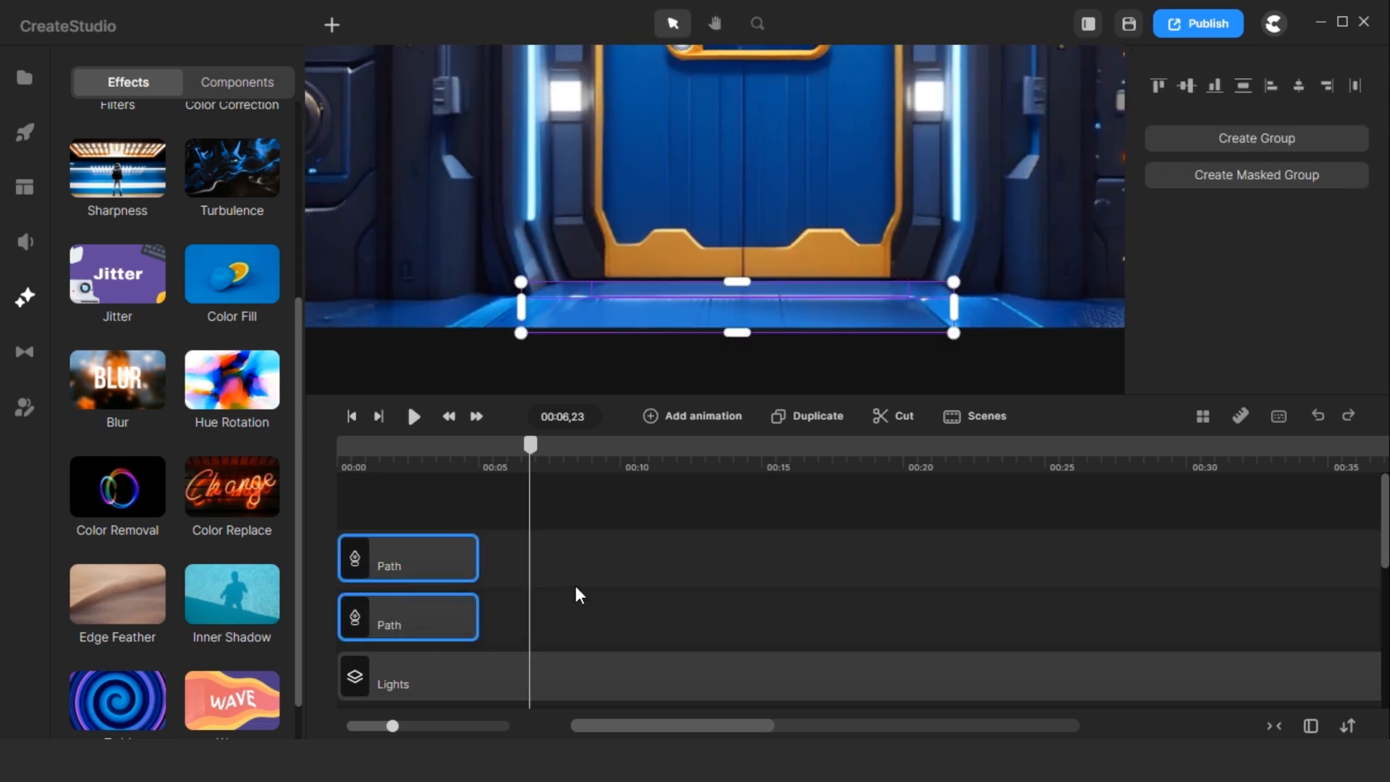
{"action": "scroll", "coordinate": [575, 583], "scroll_direction": "down", "scroll_amount": 5}
{"action": "left_click_drag", "start_coordinate": [364, 521], "coordinate": [1179, 552]}
{"action": "scroll", "coordinate": [1194, 547], "scroll_direction": "up", "scroll_amount": 2}
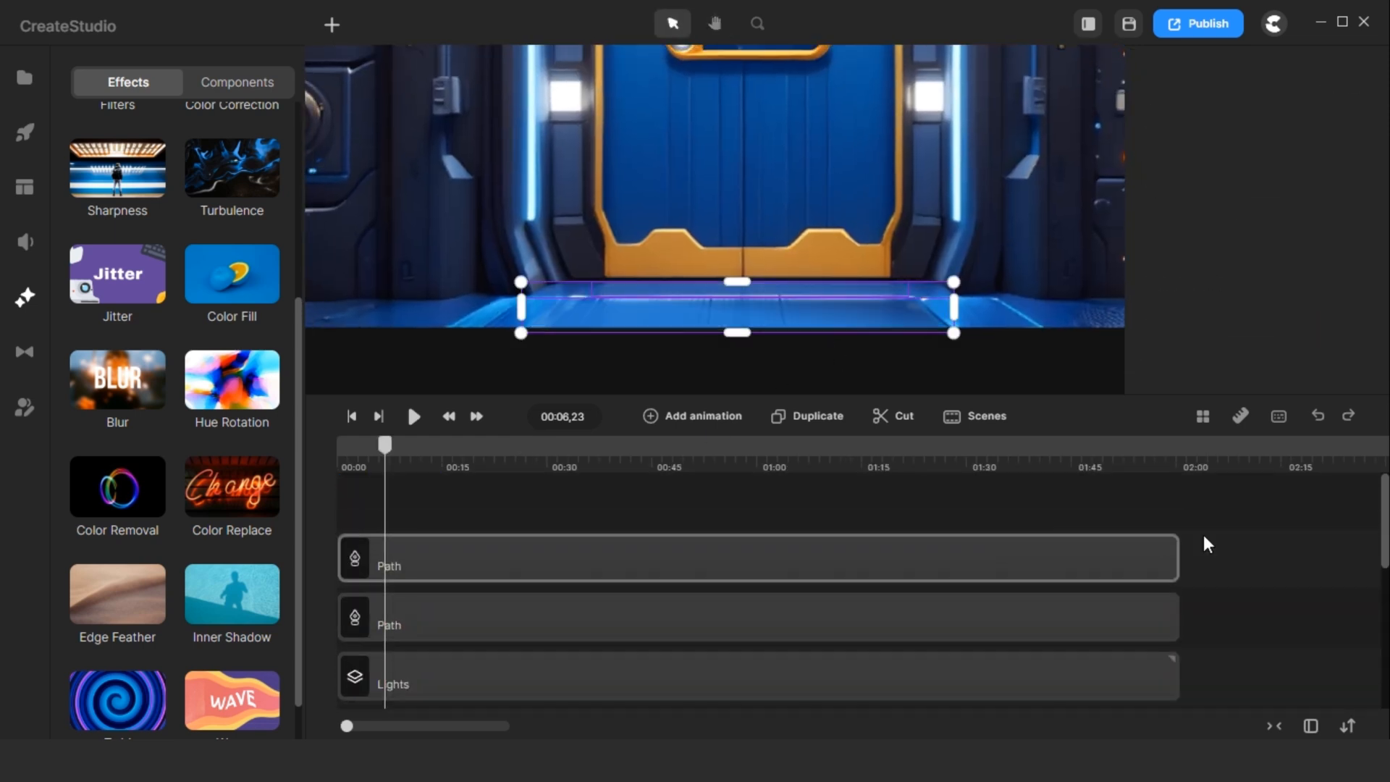
Group the two floor paths and save the project.
{"action": "key", "text": "ctrl+g"}
{"action": "left_click", "coordinate": [937, 505]}
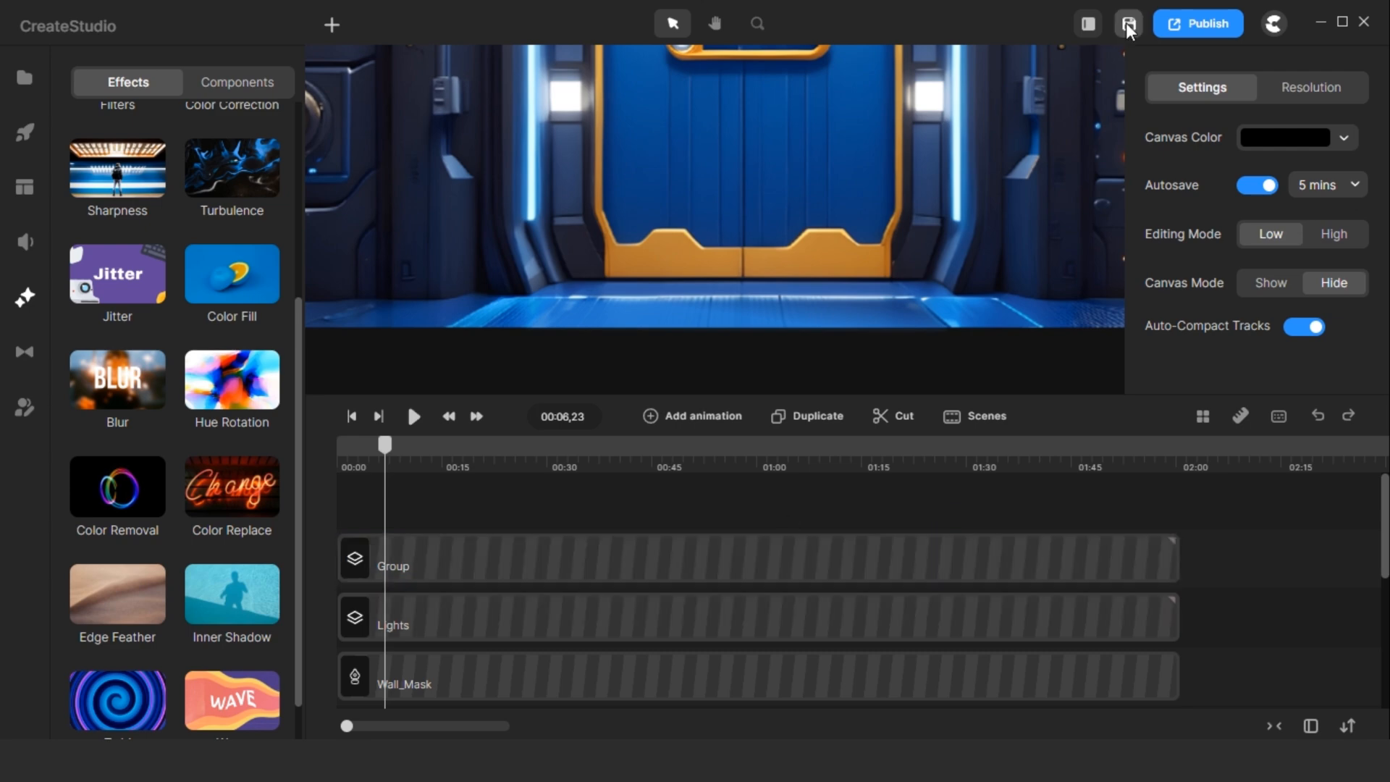
{"action": "left_click", "coordinate": [1127, 25]}
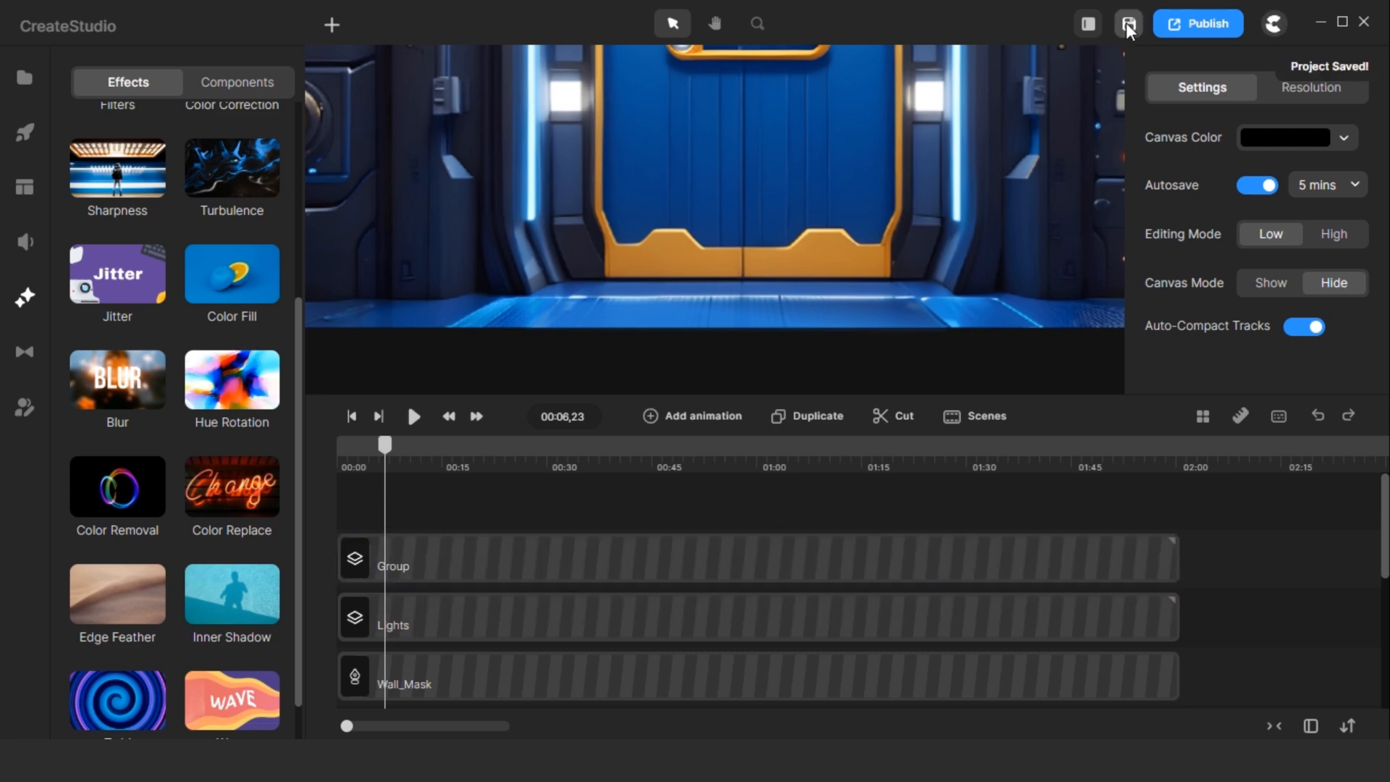
{"action": "scroll", "coordinate": [730, 217], "scroll_direction": "down", "scroll_amount": 5}
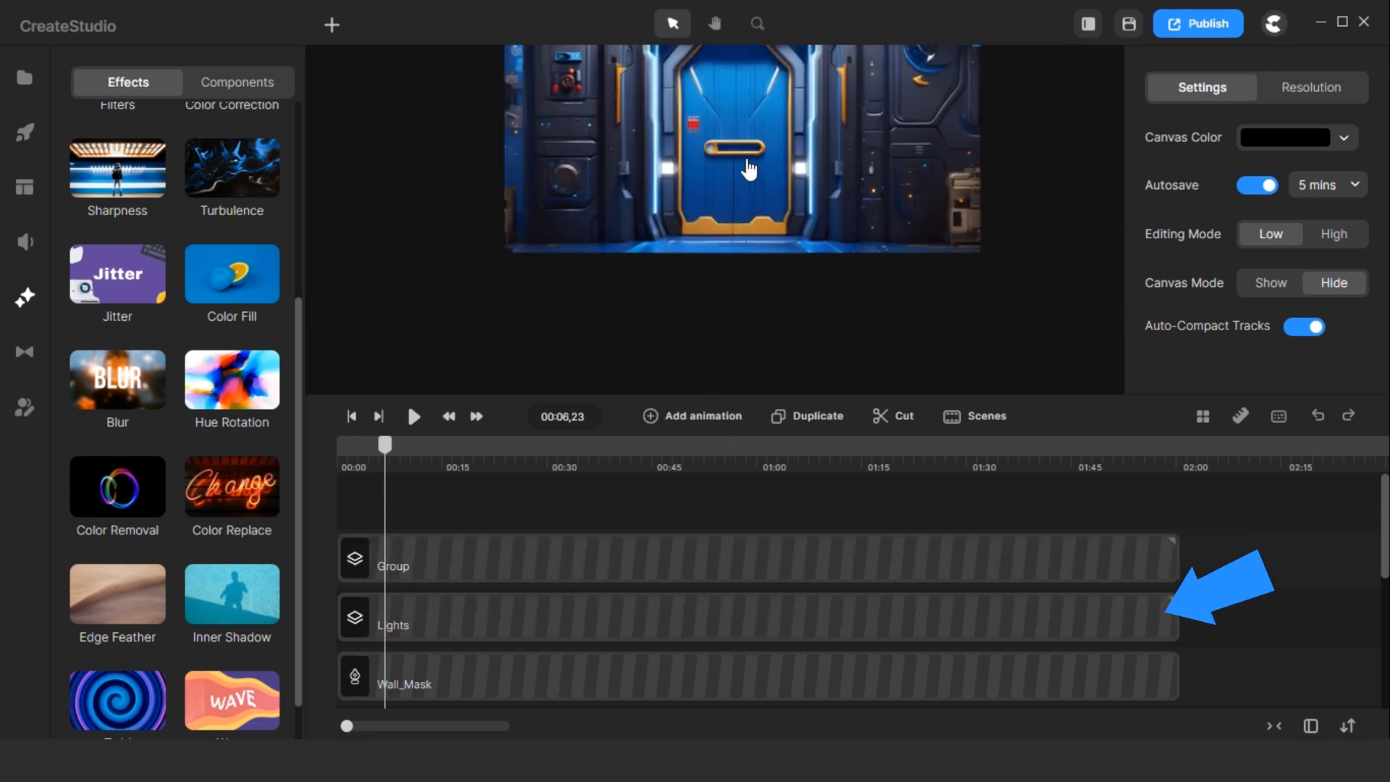
{"action": "left_click_drag", "start_coordinate": [747, 167], "coordinate": [704, 278]}
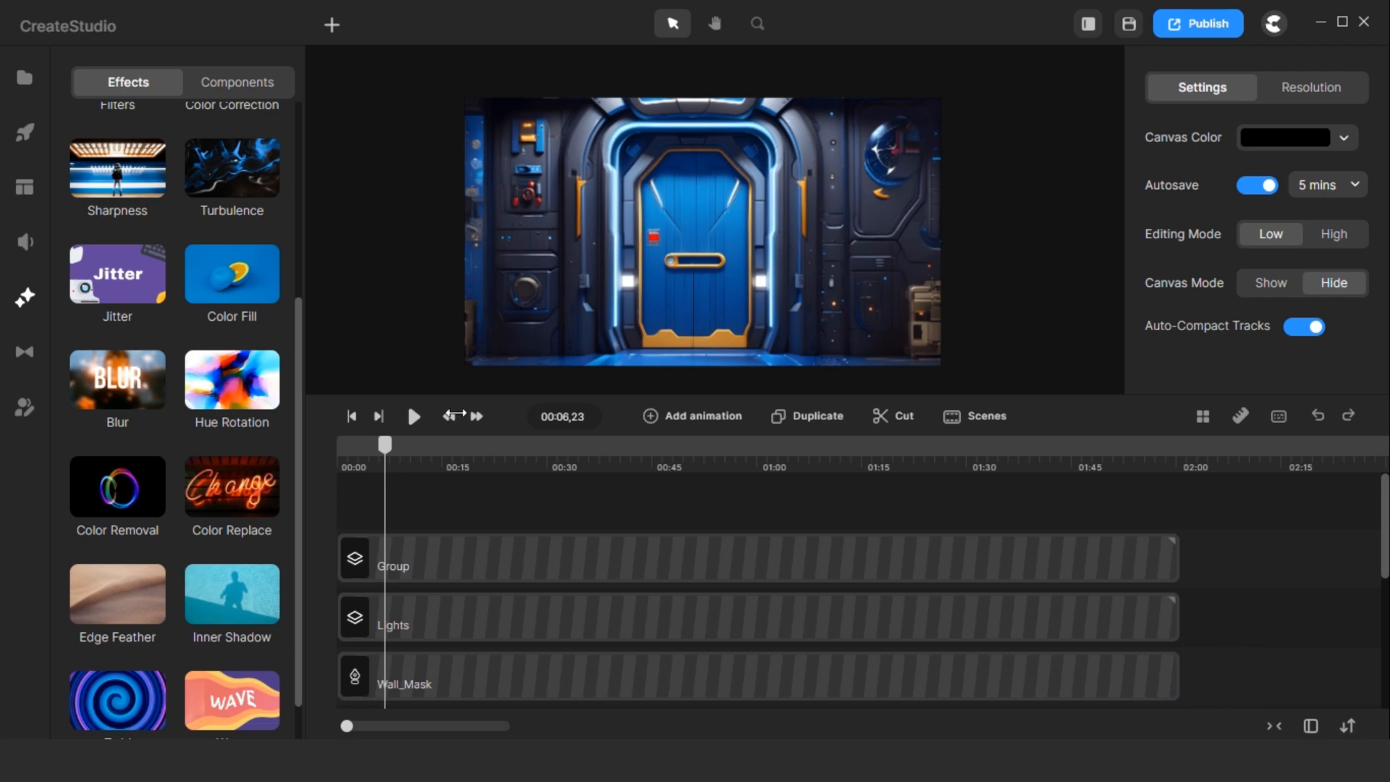
Add the bearded 3D character in the dark suit and blue tie to the timeline above the floor group.
{"action": "left_click", "coordinate": [25, 135]}
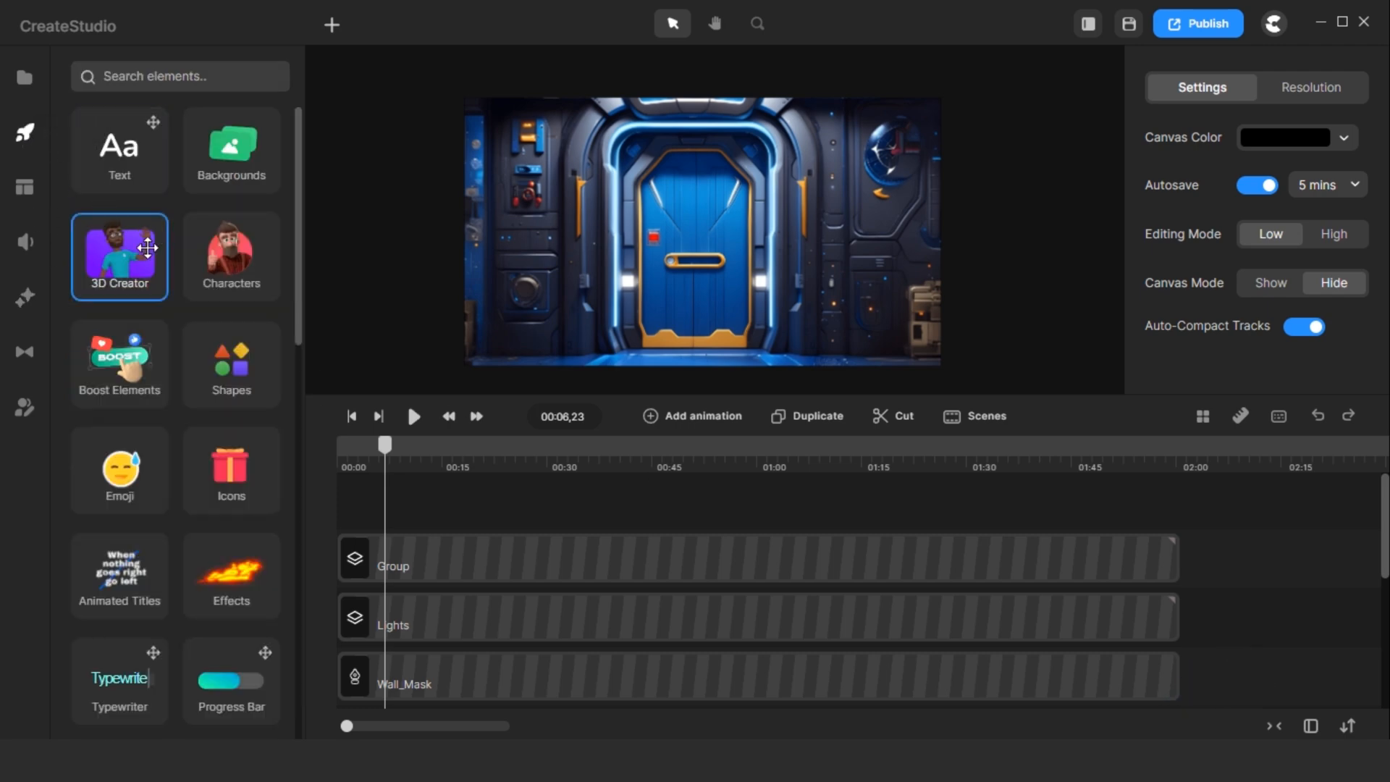
{"action": "left_click", "coordinate": [121, 252]}
{"action": "left_click_drag", "start_coordinate": [210, 463], "coordinate": [425, 502]}
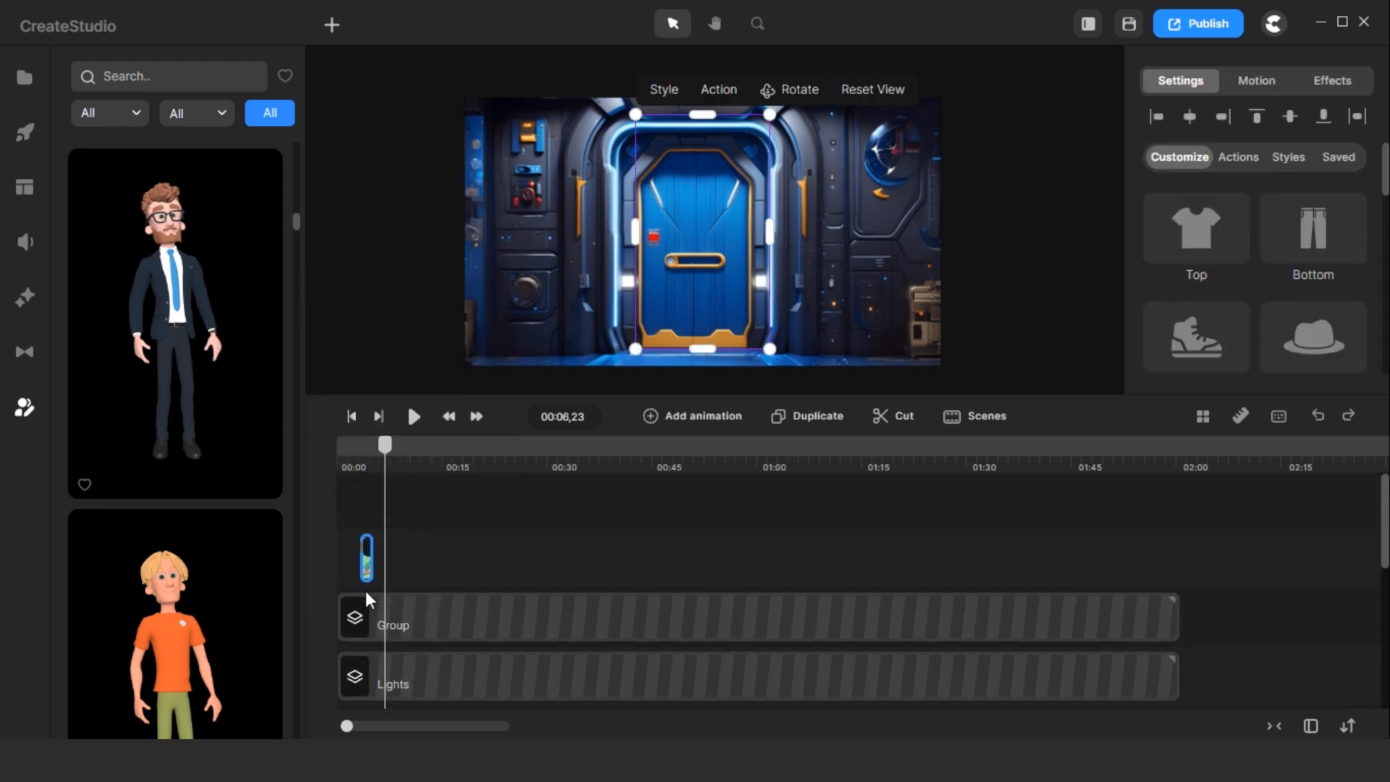
{"action": "left_click_drag", "start_coordinate": [345, 723], "coordinate": [402, 724]}
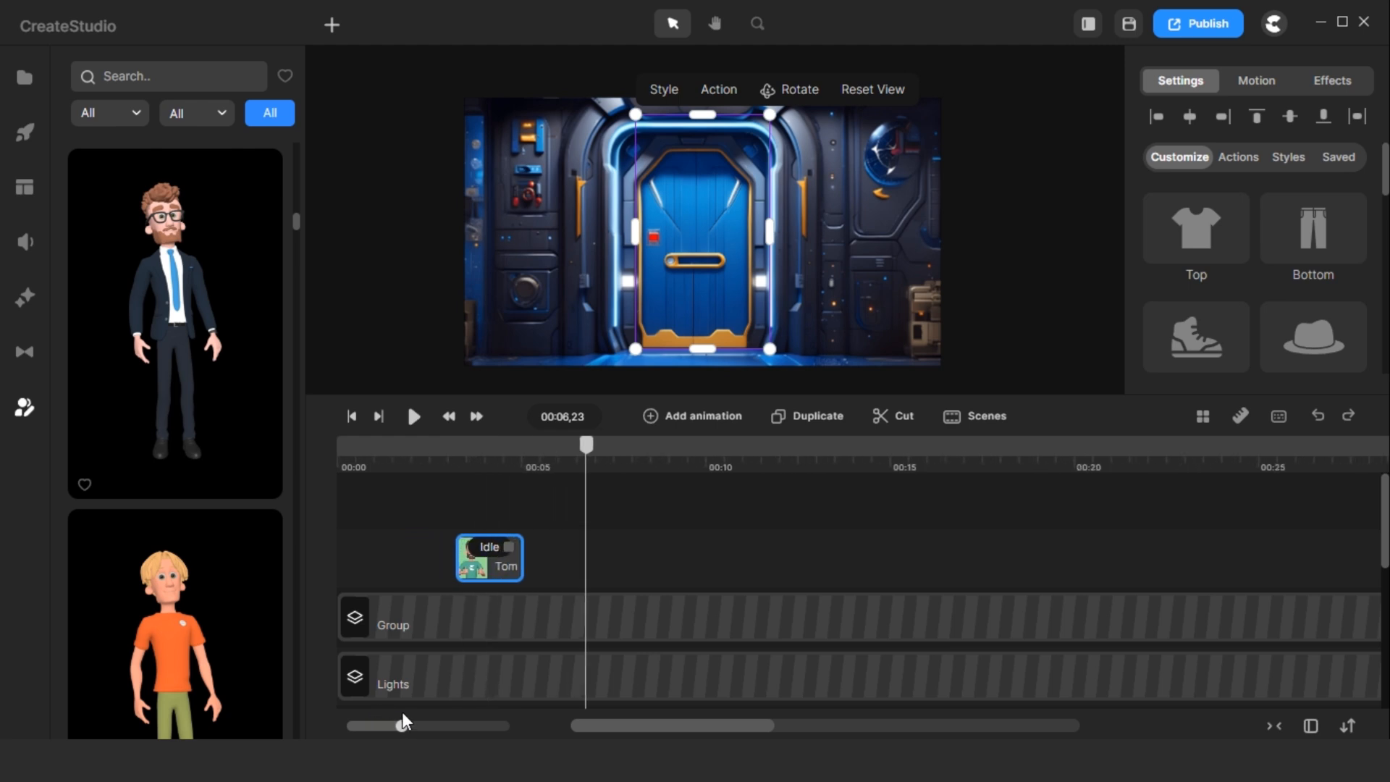
Look through the character's action and hair customization options.
{"action": "left_click", "coordinate": [534, 548]}
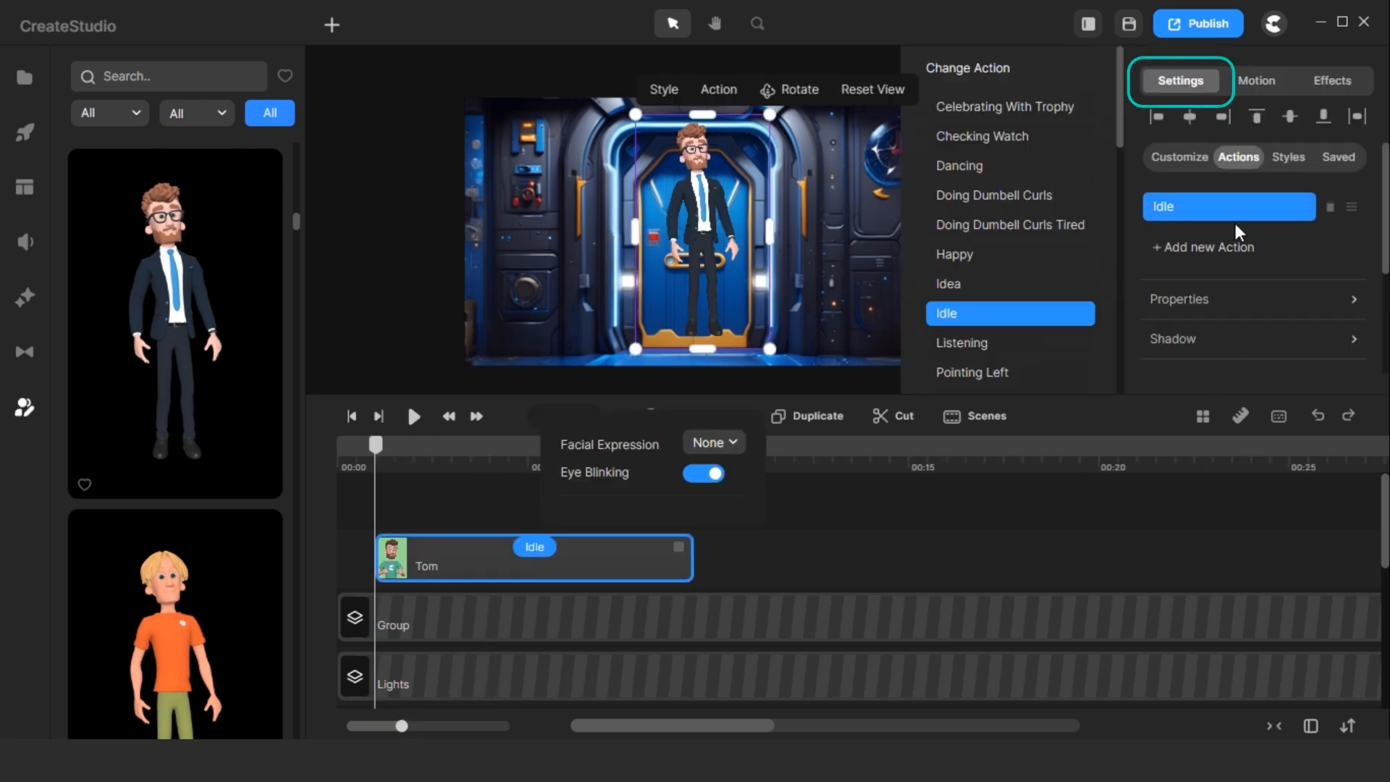
{"action": "left_click", "coordinate": [1195, 160]}
{"action": "scroll", "coordinate": [1195, 232], "scroll_direction": "down", "scroll_amount": 3}
{"action": "left_click", "coordinate": [1195, 246]}
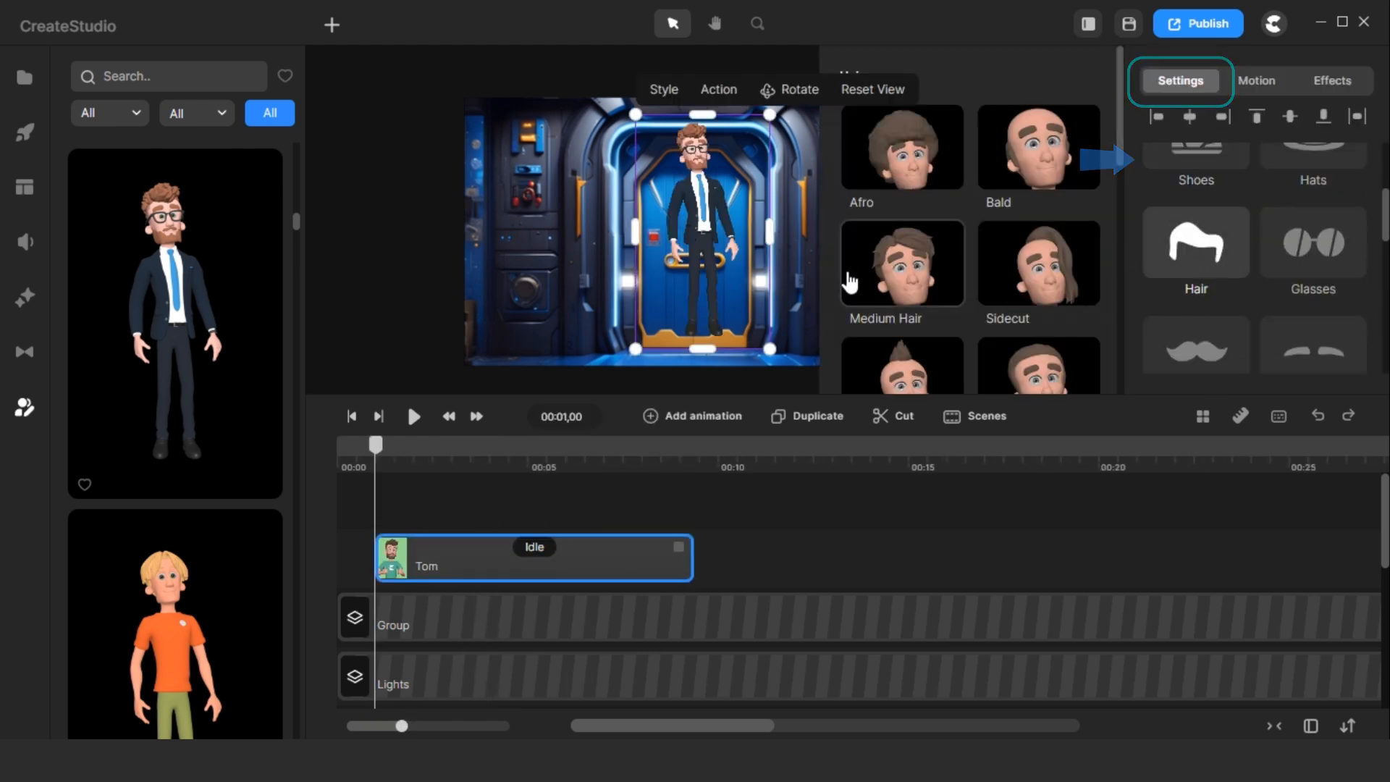
{"action": "left_click", "coordinate": [1060, 534]}
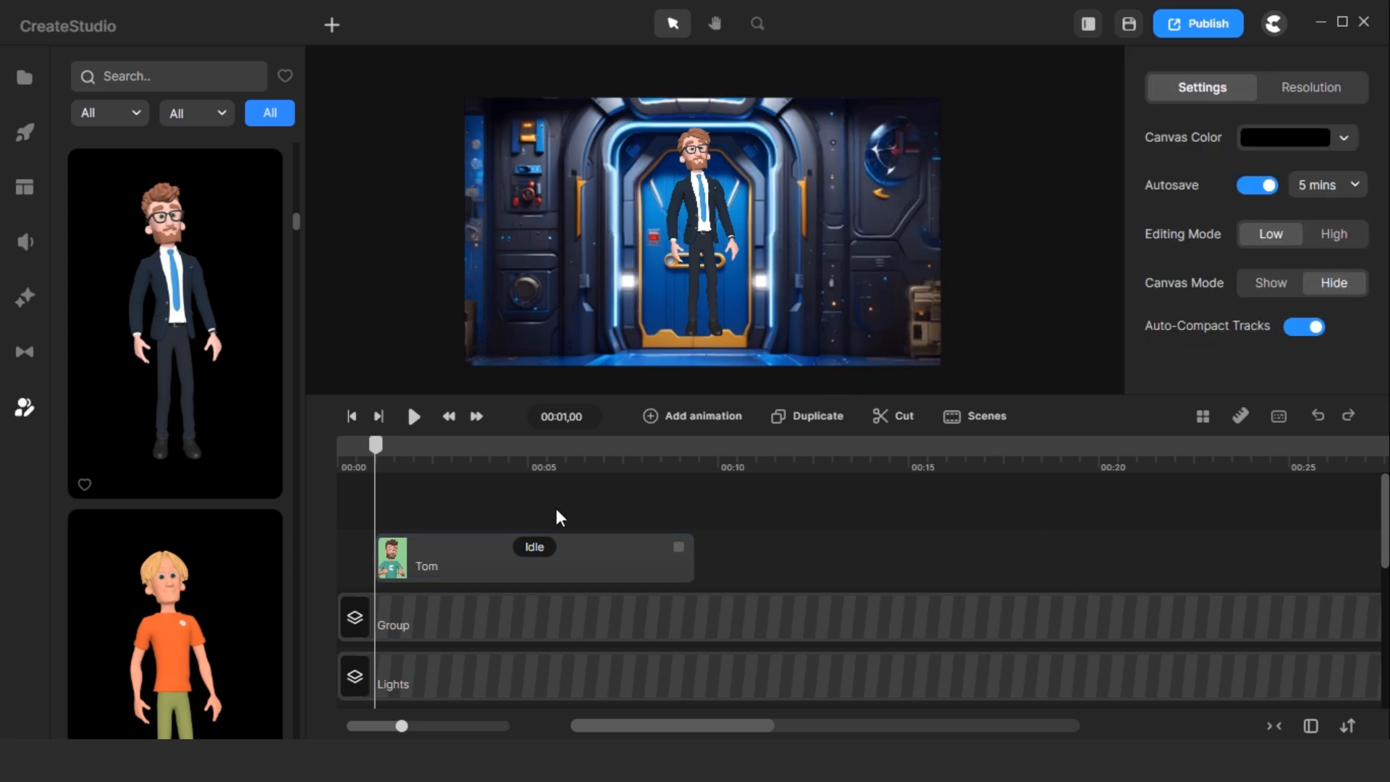
Change the character's action from Idle to Walking and turn on Disable Start and Disable End.
{"action": "left_click", "coordinate": [555, 548]}
{"action": "scroll", "coordinate": [987, 326], "scroll_direction": "down", "scroll_amount": 8}
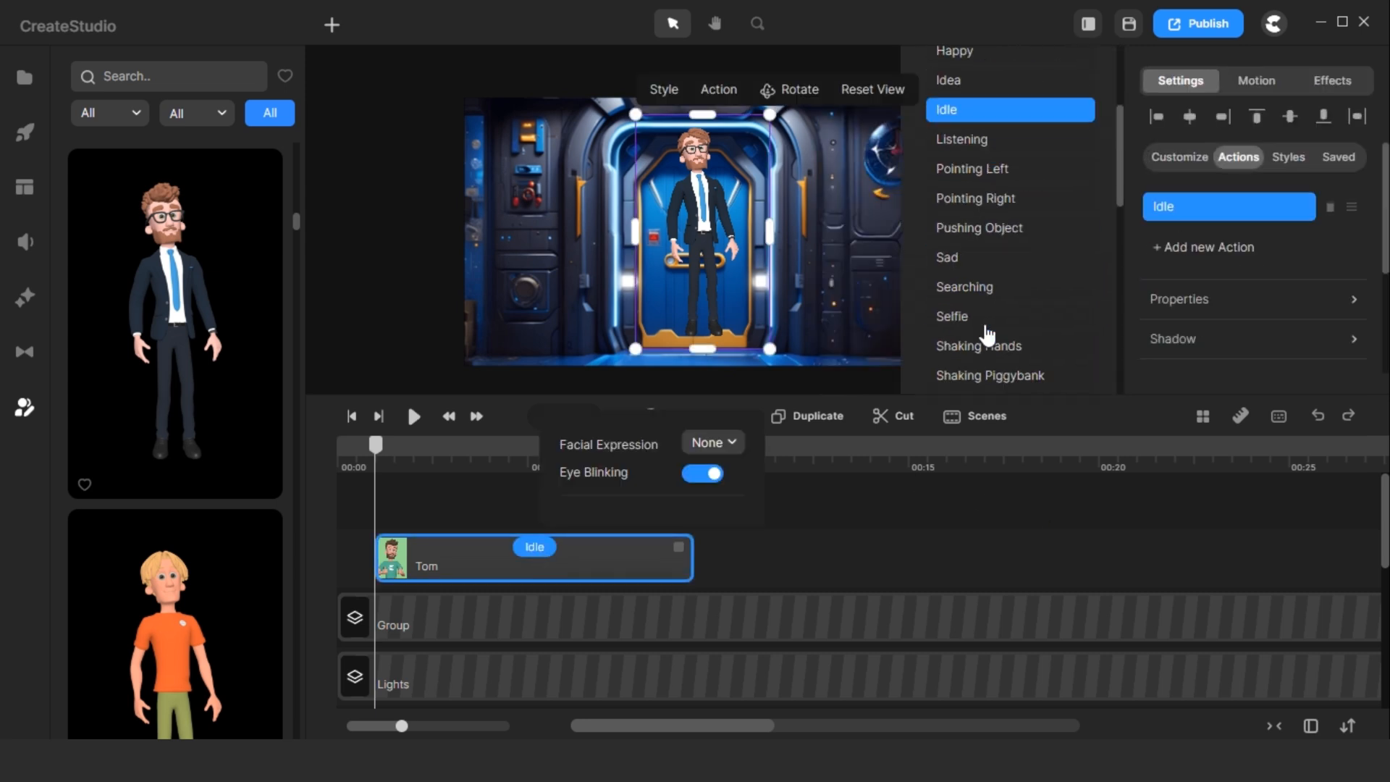
{"action": "scroll", "coordinate": [986, 340], "scroll_direction": "down", "scroll_amount": 5}
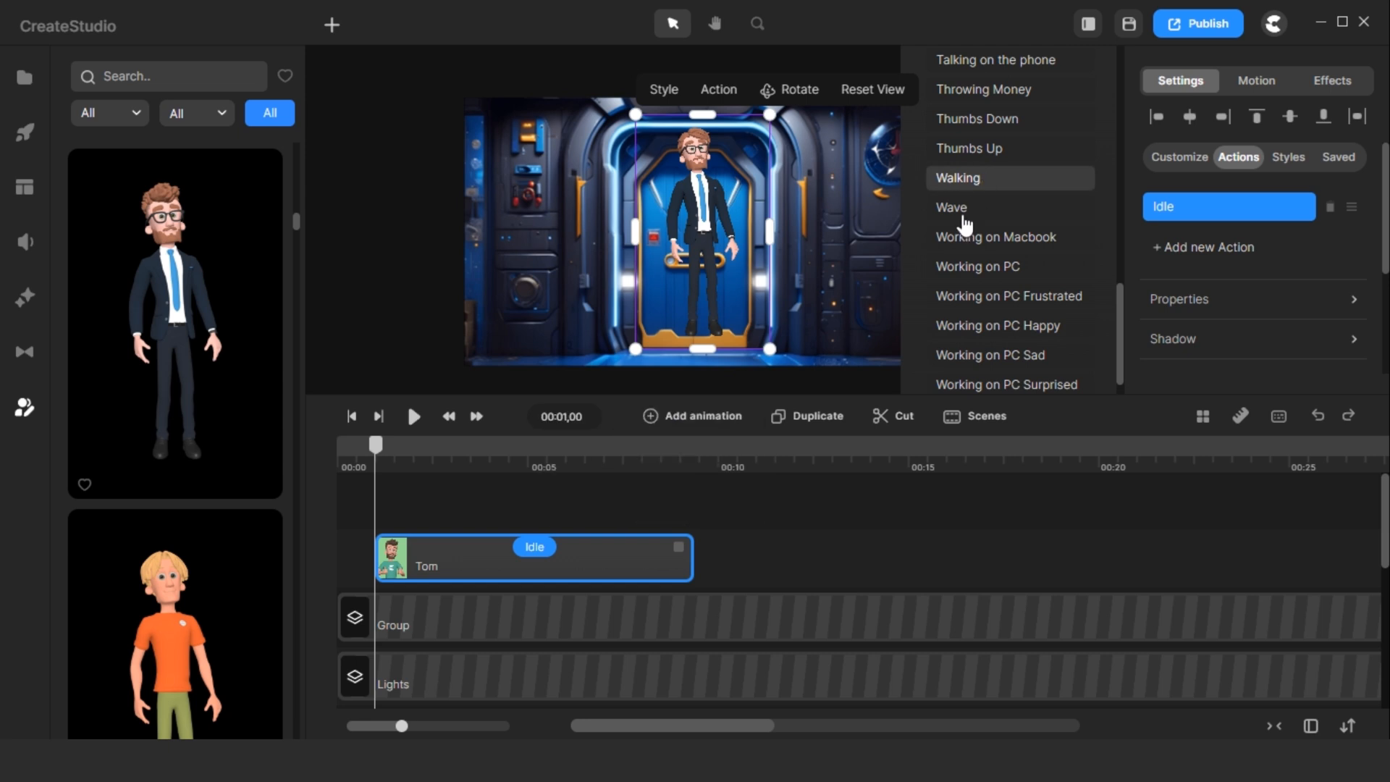
{"action": "left_click", "coordinate": [469, 548]}
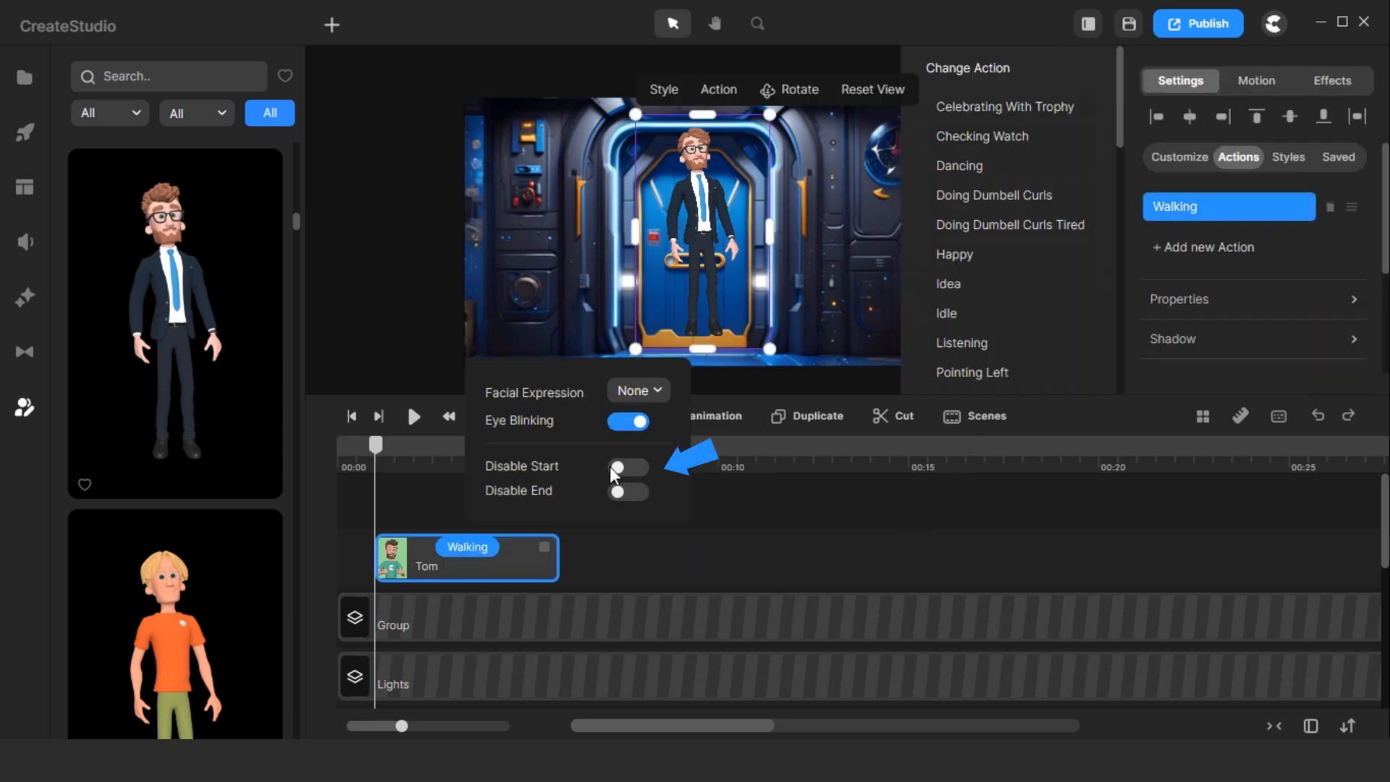
{"action": "left_click", "coordinate": [618, 469]}
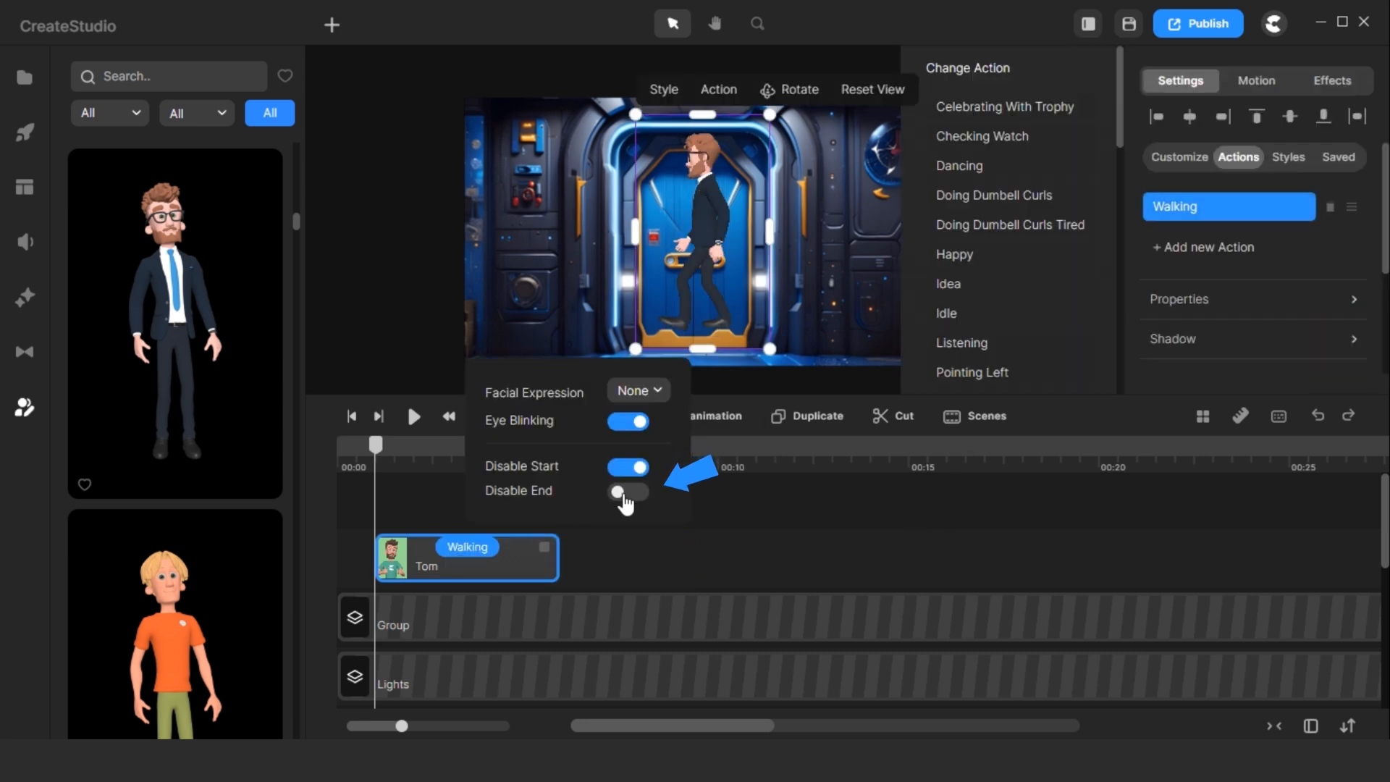
{"action": "left_click", "coordinate": [619, 494]}
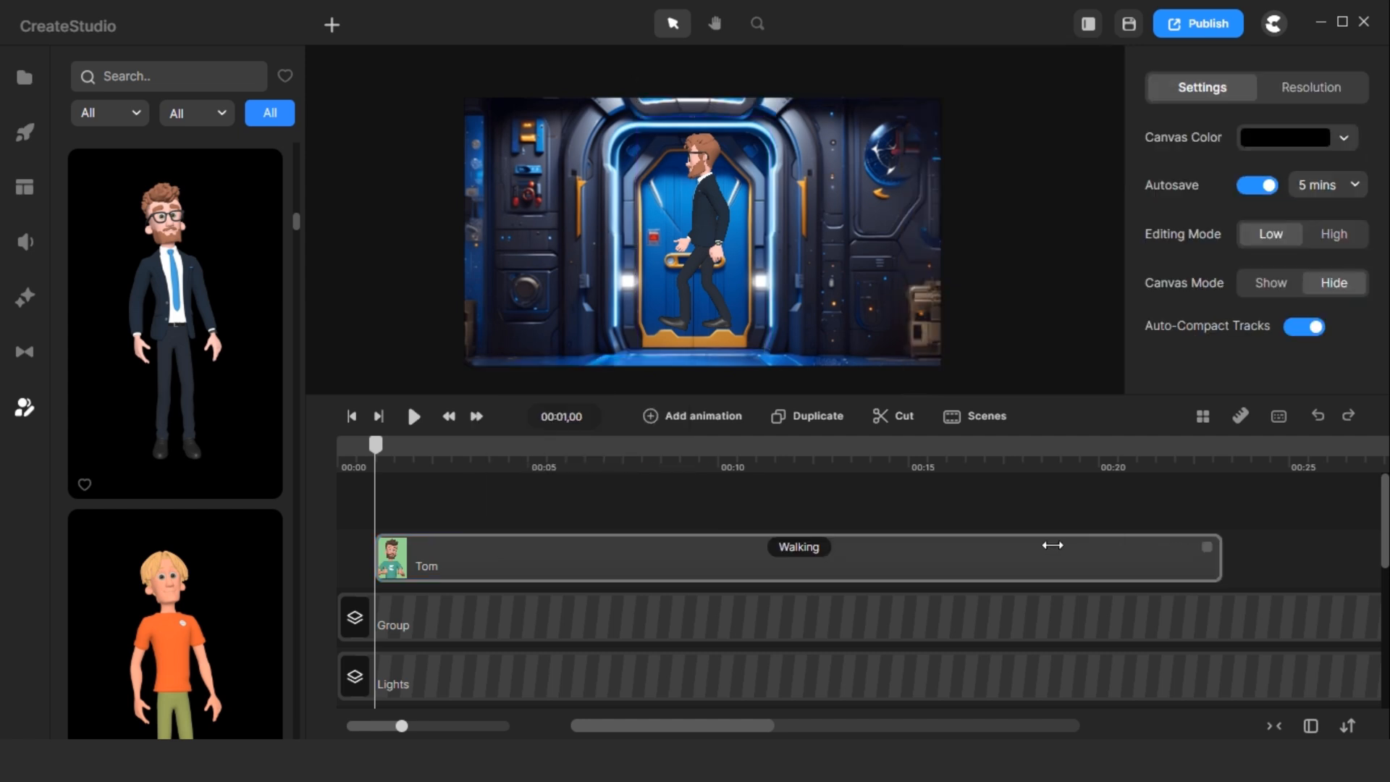
Rotate the walking character to face right and move him slightly lower, in front of the door's left side.
{"action": "left_click", "coordinate": [686, 561]}
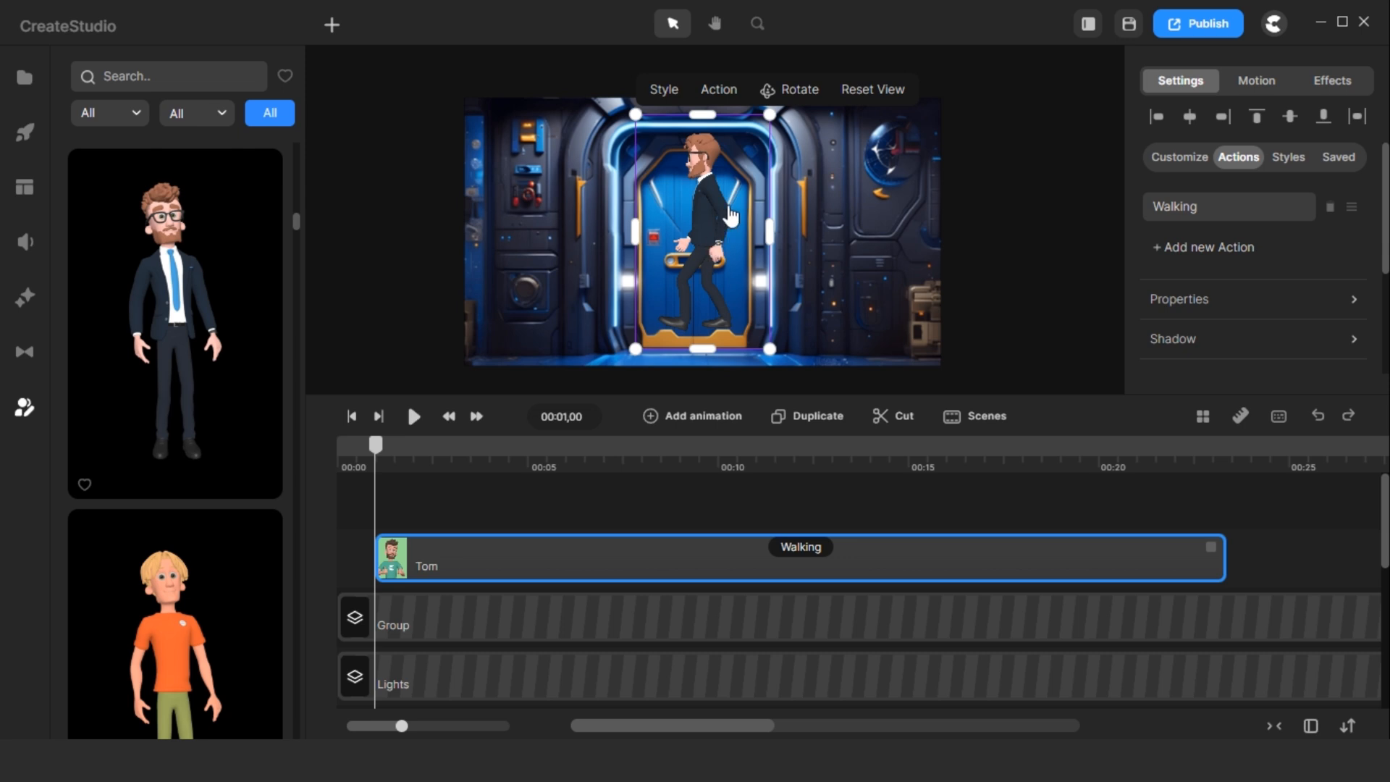
{"action": "left_click", "coordinate": [793, 89]}
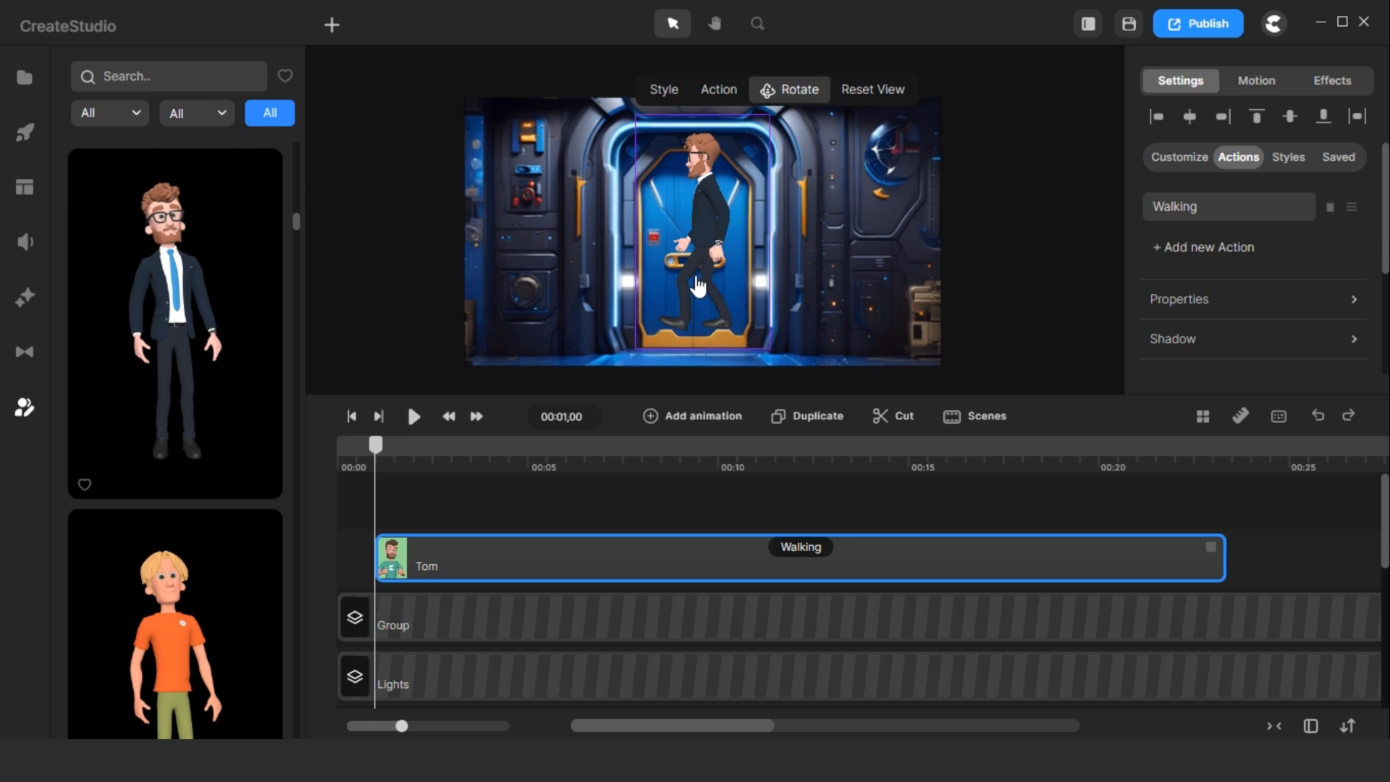
{"action": "left_click_drag", "start_coordinate": [705, 283], "coordinate": [895, 278]}
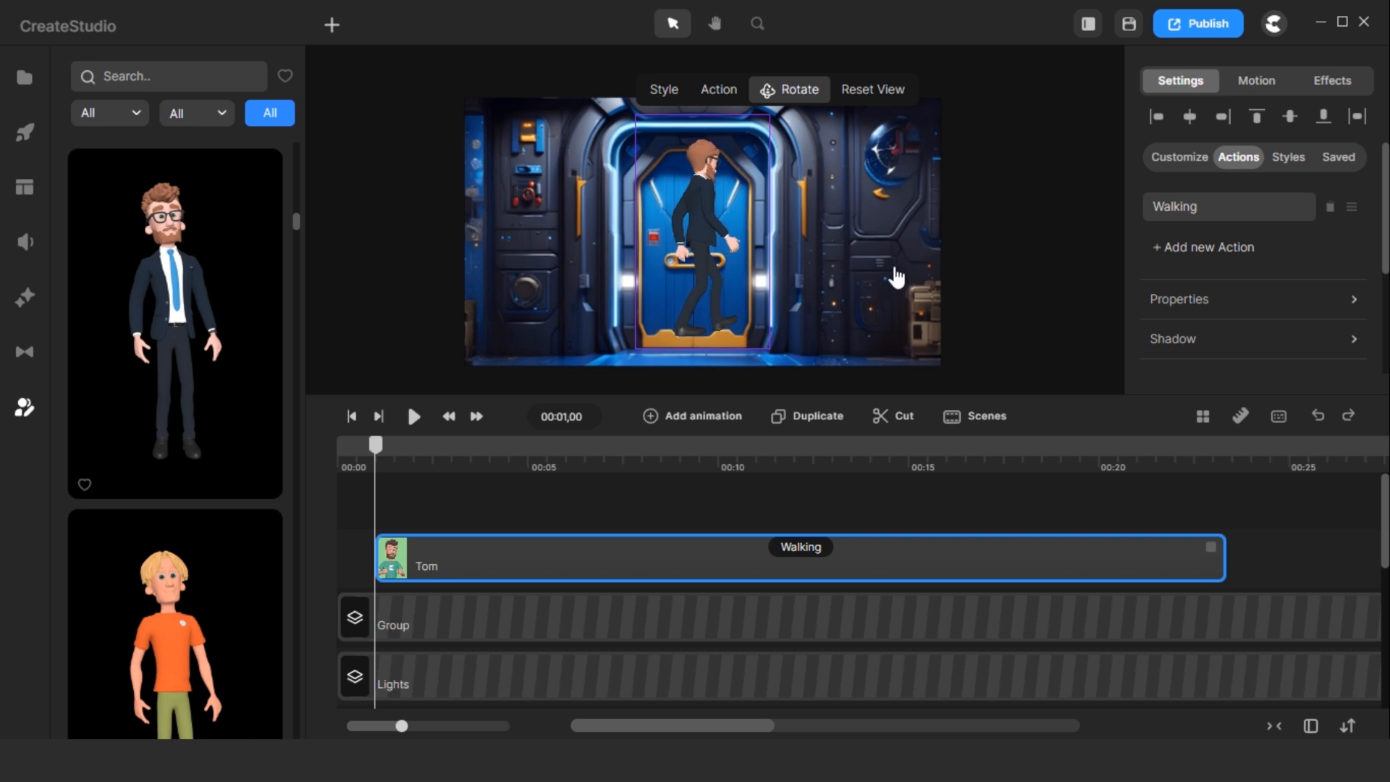
{"action": "left_click_drag", "start_coordinate": [704, 246], "coordinate": [647, 270]}
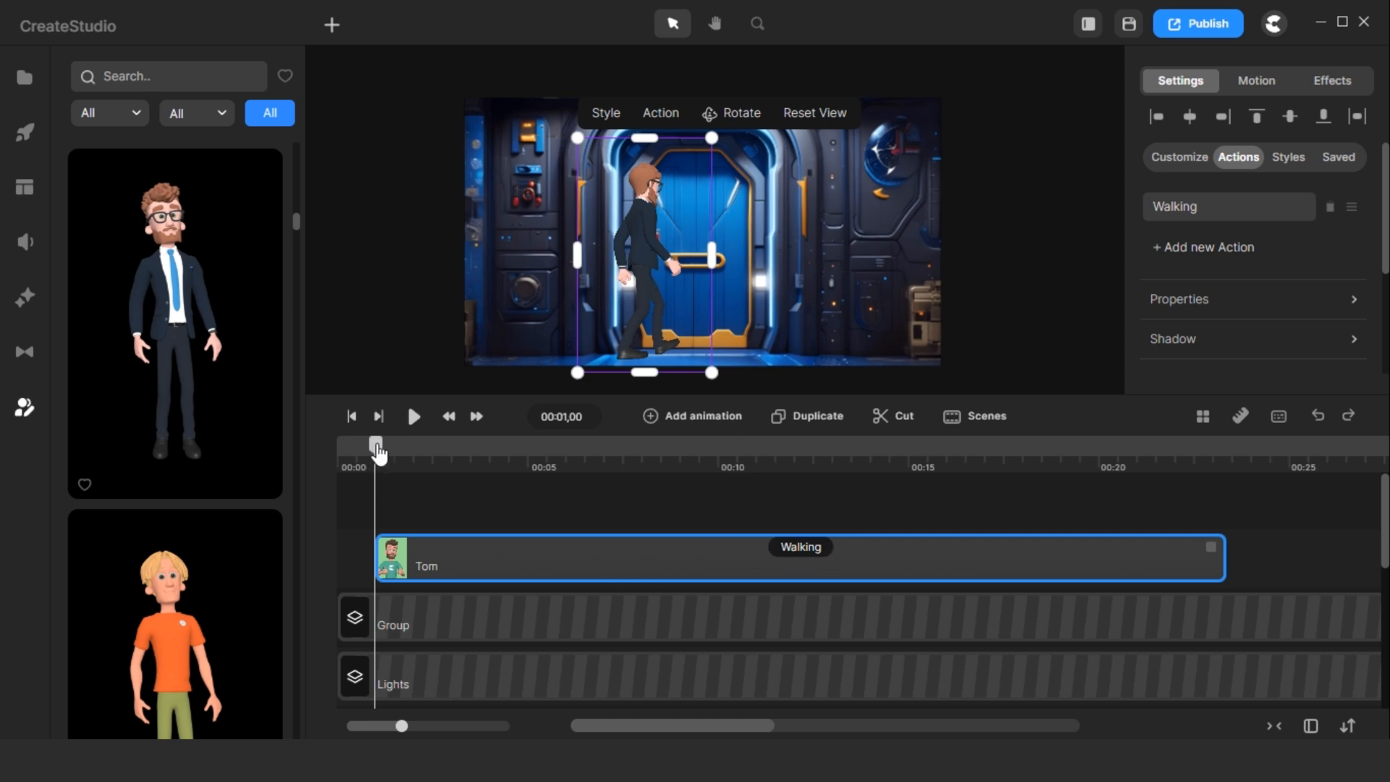
Add a Position animation to the walking character's clip and open its easing options.
{"action": "left_click_drag", "start_coordinate": [377, 447], "coordinate": [391, 446]}
{"action": "right_click", "coordinate": [523, 550]}
{"action": "left_click", "coordinate": [614, 300]}
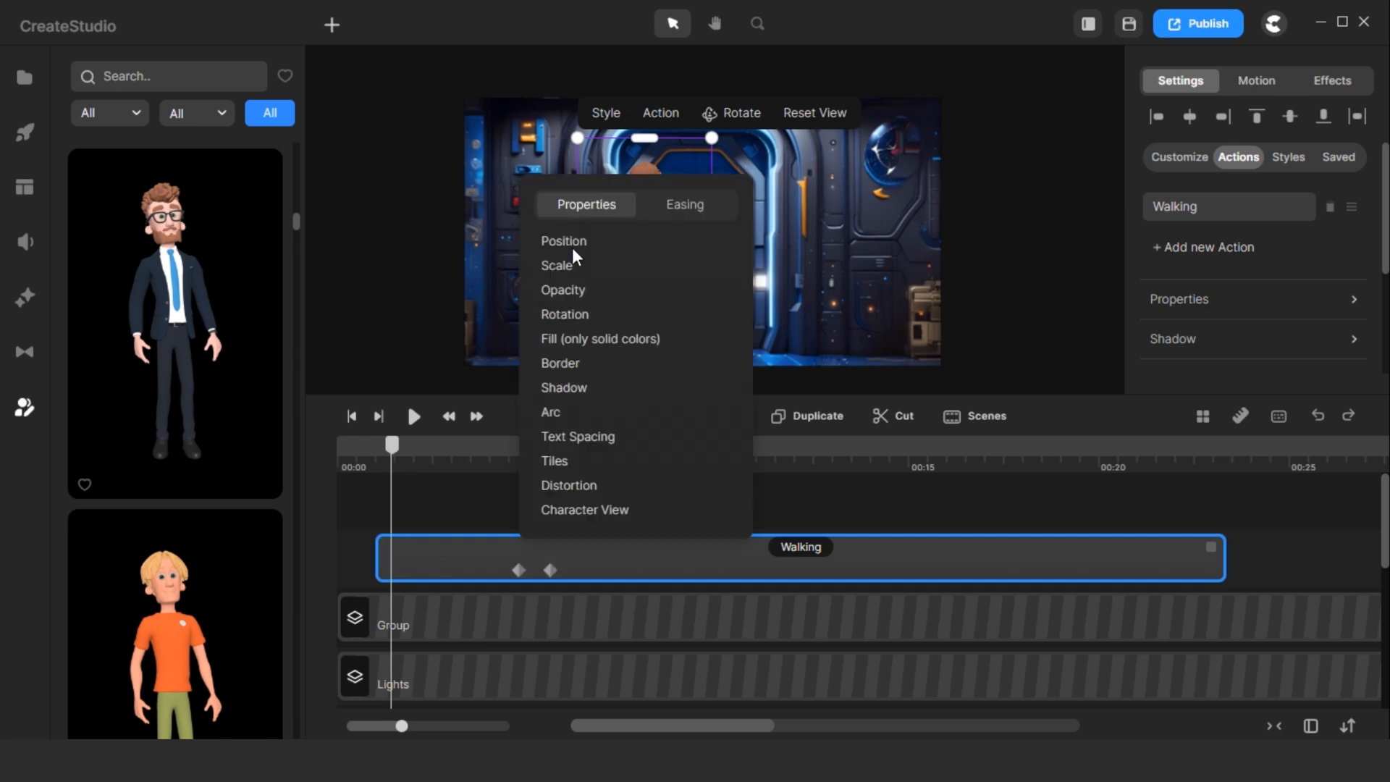
{"action": "left_click", "coordinate": [685, 204]}
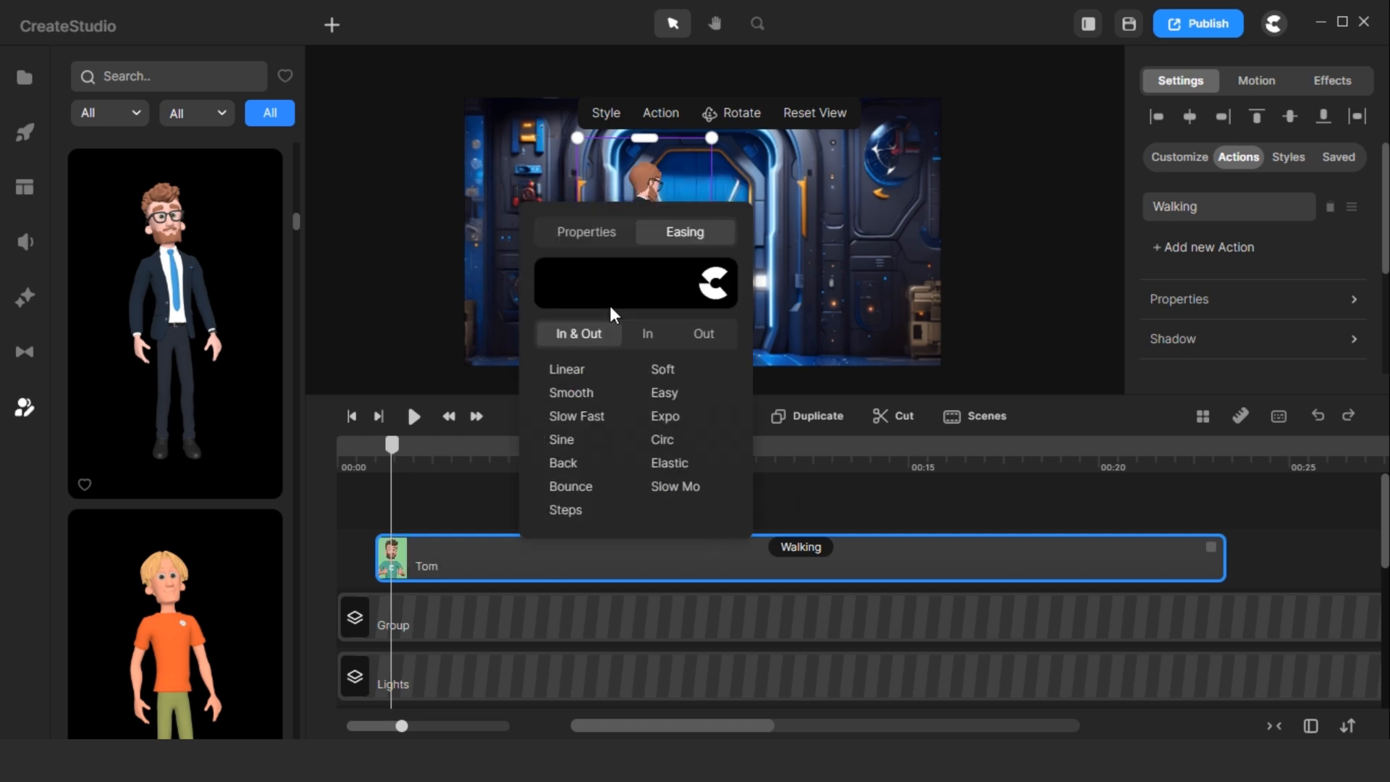
{"action": "left_click", "coordinate": [553, 581]}
At the first position keyframe, place the walking character outside the scene's left edge.
{"action": "left_click", "coordinate": [516, 569]}
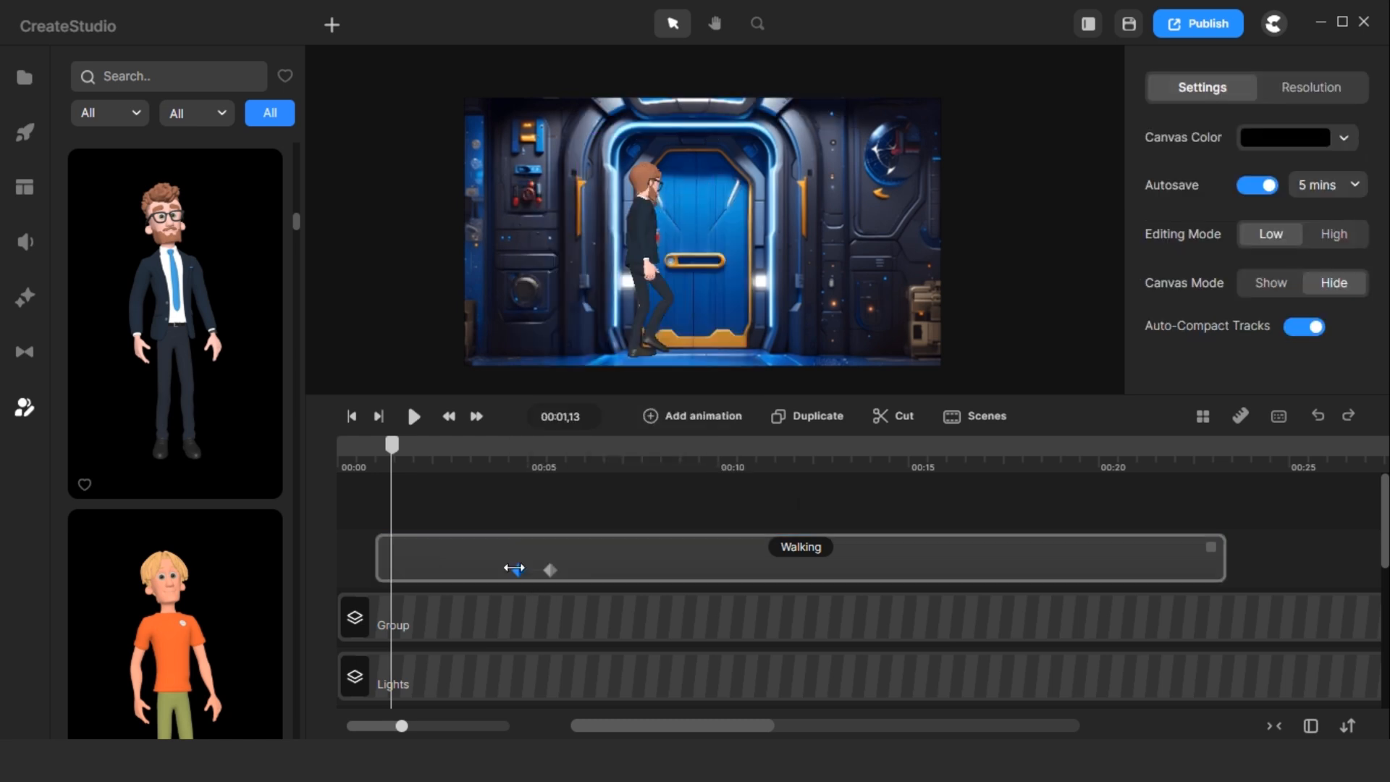
{"action": "left_click", "coordinate": [513, 568]}
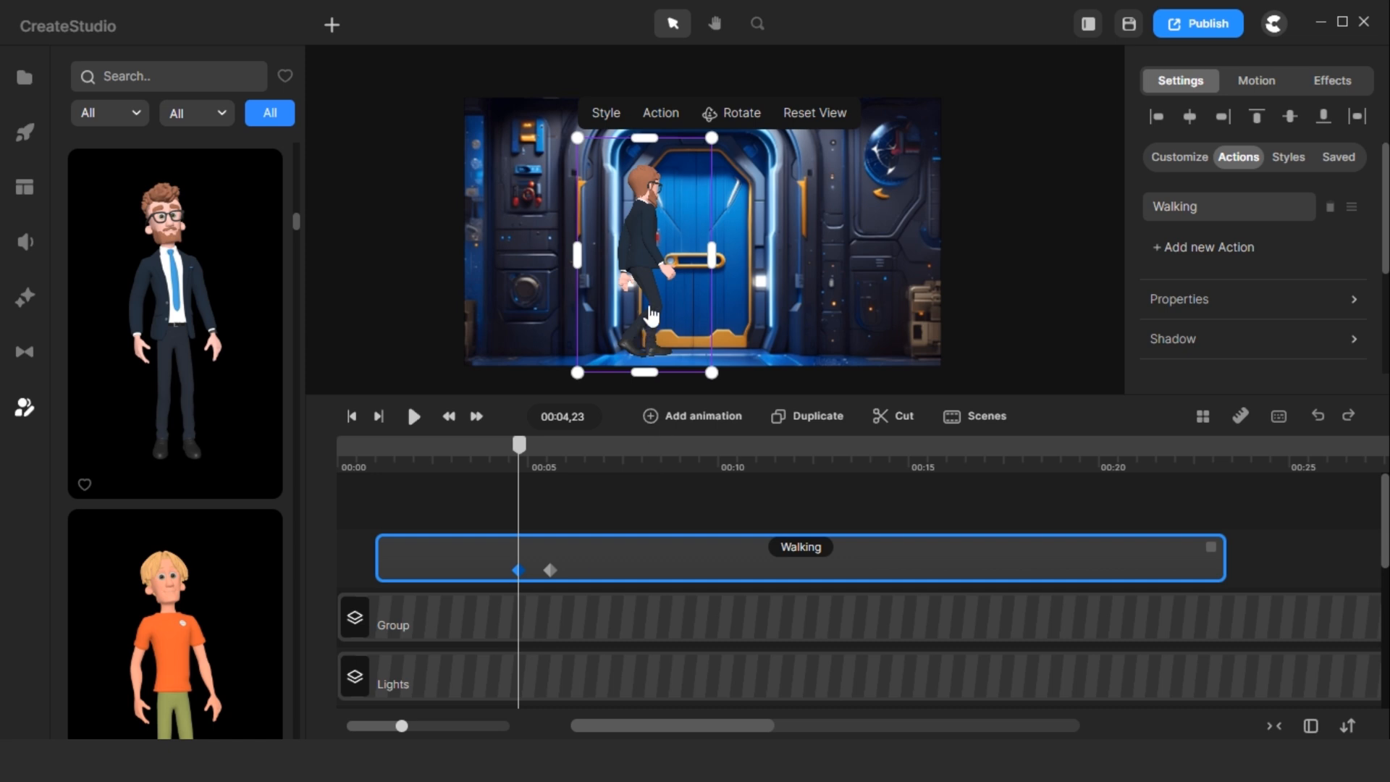
{"action": "left_click_drag", "start_coordinate": [489, 321], "coordinate": [431, 335]}
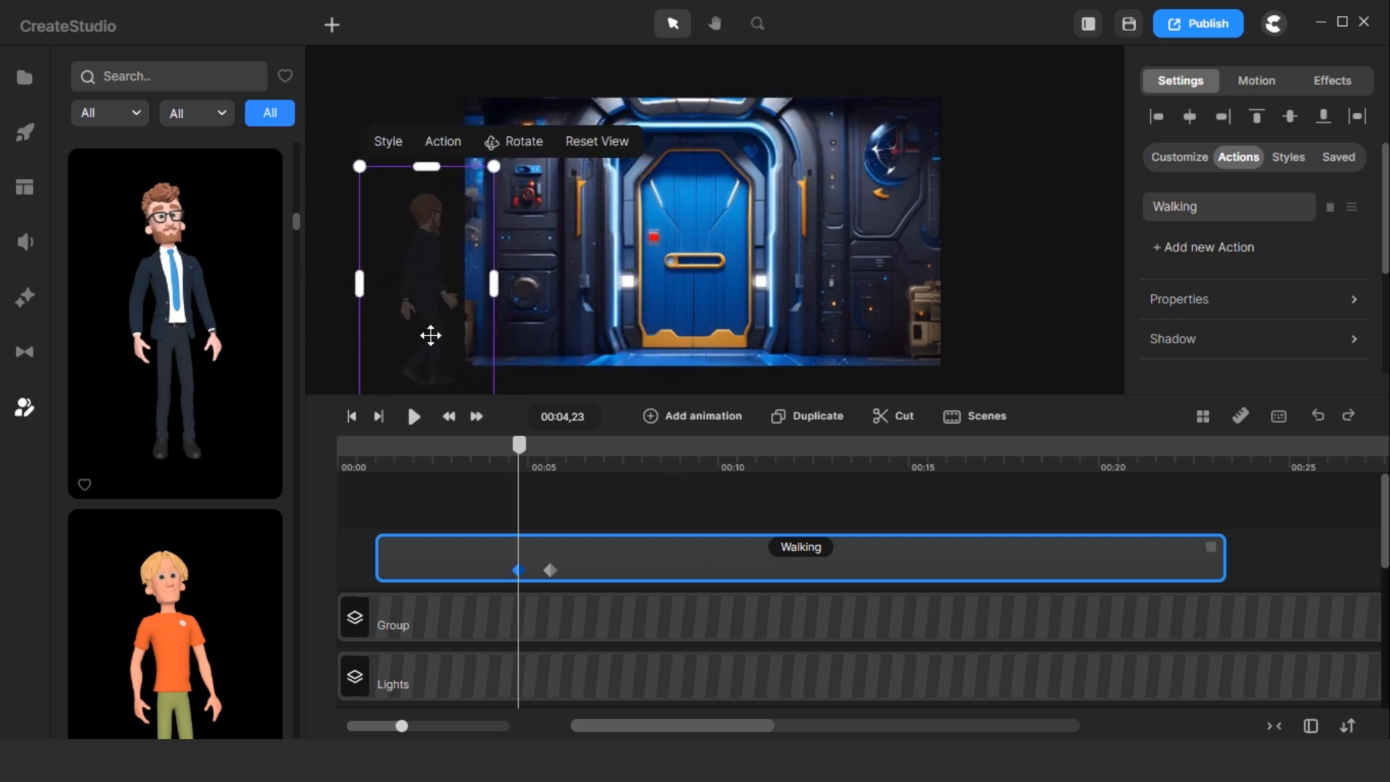
At the second position keyframe, move the character toward the scene's right side and trim his clip to end at that keyframe.
{"action": "left_click", "coordinate": [548, 567]}
{"action": "left_click_drag", "start_coordinate": [652, 327], "coordinate": [800, 298]}
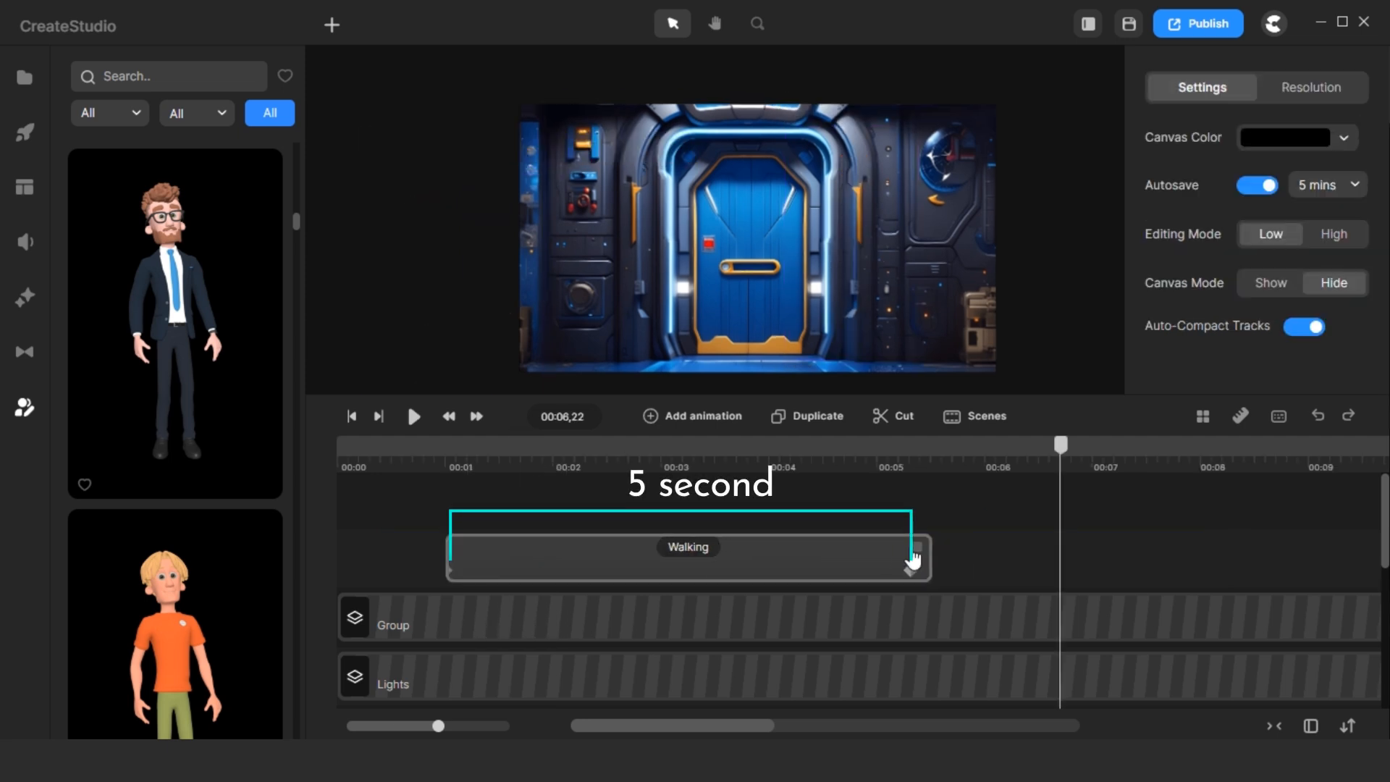
{"action": "left_click_drag", "start_coordinate": [900, 543], "coordinate": [897, 542]}
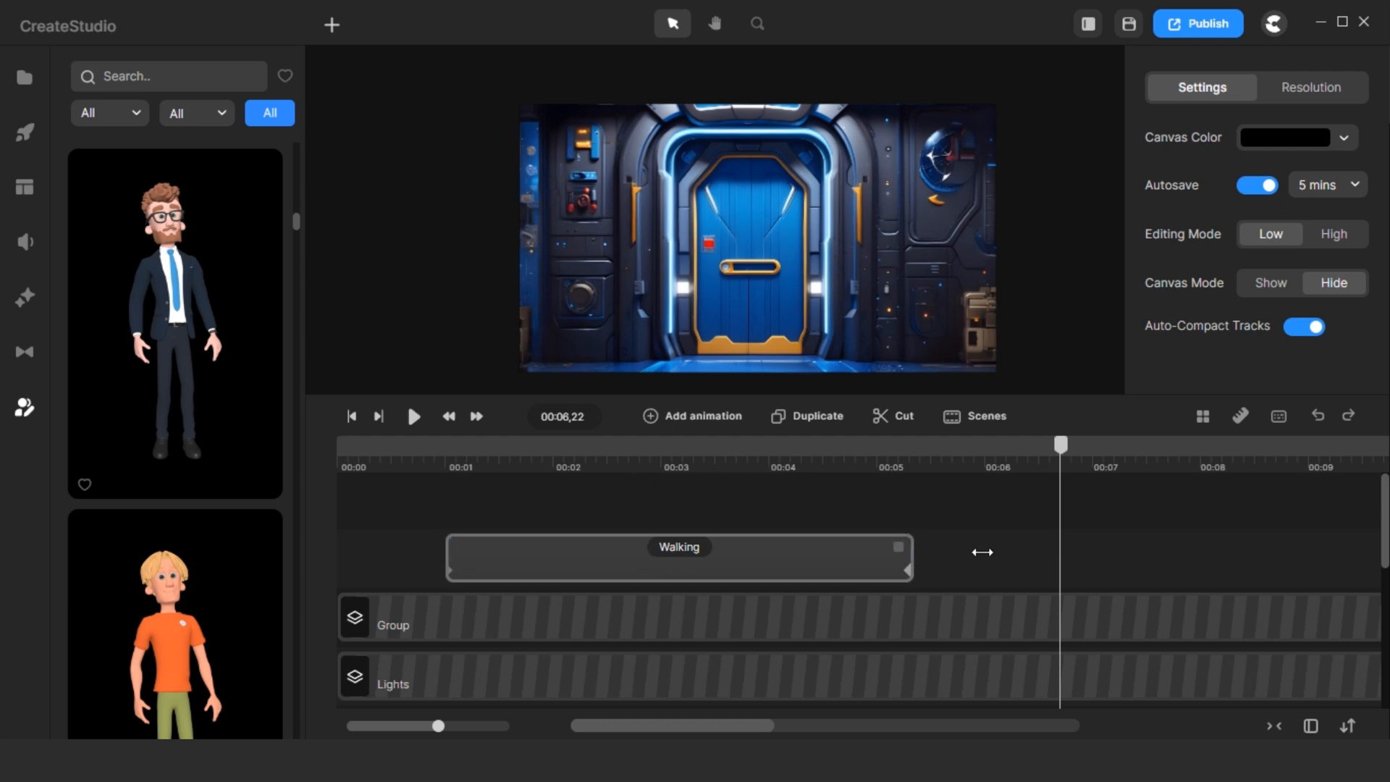
Add Scale to the walking character's animation, enlarge him slightly at the first keyframe outside the scene's left edge, and preview the walk.
{"action": "left_click", "coordinate": [416, 447]}
{"action": "key", "text": "space"}
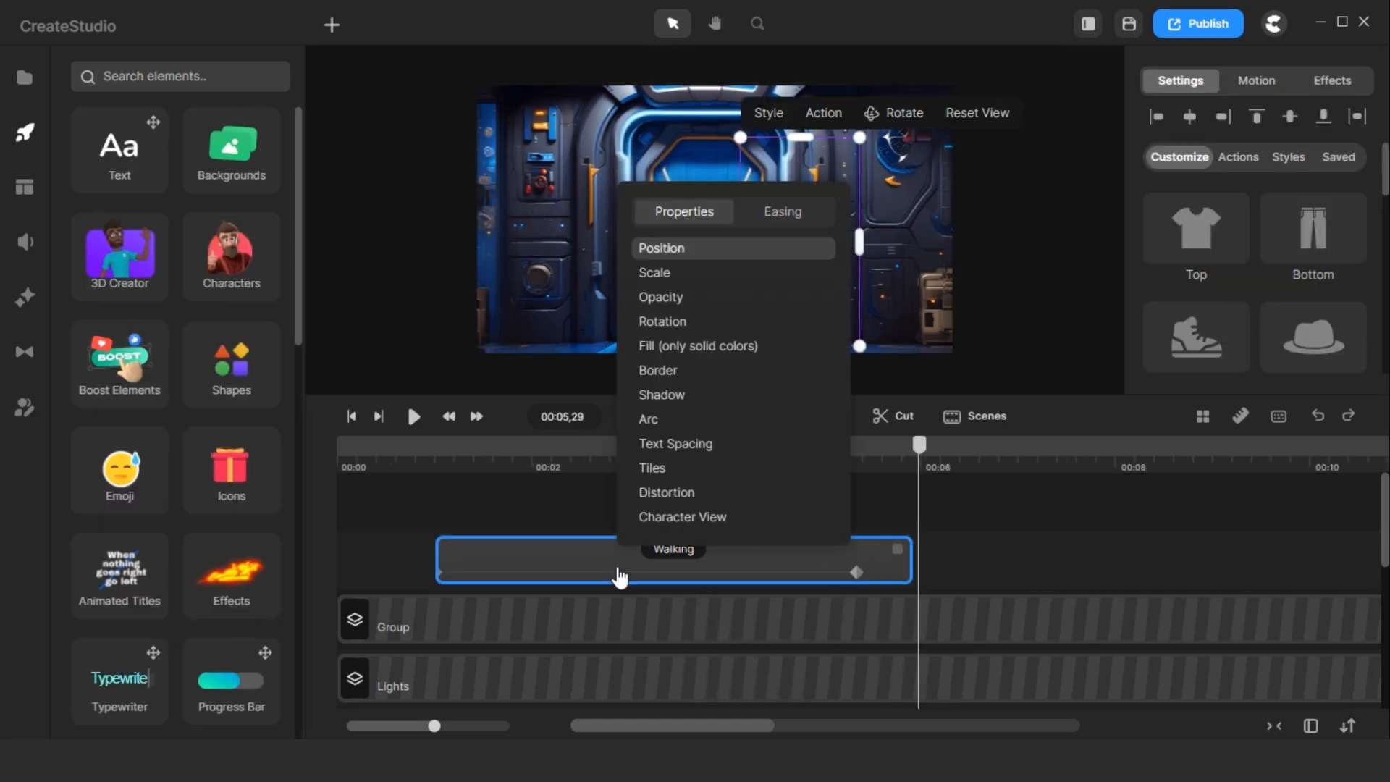
{"action": "left_click", "coordinate": [662, 279]}
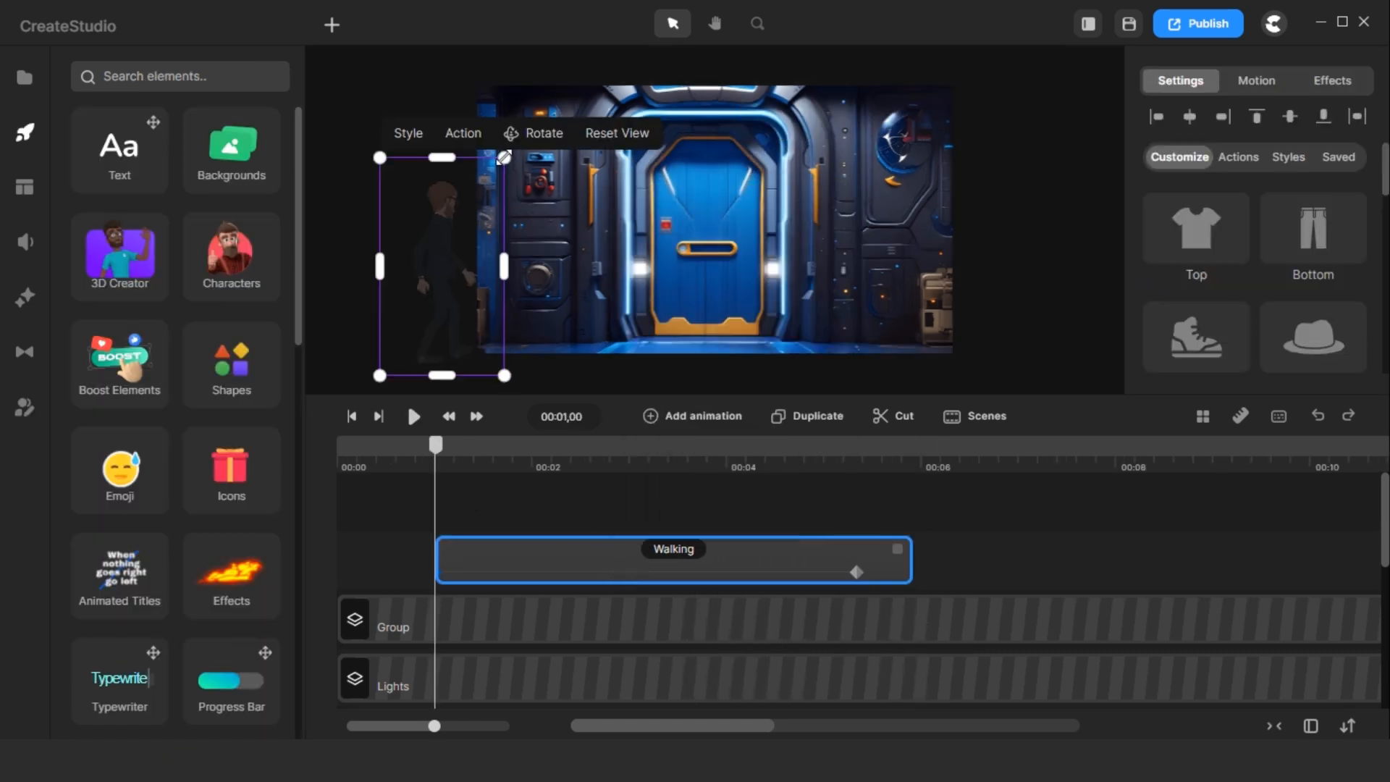
{"action": "left_click_drag", "start_coordinate": [504, 158], "coordinate": [513, 143]}
{"action": "left_click_drag", "start_coordinate": [443, 330], "coordinate": [435, 329]}
{"action": "left_click", "coordinate": [418, 432]}
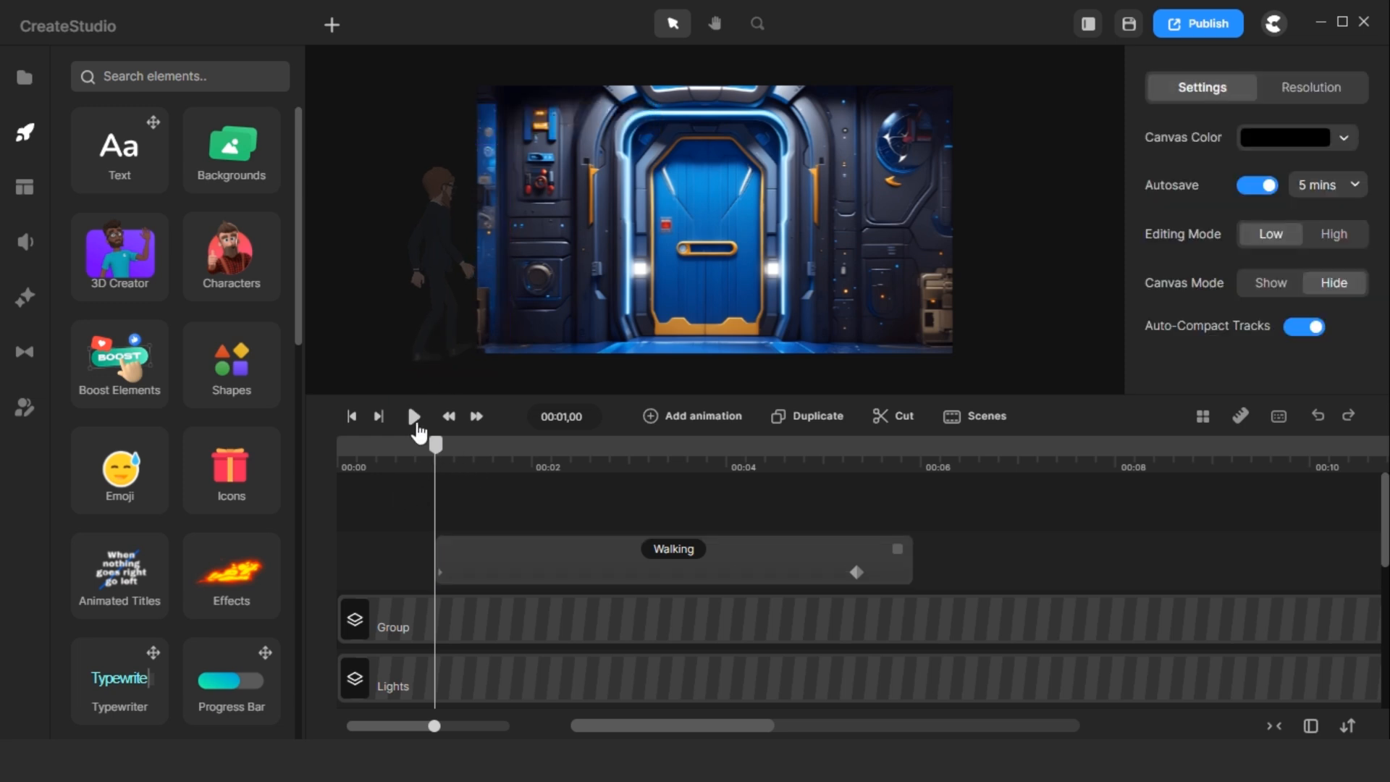
{"action": "key", "text": "space"}
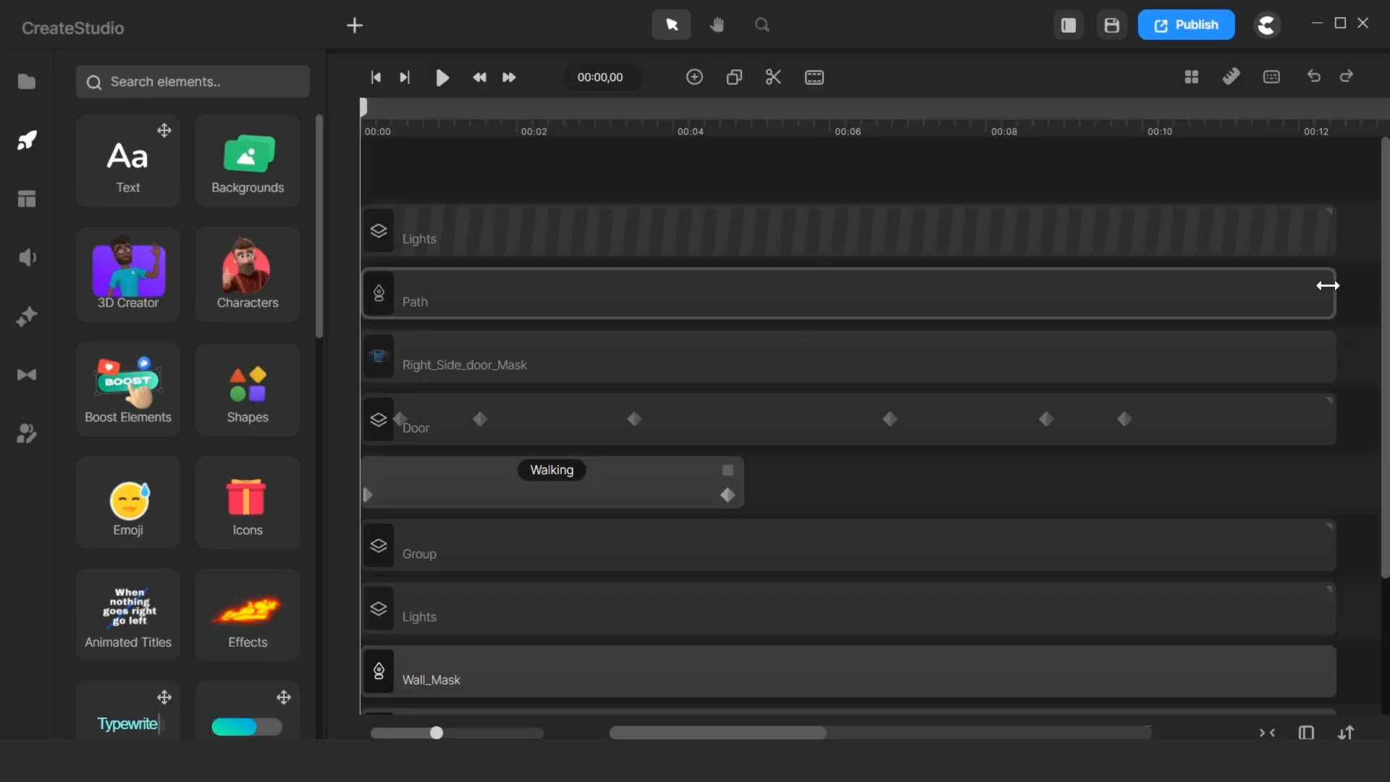
Lock every timeline track except the Walking clip and set the track size to Small.
{"action": "left_click_drag", "start_coordinate": [1344, 292], "coordinate": [1251, 439]}
{"action": "right_click", "coordinate": [1252, 439]}
{"action": "left_click", "coordinate": [1285, 383]}
{"action": "scroll", "coordinate": [1327, 517], "scroll_direction": "down", "scroll_amount": 3}
{"action": "left_click_drag", "start_coordinate": [1351, 367], "coordinate": [1231, 645]}
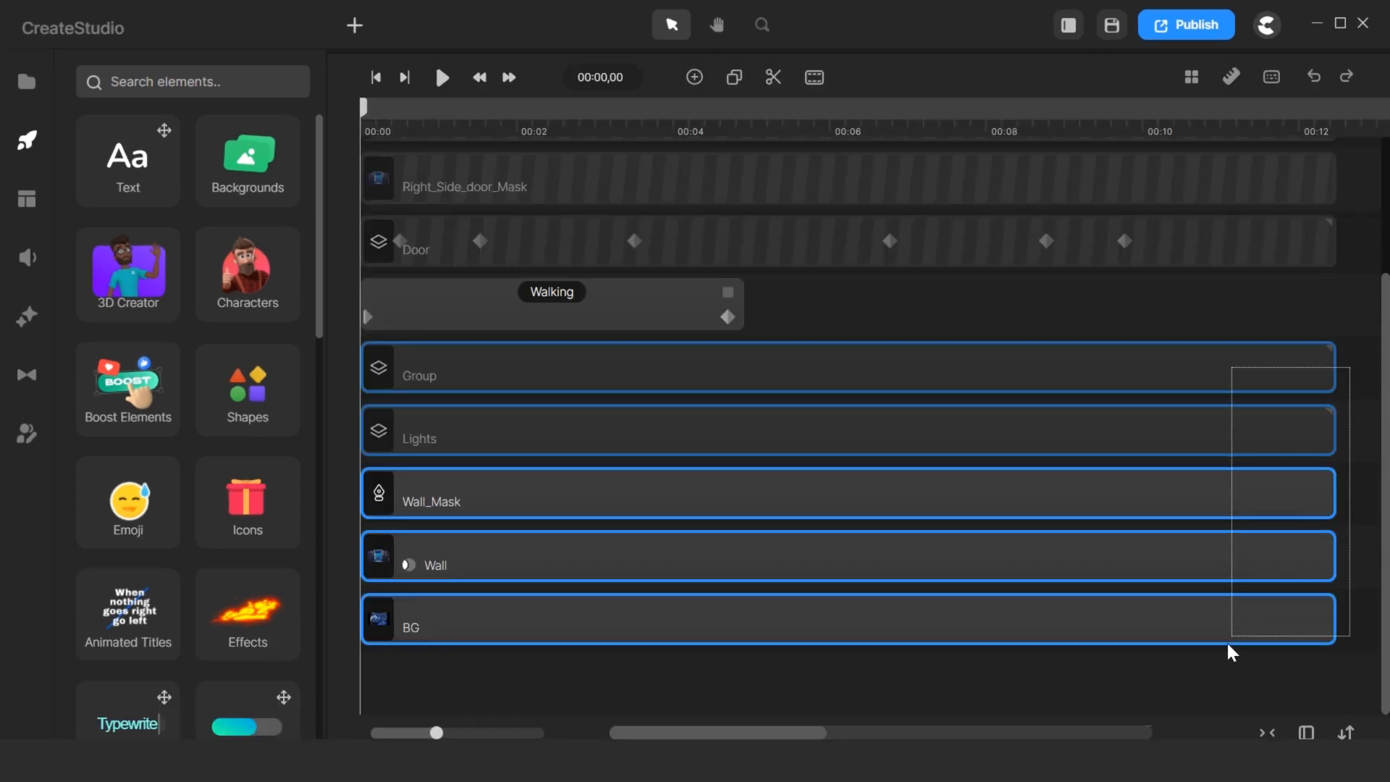
{"action": "right_click", "coordinate": [1232, 645]}
{"action": "left_click", "coordinate": [1277, 569]}
{"action": "scroll", "coordinate": [796, 447], "scroll_direction": "up", "scroll_amount": 3}
{"action": "left_click", "coordinate": [1345, 732]}
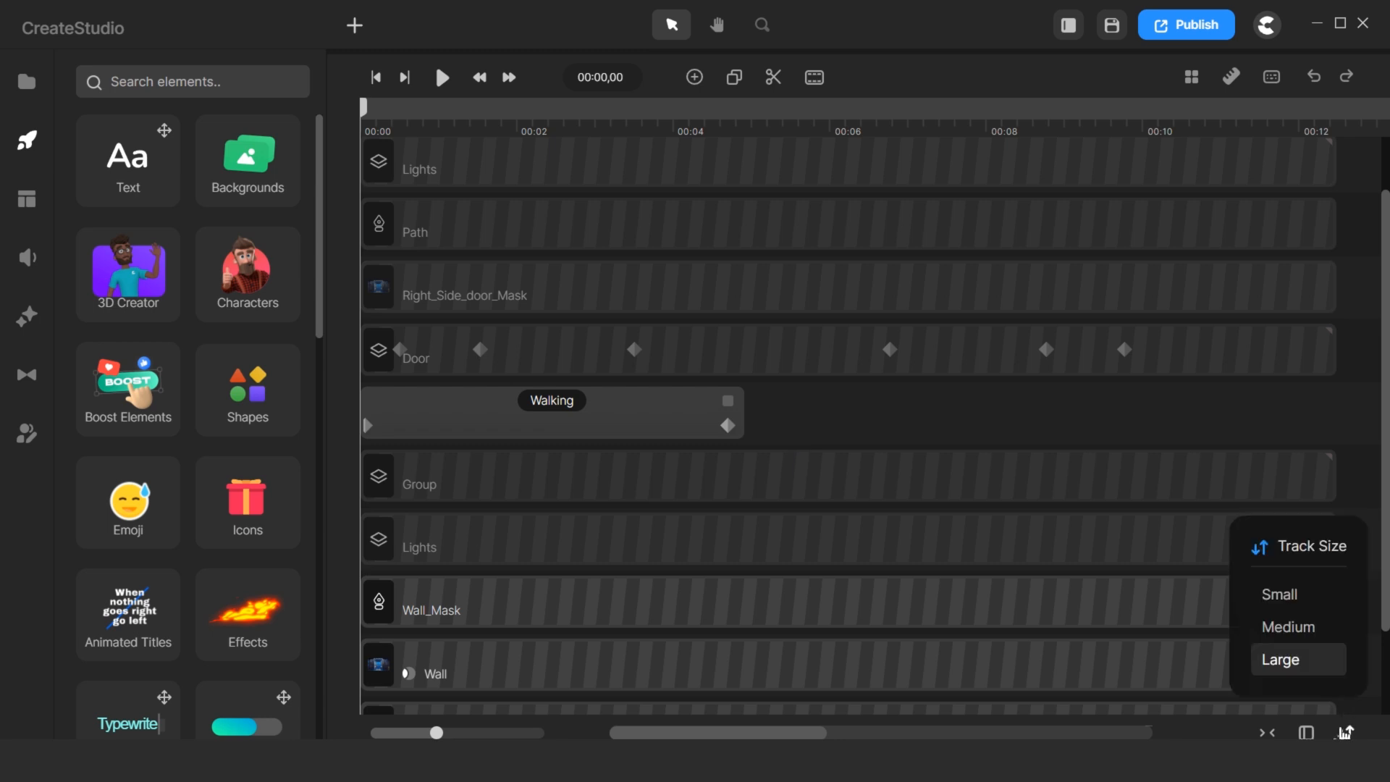
{"action": "left_click", "coordinate": [1281, 592]}
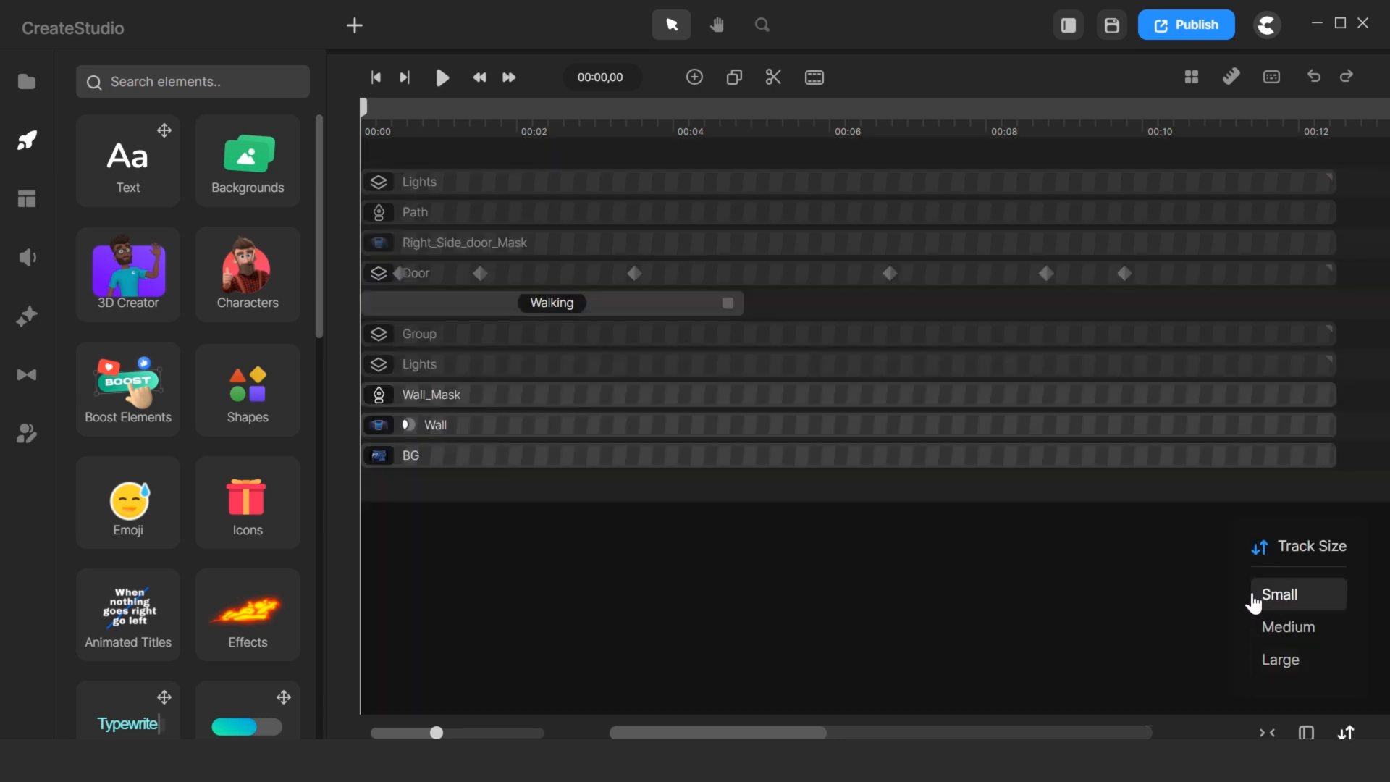
Duplicate the Walking clip, lock the upper copy and enlarge the canvas area above the timeline.
{"action": "left_click", "coordinate": [692, 314]}
{"action": "key", "text": "ctrl+d"}
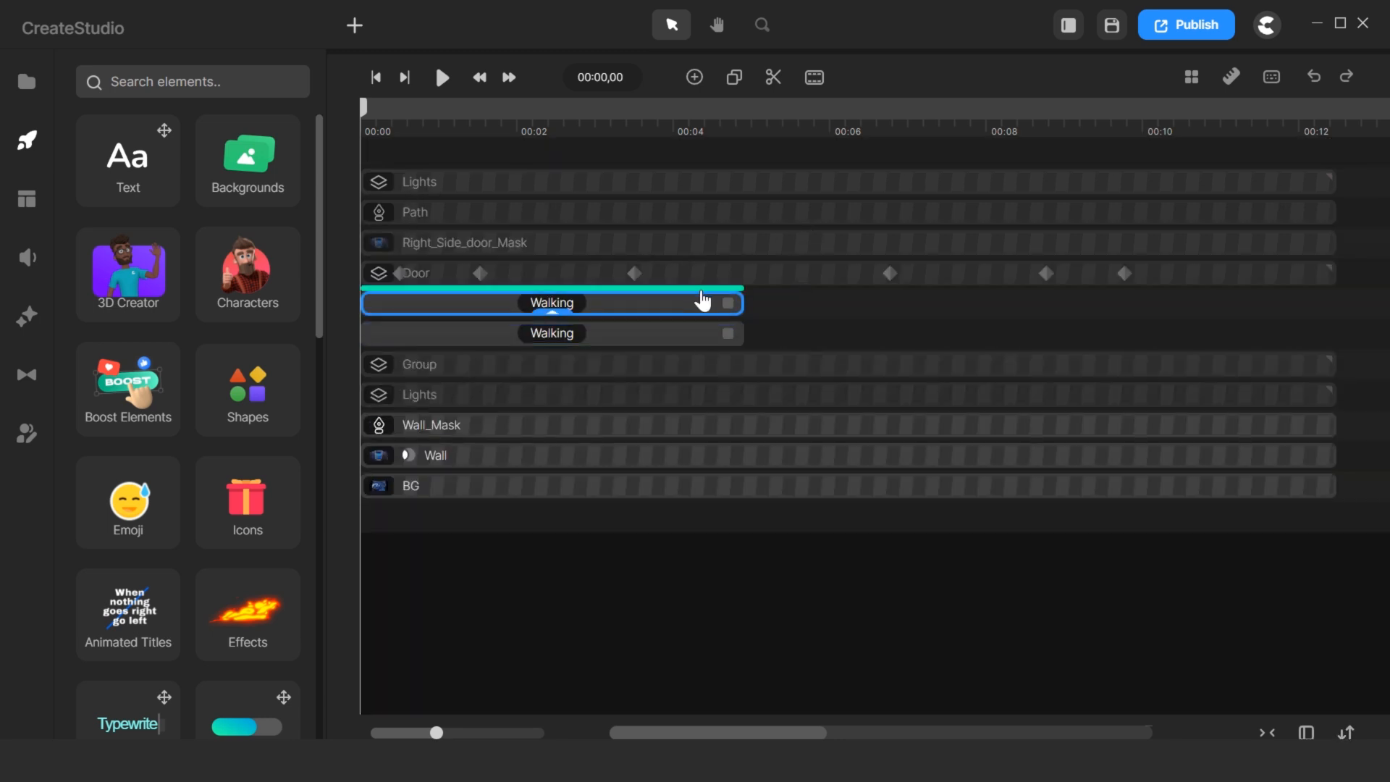
{"action": "right_click", "coordinate": [663, 307]}
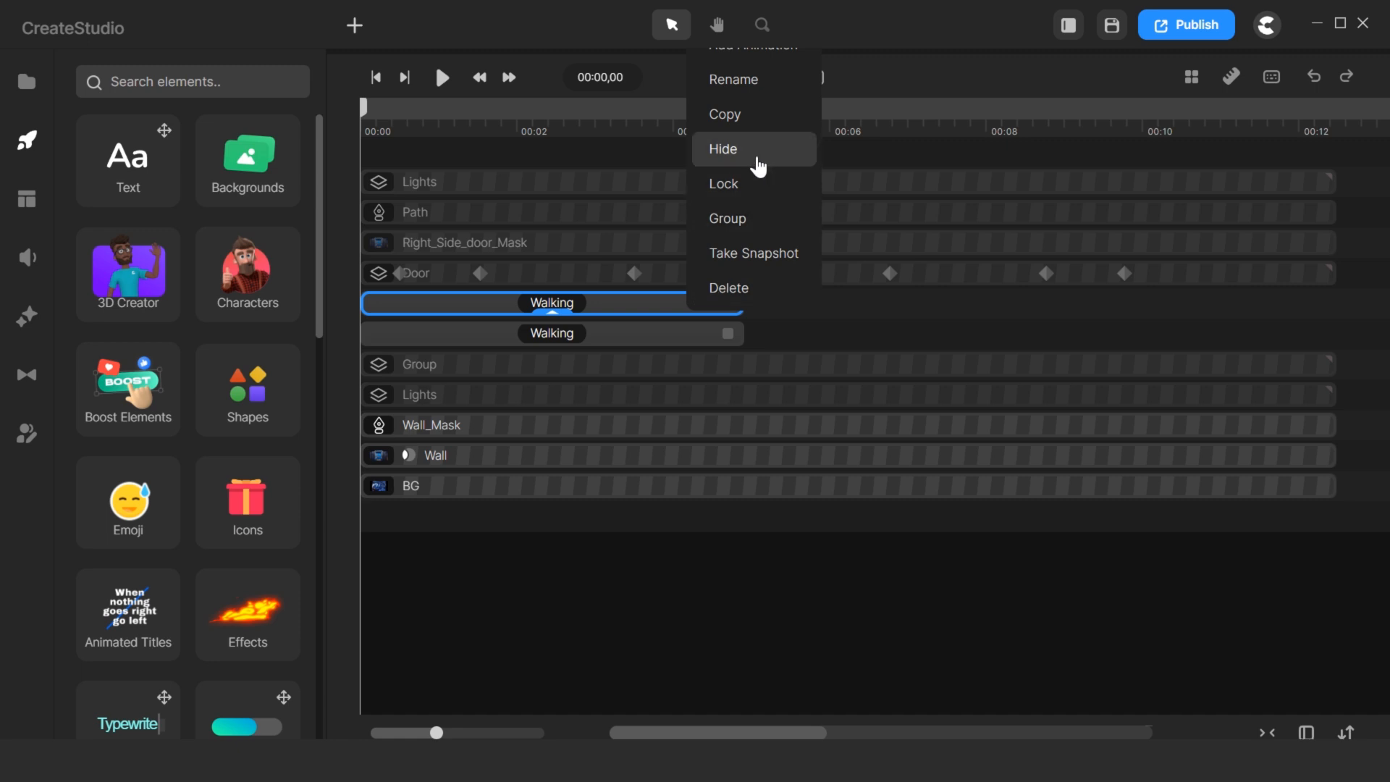
{"action": "left_click", "coordinate": [904, 58]}
{"action": "left_click_drag", "start_coordinate": [904, 56], "coordinate": [920, 503]}
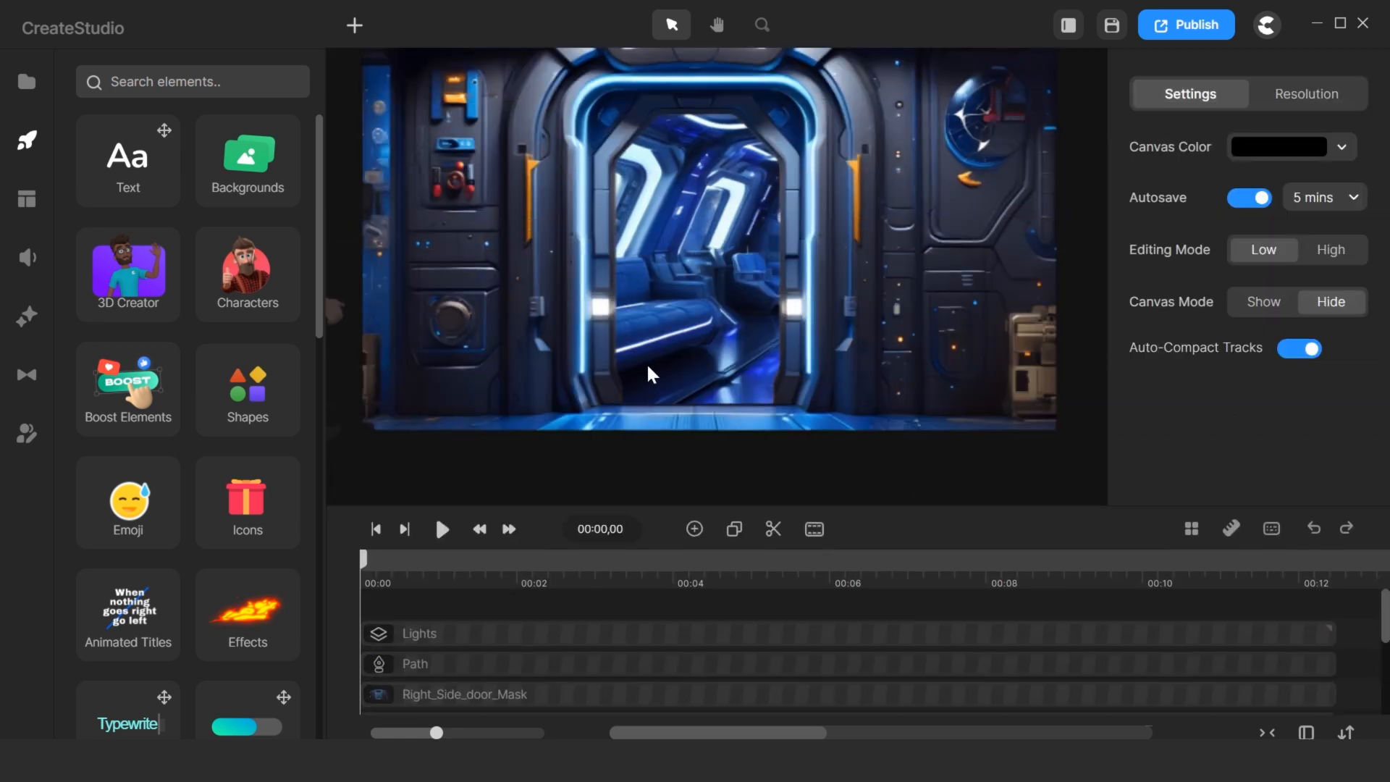
Set the Canvas Mode to Show so that objects outside the scene display fully.
{"action": "scroll", "coordinate": [646, 362], "scroll_direction": "down", "scroll_amount": 3}
{"action": "left_click", "coordinate": [454, 321]}
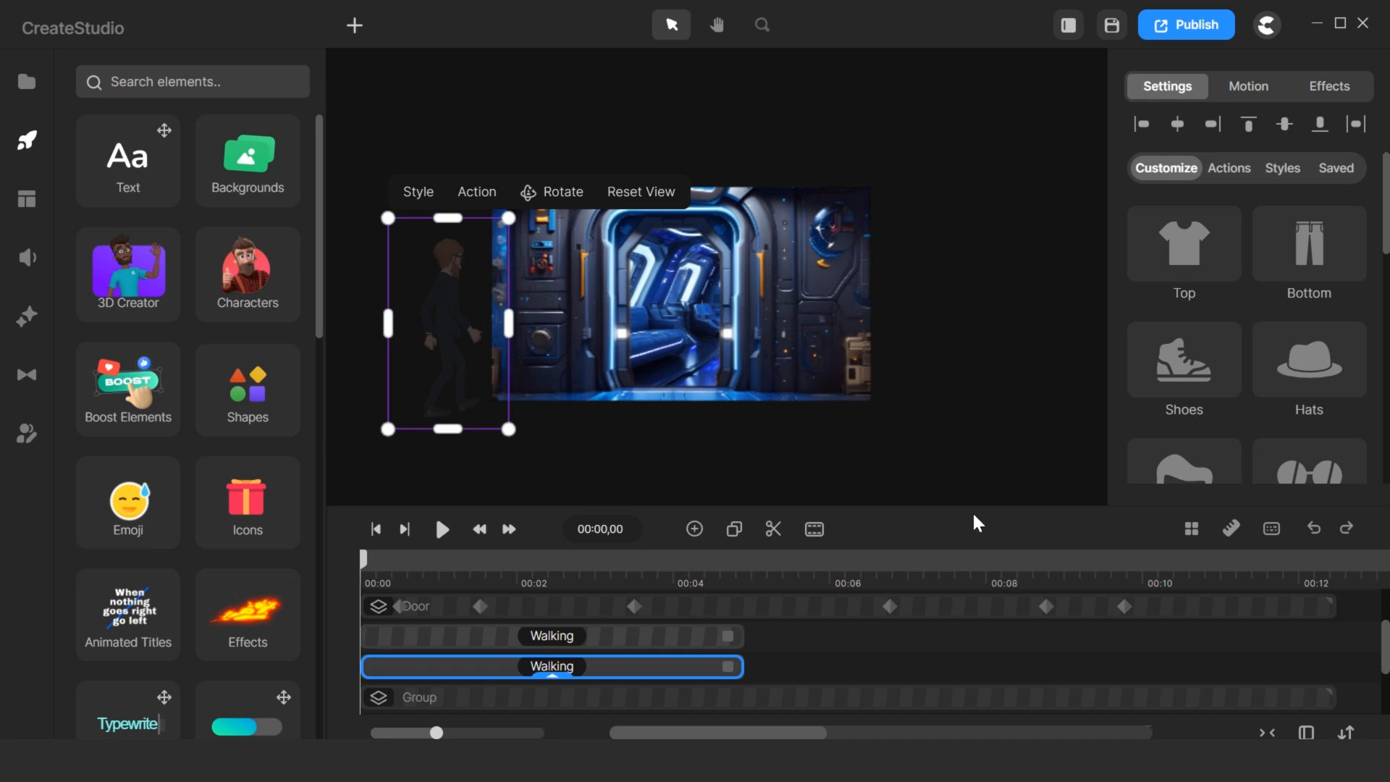
{"action": "left_click", "coordinate": [948, 455]}
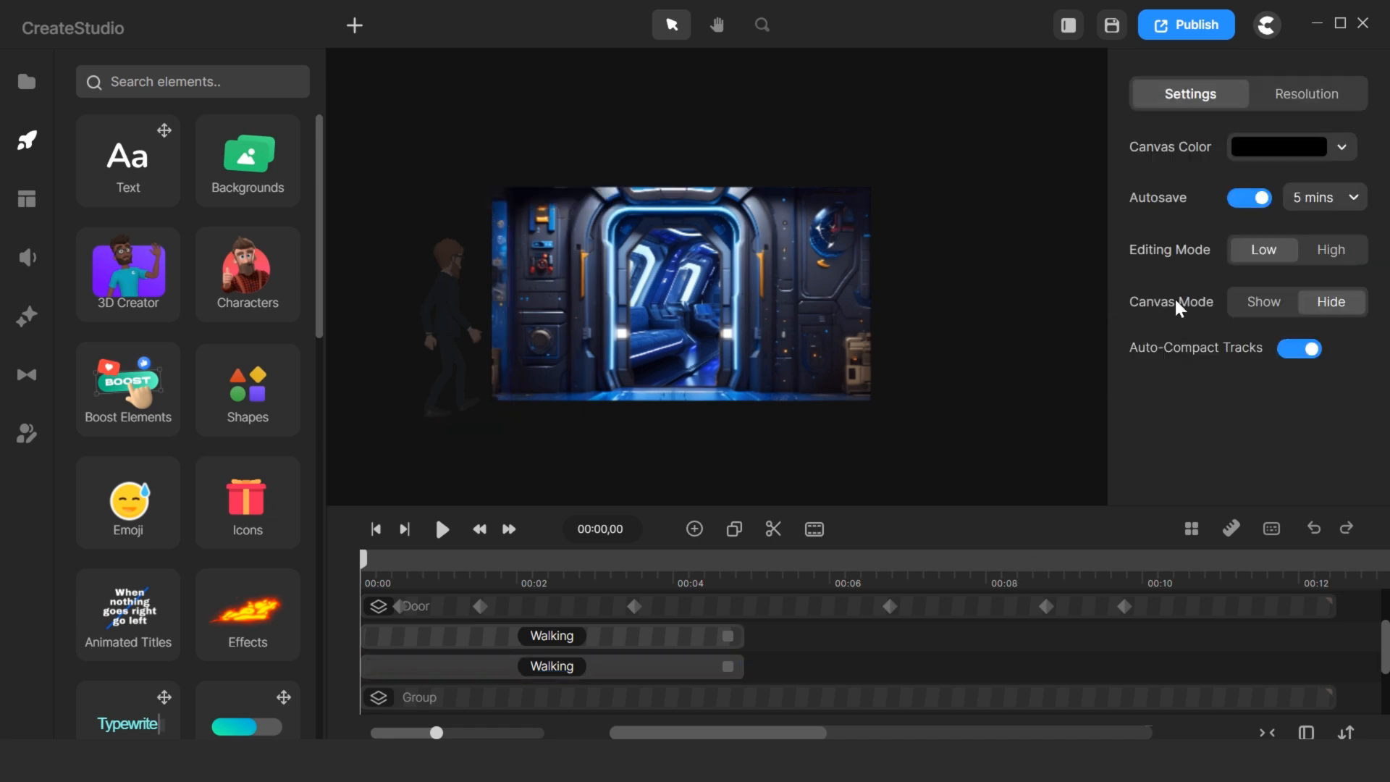
{"action": "left_click", "coordinate": [1238, 309]}
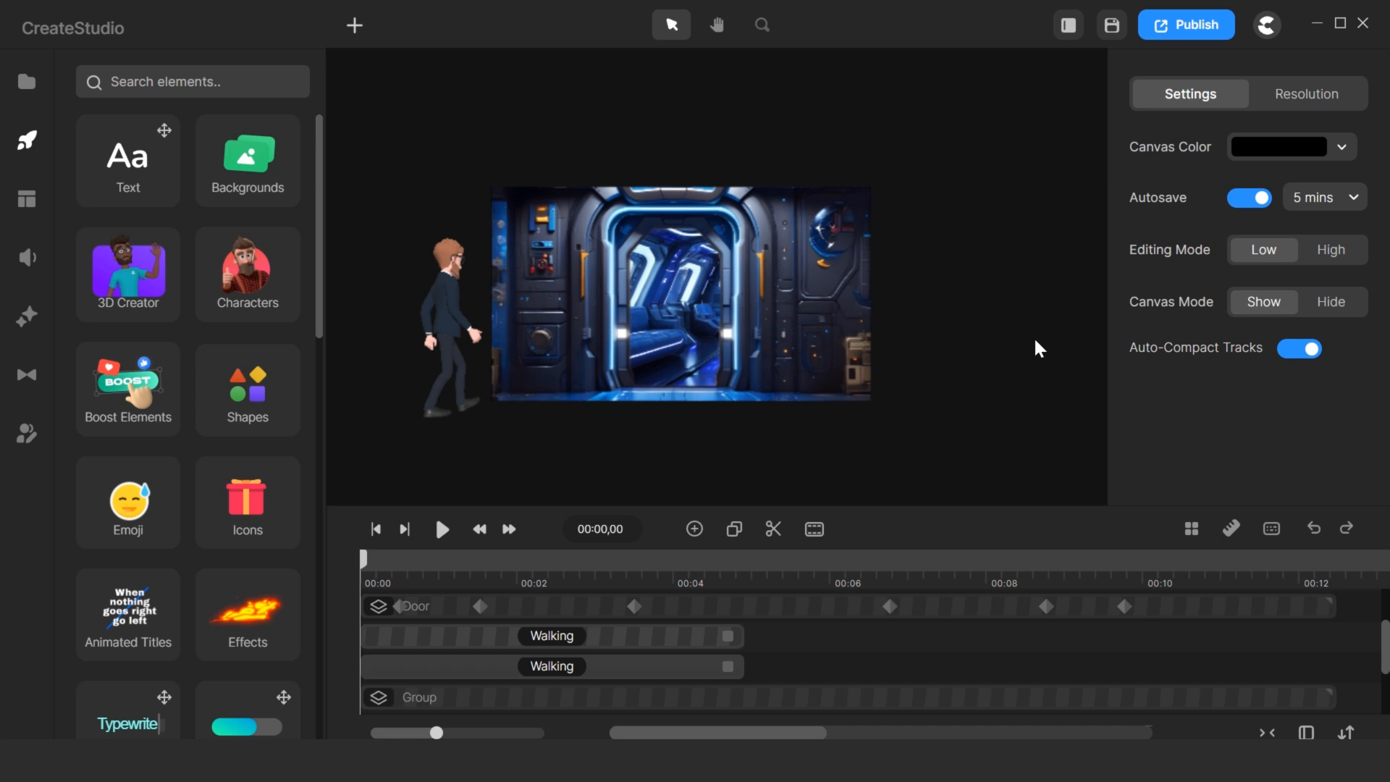
Flip the unlocked Walking character copy vertically and move it directly beneath the original character's feet.
{"action": "left_click", "coordinate": [456, 346]}
{"action": "scroll", "coordinate": [1193, 392], "scroll_direction": "down", "scroll_amount": 5}
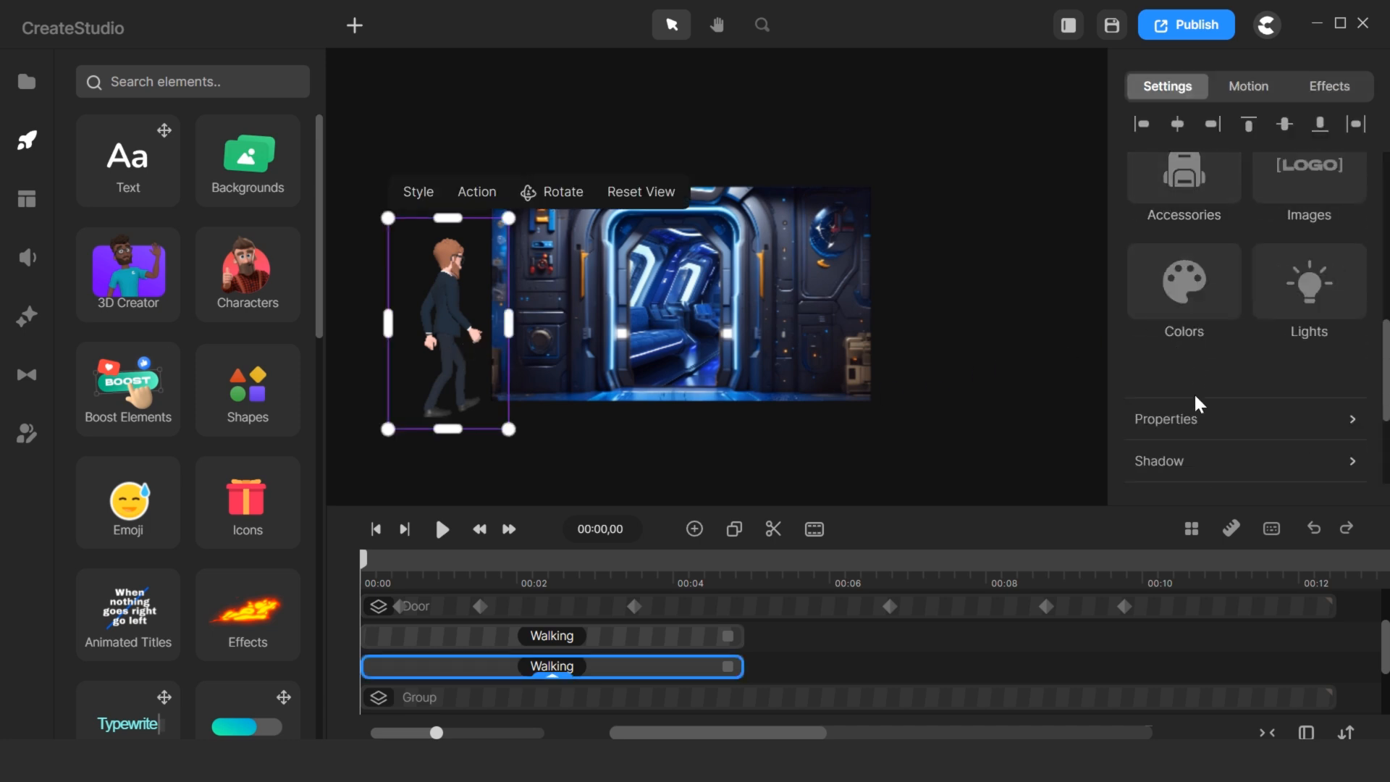
{"action": "left_click", "coordinate": [1187, 420]}
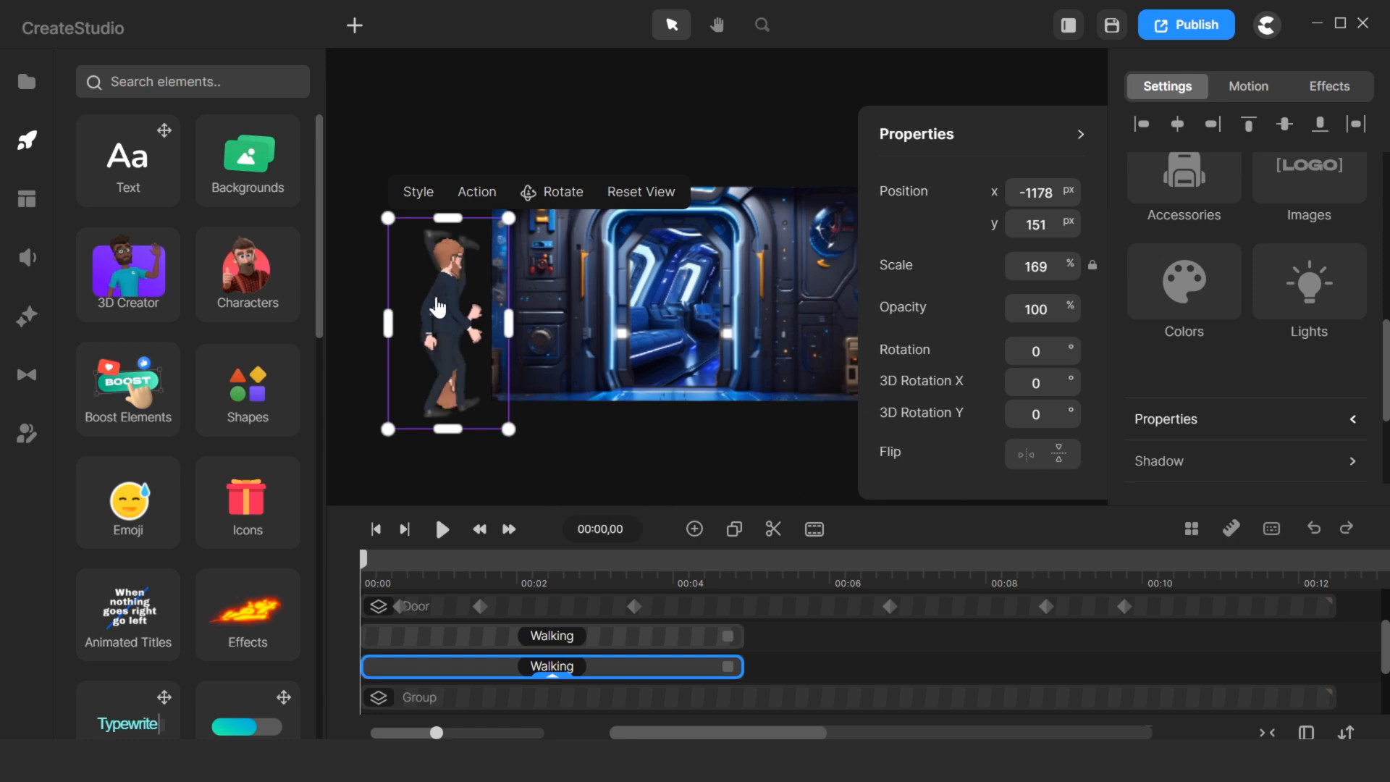
{"action": "left_click_drag", "start_coordinate": [437, 307], "coordinate": [442, 504]}
End the flipped Walking clip's first animation at 00:01,02, animating Position, Scale and Character View with Linear easing.
{"action": "left_click", "coordinate": [553, 676]}
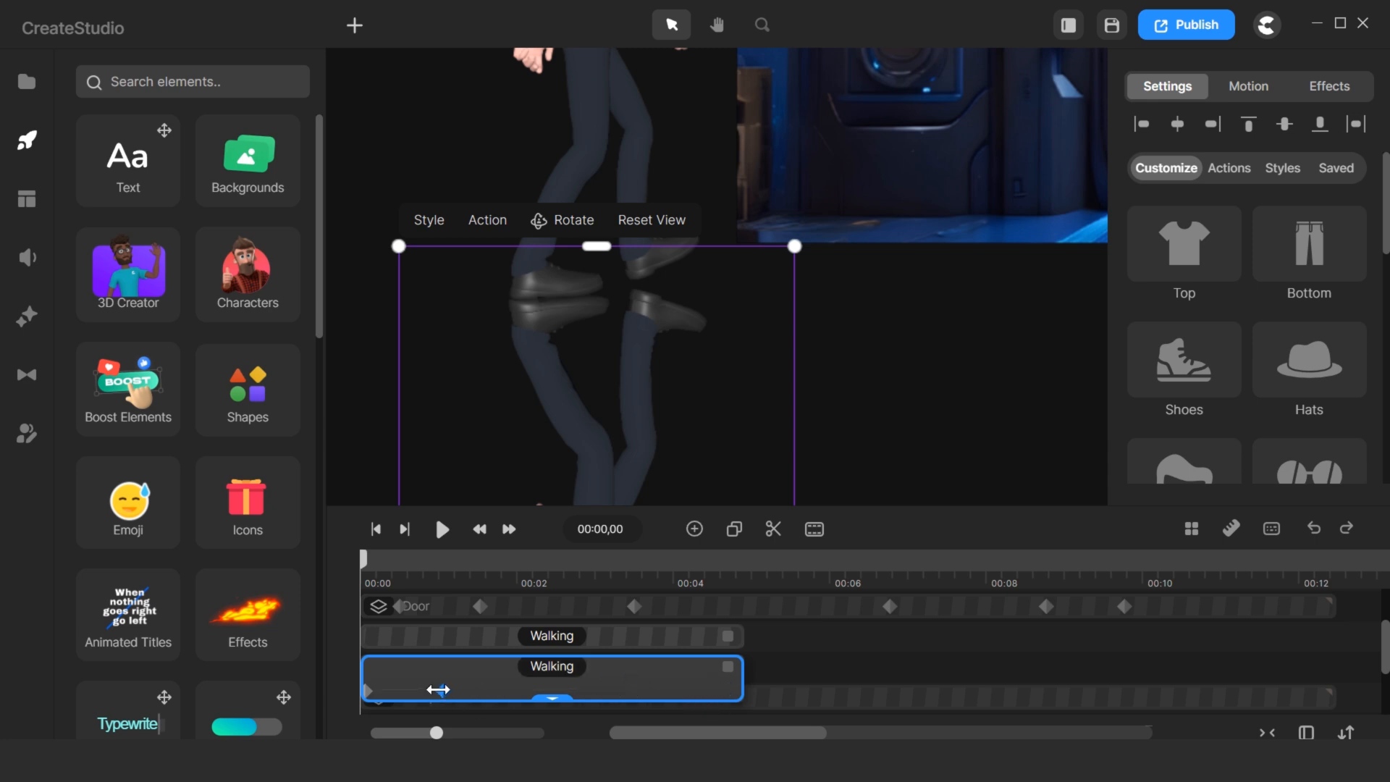
{"action": "left_click", "coordinate": [441, 690]}
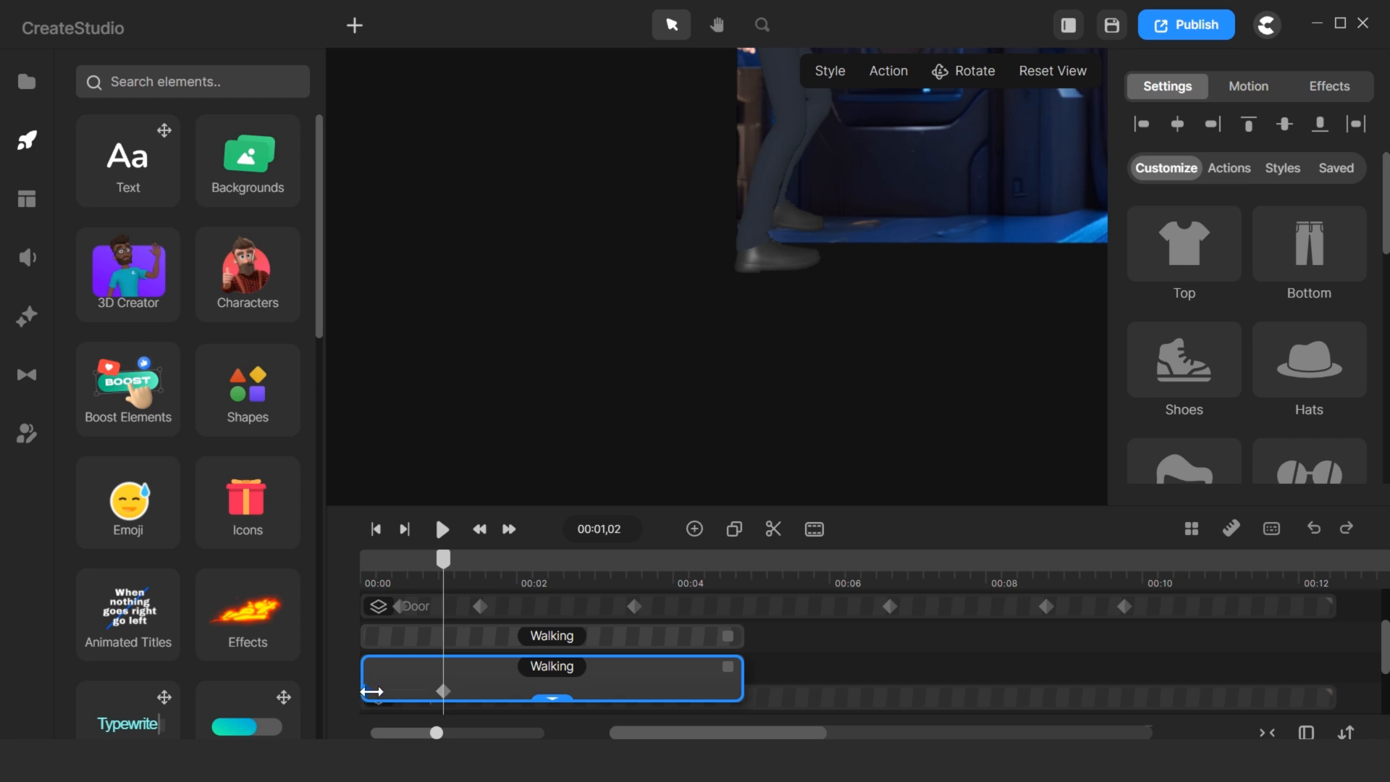
{"action": "left_click", "coordinate": [370, 691]}
{"action": "left_click", "coordinate": [386, 692]}
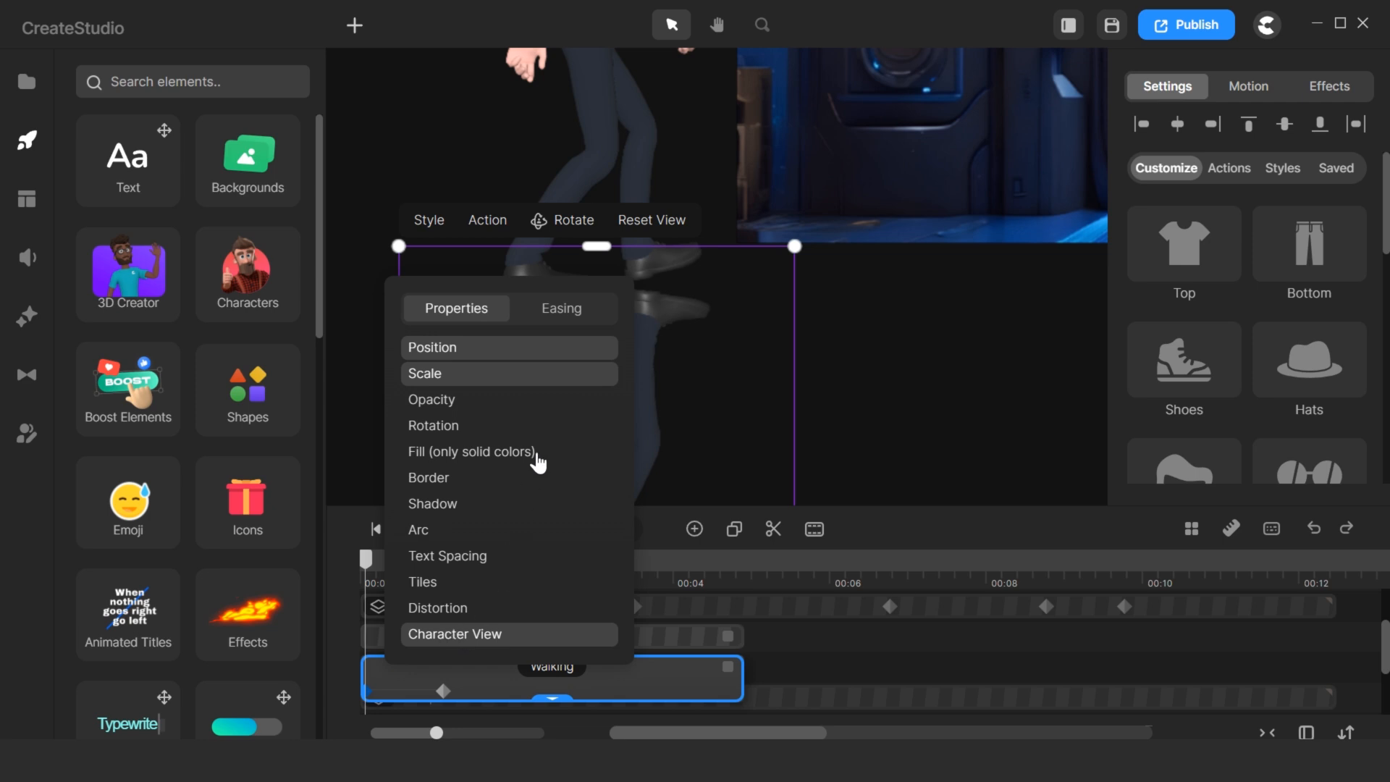
{"action": "left_click", "coordinate": [560, 308]}
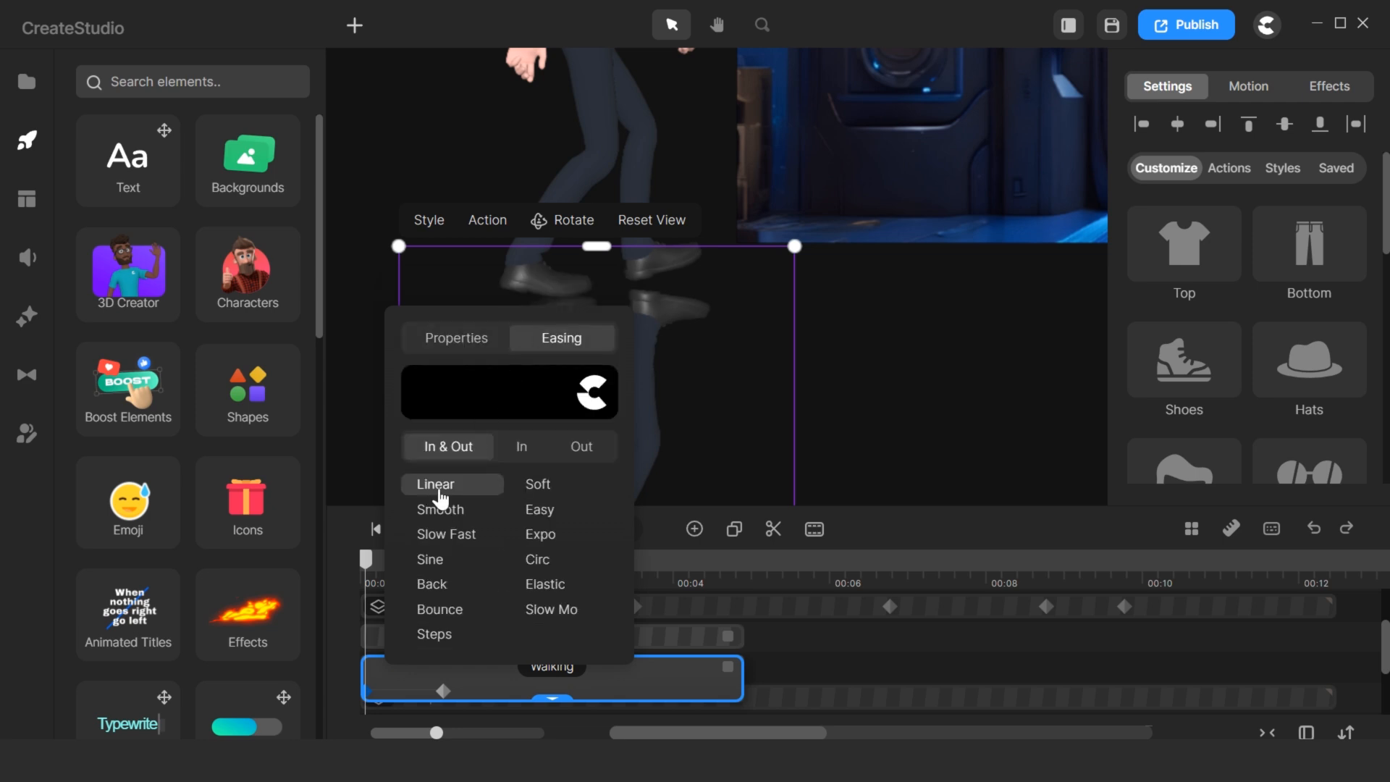
{"action": "left_click", "coordinate": [774, 670]}
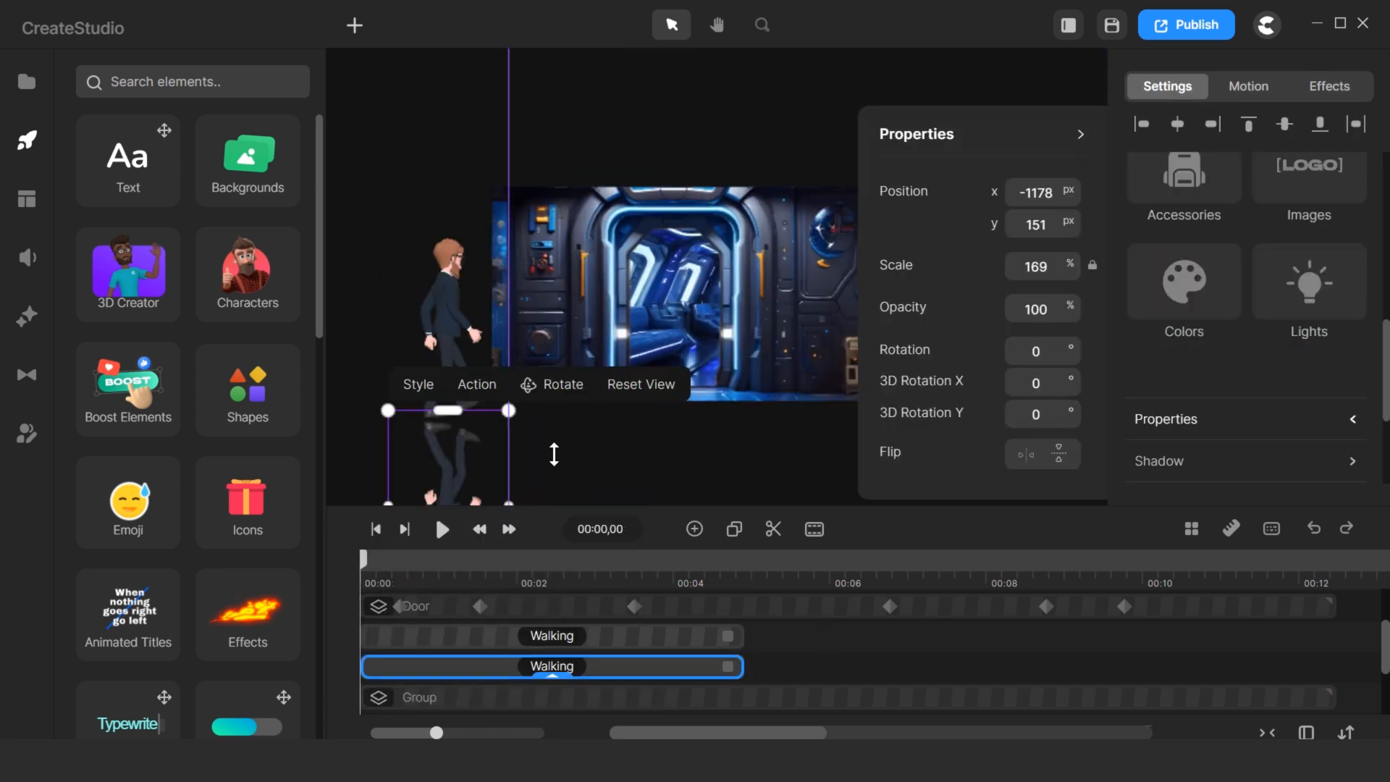
Fine-tune the flipped character's size and position at the clip's start so his shoes meet the original character's shoes.
{"action": "left_click", "coordinate": [552, 453]}
{"action": "scroll", "coordinate": [801, 372], "scroll_direction": "up", "scroll_amount": 5}
{"action": "left_click", "coordinate": [628, 399]}
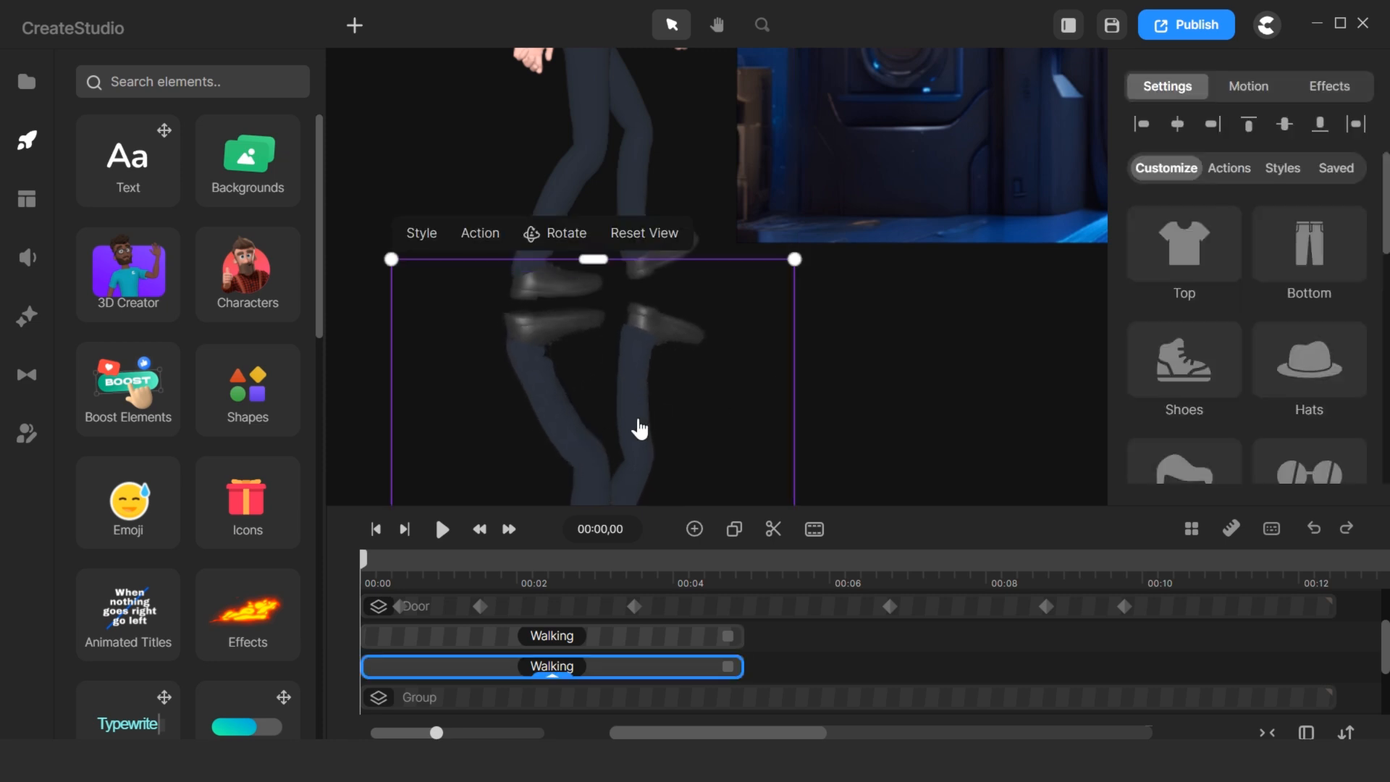
{"action": "left_click_drag", "start_coordinate": [636, 425], "coordinate": [643, 406]}
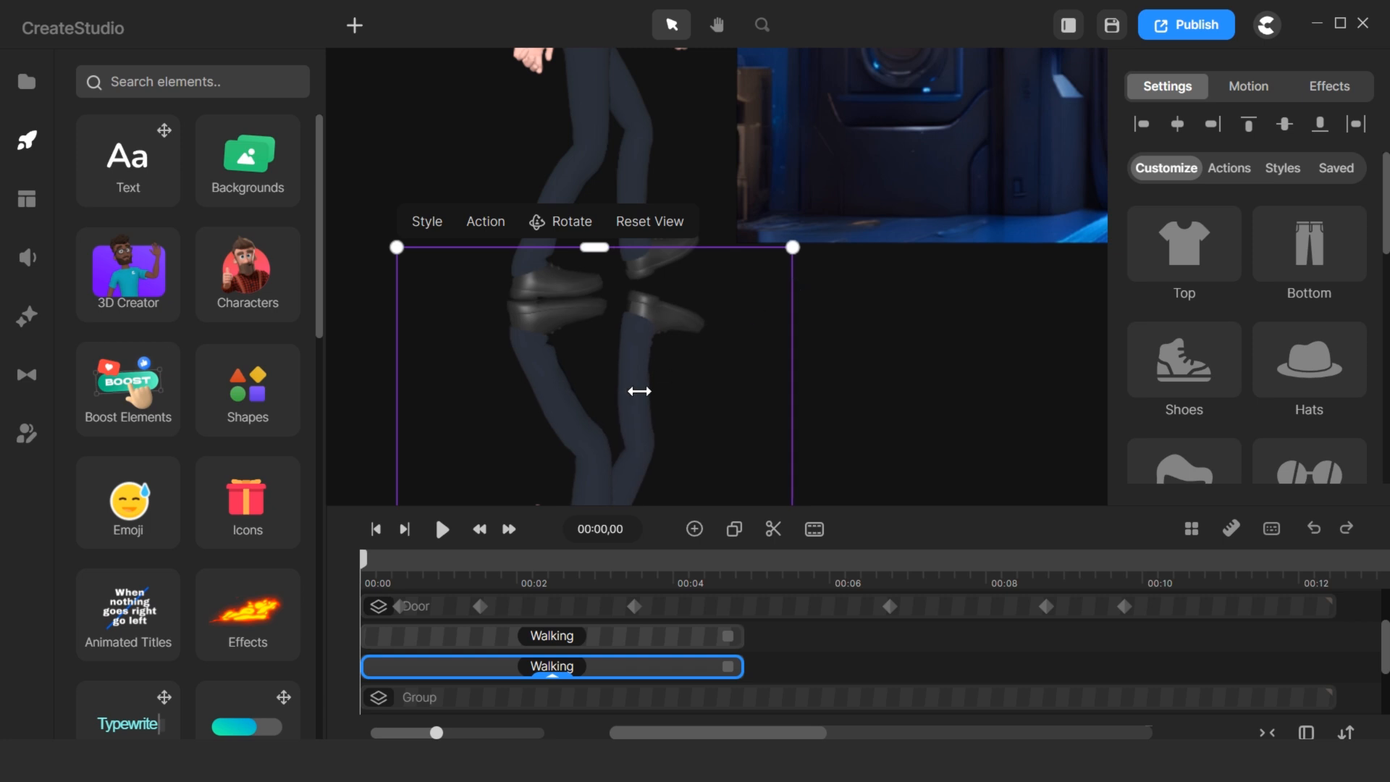
{"action": "left_click", "coordinate": [824, 366]}
{"action": "left_click", "coordinate": [614, 414]}
{"action": "left_click", "coordinate": [927, 371]}
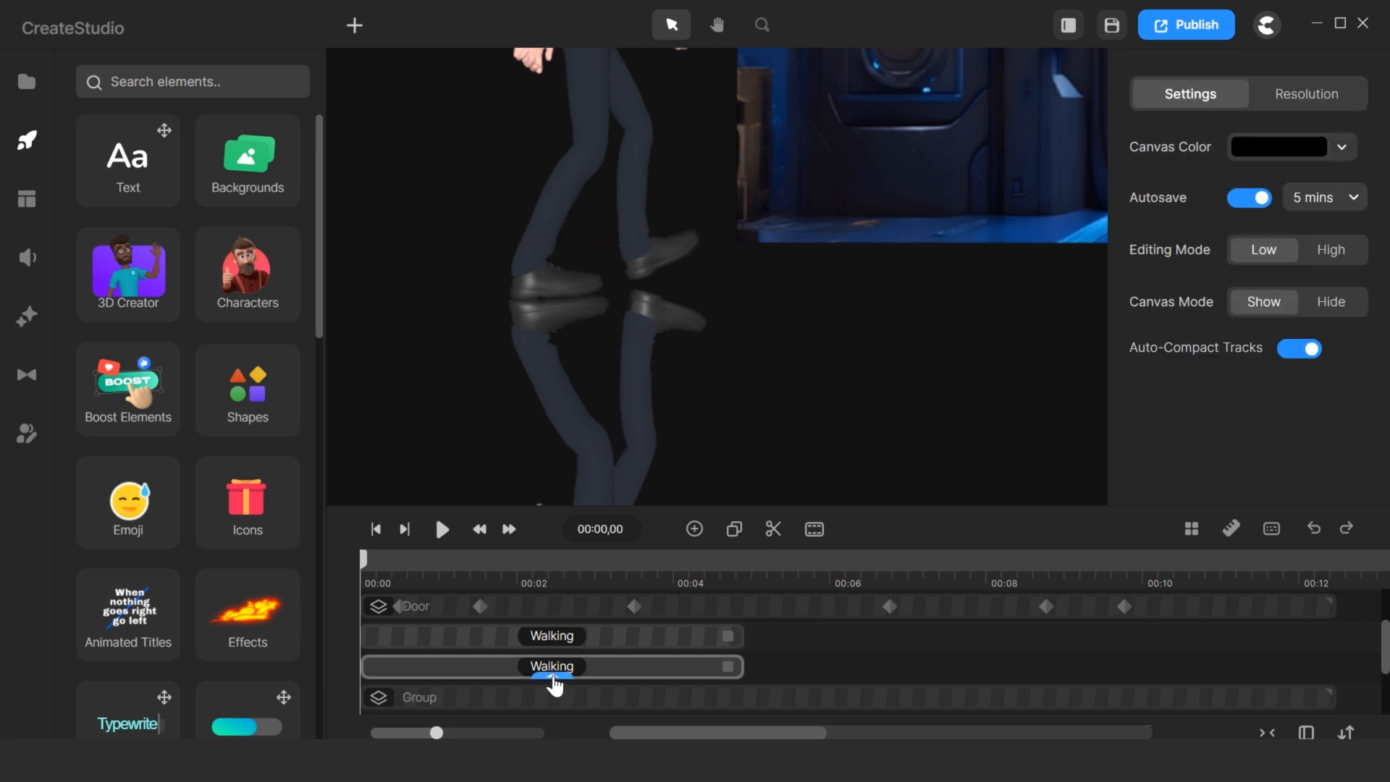
At the 00:01,02 keyframe, resize and shift the flipped character so his shoes touch the original's shoes.
{"action": "left_click", "coordinate": [552, 674]}
{"action": "scroll", "coordinate": [652, 379], "scroll_direction": "up", "scroll_amount": 5}
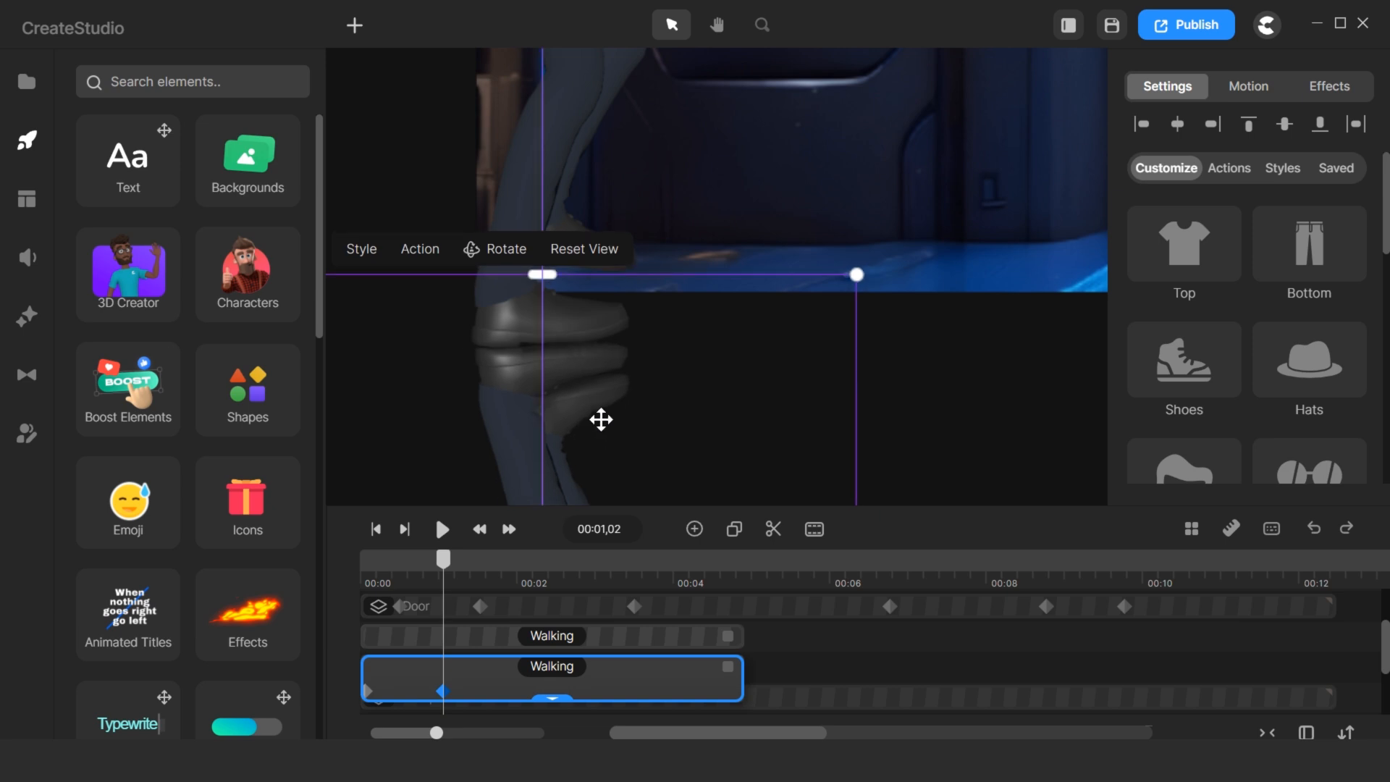
{"action": "left_click", "coordinate": [510, 262]}
{"action": "left_click_drag", "start_coordinate": [528, 410], "coordinate": [521, 413]}
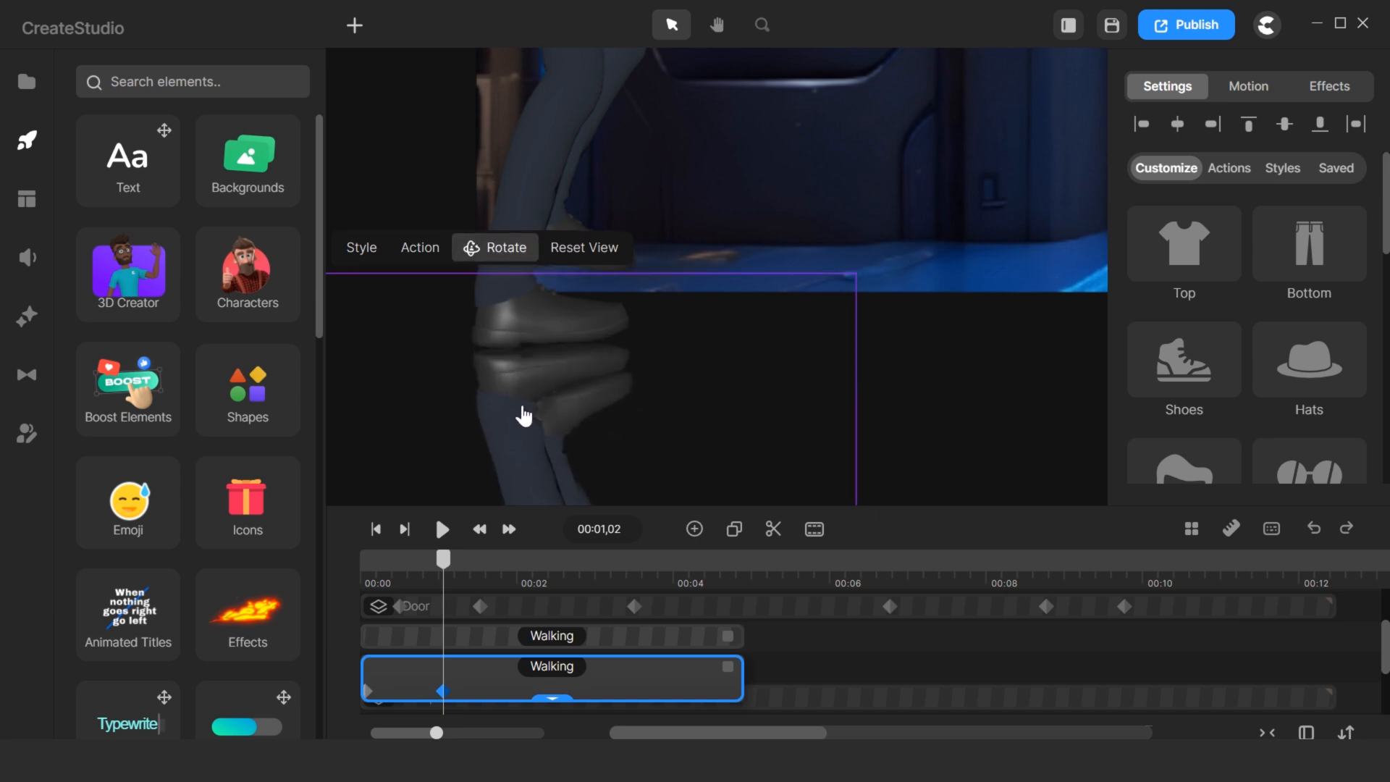
{"action": "left_click", "coordinate": [605, 444]}
{"action": "left_click", "coordinate": [541, 444]}
{"action": "left_click_drag", "start_coordinate": [853, 282], "coordinate": [884, 265]}
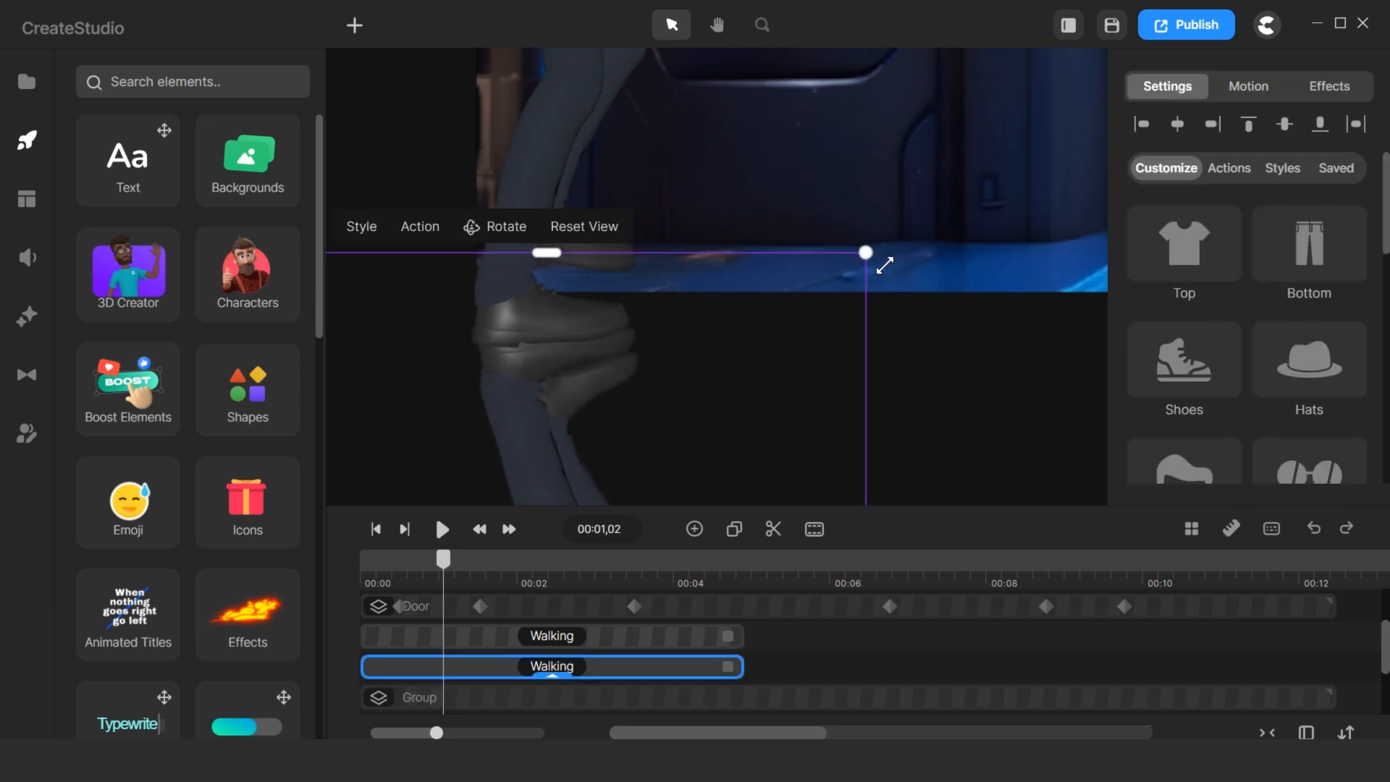
{"action": "left_click_drag", "start_coordinate": [598, 403], "coordinate": [593, 411]}
{"action": "left_click", "coordinate": [868, 412]}
Add a second animation to the flipped Walking clip using Position, Scale and Character View.
{"action": "left_click", "coordinate": [554, 675]}
{"action": "right_click", "coordinate": [551, 682]}
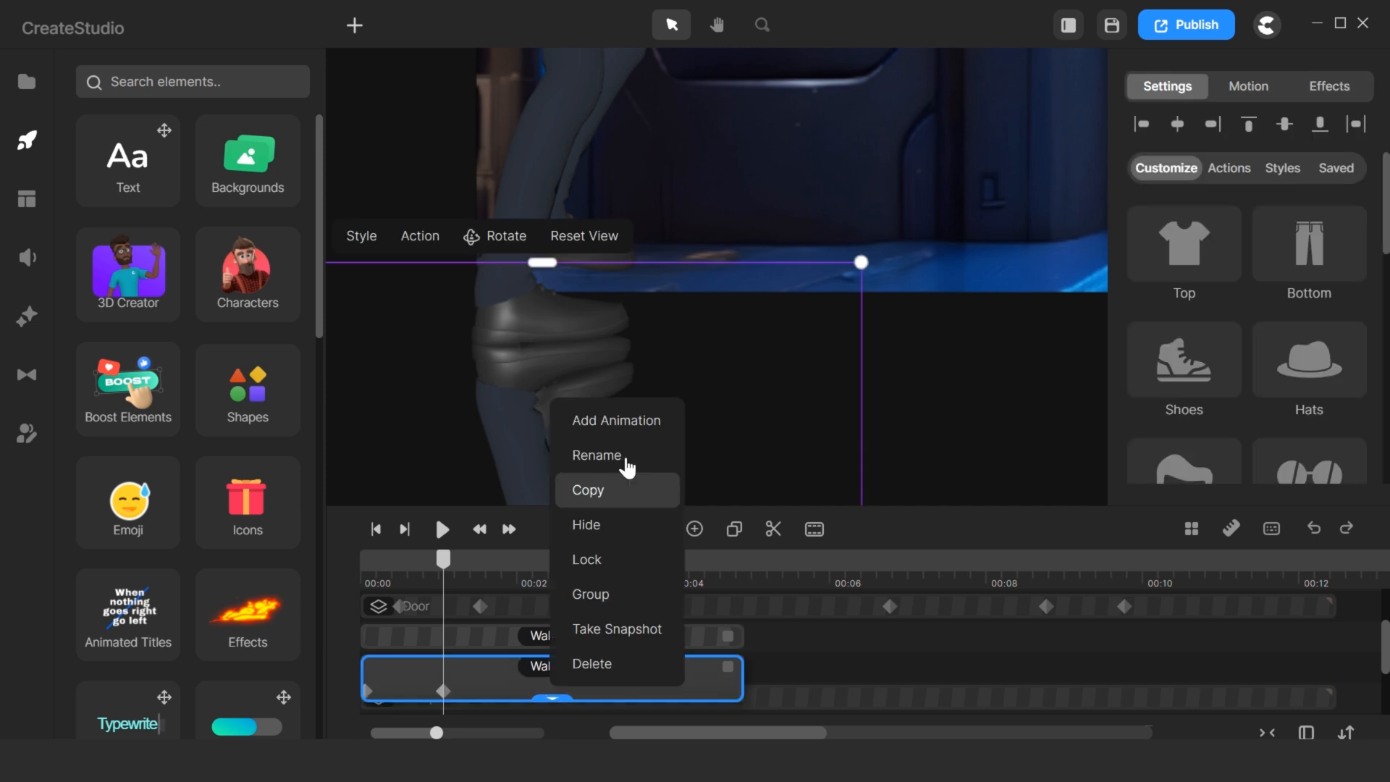
{"action": "left_click", "coordinate": [617, 420]}
{"action": "left_click", "coordinate": [598, 499]}
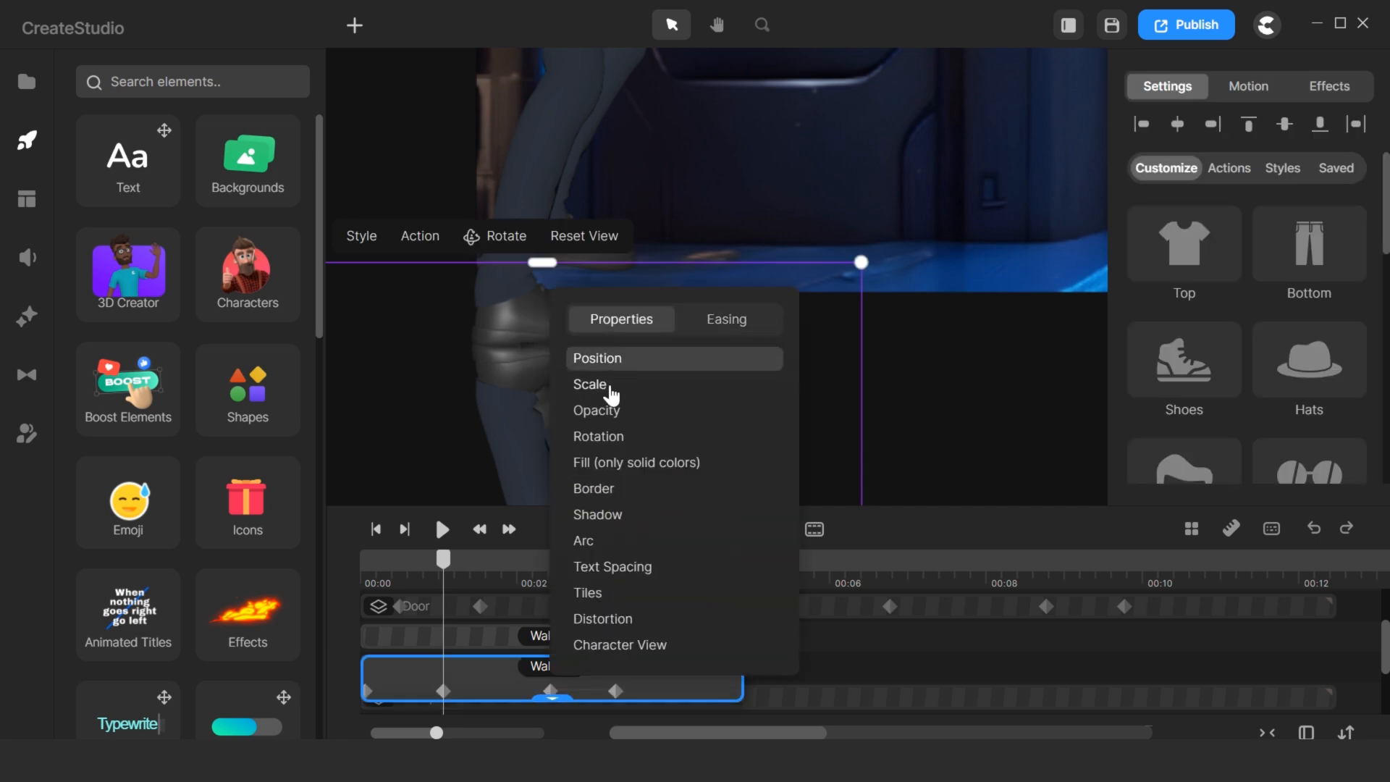
{"action": "left_click", "coordinate": [612, 389]}
{"action": "left_click", "coordinate": [590, 648]}
{"action": "left_click", "coordinate": [595, 693]}
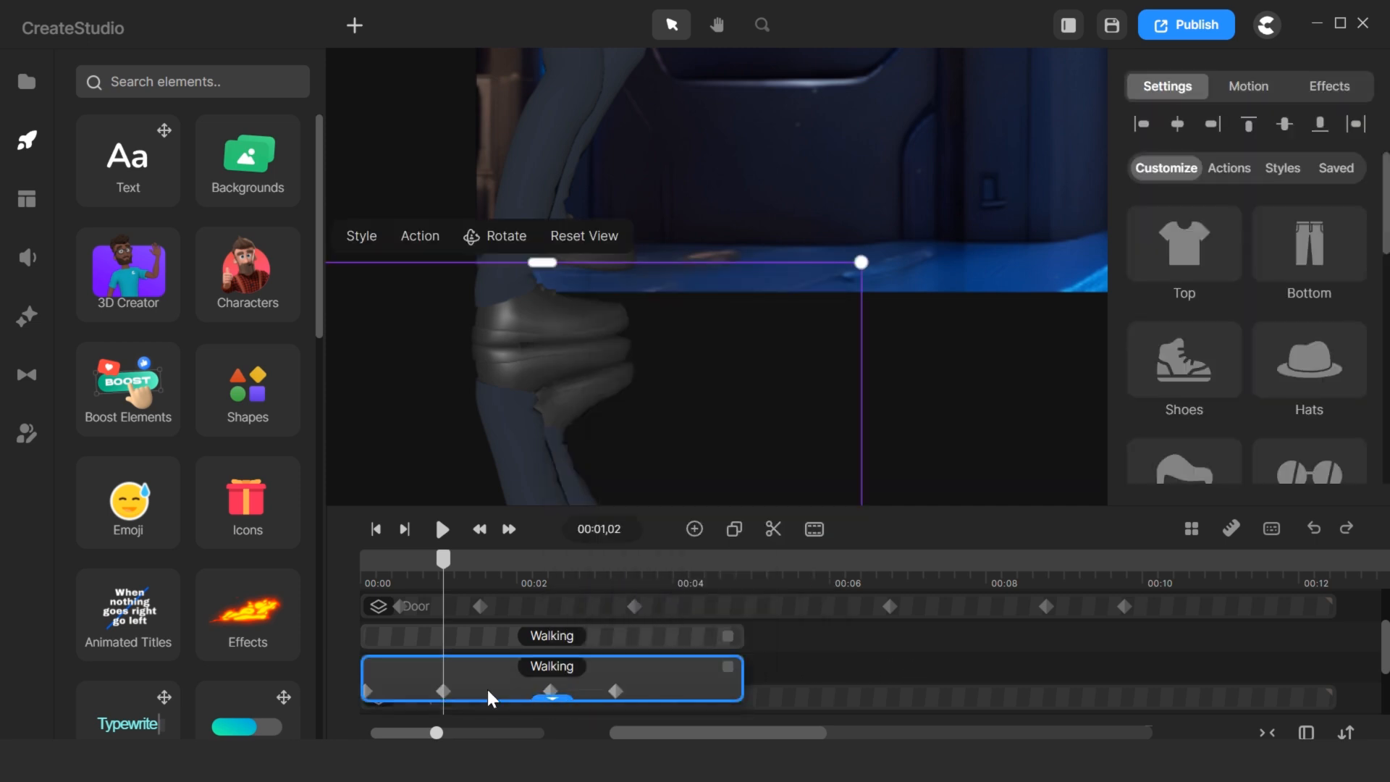
At the 00:01,27 keyframe, resize and move the flipped character so both shoes mirror the original's feet.
{"action": "left_click", "coordinate": [509, 691]}
{"action": "left_click", "coordinate": [910, 446]}
{"action": "left_click", "coordinate": [536, 680]}
{"action": "left_click_drag", "start_coordinate": [628, 452], "coordinate": [893, 420]}
{"action": "left_click_drag", "start_coordinate": [502, 284], "coordinate": [545, 292]}
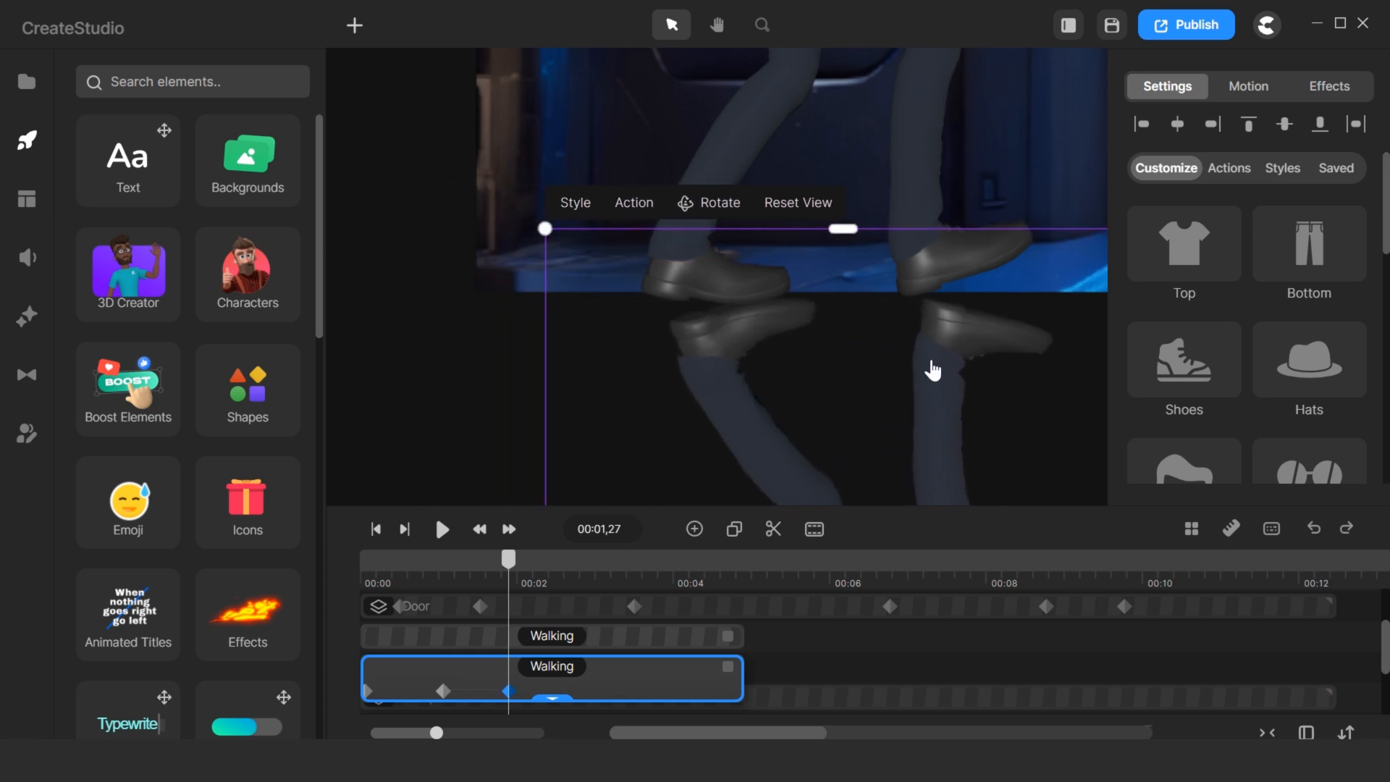
{"action": "left_click_drag", "start_coordinate": [931, 361], "coordinate": [907, 359]}
Add a third animation with Position and Scale to the flipped Walking clip and open its easing options.
{"action": "left_click", "coordinate": [645, 687]}
{"action": "left_click", "coordinate": [712, 344]}
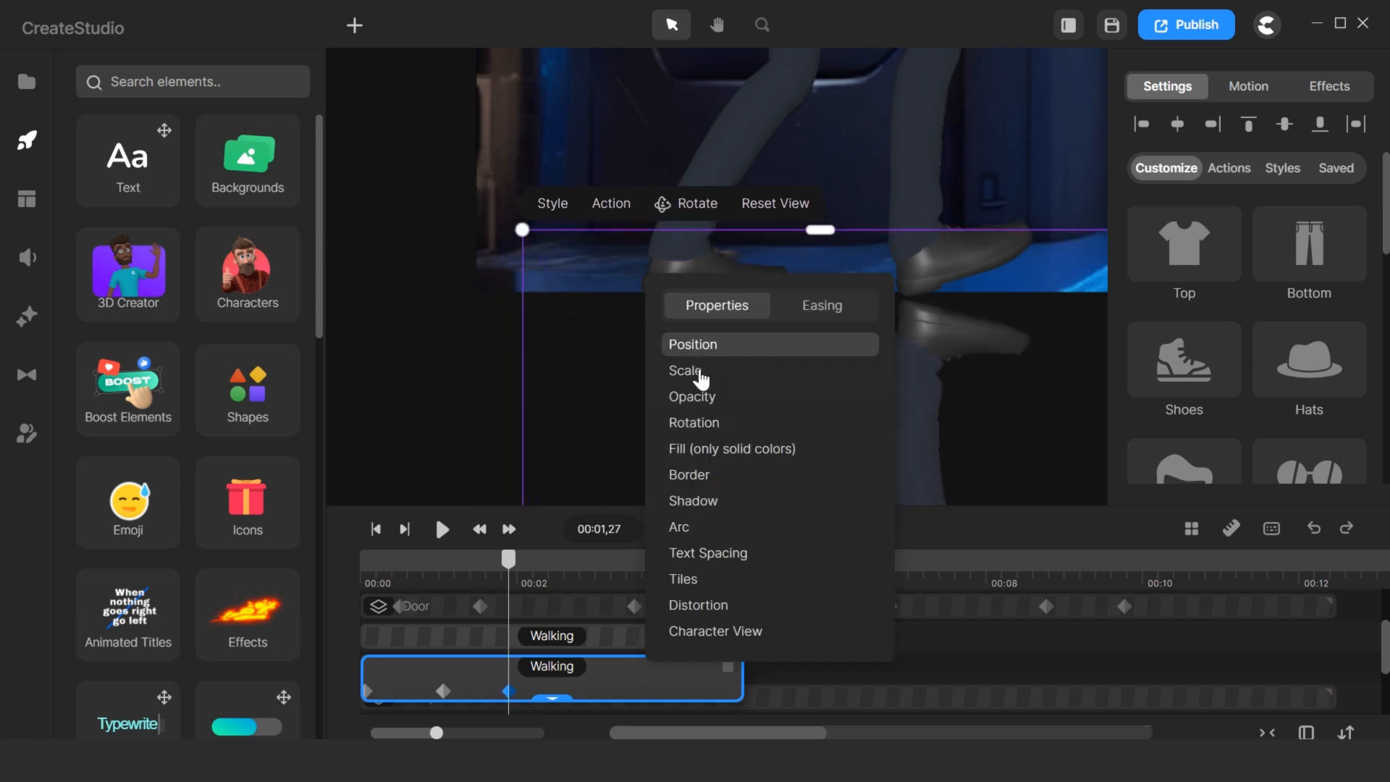
{"action": "left_click", "coordinate": [698, 371]}
{"action": "left_click", "coordinate": [822, 305]}
{"action": "left_click", "coordinate": [673, 694]}
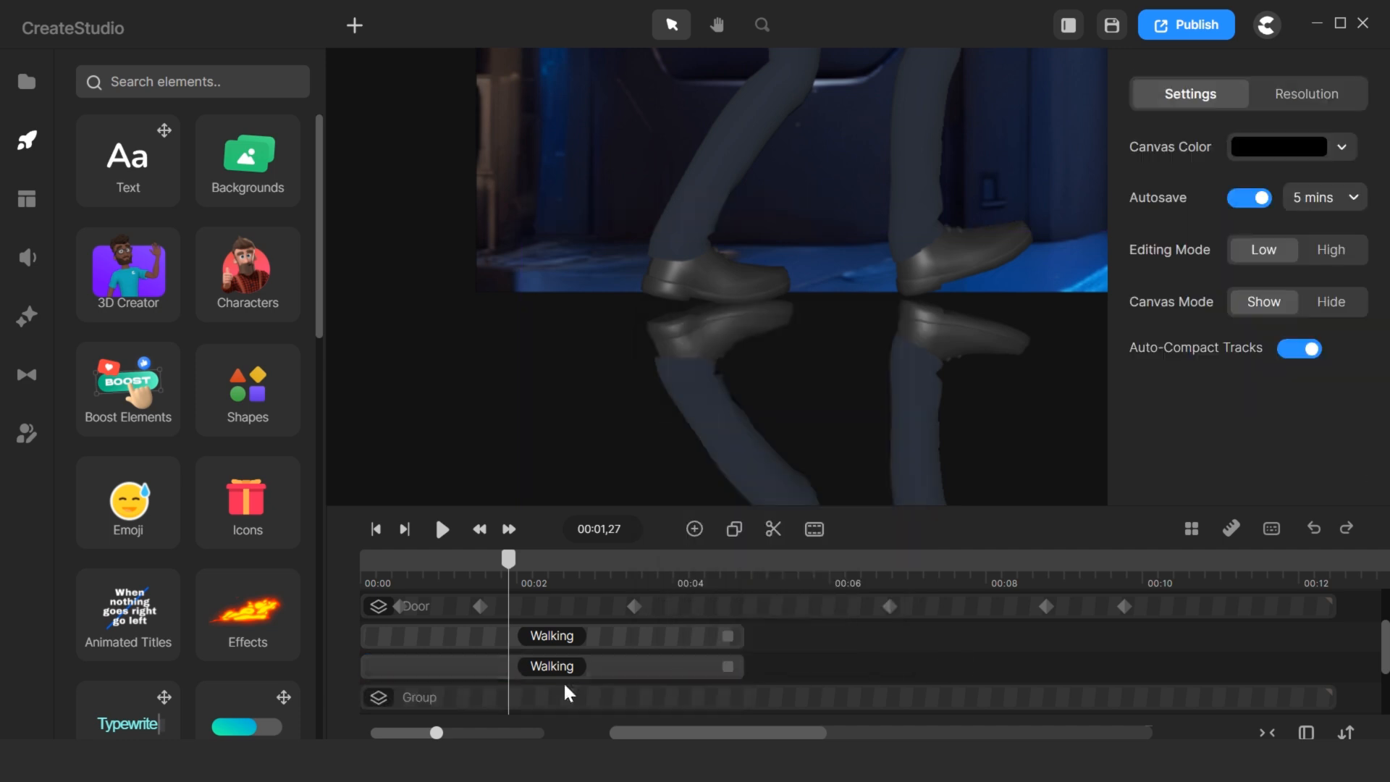
At the 00:02,22 keyframe, move the flipped character under the original so that their shoes meet.
{"action": "left_click", "coordinate": [562, 687]}
{"action": "left_click", "coordinate": [574, 691]}
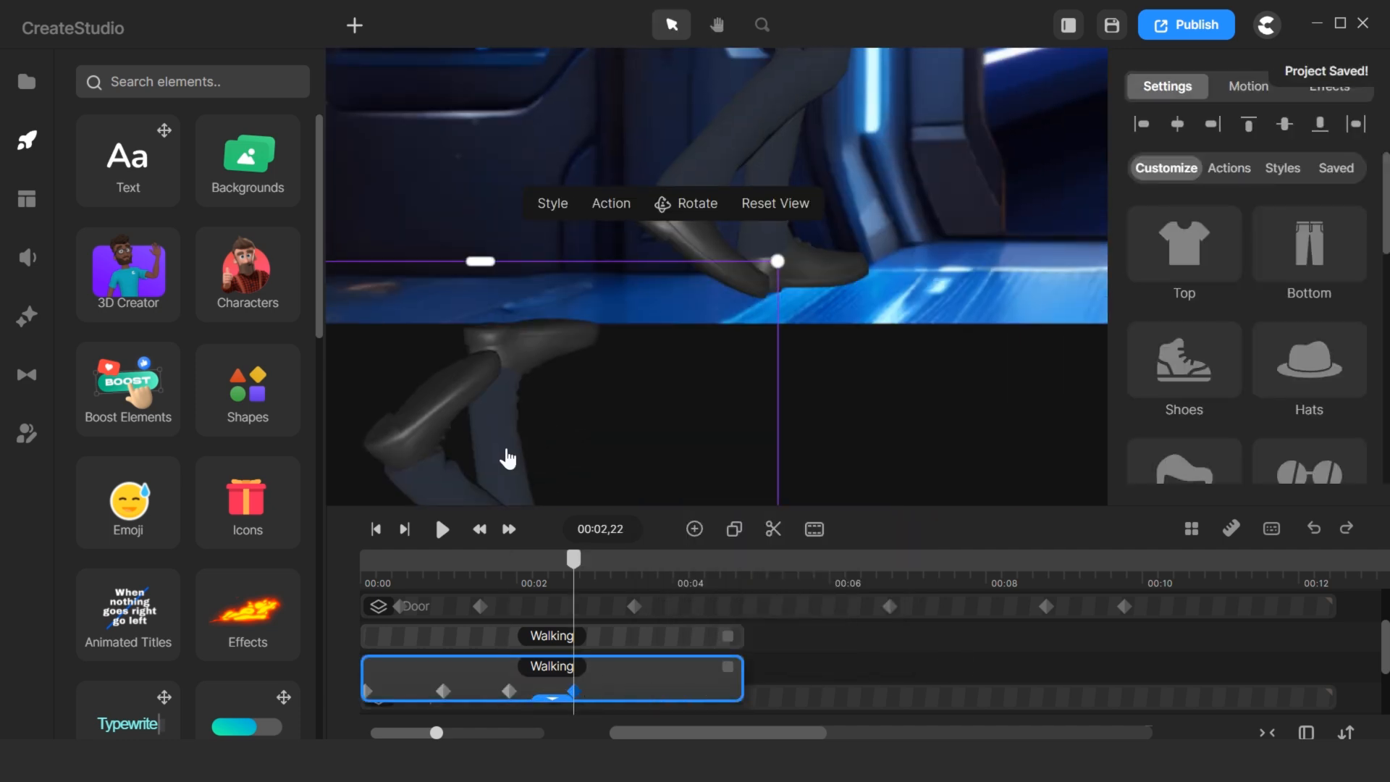
{"action": "left_click_drag", "start_coordinate": [1053, 345], "coordinate": [948, 363]}
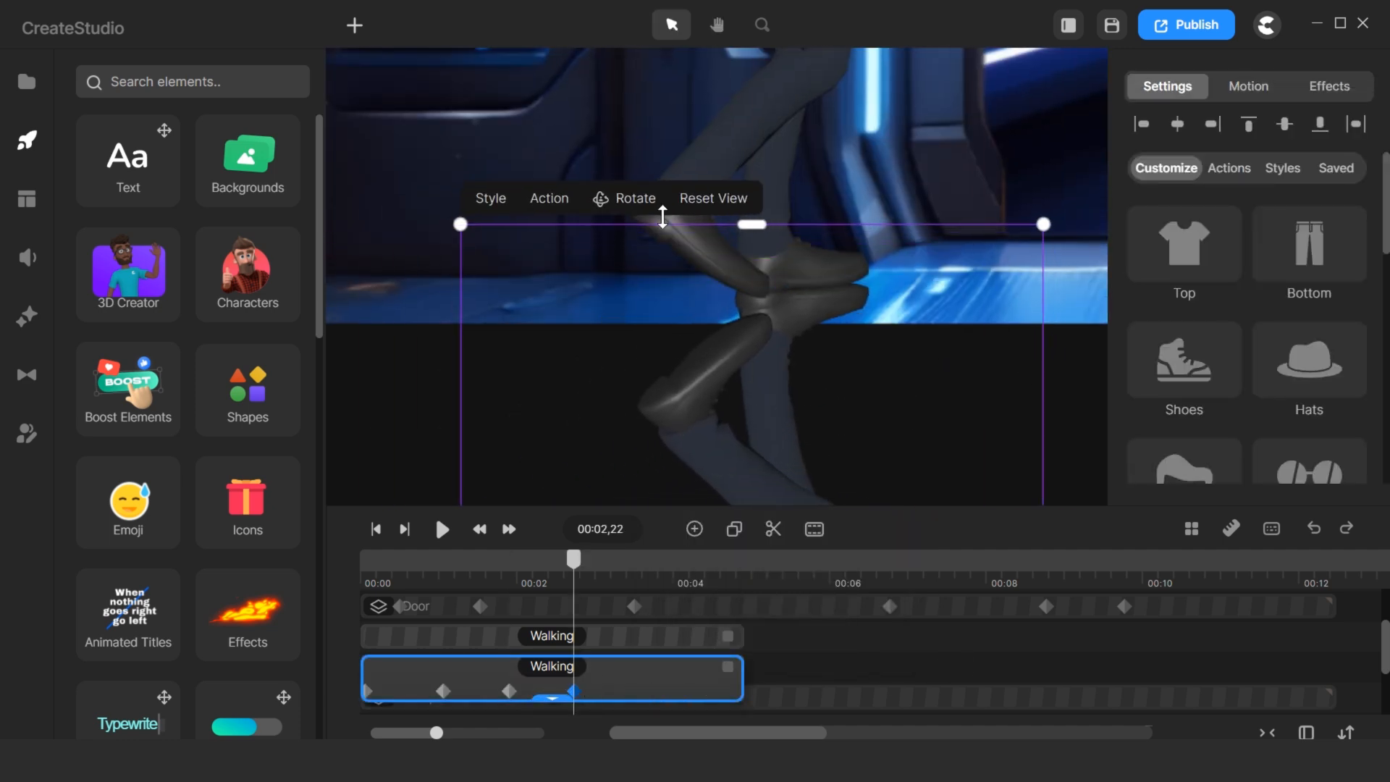
{"action": "left_click", "coordinate": [1079, 413]}
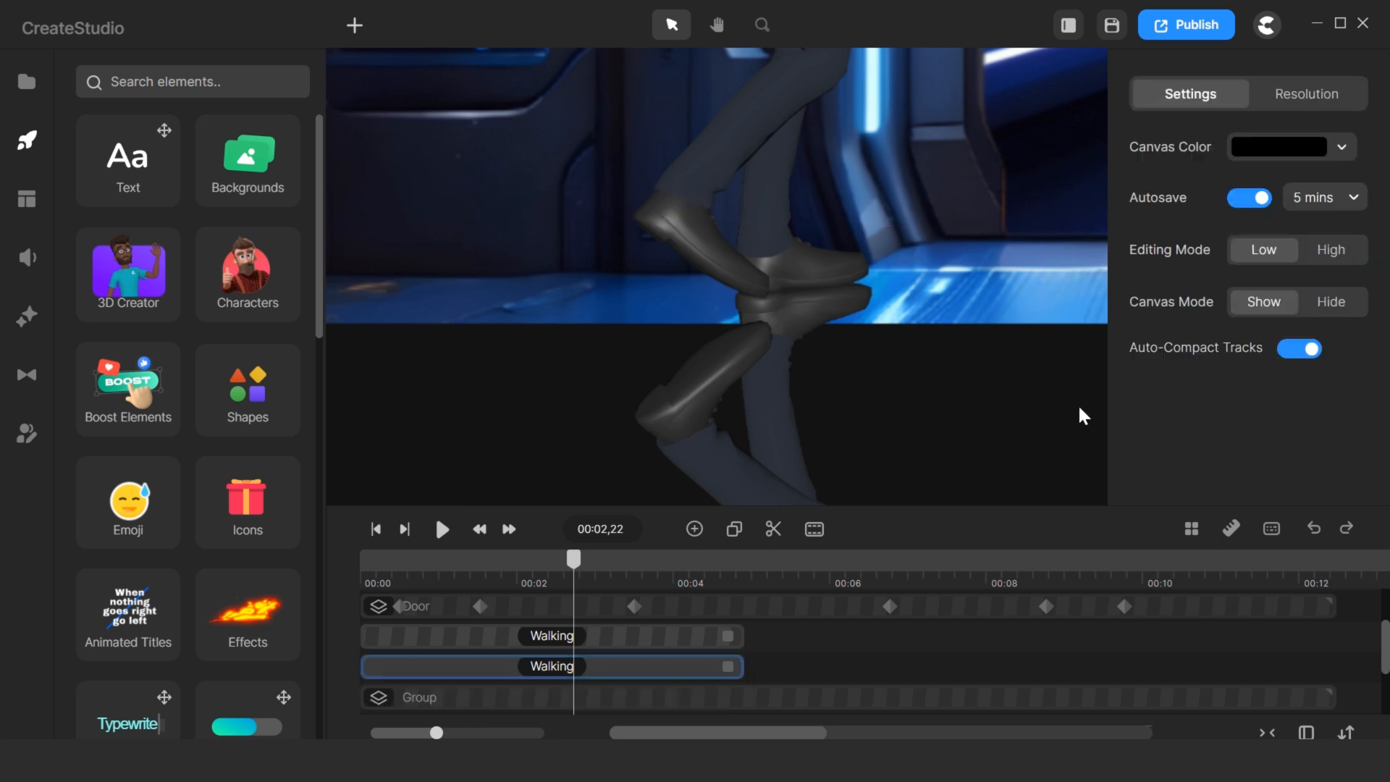
Nudge the flipped character at 00:02,22 and add a fourth animation with Position, Scale and Character View to its Walking clip.
{"action": "left_click", "coordinate": [793, 415]}
{"action": "left_click_drag", "start_coordinate": [792, 415], "coordinate": [793, 411]}
{"action": "left_click", "coordinate": [553, 676]}
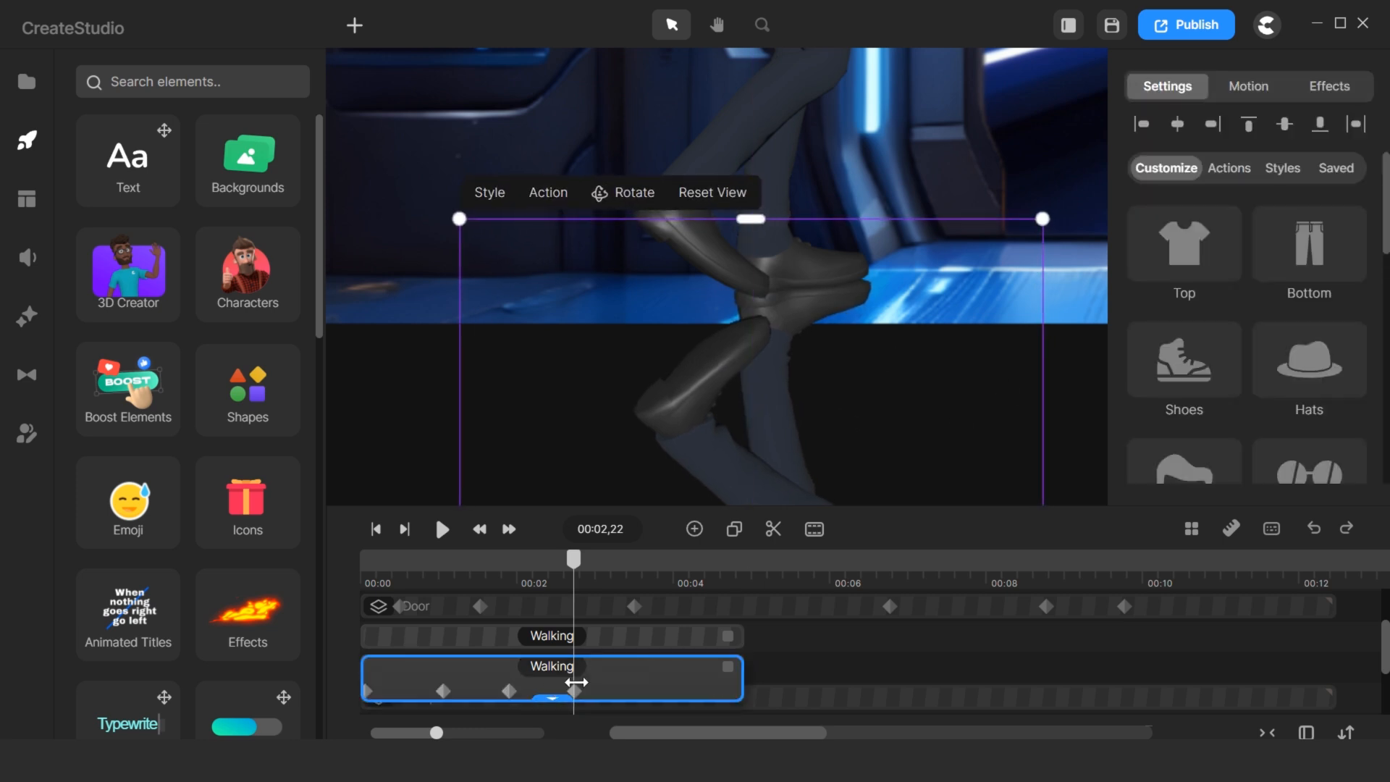
{"action": "right_click", "coordinate": [574, 691]}
{"action": "left_click", "coordinate": [687, 348]}
{"action": "left_click", "coordinate": [675, 359]}
{"action": "left_click", "coordinate": [658, 387]}
{"action": "left_click", "coordinate": [660, 640]}
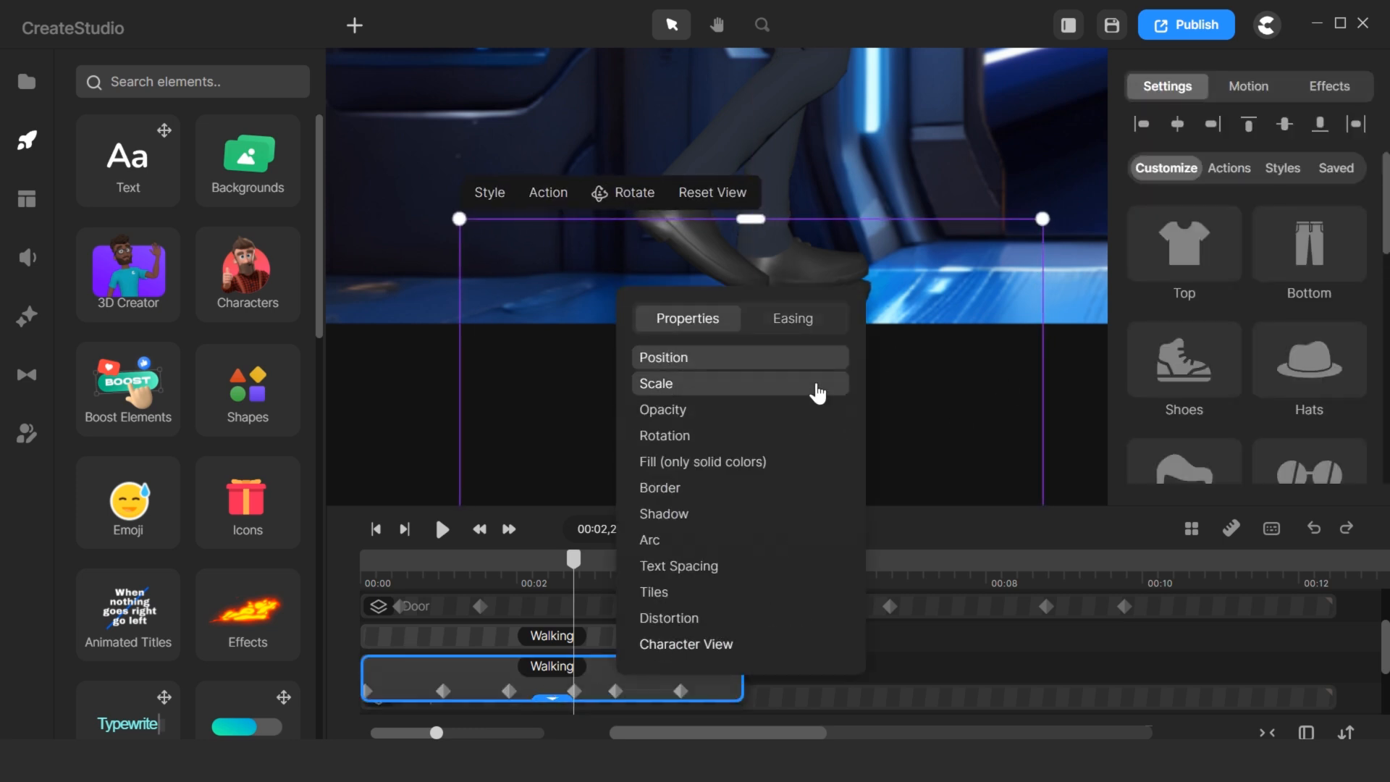
Set the fourth animation's easing to Linear and move its end keyframe to 00:03,17.
{"action": "left_click", "coordinate": [793, 319]}
{"action": "left_click", "coordinate": [667, 496]}
{"action": "right_click", "coordinate": [647, 690]}
{"action": "right_click", "coordinate": [597, 690]}
{"action": "left_click_drag", "start_coordinate": [680, 691], "coordinate": [640, 691]}
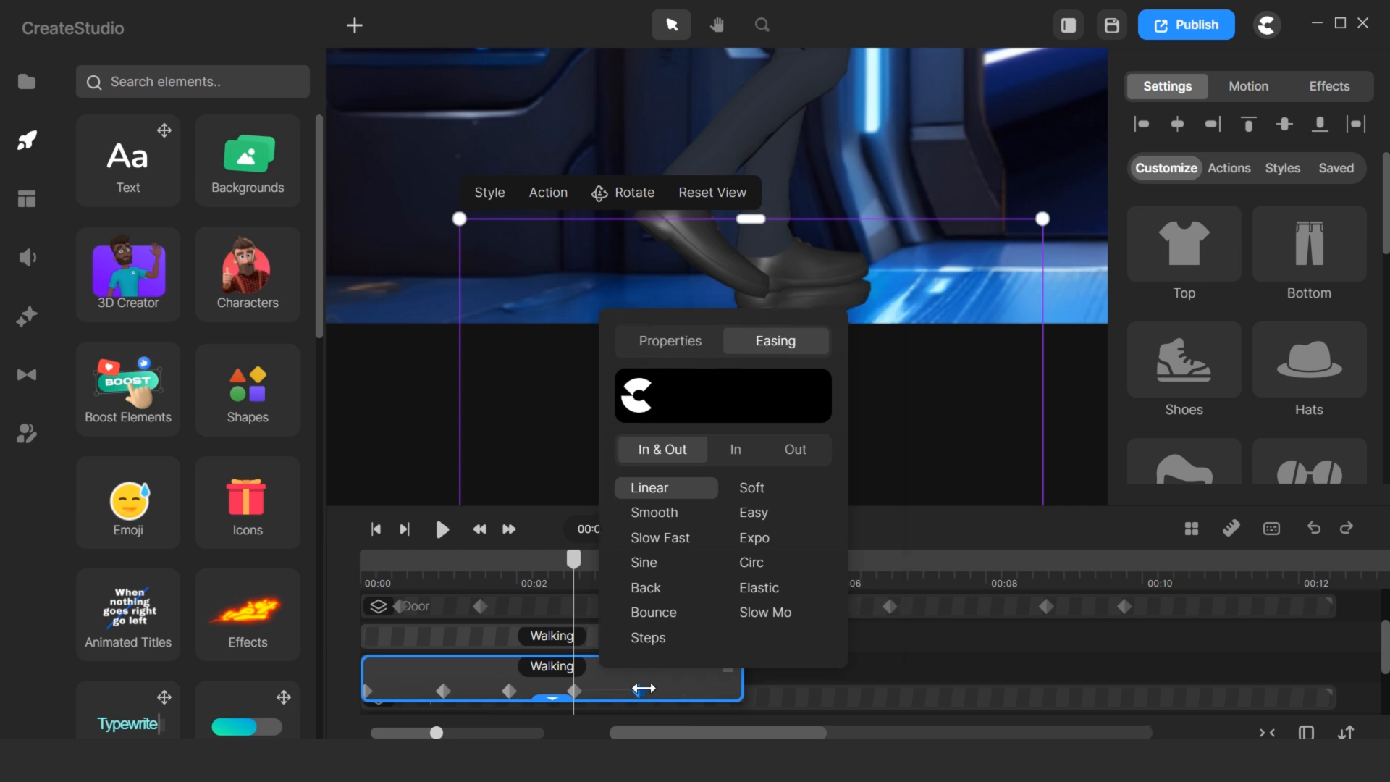
At the 00:03,17 keyframe, move the flipped character under the original and narrow it slightly so their shoes meet.
{"action": "left_click", "coordinate": [639, 690]}
{"action": "key", "text": "space"}
{"action": "left_click_drag", "start_coordinate": [896, 400], "coordinate": [607, 415]}
{"action": "left_click_drag", "start_coordinate": [487, 463], "coordinate": [761, 429]}
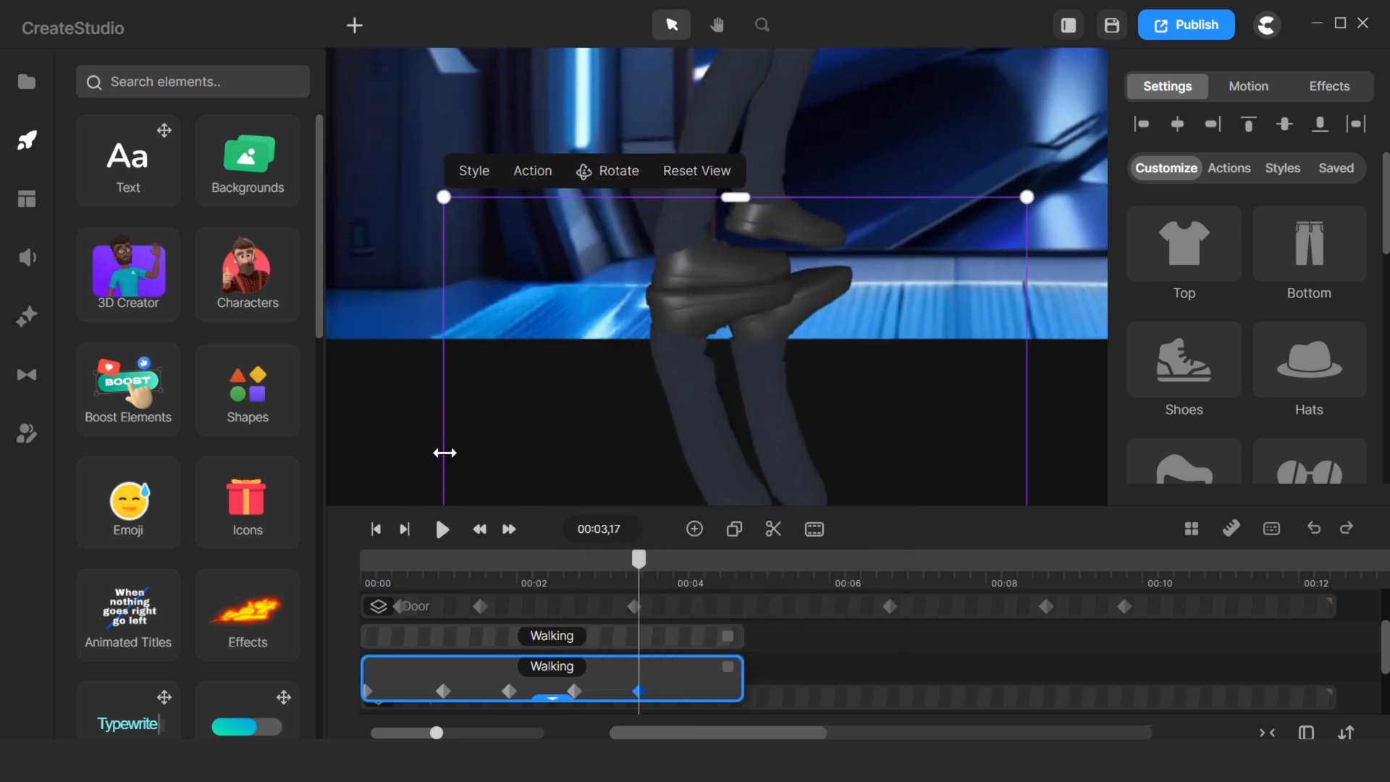
{"action": "left_click_drag", "start_coordinate": [445, 452], "coordinate": [453, 453]}
Add a fifth animation with Position, Scale and Linear easing to the flipped Walking clip, ending at 00:04,12.
{"action": "right_click", "coordinate": [673, 681]}
{"action": "left_click", "coordinate": [730, 413]}
{"action": "left_click", "coordinate": [733, 353]}
{"action": "left_click", "coordinate": [729, 378]}
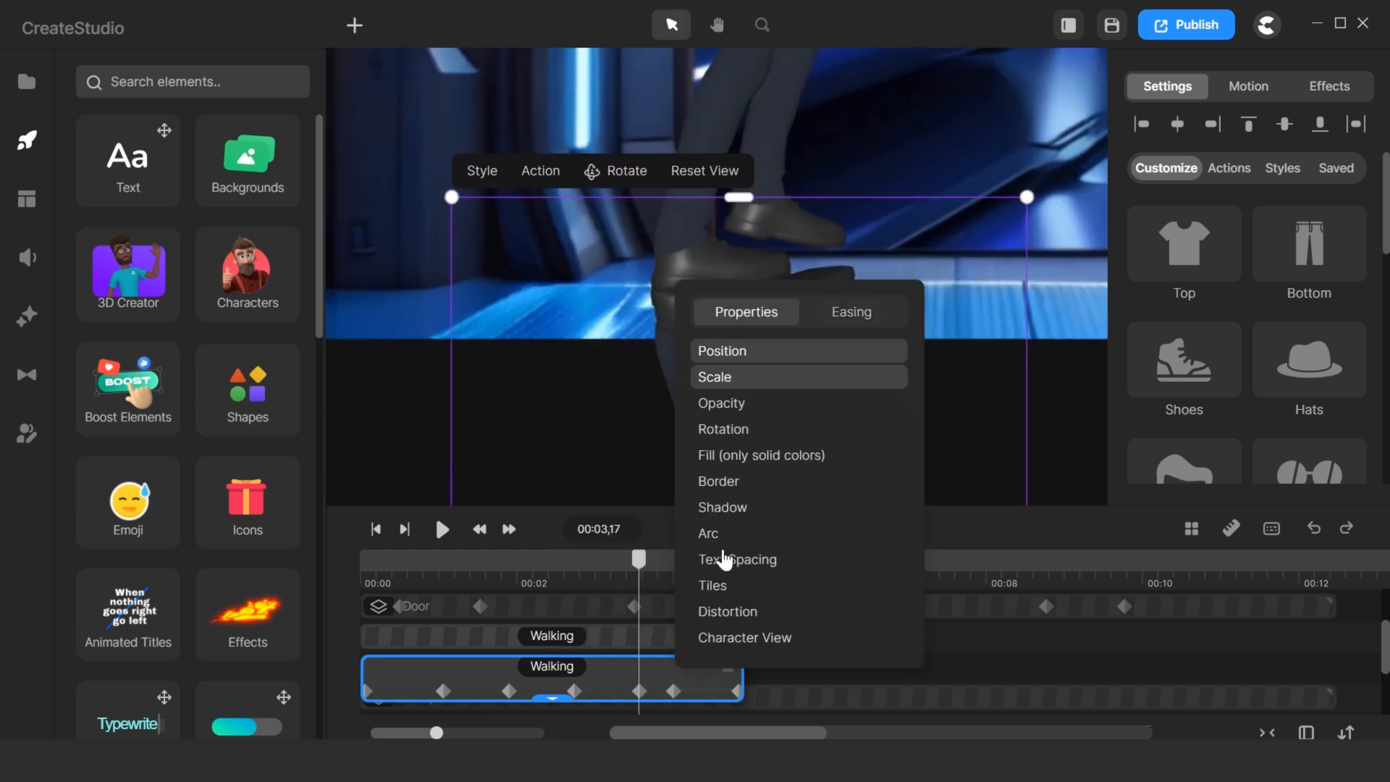
{"action": "left_click", "coordinate": [850, 313]}
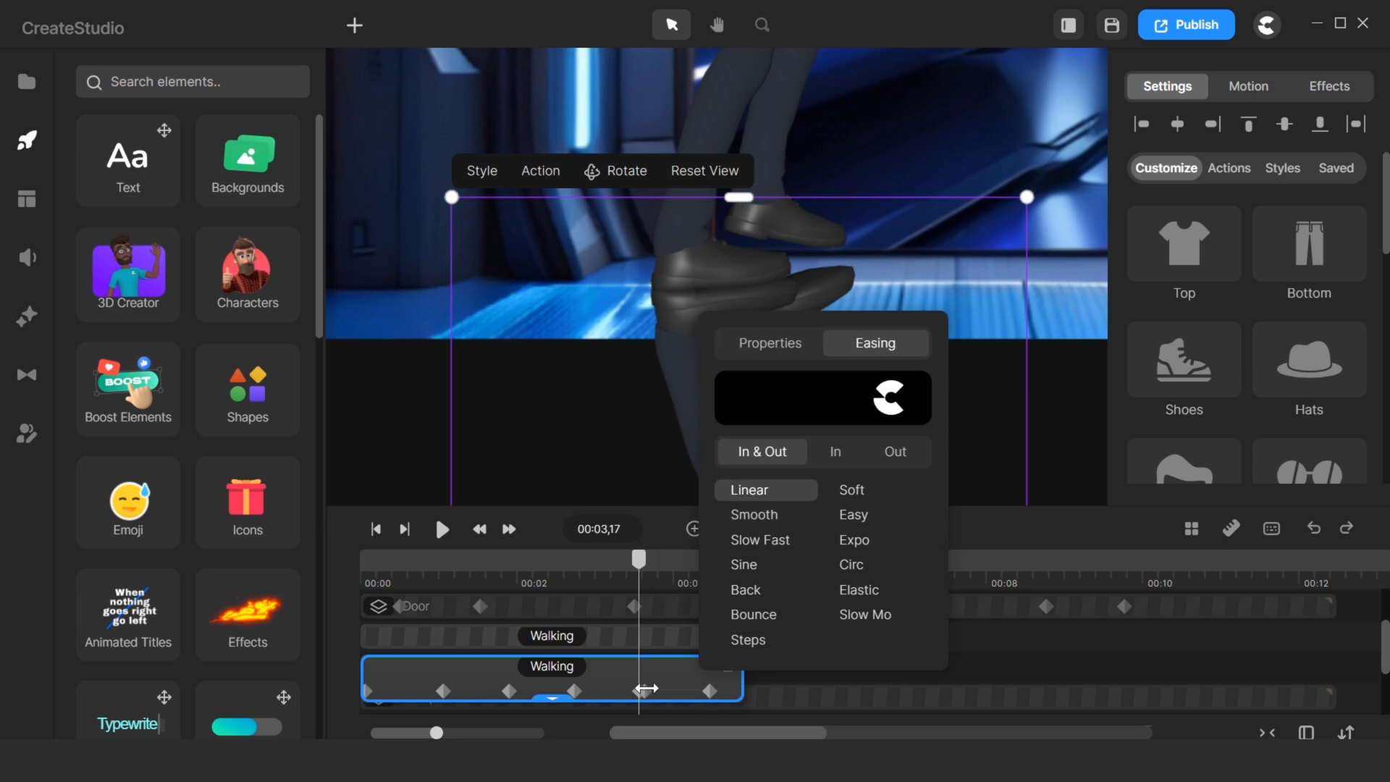
{"action": "left_click", "coordinate": [705, 690]}
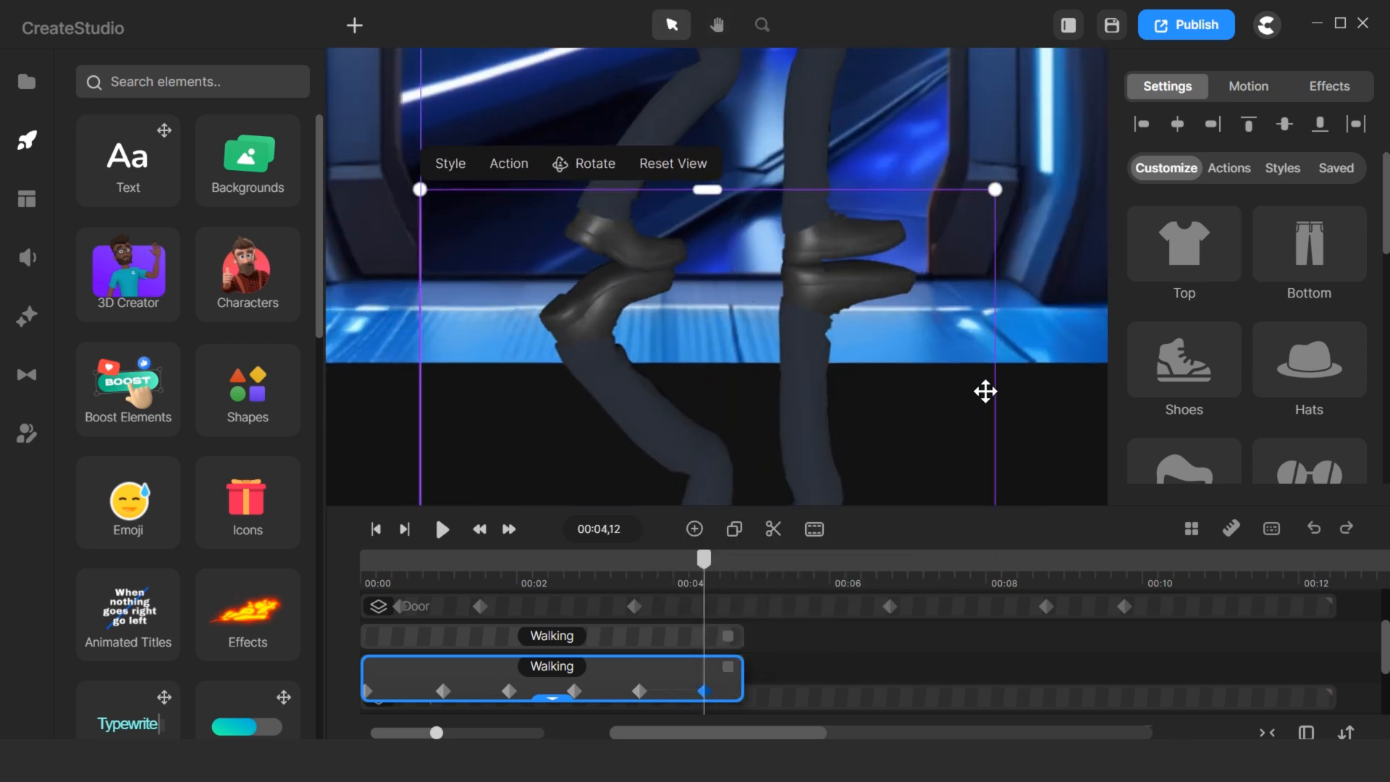
At the 00:04,12 keyframe, shrink, rotate and reposition the flipped character so both shoes mirror the original's feet.
{"action": "left_click_drag", "start_coordinate": [797, 413], "coordinate": [802, 371]}
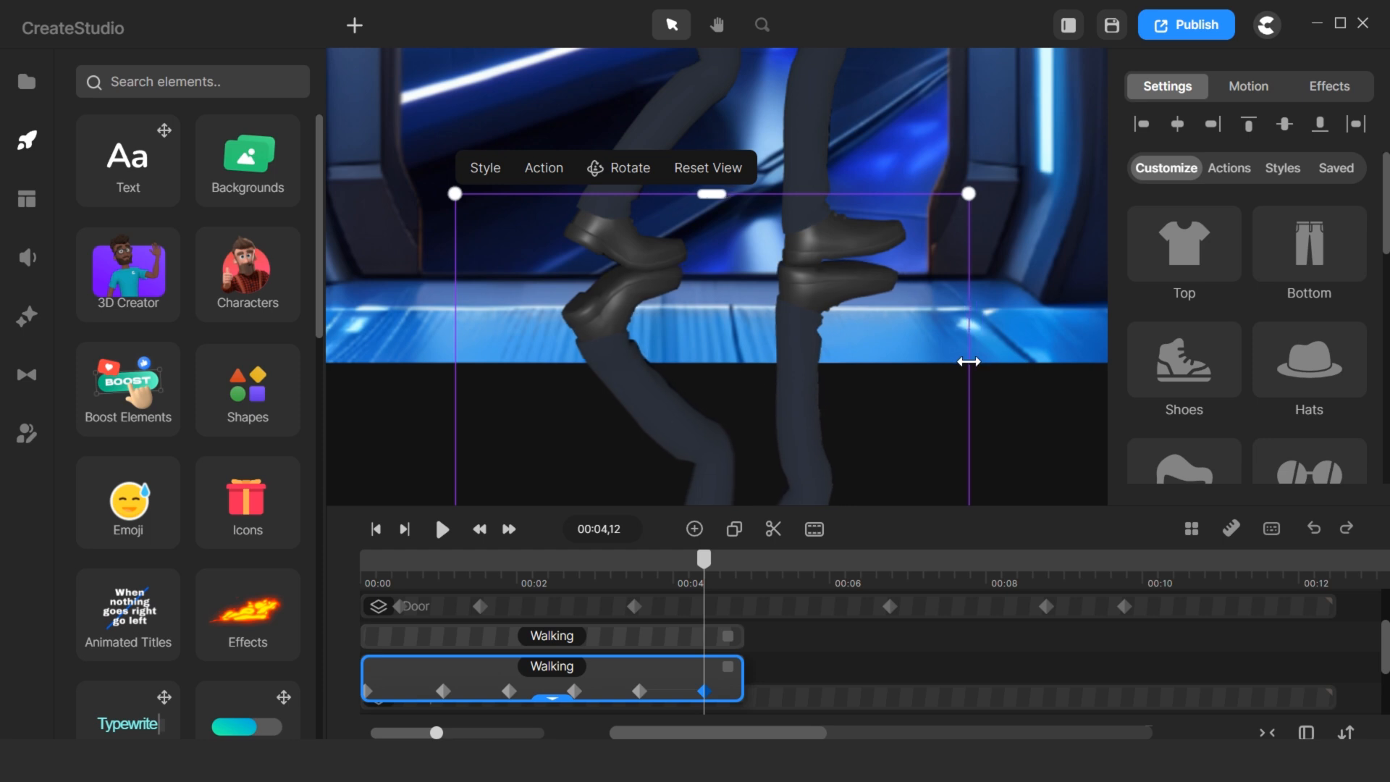
{"action": "left_click", "coordinate": [624, 167]}
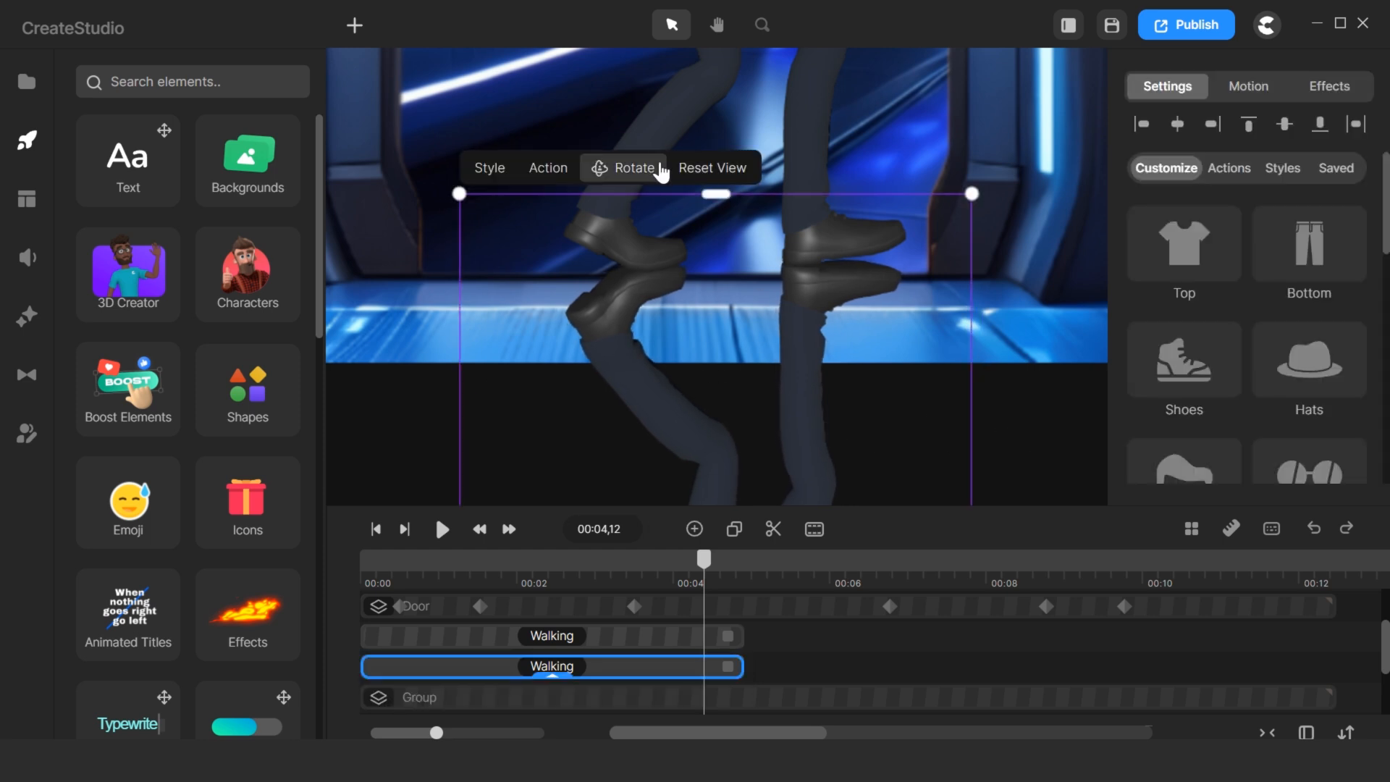
{"action": "mouse_move", "coordinate": [760, 395]}
{"action": "left_mouse_down"}
{"action": "mouse_move", "coordinate": [751, 385]}
{"action": "mouse_move", "coordinate": [755, 397]}
{"action": "left_mouse_up"}
{"action": "left_click", "coordinate": [1074, 419]}
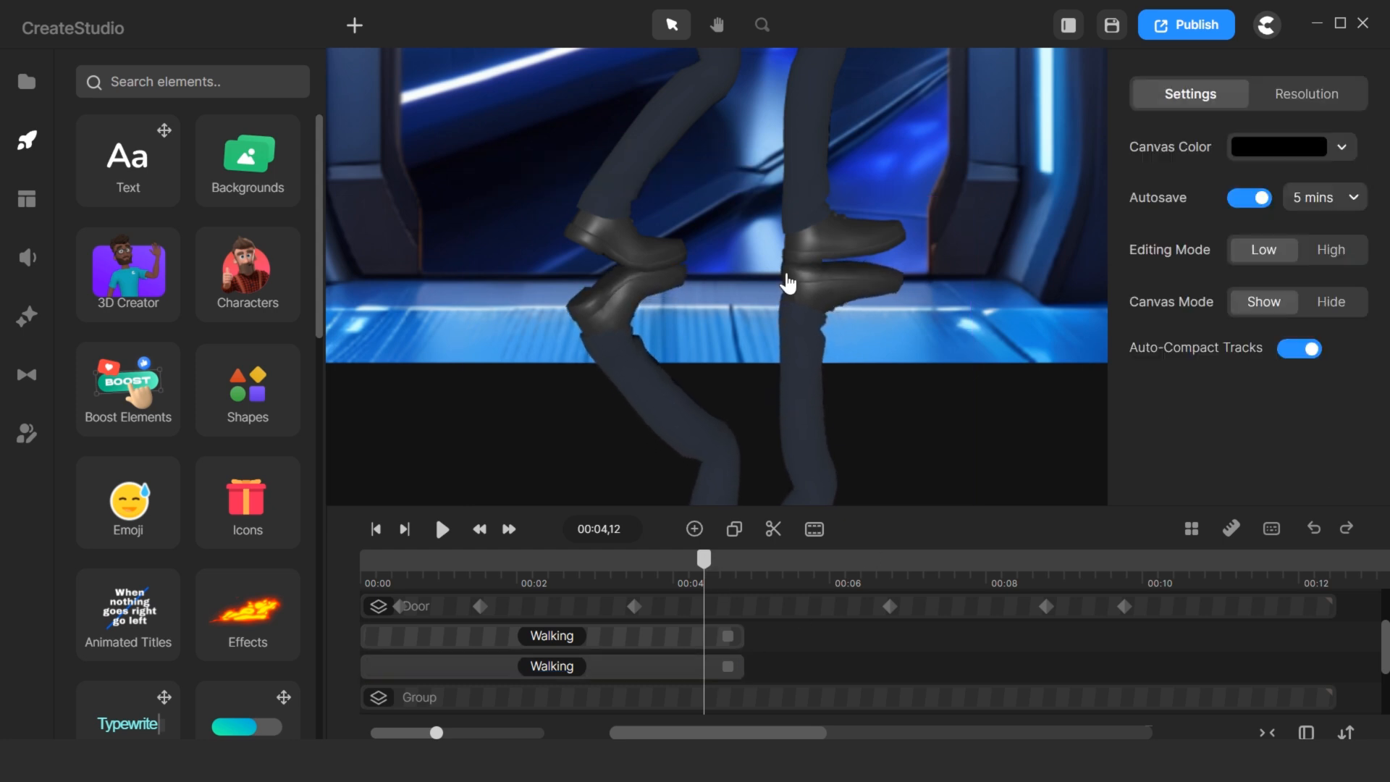
Add a sixth animation with Position, Scale and Character View near the end of the flipped Walking clip.
{"action": "left_click_drag", "start_coordinate": [703, 559], "coordinate": [738, 571]}
{"action": "left_click", "coordinate": [702, 689]}
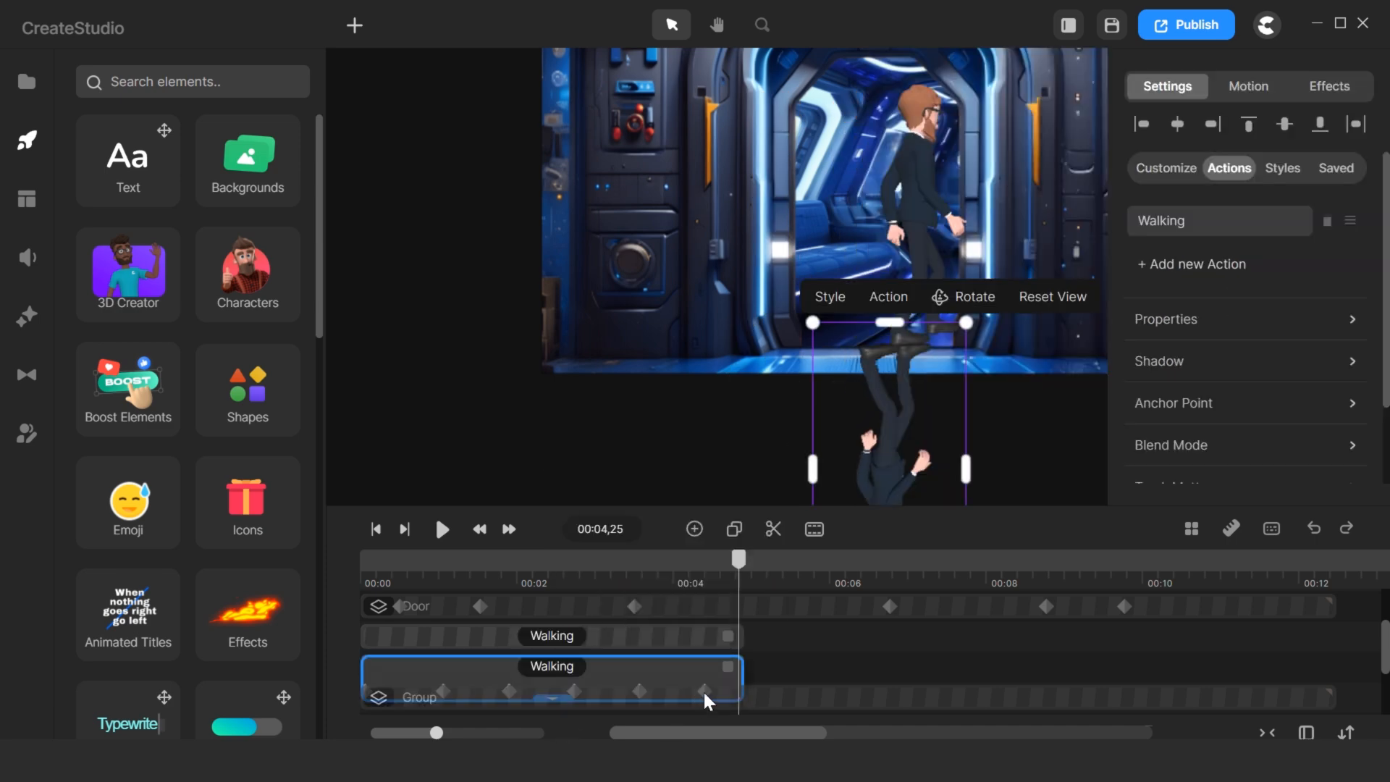
{"action": "right_click", "coordinate": [723, 693]}
{"action": "left_click", "coordinate": [794, 355]}
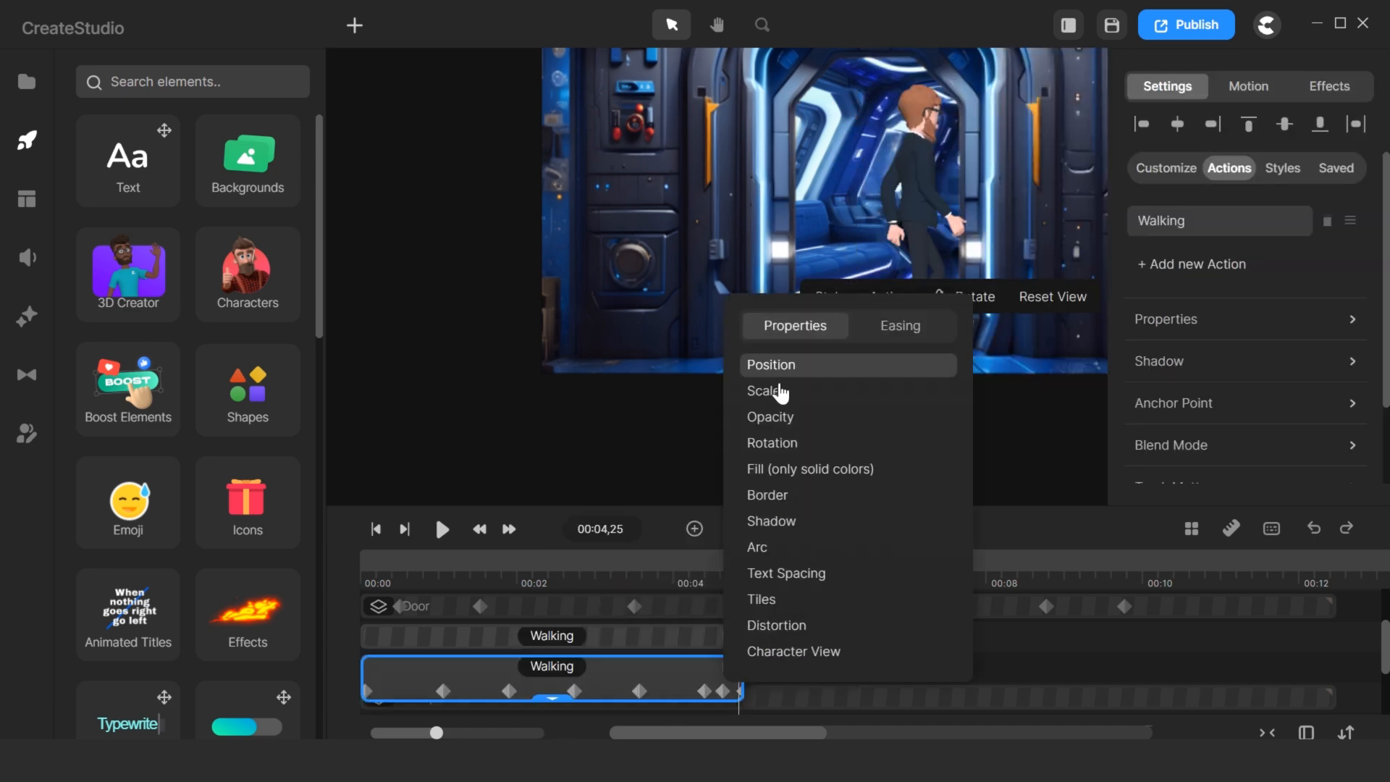
{"action": "left_click", "coordinate": [780, 391]}
{"action": "left_click", "coordinate": [782, 650]}
{"action": "left_click_drag", "start_coordinate": [437, 732], "coordinate": [502, 732]}
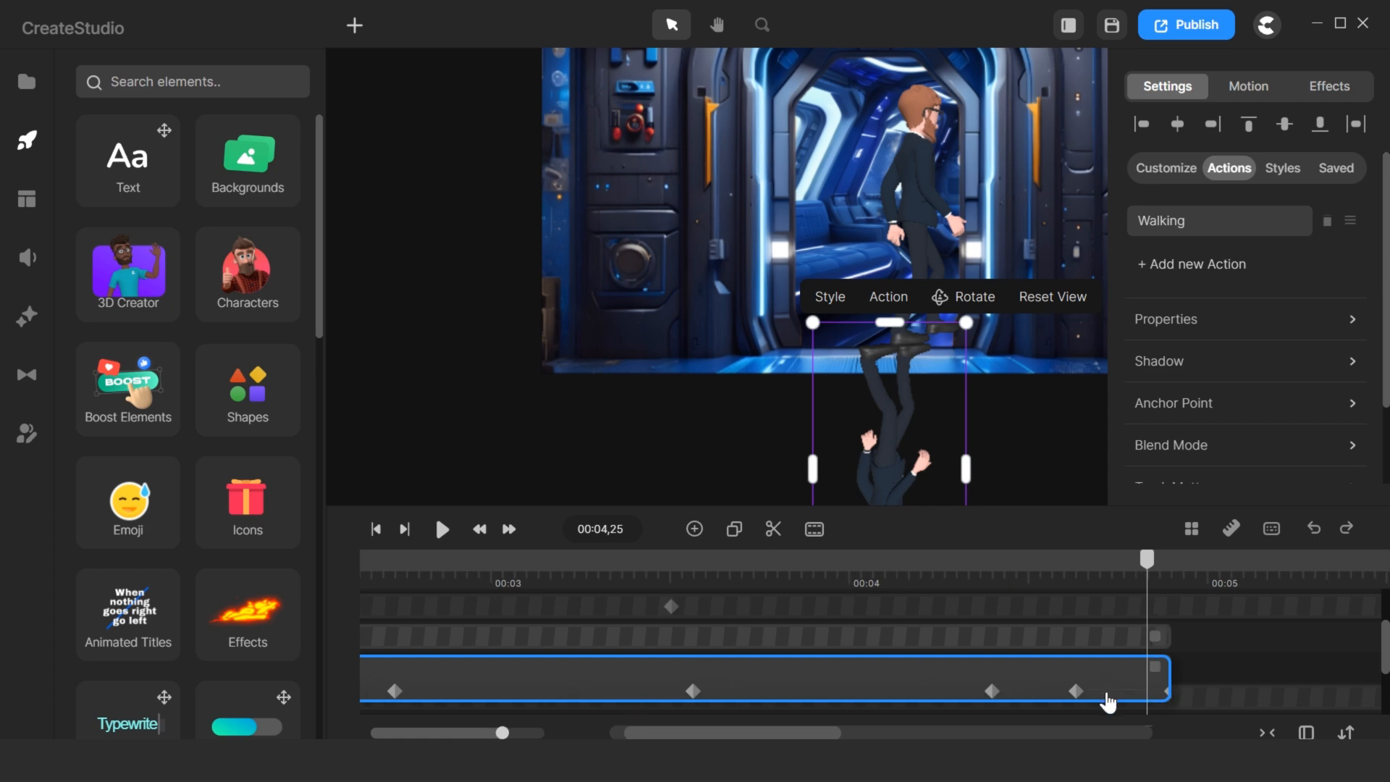
{"action": "left_click_drag", "start_coordinate": [1083, 691], "coordinate": [1158, 689]}
At the last keyframe, move the flipped character under the original's feet.
{"action": "left_click_drag", "start_coordinate": [967, 367], "coordinate": [823, 371]}
{"action": "scroll", "coordinate": [781, 383], "scroll_direction": "up", "scroll_amount": 5}
{"action": "left_click_drag", "start_coordinate": [711, 380], "coordinate": [810, 374]}
{"action": "scroll", "coordinate": [1013, 434], "scroll_direction": "down", "scroll_amount": 5}
{"action": "left_click", "coordinate": [1239, 629]}
Move the flipped Walking clip's last keyframe back to 00:04,16.
{"action": "left_click_drag", "start_coordinate": [1140, 571], "coordinate": [1038, 577]}
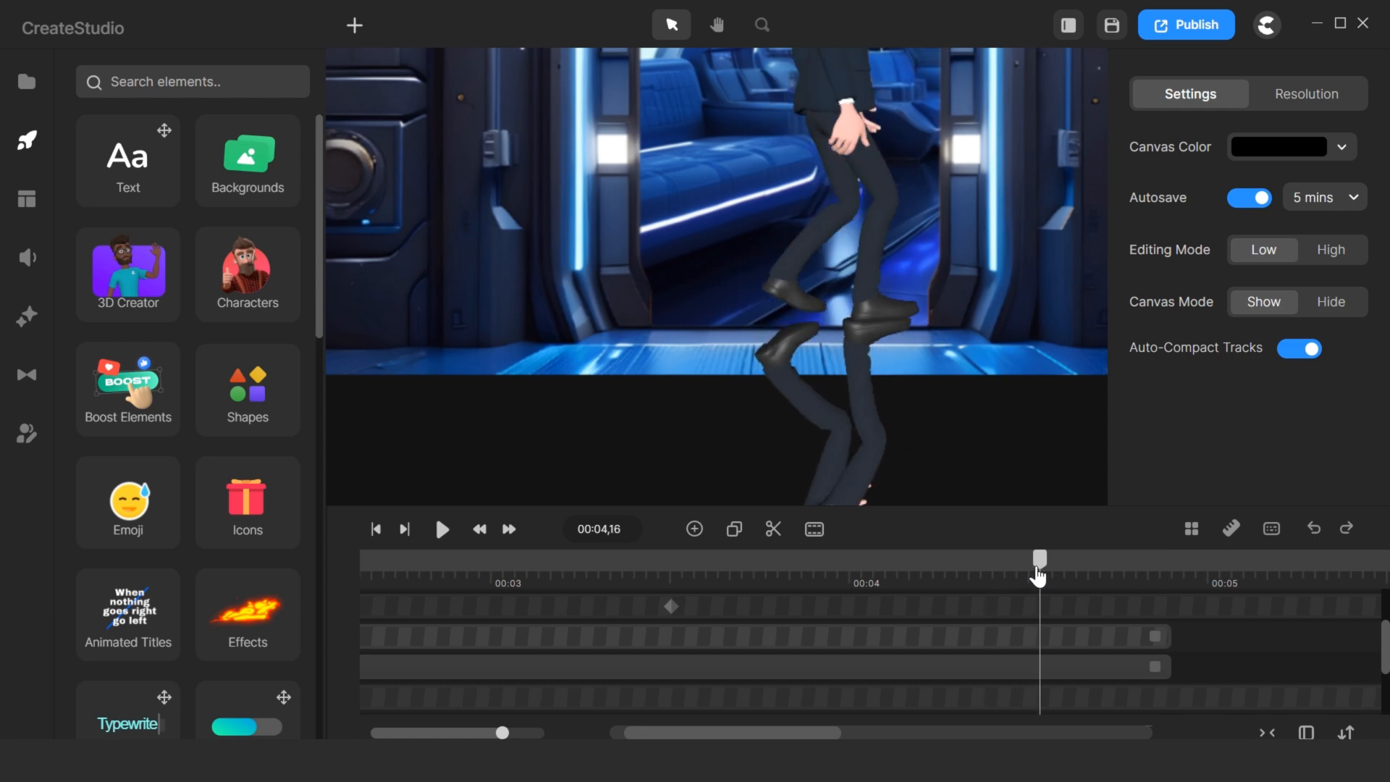
{"action": "left_click", "coordinate": [707, 679]}
{"action": "left_click_drag", "start_coordinate": [708, 733], "coordinate": [680, 733]}
{"action": "left_click", "coordinate": [1237, 682]}
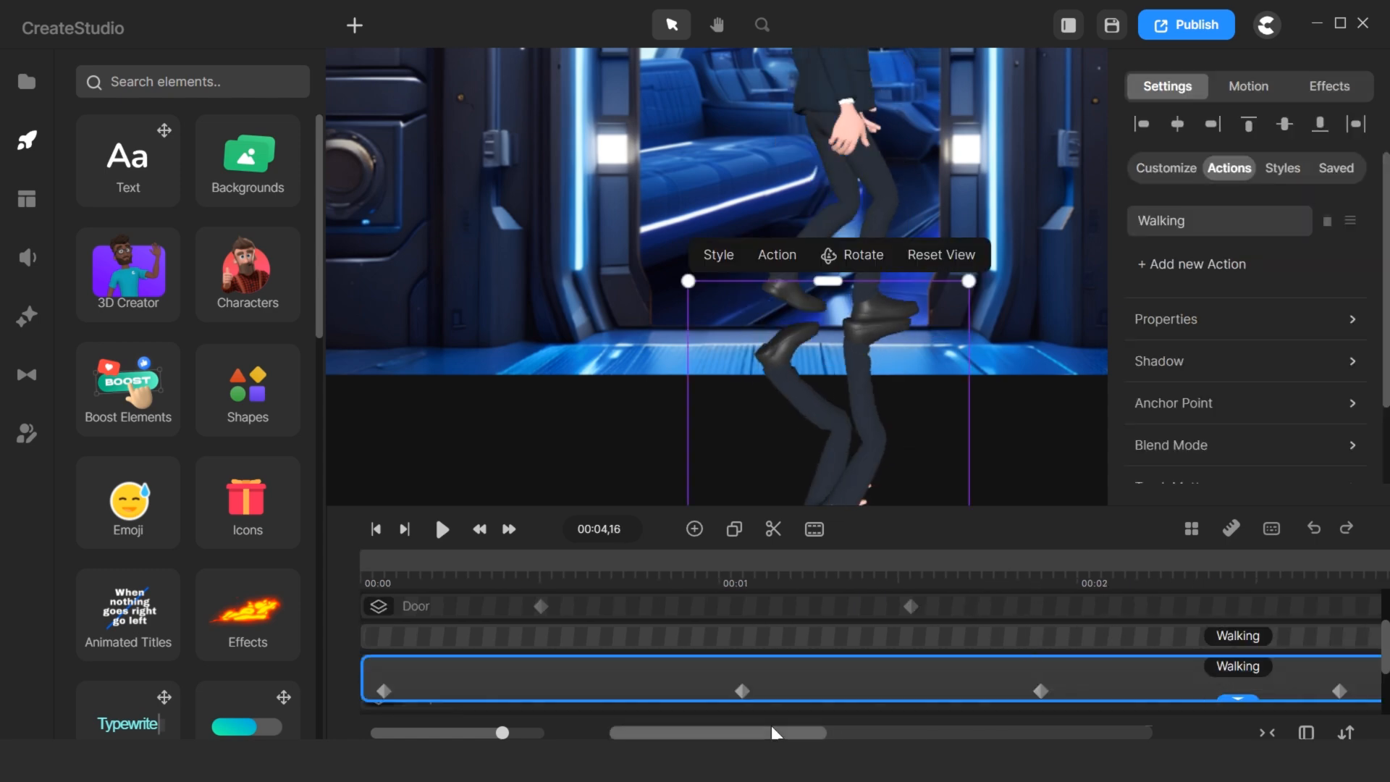
{"action": "left_click_drag", "start_coordinate": [806, 734], "coordinate": [822, 737]}
{"action": "left_click_drag", "start_coordinate": [985, 691], "coordinate": [871, 690]}
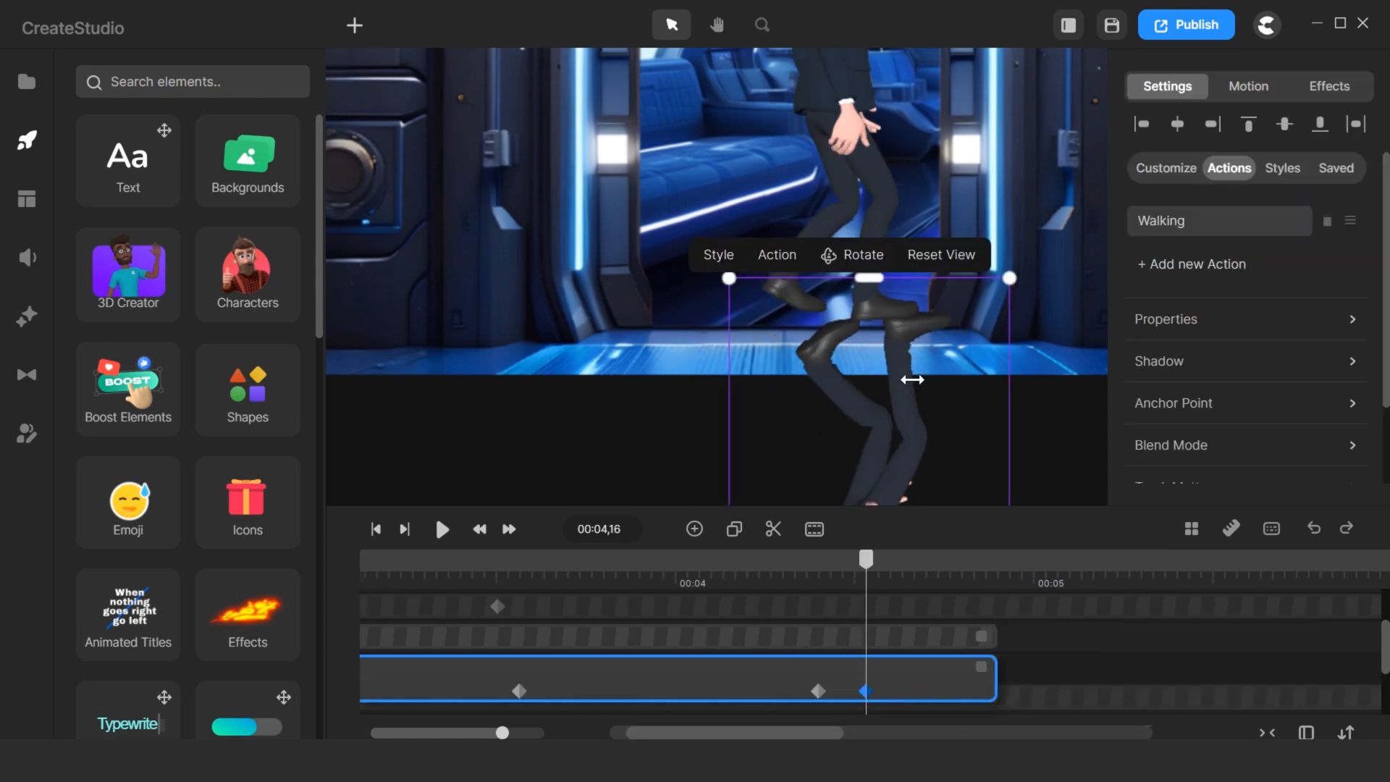
Check how the flipped character's shoes line up with the original's at 00:04,10 and return to the timeline start.
{"action": "scroll", "coordinate": [846, 373], "scroll_direction": "up", "scroll_amount": 3}
{"action": "left_click_drag", "start_coordinate": [865, 560], "coordinate": [795, 561]}
{"action": "left_click_drag", "start_coordinate": [809, 509], "coordinate": [809, 482]}
{"action": "scroll", "coordinate": [827, 338], "scroll_direction": "down", "scroll_amount": 3}
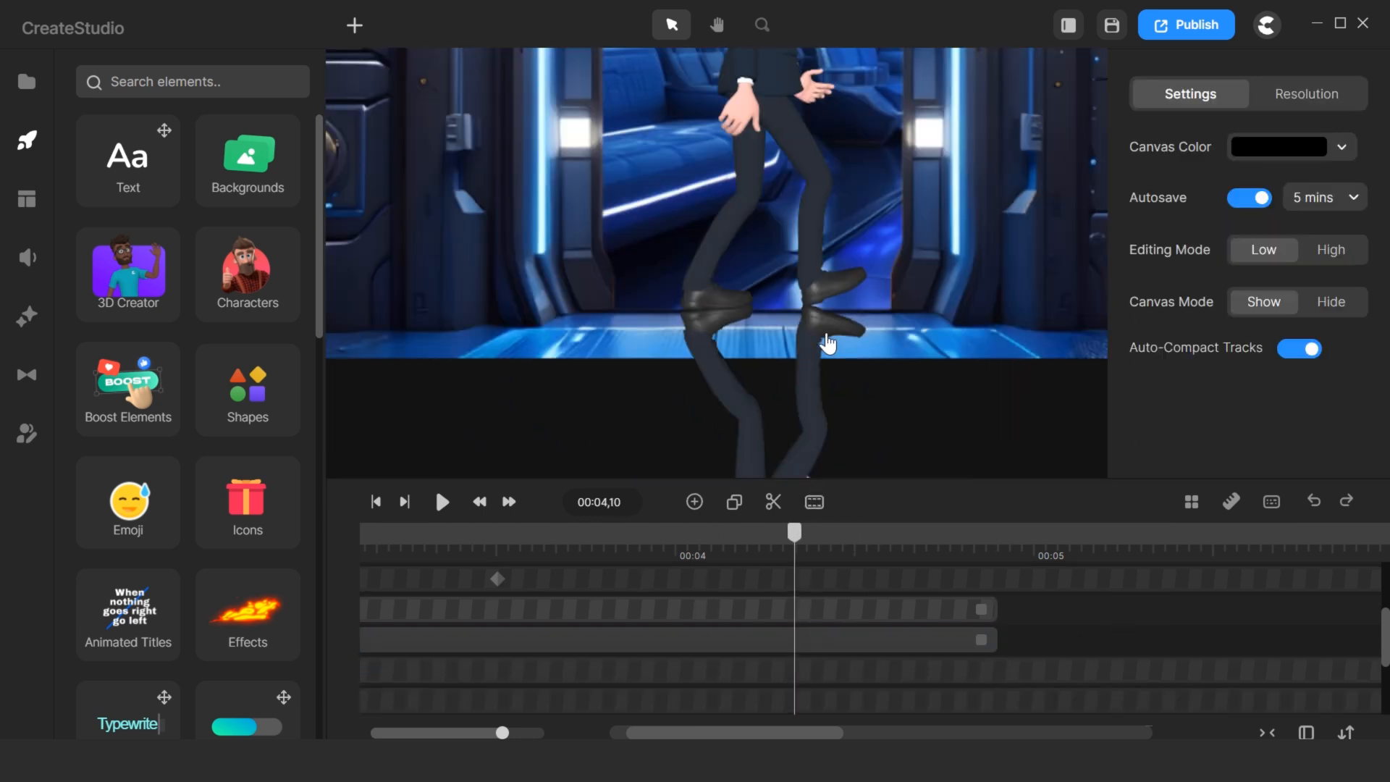
{"action": "left_click_drag", "start_coordinate": [803, 326], "coordinate": [875, 265]}
{"action": "left_click", "coordinate": [1095, 614]}
Draw a four-sided Pen shape over the flipped character below the original's feet and remove its border.
{"action": "left_click", "coordinate": [354, 27]}
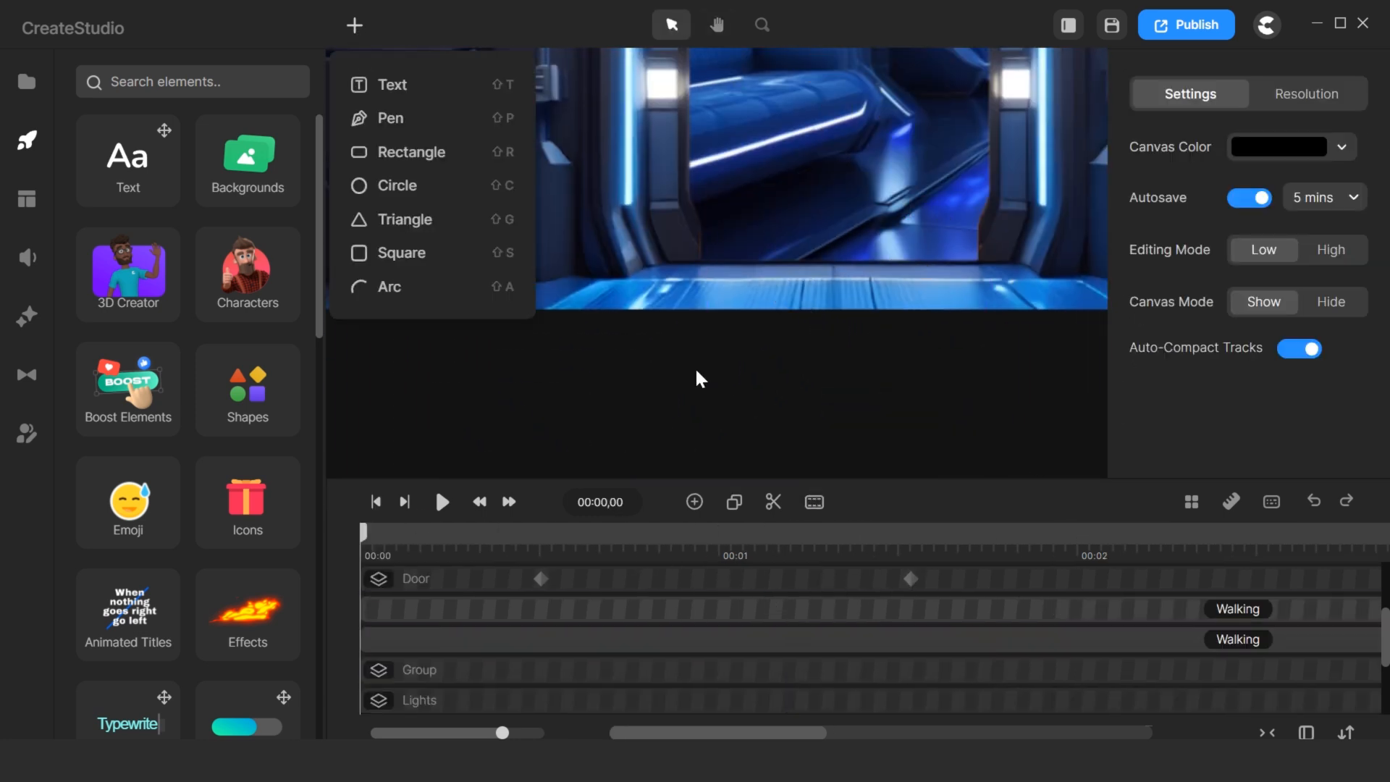
{"action": "scroll", "coordinate": [831, 428], "scroll_direction": "up", "scroll_amount": 2}
{"action": "left_click", "coordinate": [355, 26]}
{"action": "left_click", "coordinate": [391, 118]}
{"action": "left_click", "coordinate": [504, 362]}
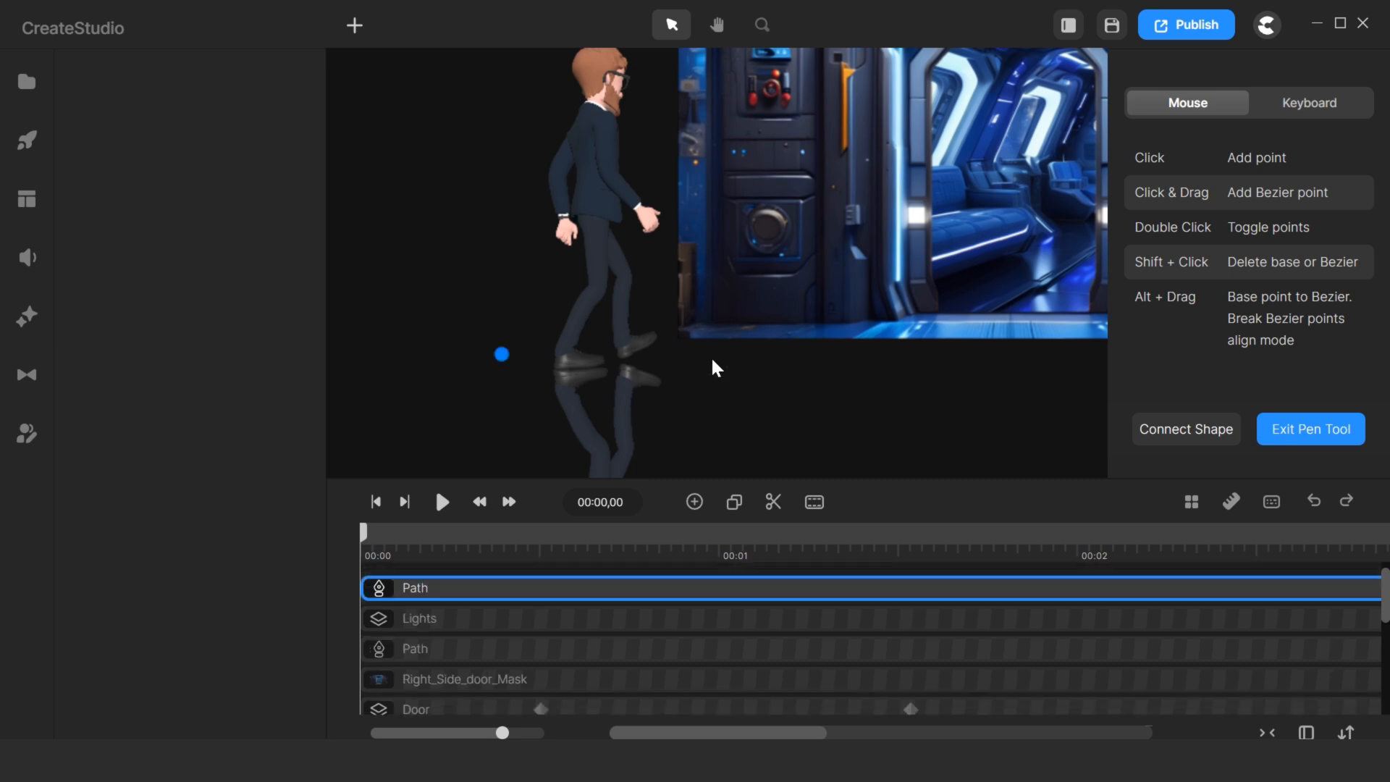
{"action": "left_click", "coordinate": [722, 351]}
{"action": "scroll", "coordinate": [722, 358], "scroll_direction": "down", "scroll_amount": 3}
{"action": "left_click", "coordinate": [721, 471]}
{"action": "left_click", "coordinate": [635, 466]}
{"action": "left_click", "coordinate": [655, 369]}
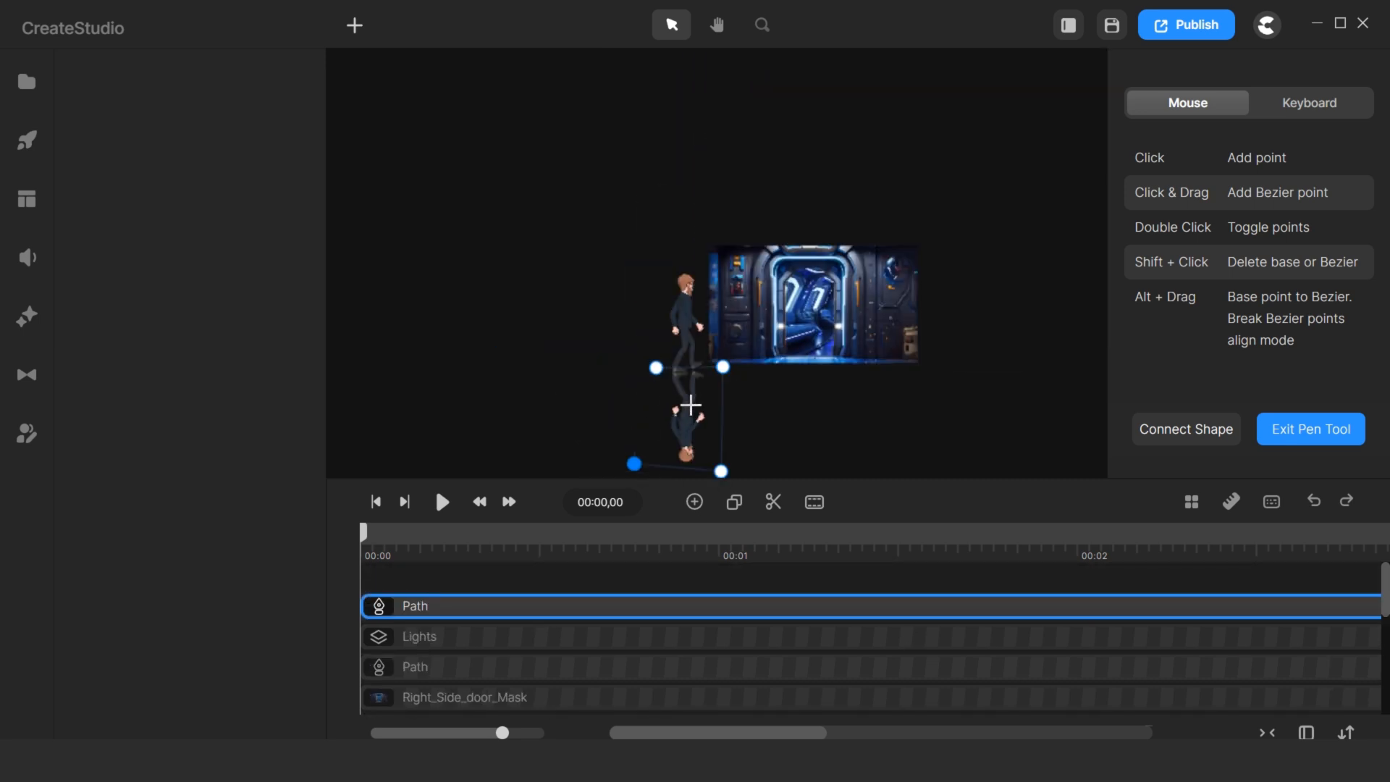
{"action": "key", "text": "Escape"}
{"action": "scroll", "coordinate": [691, 404], "scroll_direction": "up", "scroll_amount": 4}
{"action": "left_click_drag", "start_coordinate": [1304, 342], "coordinate": [1293, 342]}
Try a linear gradient fill on the new Pen shape.
{"action": "left_click", "coordinate": [1274, 178]}
{"action": "left_click", "coordinate": [1216, 99]}
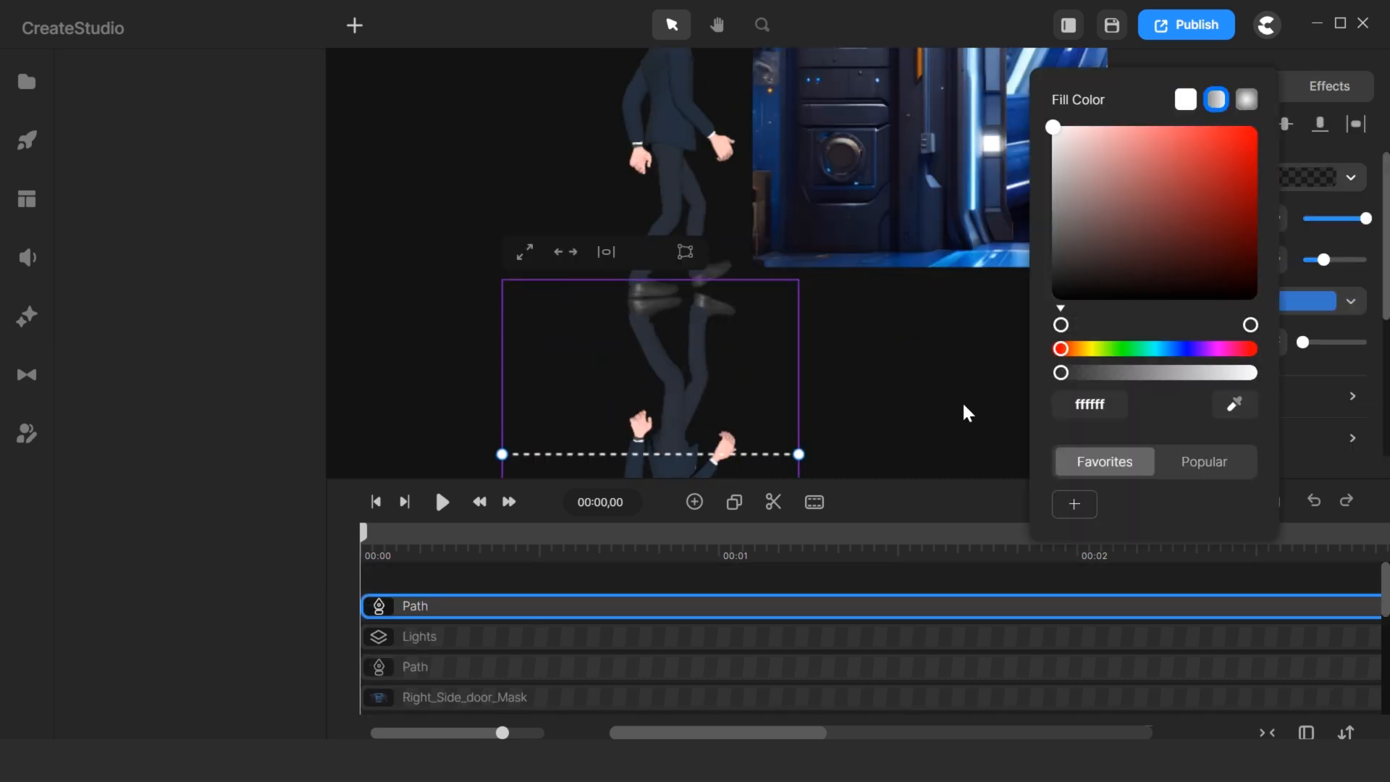
{"action": "left_click_drag", "start_coordinate": [798, 454], "coordinate": [737, 434]}
{"action": "left_click_drag", "start_coordinate": [501, 455], "coordinate": [650, 278]}
{"action": "mouse_move", "coordinate": [365, 534]}
{"action": "left_mouse_down"}
{"action": "mouse_move", "coordinate": [810, 531]}
{"action": "mouse_move", "coordinate": [349, 556]}
{"action": "left_mouse_up"}
Give the Pen shape a fully opaque solid white fill (ffffff).
{"action": "left_click", "coordinate": [1290, 175]}
{"action": "left_click", "coordinate": [1203, 94]}
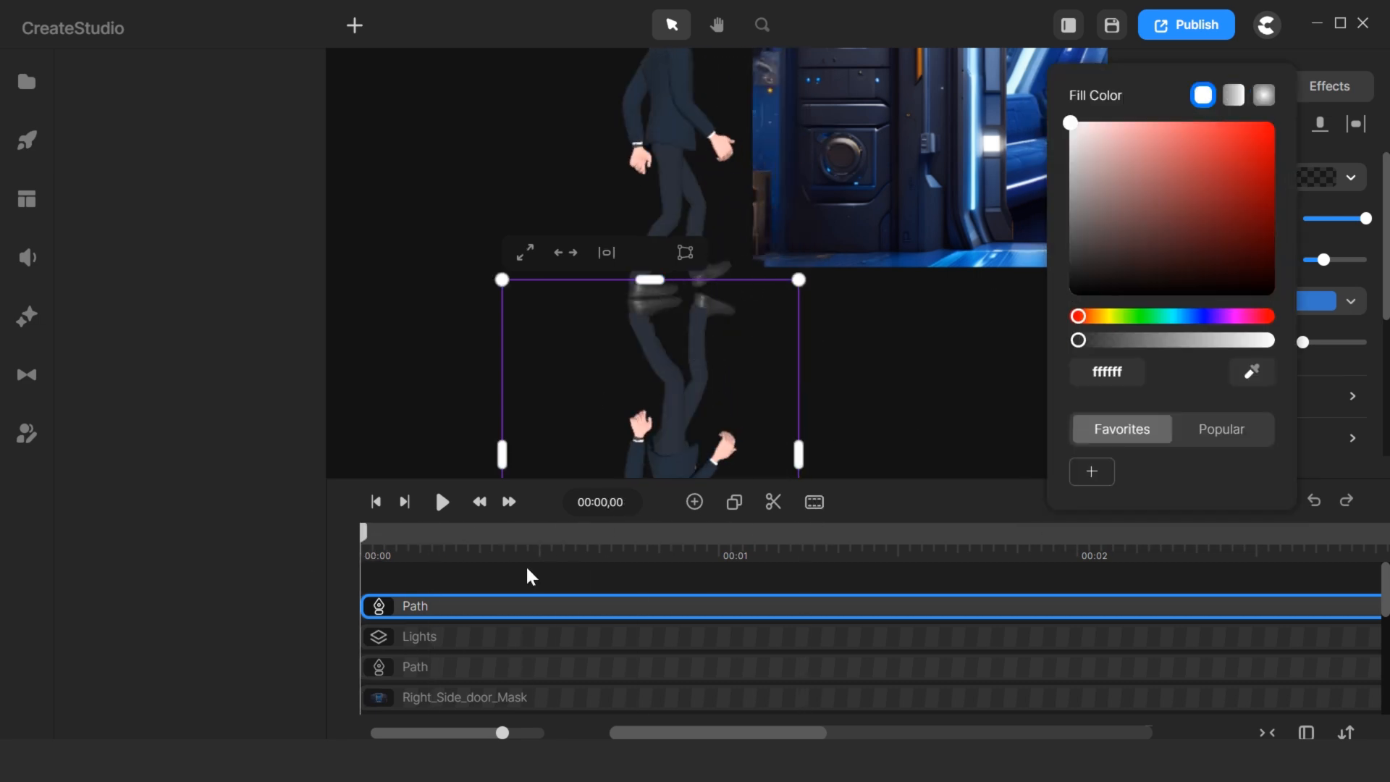
{"action": "left_click_drag", "start_coordinate": [650, 478], "coordinate": [659, 340]}
{"action": "left_click_drag", "start_coordinate": [674, 320], "coordinate": [680, 289]}
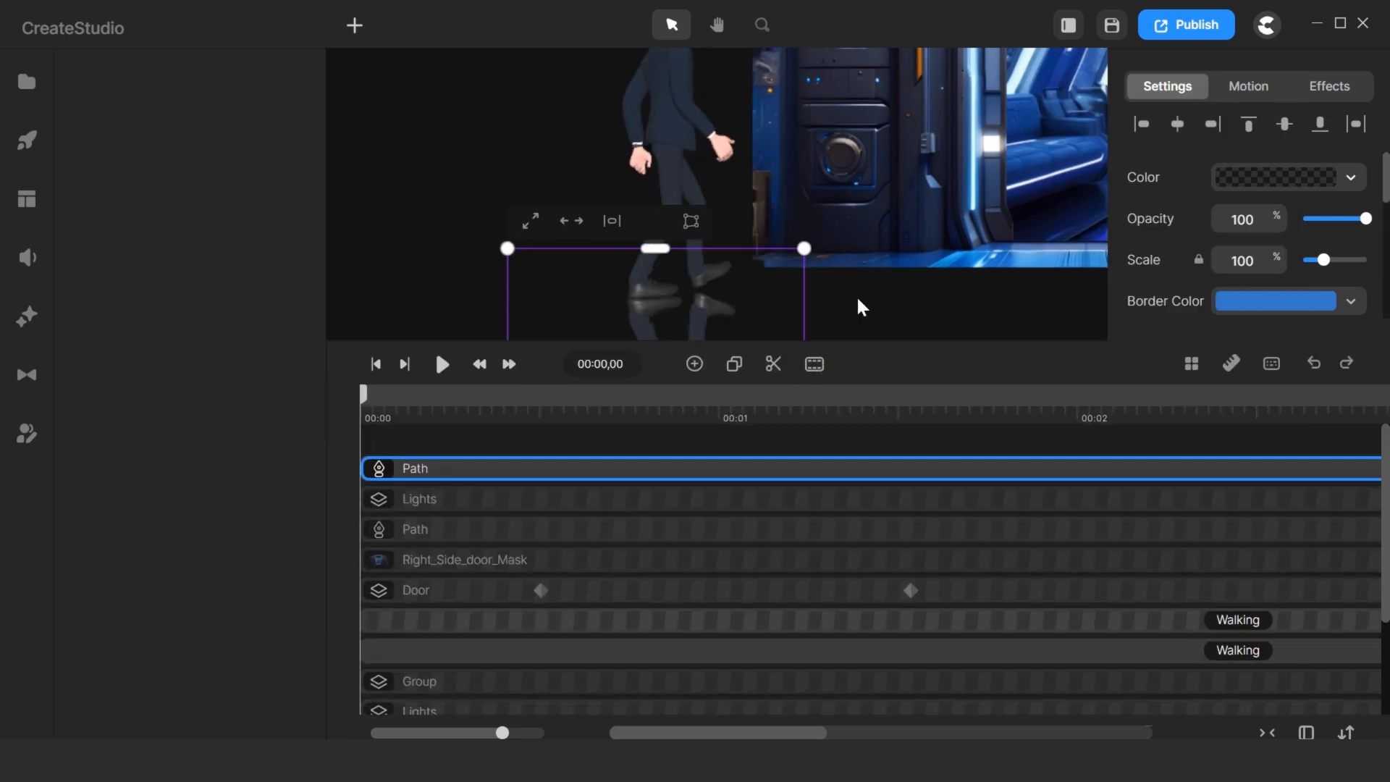
{"action": "key", "text": "ctrl+z"}
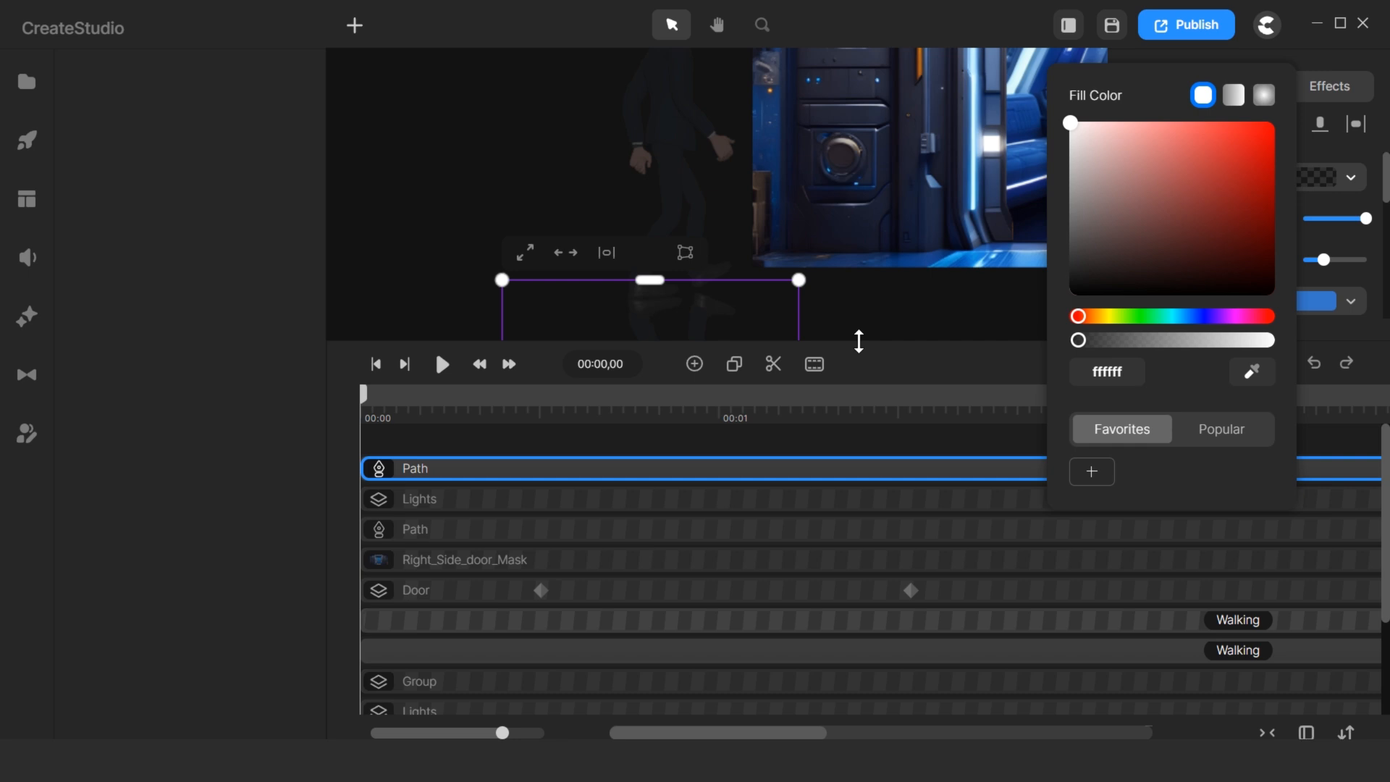
{"action": "left_click_drag", "start_coordinate": [1078, 340], "coordinate": [1290, 340]}
{"action": "left_click", "coordinate": [908, 301]}
Move the new Path layer directly below the two Walking clips in the layer order.
{"action": "scroll", "coordinate": [738, 557], "scroll_direction": "down", "scroll_amount": 2}
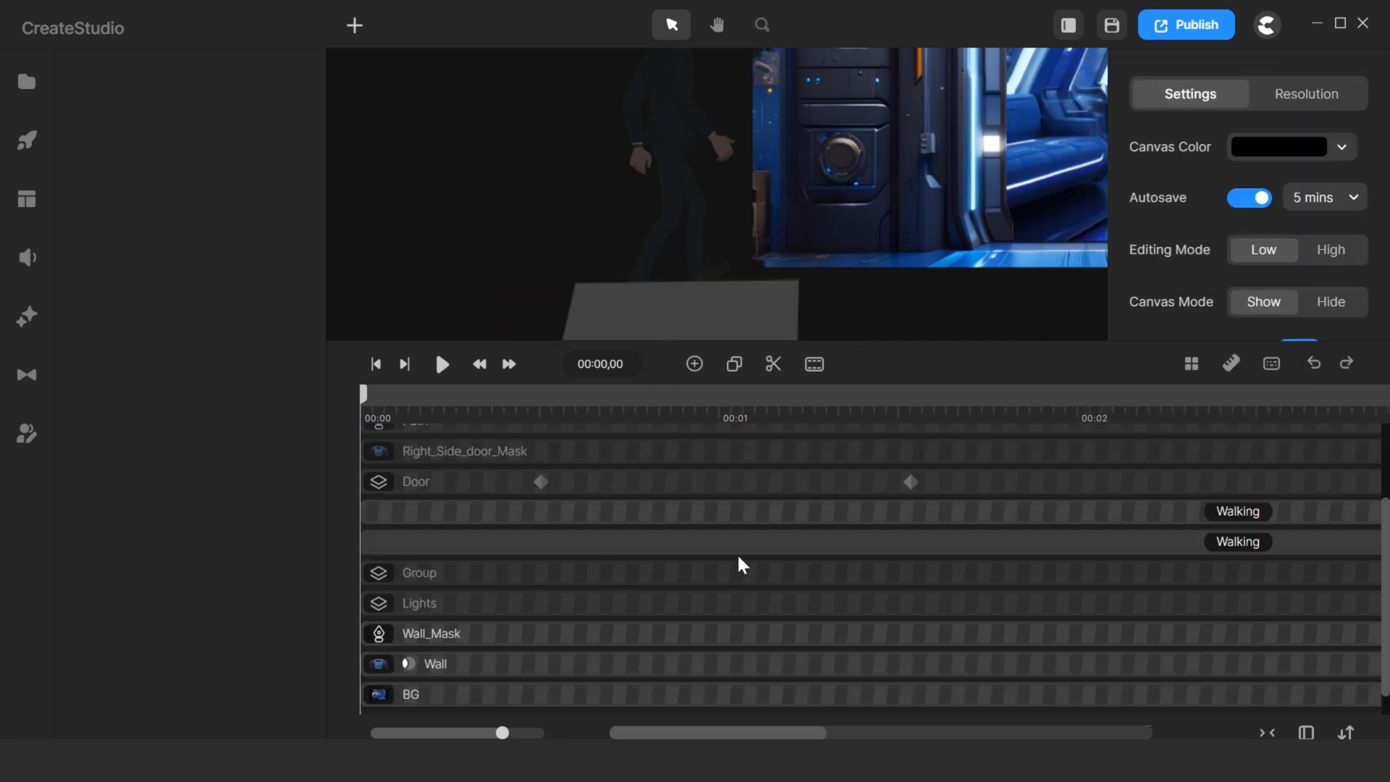
{"action": "right_click", "coordinate": [738, 554]}
{"action": "left_click", "coordinate": [838, 456]}
{"action": "scroll", "coordinate": [695, 557], "scroll_direction": "up", "scroll_amount": 2}
{"action": "left_click_drag", "start_coordinate": [646, 469], "coordinate": [644, 674]}
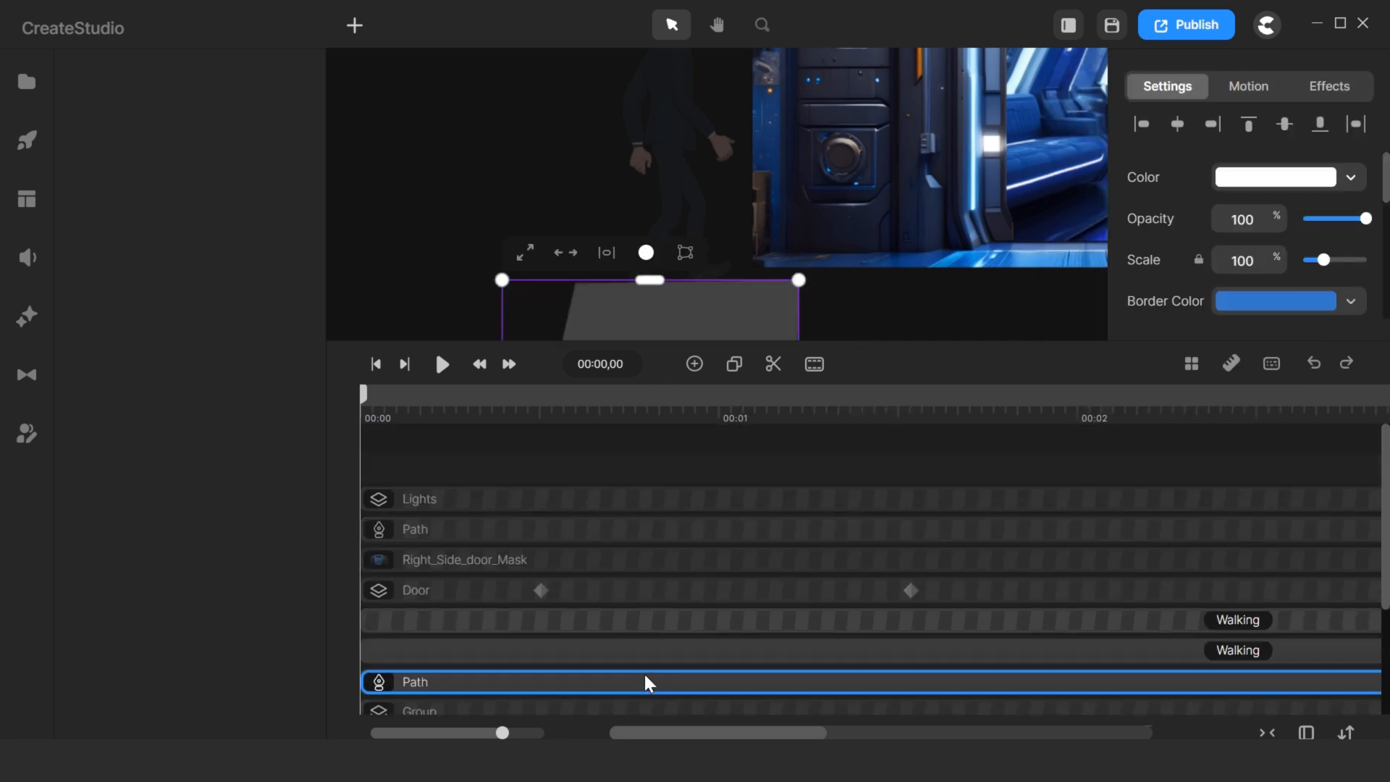
Rename the Path layer below the Walking clips as Char_Reflection_Mask.
{"action": "right_click", "coordinate": [648, 682]}
{"action": "left_click", "coordinate": [538, 683]}
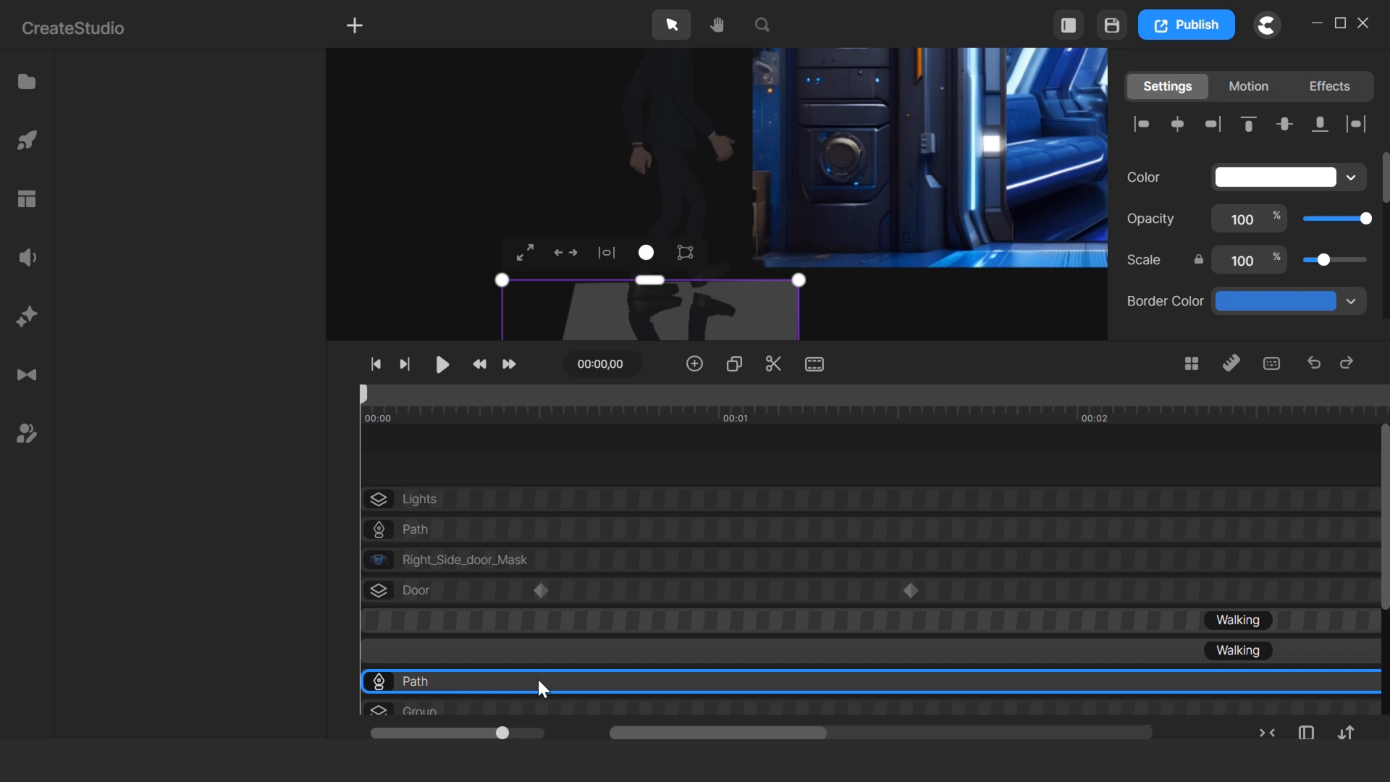
{"action": "left_click", "coordinate": [1244, 188]}
{"action": "left_click", "coordinate": [652, 676]}
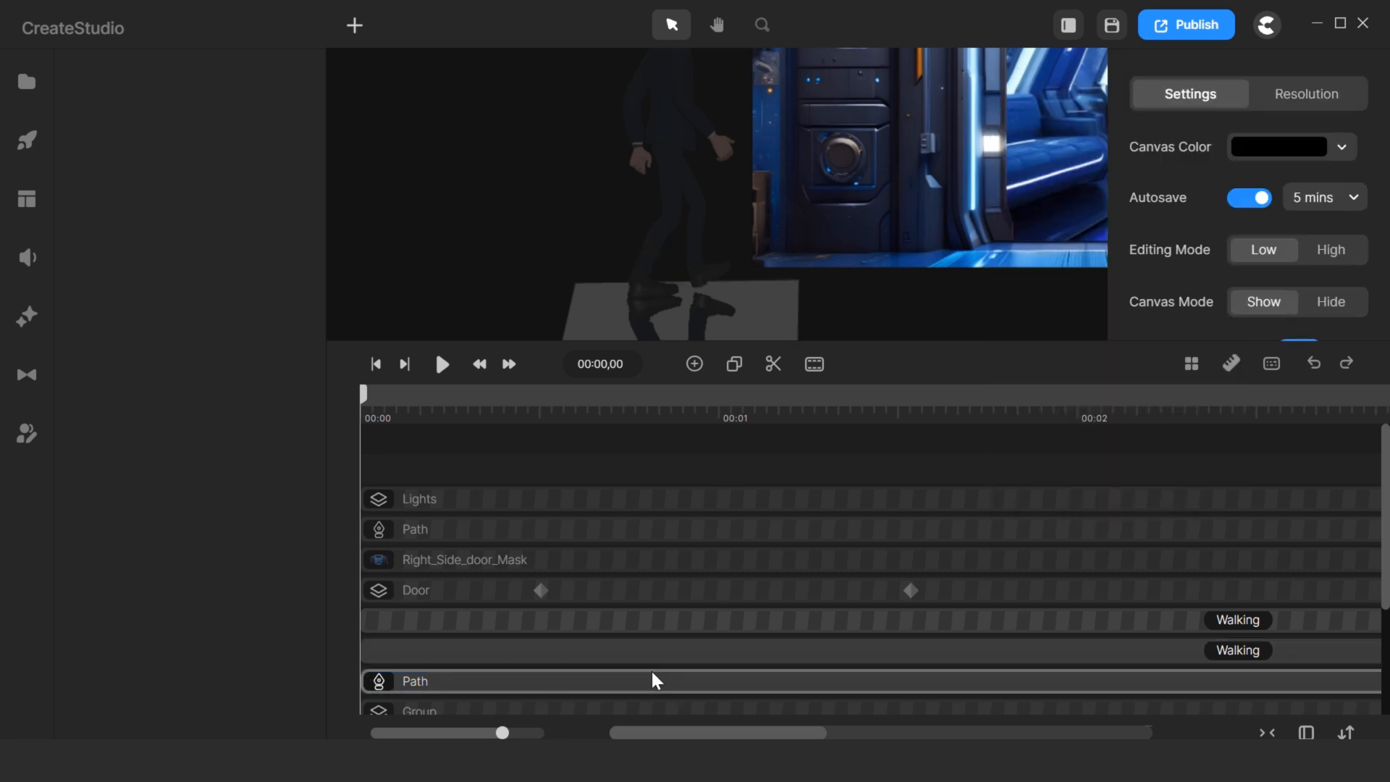
{"action": "right_click", "coordinate": [651, 676]}
{"action": "left_click", "coordinate": [729, 458]}
{"action": "type", "text": "Cha"}
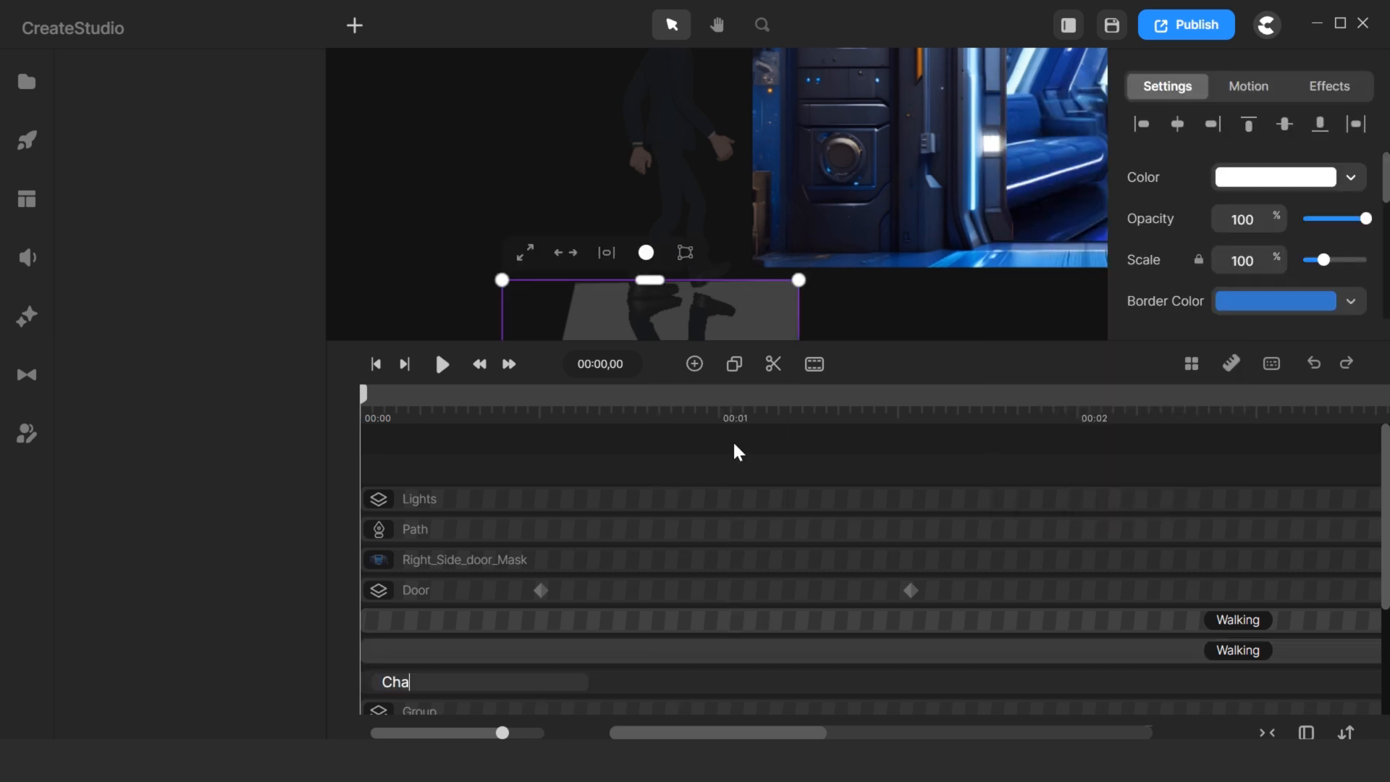
{"action": "type", "text": "r_Reflection_Mask"}
{"action": "key", "text": "Return"}
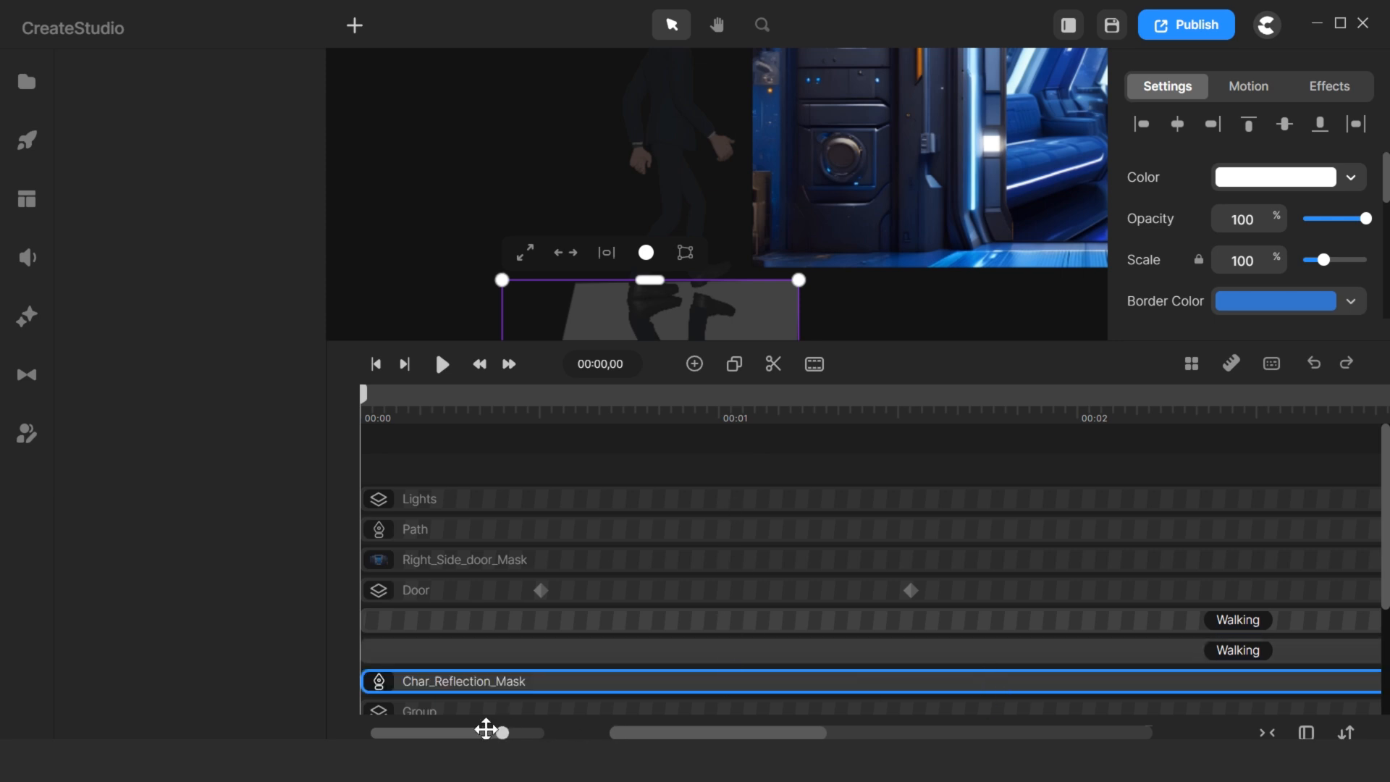
Add a Position animation to Char_Reflection_Mask and place its first keyframe at the start of the layer.
{"action": "left_click_drag", "start_coordinate": [486, 731], "coordinate": [473, 733]}
{"action": "double_click", "coordinate": [678, 680]}
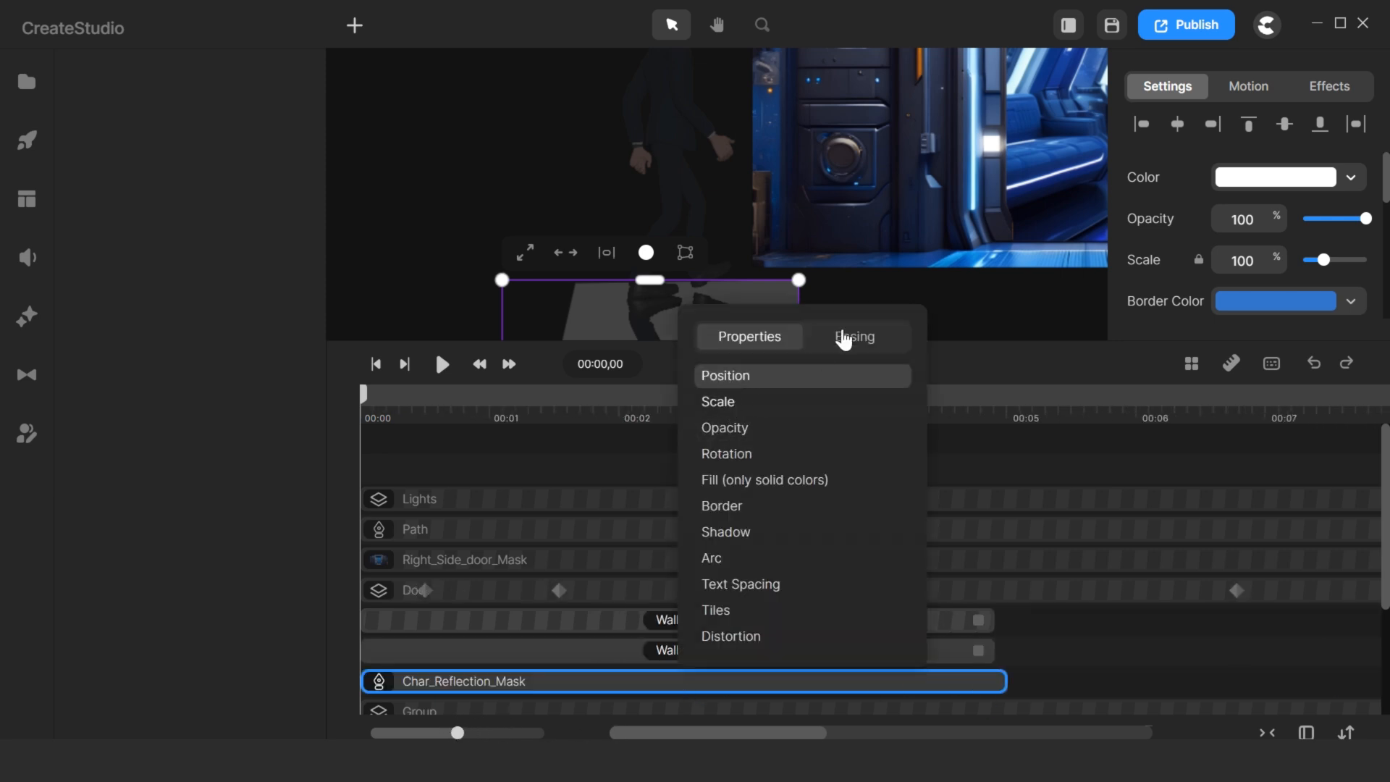
{"action": "left_click", "coordinate": [843, 338]}
{"action": "left_click_drag", "start_coordinate": [679, 682], "coordinate": [369, 681]}
{"action": "left_click", "coordinate": [1064, 672]}
Move the Char_Reflection_Mask end keyframe to 00:04,17, in line with the flipped Walking clip's last keyframe.
{"action": "left_click", "coordinate": [682, 660]}
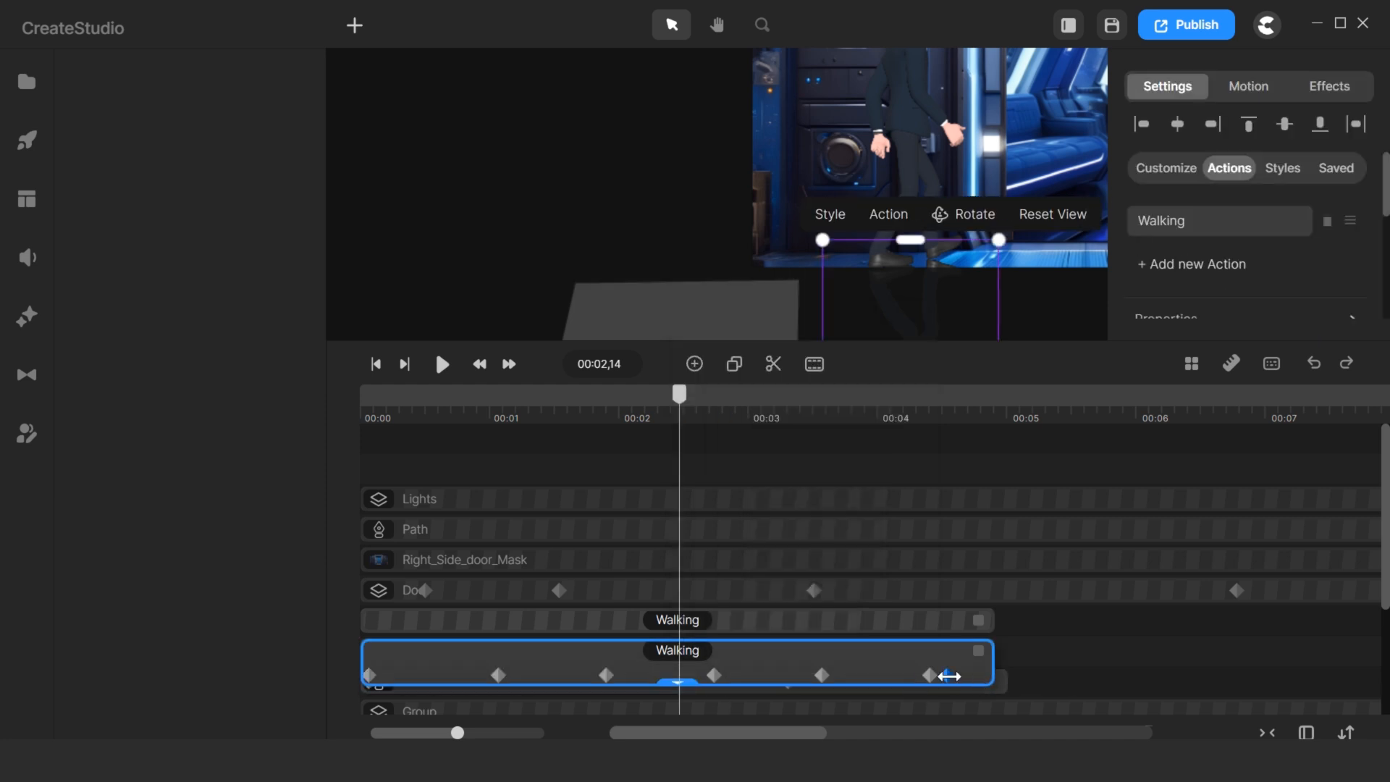
{"action": "left_click", "coordinate": [949, 676]}
{"action": "left_click", "coordinate": [1011, 658]}
{"action": "scroll", "coordinate": [1011, 658], "scroll_direction": "down", "scroll_amount": 1}
{"action": "left_click_drag", "start_coordinate": [787, 572], "coordinate": [946, 572]}
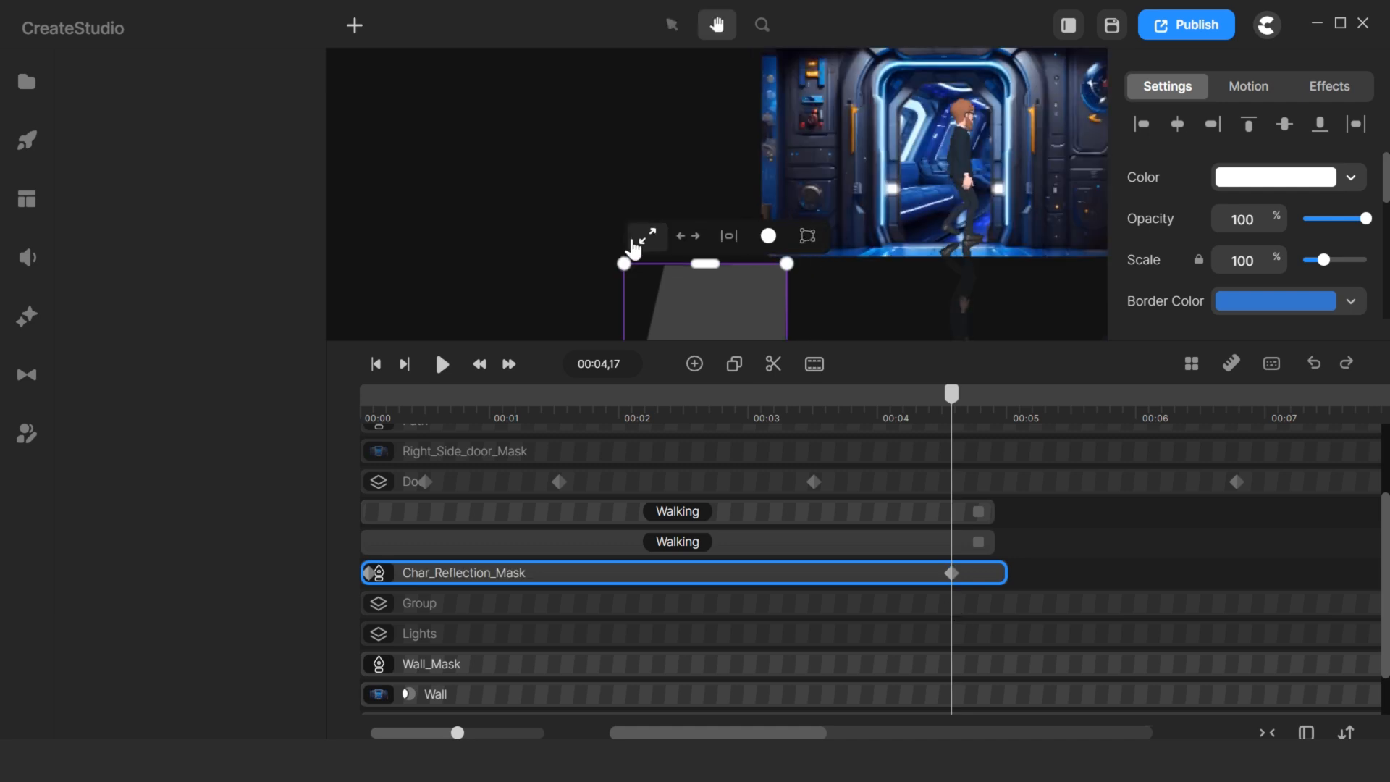
At the 00:04,17 keyframe, move the mask shape under the original's feet to cover the reflection, and return to 00:00,00.
{"action": "scroll", "coordinate": [949, 273], "scroll_direction": "up", "scroll_amount": 5}
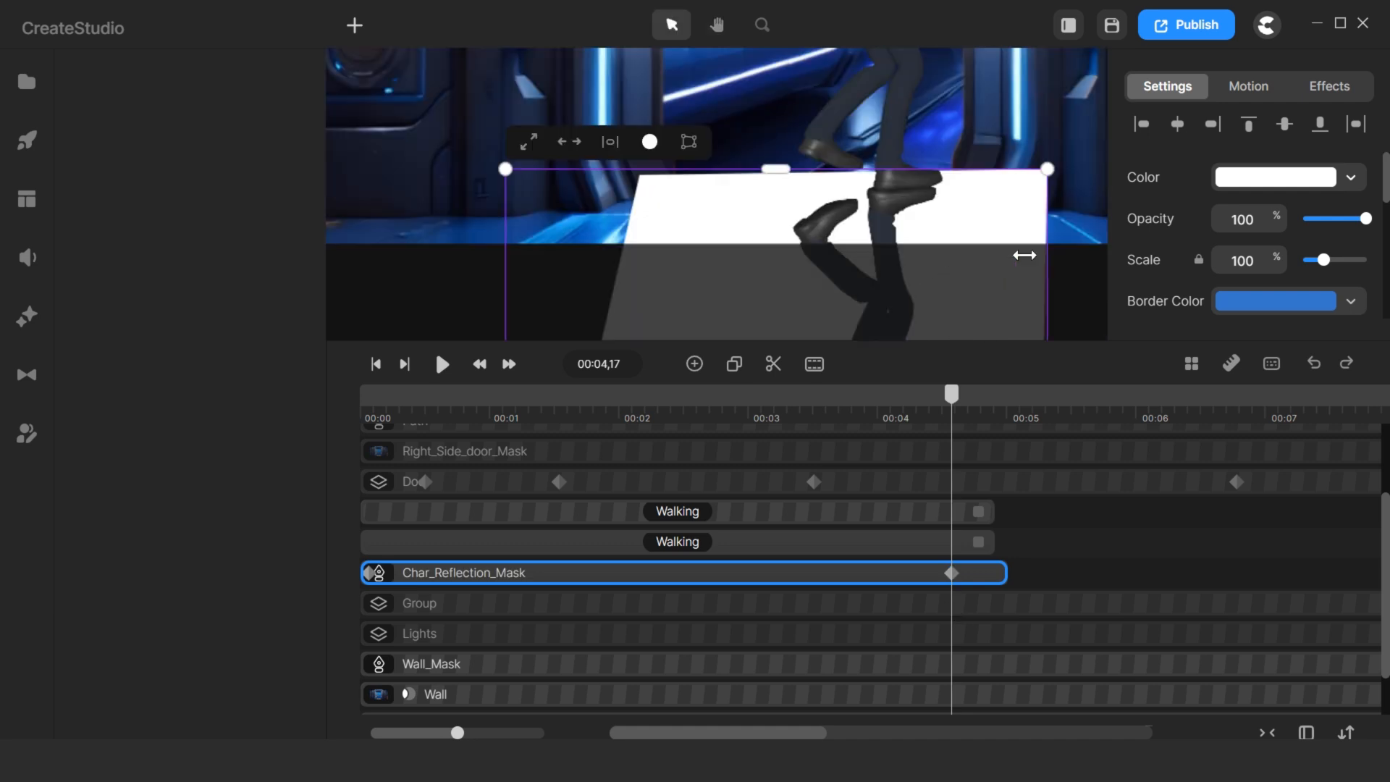
{"action": "left_click", "coordinate": [1079, 526]}
{"action": "scroll", "coordinate": [903, 295], "scroll_direction": "down", "scroll_amount": 5}
{"action": "left_click_drag", "start_coordinate": [955, 397], "coordinate": [356, 434]}
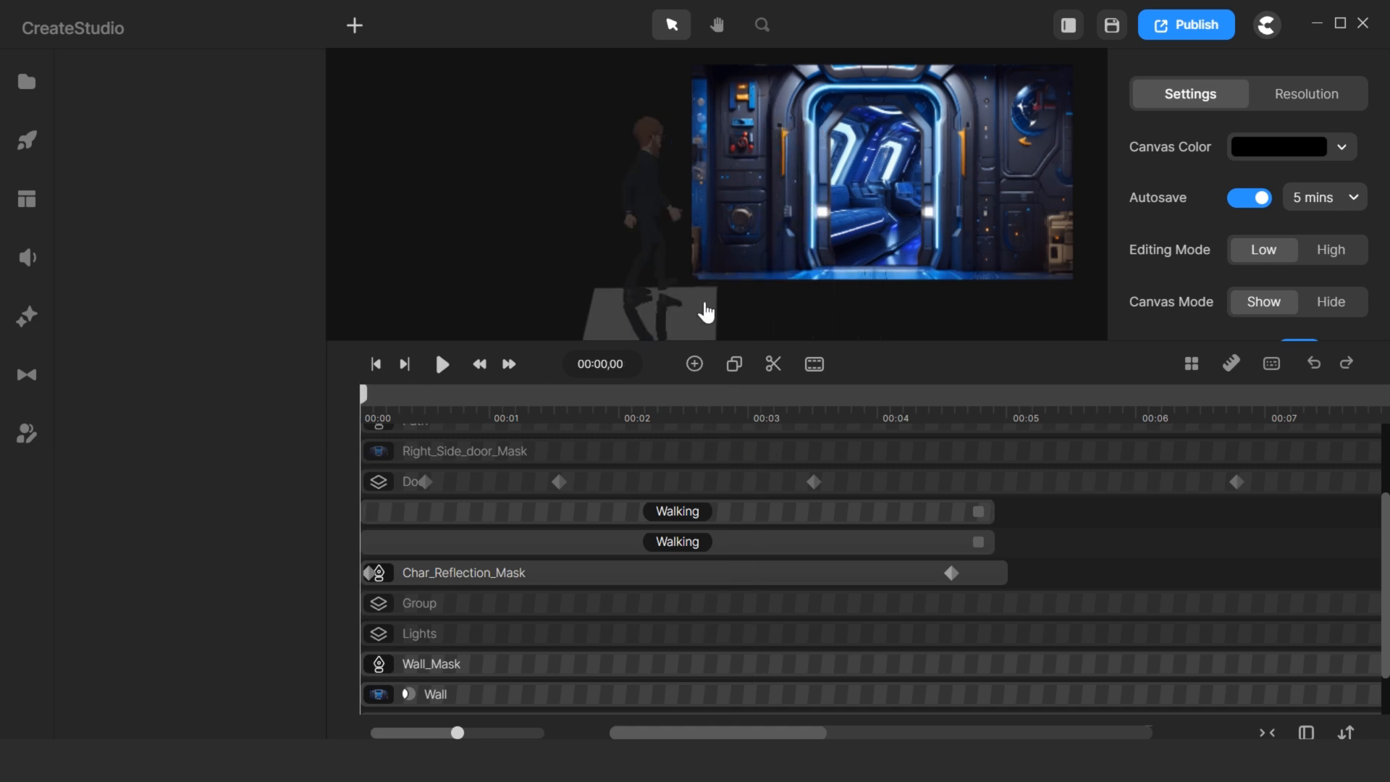
At 00:04,05, give Char_Reflection_Mask a white linear gradient fill with a fully transparent first stop.
{"action": "left_click_drag", "start_coordinate": [682, 337], "coordinate": [680, 328]}
{"action": "left_click_drag", "start_coordinate": [363, 393], "coordinate": [899, 391]}
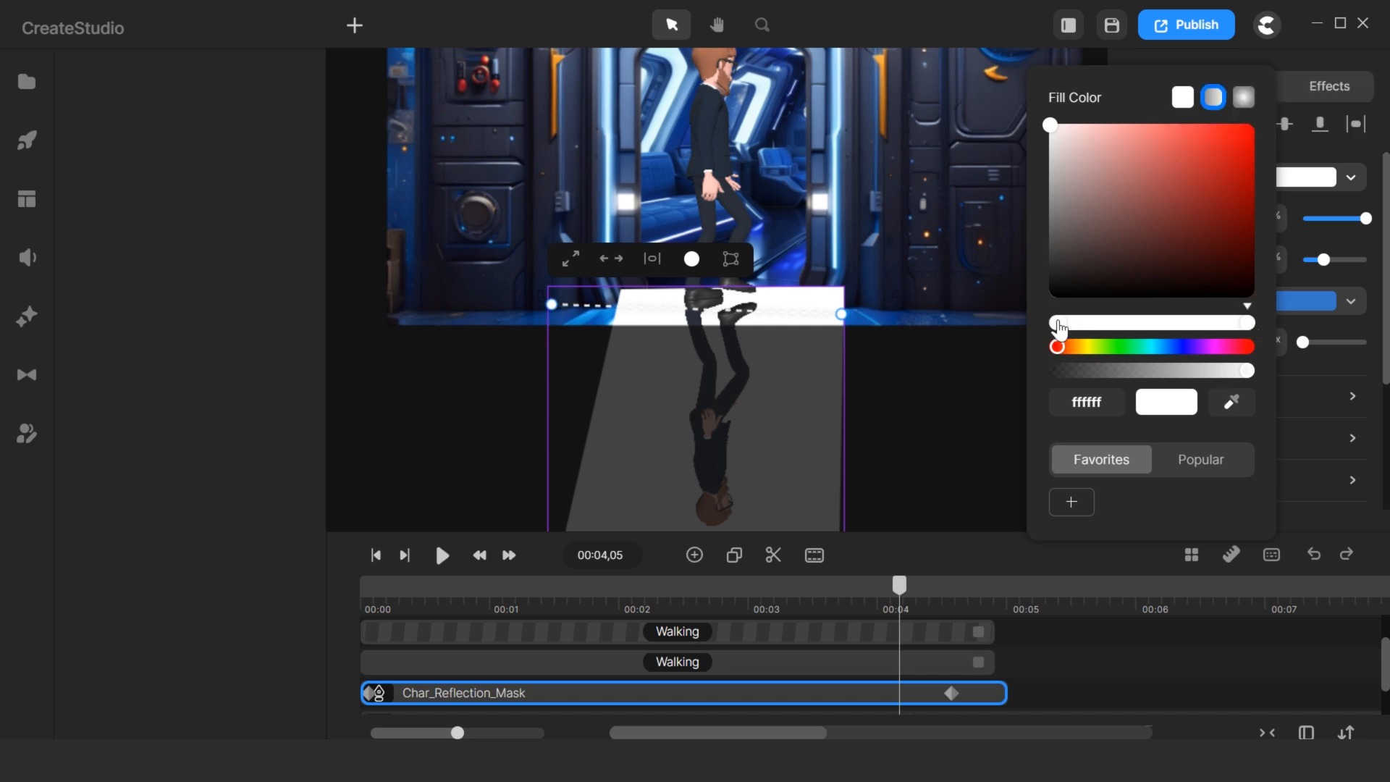
{"action": "left_click_drag", "start_coordinate": [1069, 382], "coordinate": [1040, 378]}
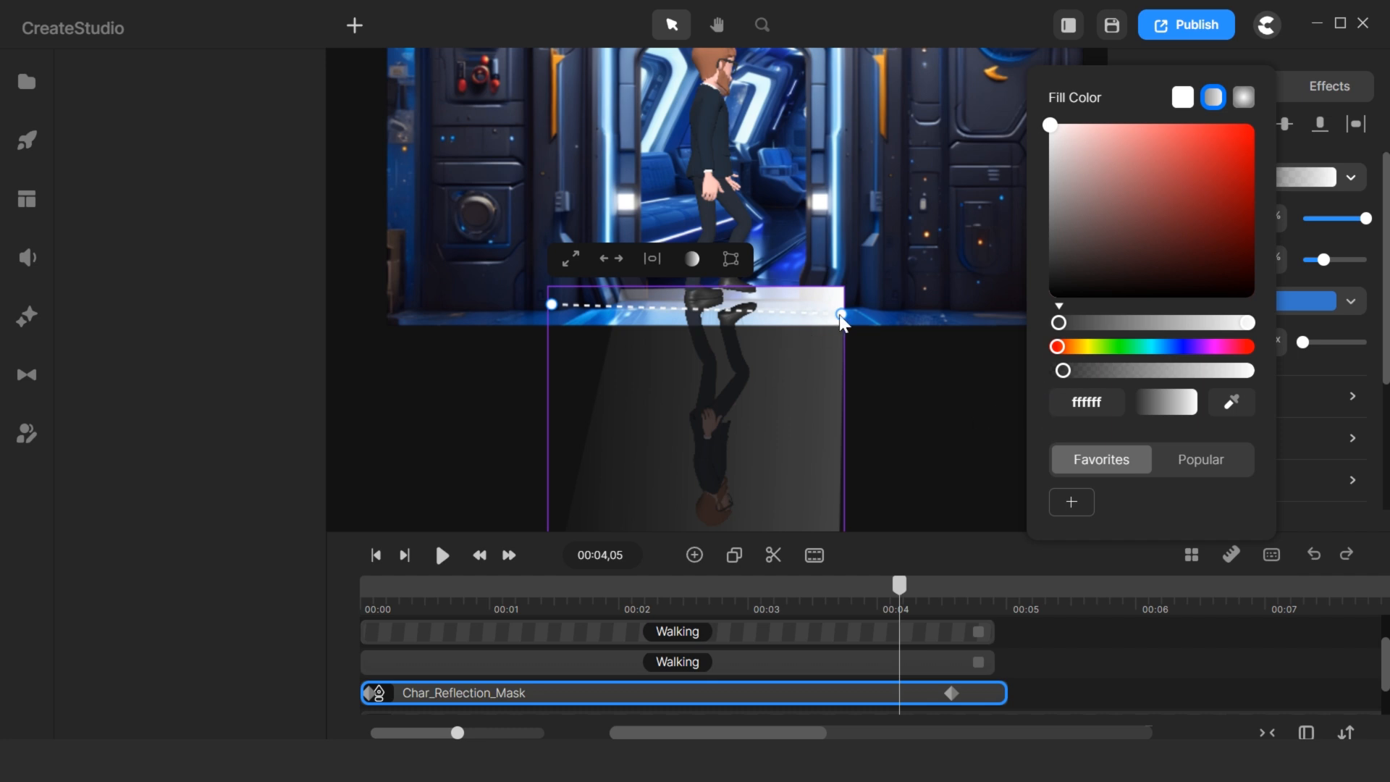
Turn the mask's gradient vertical so it fades from opaque at the feet to transparent a short way below the floor.
{"action": "scroll", "coordinate": [750, 303], "scroll_direction": "up", "scroll_amount": 3}
{"action": "left_click_drag", "start_coordinate": [915, 322], "coordinate": [696, 275]}
{"action": "left_click_drag", "start_coordinate": [707, 341], "coordinate": [700, 376]}
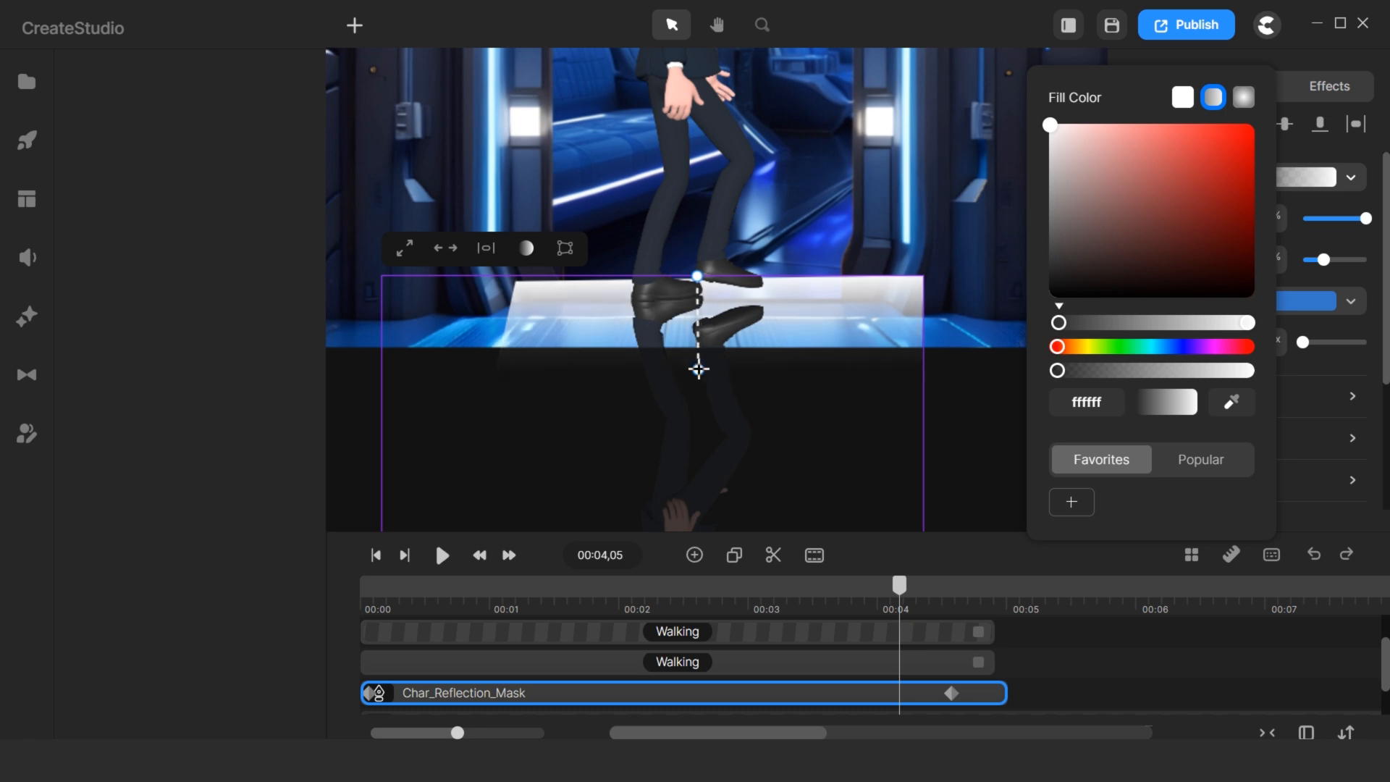
{"action": "left_click", "coordinate": [1051, 648]}
{"action": "left_click", "coordinate": [920, 700]}
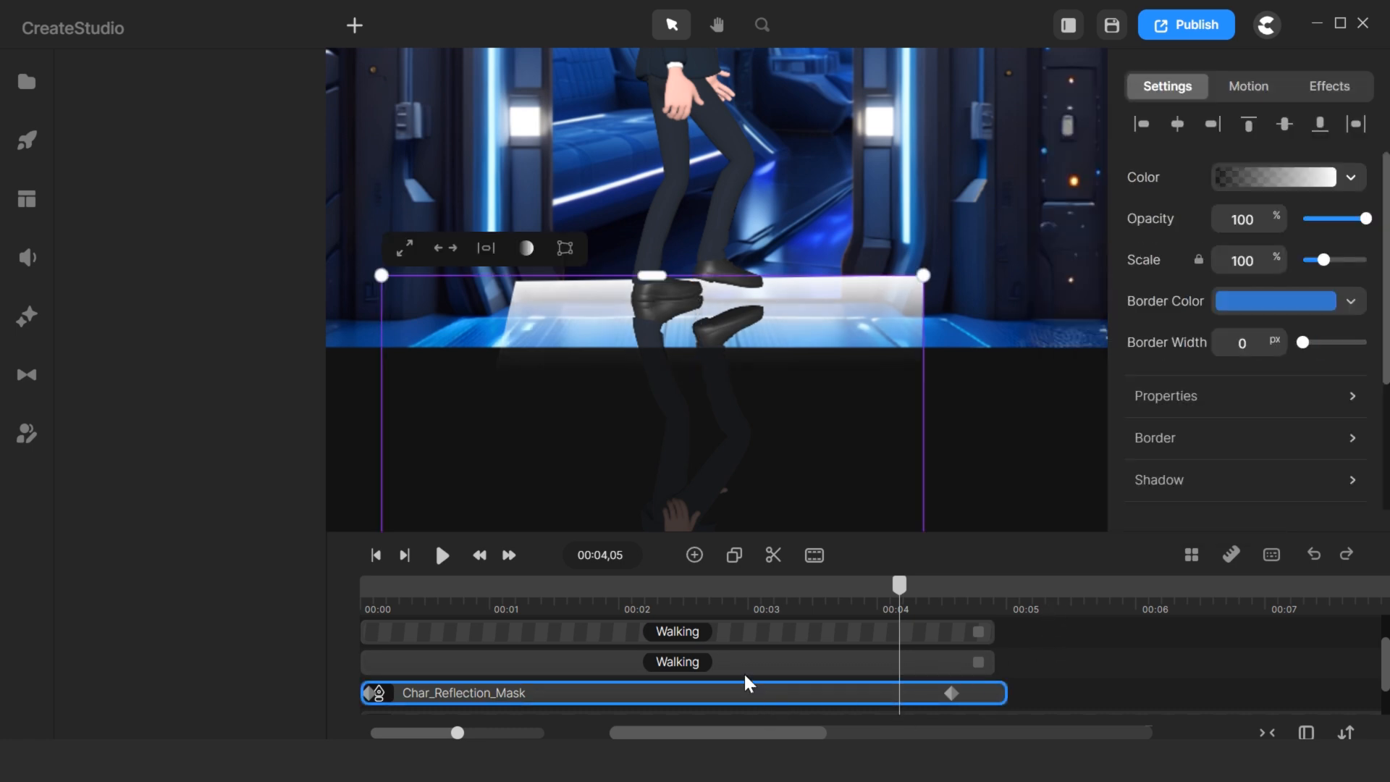
Apply the Blur effect to the flipped Walking clip just above Char_Reflection_Mask.
{"action": "left_click", "coordinate": [774, 670]}
{"action": "left_click", "coordinate": [27, 316]}
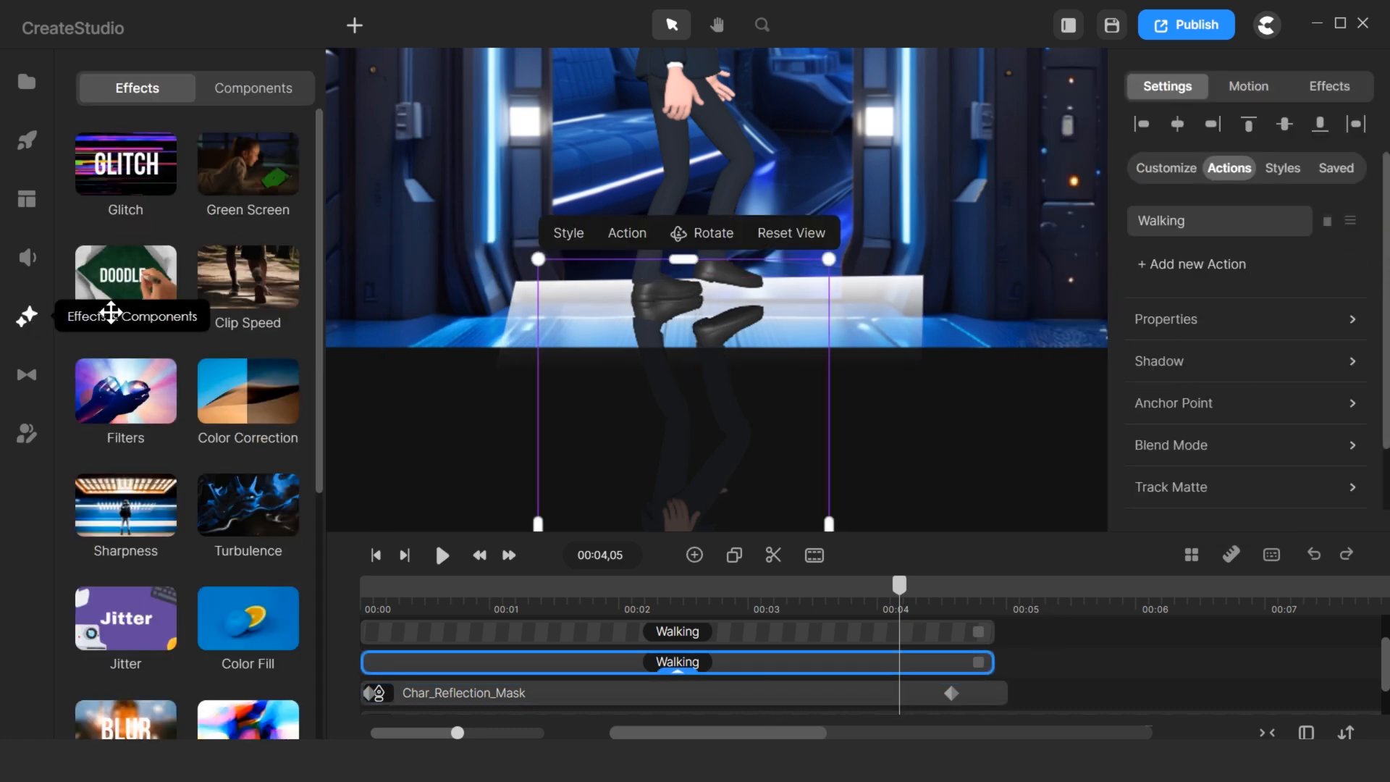
{"action": "scroll", "coordinate": [125, 326], "scroll_direction": "down", "scroll_amount": 3}
{"action": "left_click_drag", "start_coordinate": [125, 512], "coordinate": [655, 671]}
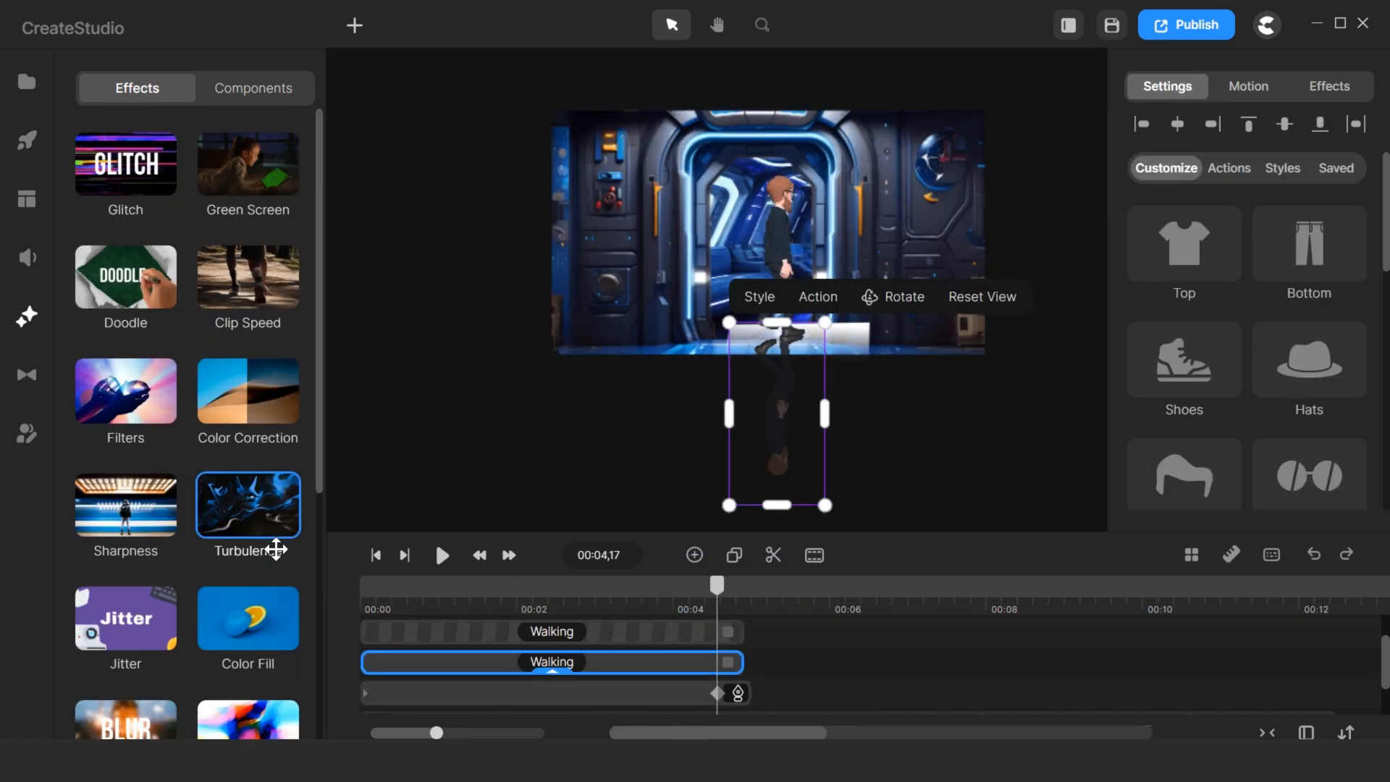
{"action": "scroll", "coordinate": [272, 546], "scroll_direction": "down", "scroll_amount": 2}
{"action": "left_click_drag", "start_coordinate": [116, 621], "coordinate": [451, 672]}
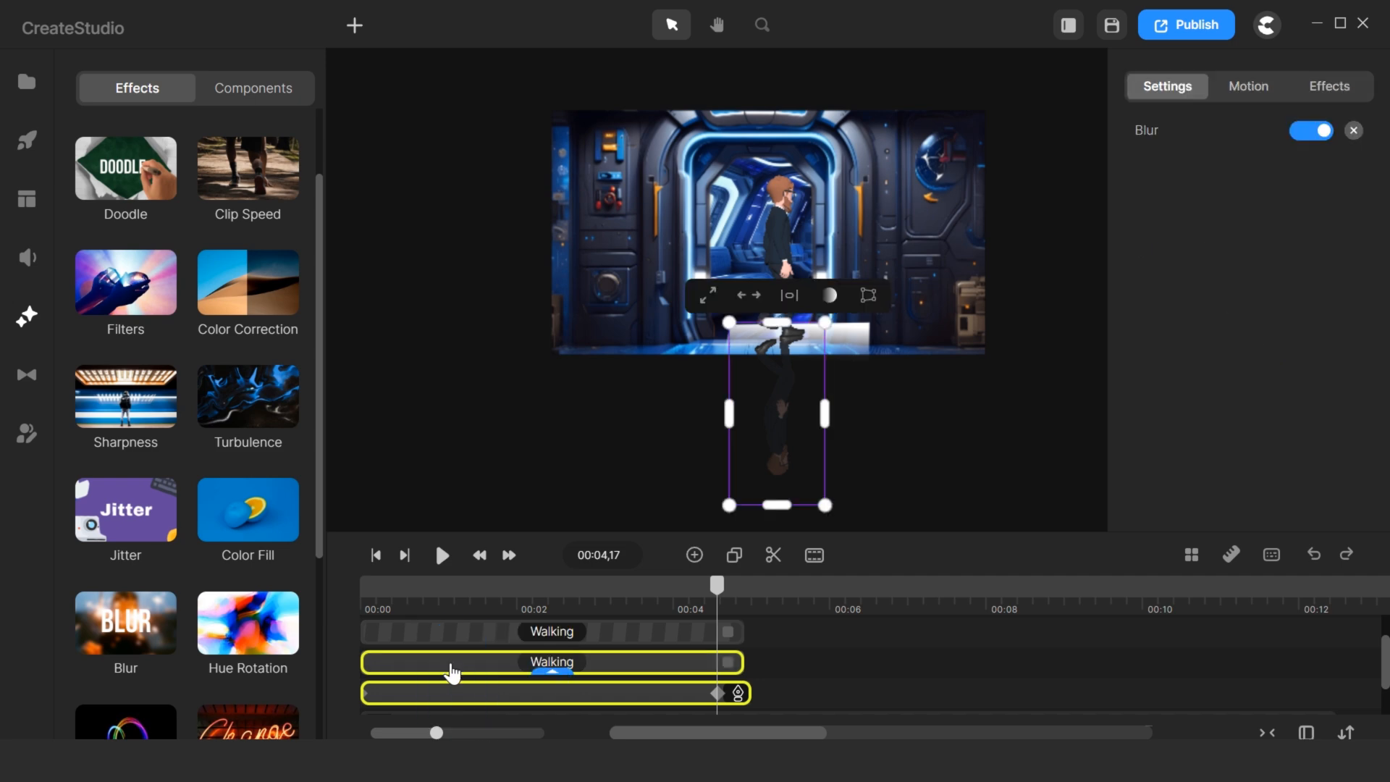
{"action": "left_click", "coordinate": [451, 671]}
Set the timeline track size to Large and select the Char_Reflection_Mask layer.
{"action": "left_click", "coordinate": [1346, 733]}
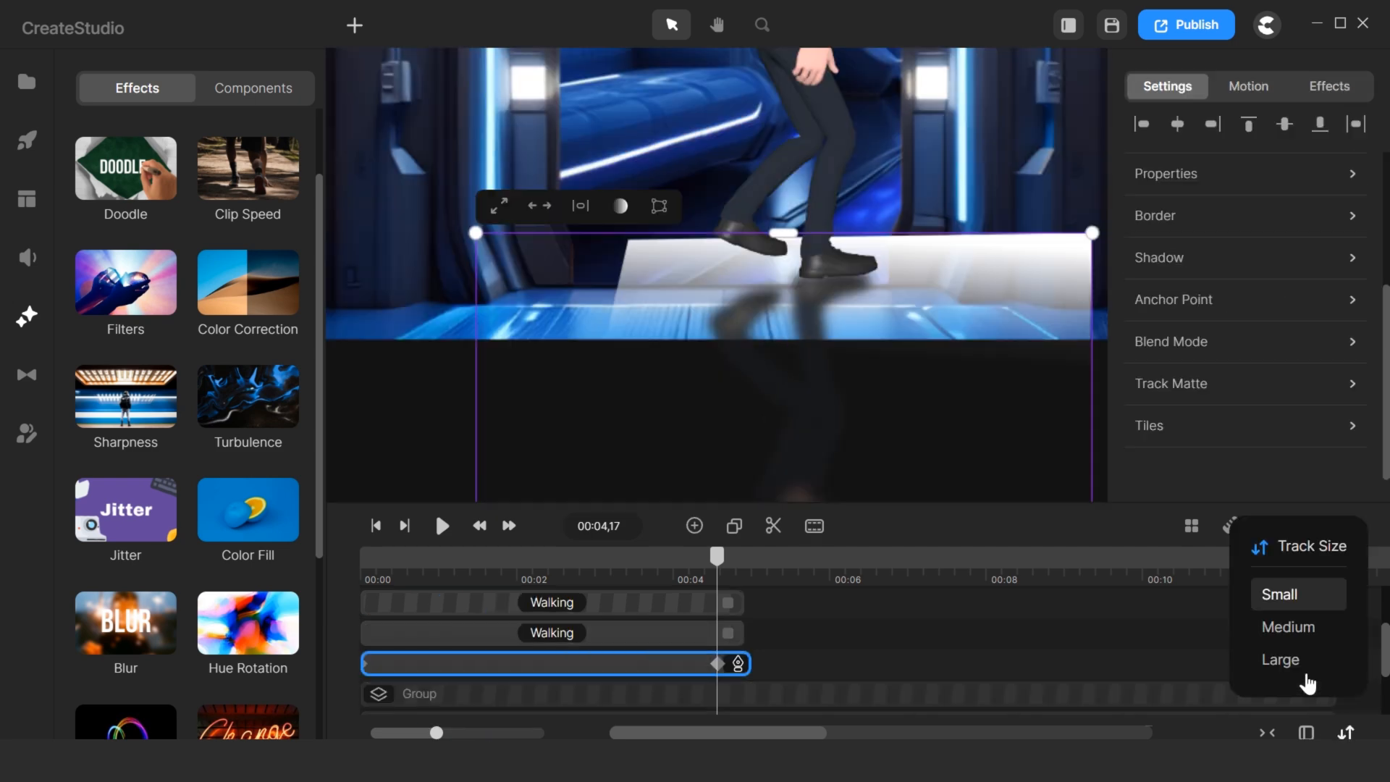
{"action": "left_click", "coordinate": [1300, 662]}
{"action": "scroll", "coordinate": [865, 661], "scroll_direction": "down", "scroll_amount": 1}
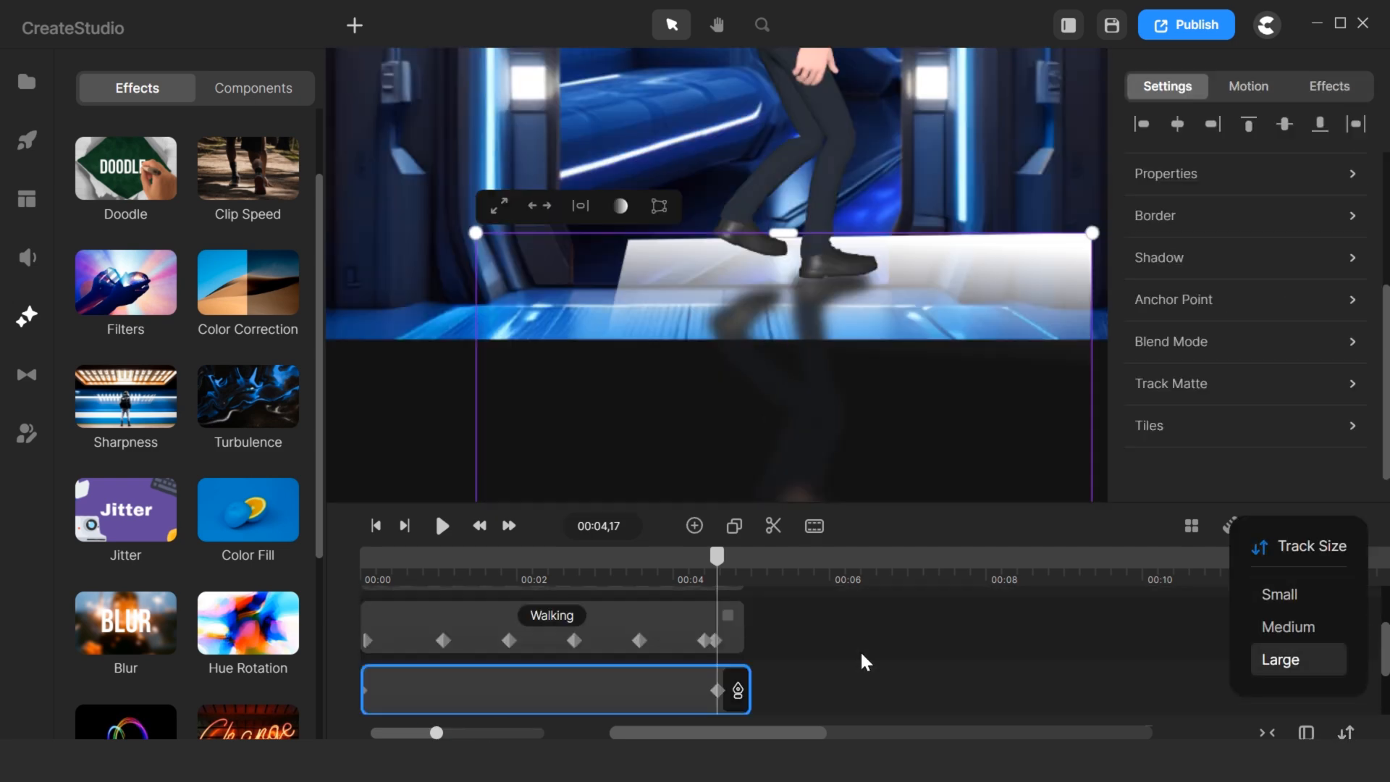
{"action": "left_click", "coordinate": [837, 675]}
{"action": "left_click", "coordinate": [667, 704]}
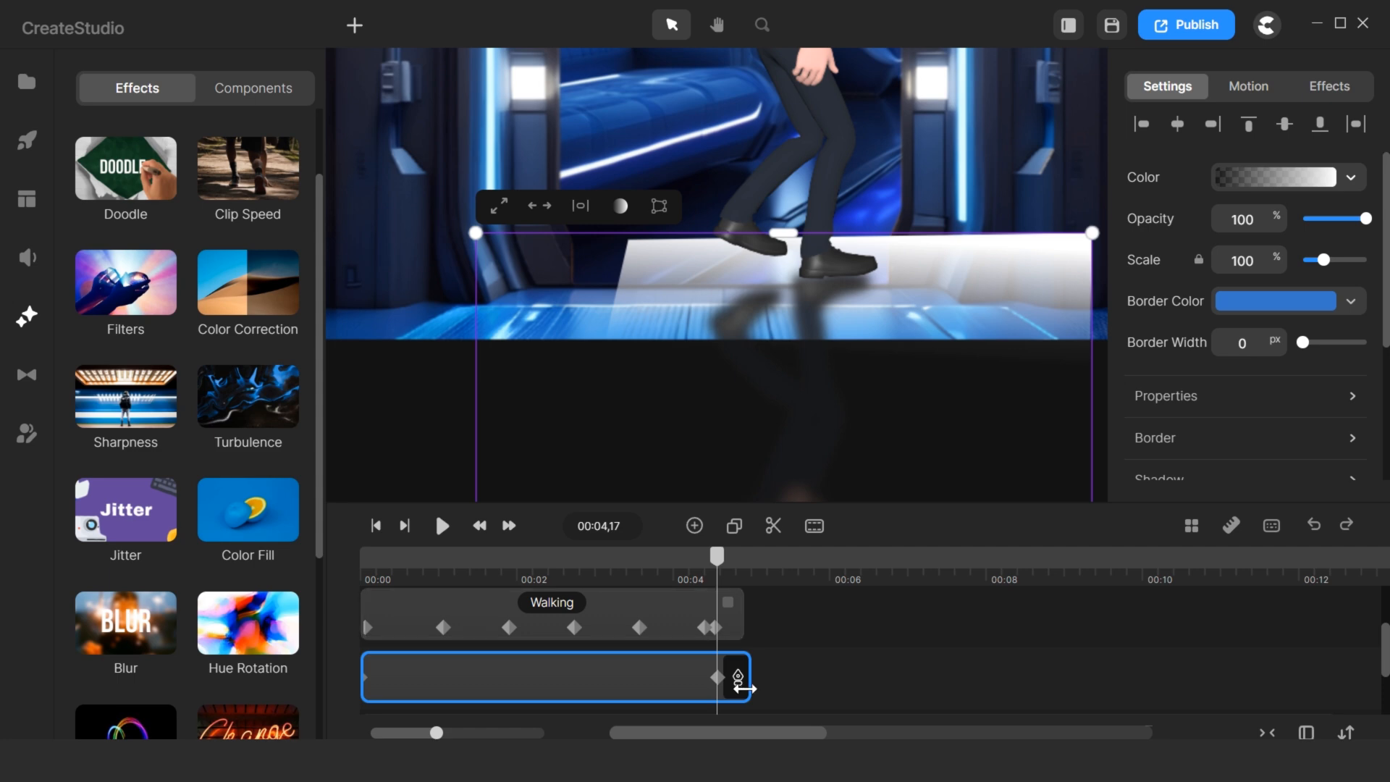
Set Char_Reflection_Mask as the track matte mask of the flipped Walking clip.
{"action": "right_click", "coordinate": [744, 685]}
{"action": "left_click", "coordinate": [792, 456]}
{"action": "left_click", "coordinate": [732, 676]}
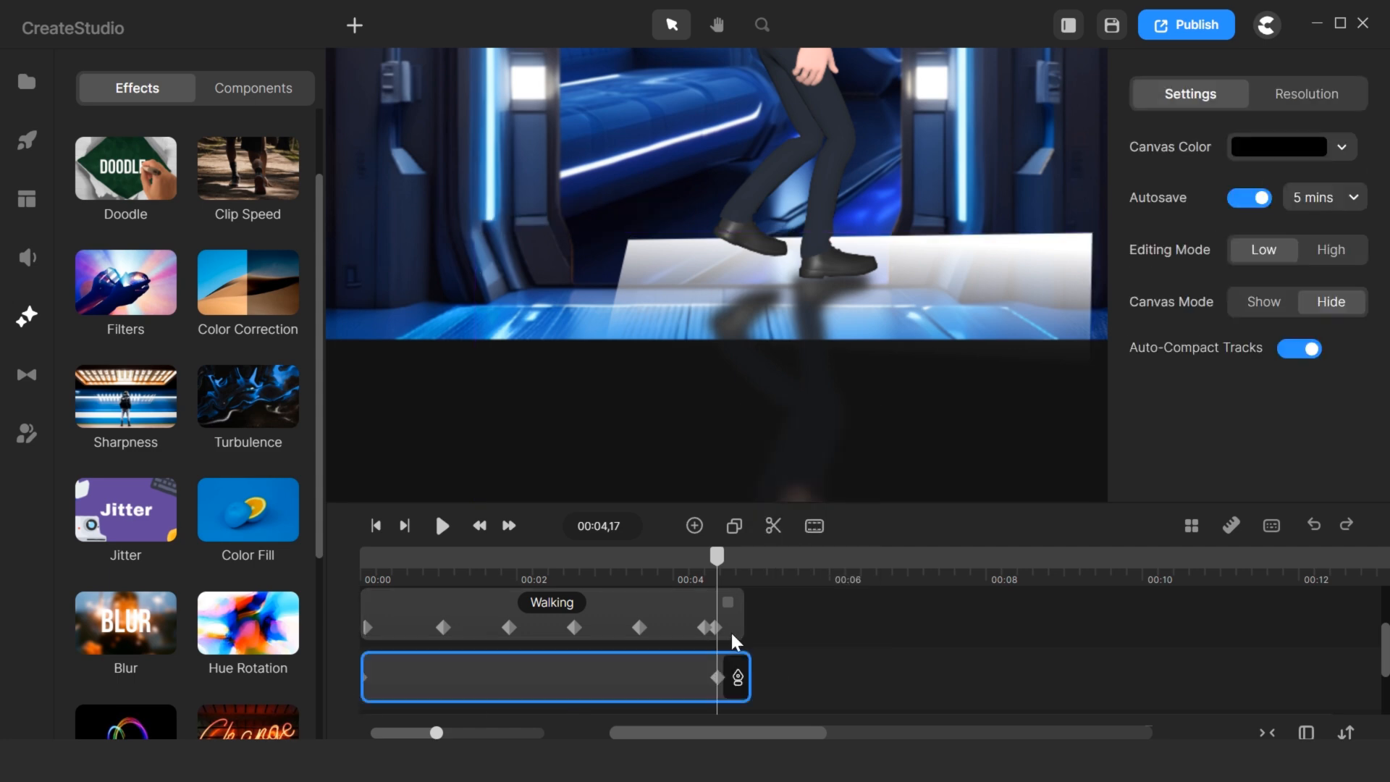
{"action": "scroll", "coordinate": [1235, 406], "scroll_direction": "down", "scroll_amount": 5}
{"action": "left_click", "coordinate": [1180, 388]}
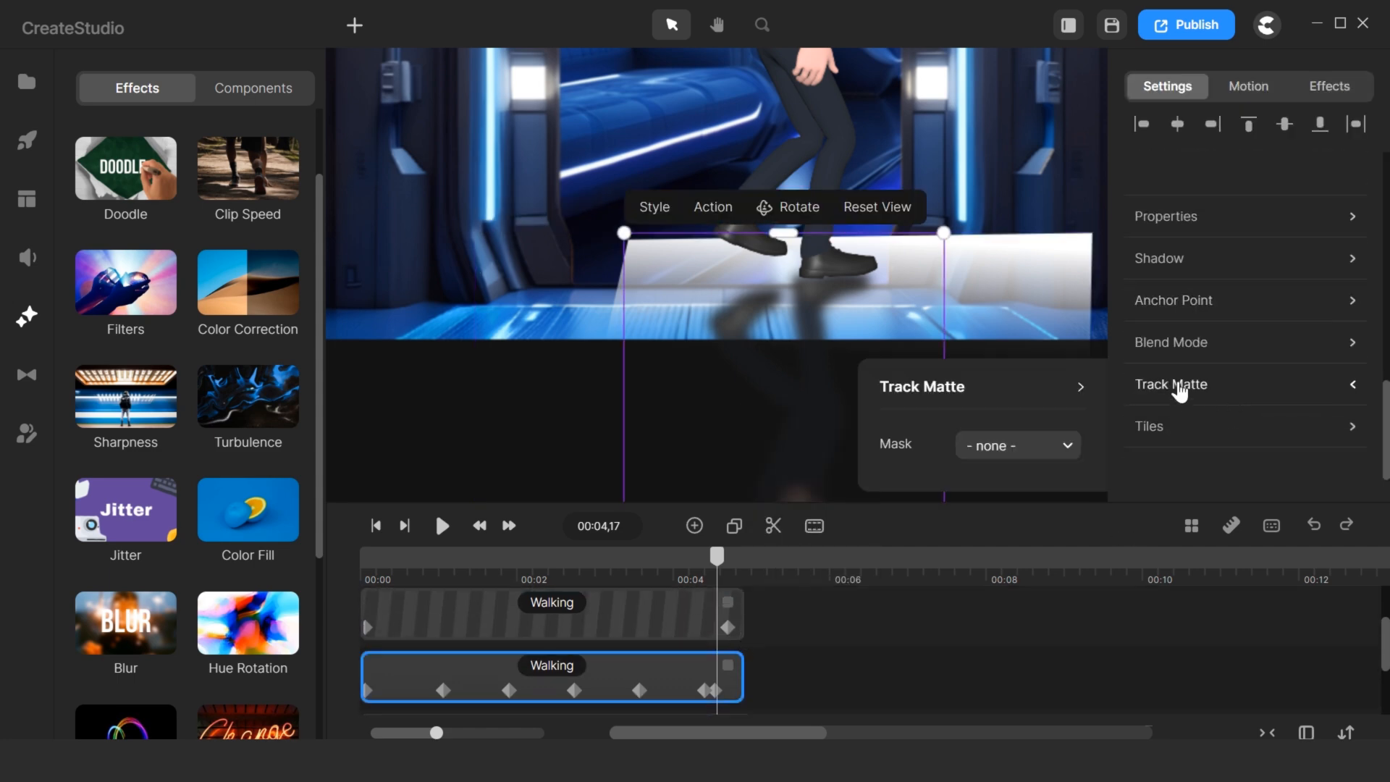
{"action": "left_click", "coordinate": [1023, 453]}
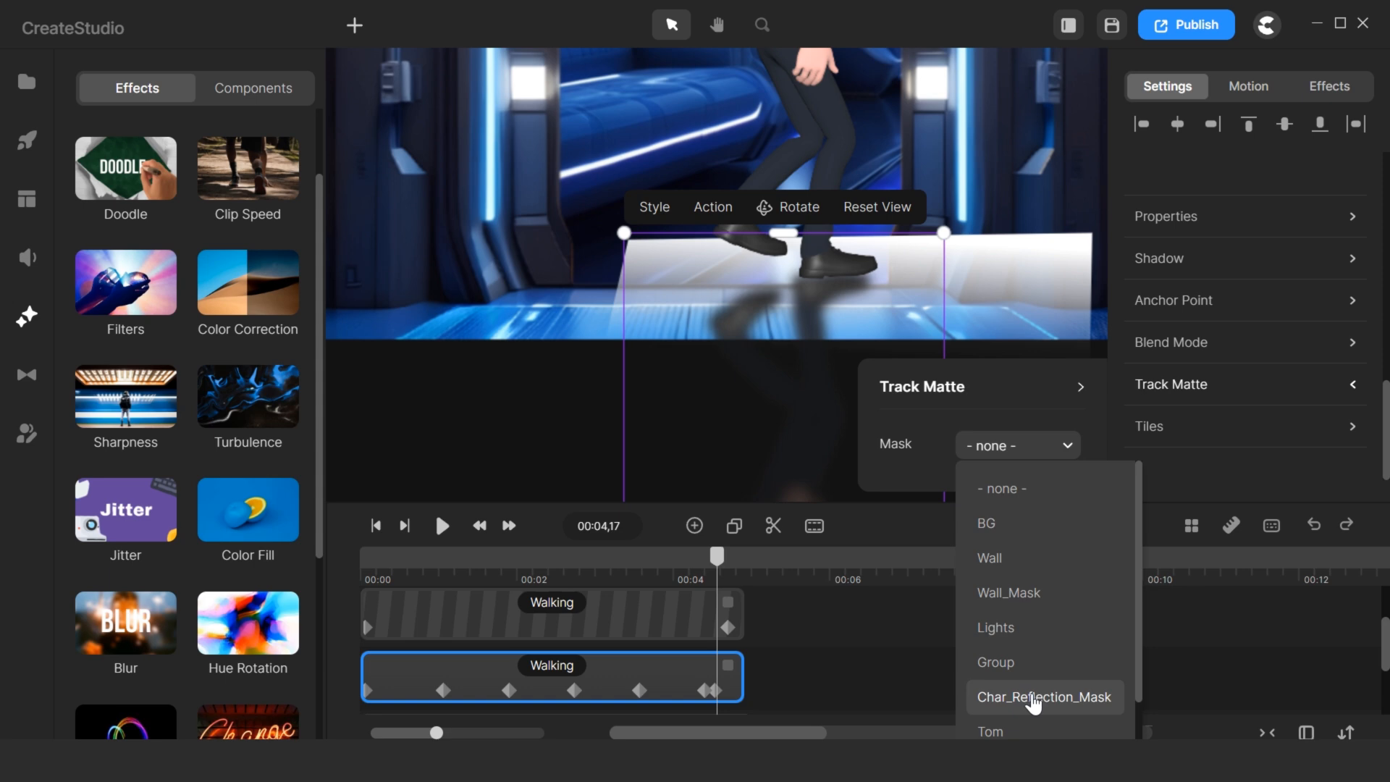
{"action": "left_click", "coordinate": [1033, 697]}
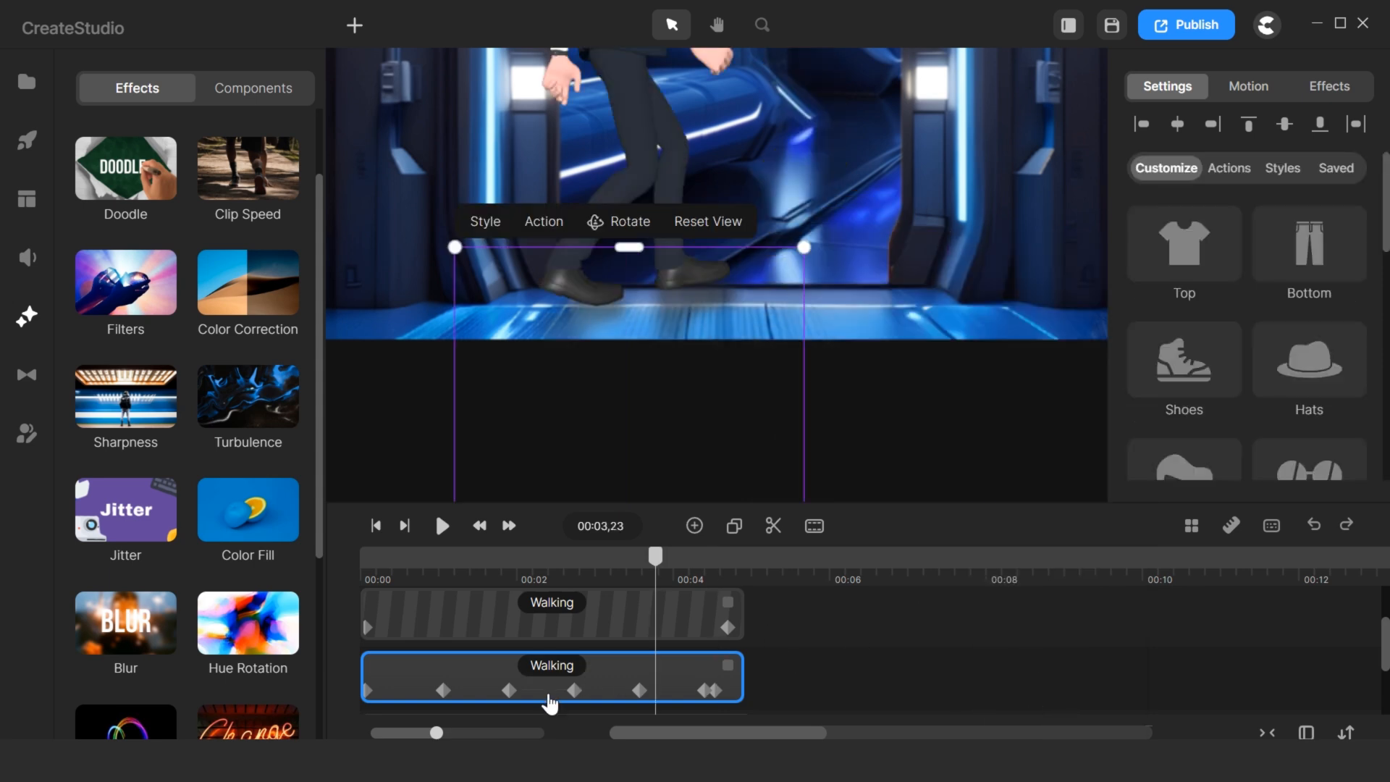
Move the upper gradient handle of Char_Reflection_Mask down to just below the character's feet.
{"action": "scroll", "coordinate": [661, 666], "scroll_direction": "down", "scroll_amount": 2}
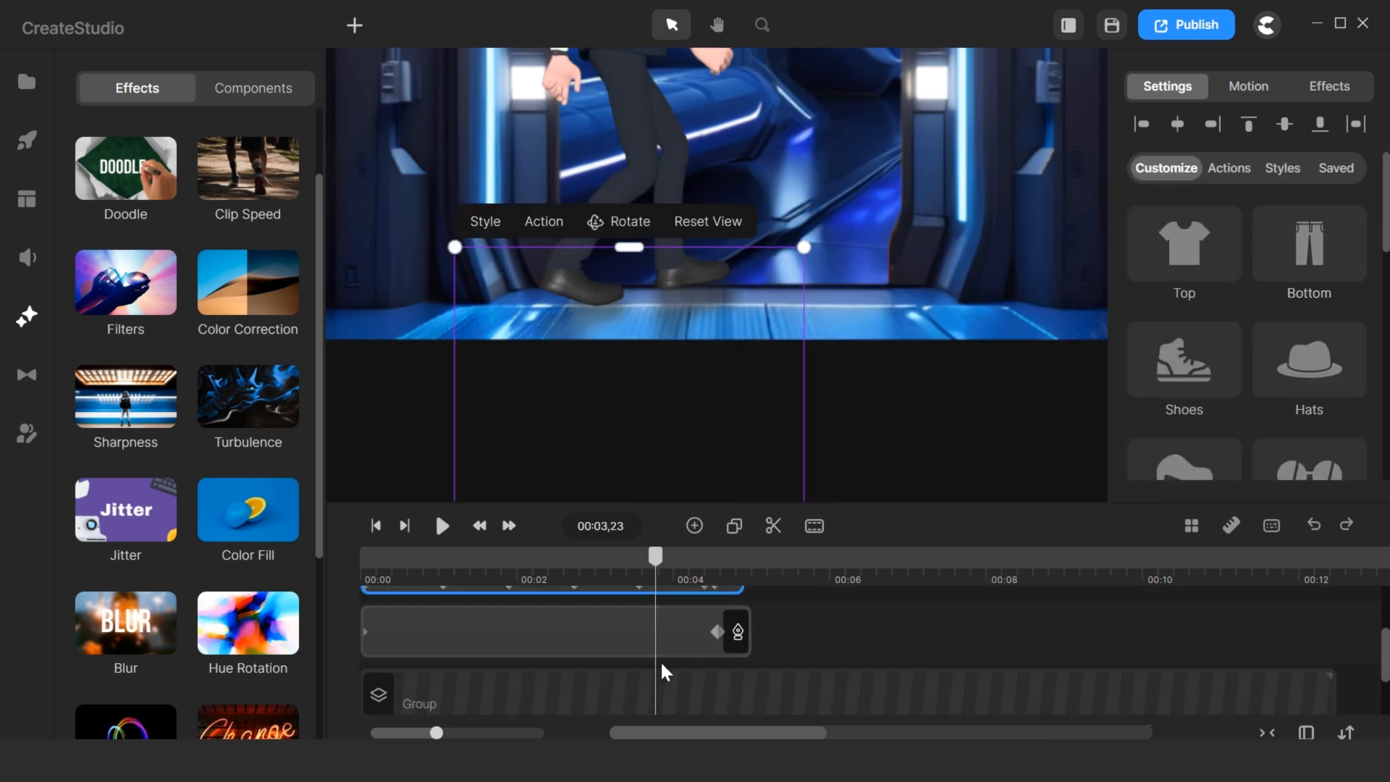
{"action": "left_click", "coordinate": [692, 648]}
{"action": "left_click", "coordinate": [1285, 178]}
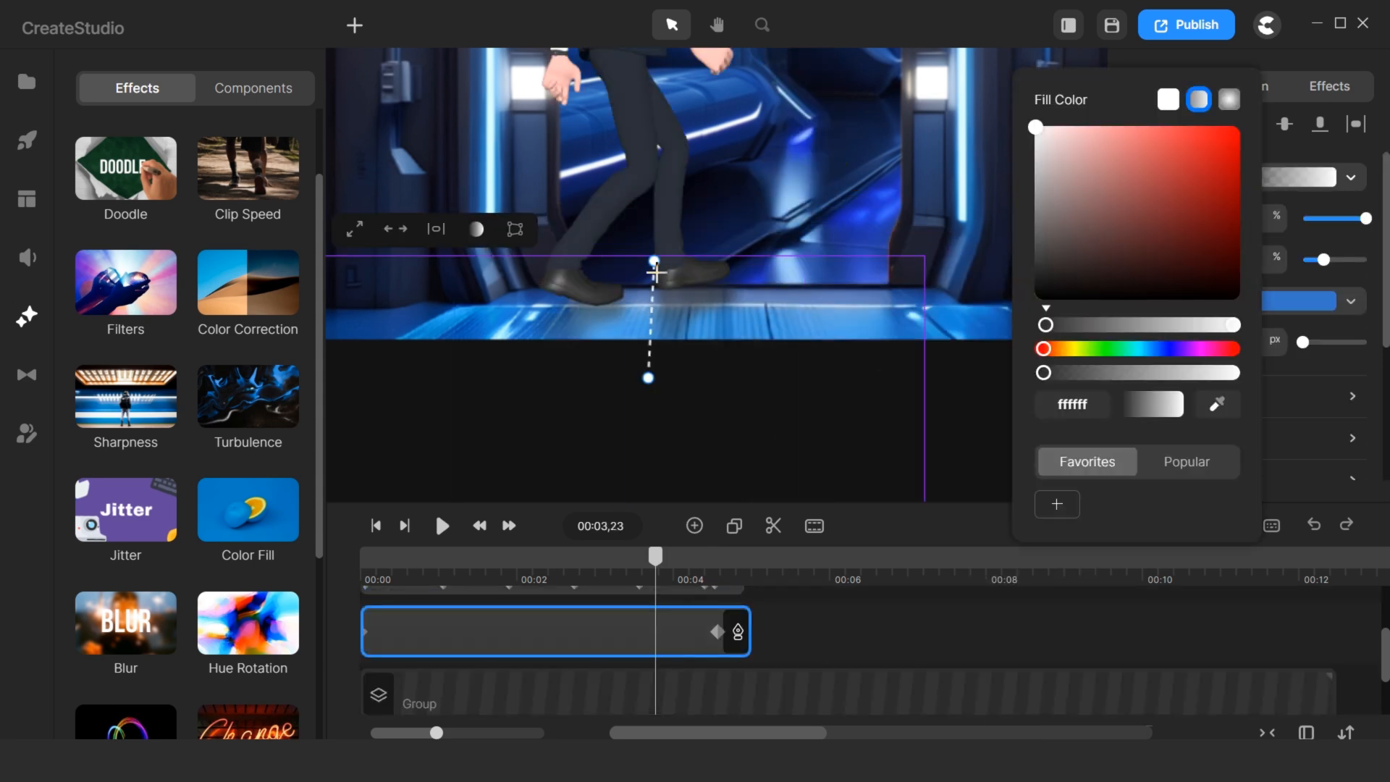
{"action": "left_click_drag", "start_coordinate": [656, 273], "coordinate": [646, 300]}
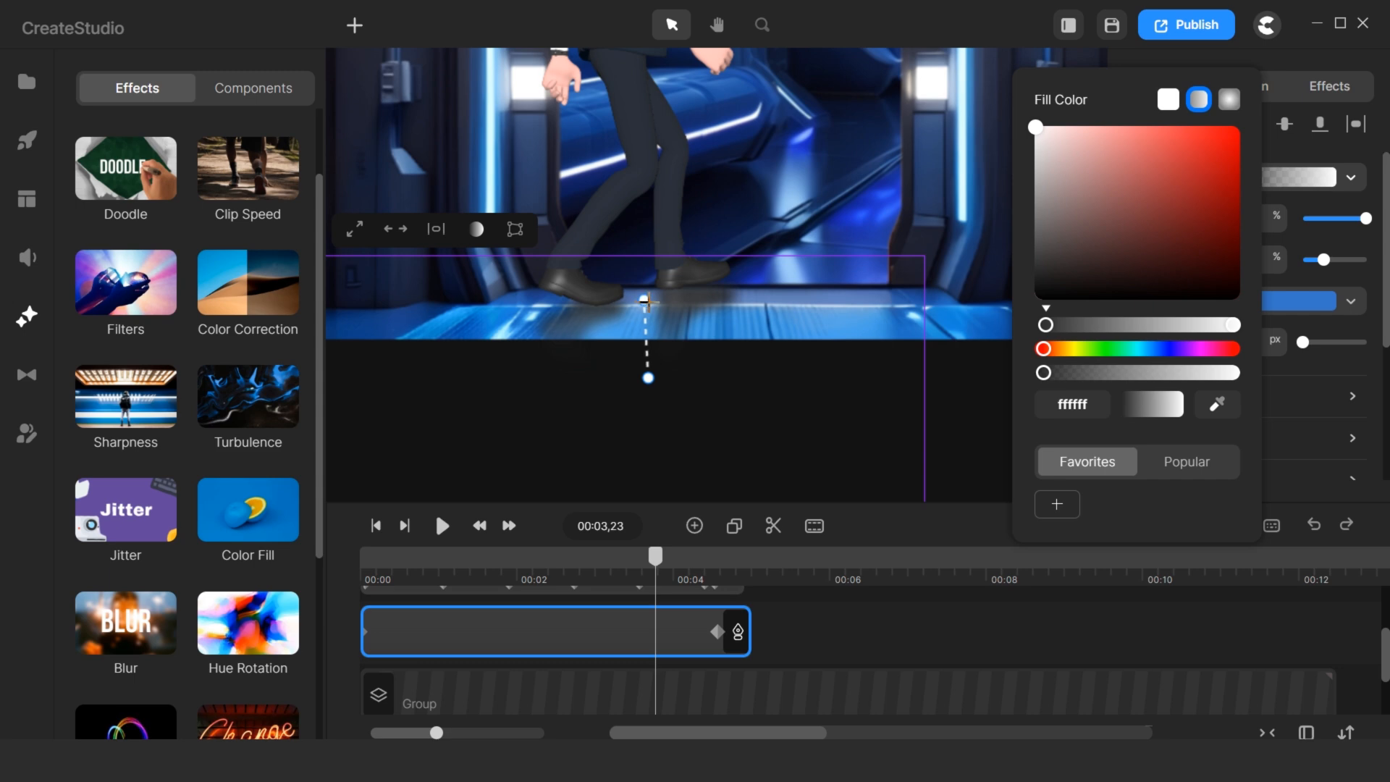
{"action": "left_click", "coordinate": [871, 622]}
Set the Blur strength of the flipped Walking clip to 8.
{"action": "left_click", "coordinate": [739, 673]}
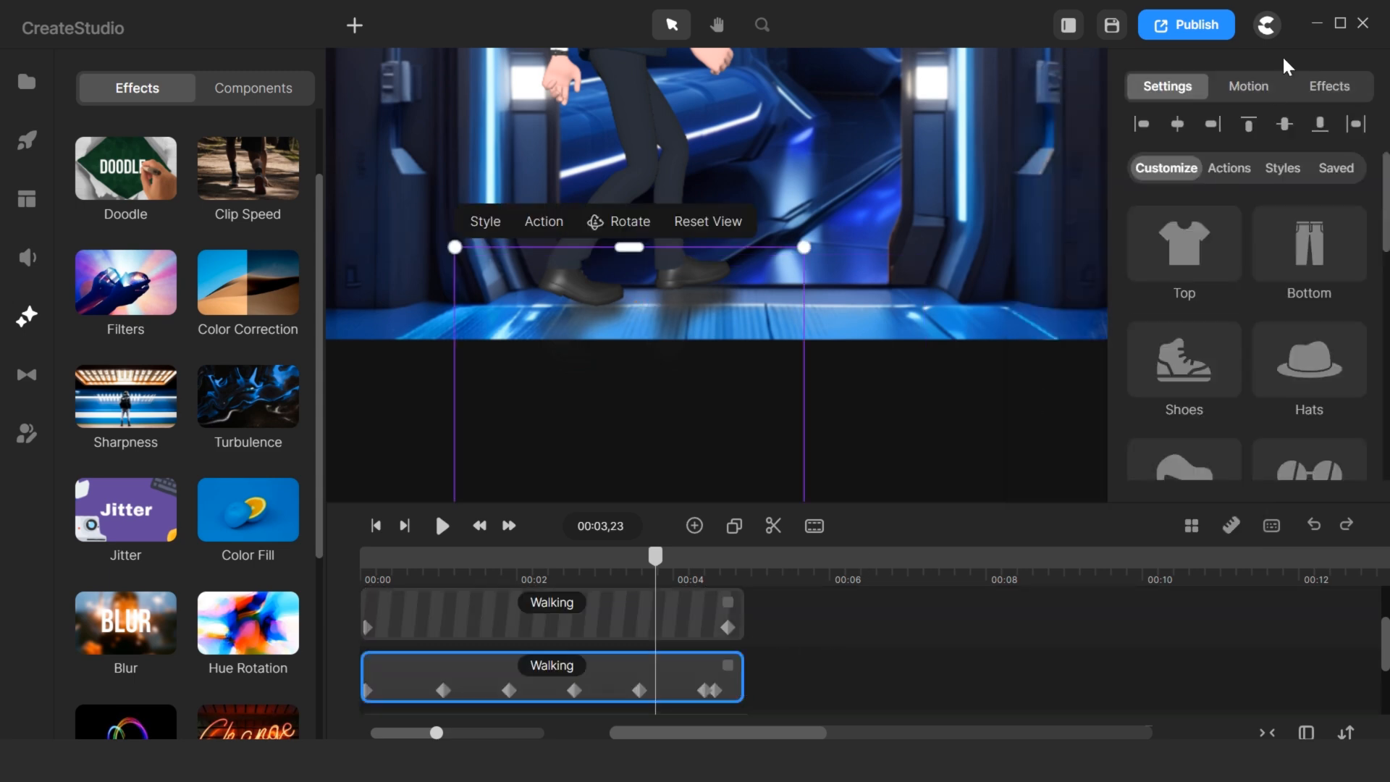
{"action": "left_click", "coordinate": [1327, 85]}
{"action": "type", "text": "8"}
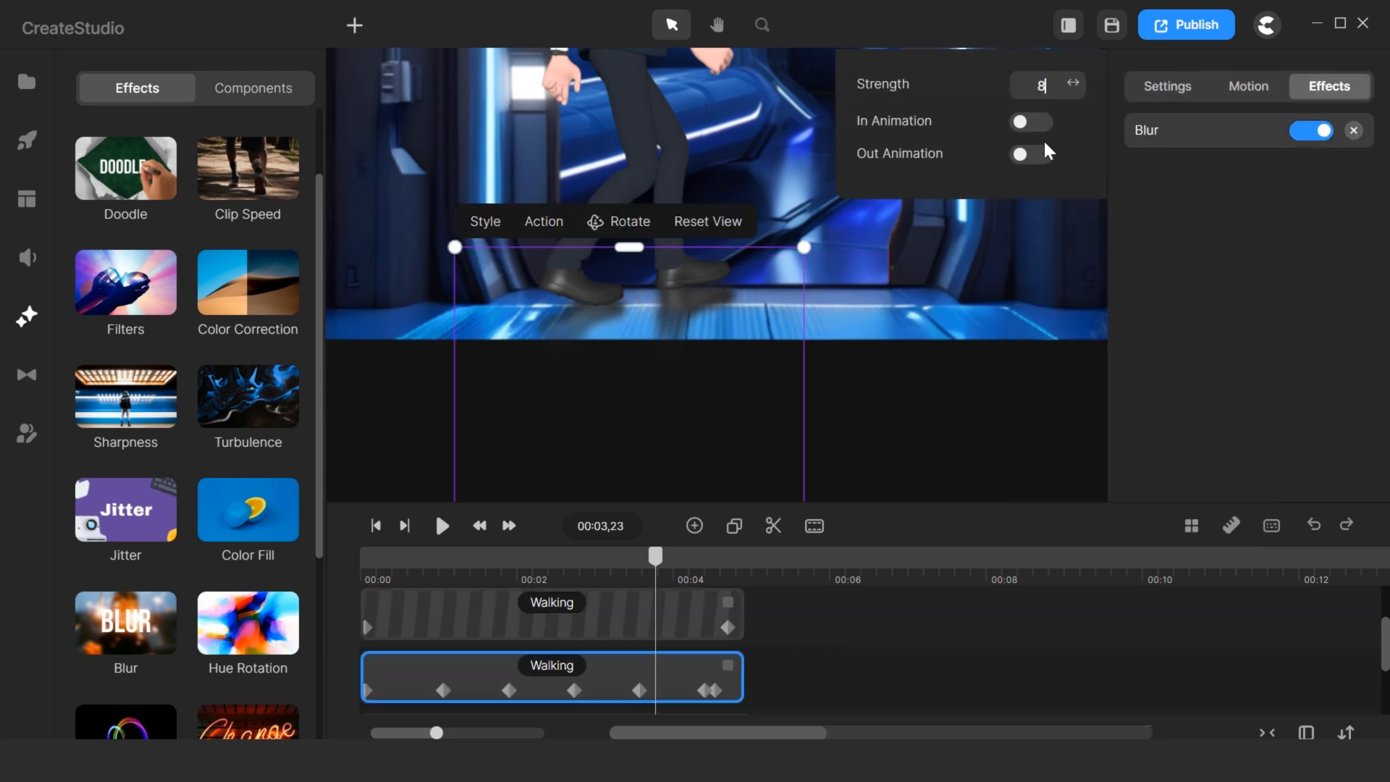
{"action": "left_click", "coordinate": [952, 446]}
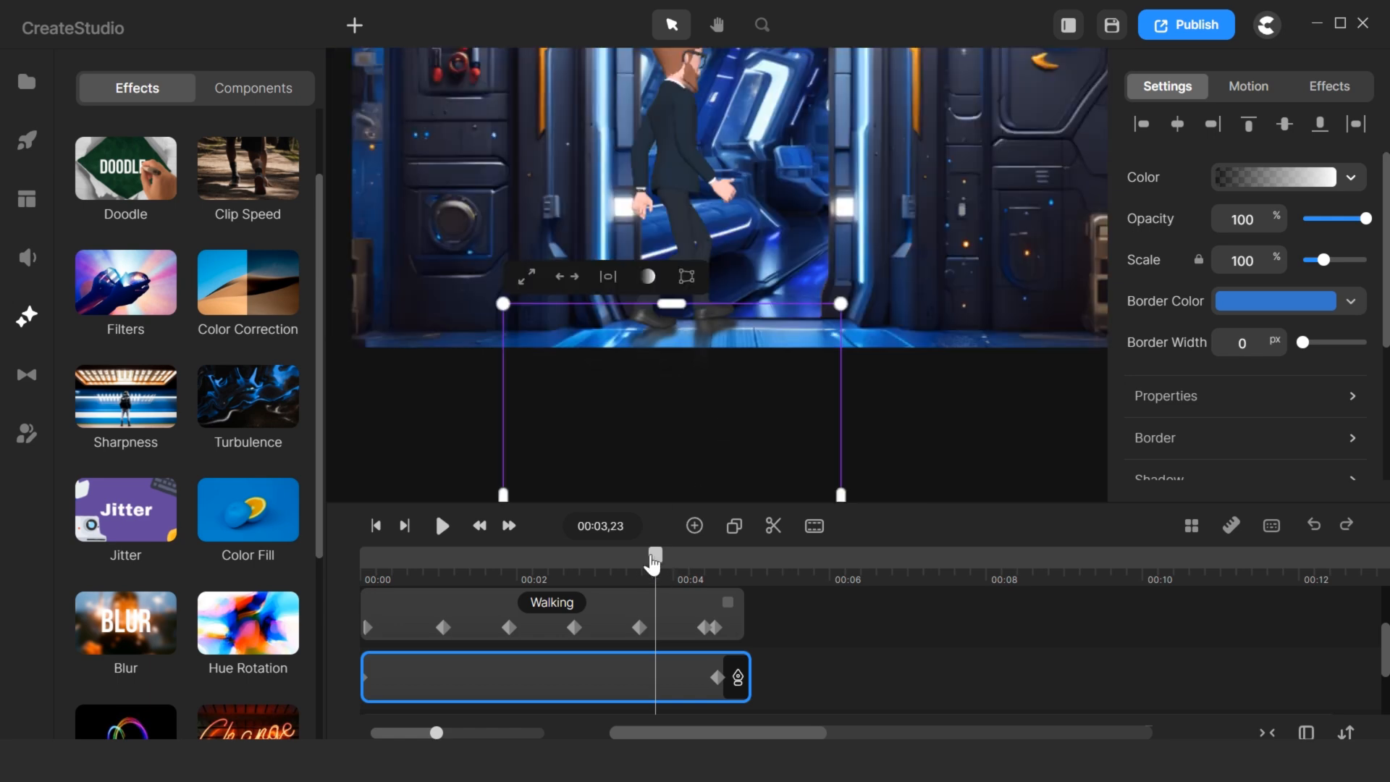
Move the playhead to 00:03,16, enlarge the timeline area and unlock the Lights layer above Path.
{"action": "left_click_drag", "start_coordinate": [655, 556], "coordinate": [632, 612]}
{"action": "left_click", "coordinate": [830, 648]}
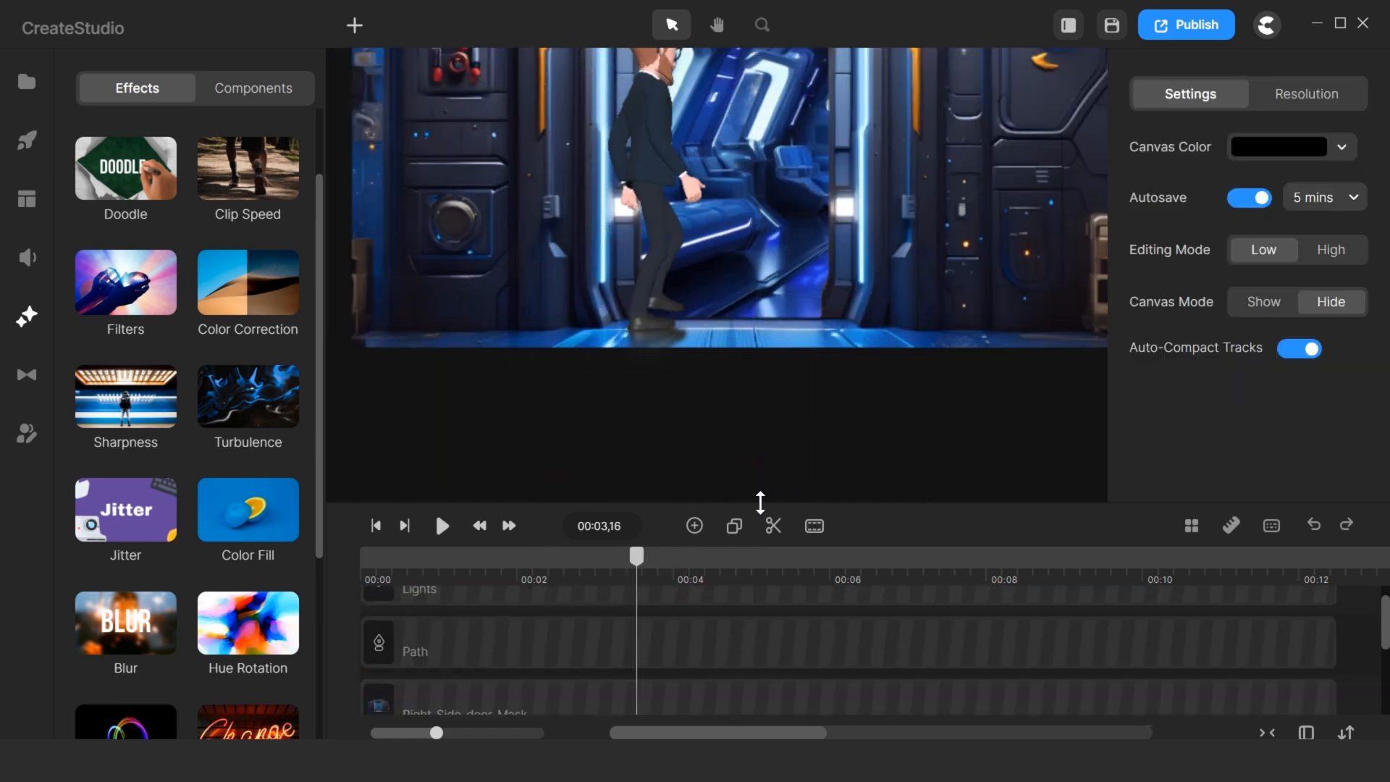
{"action": "left_click_drag", "start_coordinate": [760, 502], "coordinate": [753, 391]}
{"action": "right_click", "coordinate": [705, 570]}
{"action": "left_click", "coordinate": [763, 441]}
{"action": "scroll", "coordinate": [619, 203], "scroll_direction": "up", "scroll_amount": 3}
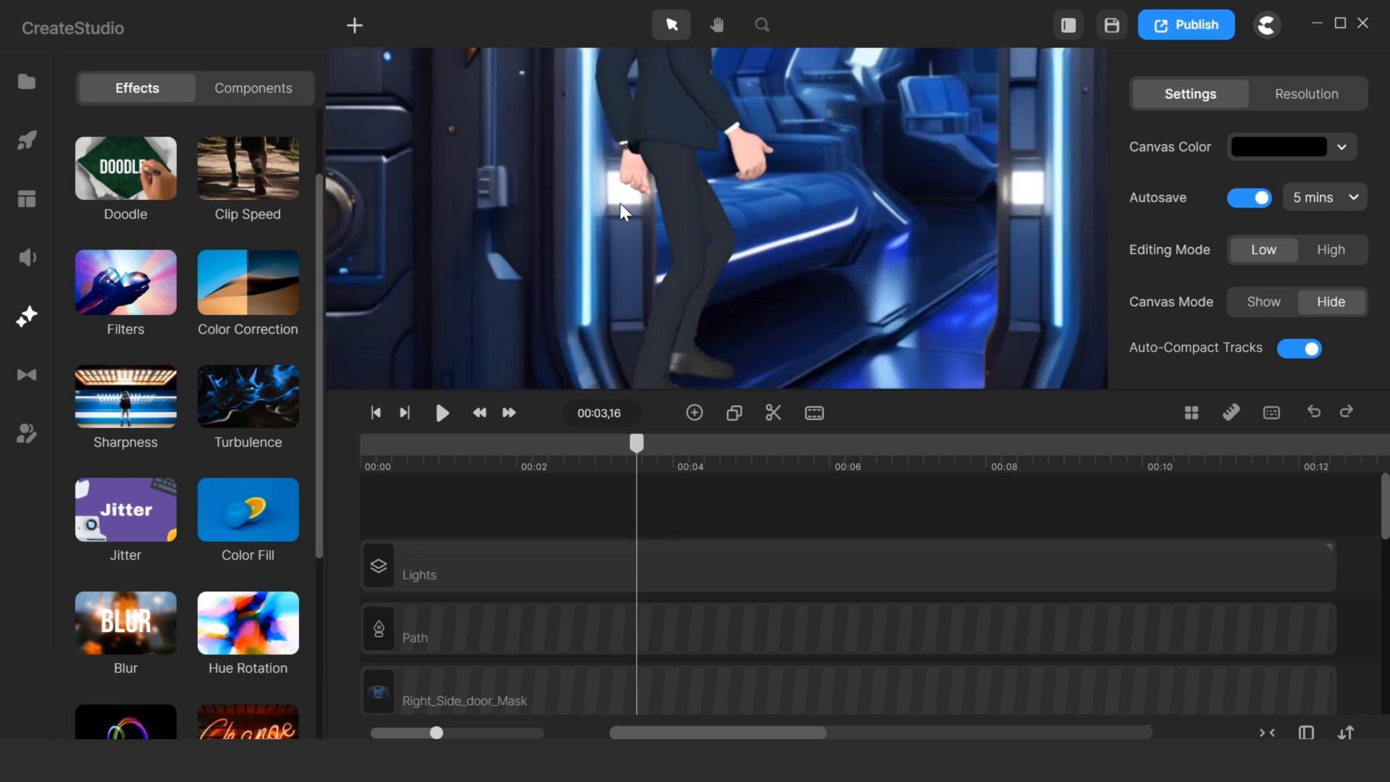